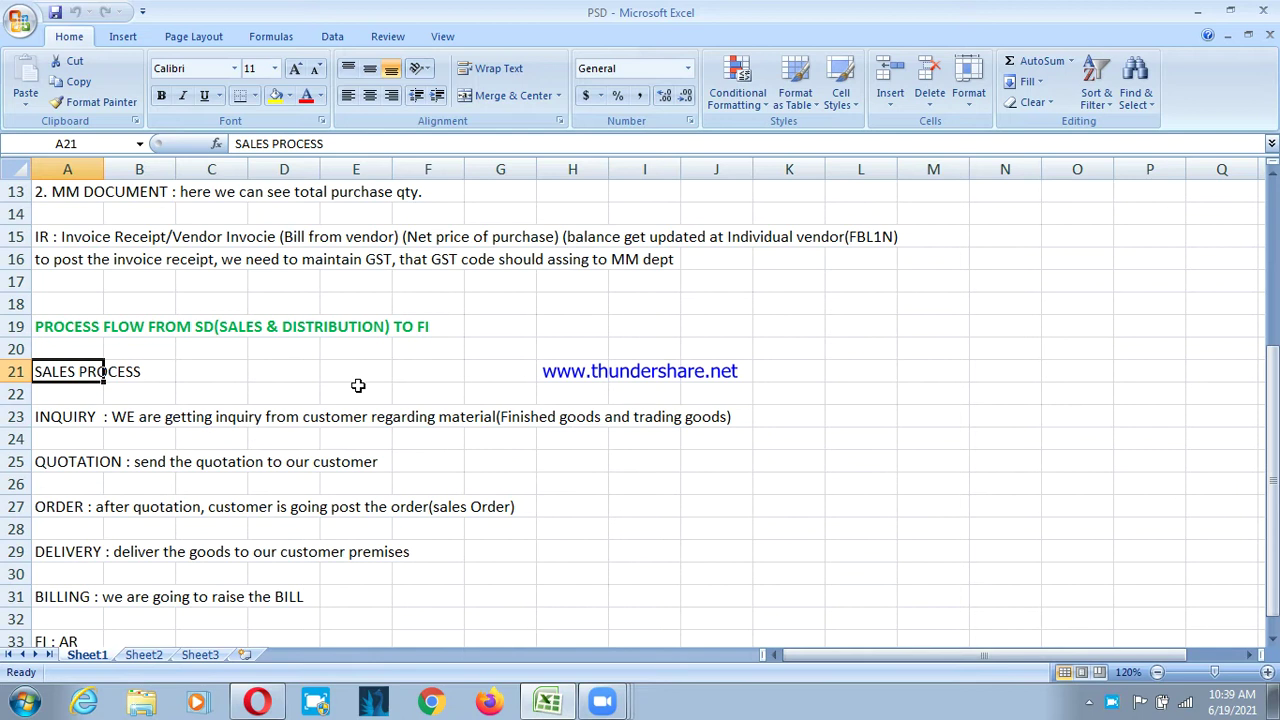
- Review the SD to FI process notes on Sheet1, from inquiry through quotation, order, delivery and billing to FI : AR
scroll(357, 386, down, 1)
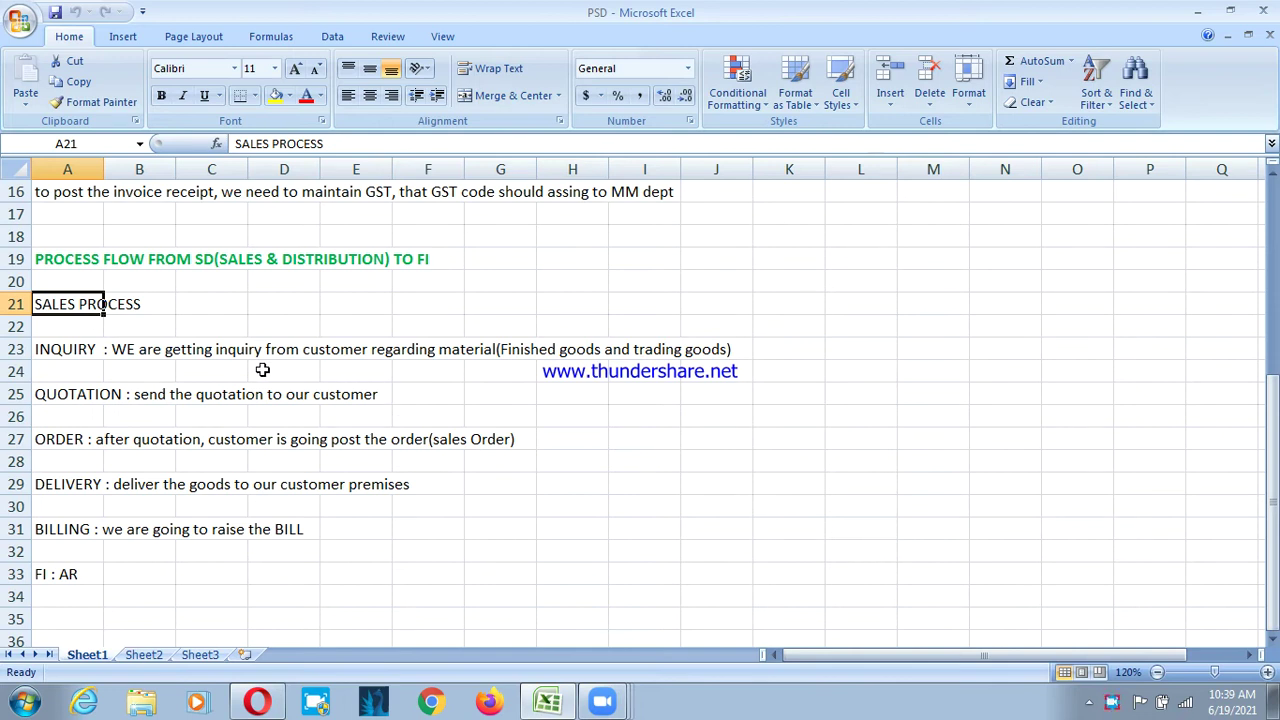
scroll(268, 373, up, 5)
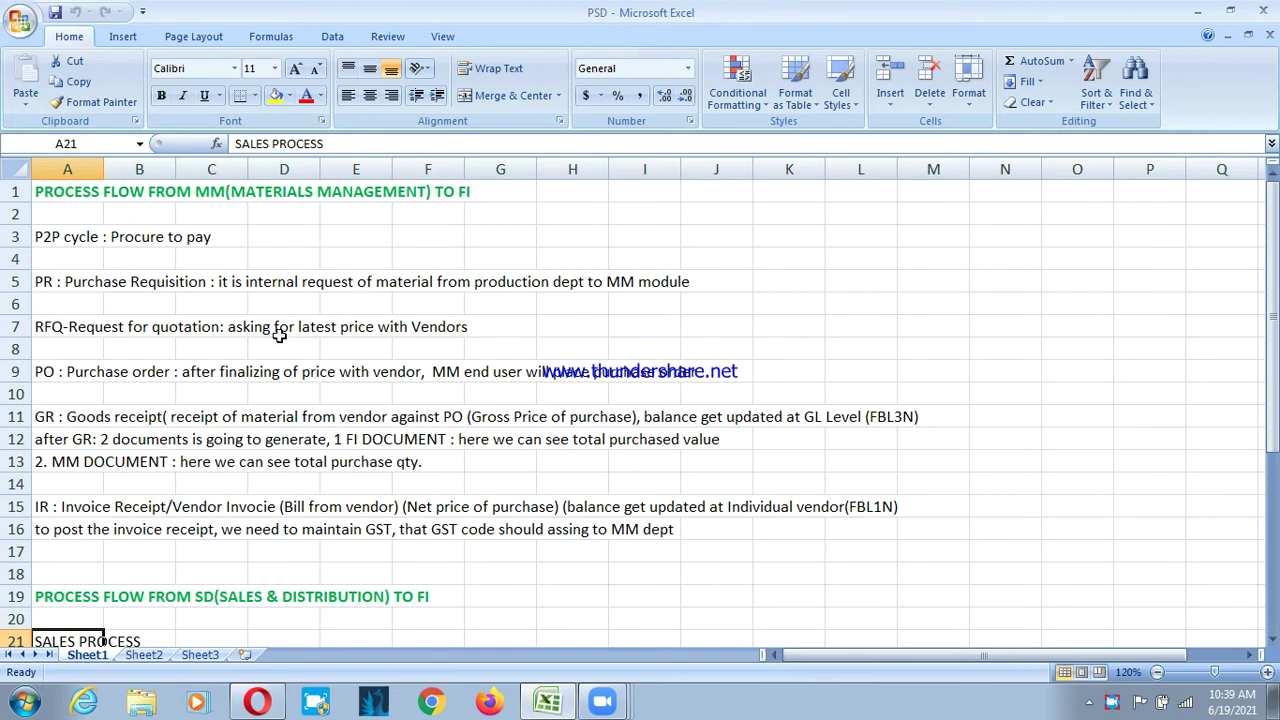
scroll(282, 342, down, 1)
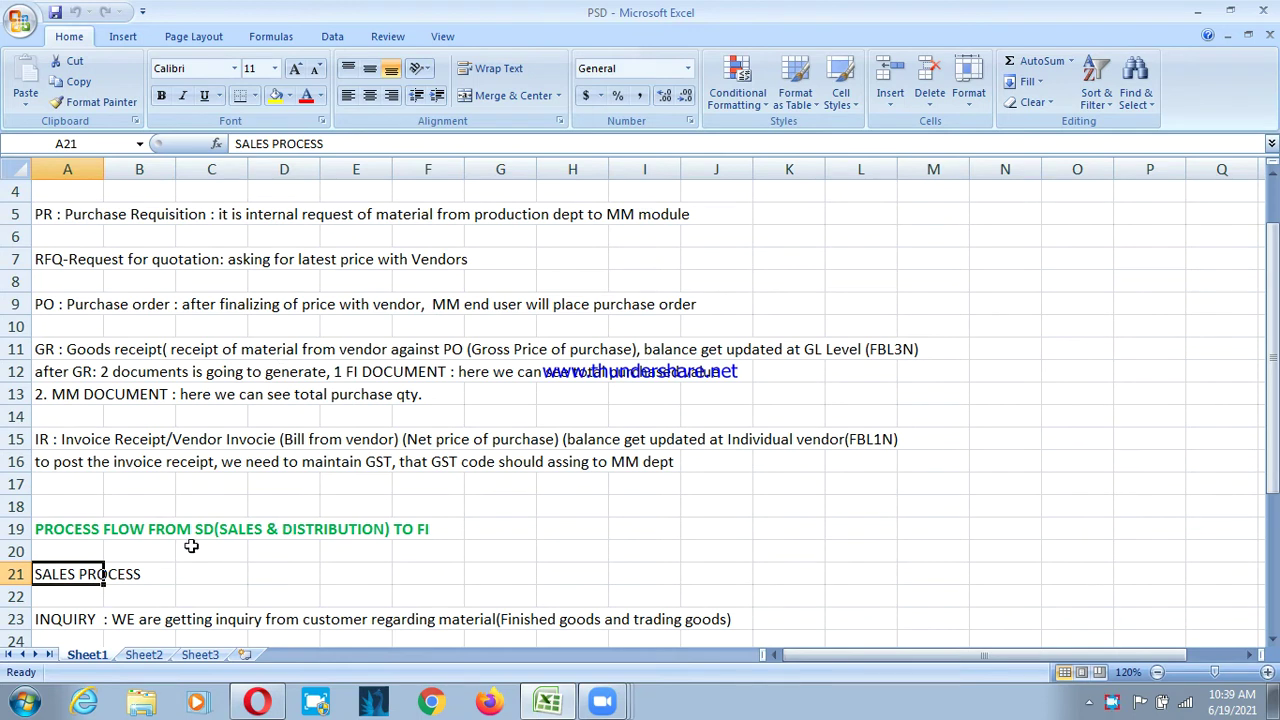
scroll(366, 509, down, 2)
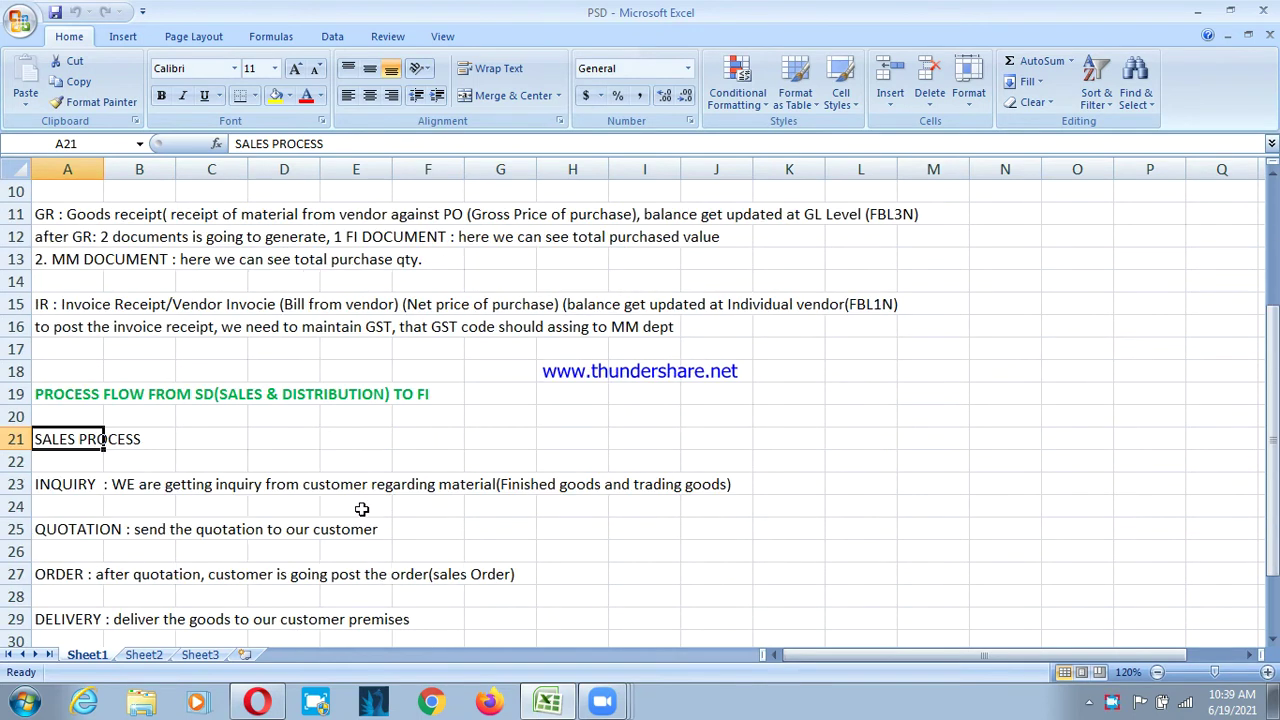
click(84, 492)
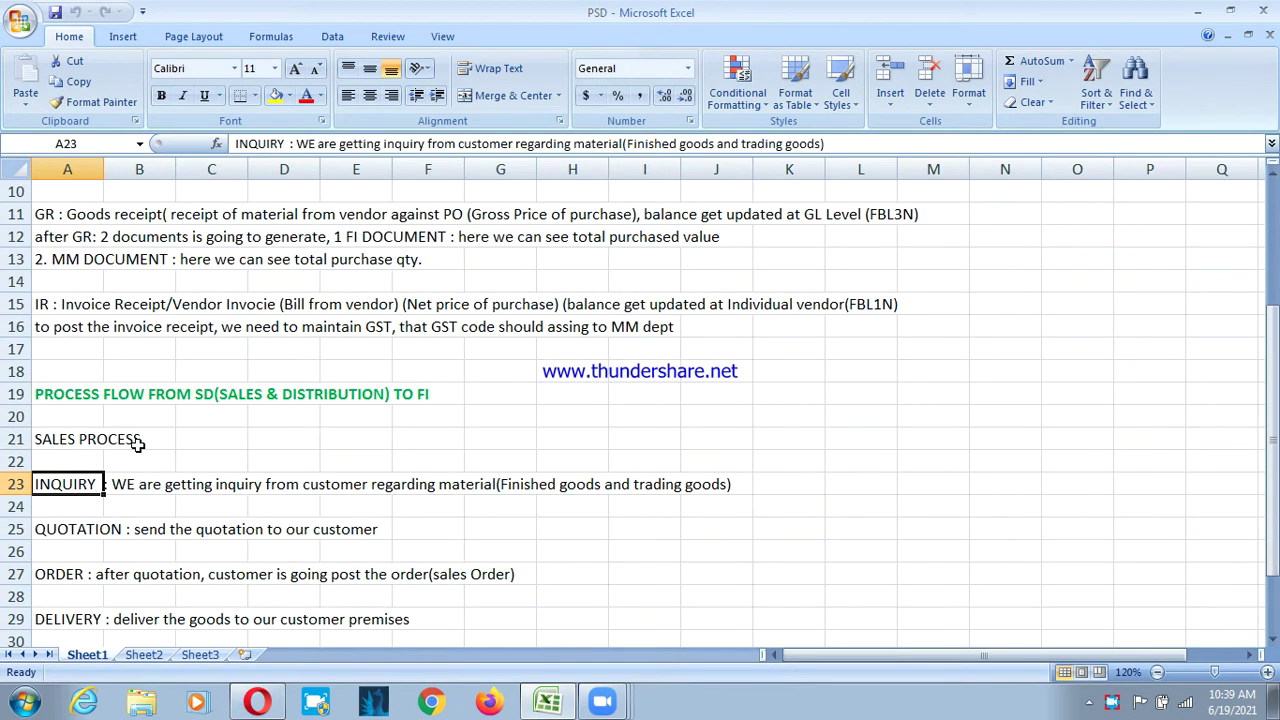
click(75, 438)
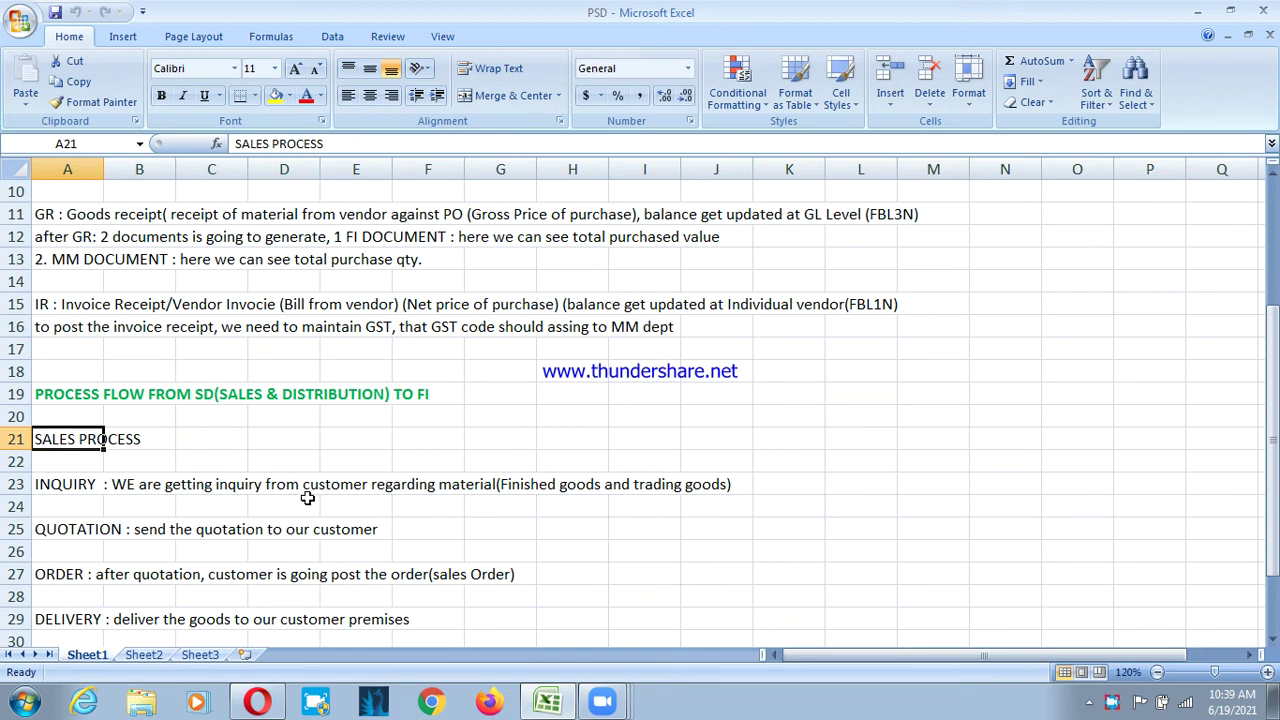
click(104, 526)
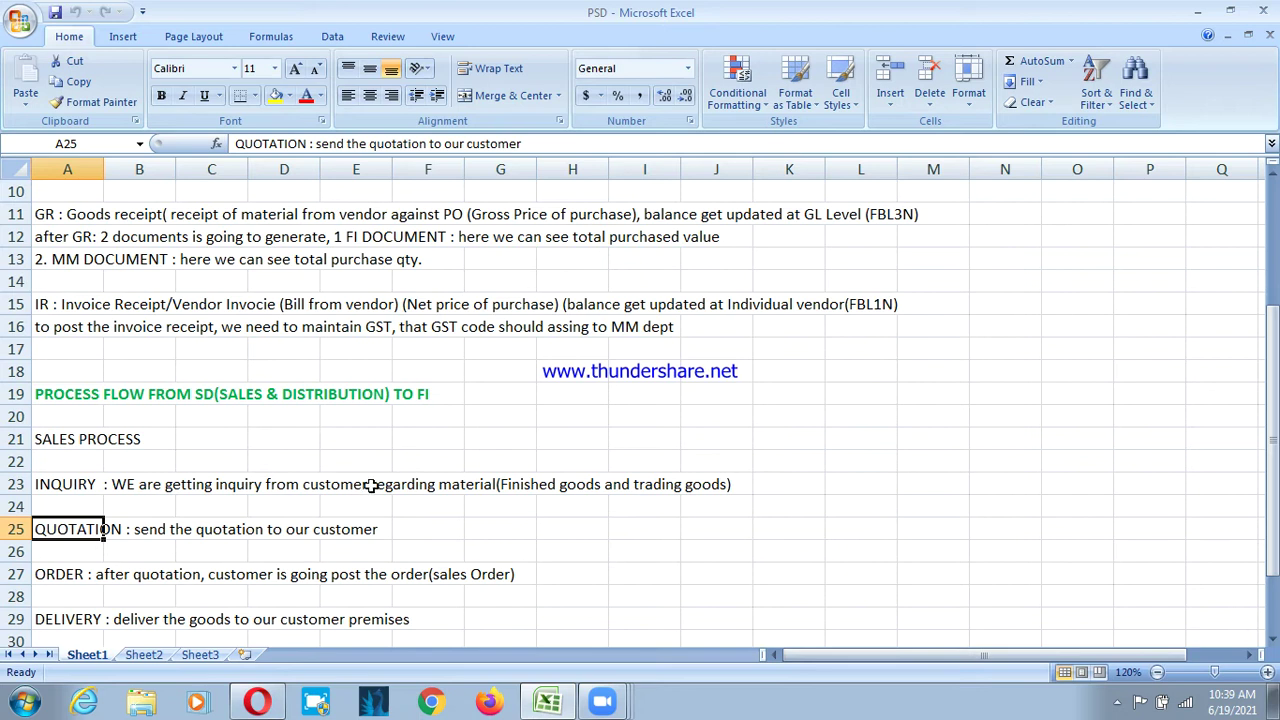
click(70, 577)
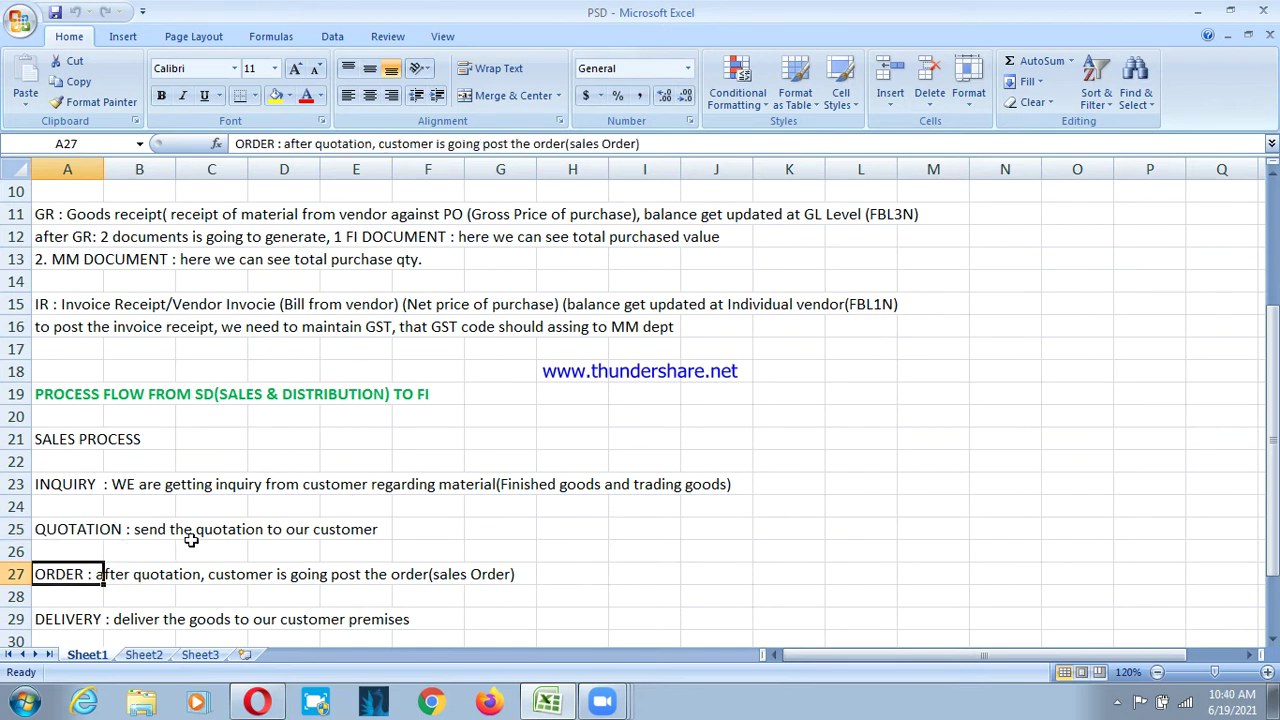
scroll(186, 514, down, 2)
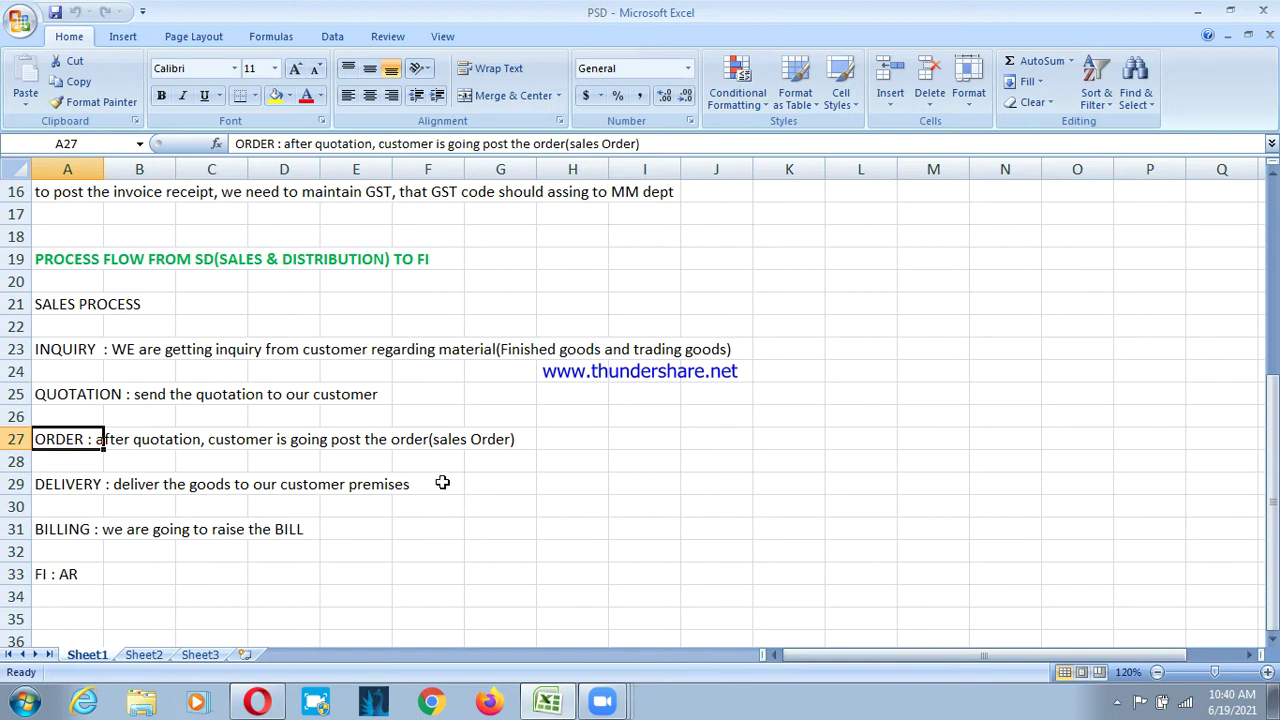
click(82, 487)
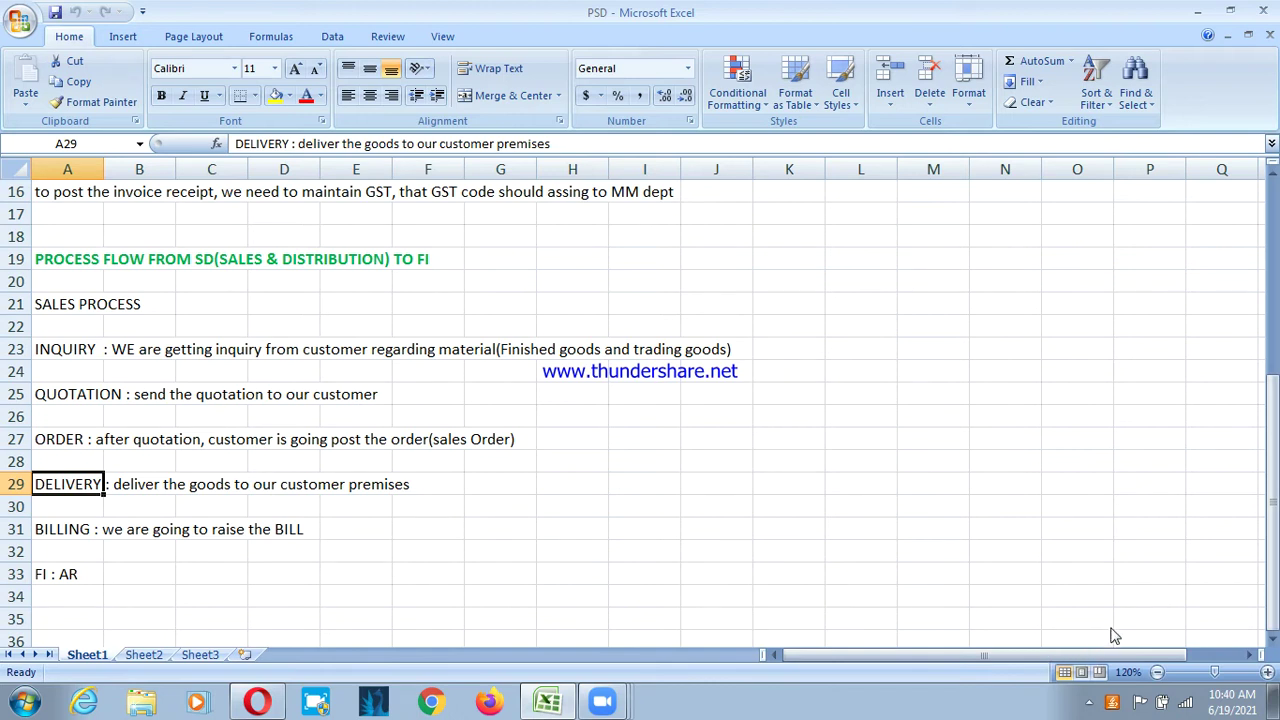
click(1112, 702)
click(79, 531)
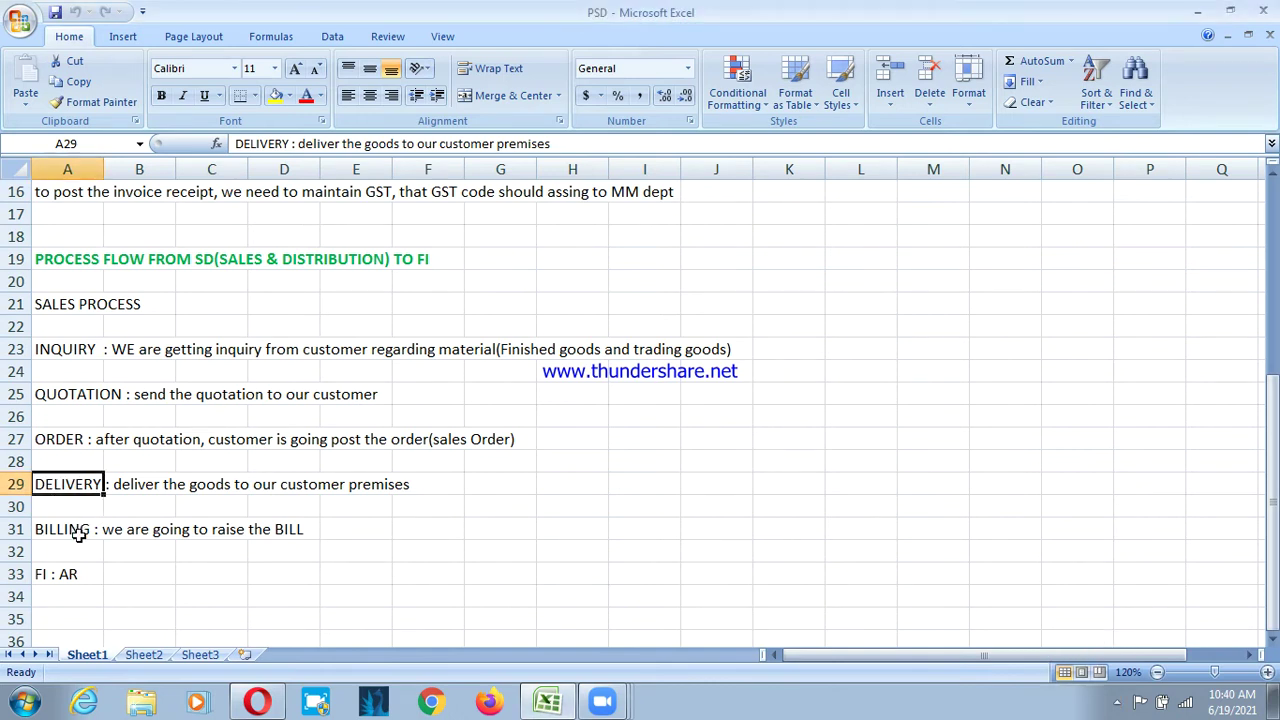
click(82, 534)
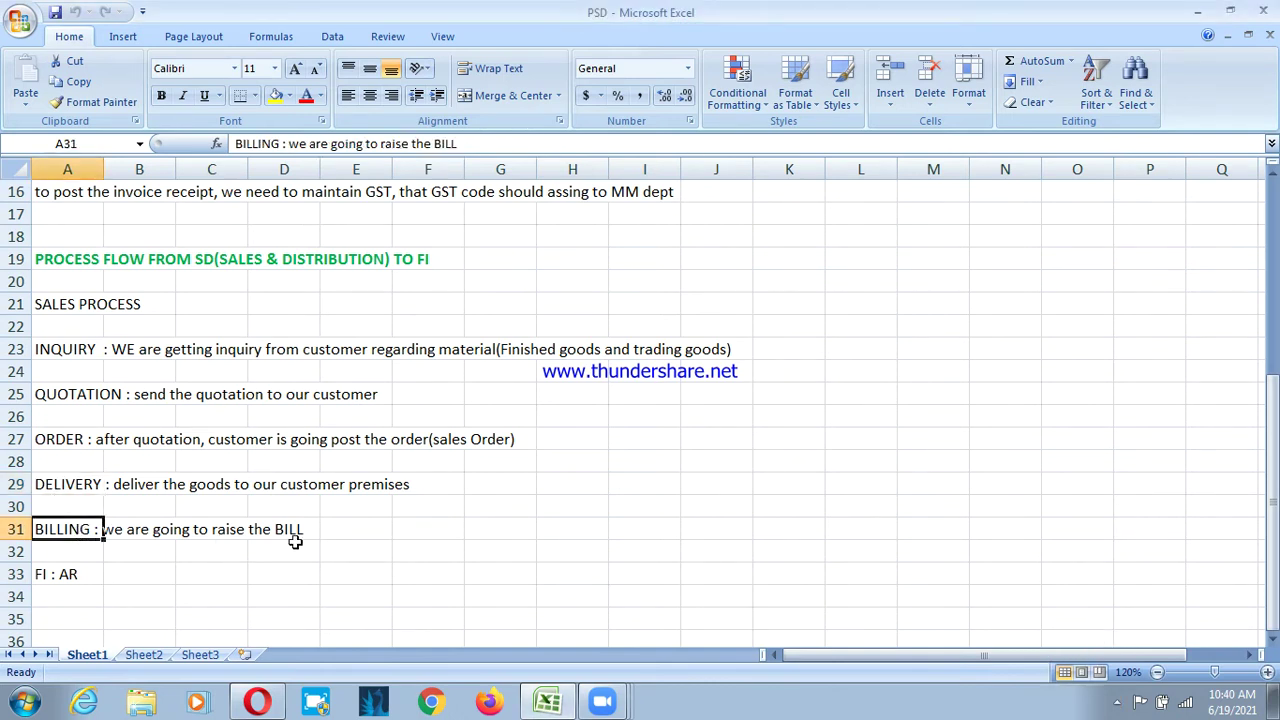
click(86, 572)
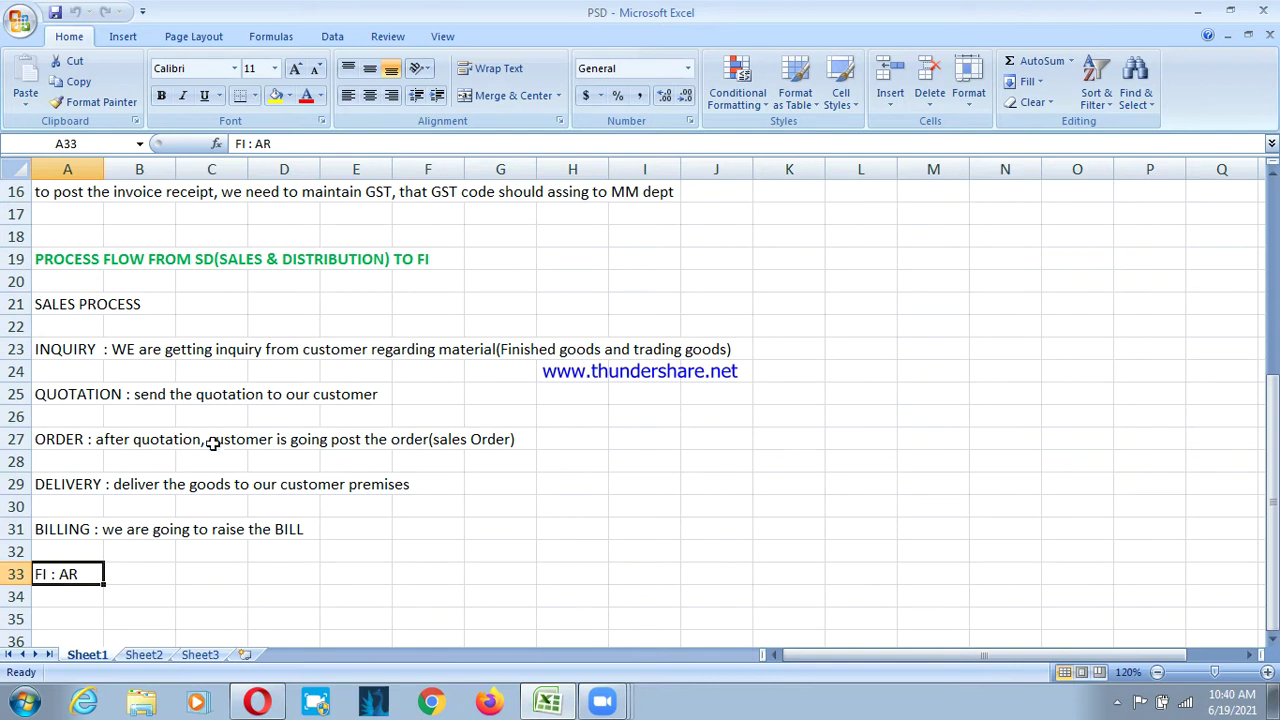
- Re-examine the inquiry, quotation and order stages in the sales process notes
click(60, 350)
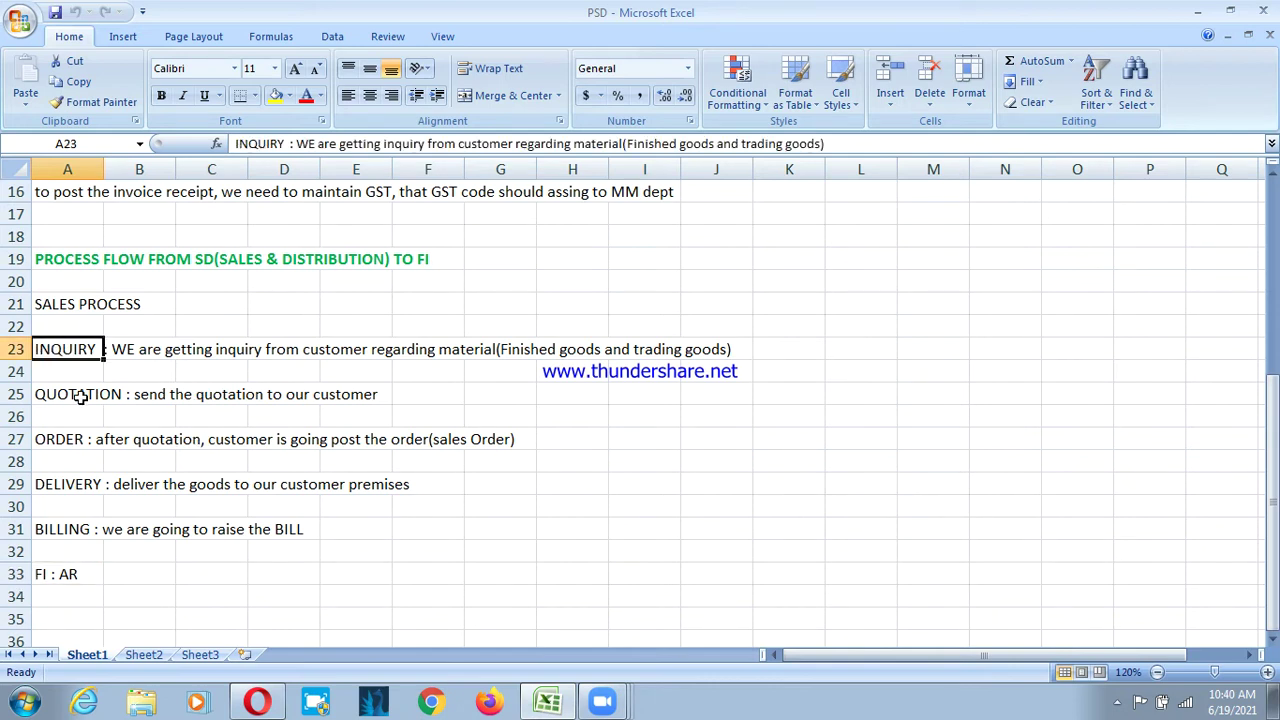
click(78, 396)
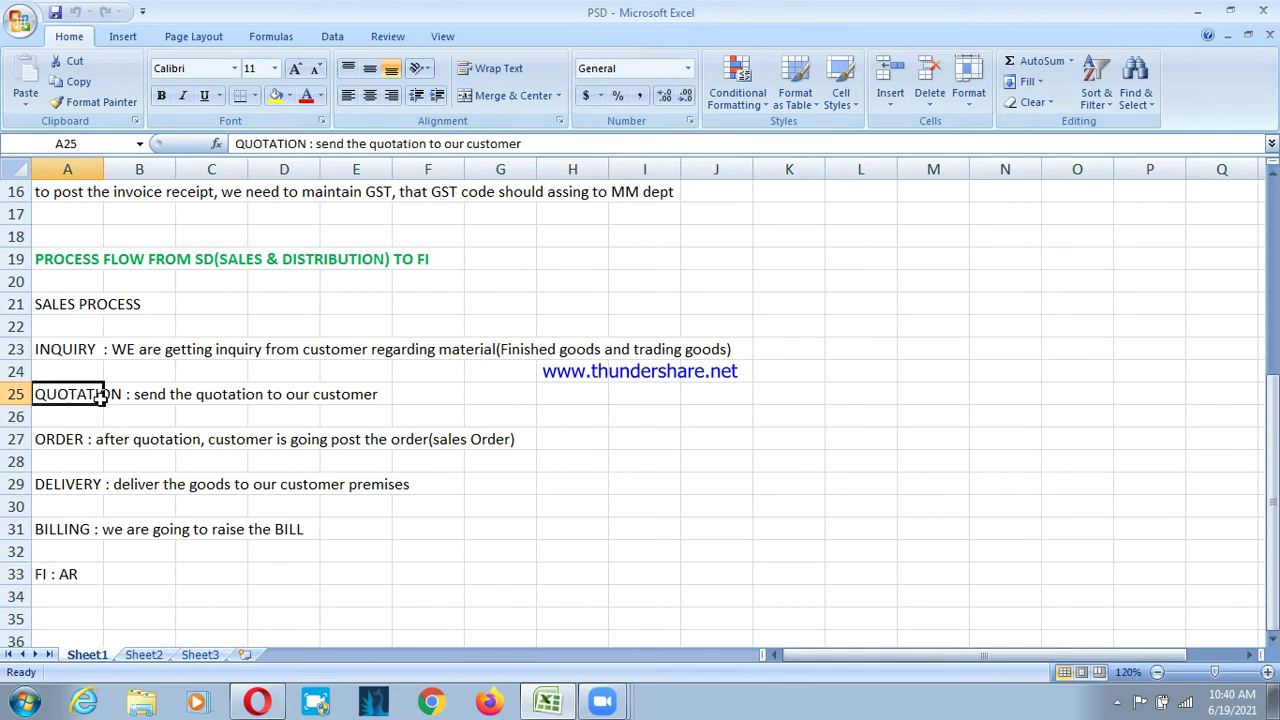
click(44, 445)
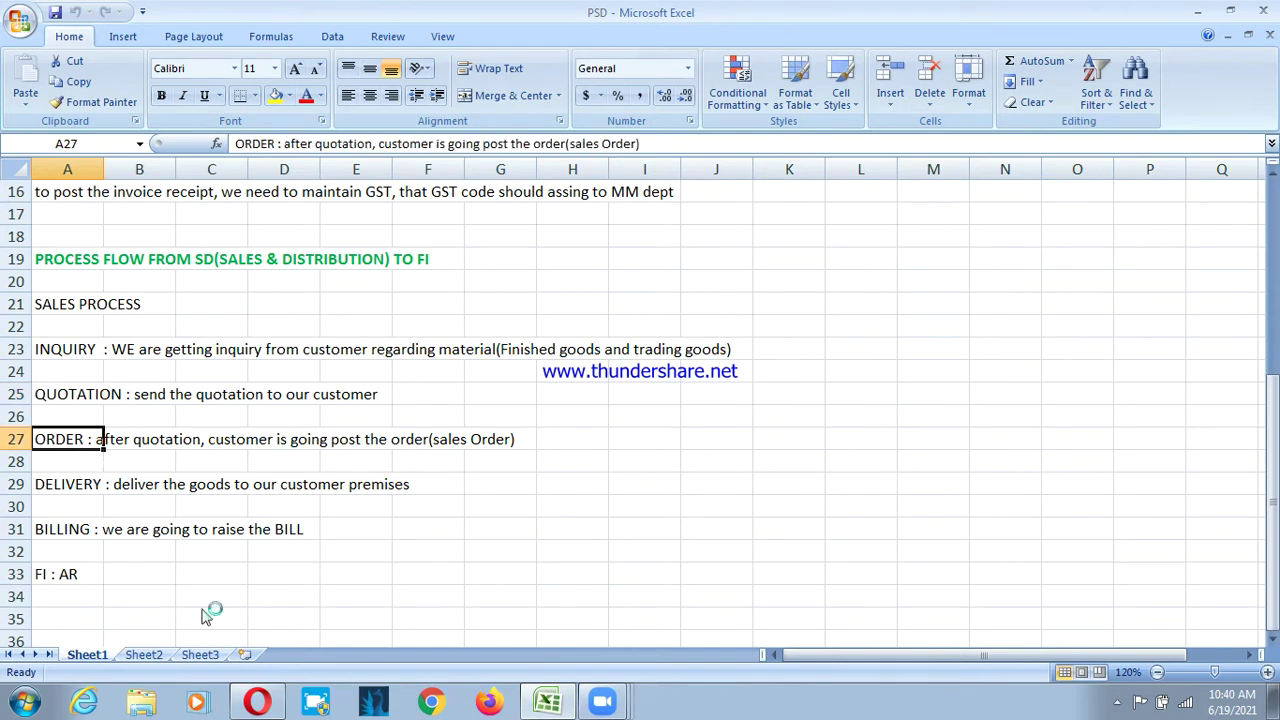
click(103, 625)
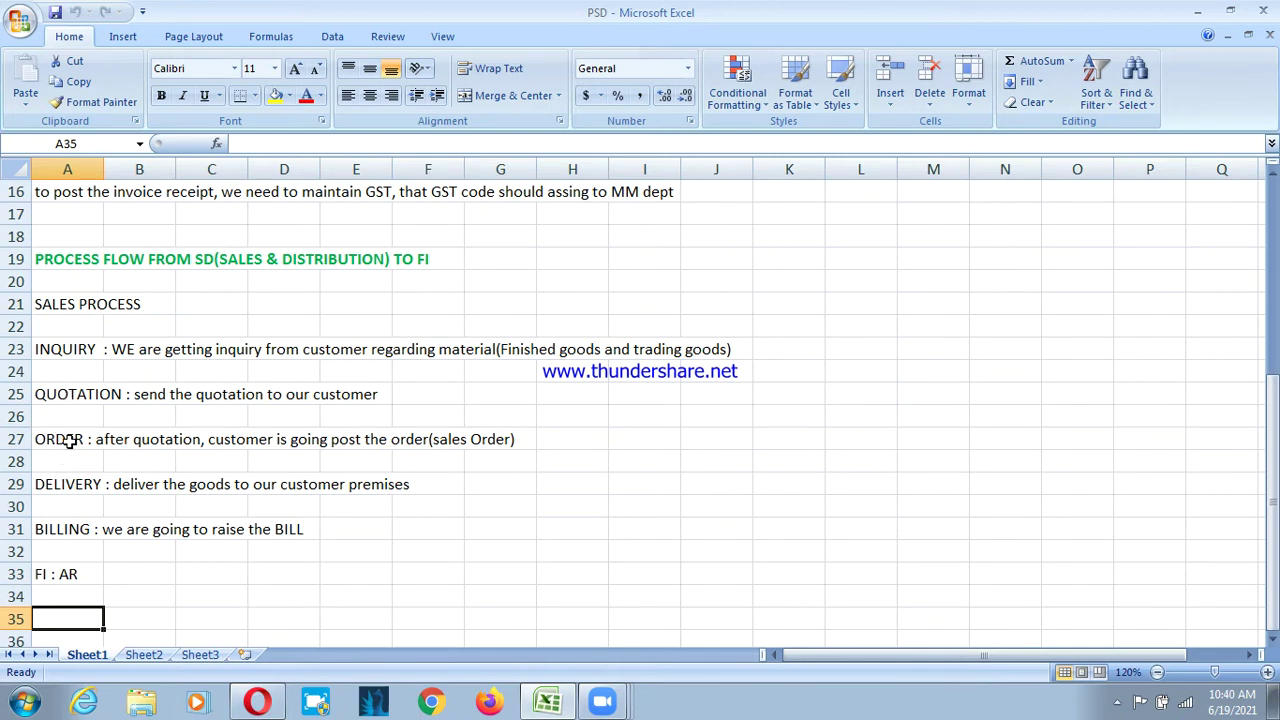
scroll(294, 500, down, 3)
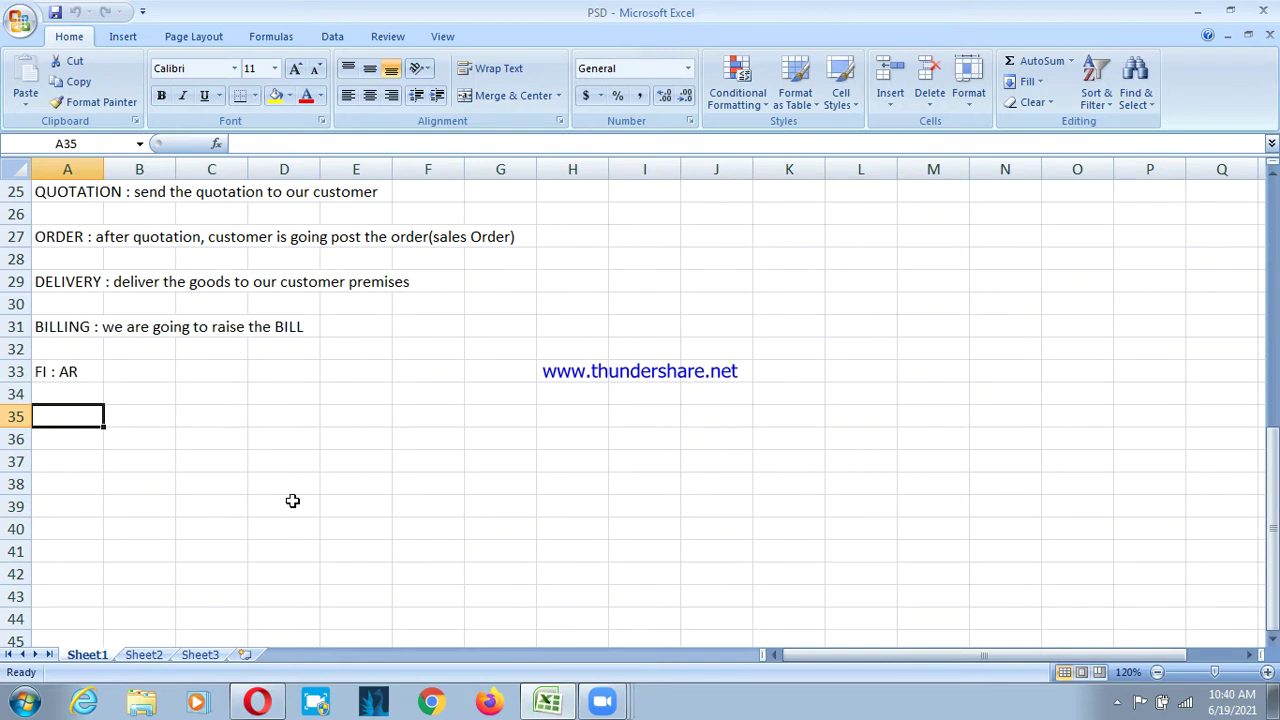
click(92, 240)
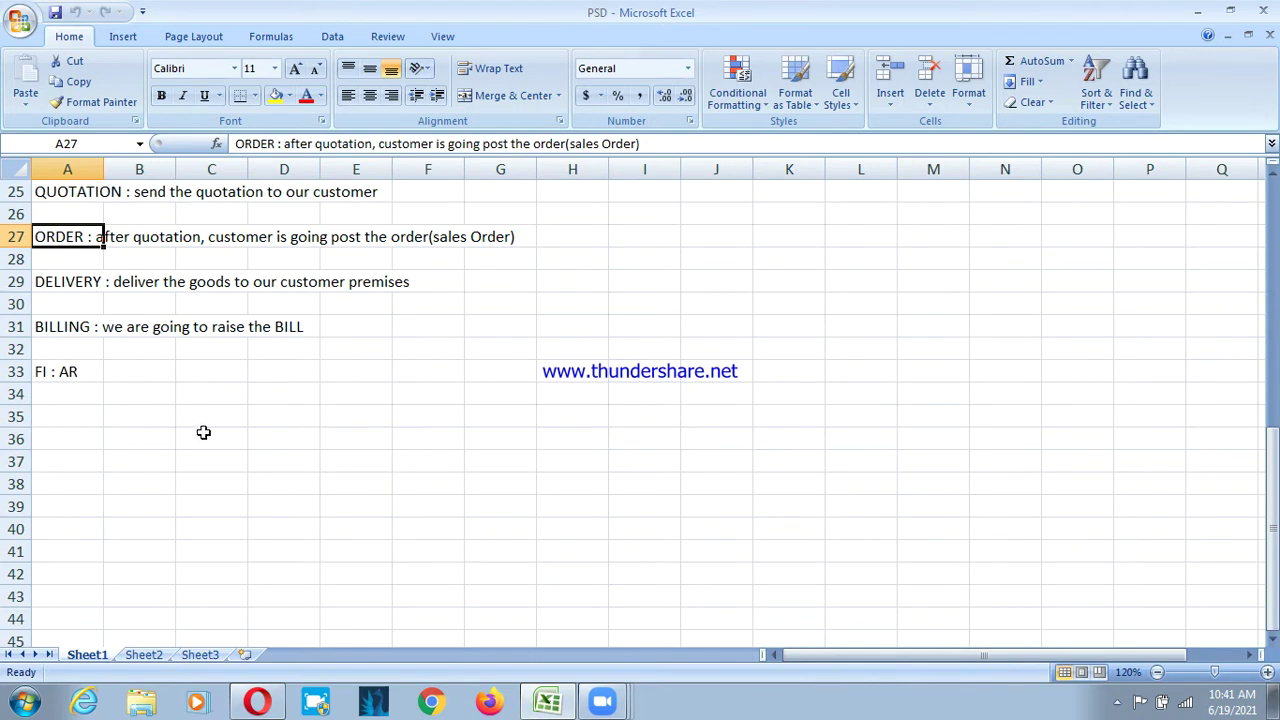
- Enter "Sales Orgn, Dist channel, Division," in cell A36, below the FI : AR line
click(130, 420)
key(Left)
key(Down)
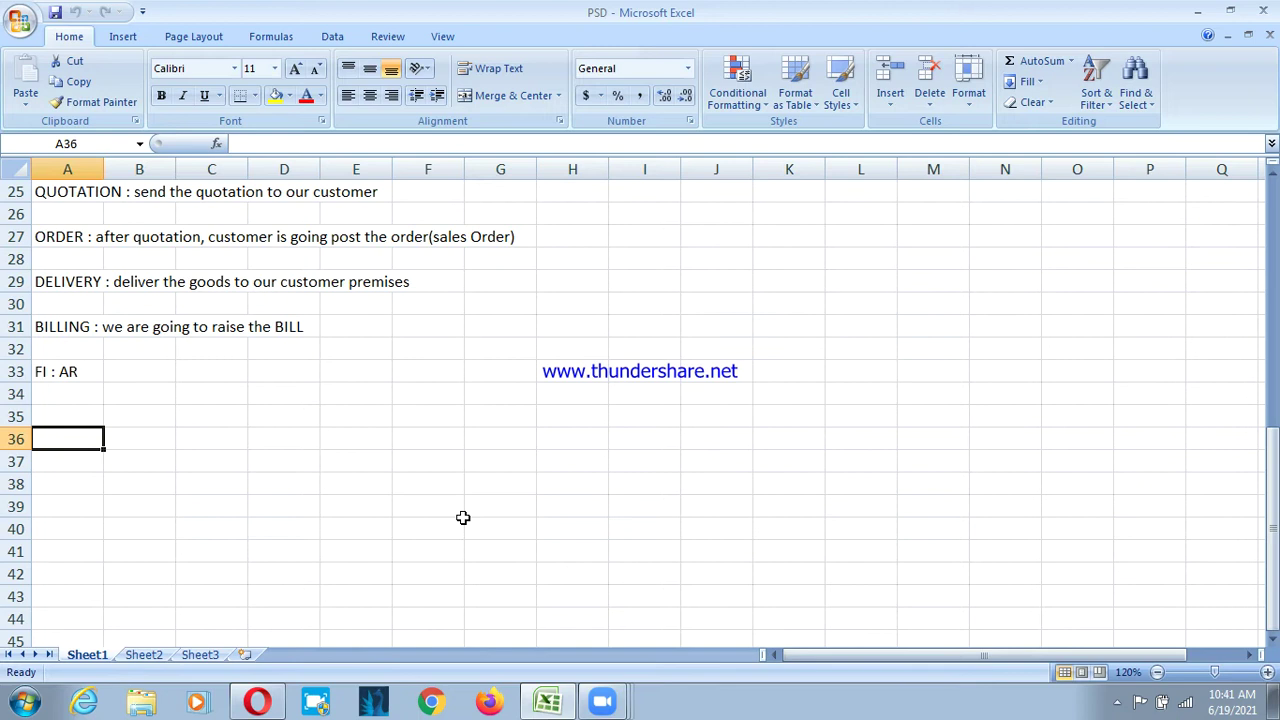
text(Ent\)
key(BackSpace)
key(BackSpace)
key(BackSpace)
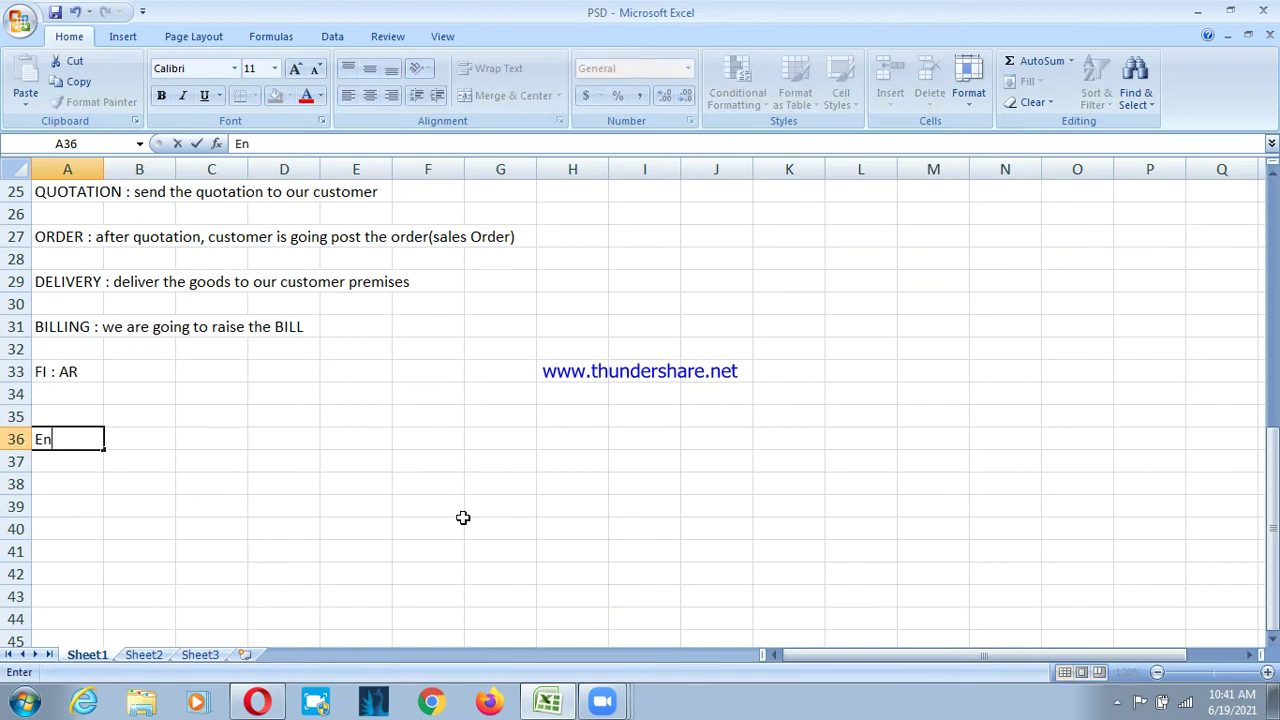
key(BackSpace)
key(BackSpace)
text(Sales Orgn,)
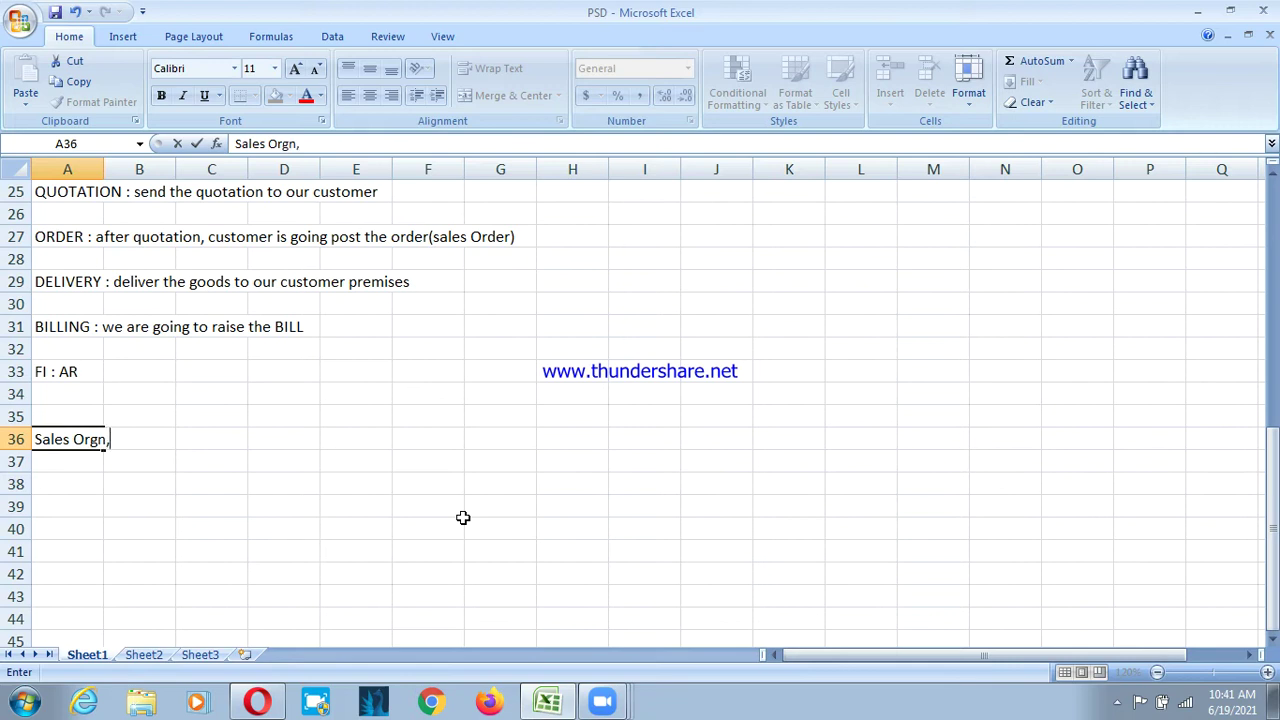
text( Dist channen)
key(BackSpace)
key(BackSpace)
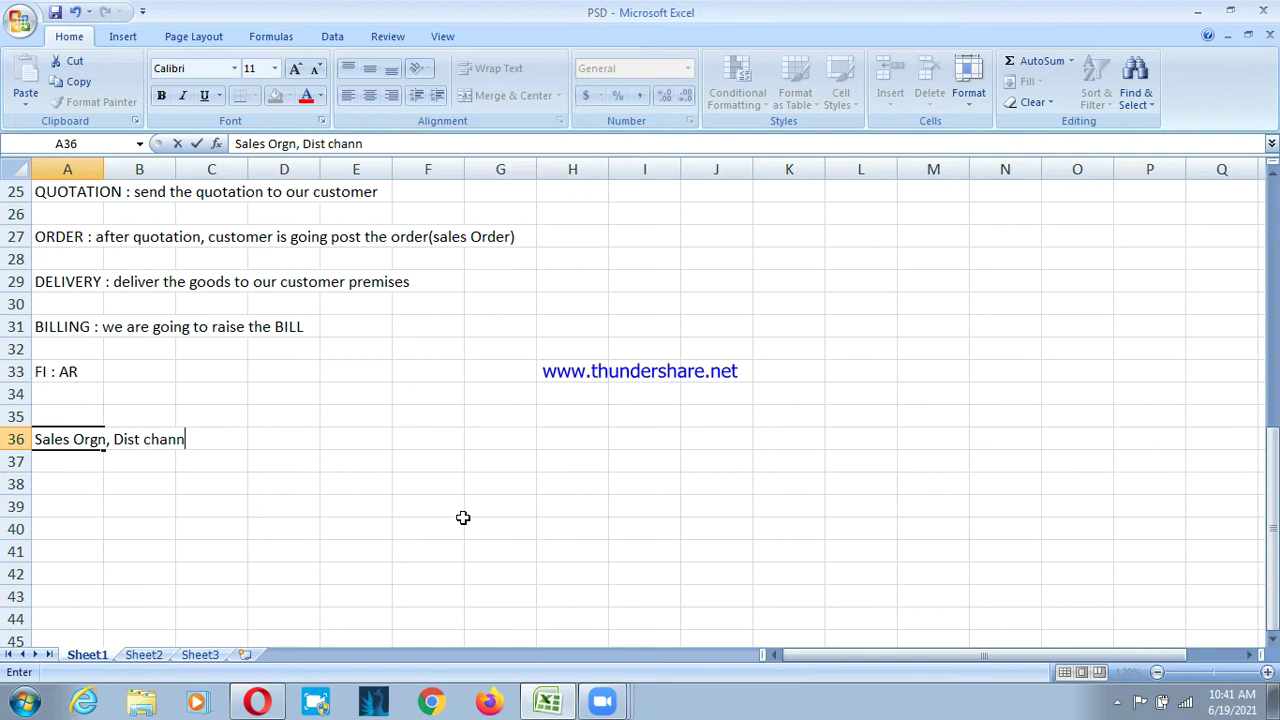
text(el, Sa)
key(BackSpace)
key(BackSpace)
text(Divions)
key(BackSpace)
key(BackSpace)
key(BackSpace)
text(sion, )
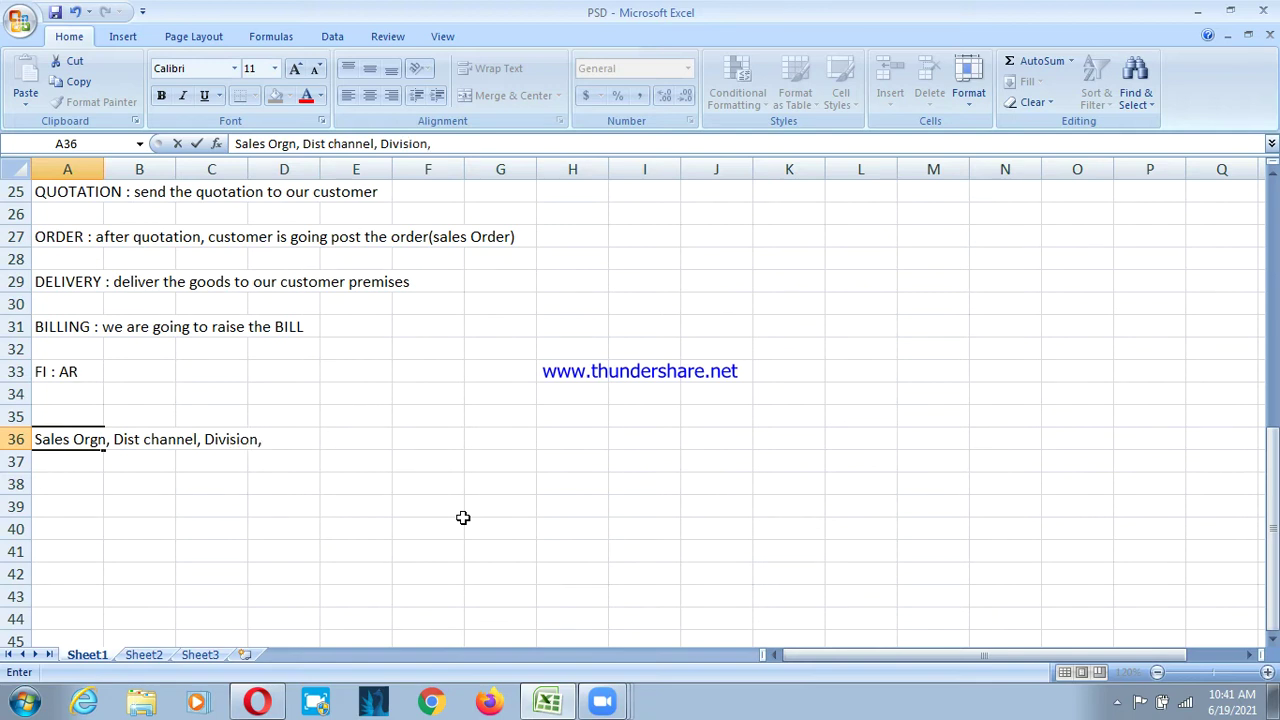
- Complete the note in A36 by adding "(enterprise structure)" after Division
text((enterprise)
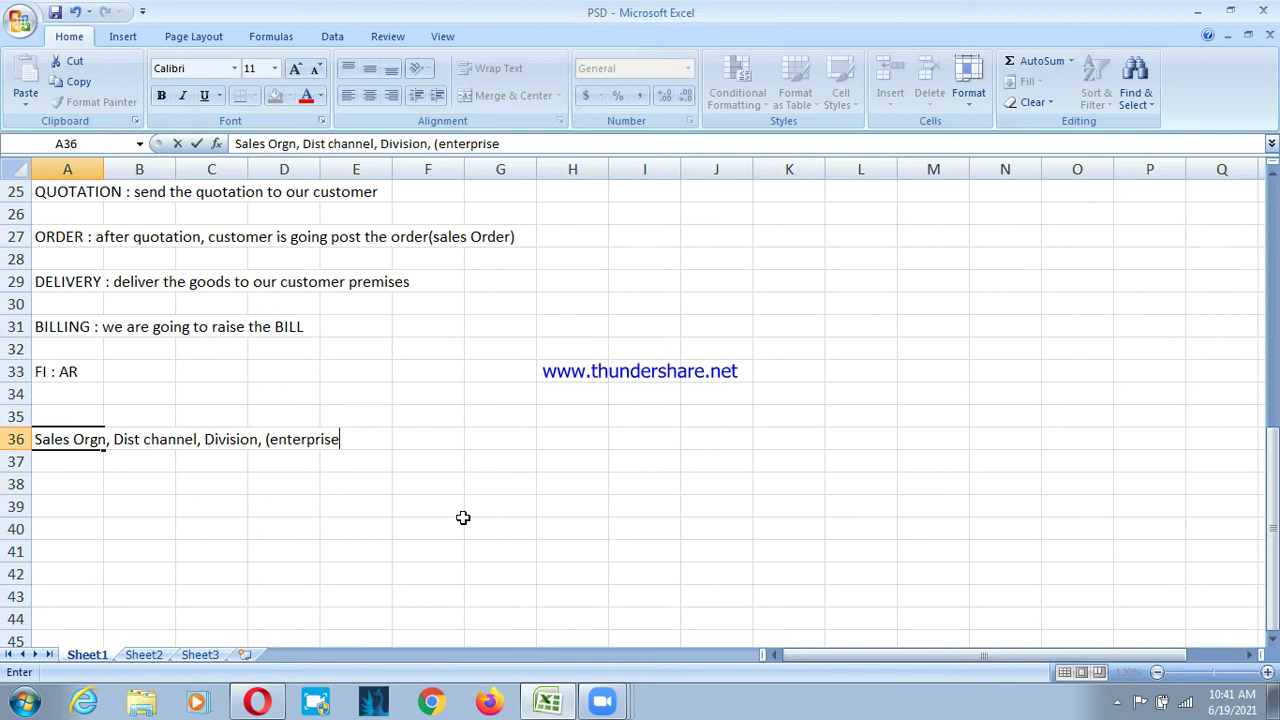
text( structure))
key(Return)
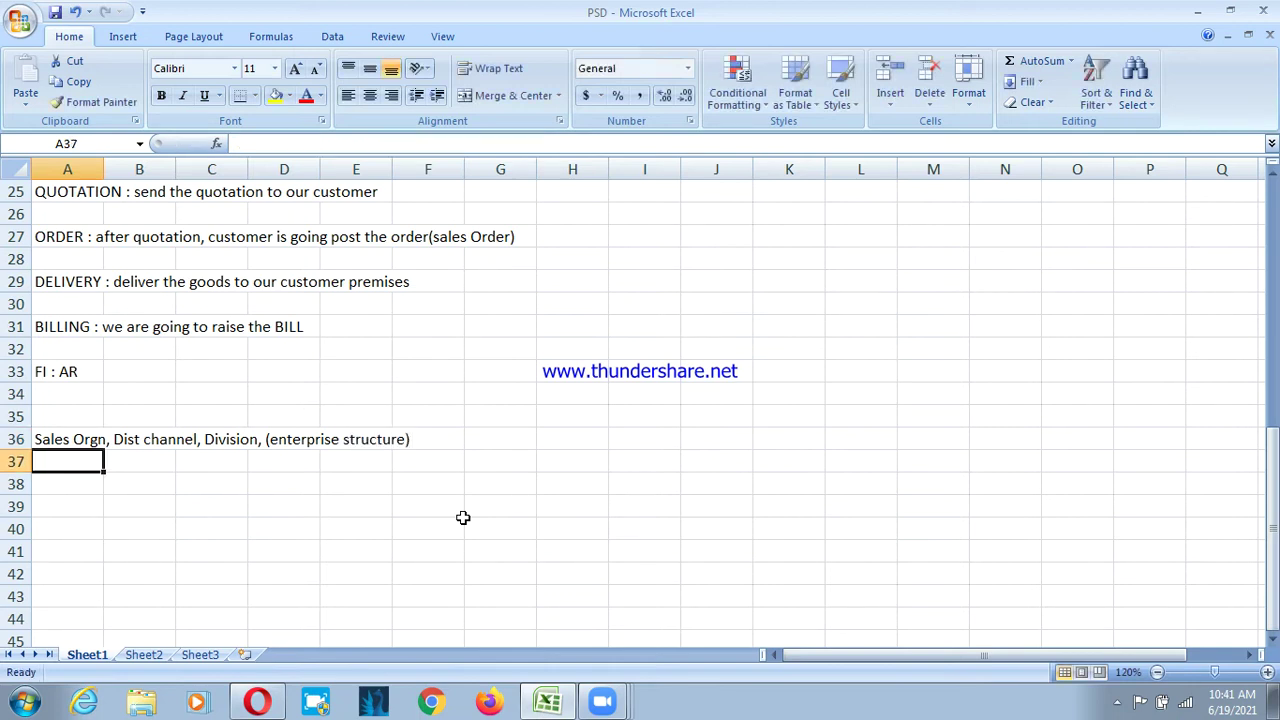
- Enter "centralized customer" in cell A38, leaving one blank row after the enterprise structure note
key(Return)
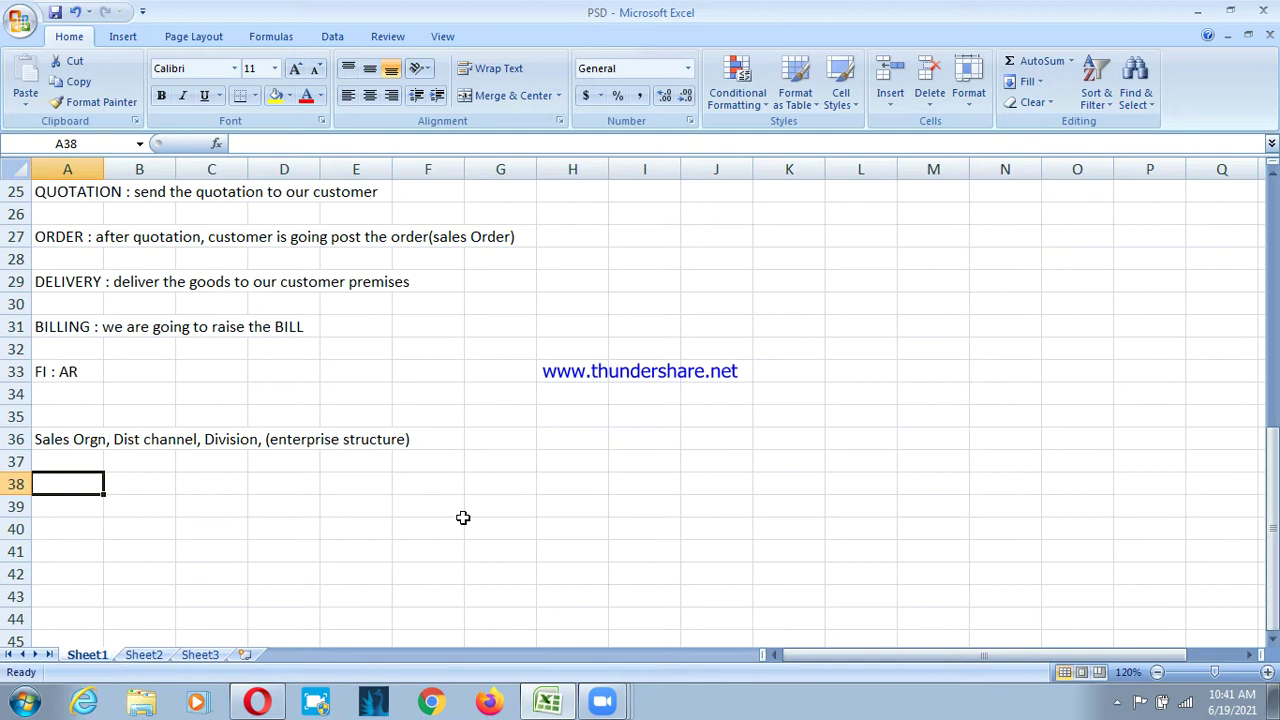
text(centra)
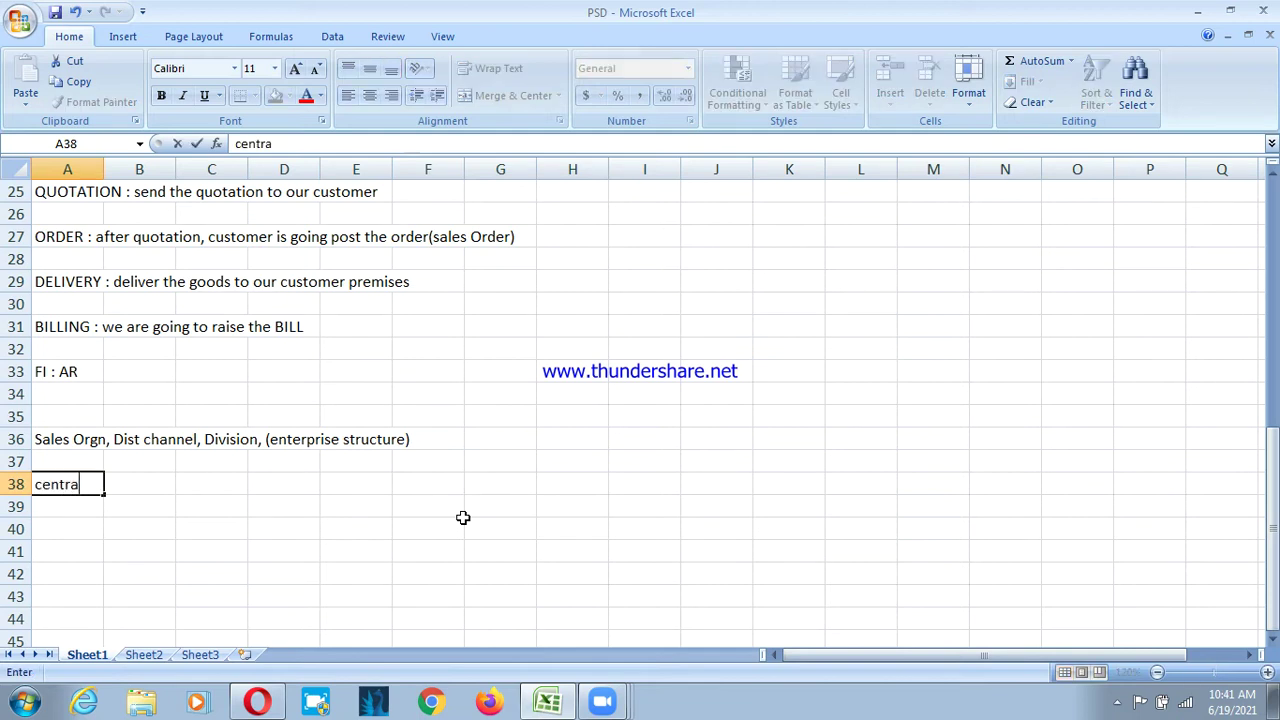
text(lized custo)
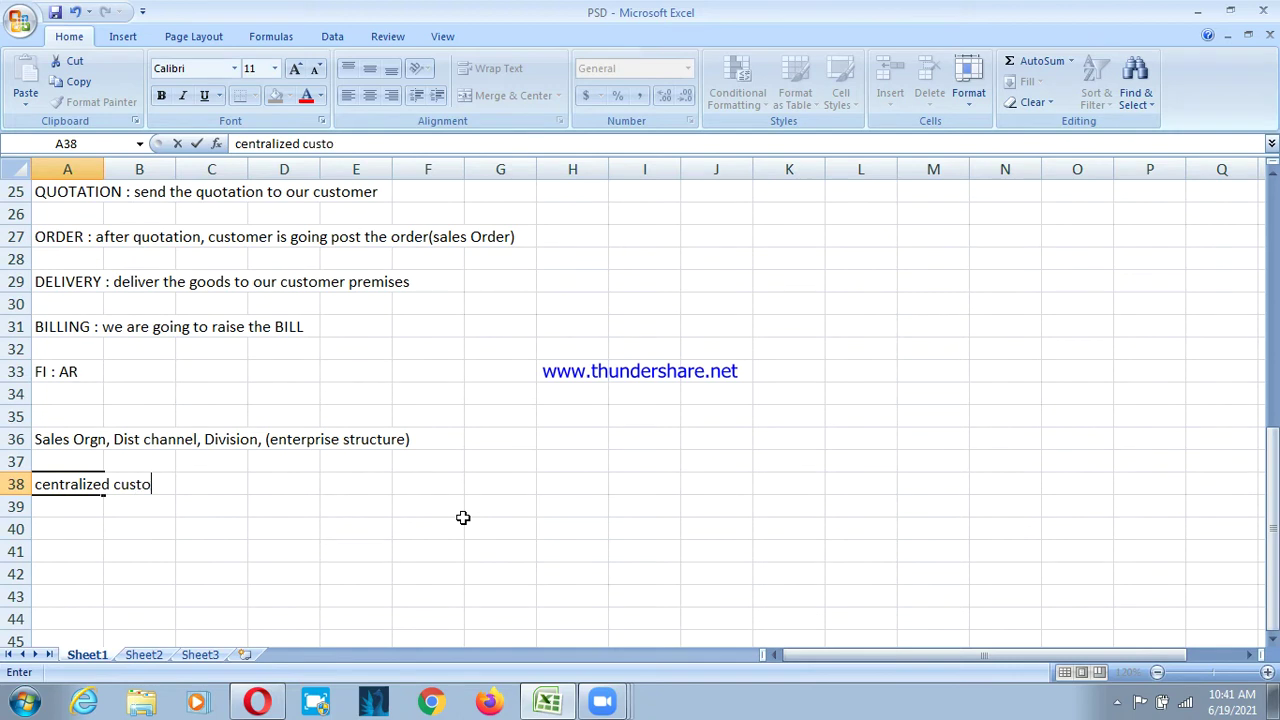
text(mer)
key(Return)
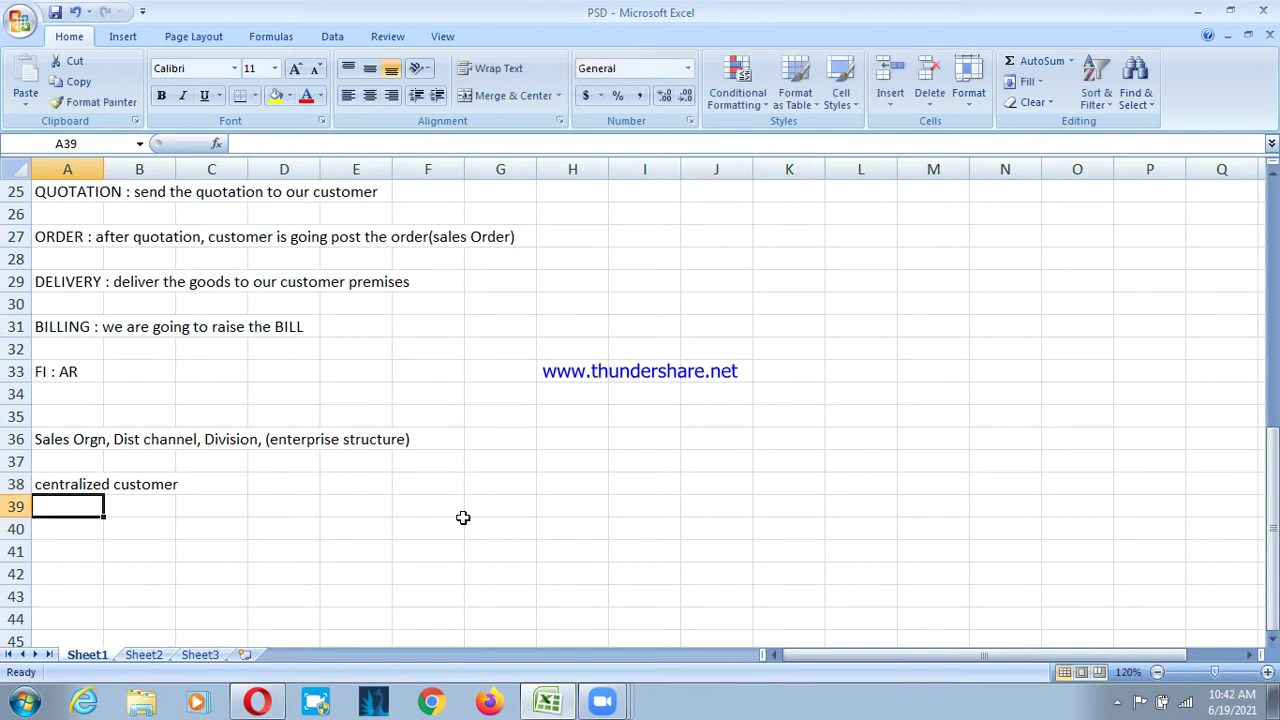
- Enter "Pricing procedure" in cell A40, leaving one blank row below the centralized customer note
key(Return)
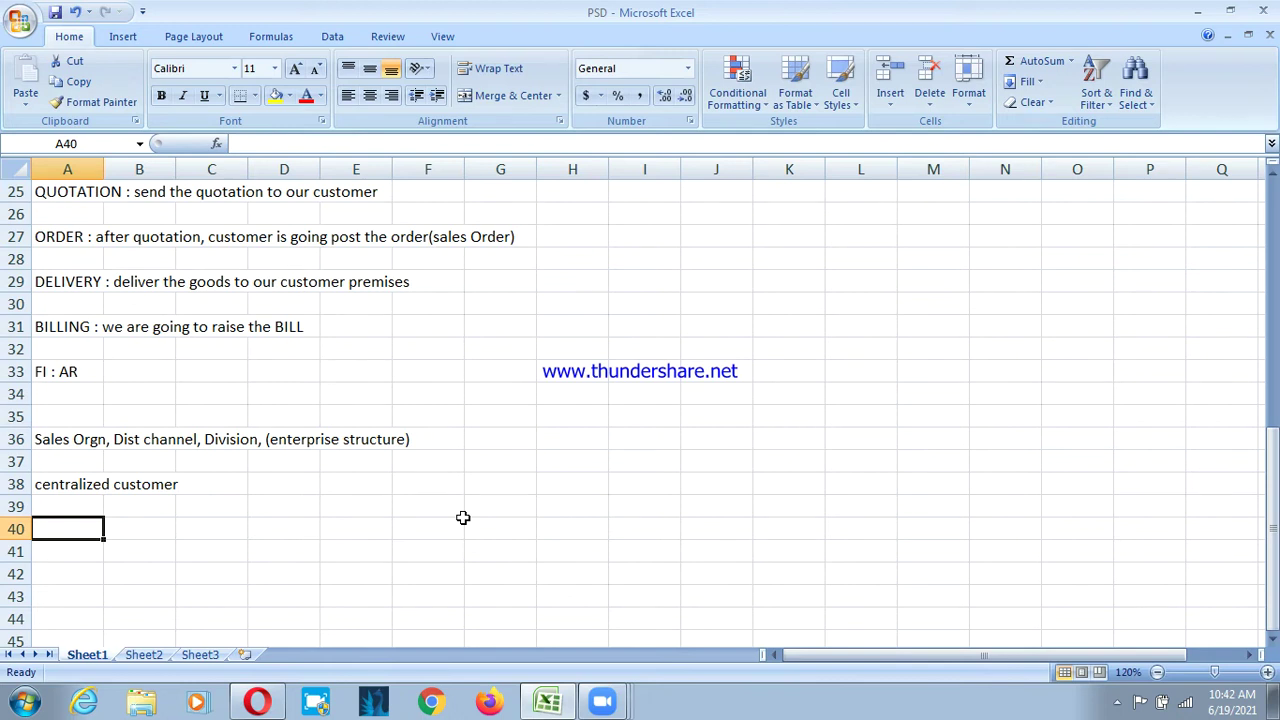
text(Pr)
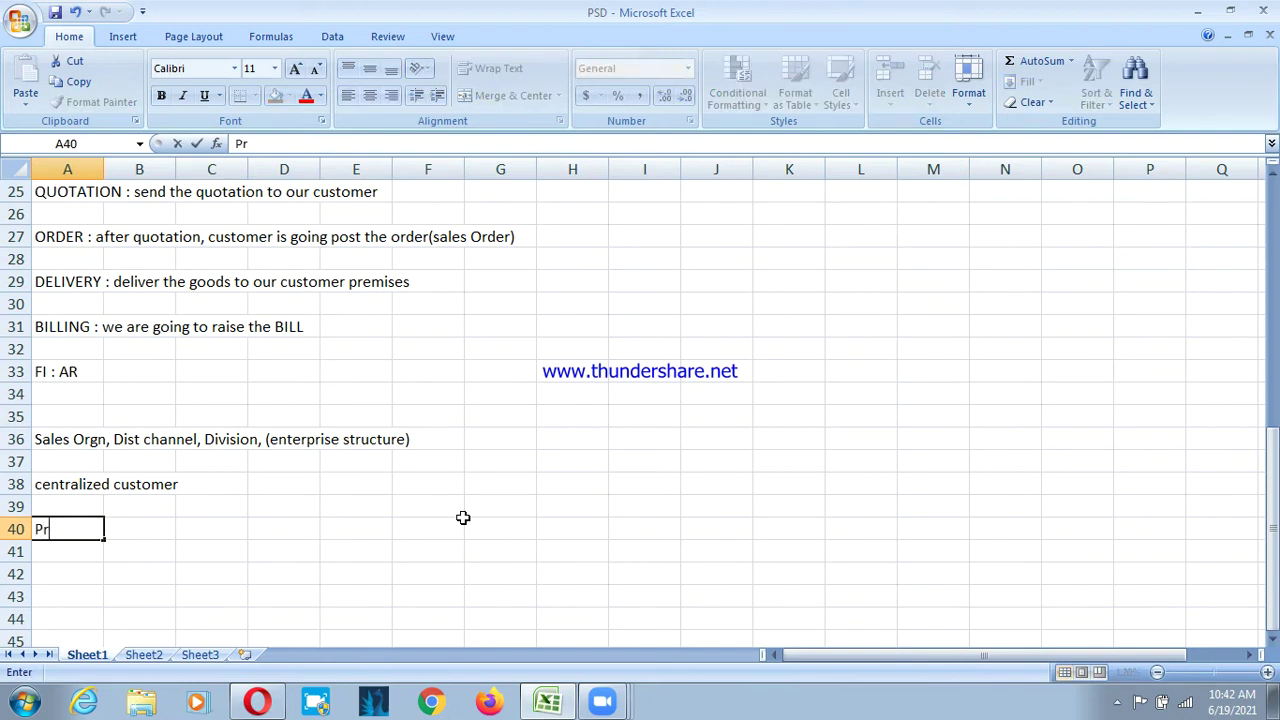
text(icing procedure)
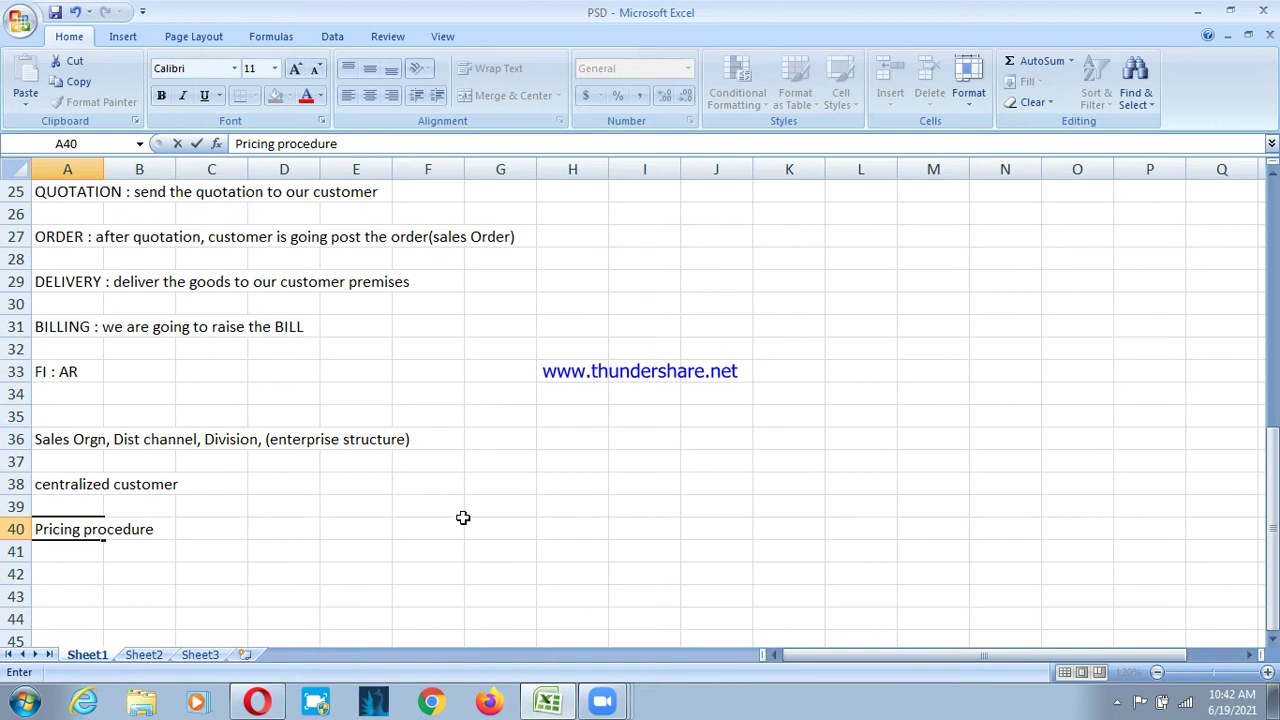
- Enter 100000 in cell E40, on the same row as the Pricing procedure note
key(Right)
key(Right)
key(Right)
key(Right)
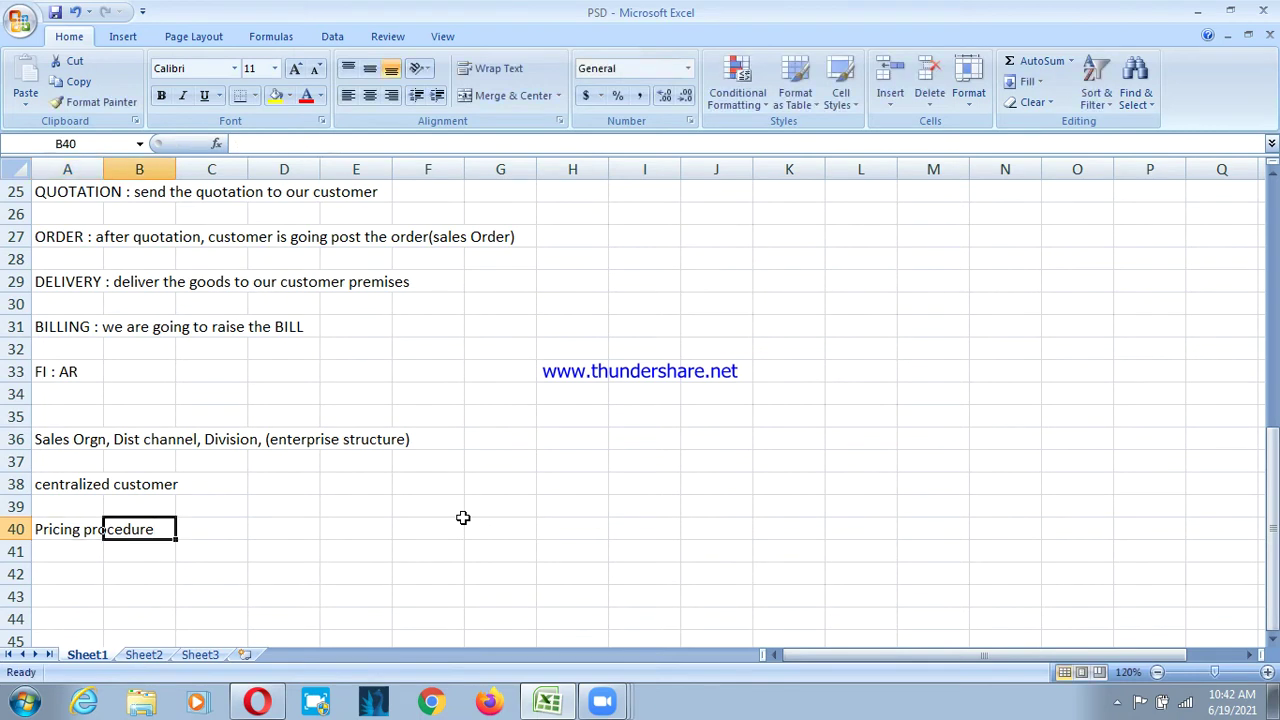
text(100000)
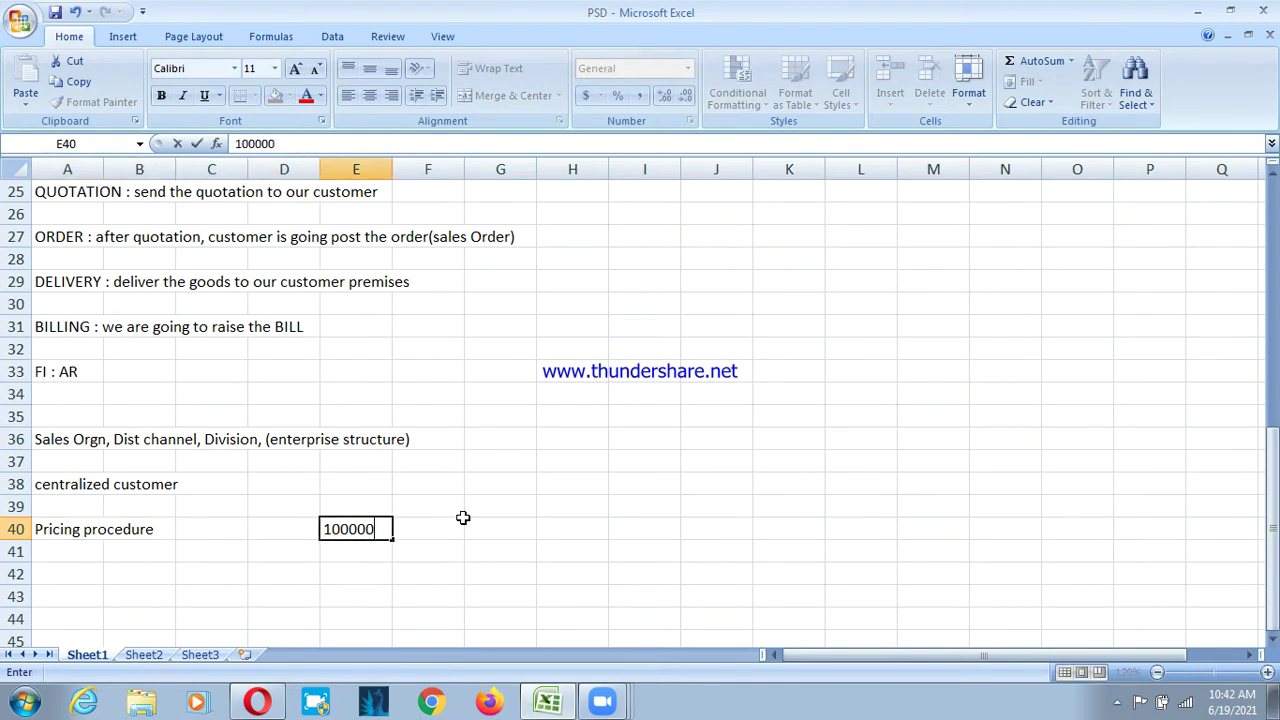
key(Return)
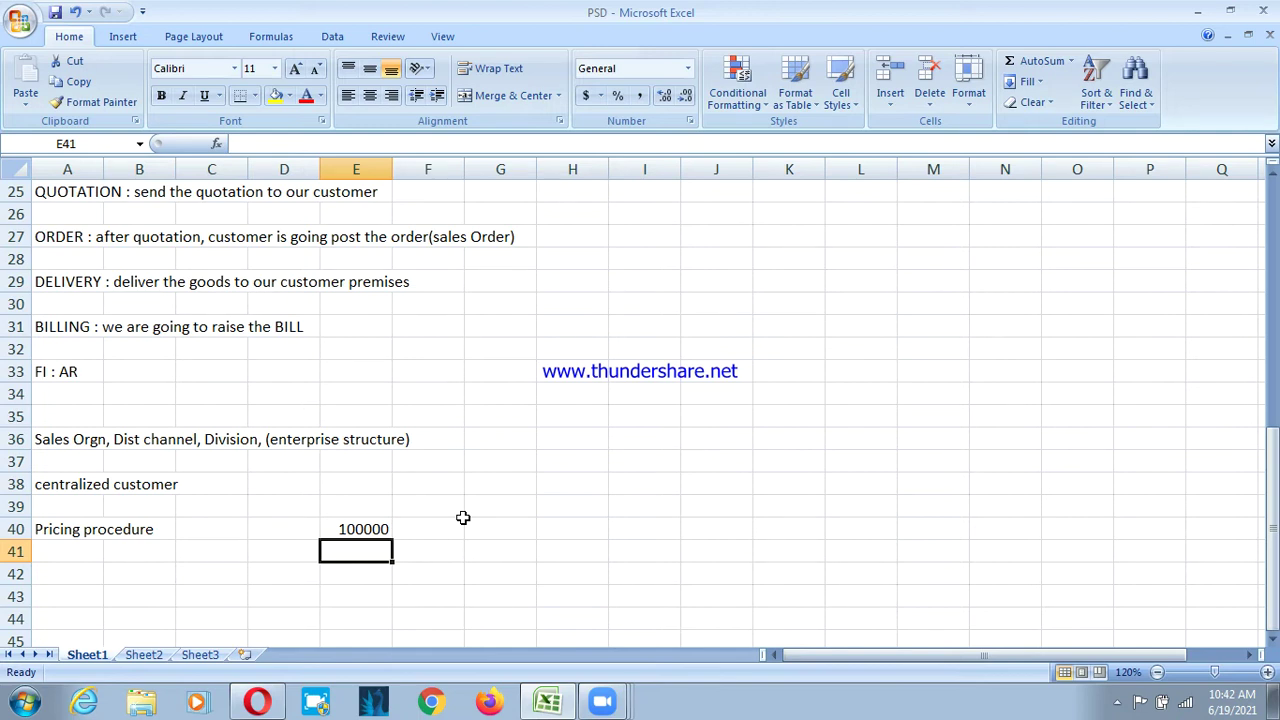
- Enter "5% discount" in cell E41 and widen column E to fit the text
text(5% discount)
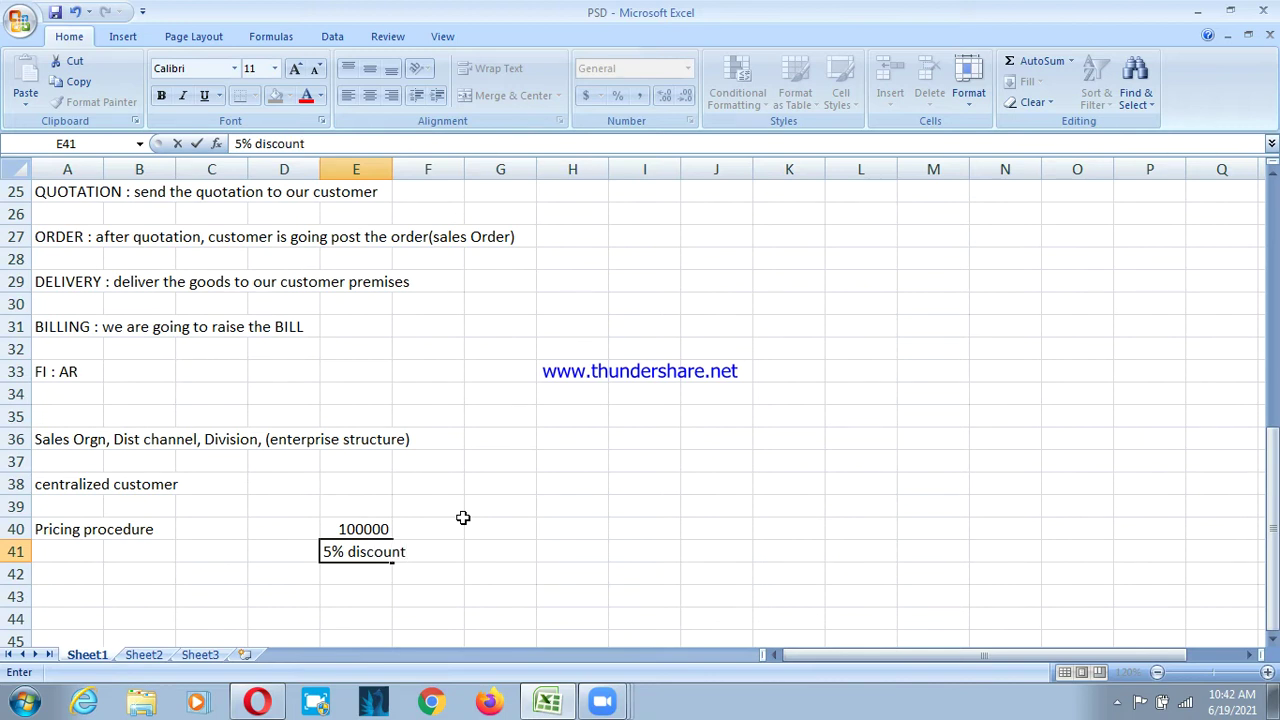
key(Return)
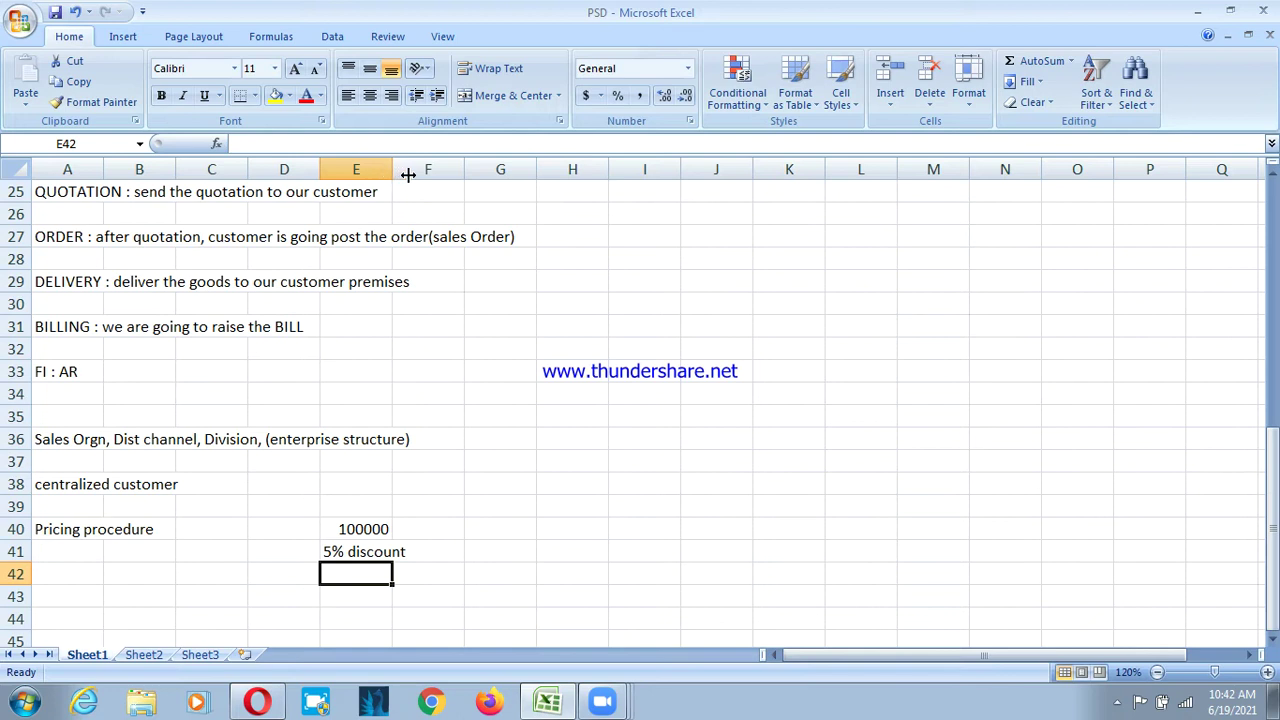
drag(392, 169, 429, 169)
click(397, 551)
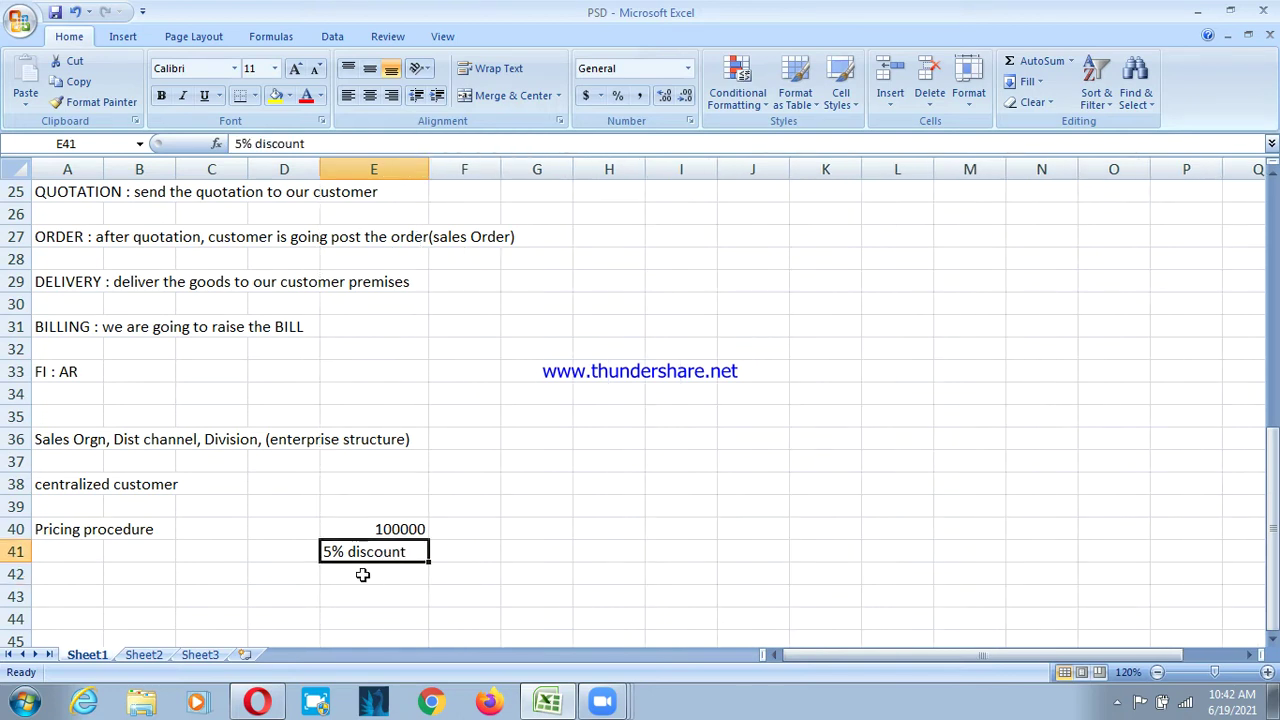
- Enter "10% Frieght" in cell E42, below the discount line
click(363, 577)
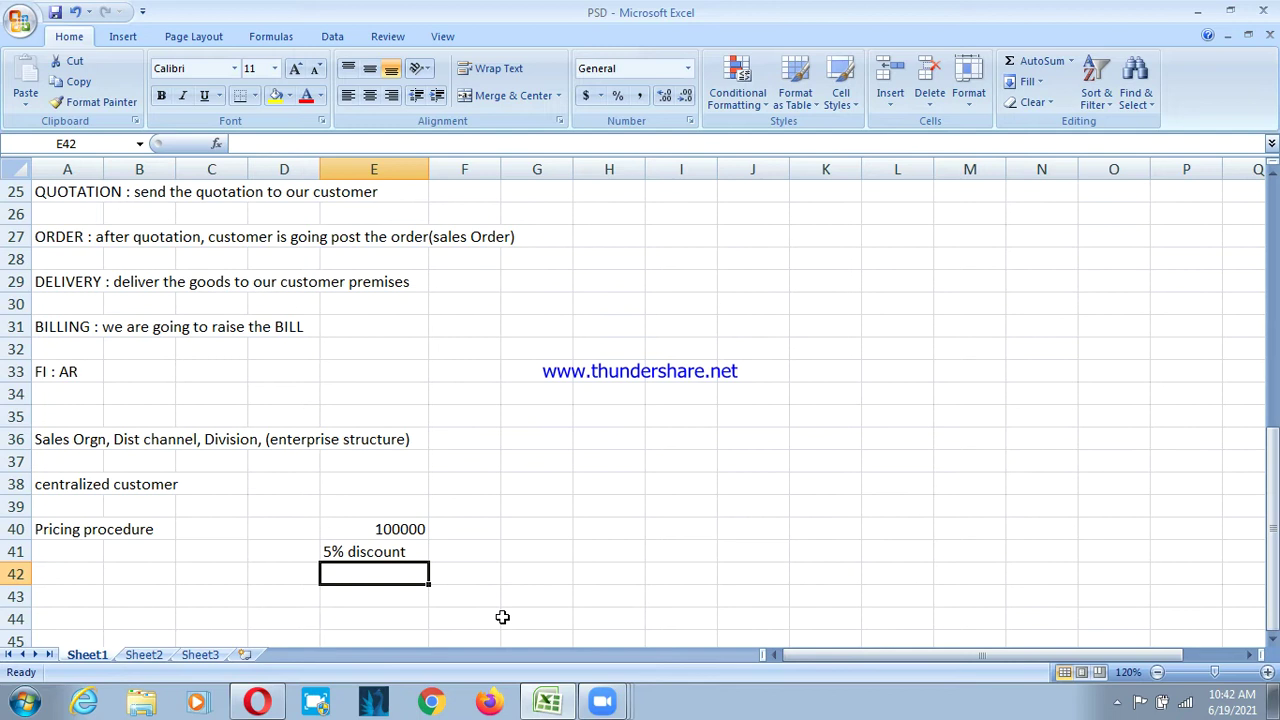
text(5%)
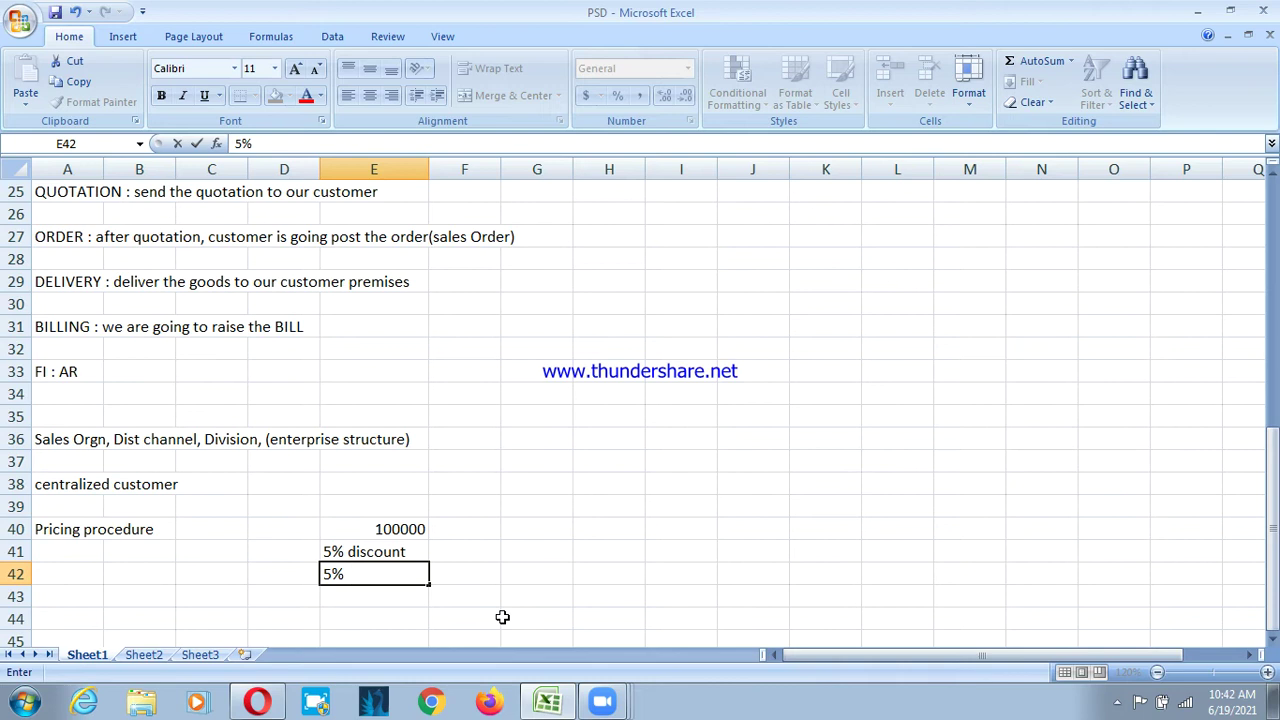
key(BackSpace)
key(BackSpace)
key(BackSpace)
text(10% Frie)
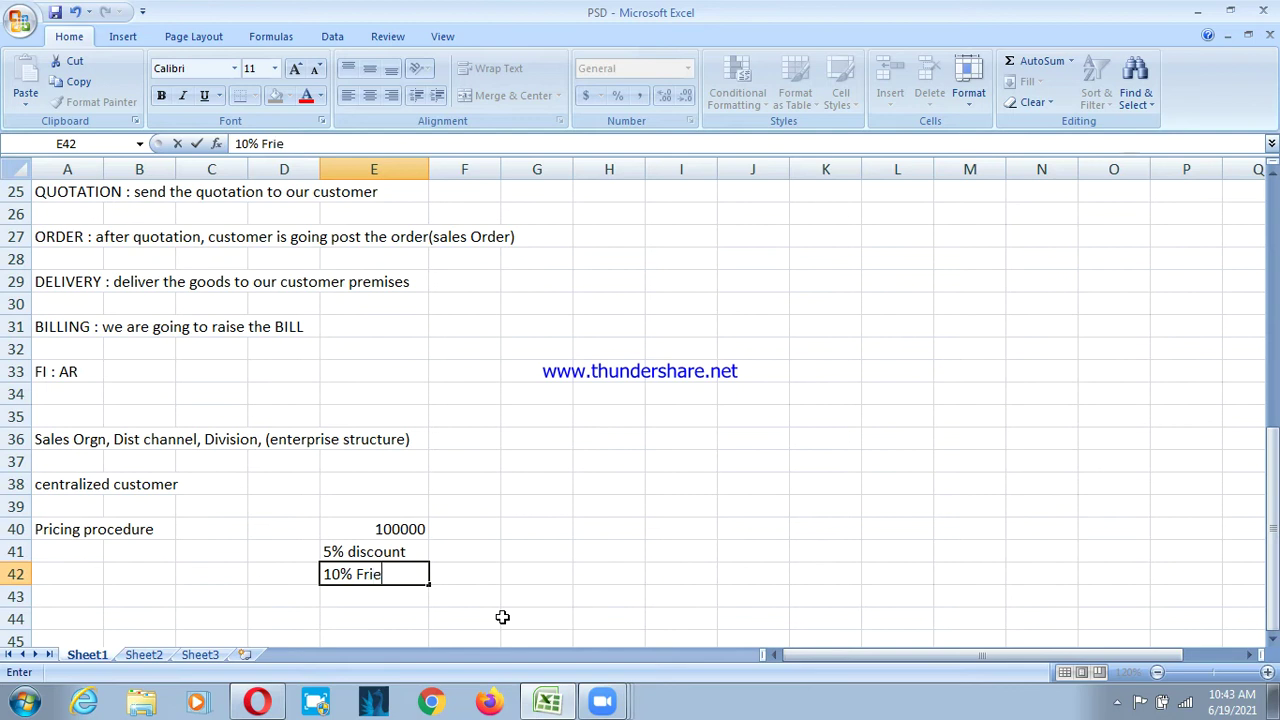
text(ght)
key(Return)
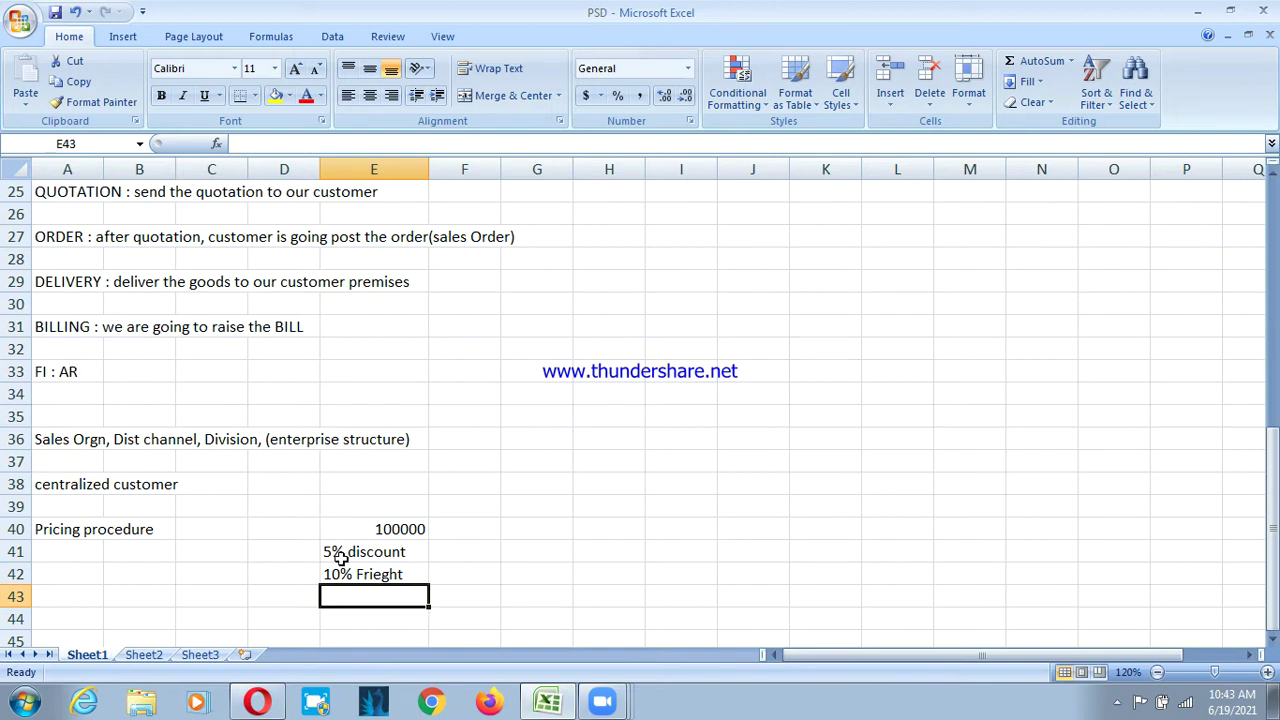
click(389, 525)
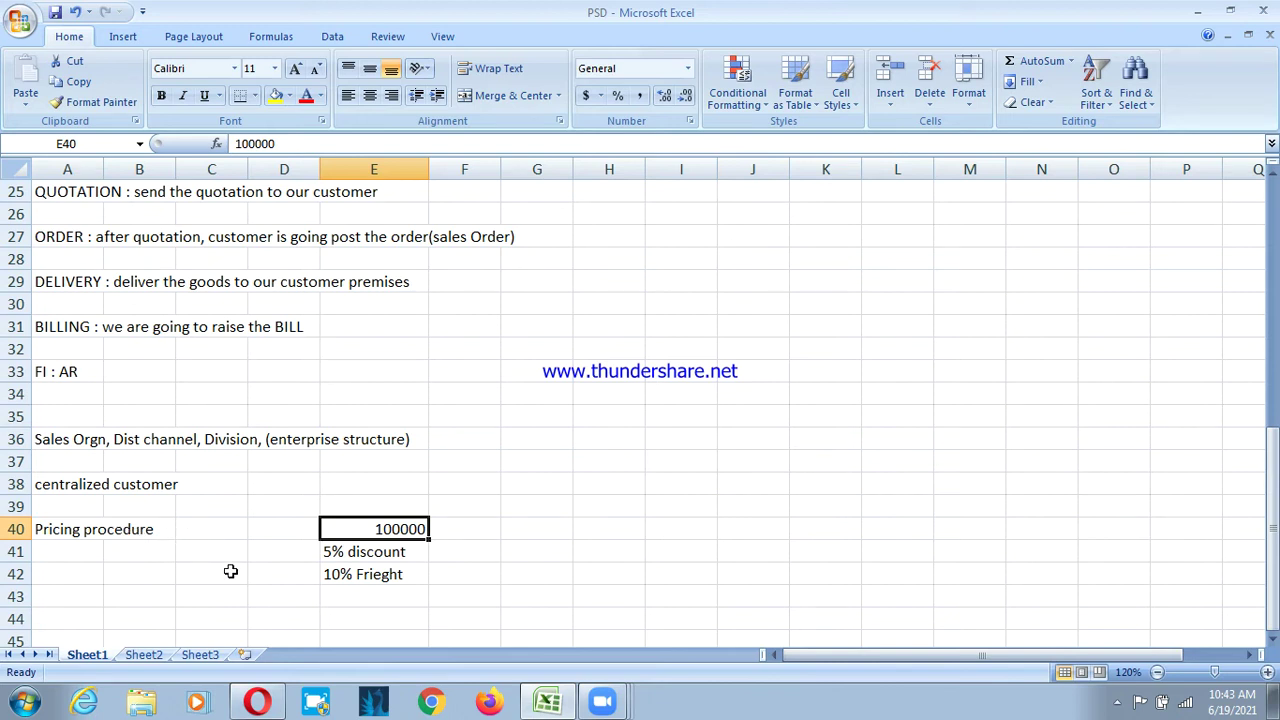
click(138, 532)
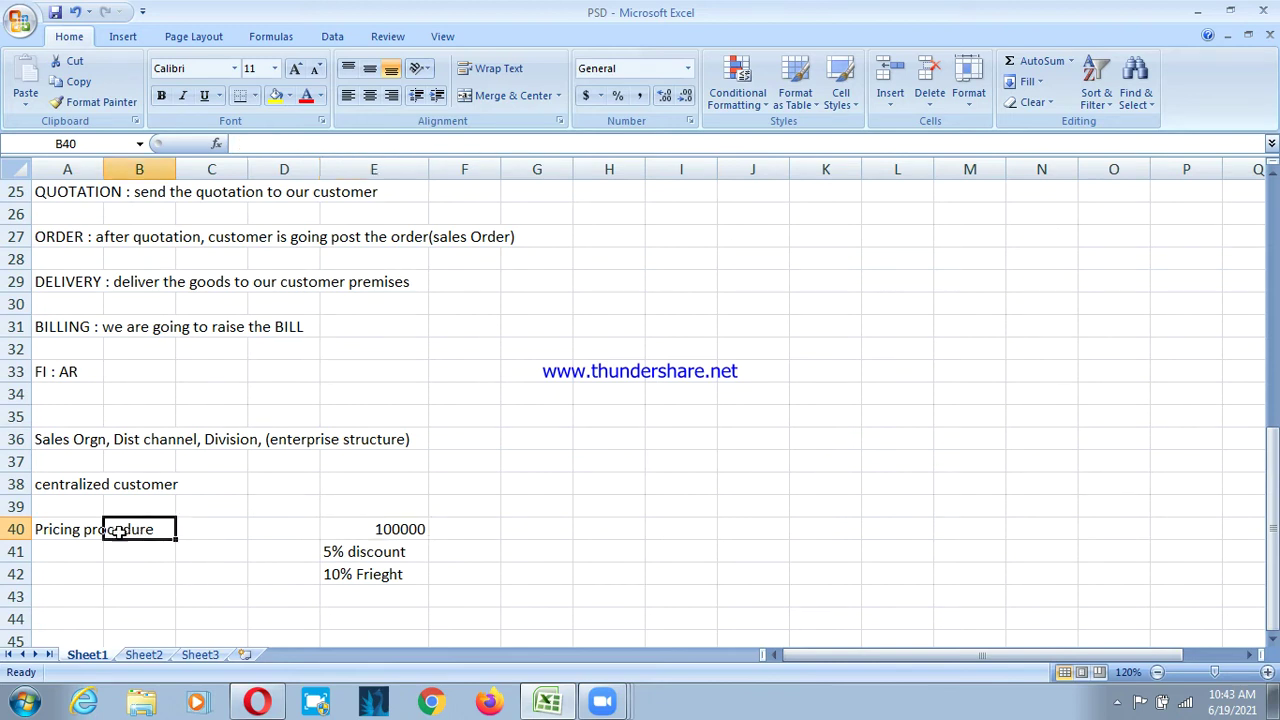
- Enter "1. STd pricing procedure" in cell A42 and "RVAA01" directly beneath it in A43
click(68, 532)
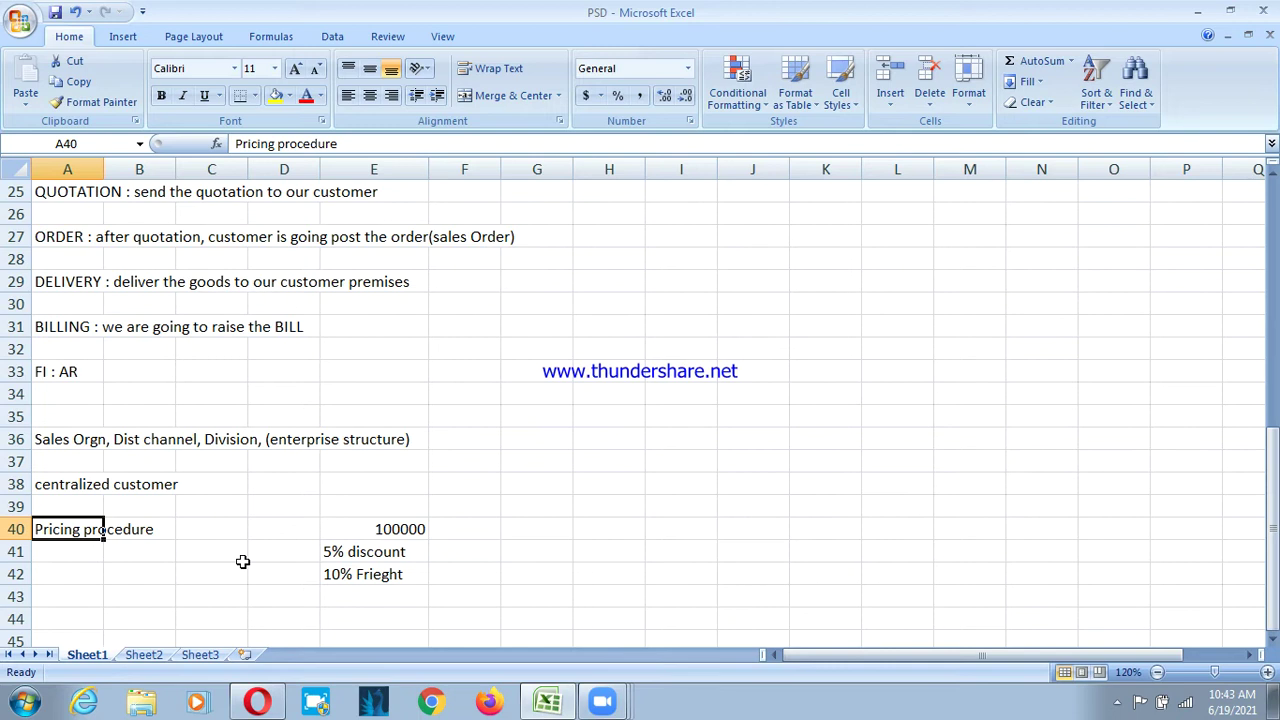
key(Down)
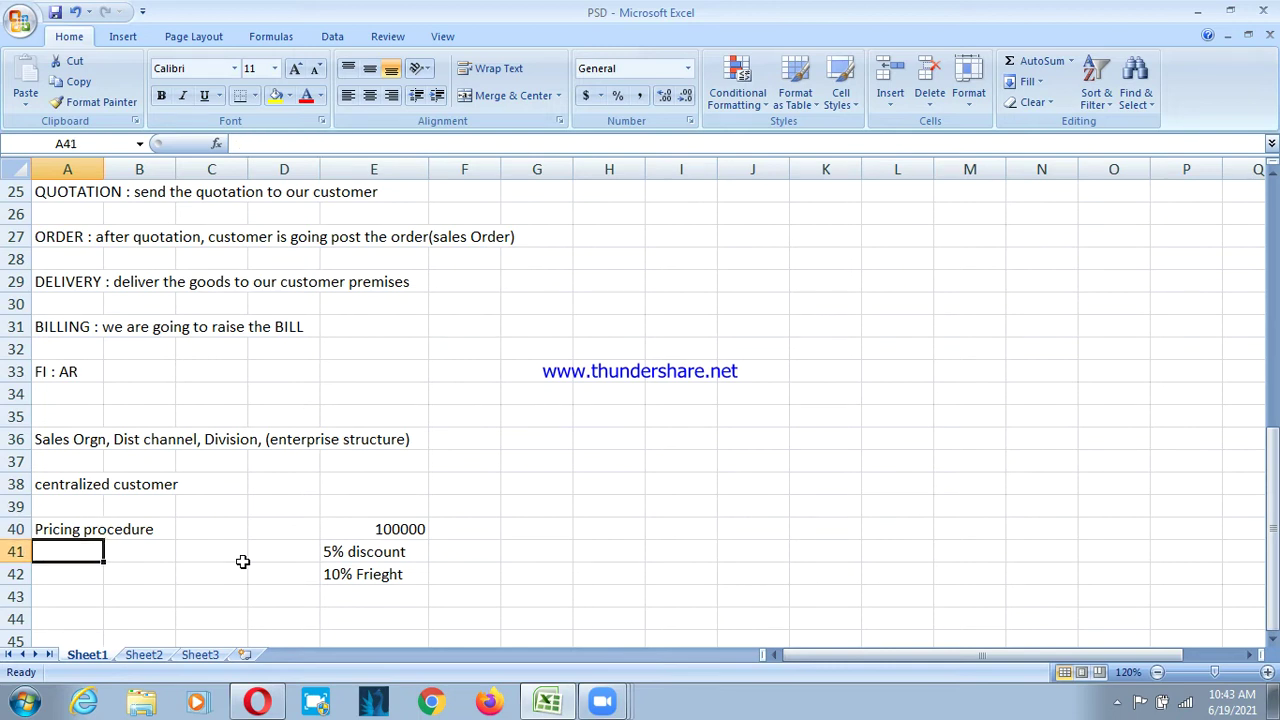
key(Down)
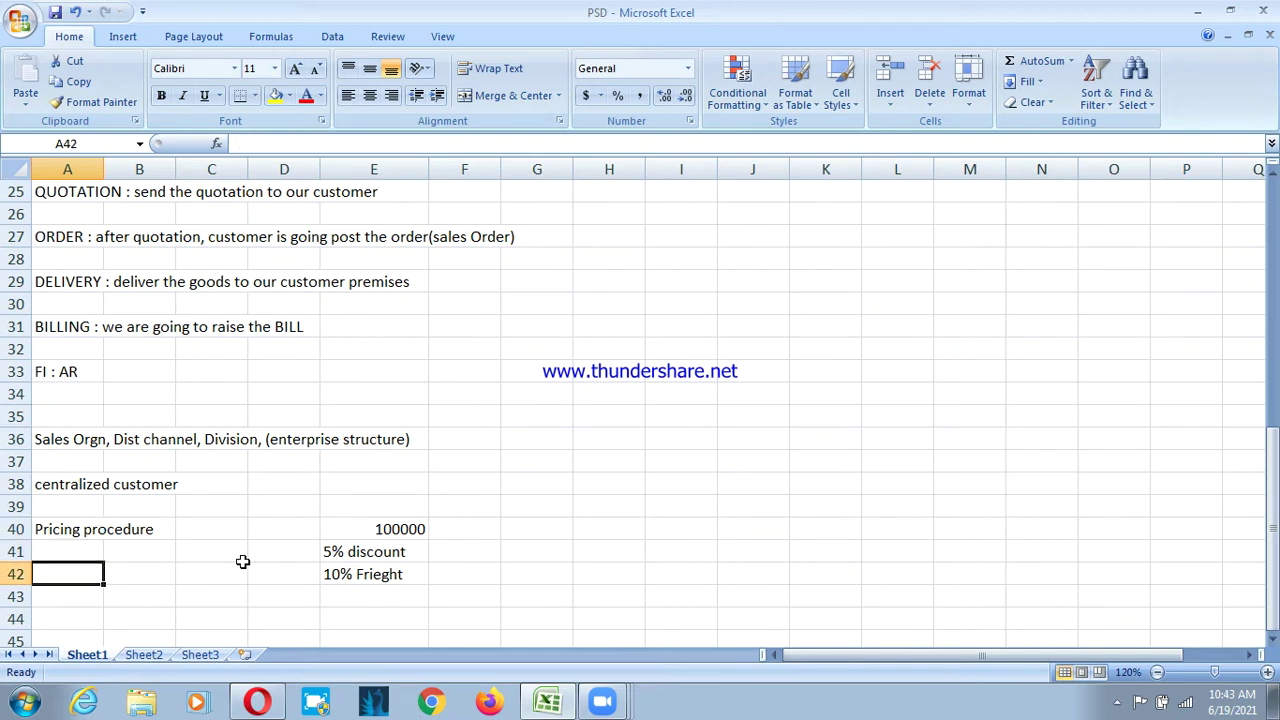
text(1.)
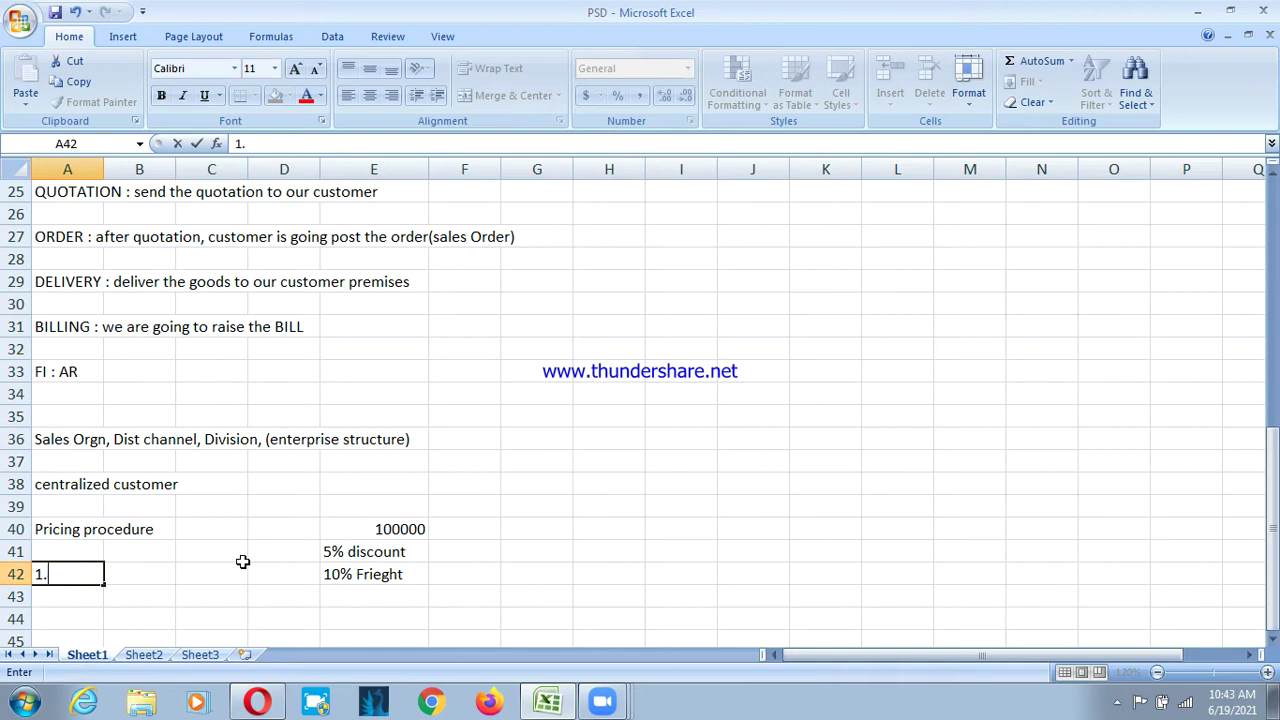
text( STd  pricing proc)
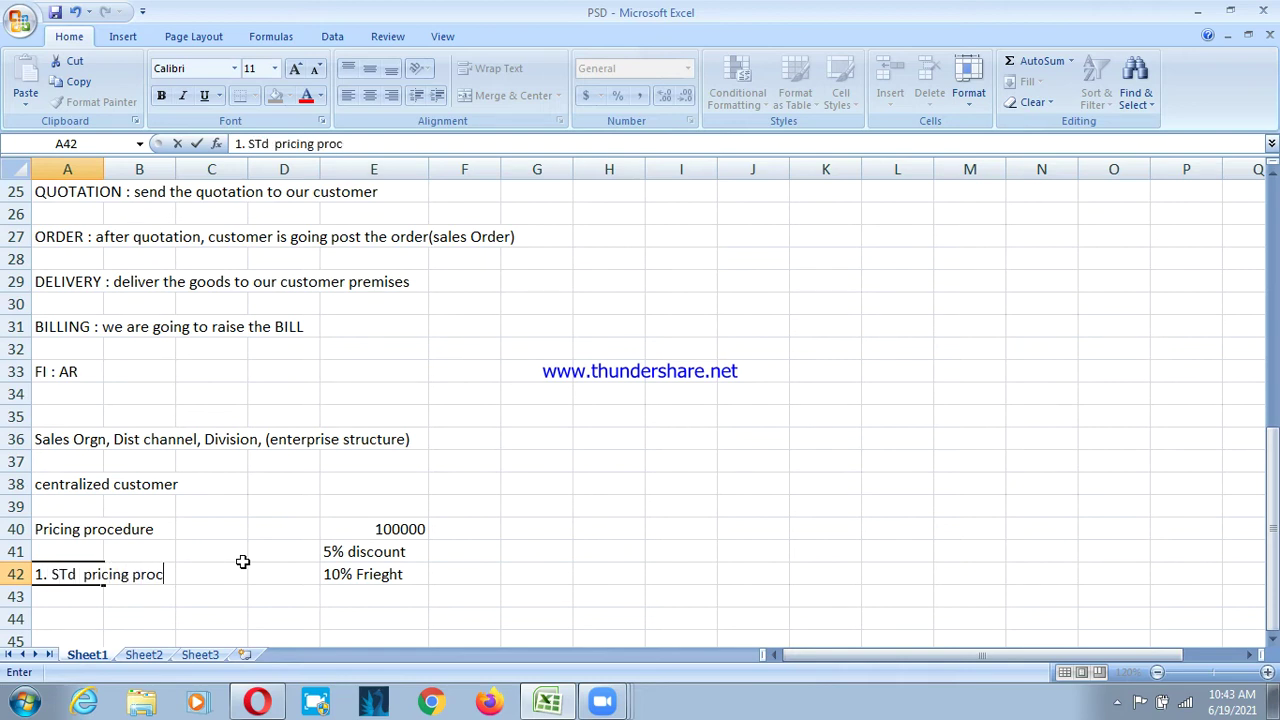
text(edure)
key(Return)
text(RVAA01)
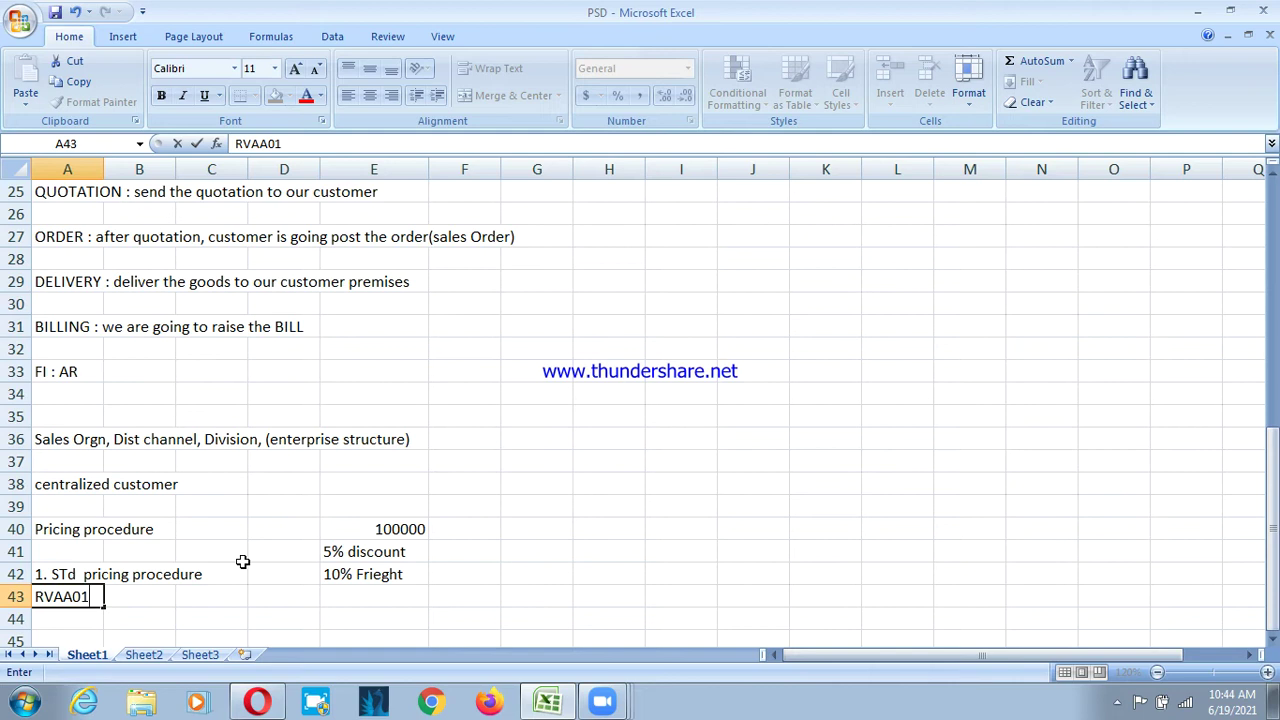
click(80, 443)
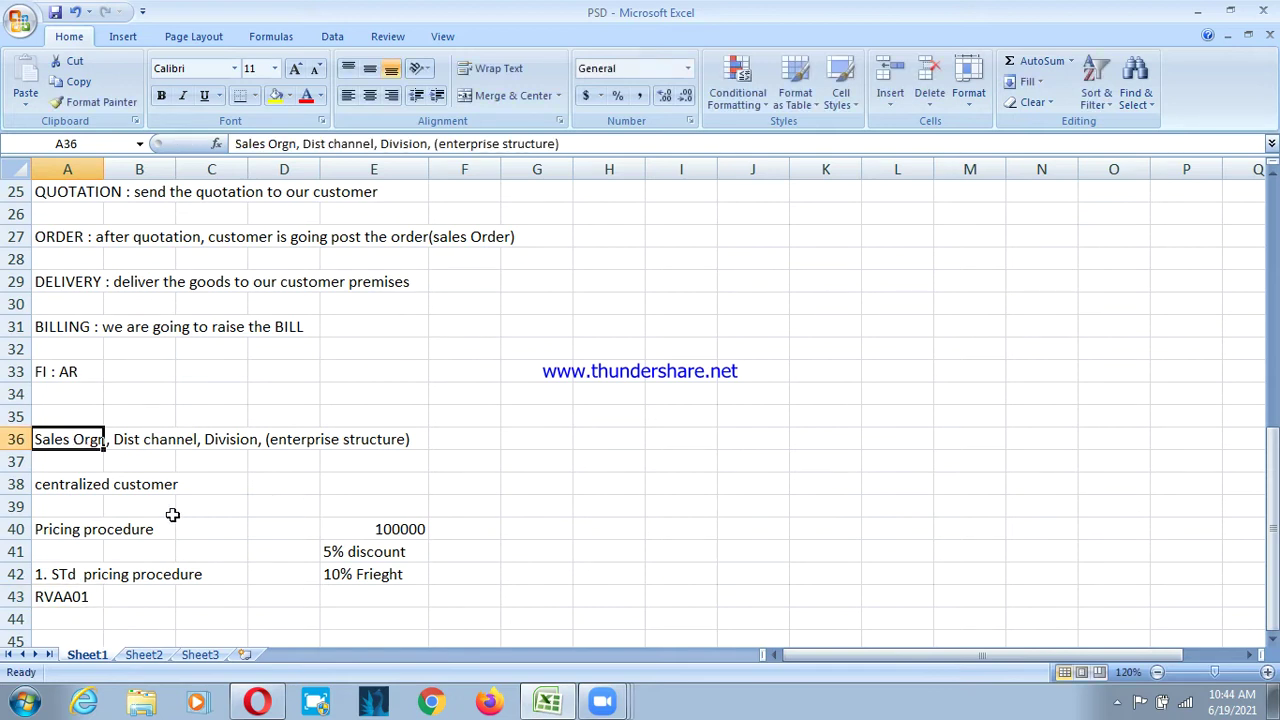
click(92, 487)
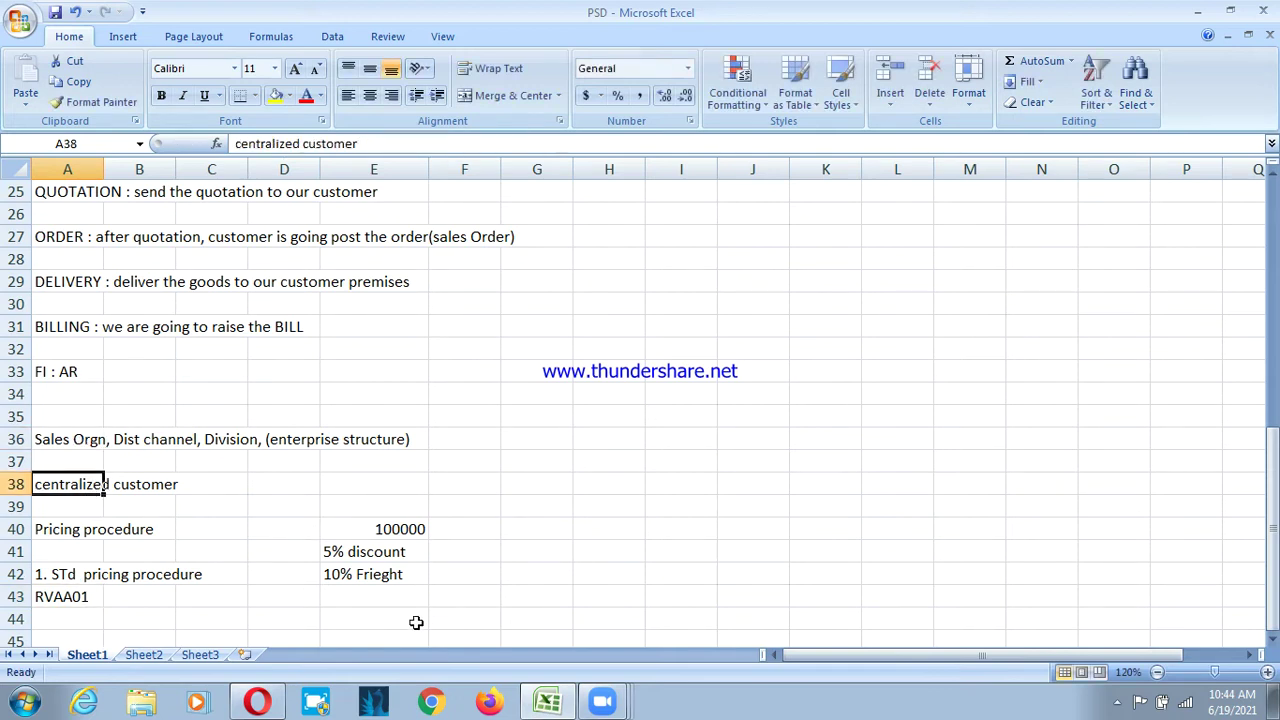
click(75, 532)
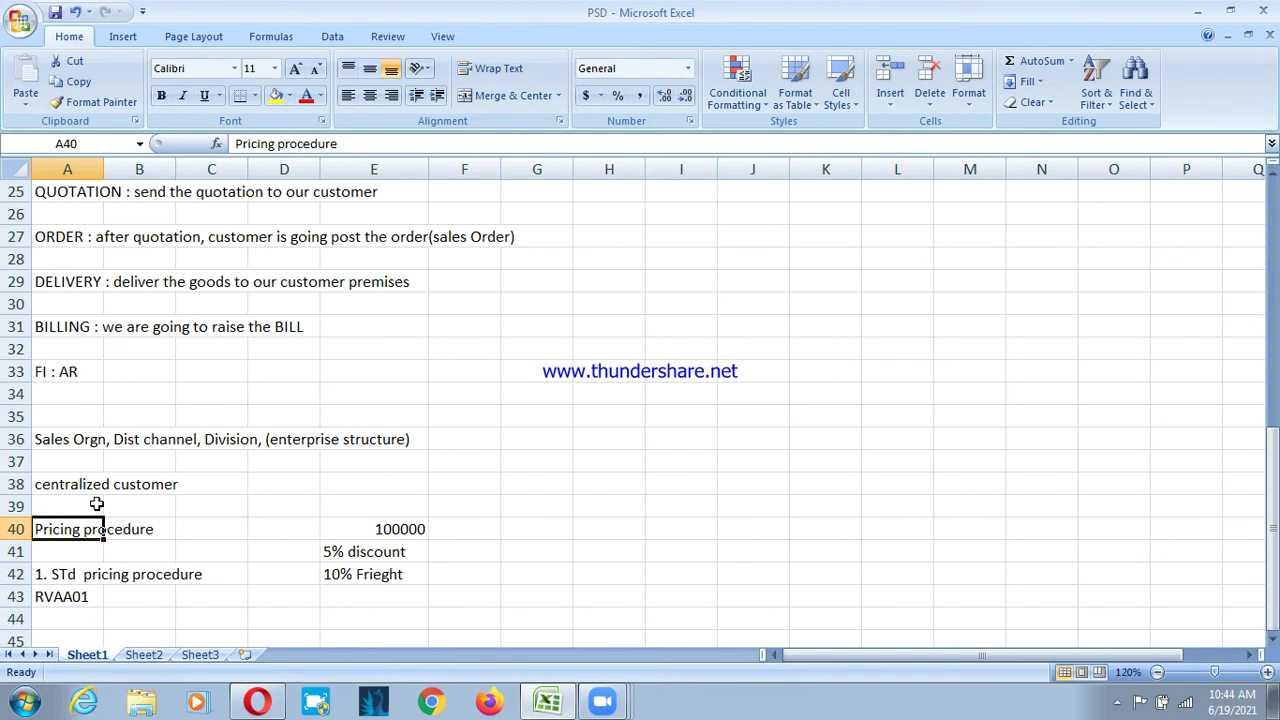
click(312, 439)
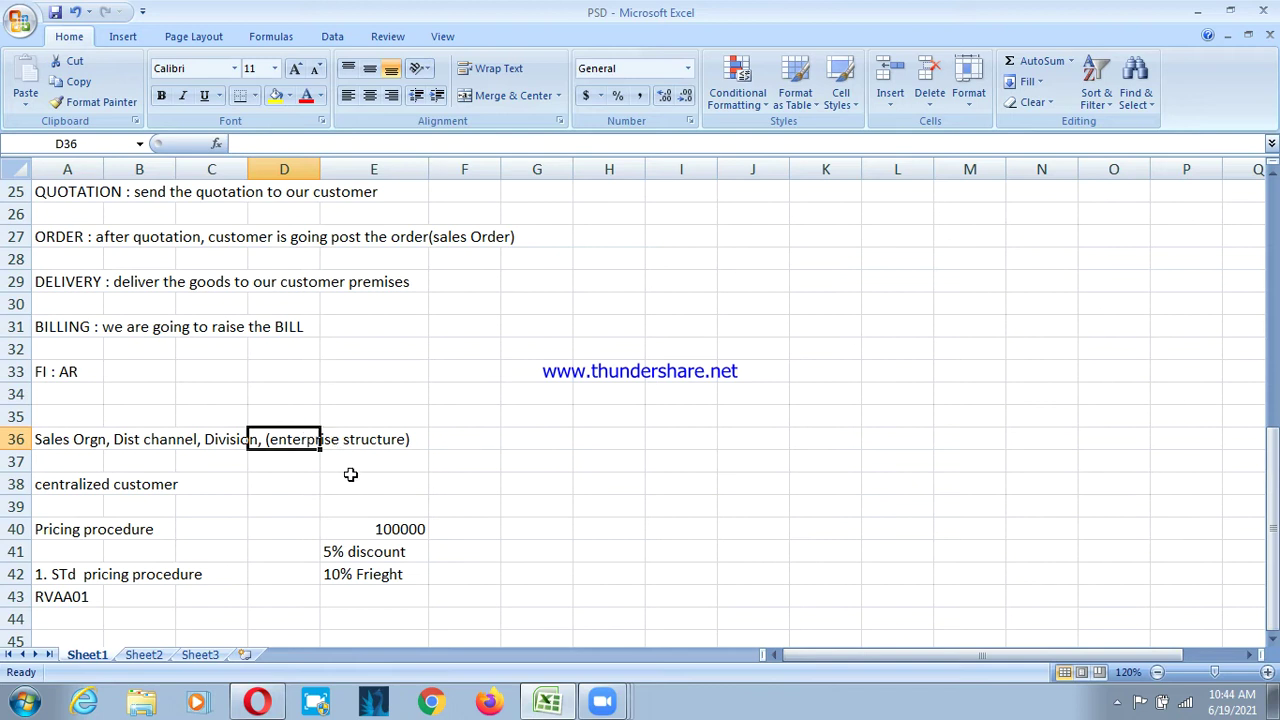
click(86, 481)
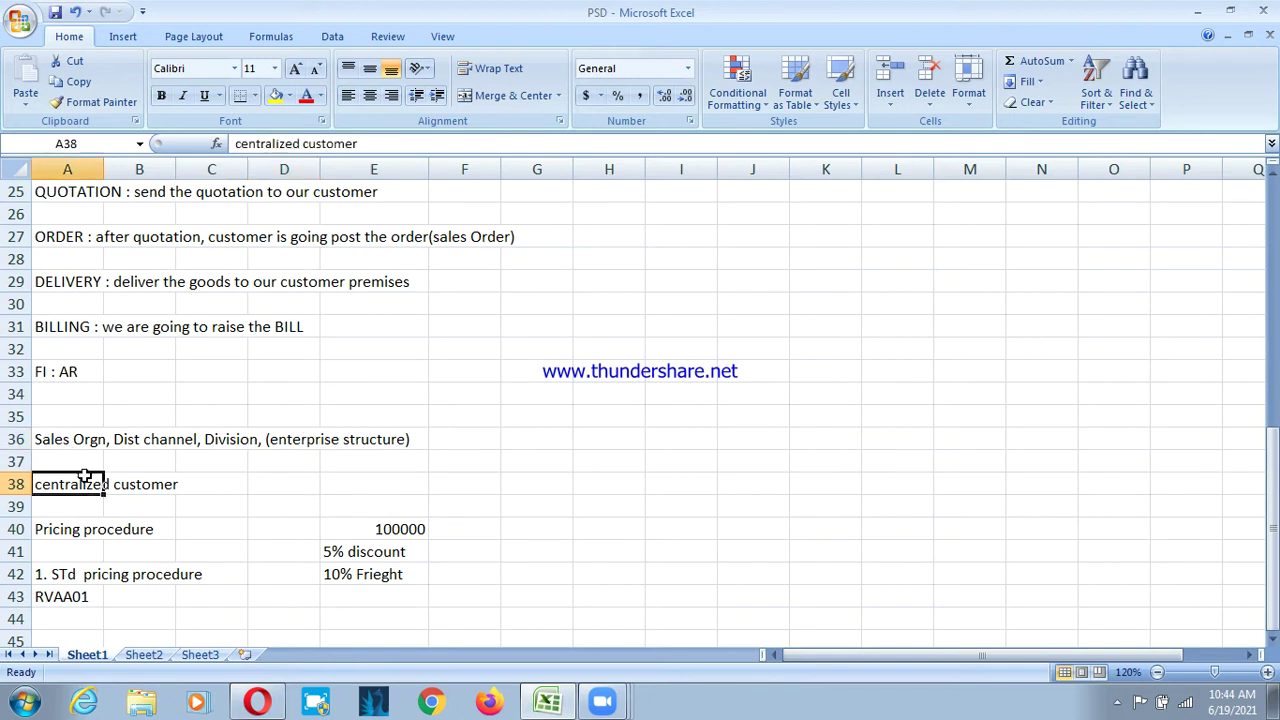
click(110, 533)
click(93, 536)
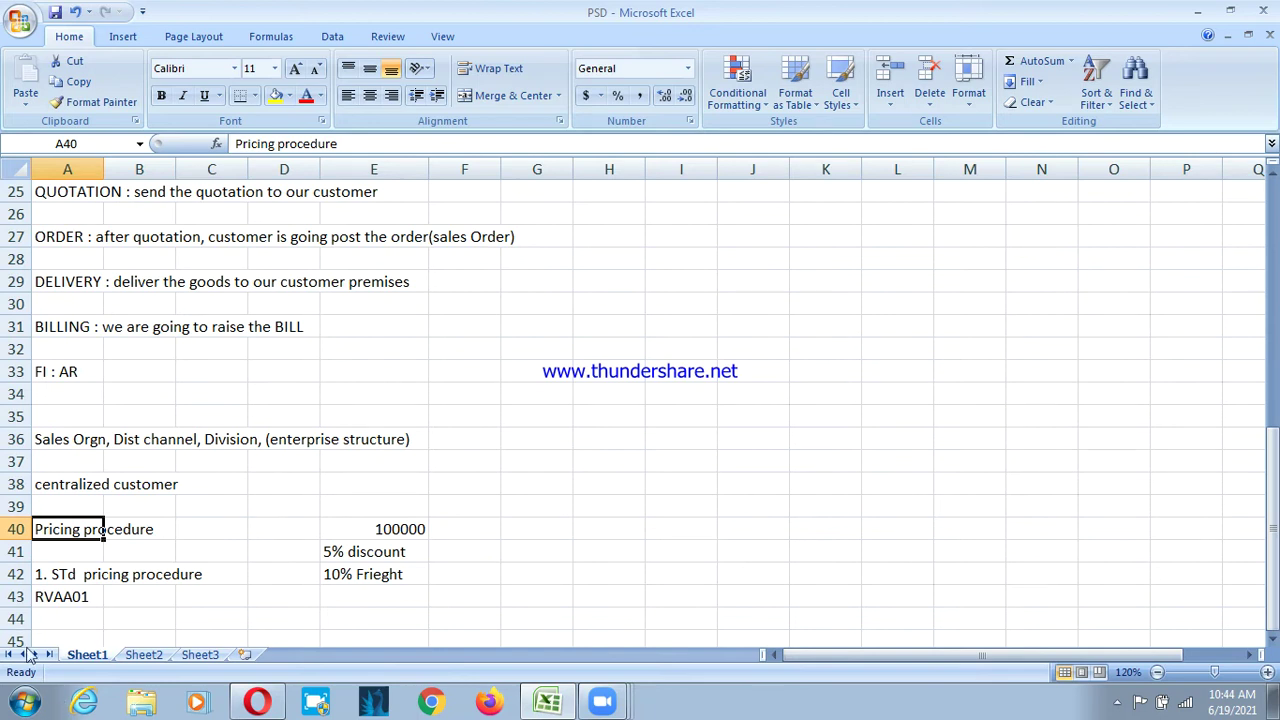
- Switch to SAP Logon and open the FUNCTIONAL system connection
click(22, 703)
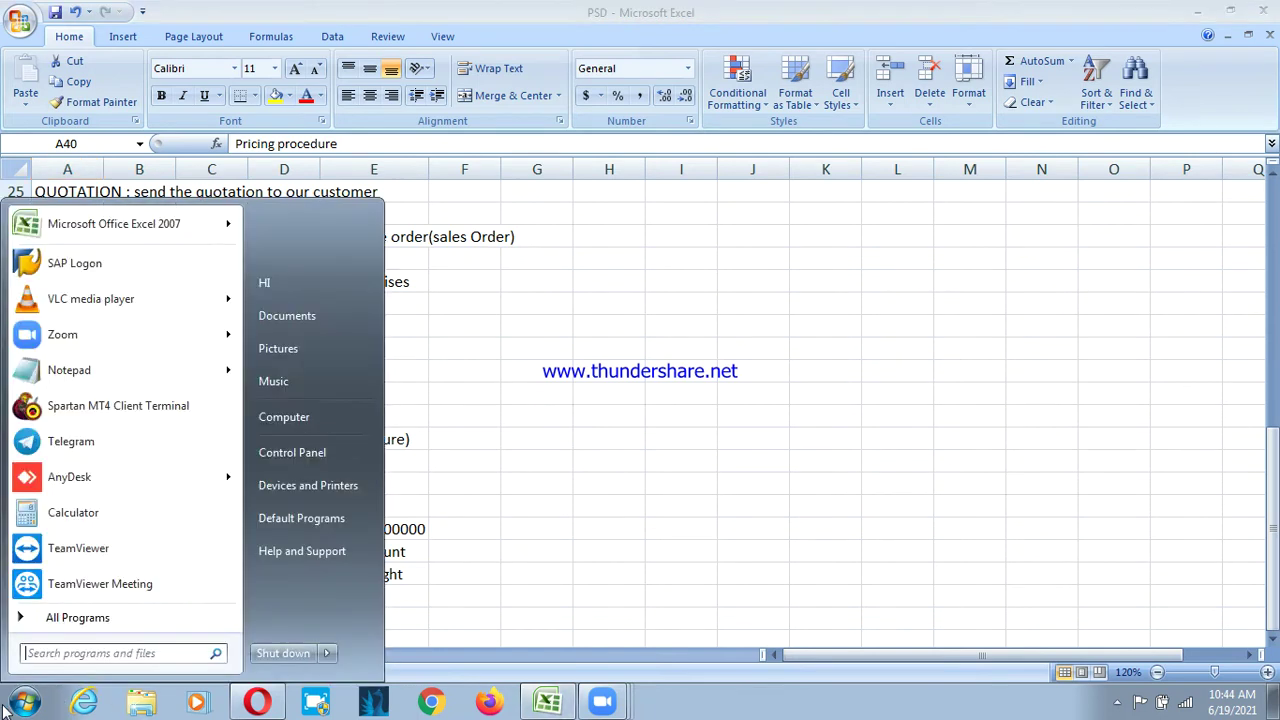
click(80, 265)
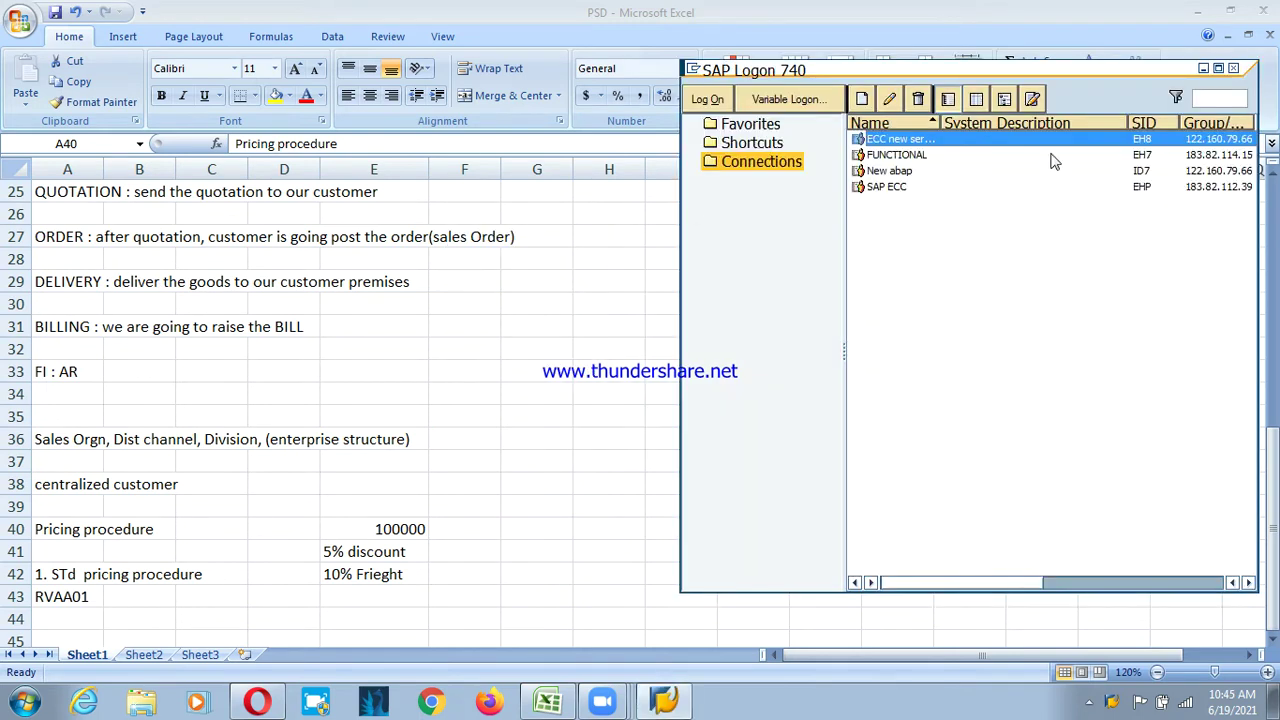
double_click(910, 155)
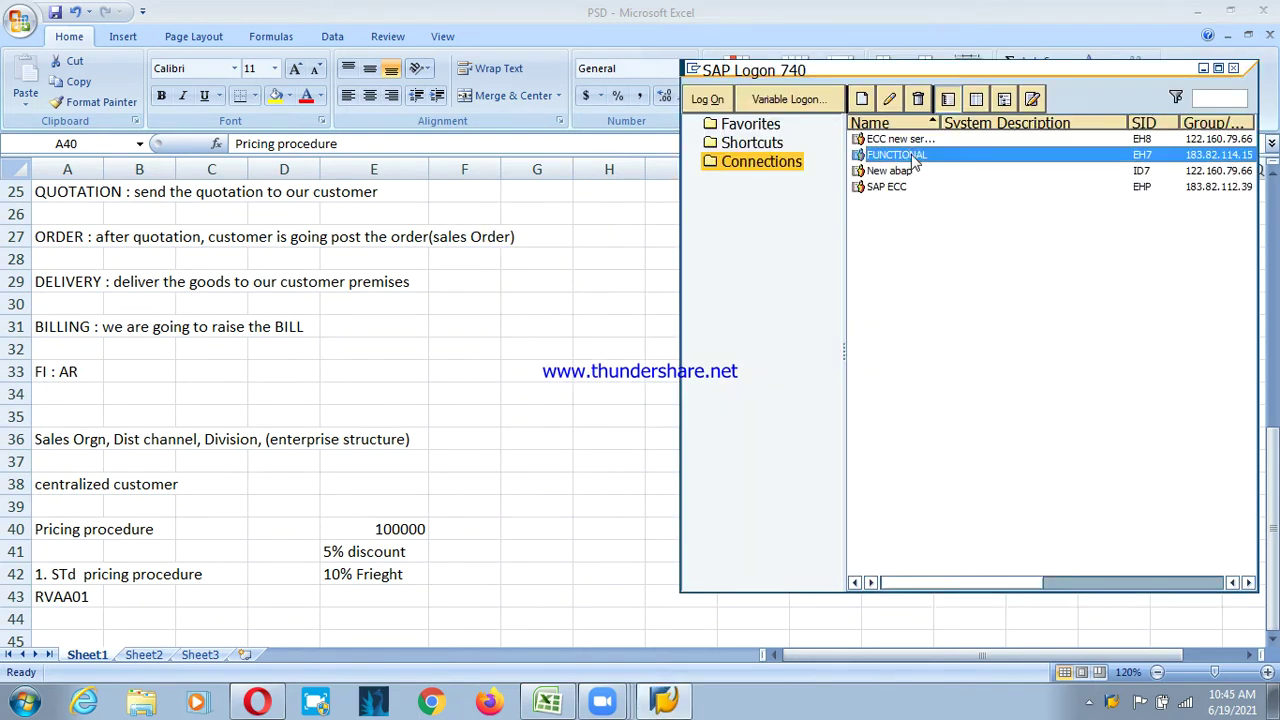
- Fill in the user ID on the SAP logon screen from a saved entry, changing its last digit to 1
text(v)
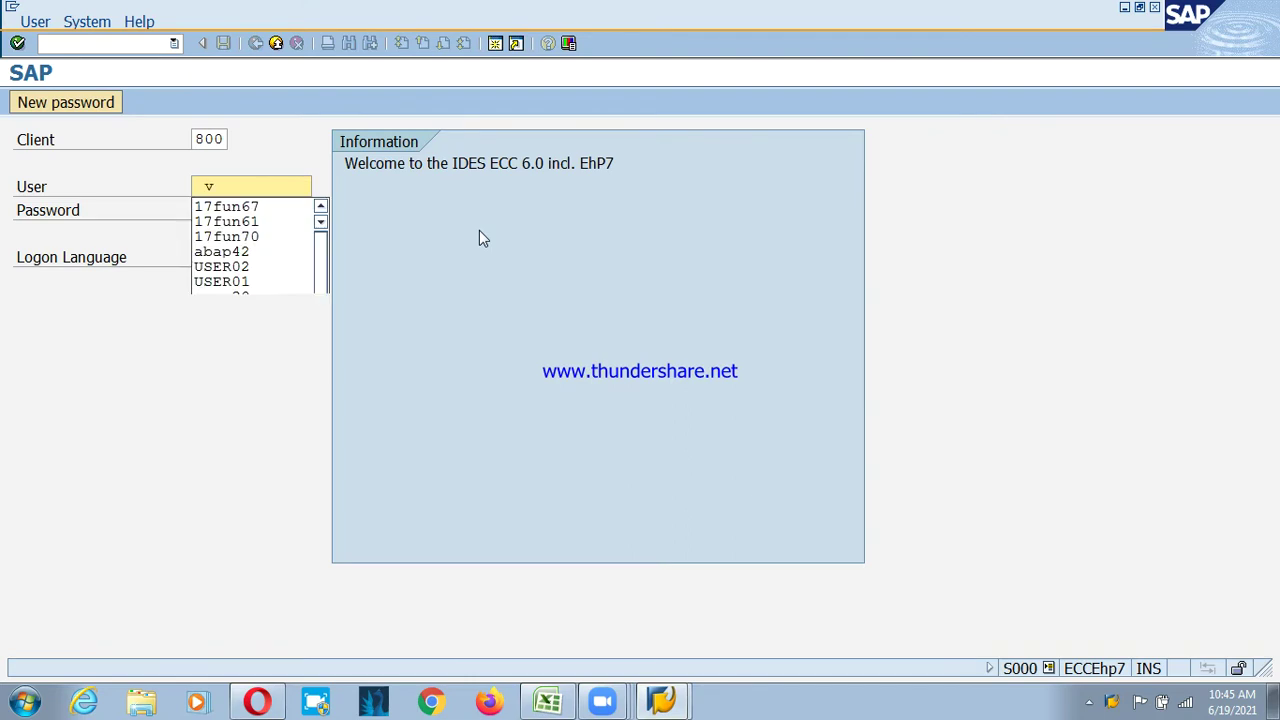
key(Tab)
key(shift+Tab)
key(Down)
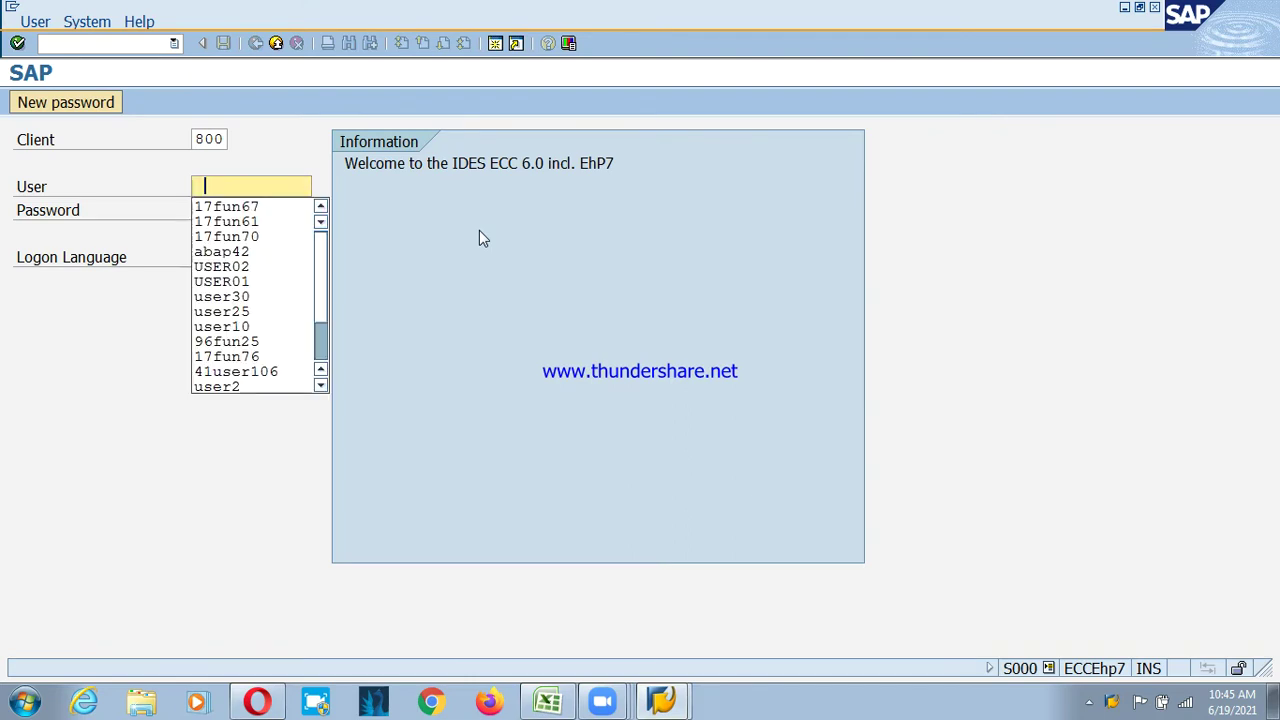
key(Return)
key(Tab)
key(shift+Tab)
key(Right)
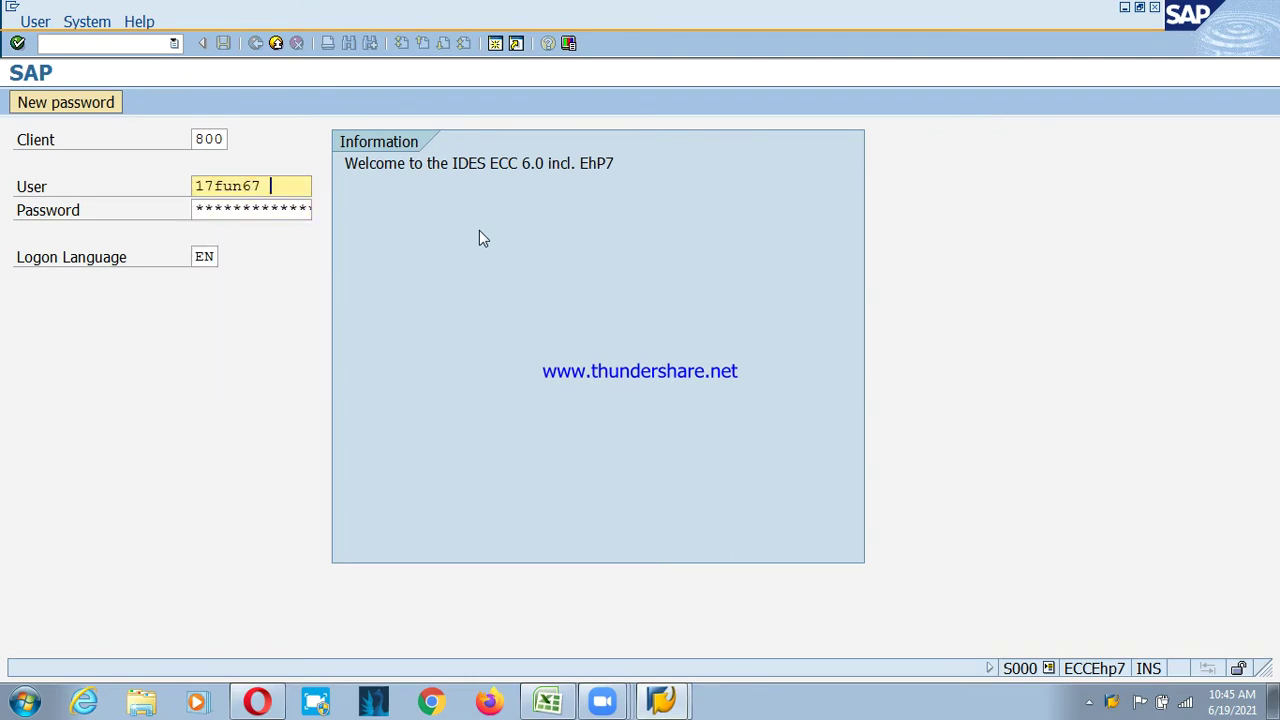
key(BackSpace)
text(1)
- Enter the account password and log on to the SAP system
key(Tab)
text(*****)
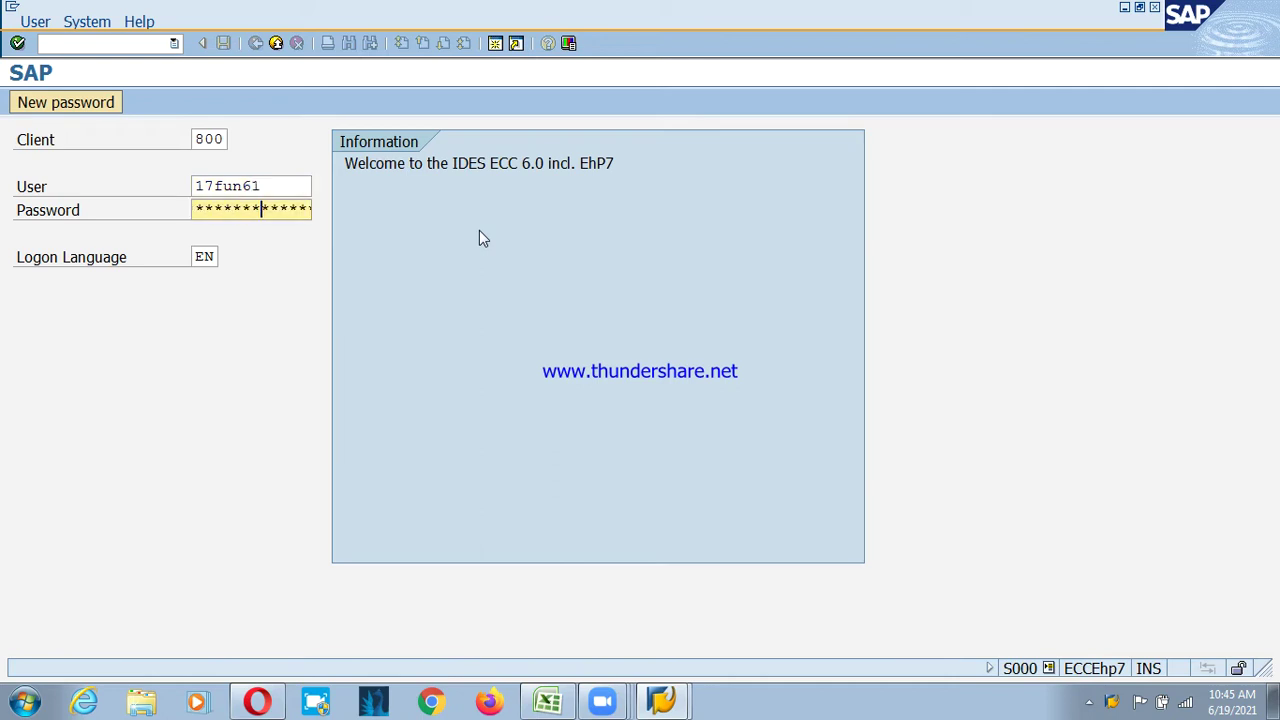
key(Return)
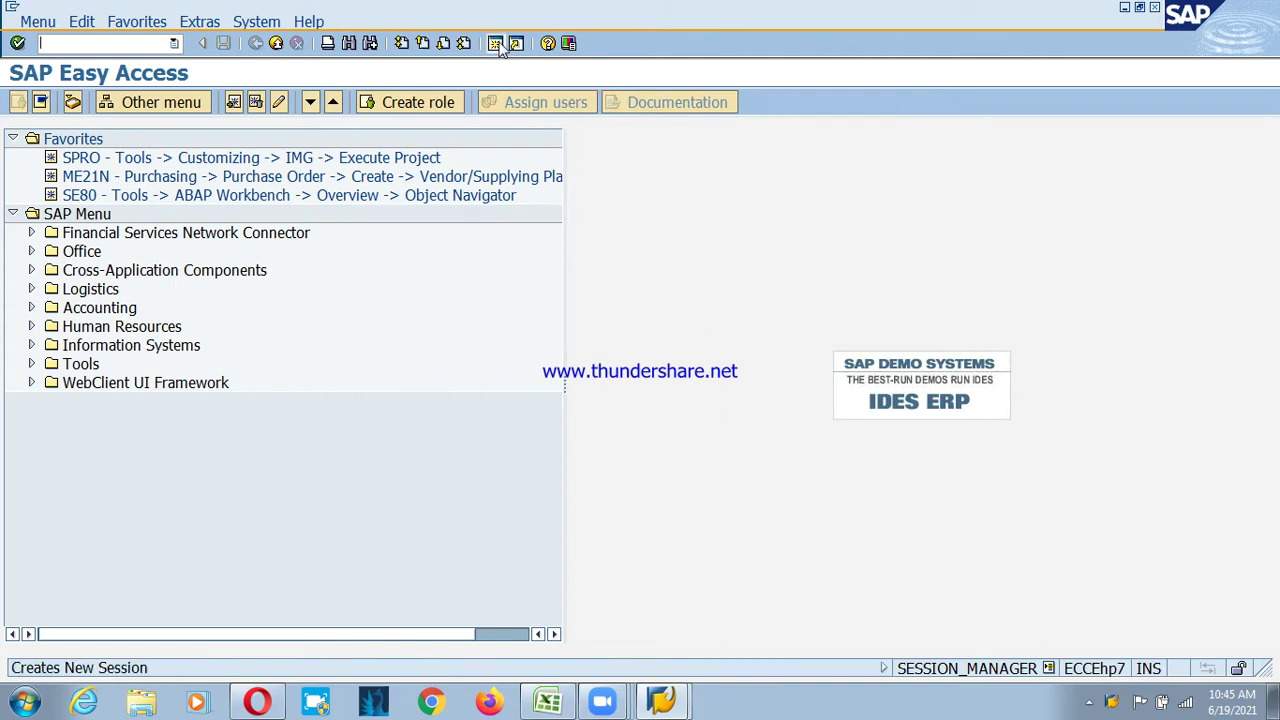
- Open SPRO from the favorites and display the SAP Customizing Implementation Guide
double_click(107, 160)
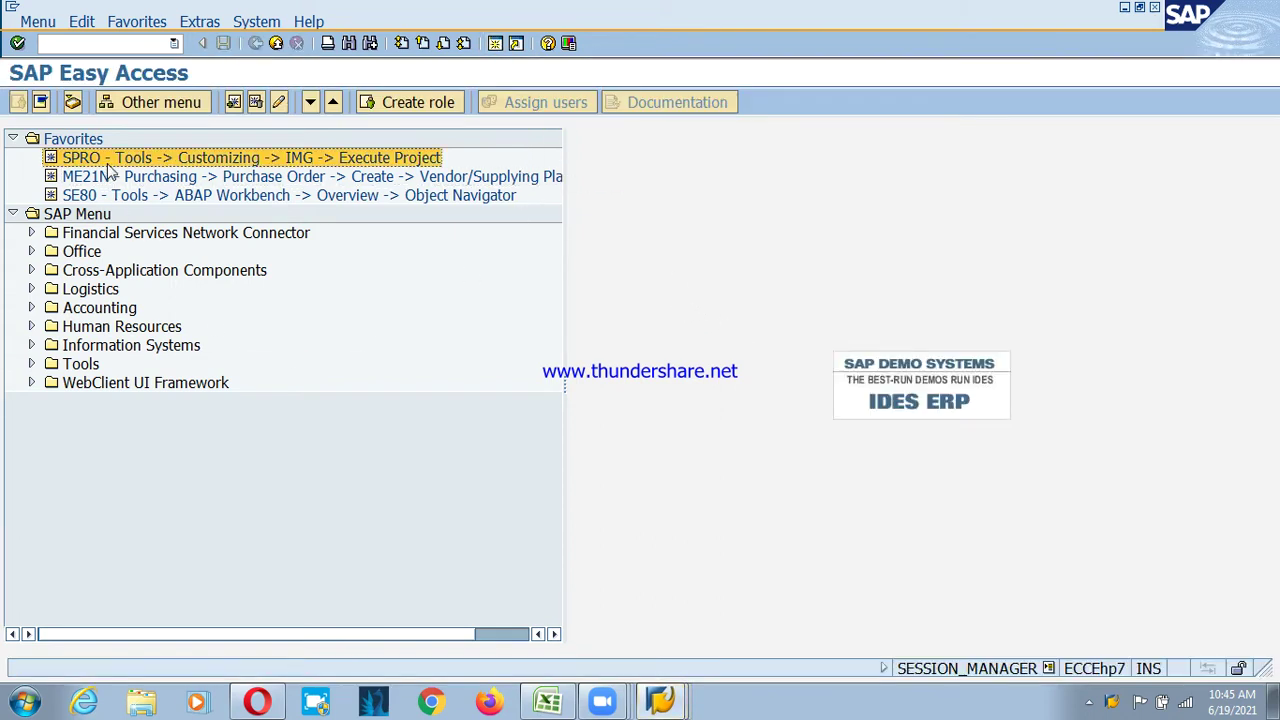
click(76, 105)
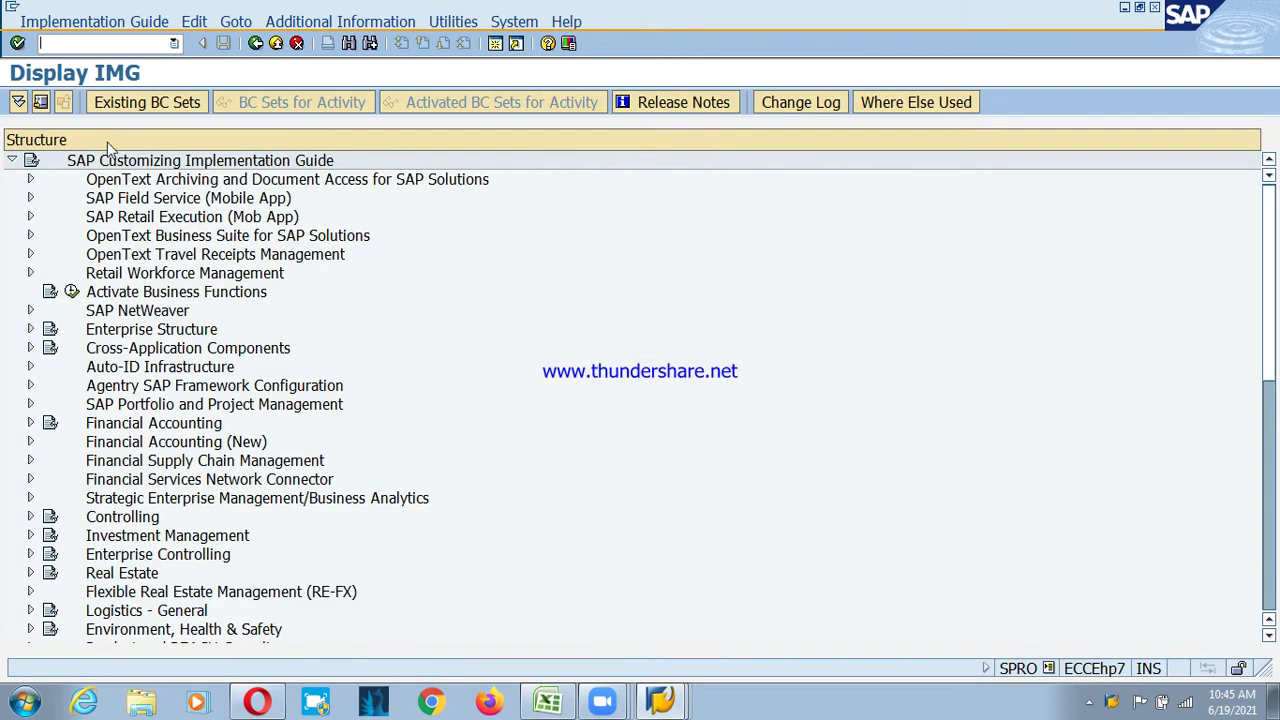
- Show the activity keys as additional information in the implementation guide, and widen the Structure column
click(340, 23)
mouse_move(357, 42)
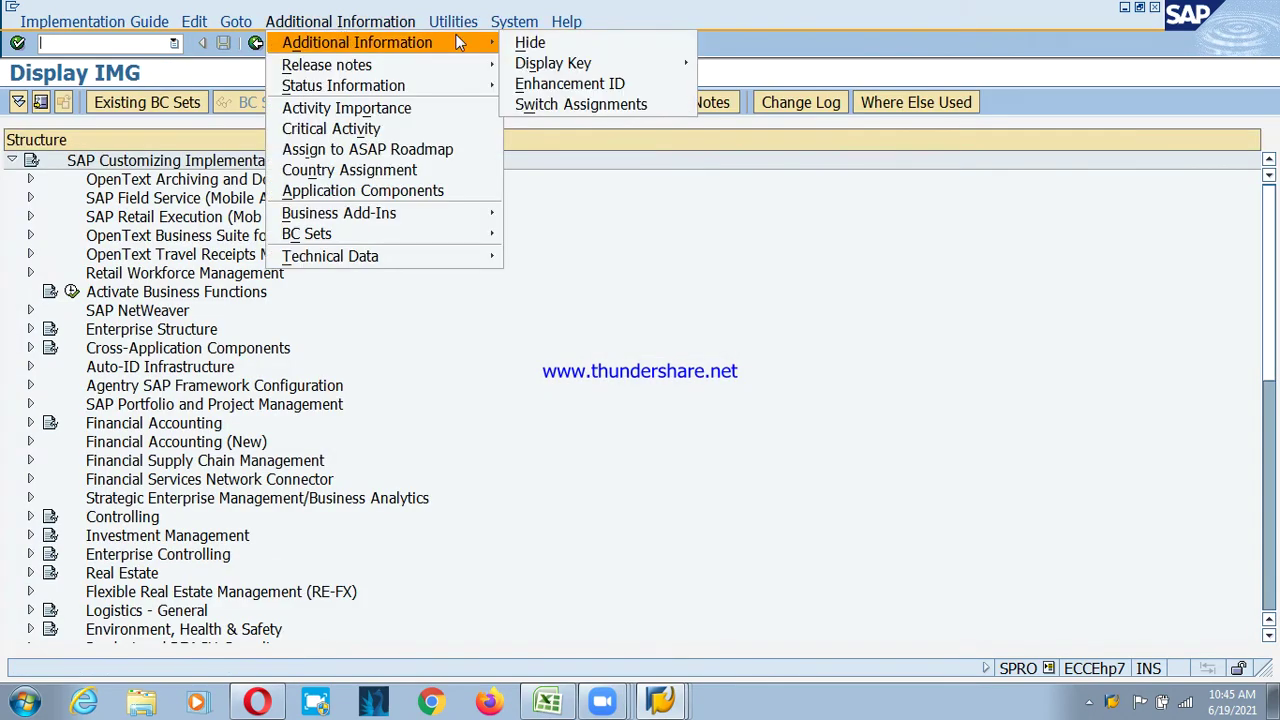
mouse_move(614, 62)
click(800, 93)
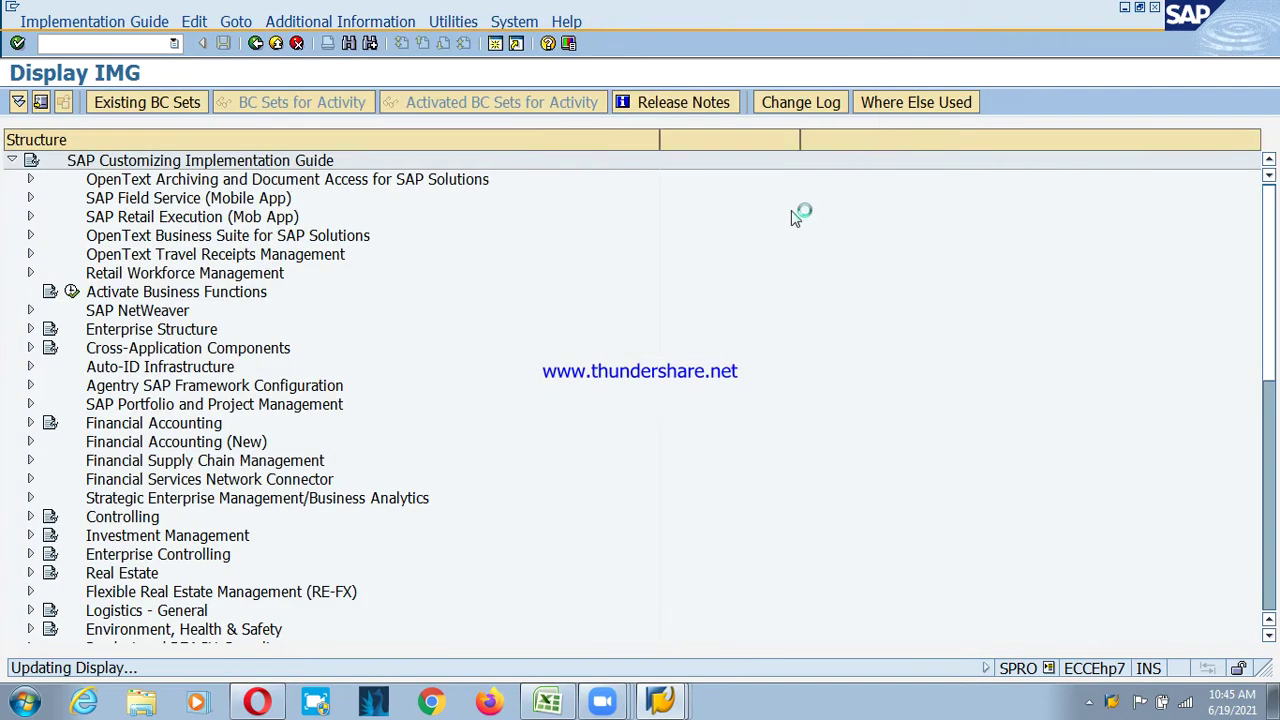
drag(830, 140, 912, 140)
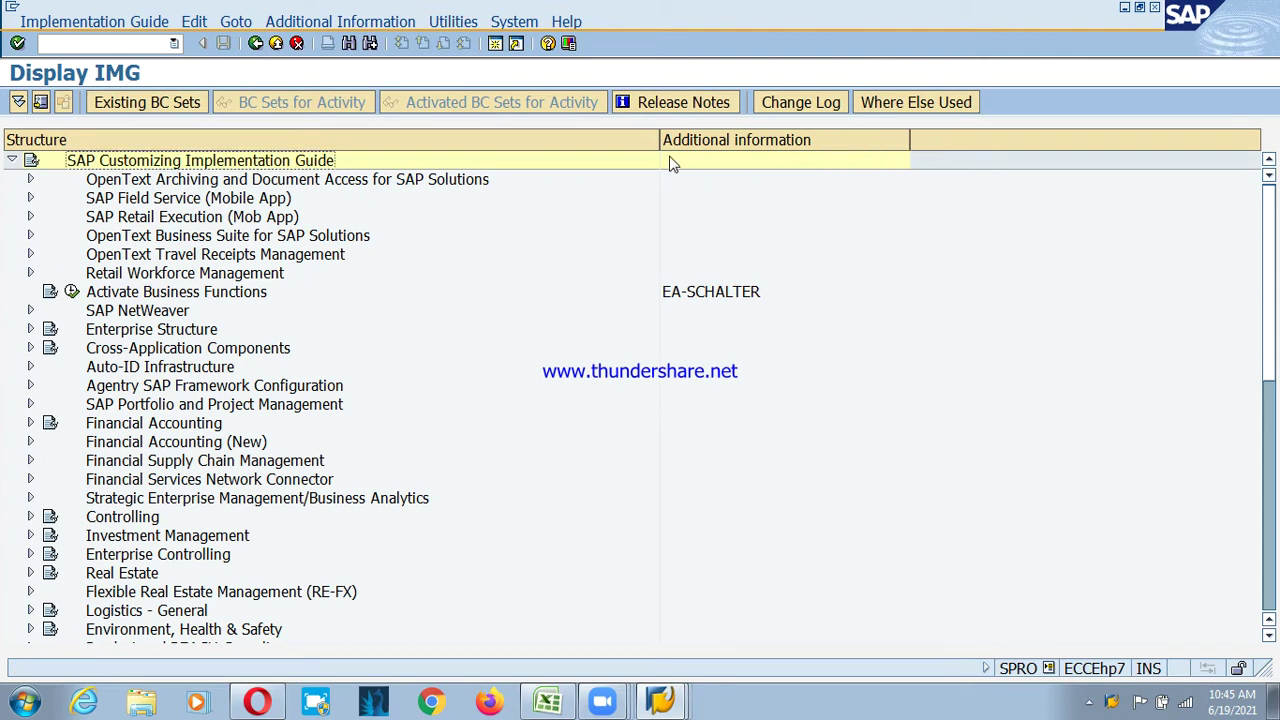
drag(660, 140, 773, 140)
- Find the Sales and Distribution node in the implementation guide and expand it
click(212, 498)
scroll(316, 441, down, 1)
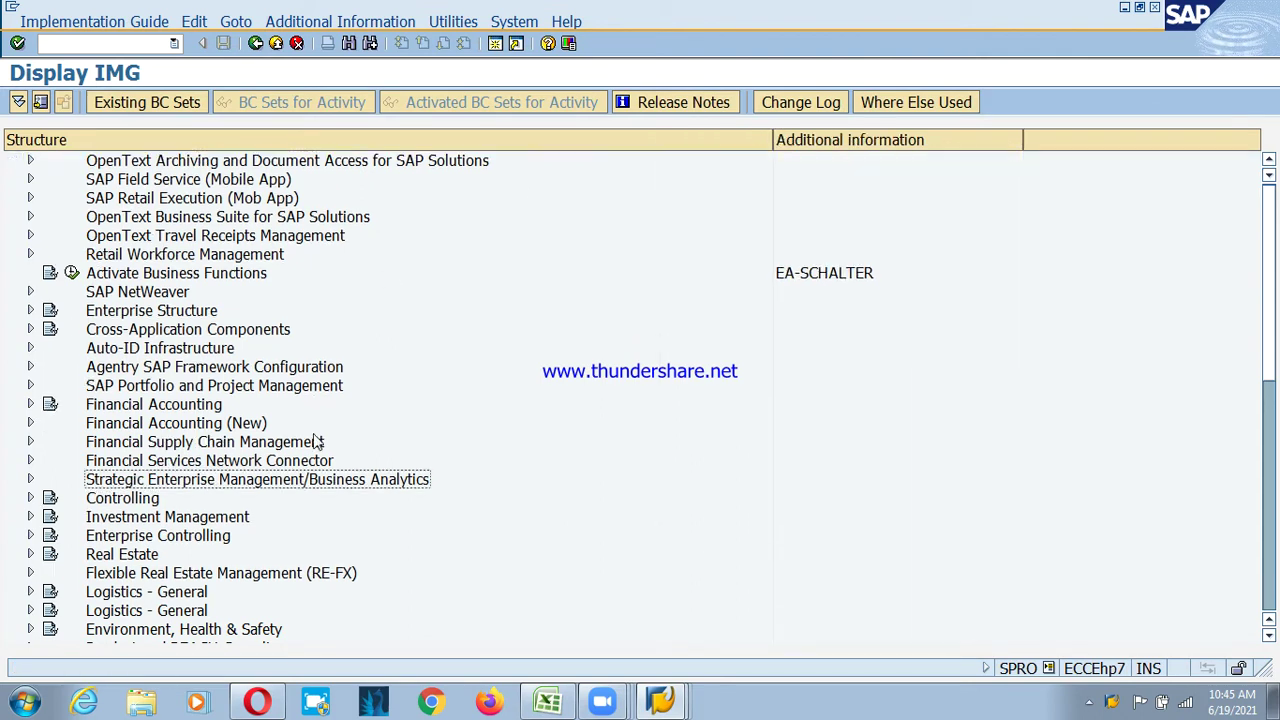
scroll(316, 441, down, 1)
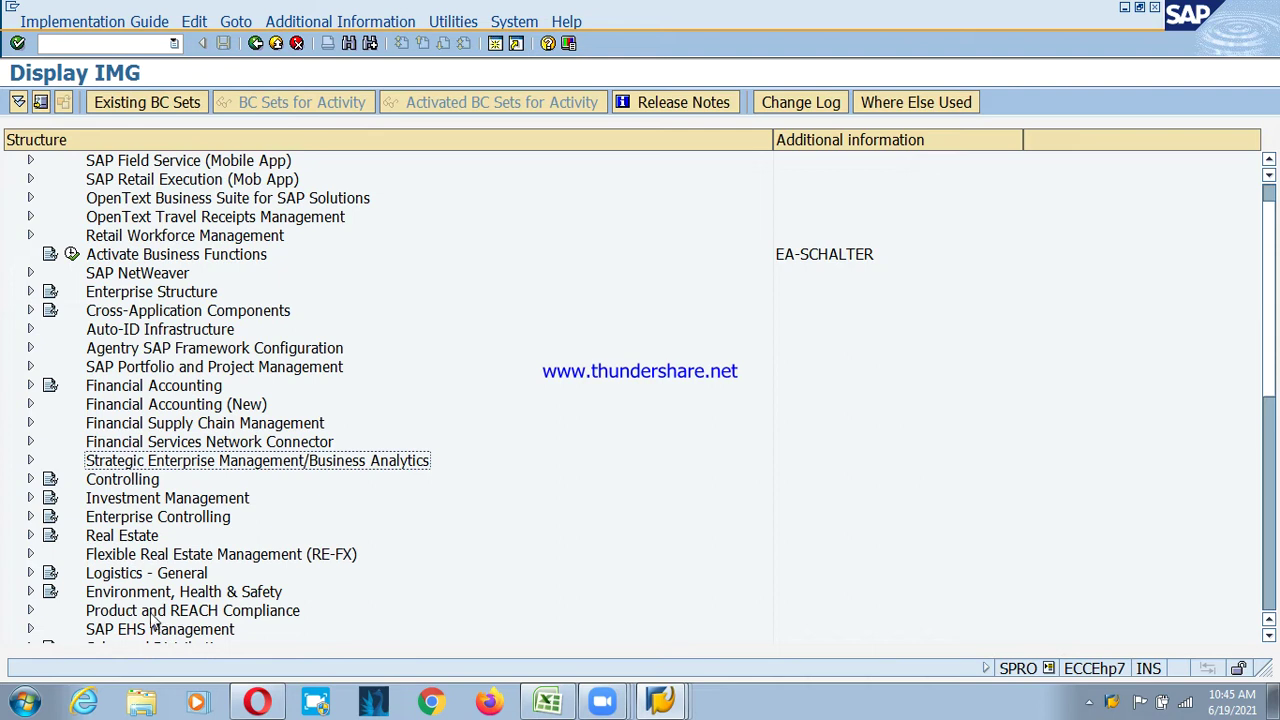
scroll(186, 592, down, 2)
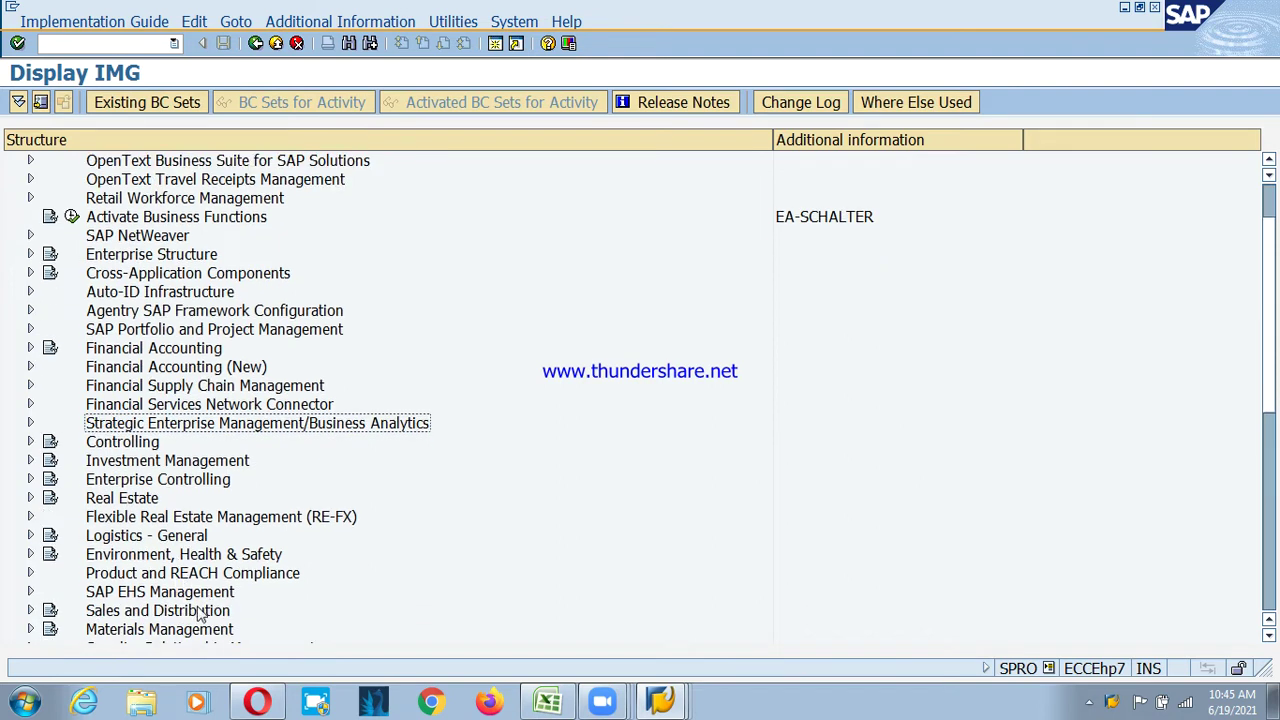
click(198, 612)
click(30, 610)
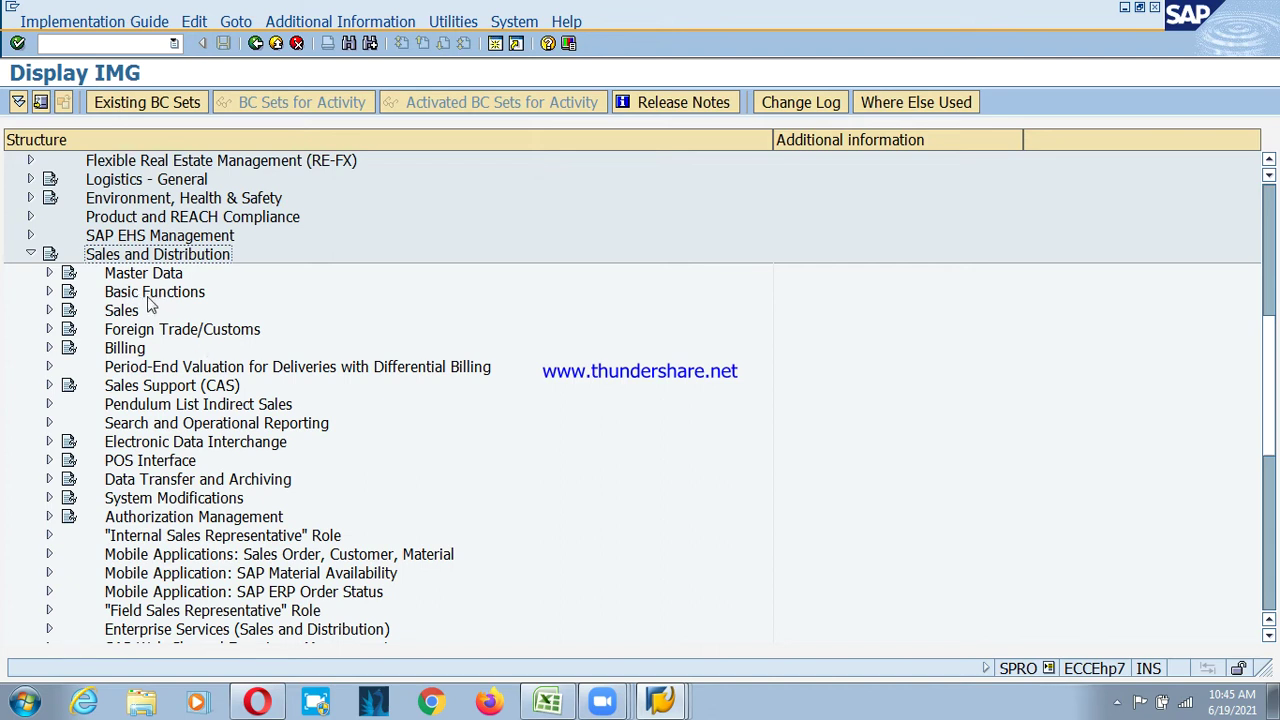
- Expand Enterprise Structure, its Assignment node and the Sales and Distribution assignments in the implementation guide
scroll(155, 275, up, 7)
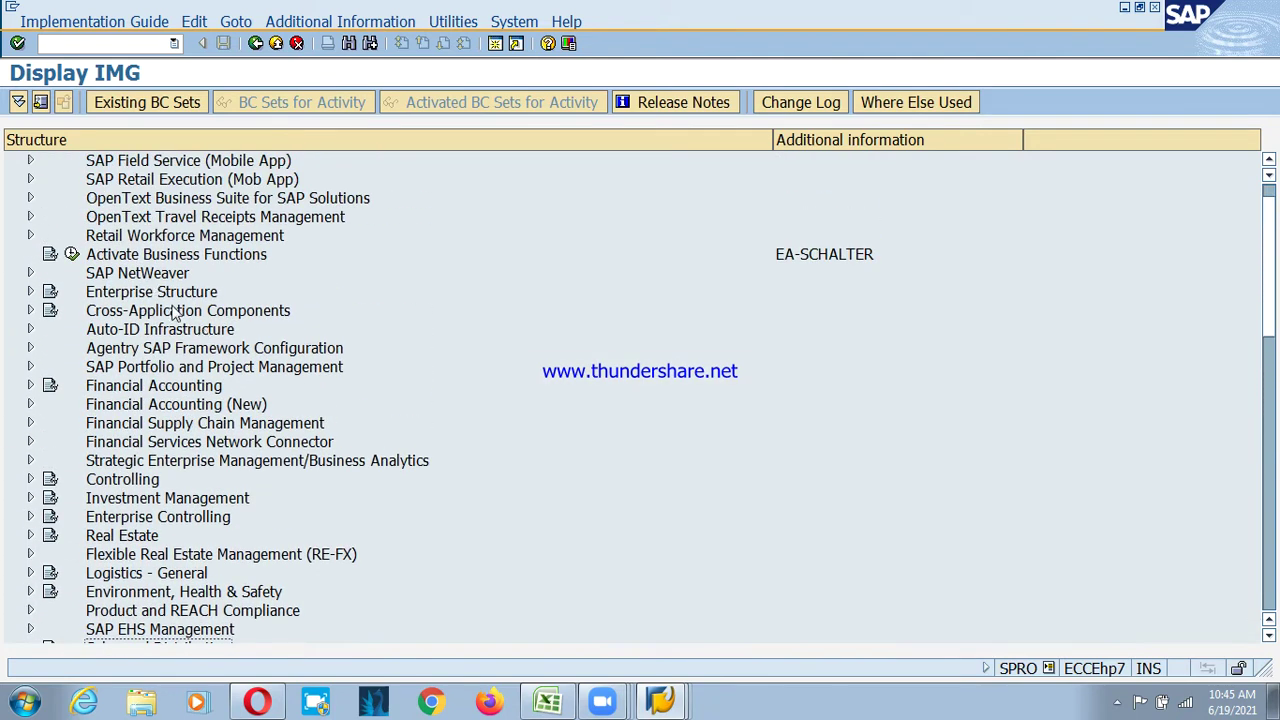
click(161, 294)
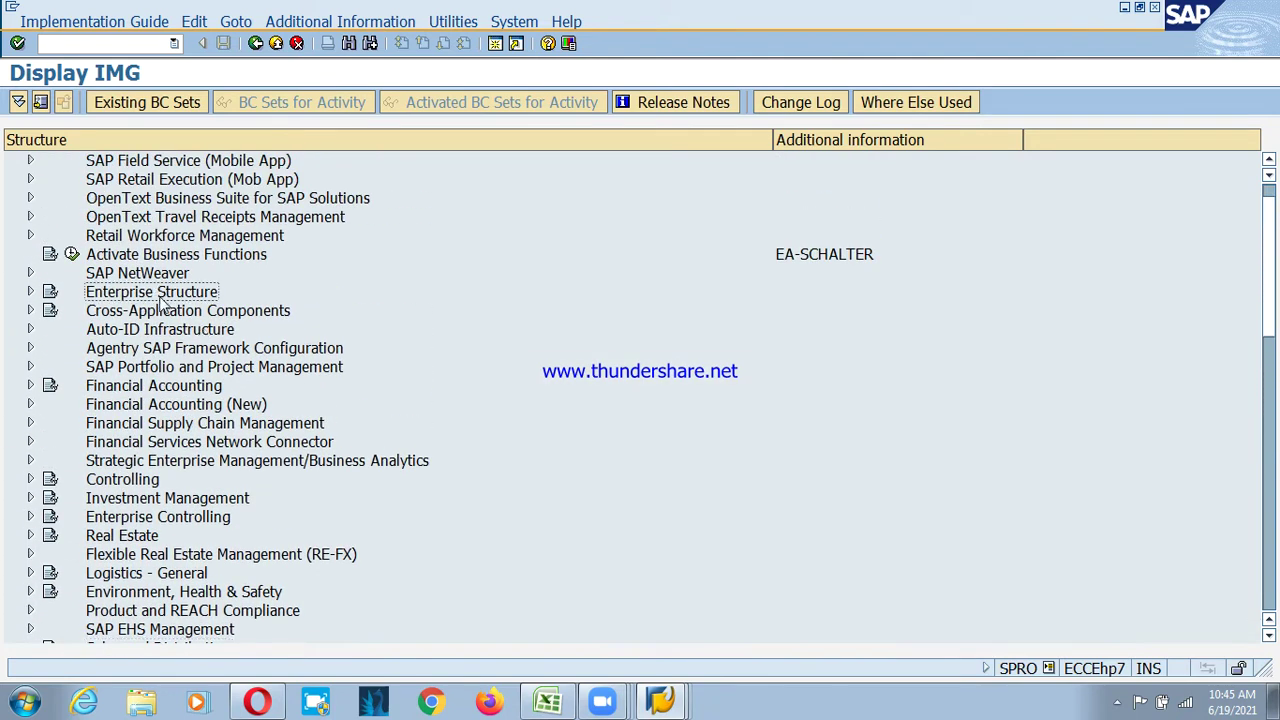
click(30, 292)
click(155, 350)
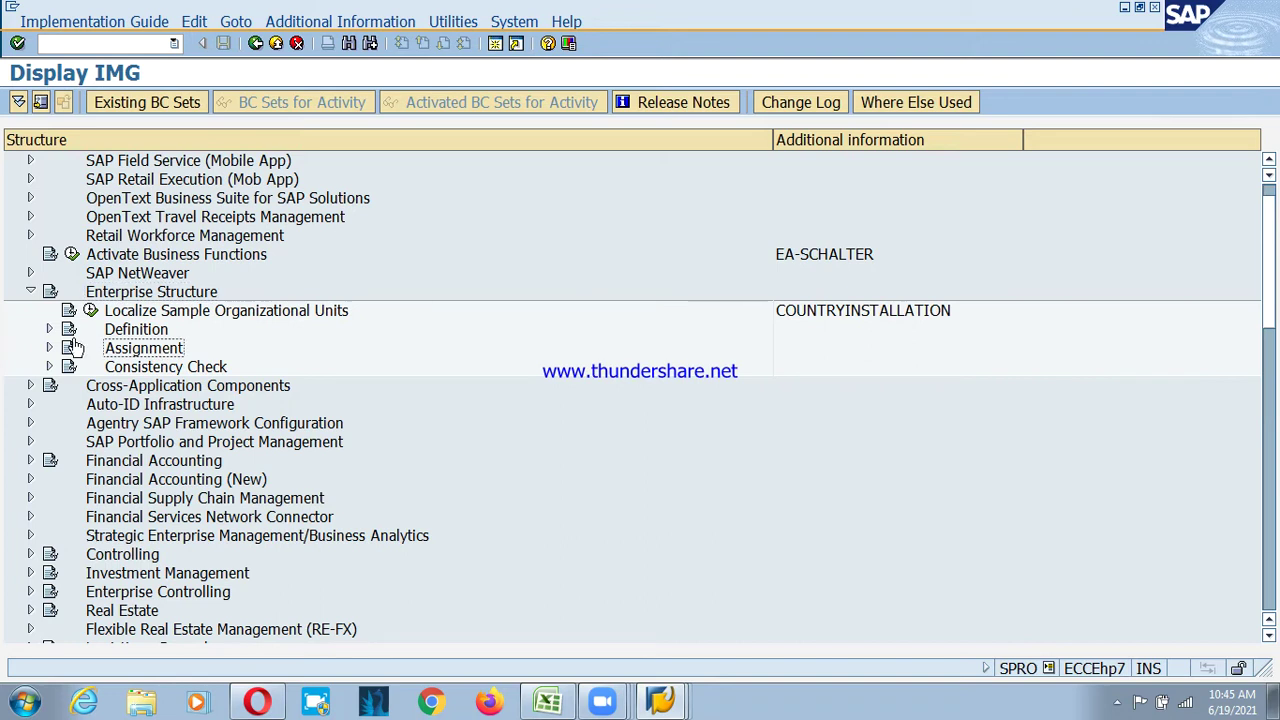
click(49, 348)
click(168, 423)
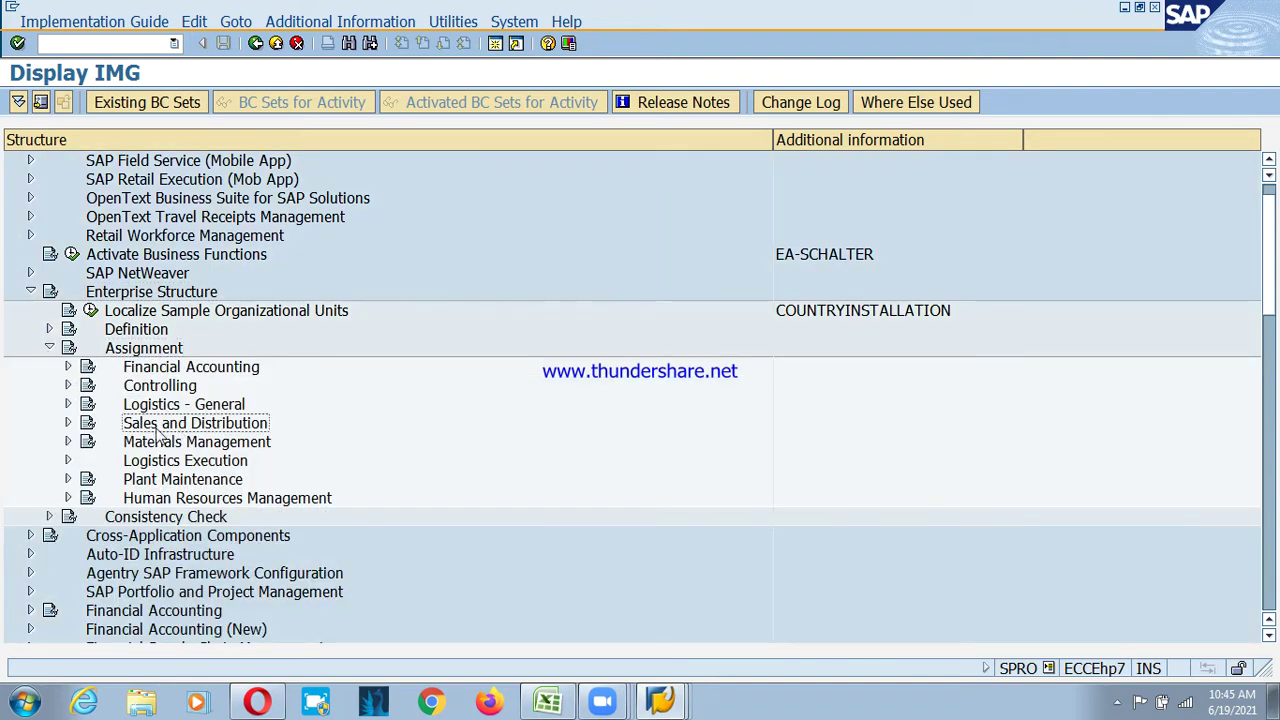
click(68, 423)
- Open the activity assigning sales organization to company code and position the list at sales organization PSOR
click(216, 449)
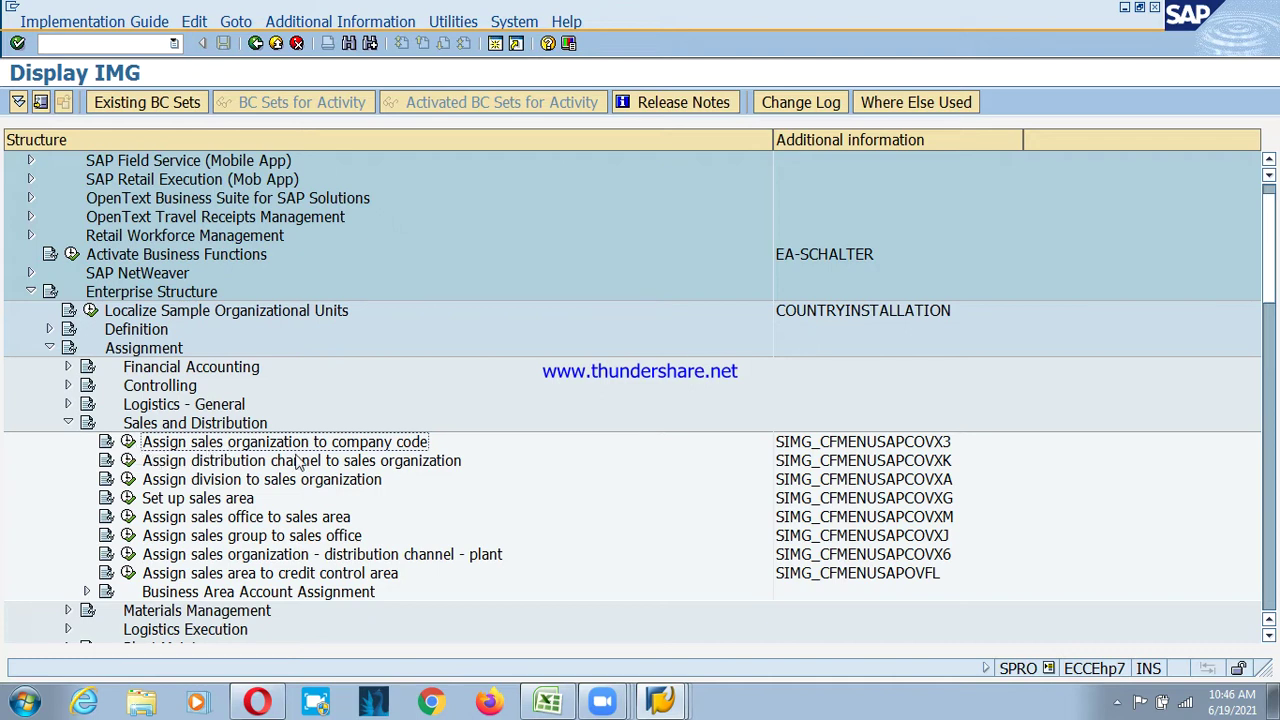
click(128, 442)
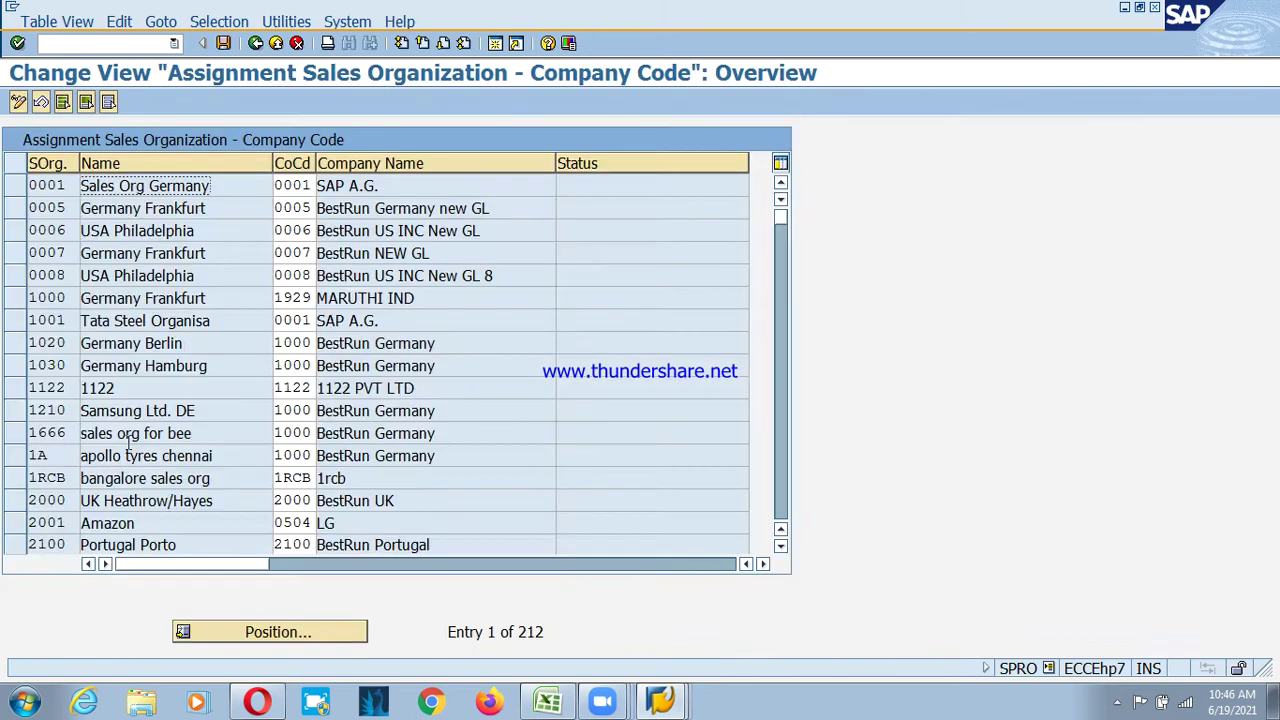
click(297, 632)
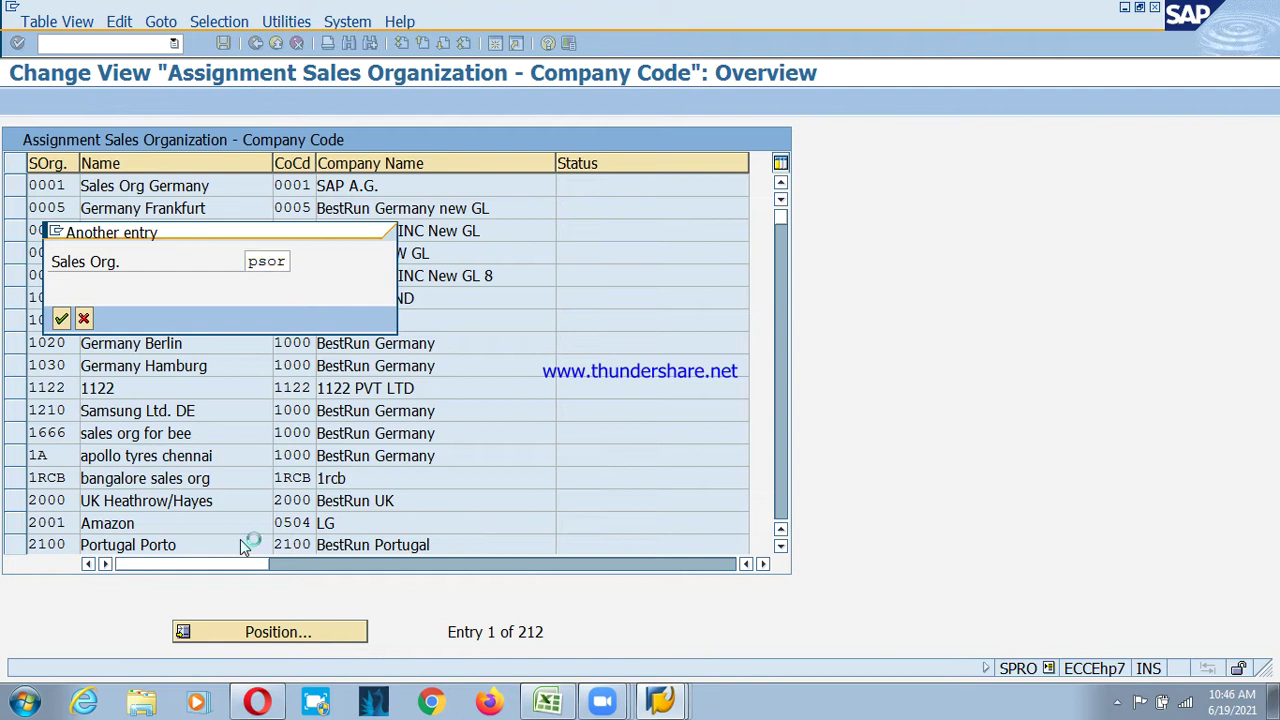
key(Return)
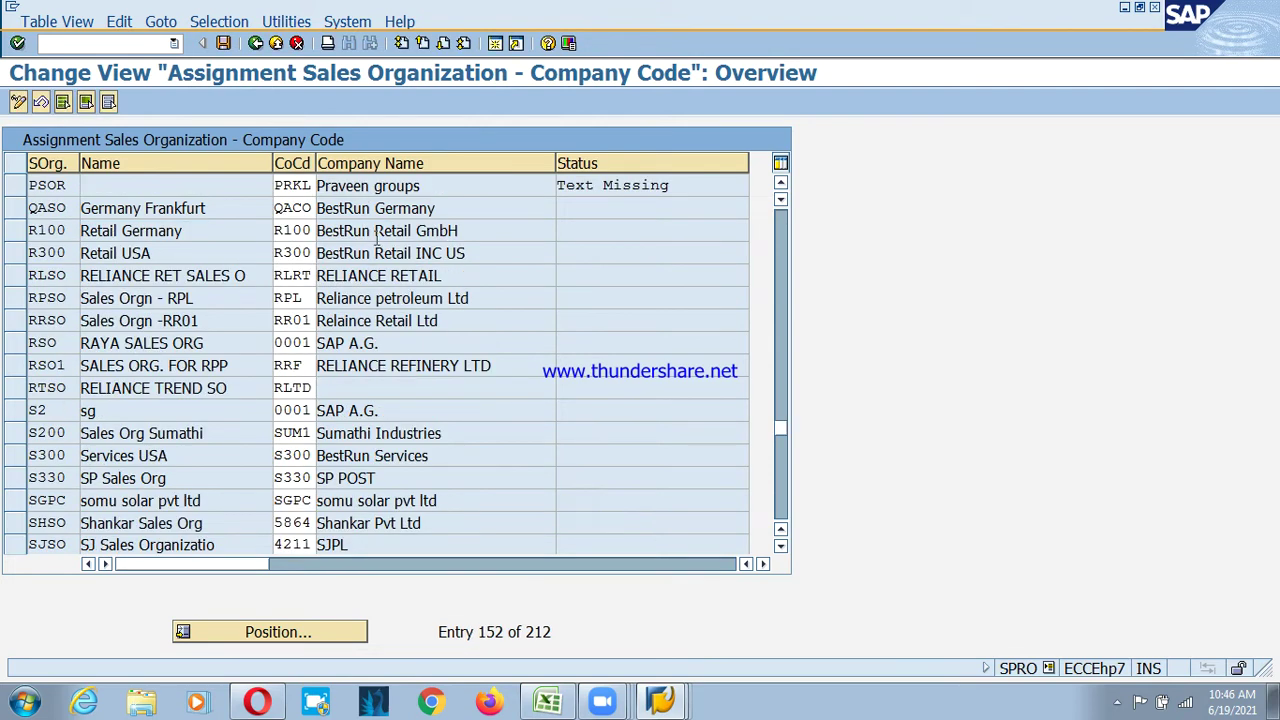
- Mark the PSO1 sales organization entry assigned to company code PSD, and return to the implementation guide
scroll(290, 252, up, 1)
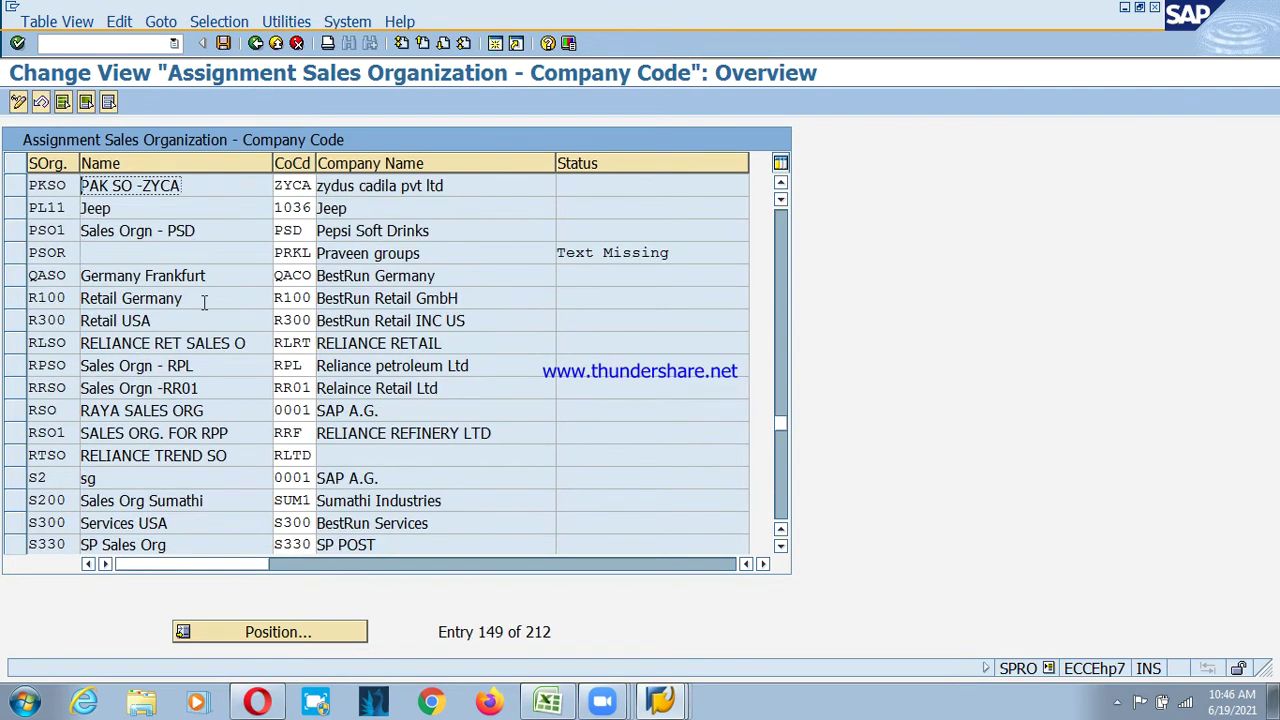
click(15, 231)
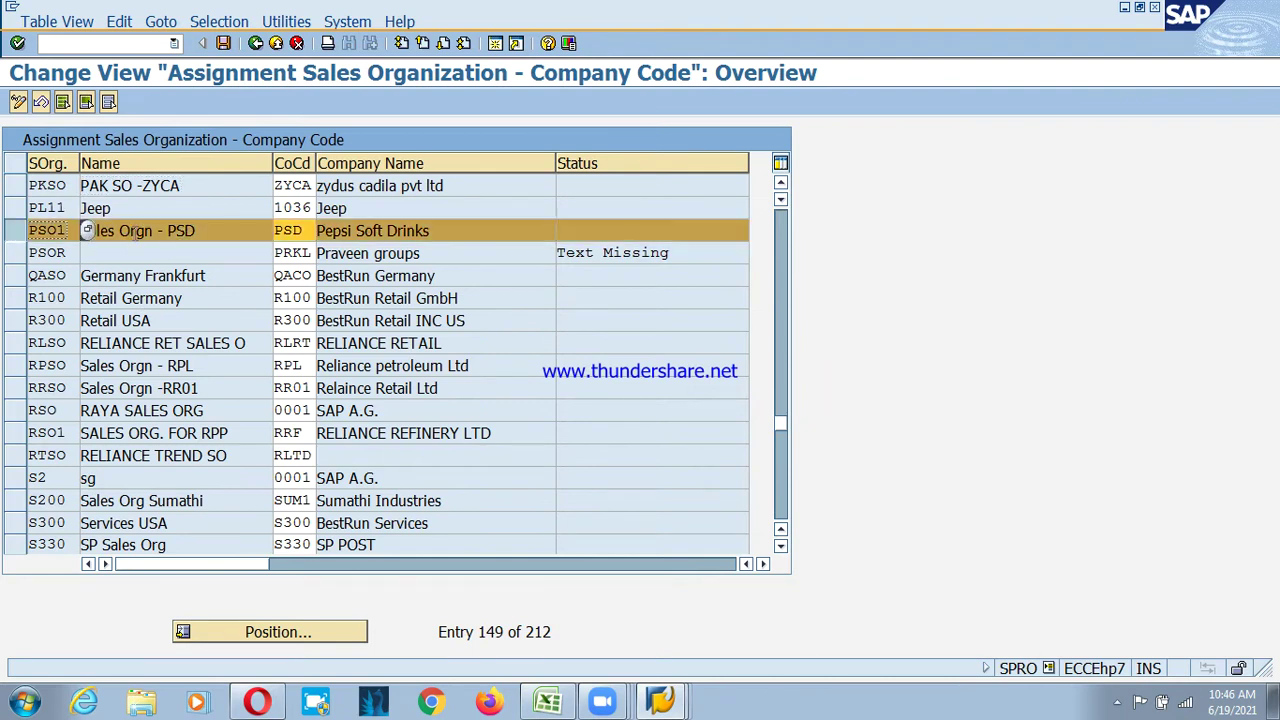
click(136, 231)
click(255, 43)
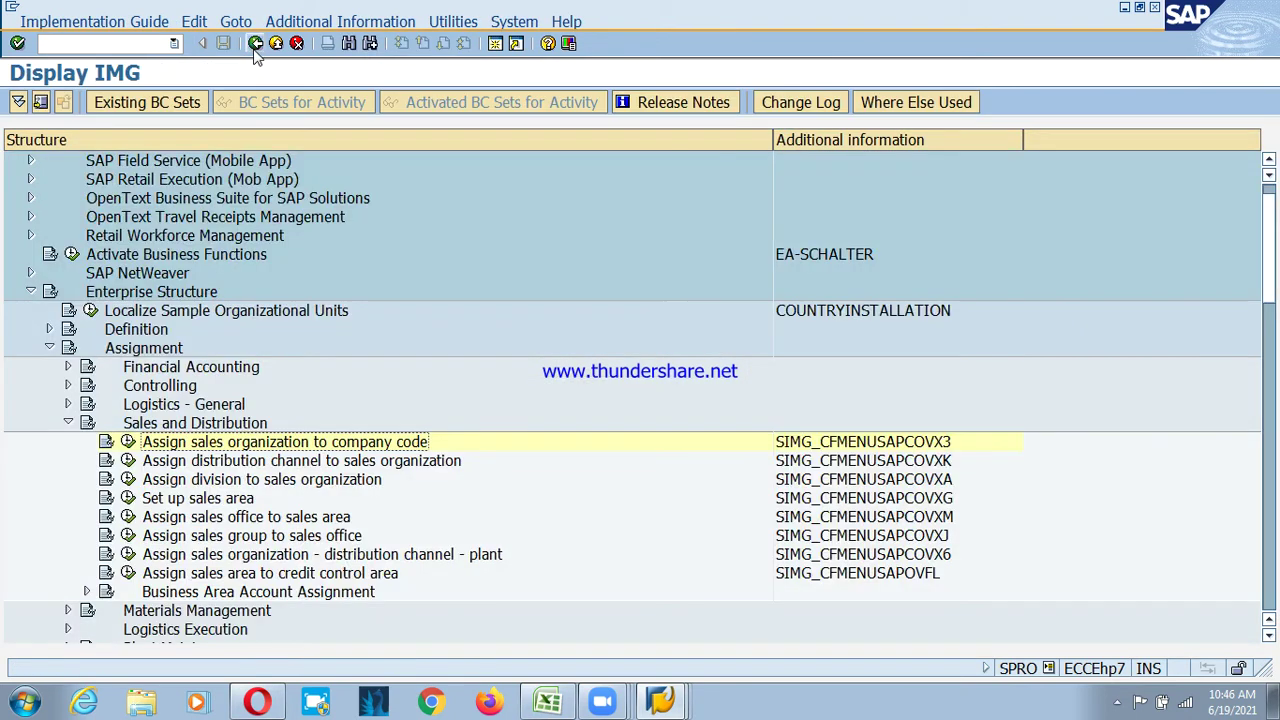
- Open the activity assigning distribution channel to sales organization and position the list at the PSO1 entries
click(187, 463)
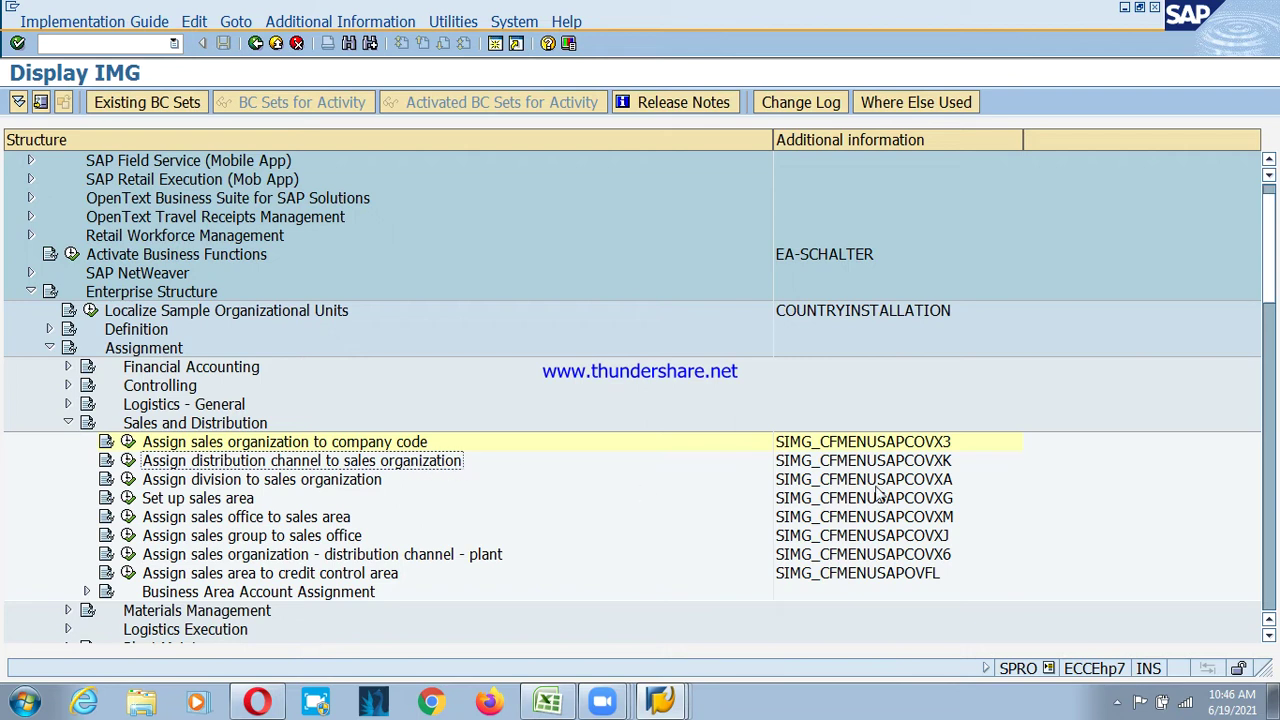
click(128, 460)
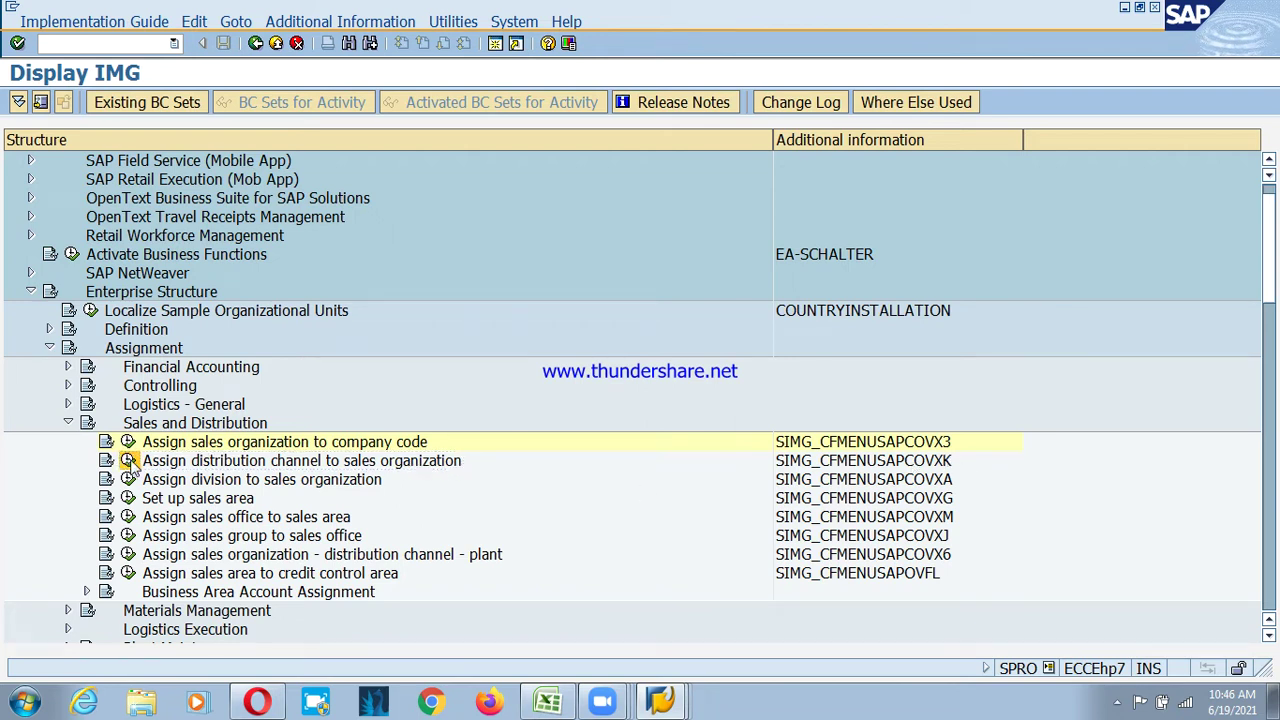
click(296, 632)
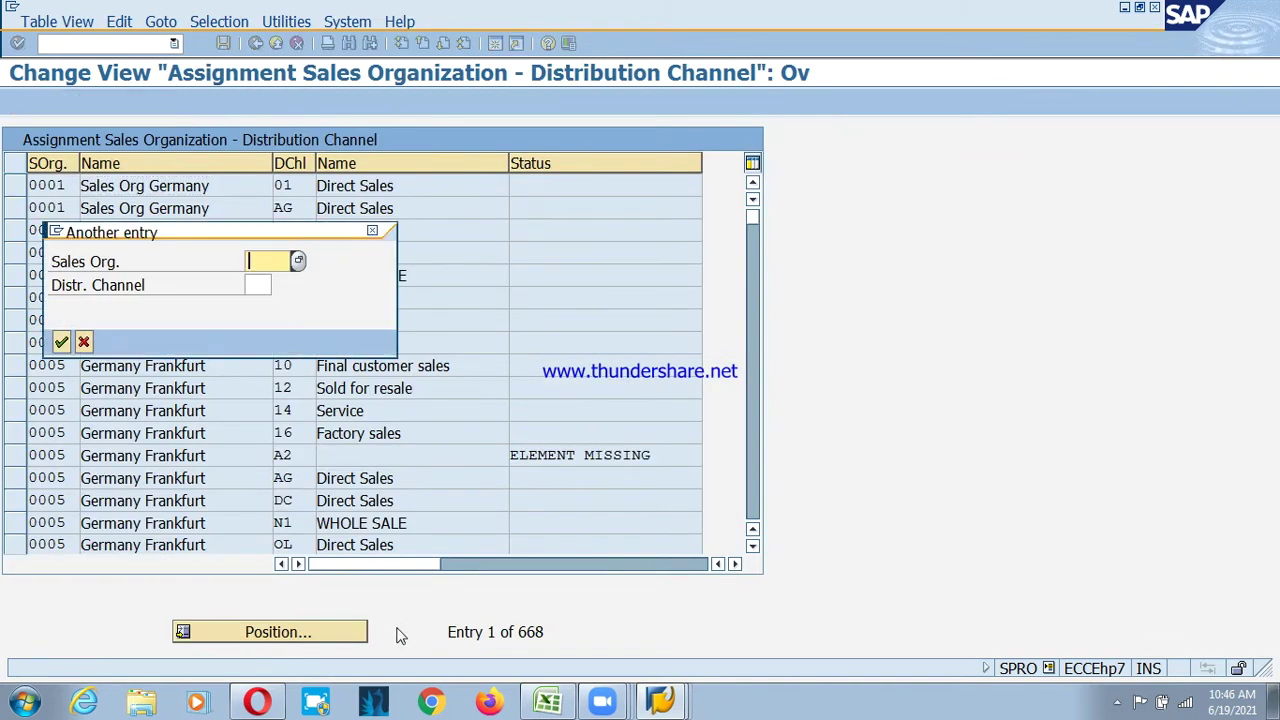
text(pso)
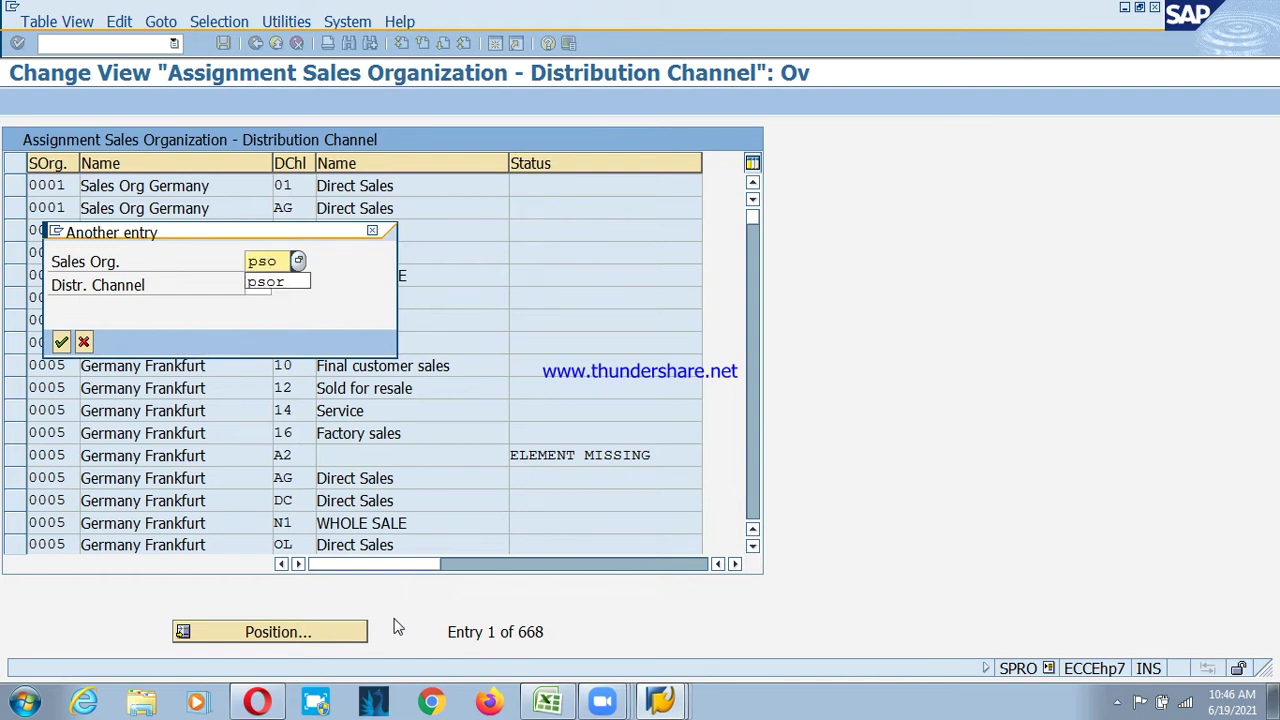
key(Return)
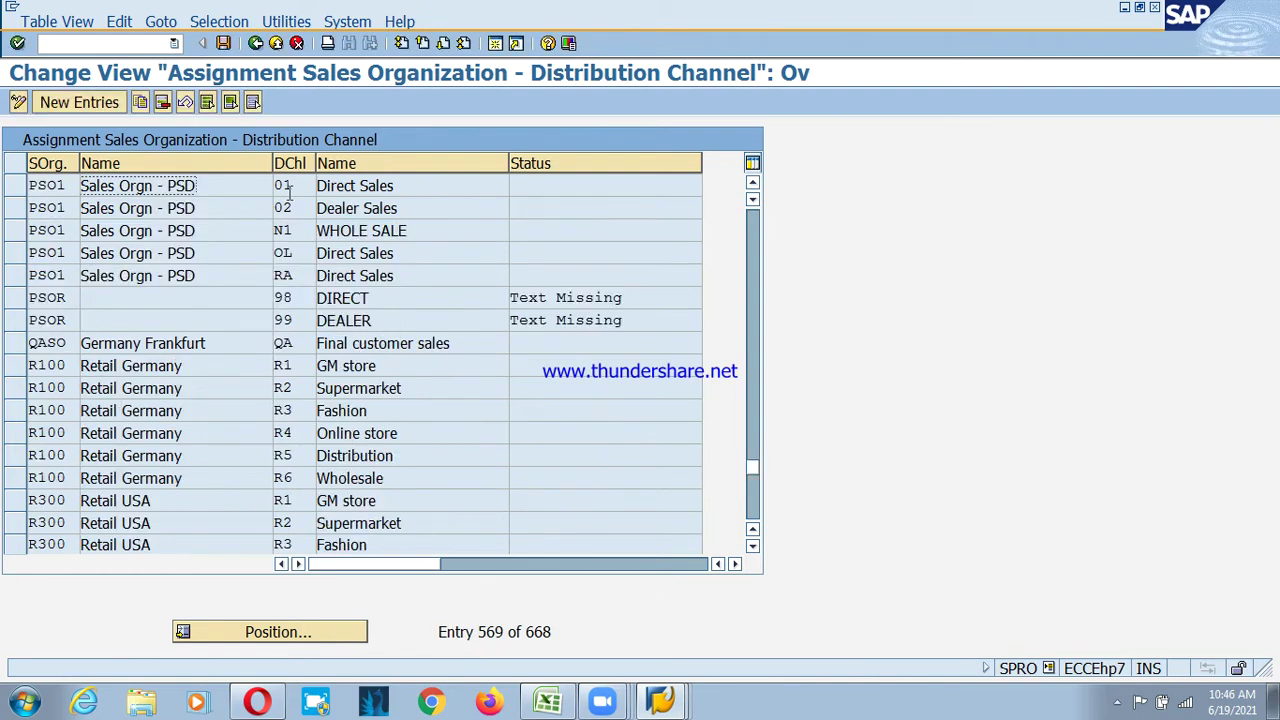
- Mark the PSO1 entries for distribution channels 01 Direct Sales and 02 Dealer Sales, and return to the implementation guide
click(18, 186)
click(18, 208)
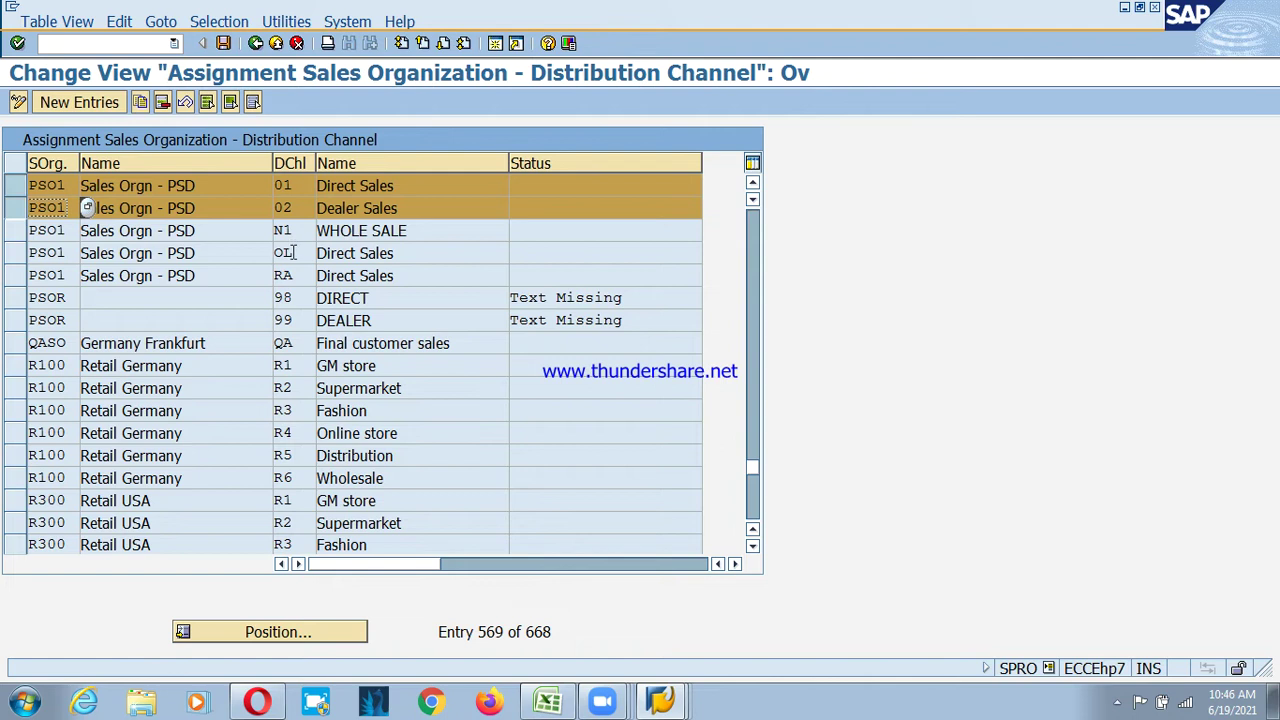
click(311, 278)
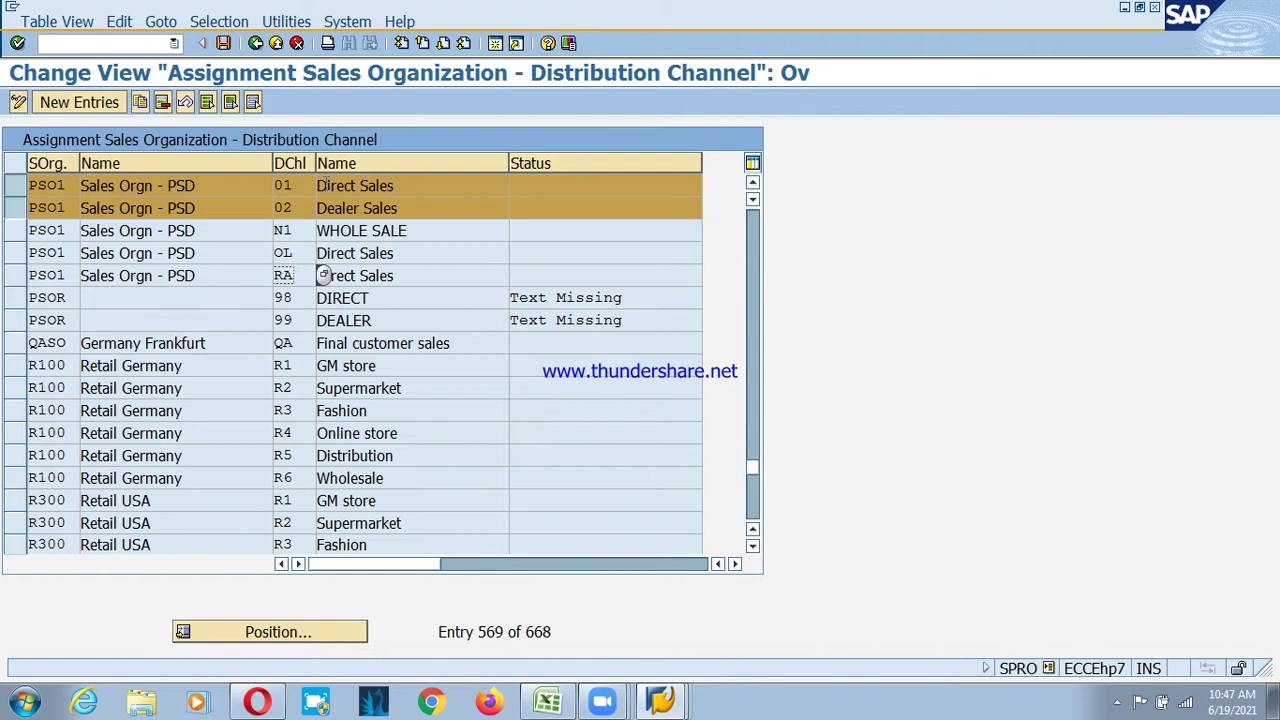
click(404, 208)
click(255, 43)
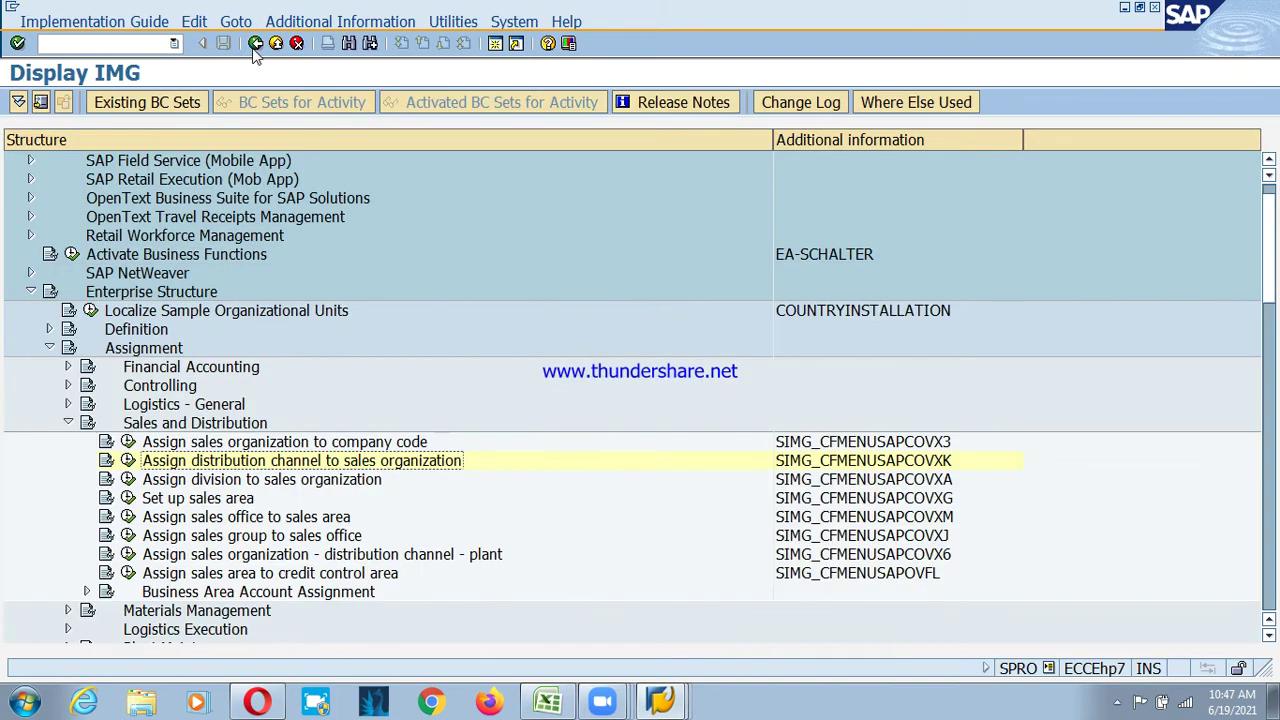
- Open the activity assigning division to sales organization and position the list at sales organization PSO1
click(159, 482)
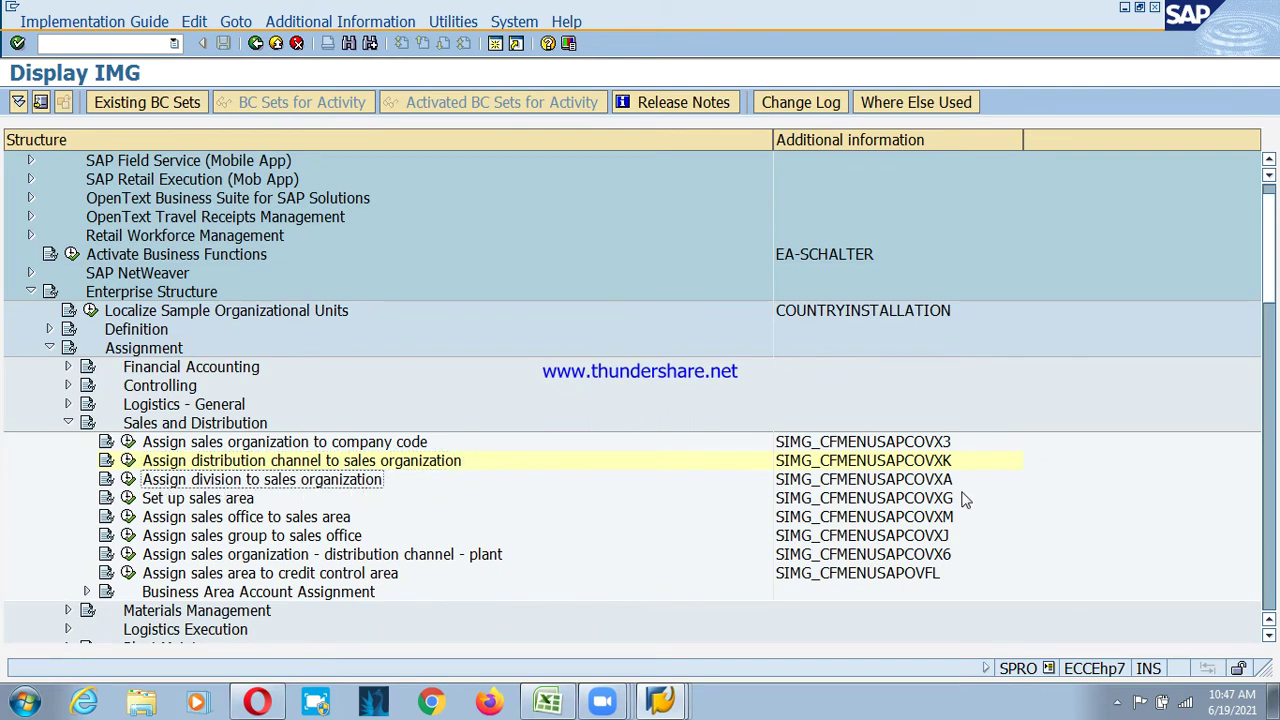
click(128, 480)
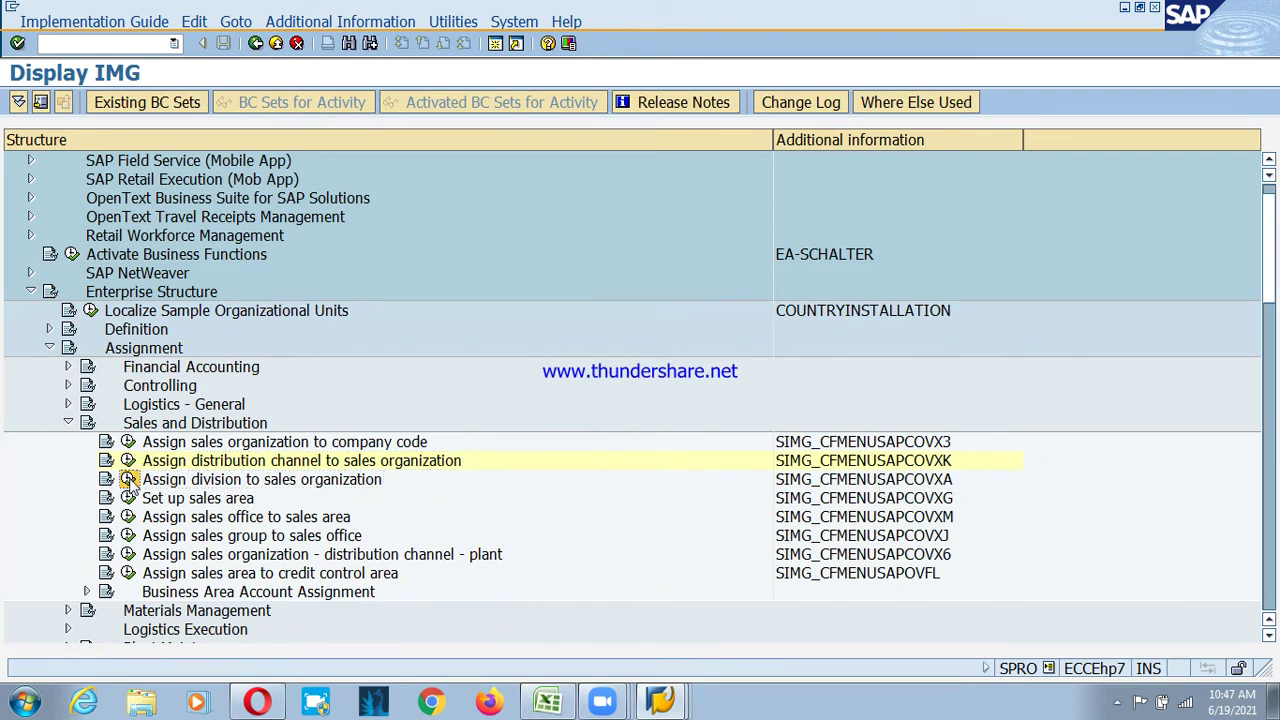
click(279, 632)
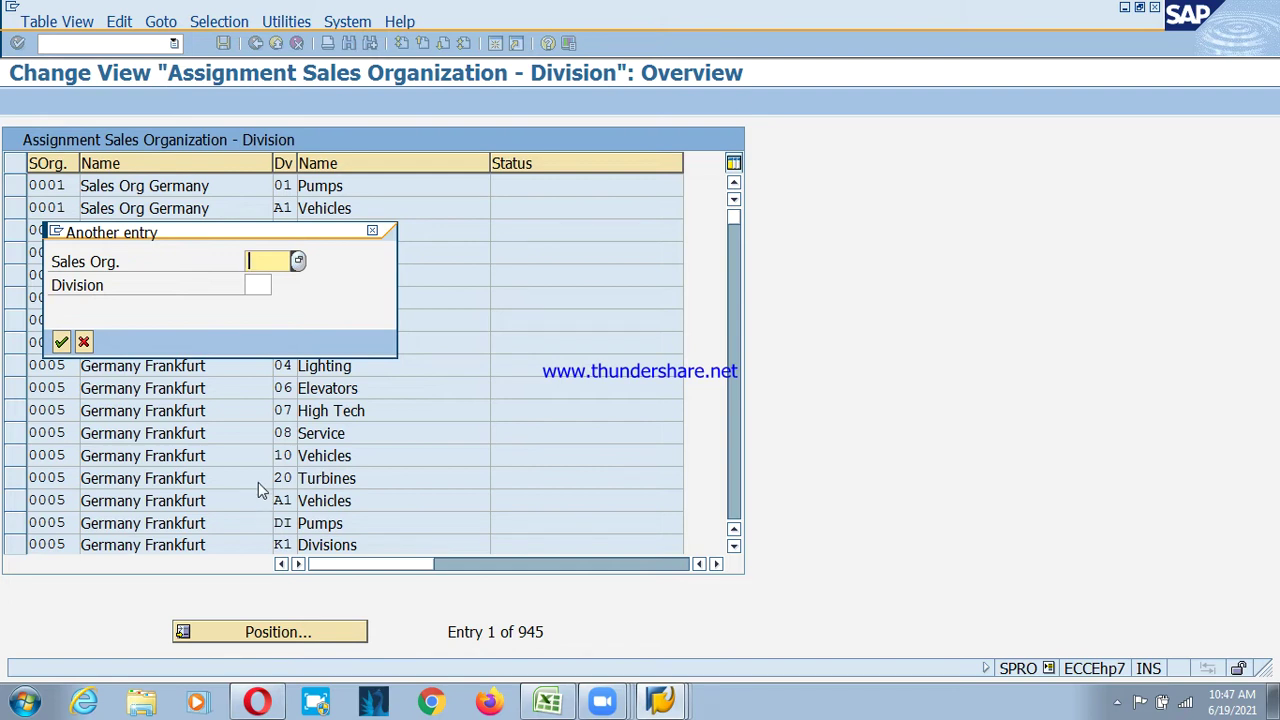
text(pso1)
key(Return)
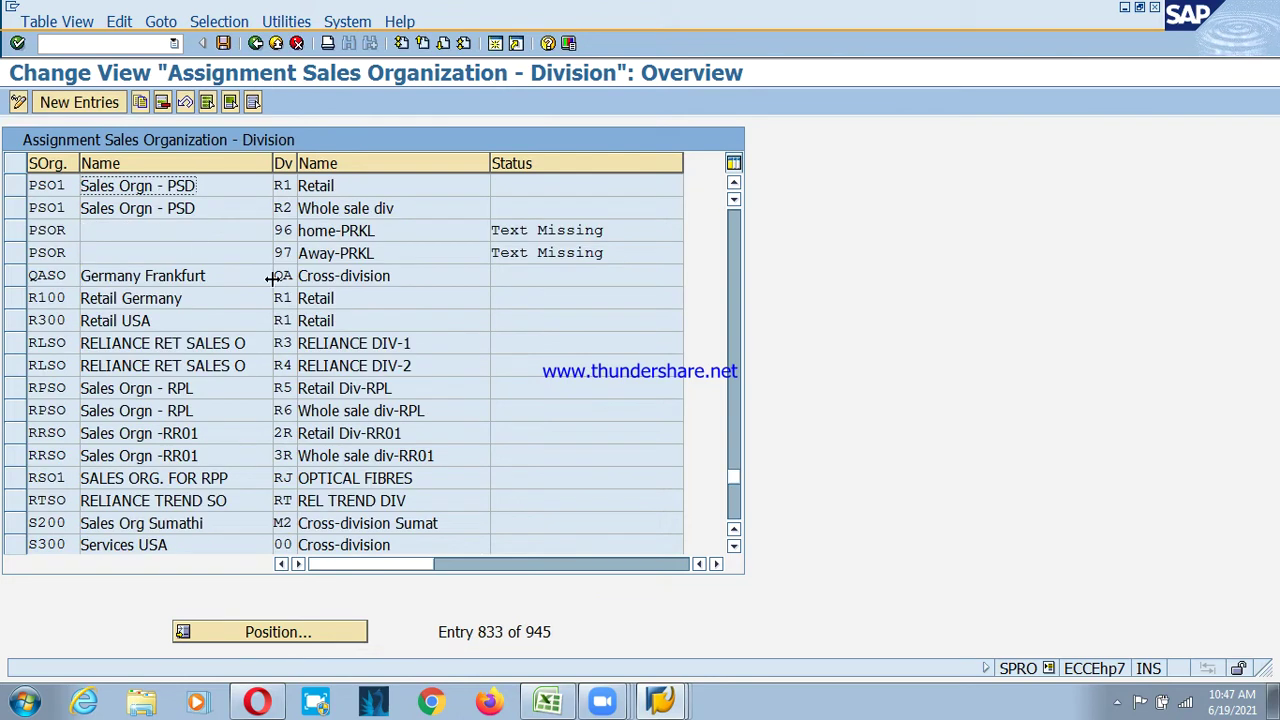
- Mark the PSO1 entries for divisions R1 Retail and R2 Whole sale div, and return to the implementation guide
click(12, 195)
click(12, 214)
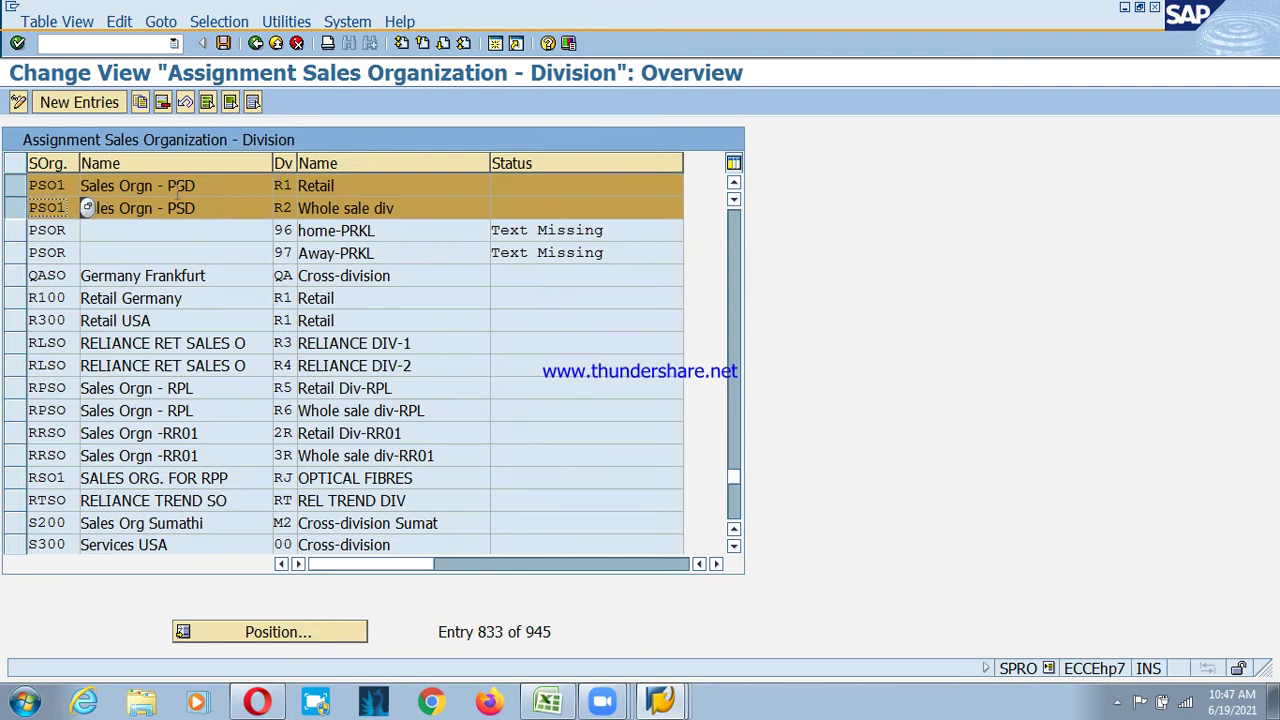
click(256, 43)
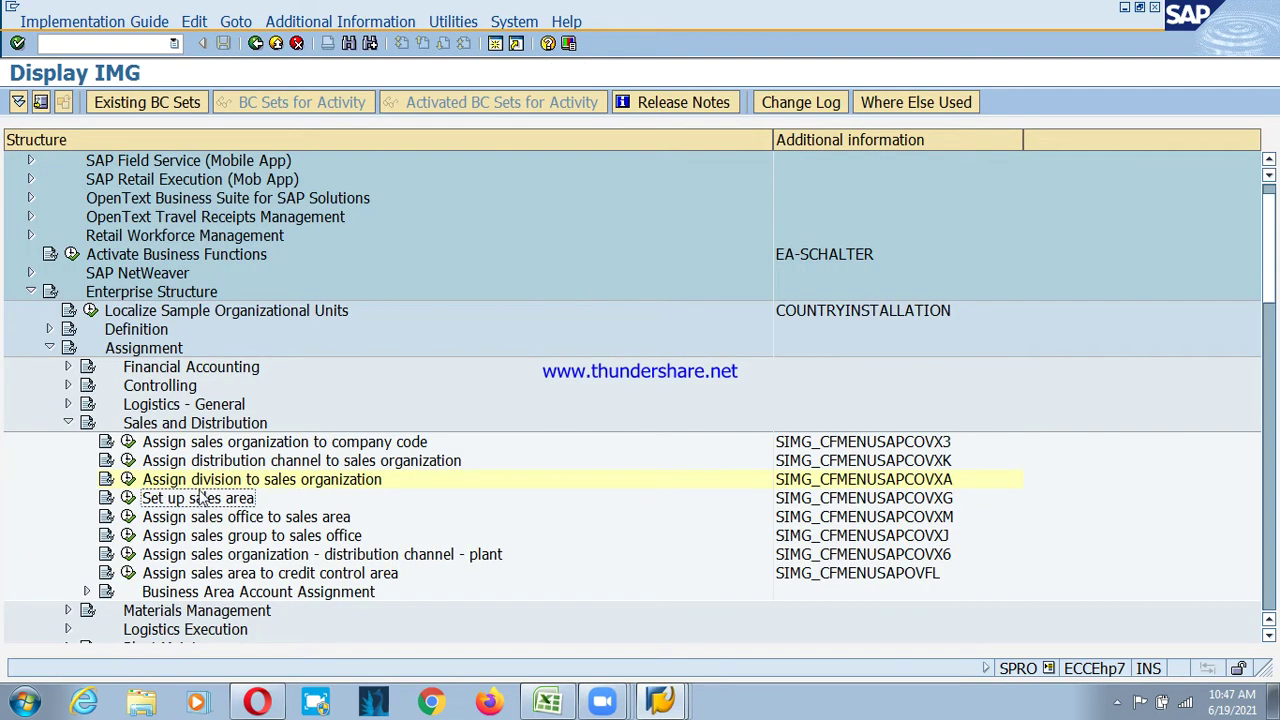
- Review the three sales organization assignment activities and open the Set up sales area activity
click(226, 447)
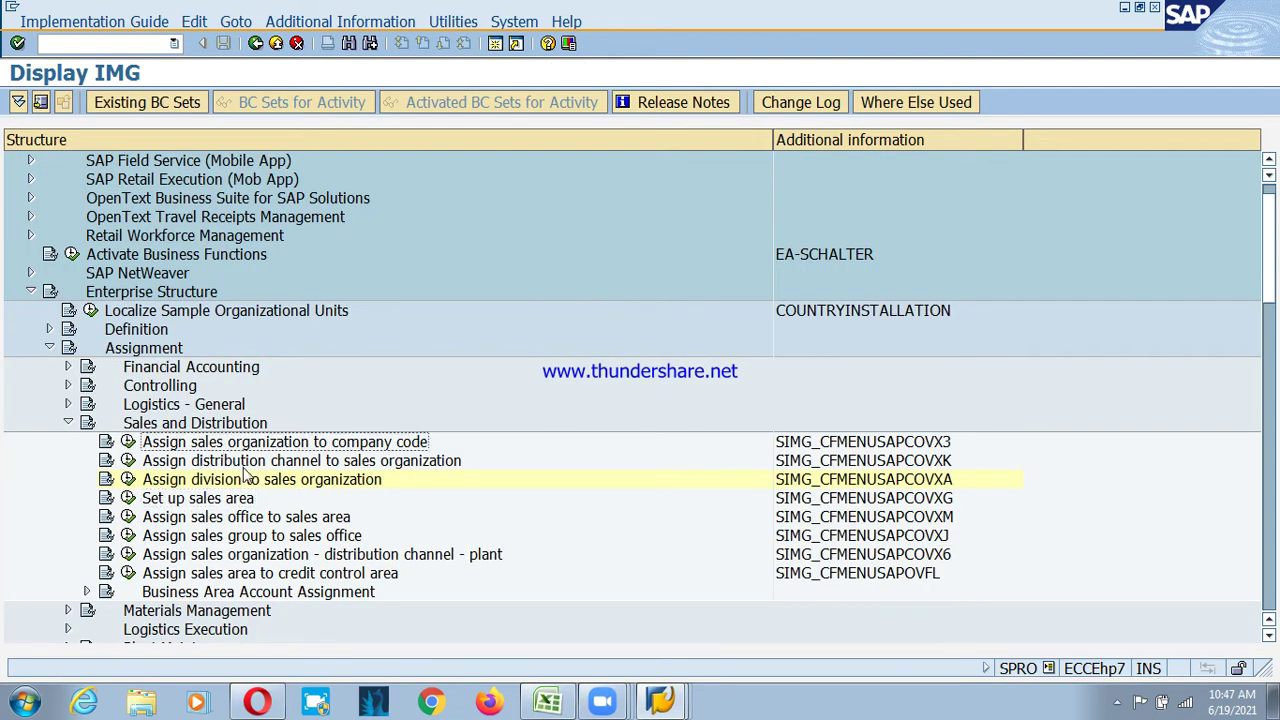
click(249, 462)
click(340, 494)
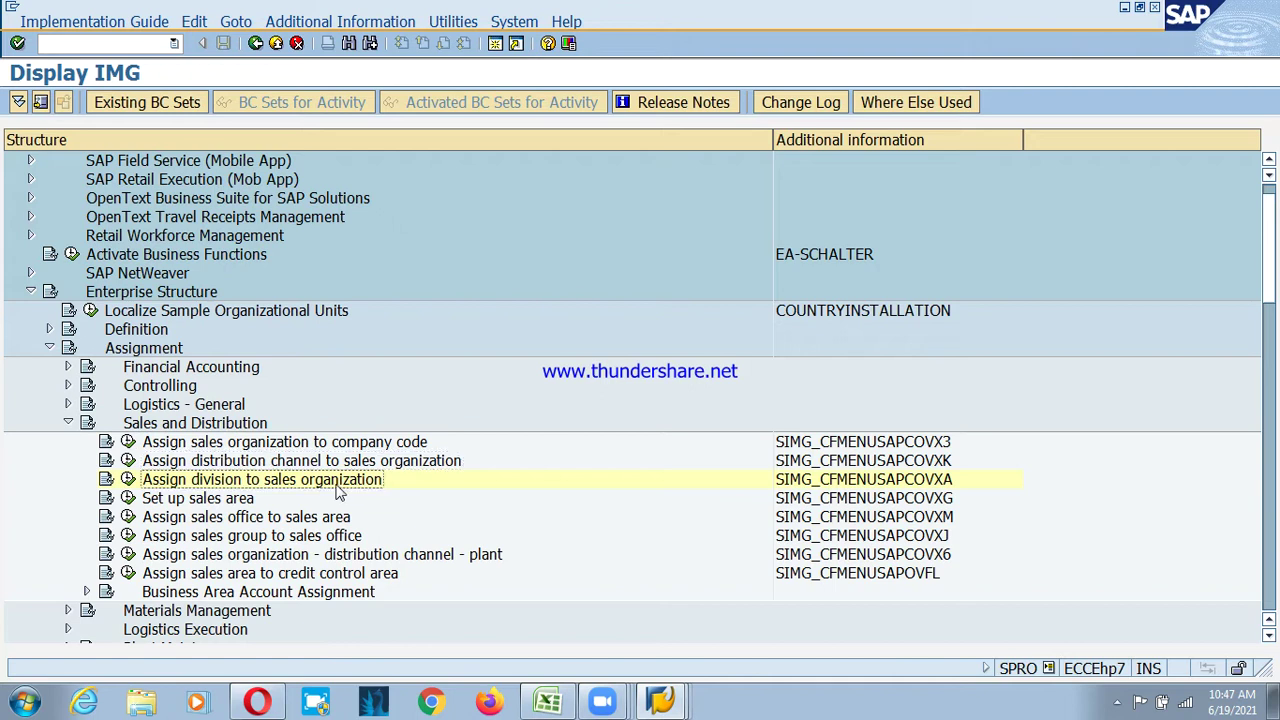
click(127, 499)
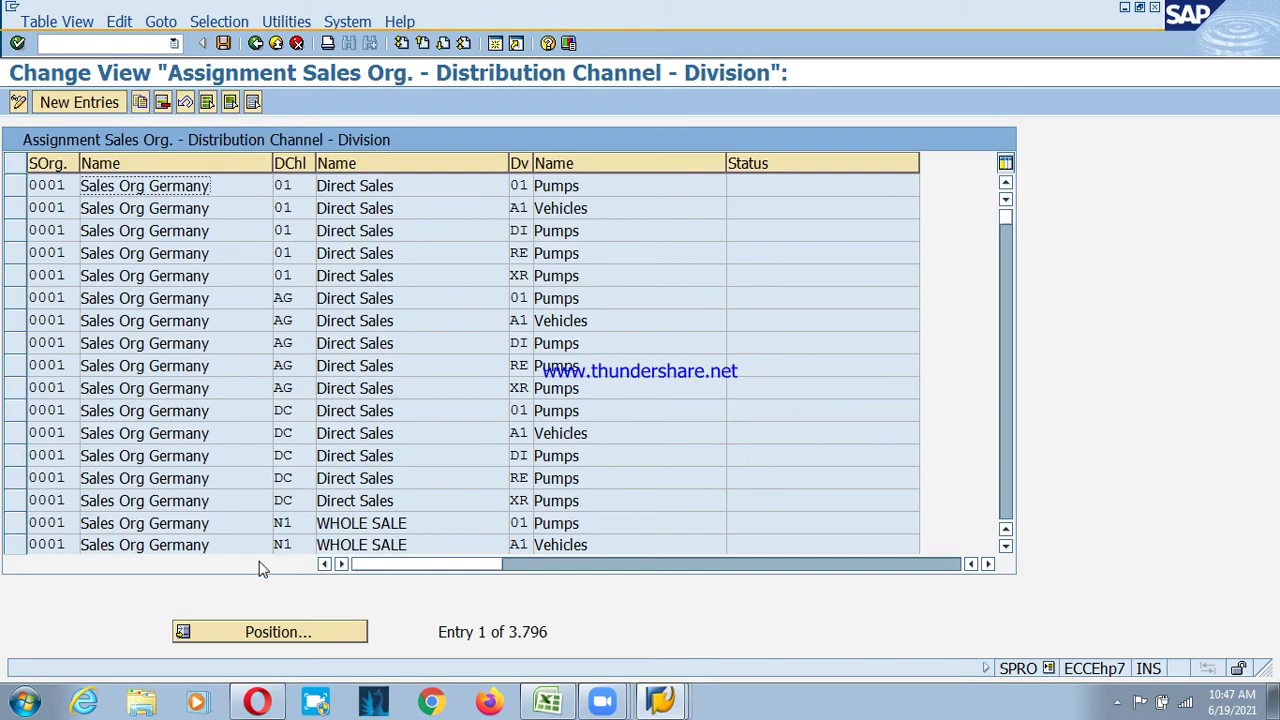
- Position the sales organization, distribution channel and division assignment list at sales organization PSO1
click(314, 638)
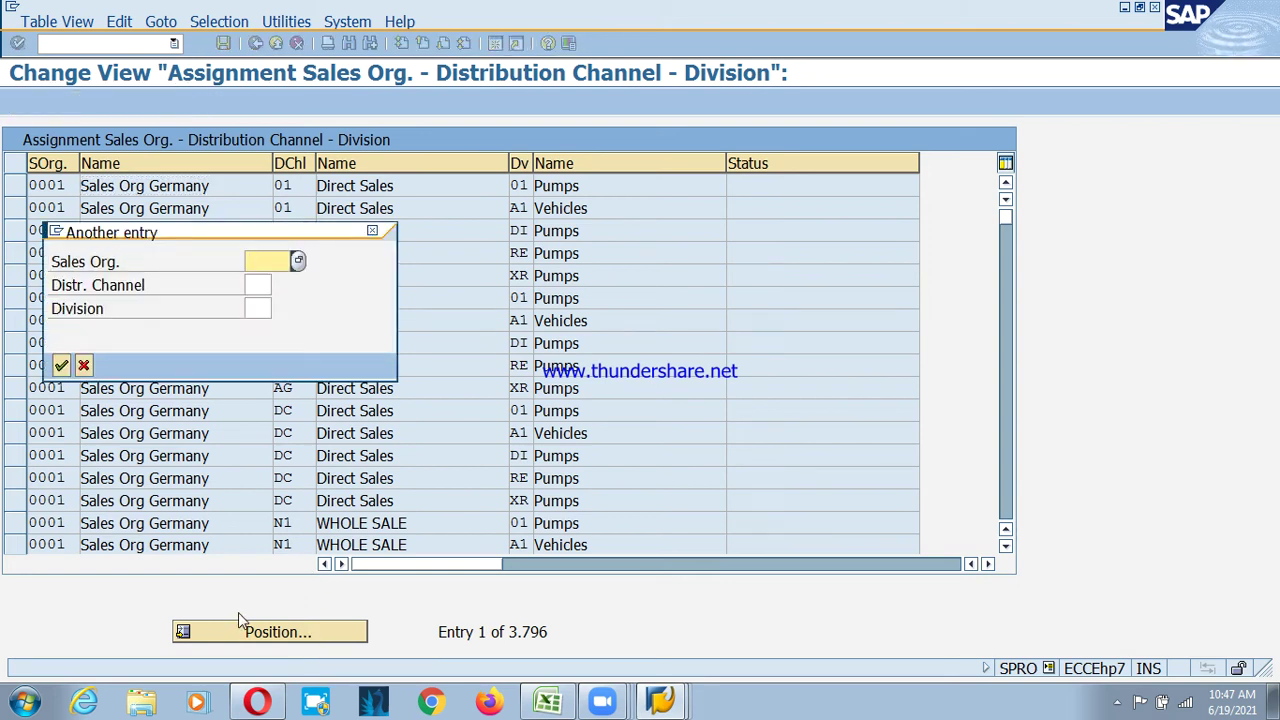
text(ps01)
key(Return)
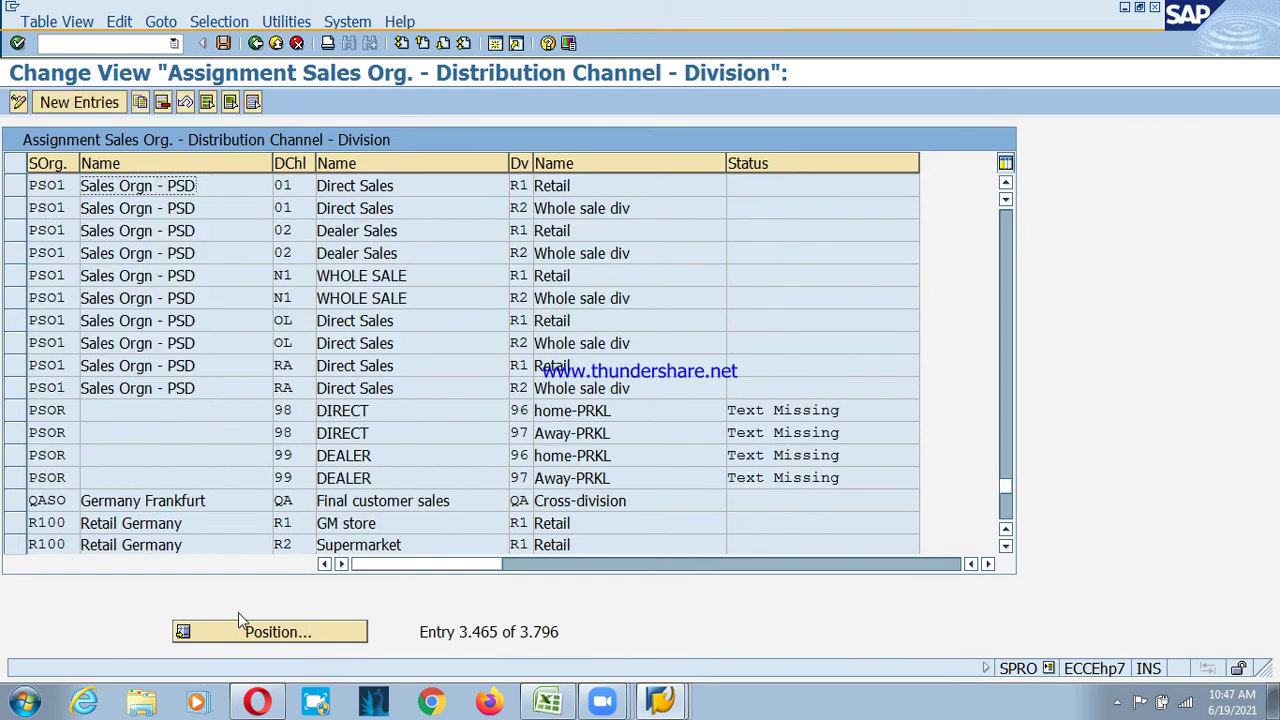
- Mark the PSO1 entries combining distribution channels 01 and 02 with divisions R1 and R2, and return to the implementation guide
click(15, 192)
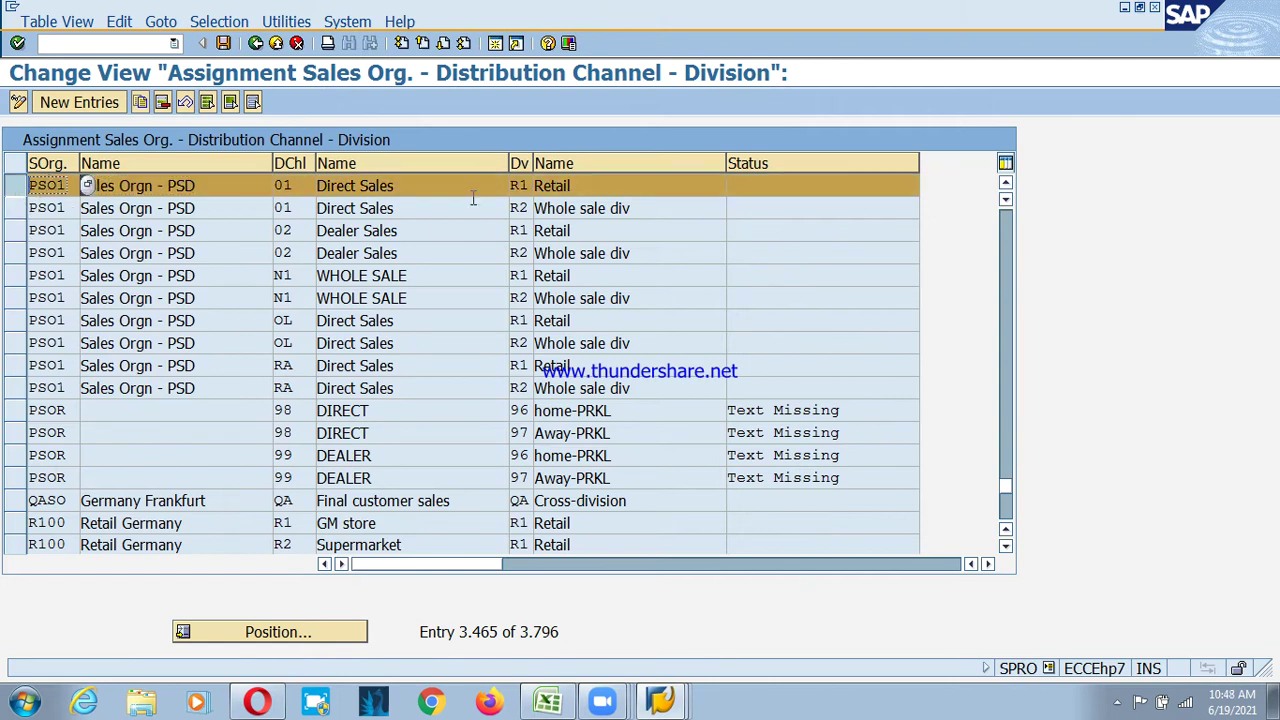
click(15, 208)
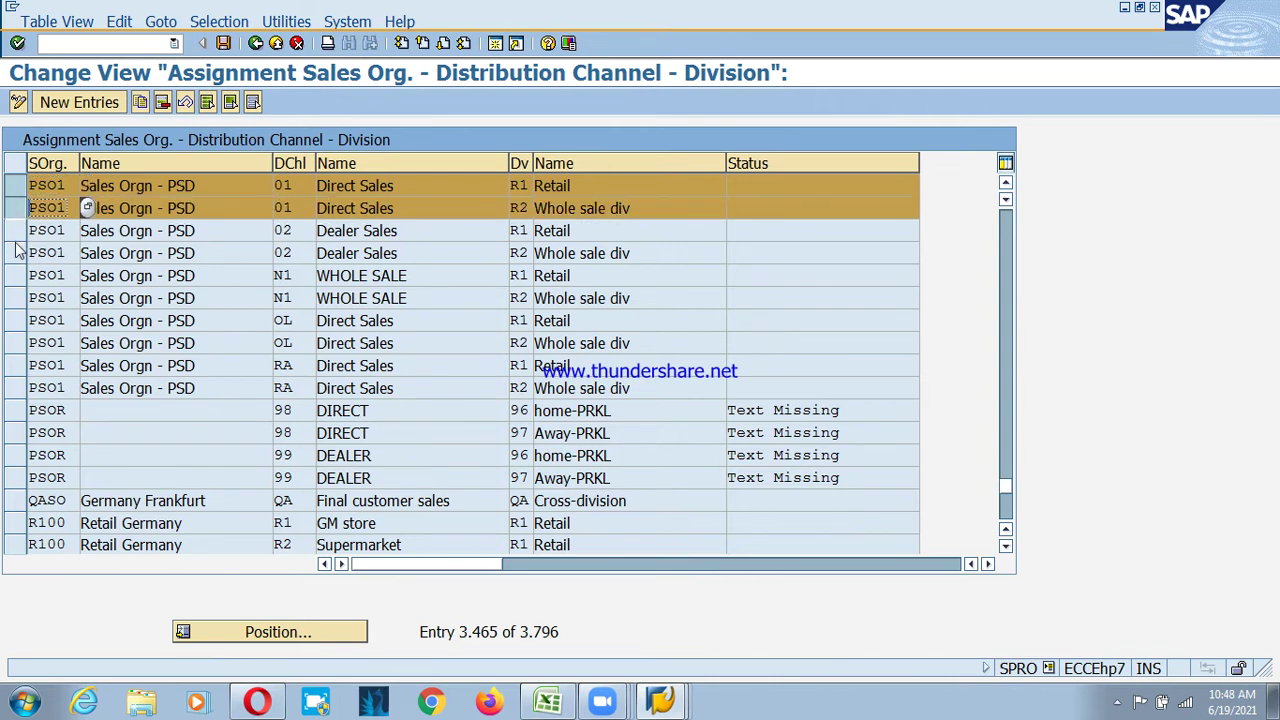
click(15, 253)
click(15, 230)
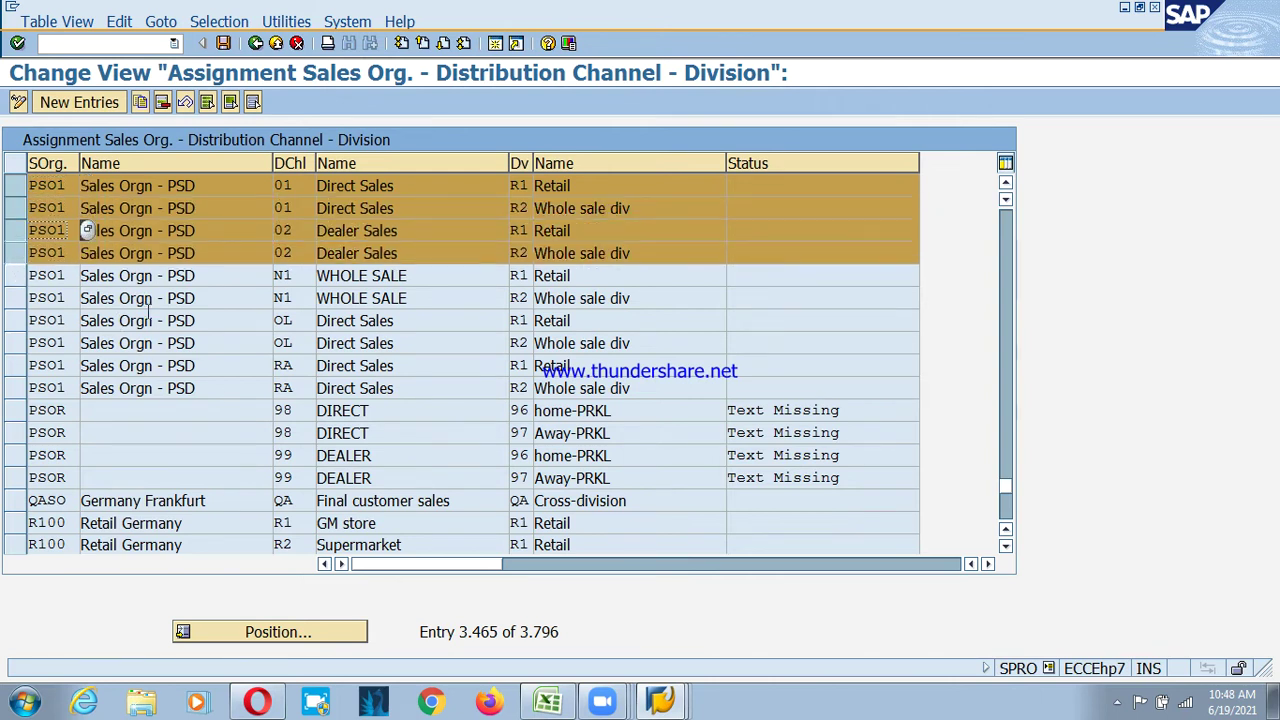
click(256, 44)
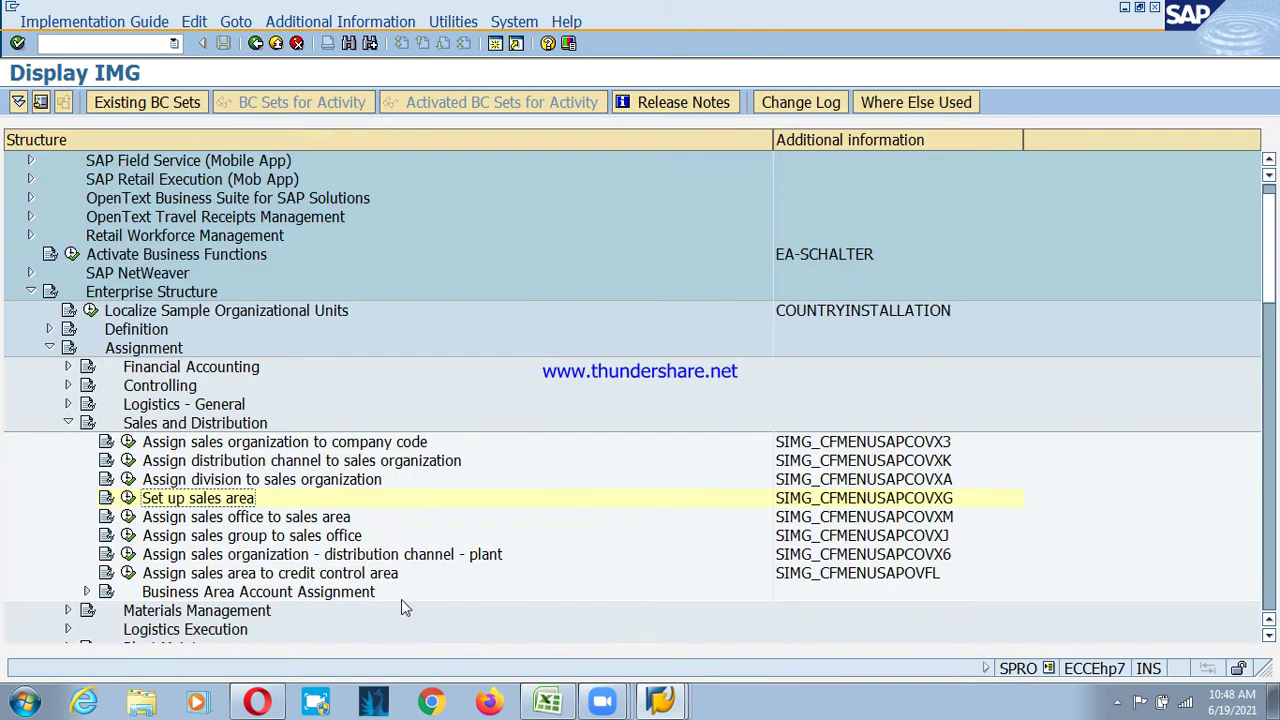
- Open the activity assigning sales organization and distribution channel to plant, and position the list at sales organization PSO1
click(268, 561)
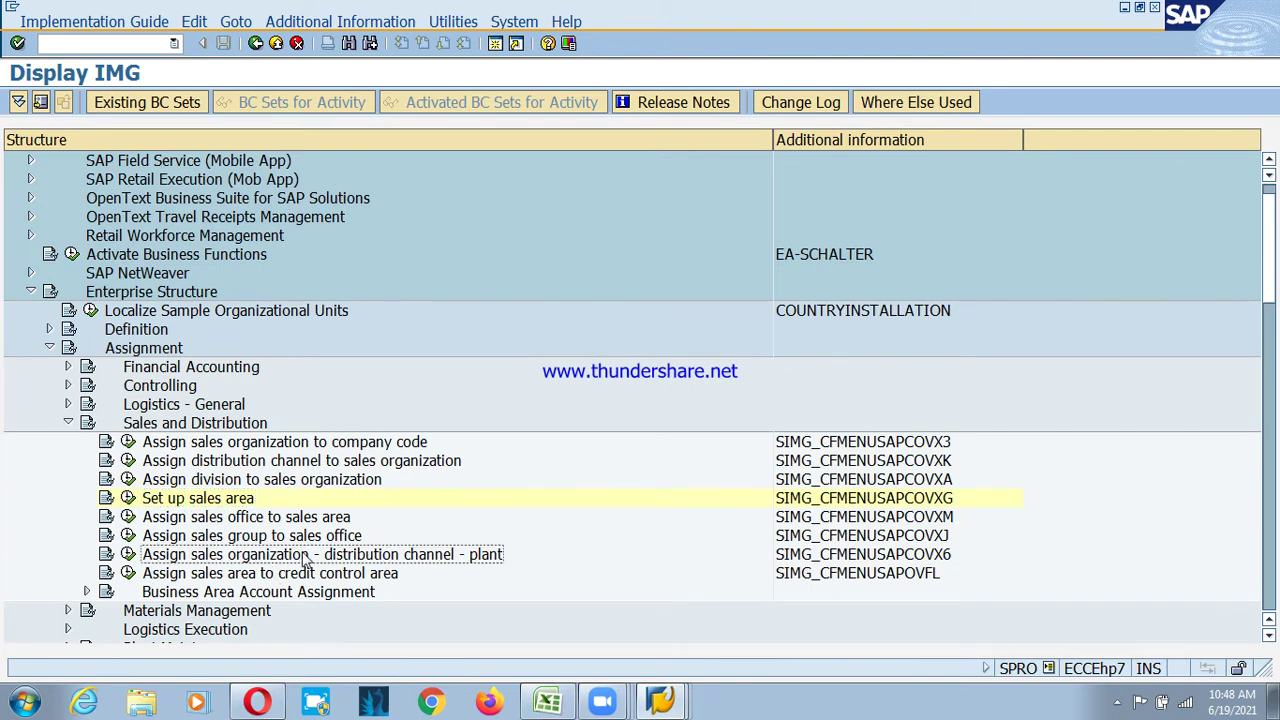
click(129, 555)
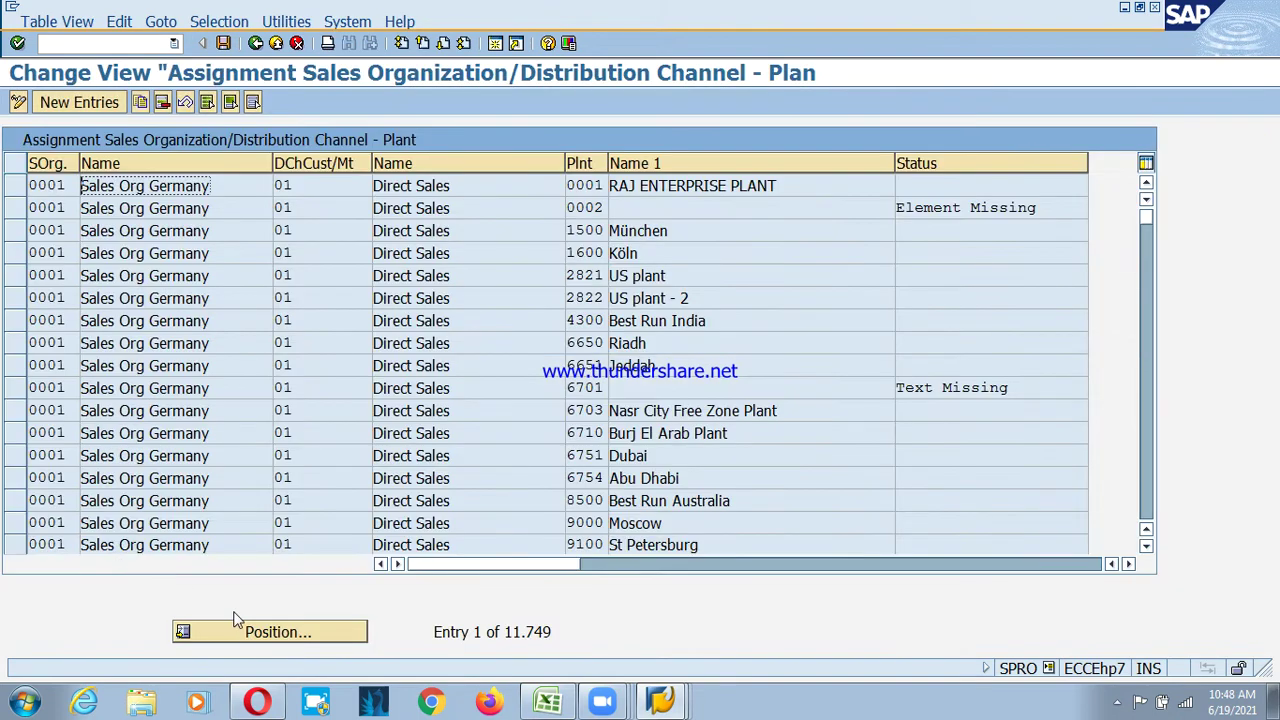
click(274, 637)
text(pso)
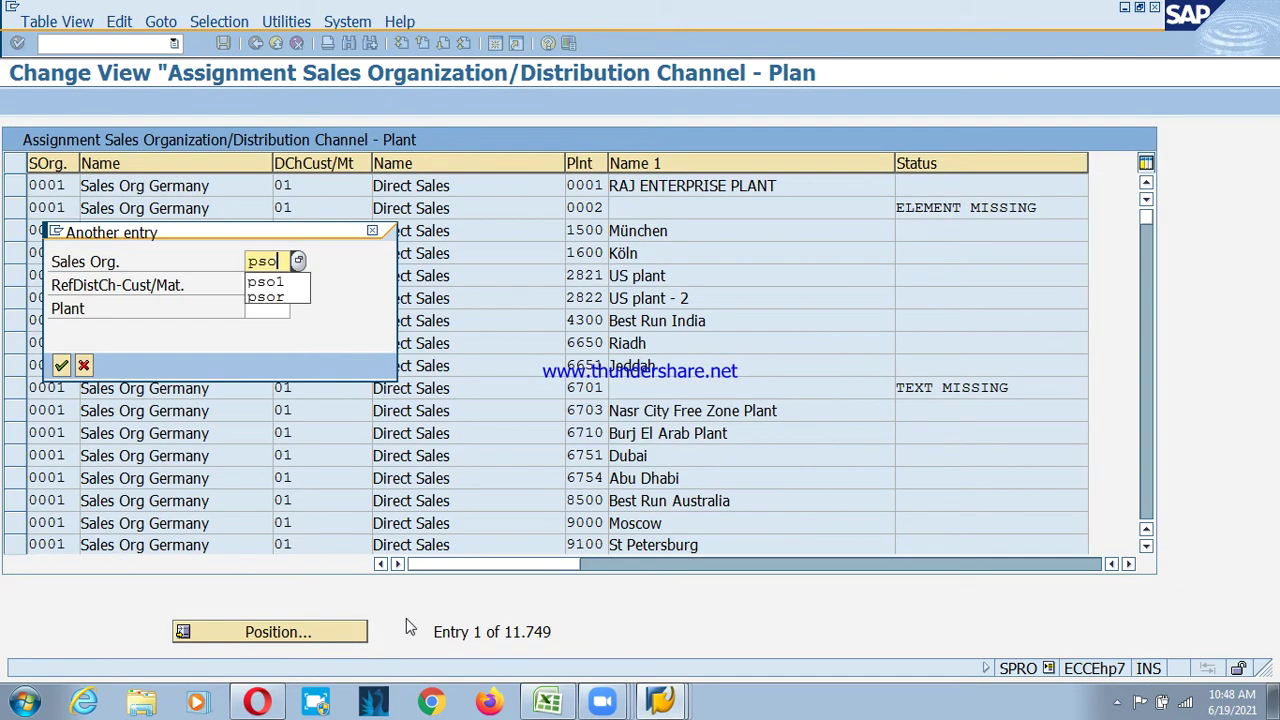
text(1)
key(Return)
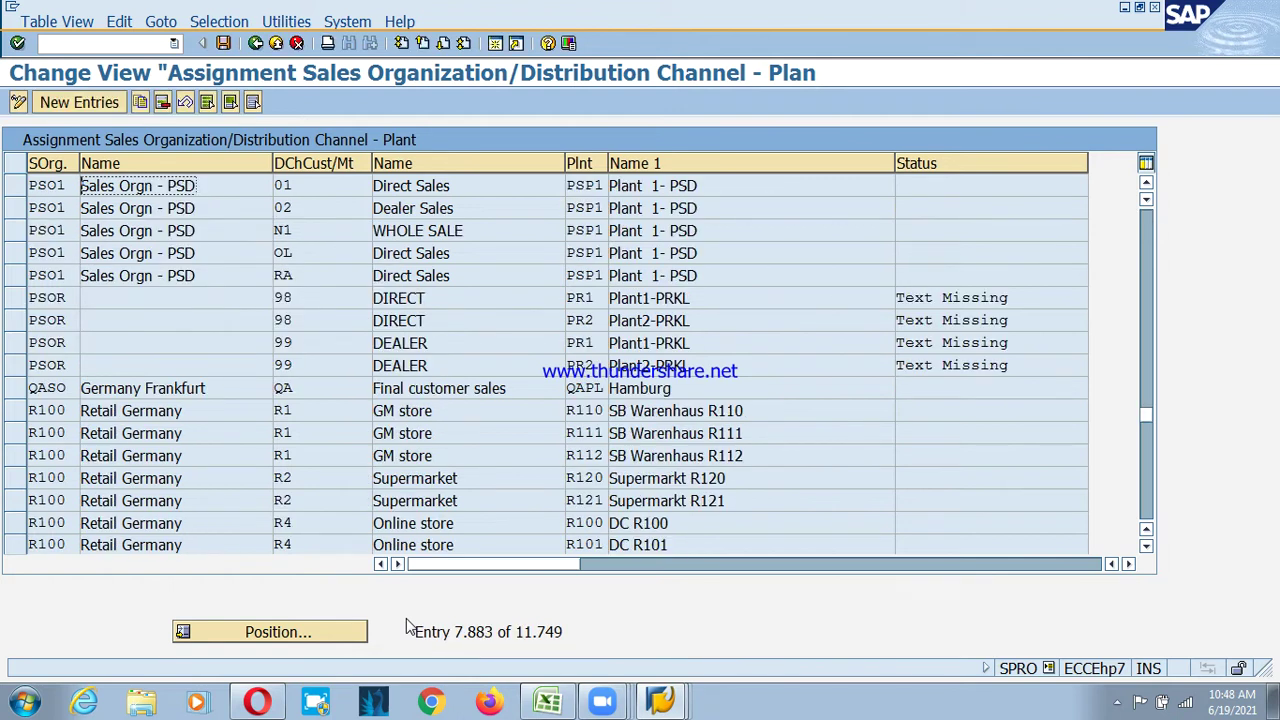
- Mark the PSO1 entries for channels 01 and 02 with plant PSP1, and collapse the Assignment branch back in the implementation guide
click(15, 185)
click(15, 230)
click(15, 230)
click(15, 208)
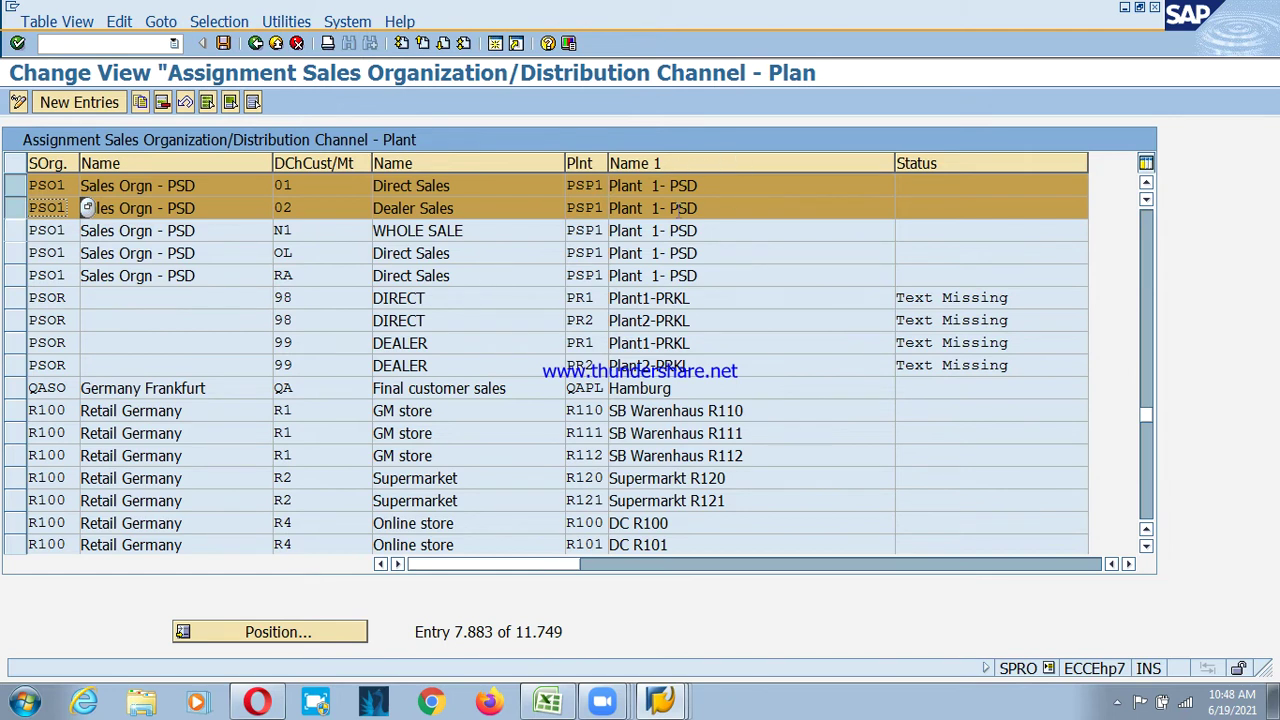
click(255, 43)
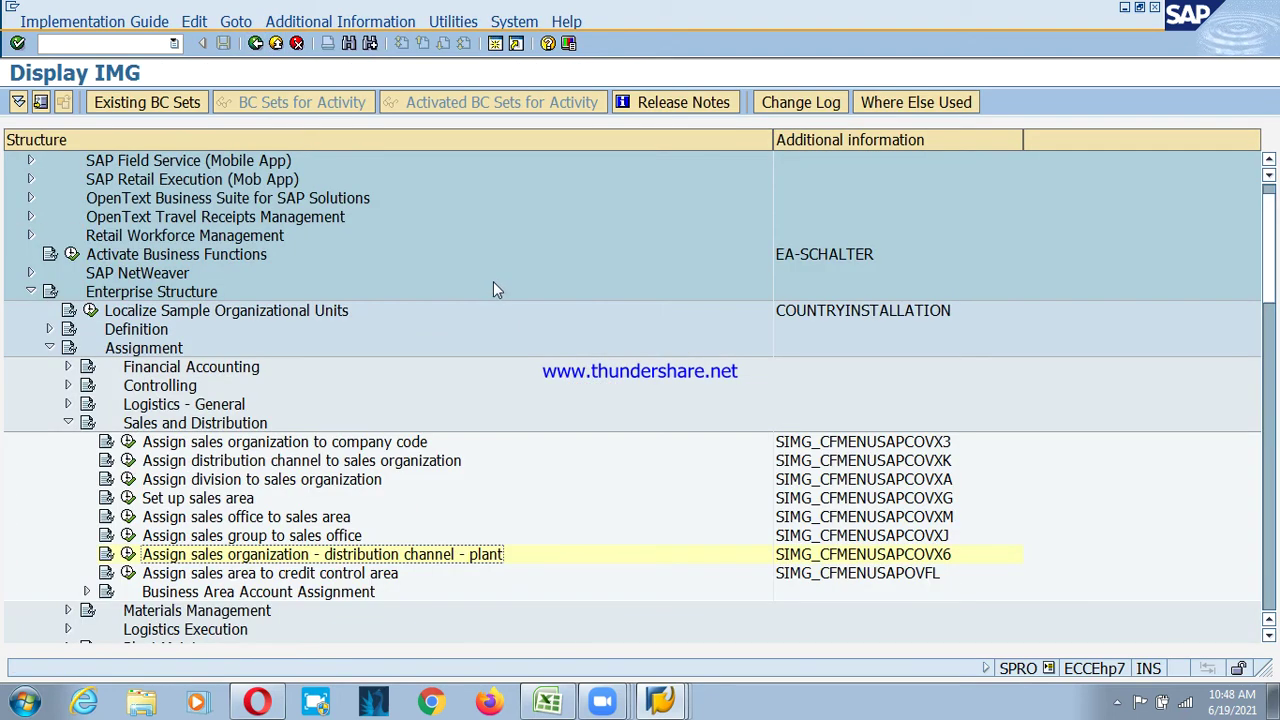
click(67, 424)
click(49, 347)
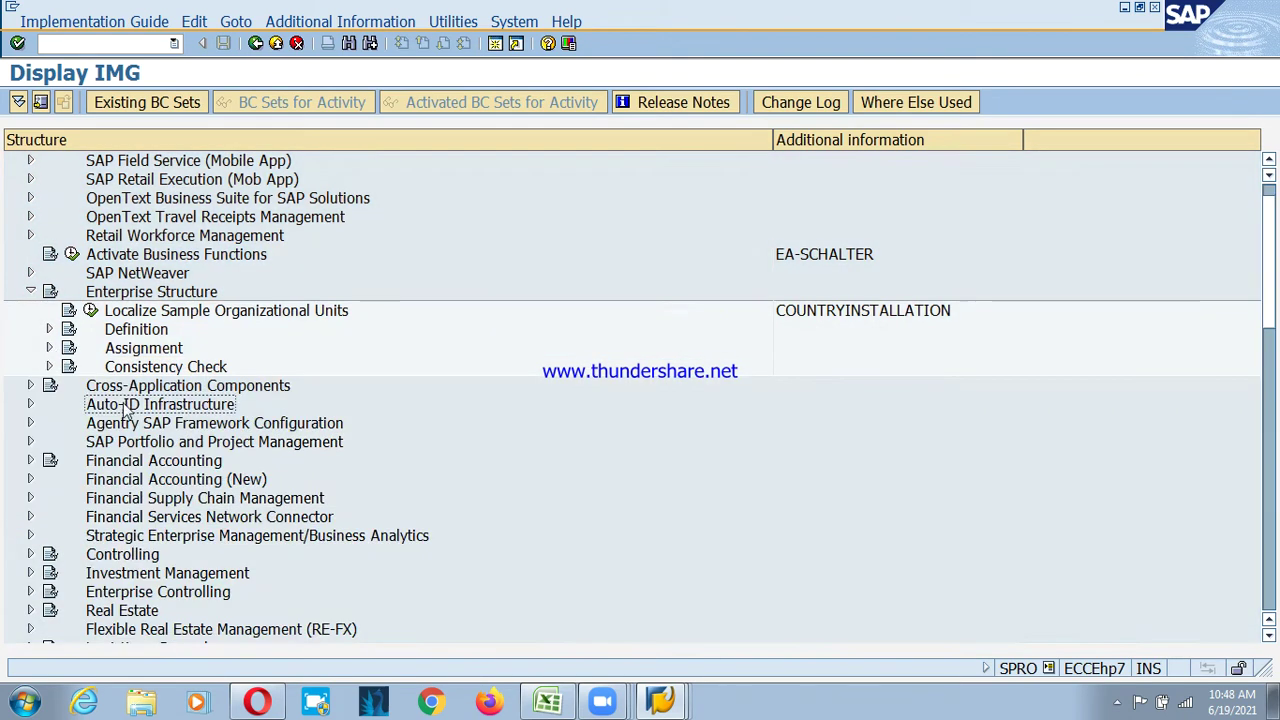
- Switch to the SAP Easy Access session and start the customer display transaction XD03
click(660, 700)
click(653, 636)
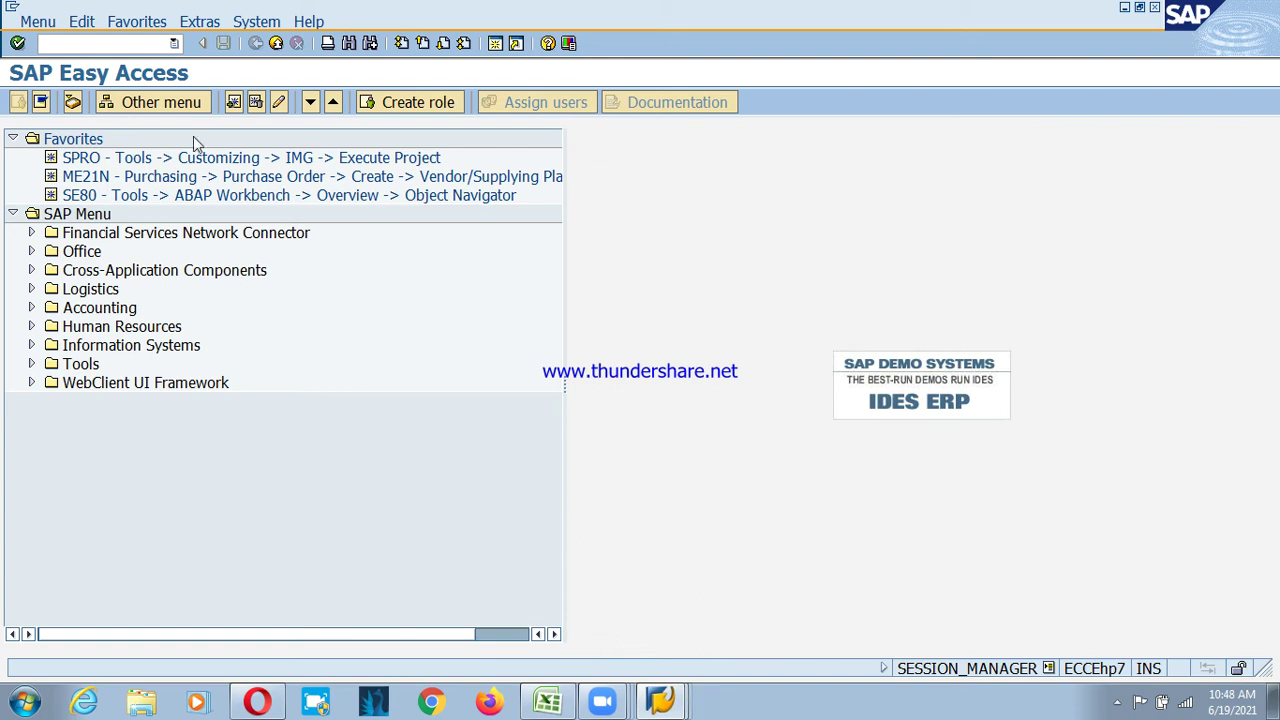
text(xk)
key(Return)
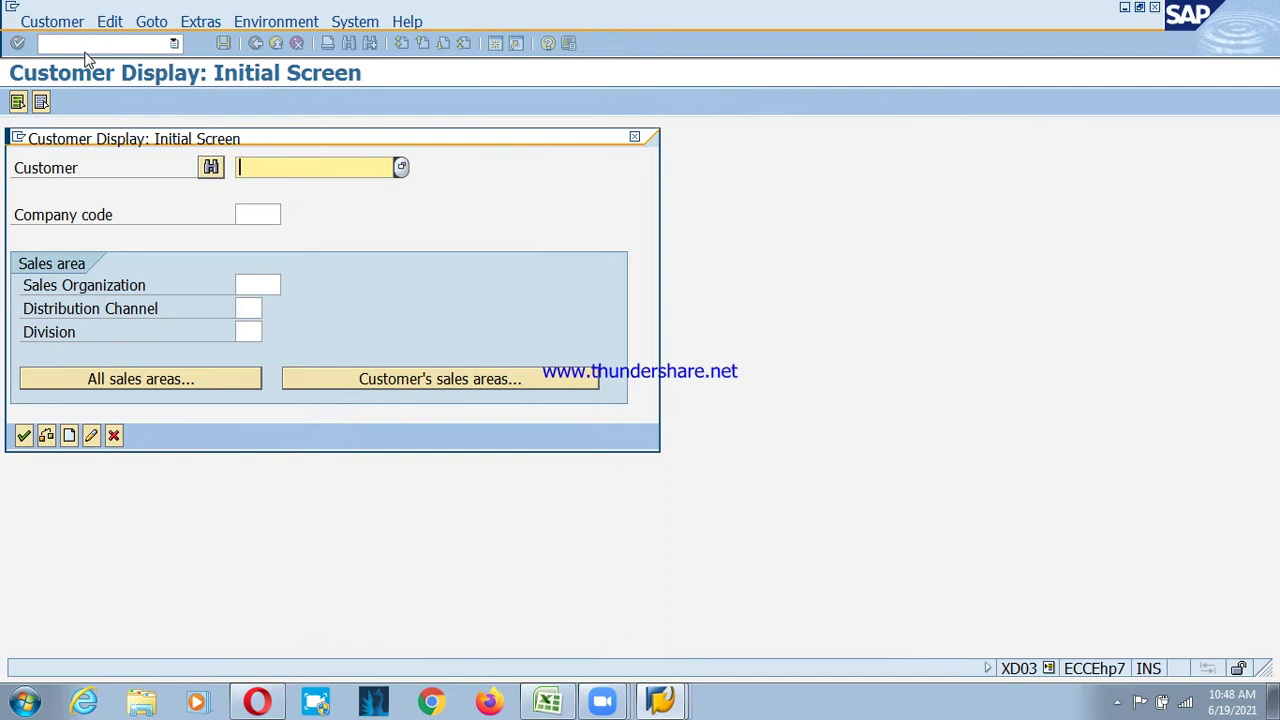
- Look up the customers of company code PSD, highlight PSD-CNTR CUSTOMER, and leave the customer display without choosing one
text(psd)
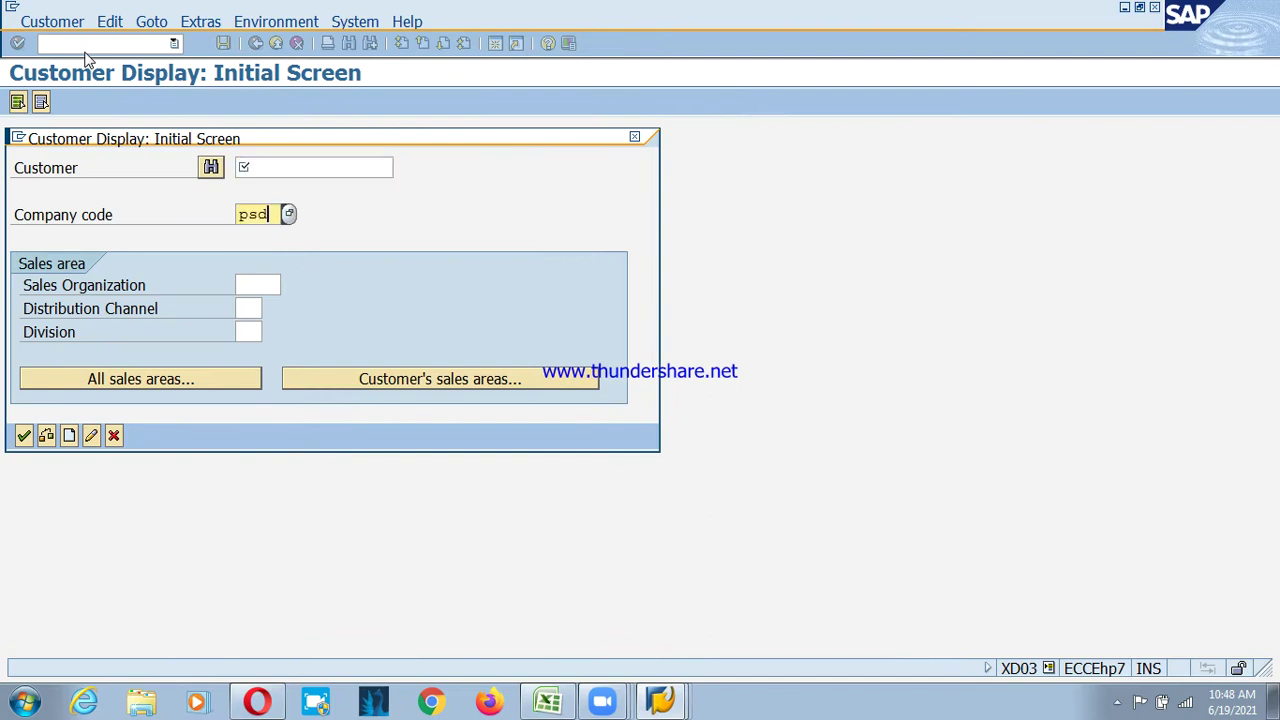
key(shift+Tab)
key(F4)
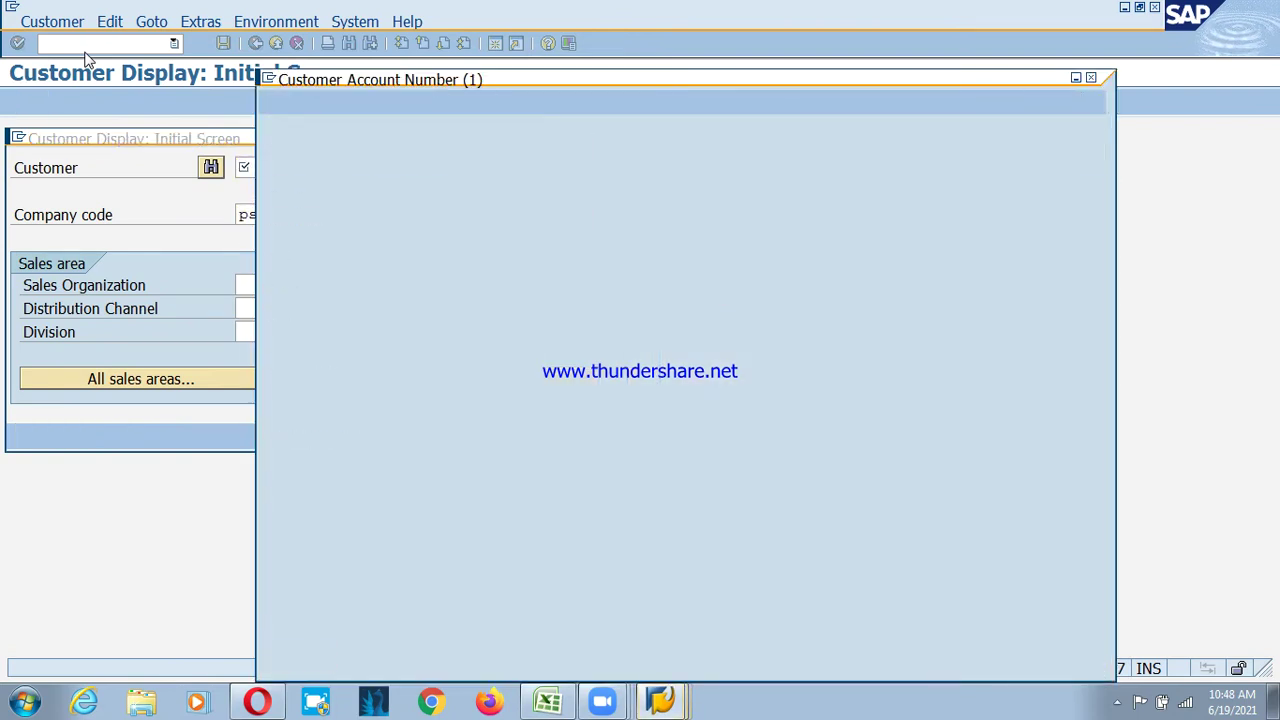
key(Return)
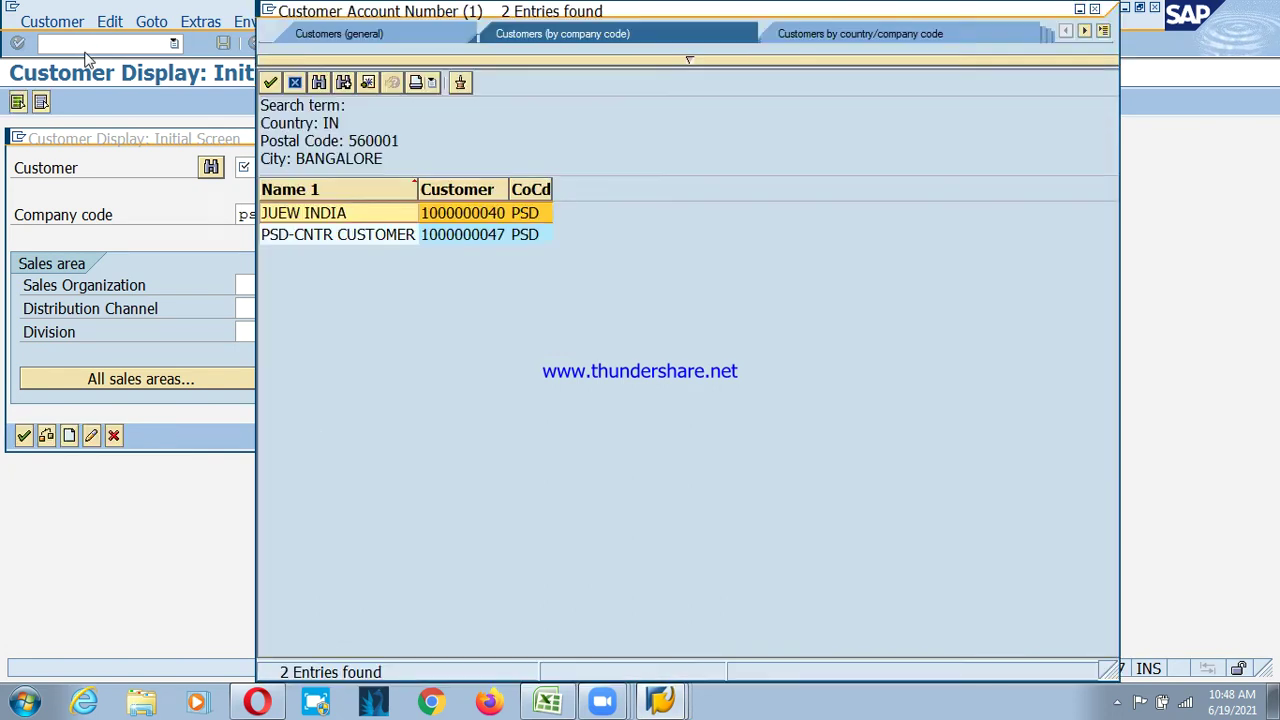
click(338, 243)
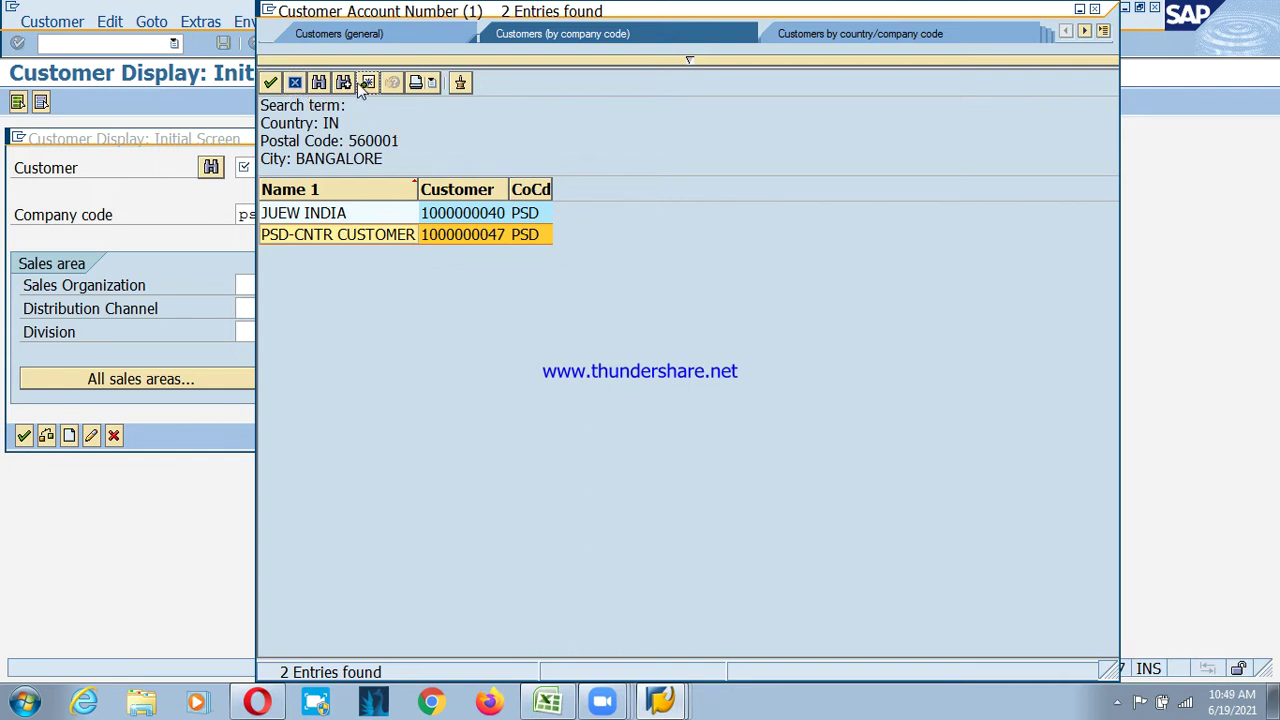
click(295, 82)
click(113, 435)
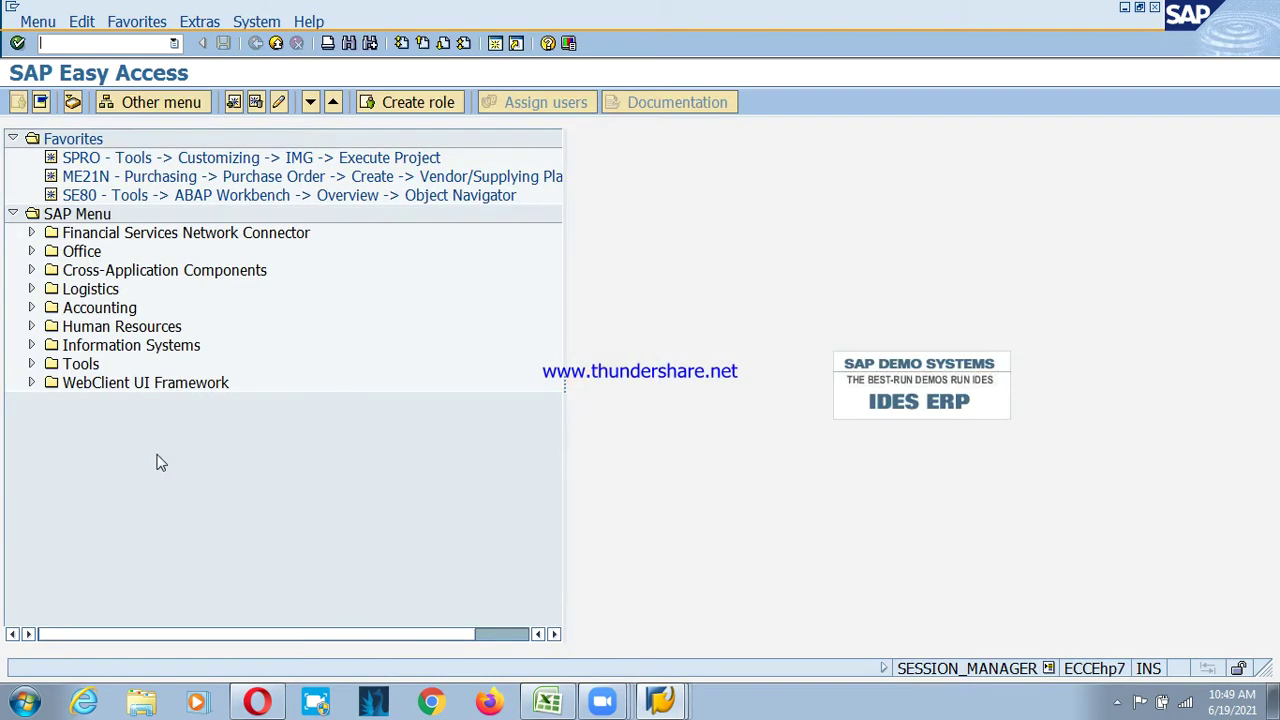
- Switch to the PSD workbook in Excel and review the notes on enterprise structure, centralized customer and standard pricing procedure RVAA01
click(530, 703)
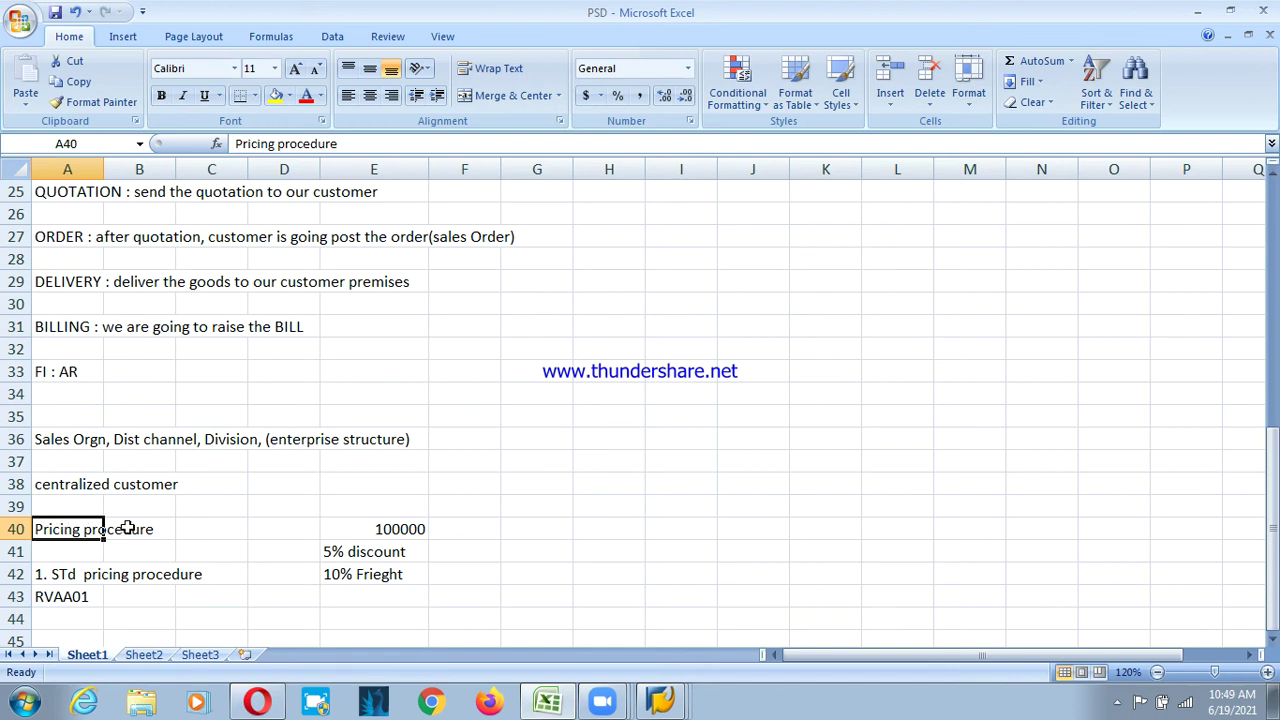
drag(154, 429, 180, 486)
click(180, 485)
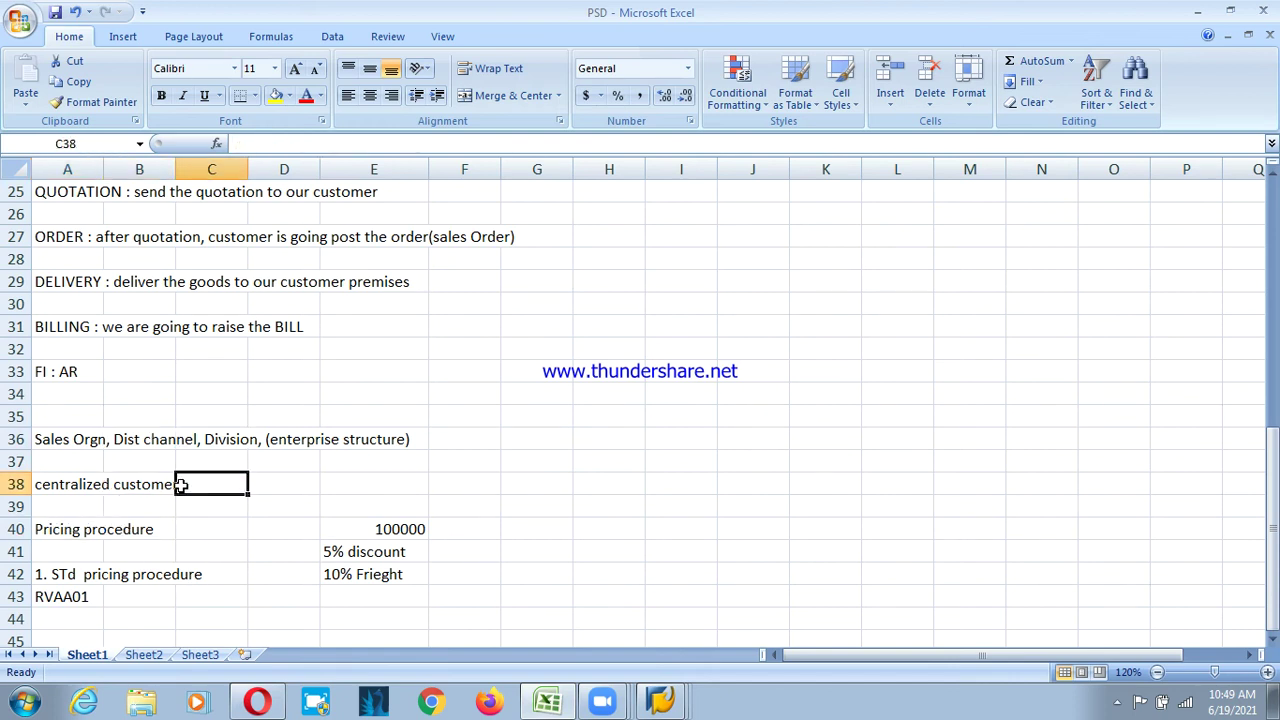
drag(63, 439, 92, 495)
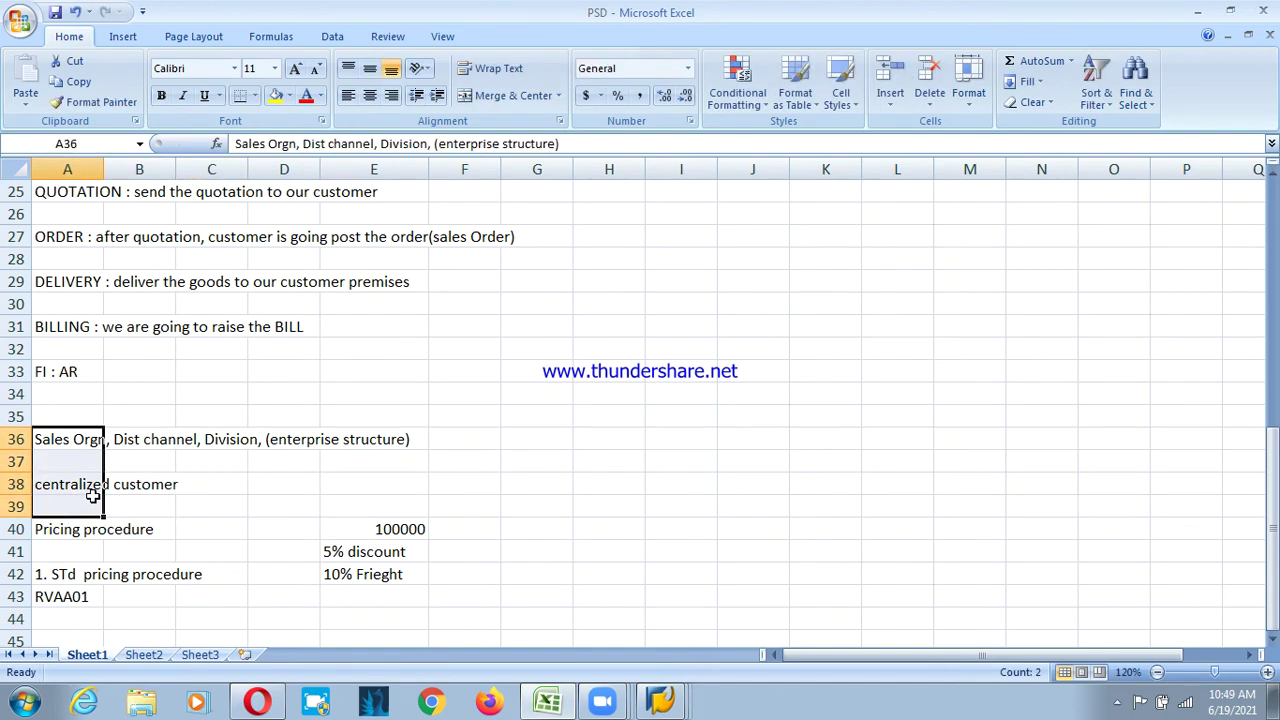
click(178, 506)
click(102, 529)
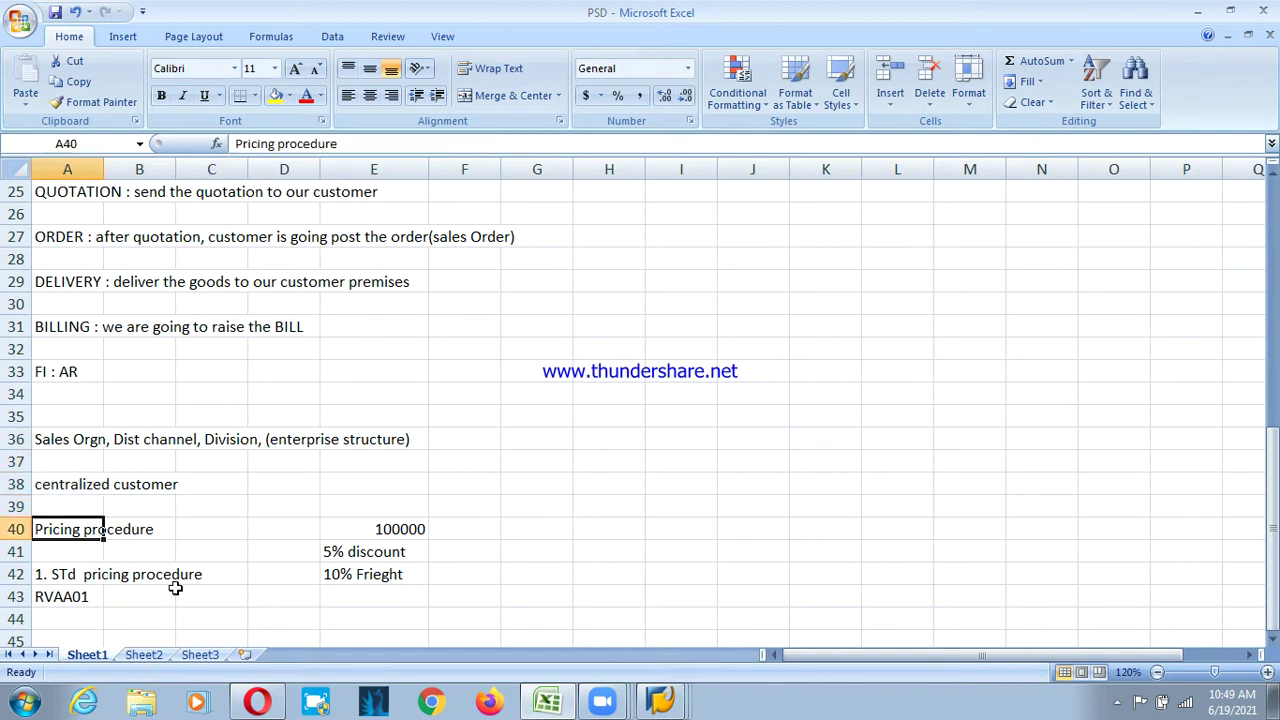
click(92, 604)
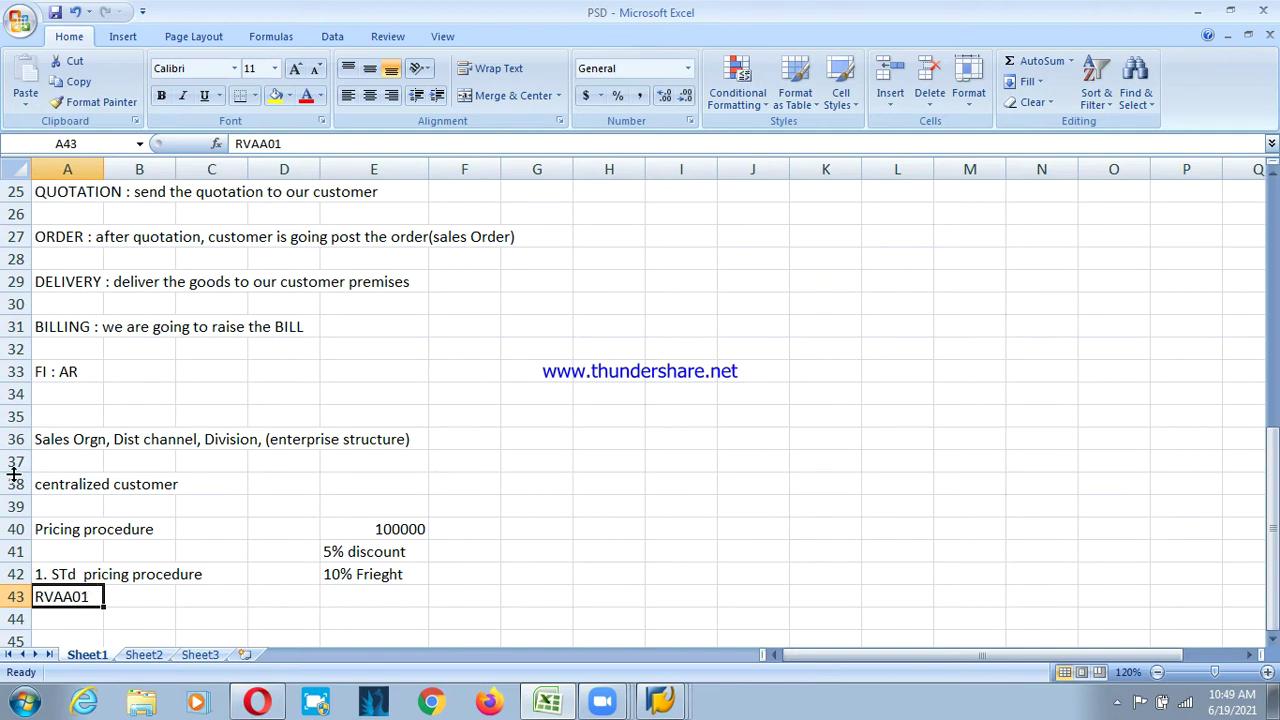
- Switch back to the SAP implementation guide, collapse Enterprise Structure and expand Basic Functions under Sales and Distribution
click(660, 700)
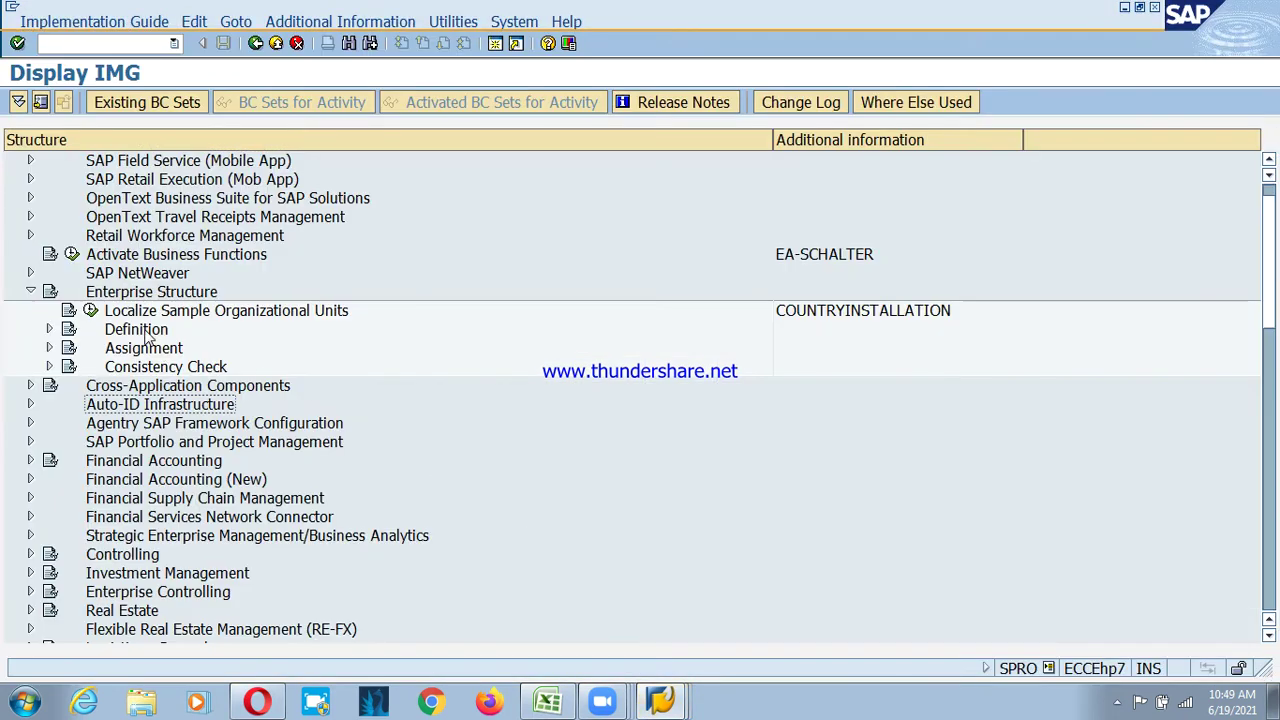
click(145, 333)
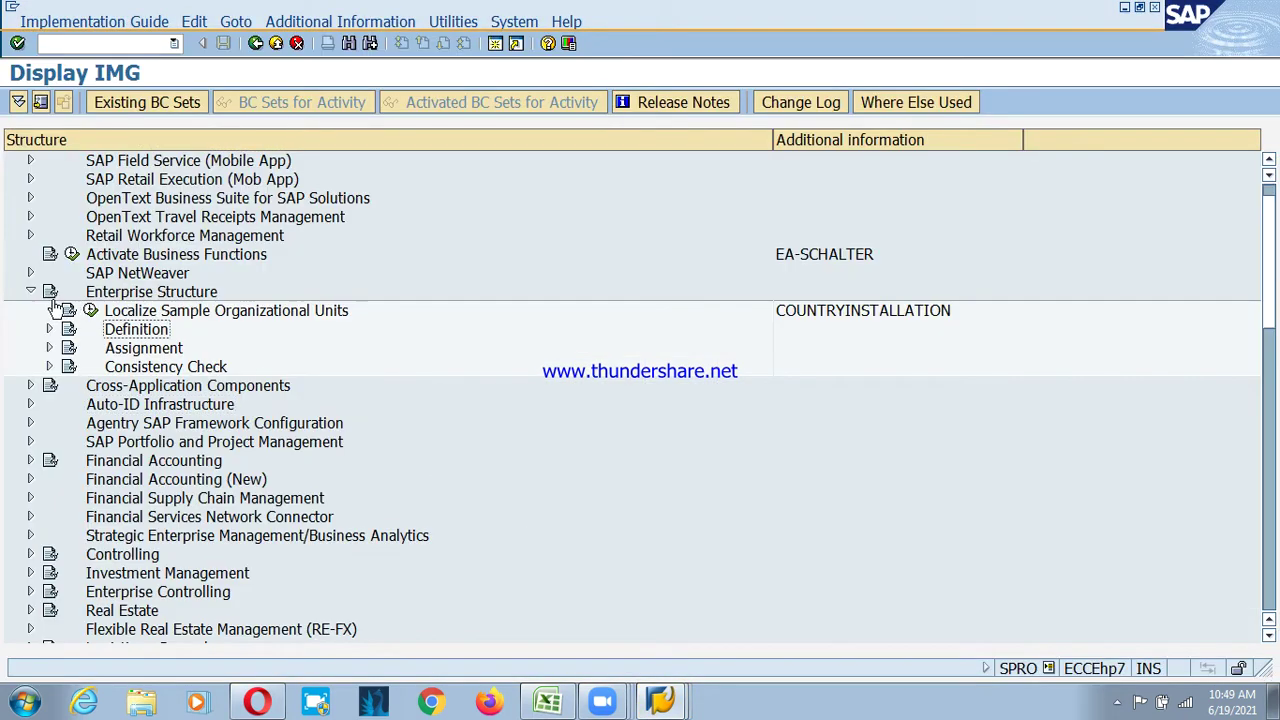
click(30, 291)
double_click(175, 629)
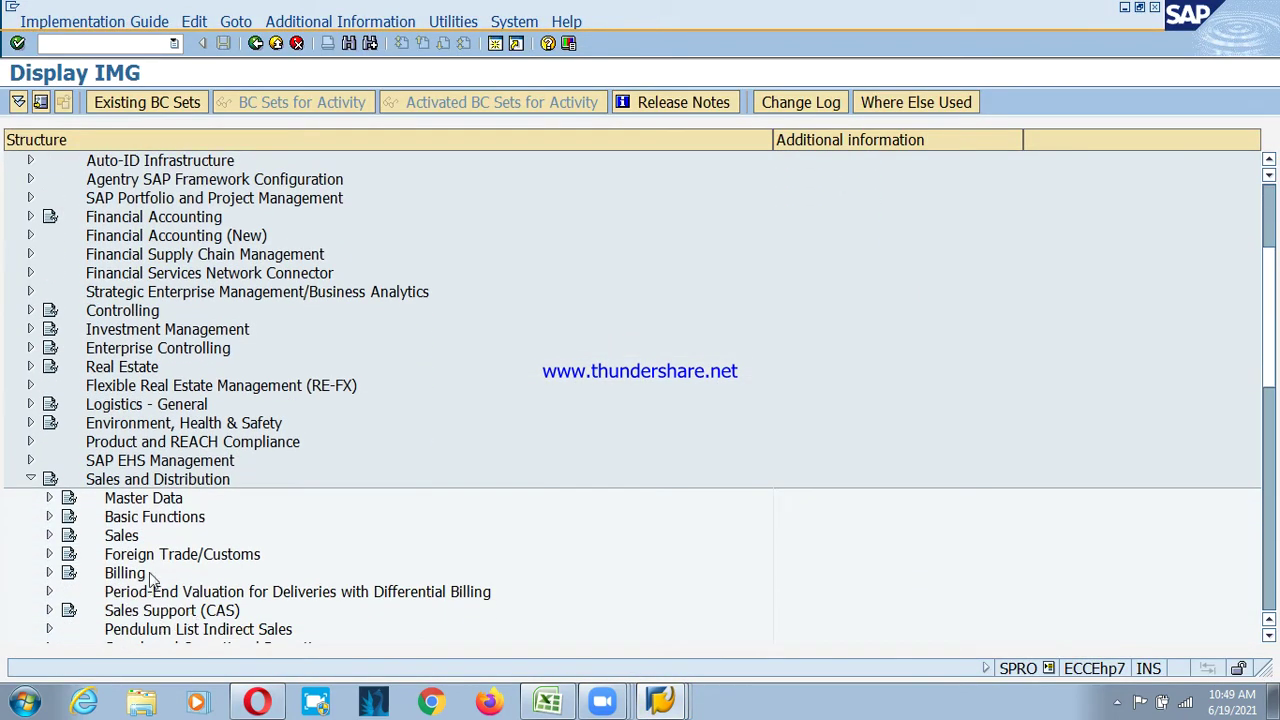
click(155, 527)
scroll(155, 528, down, 1)
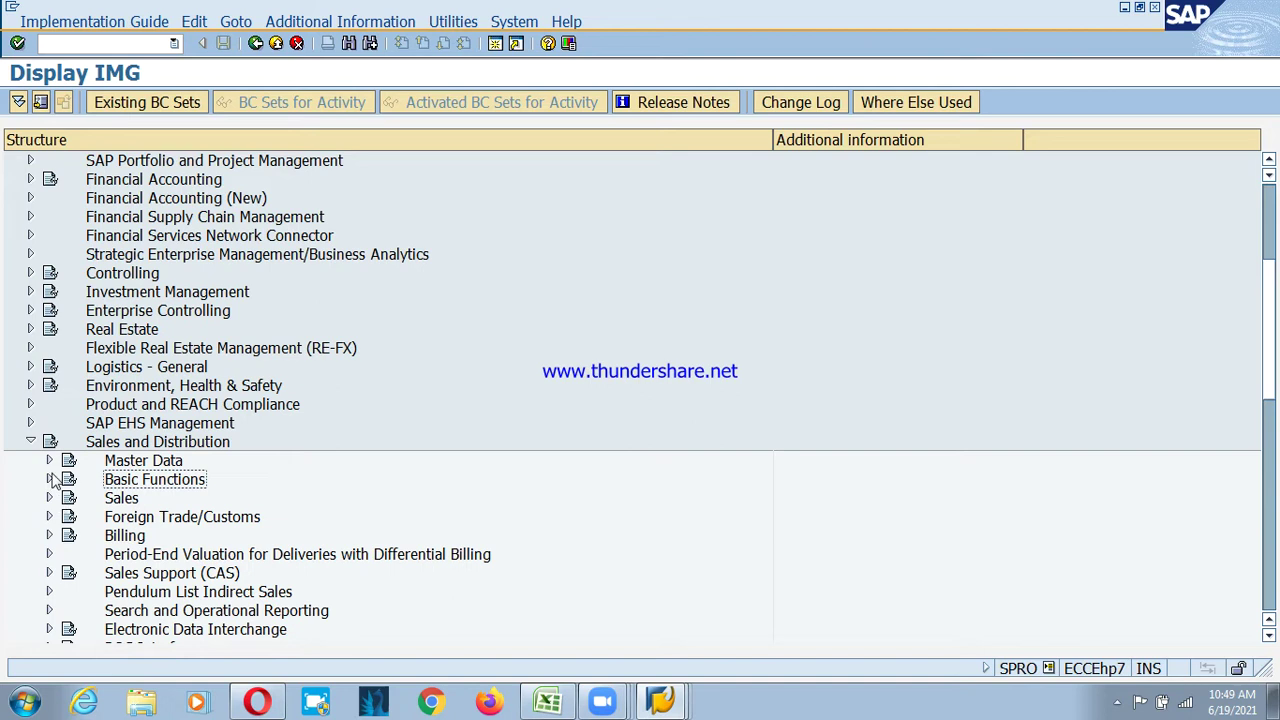
click(48, 480)
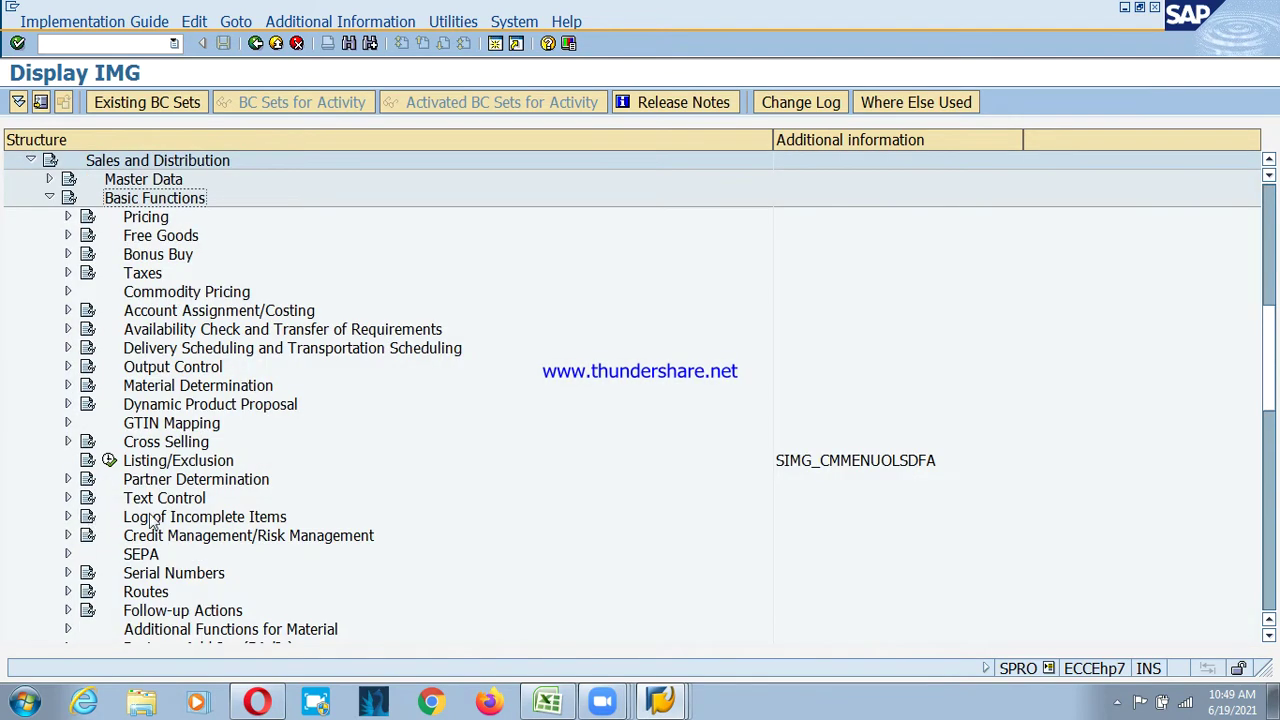
- Expand Pricing and its Pricing Control node, and select the Define And Assign Pricing Procedures activity
click(198, 314)
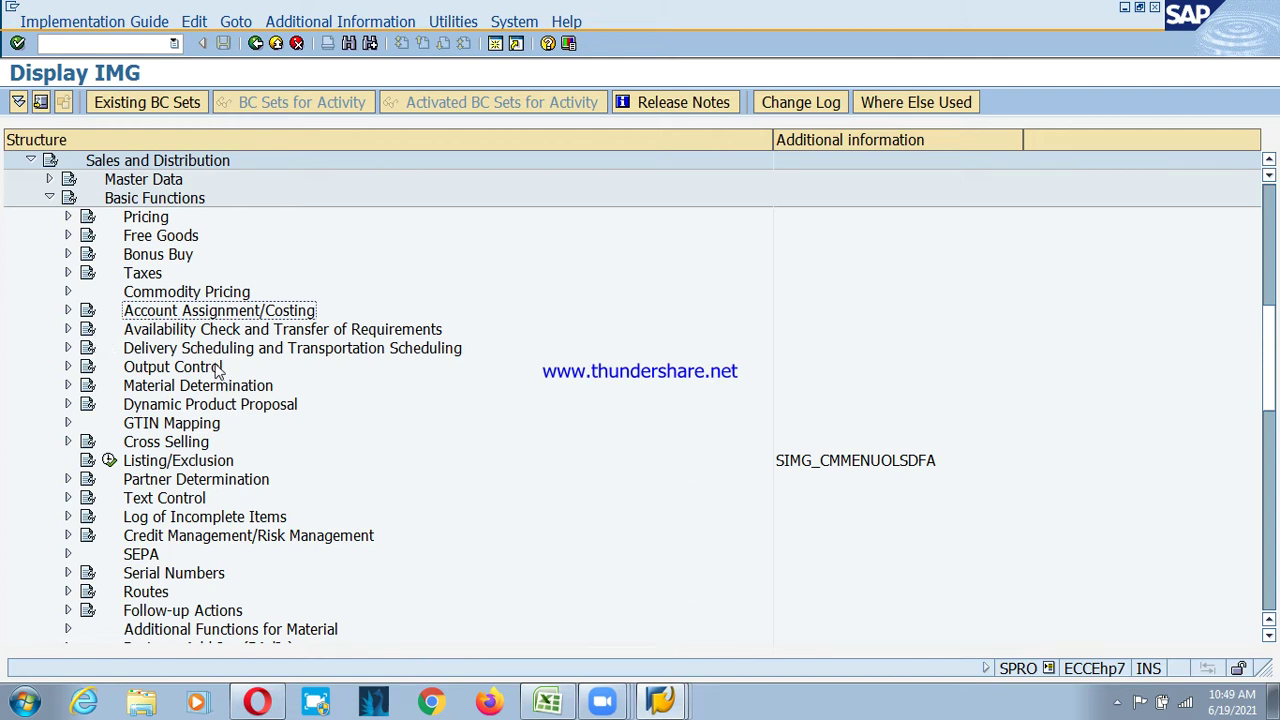
click(152, 222)
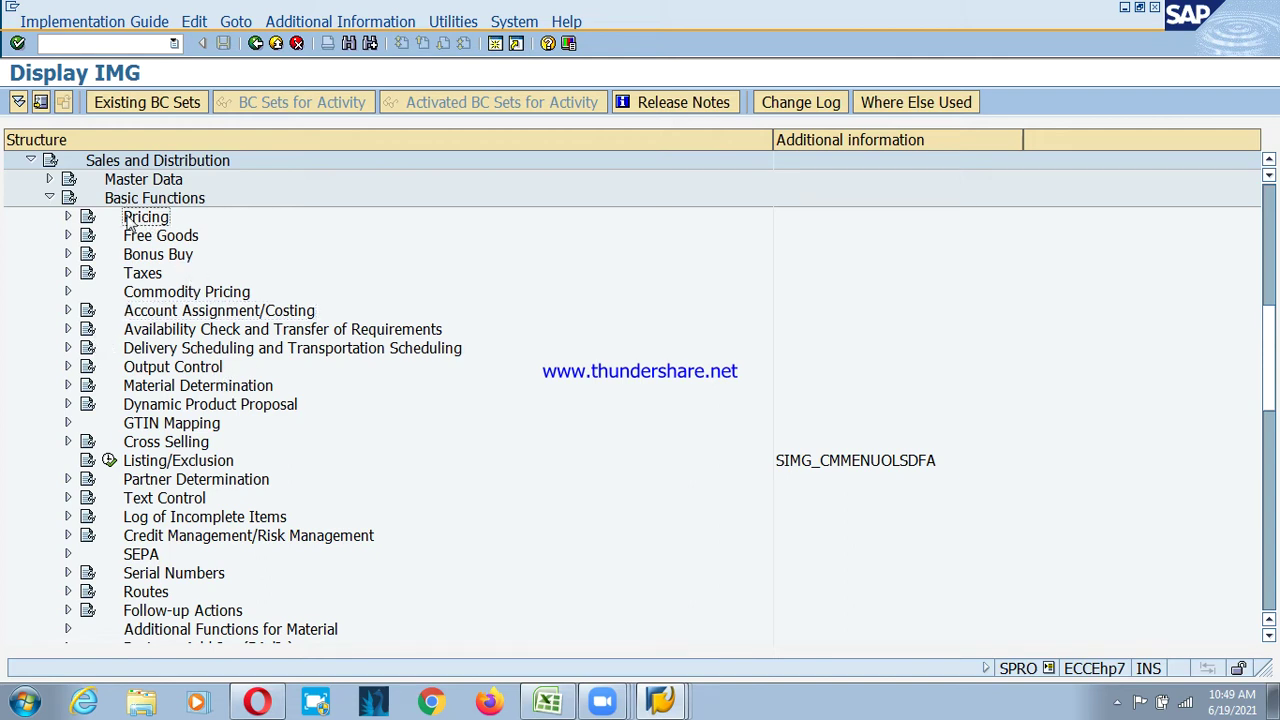
click(68, 218)
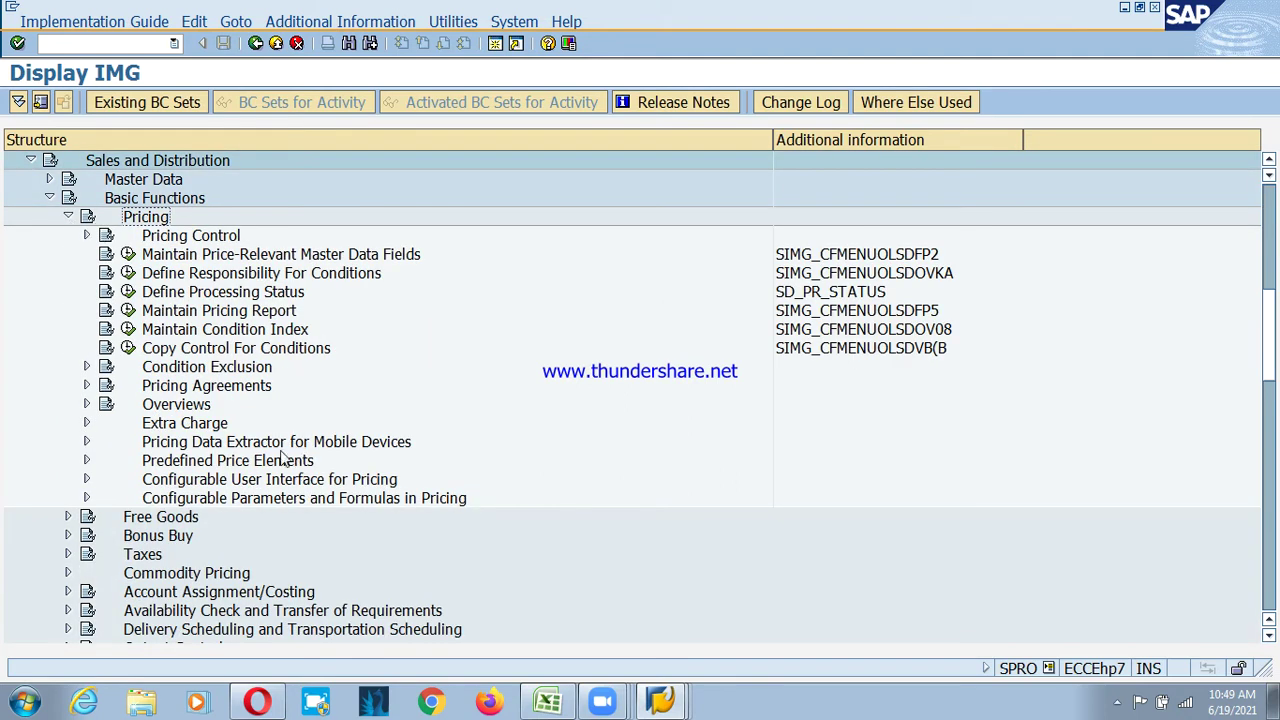
click(178, 240)
click(86, 235)
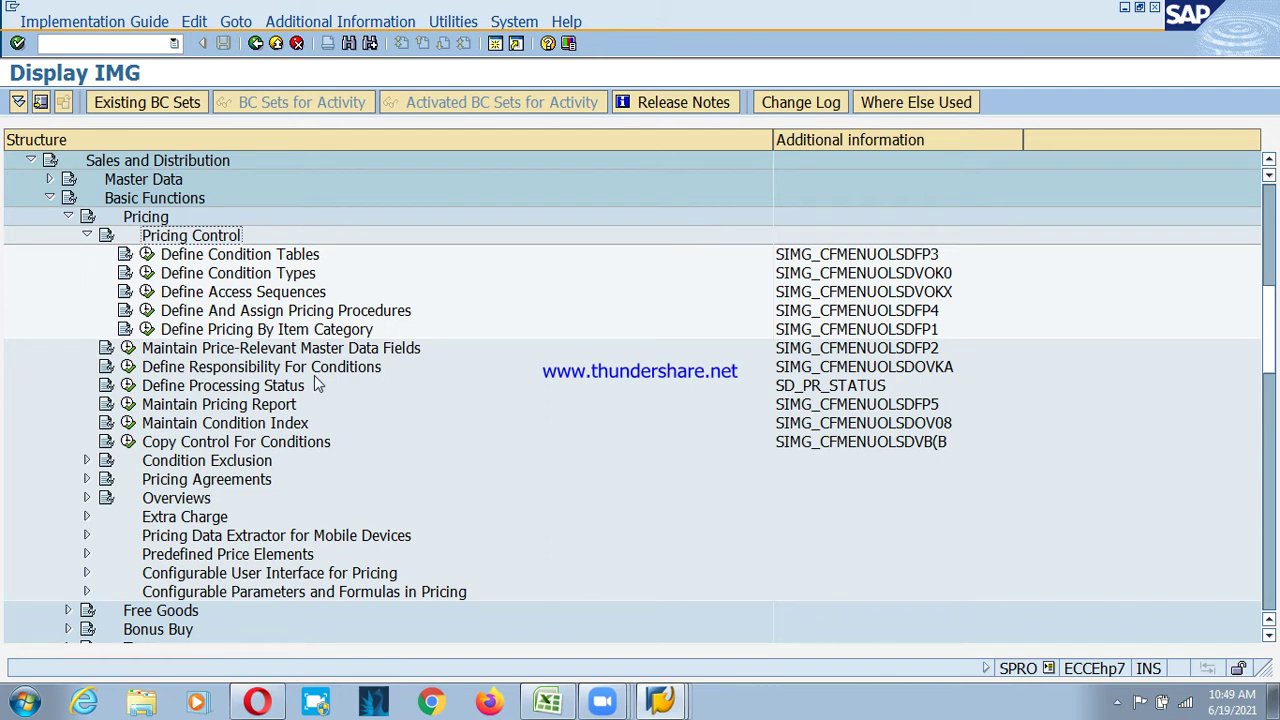
click(190, 314)
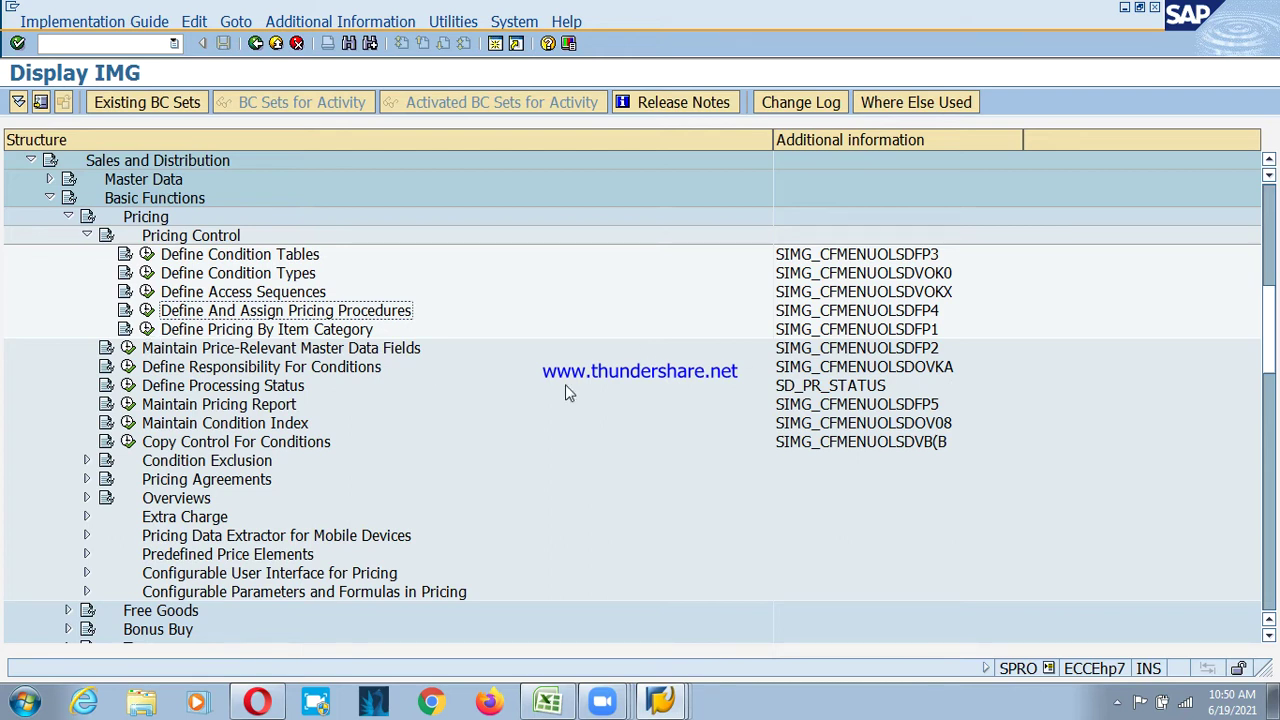
- Open the Maintain pricing procedures activity under Define And Assign Pricing Procedures
double_click(153, 310)
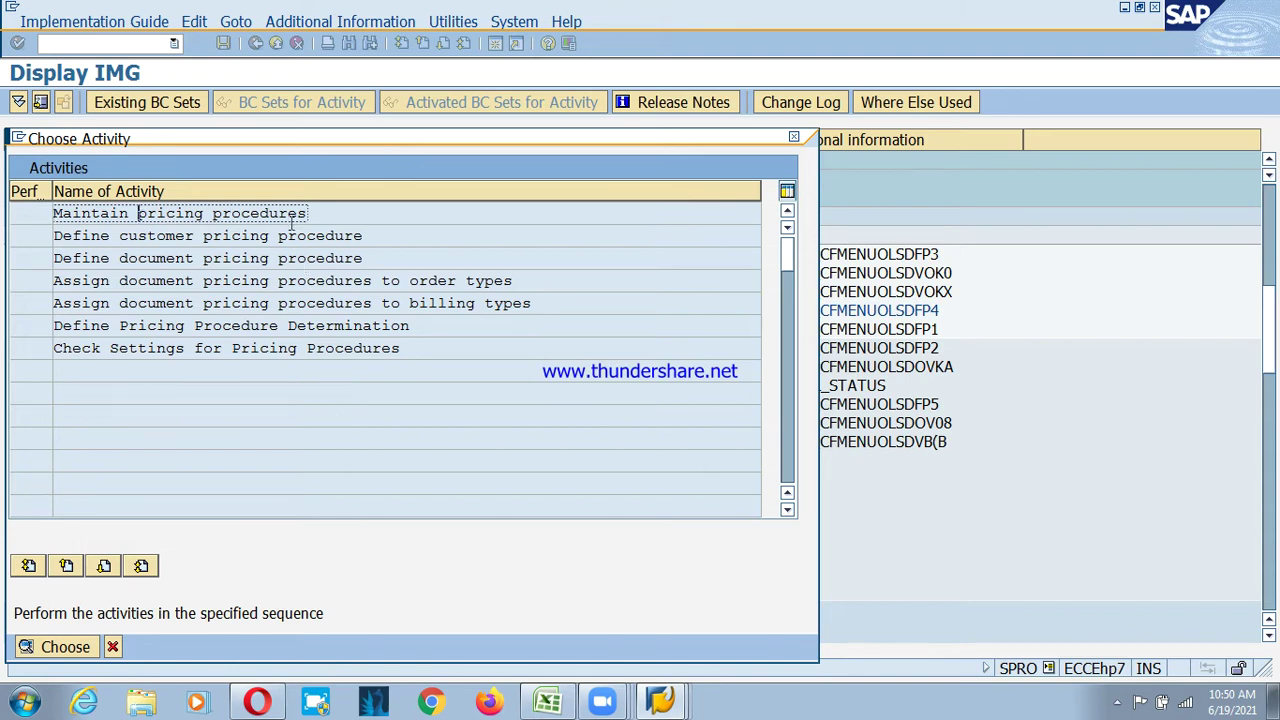
drag(314, 216, 62, 230)
drag(66, 237, 56, 235)
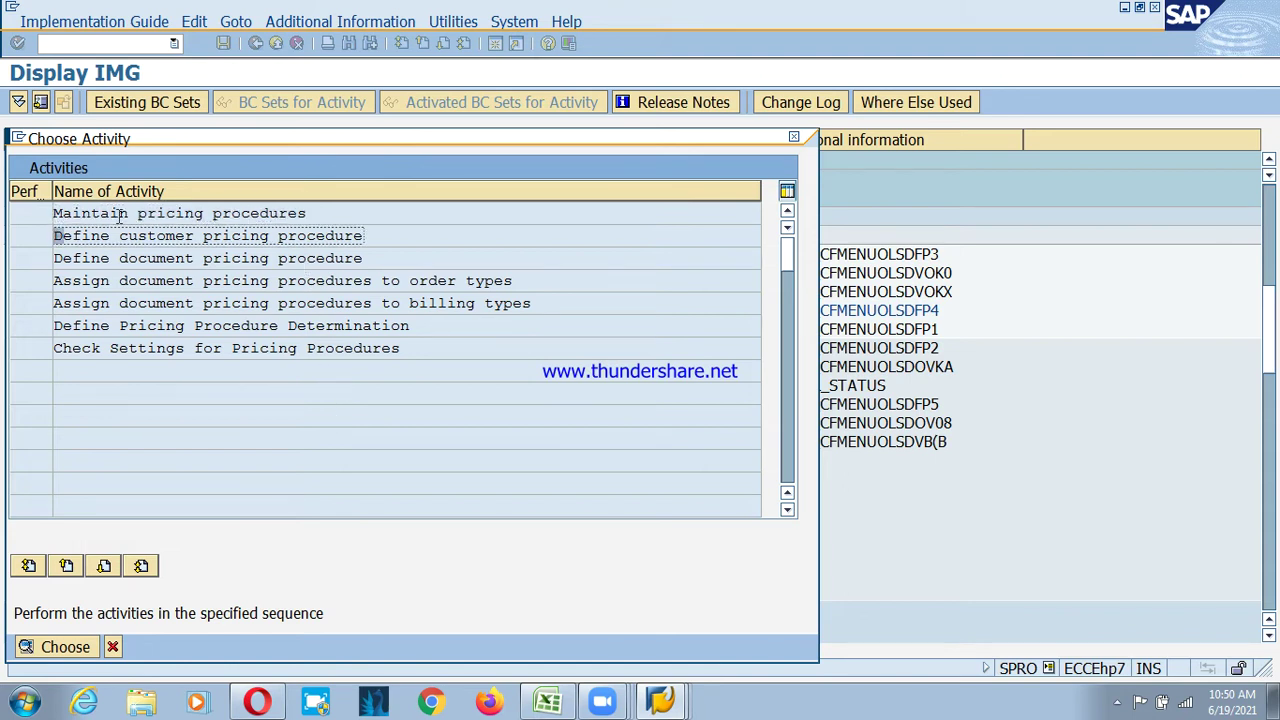
double_click(163, 237)
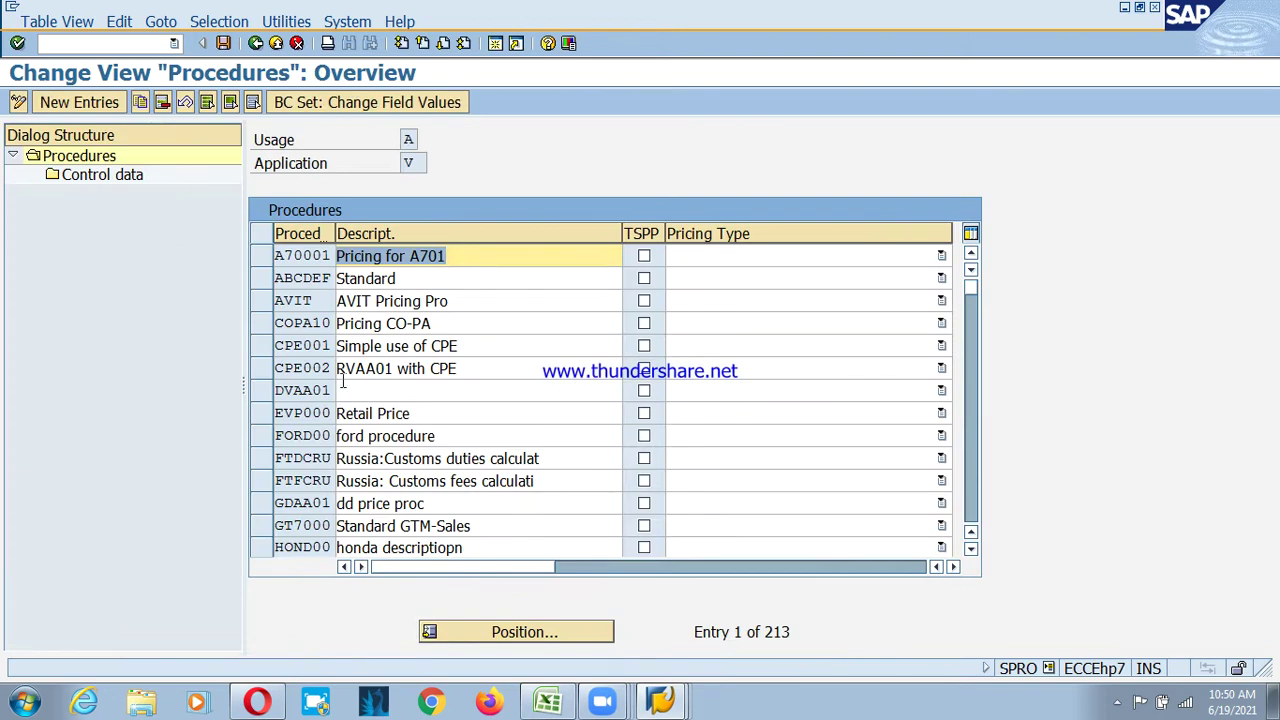
- Locate the standard pricing procedure RVAA01 in the procedures overview and start a copy of it
scroll(361, 428, down, 5)
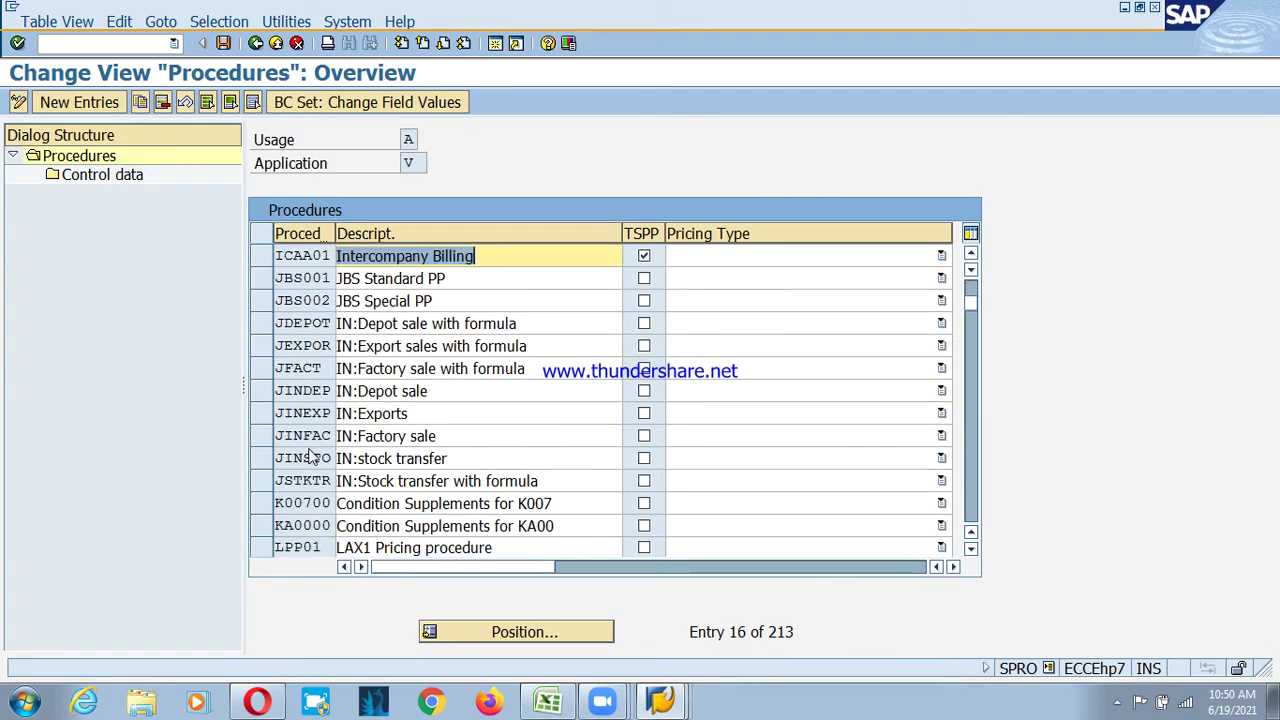
scroll(312, 460, down, 2)
scroll(312, 462, down, 2)
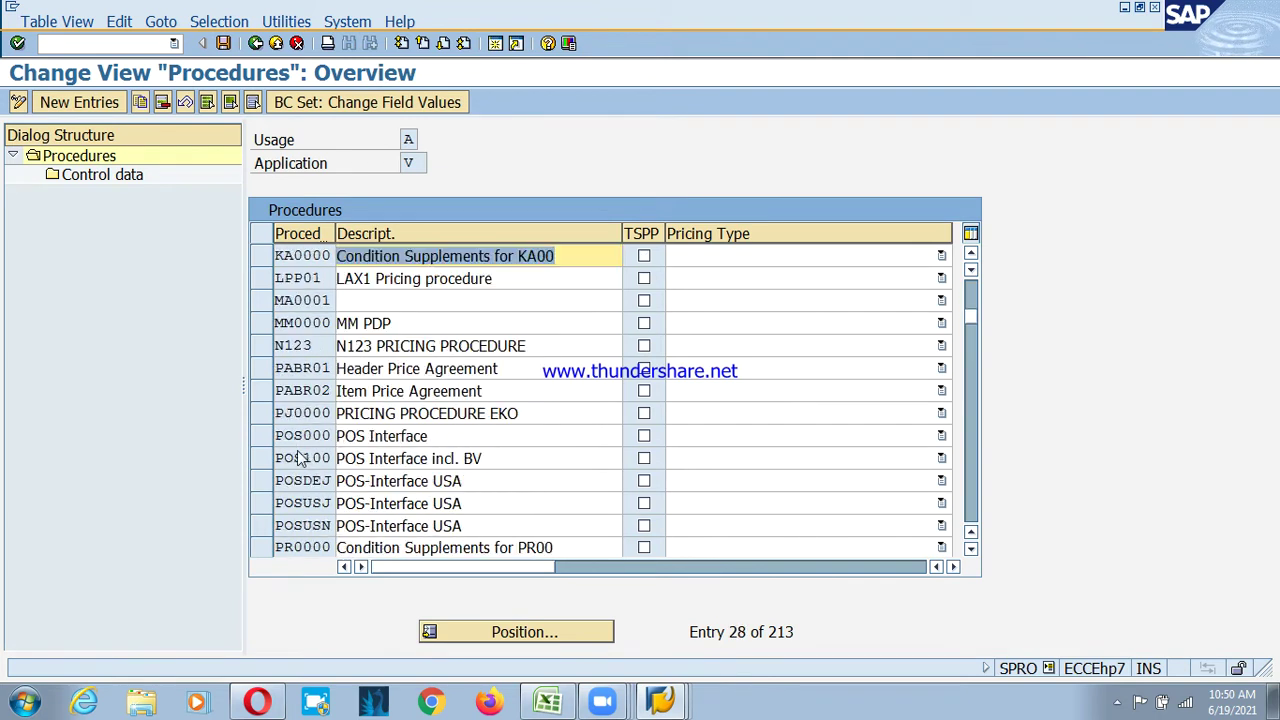
scroll(333, 482, down, 2)
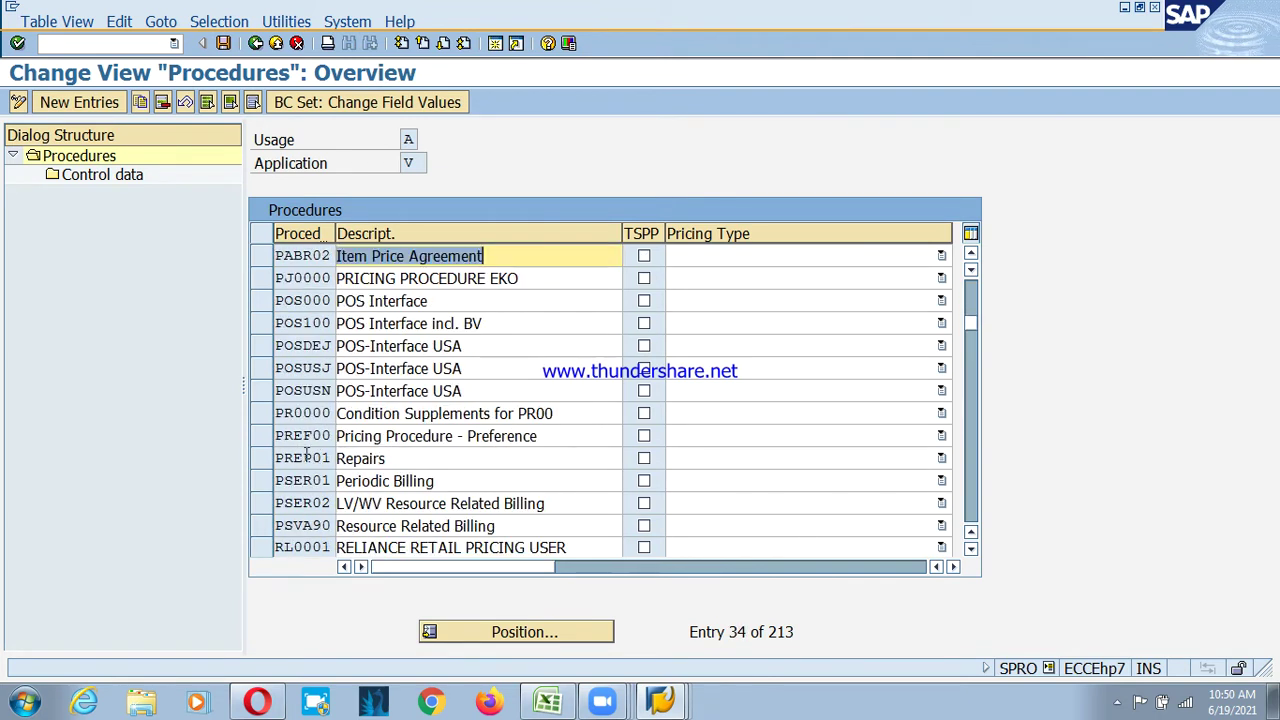
scroll(310, 460, down, 1)
scroll(310, 460, down, 1)
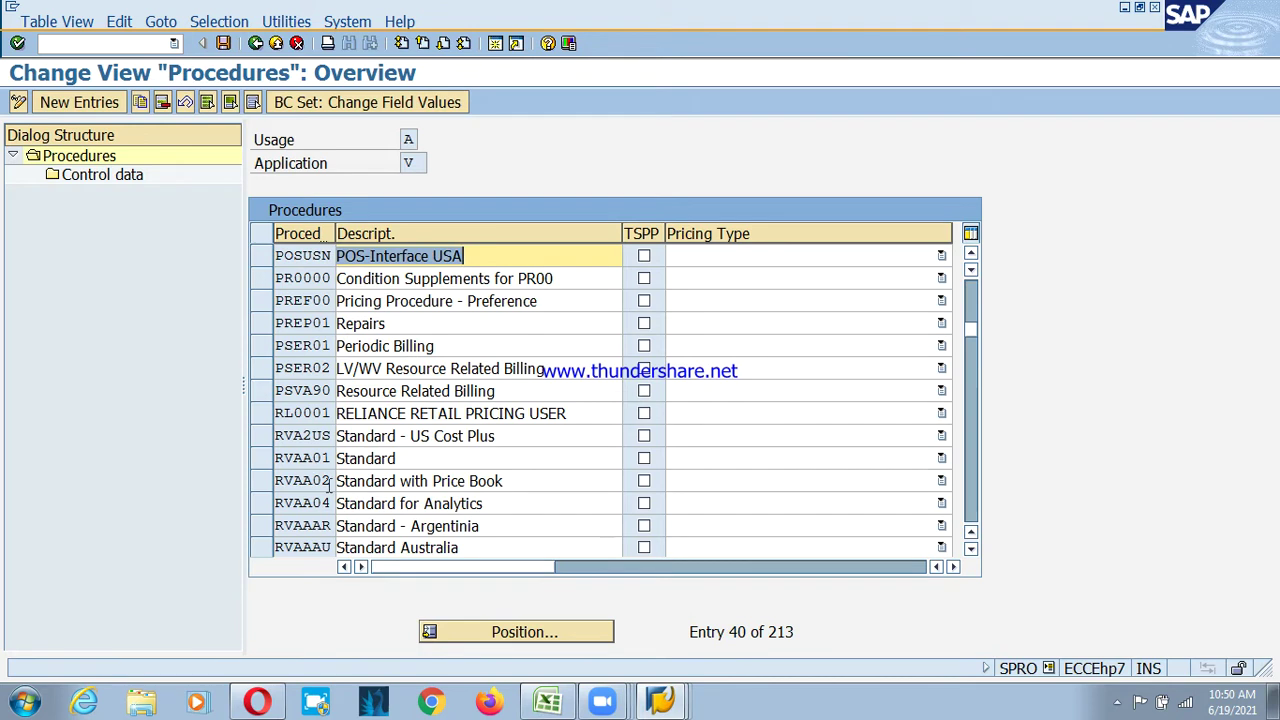
click(265, 460)
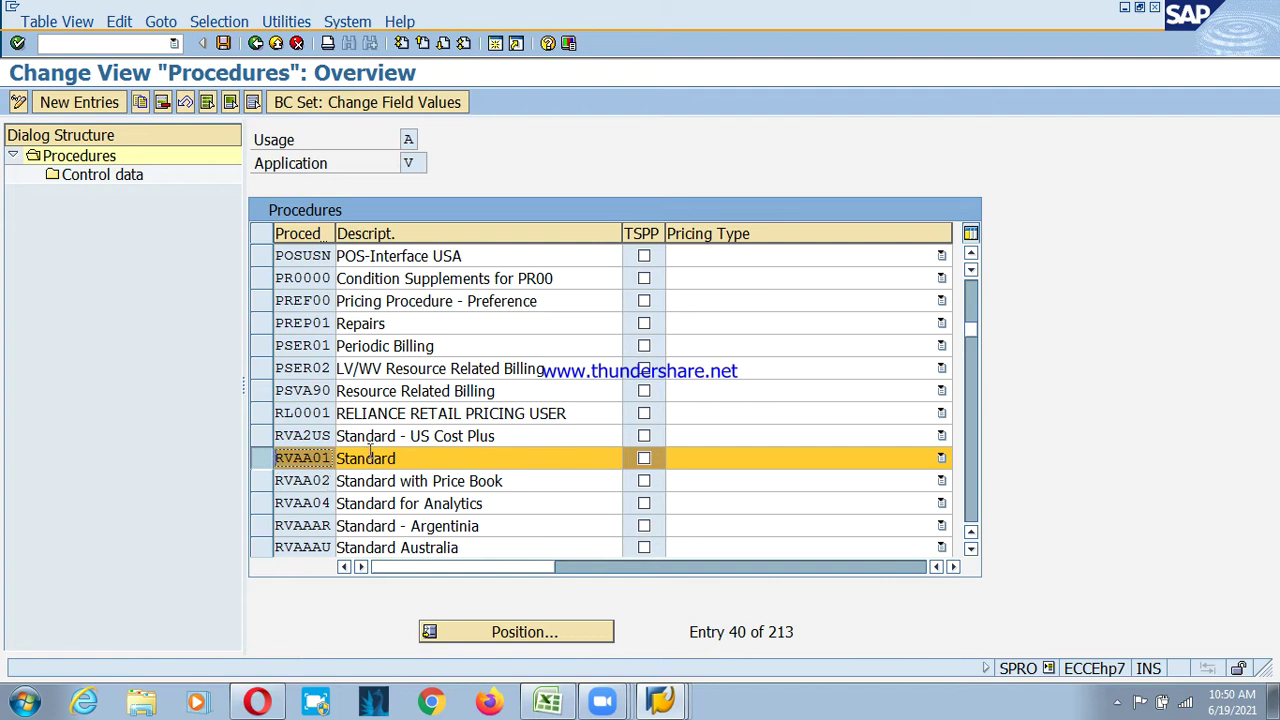
click(139, 103)
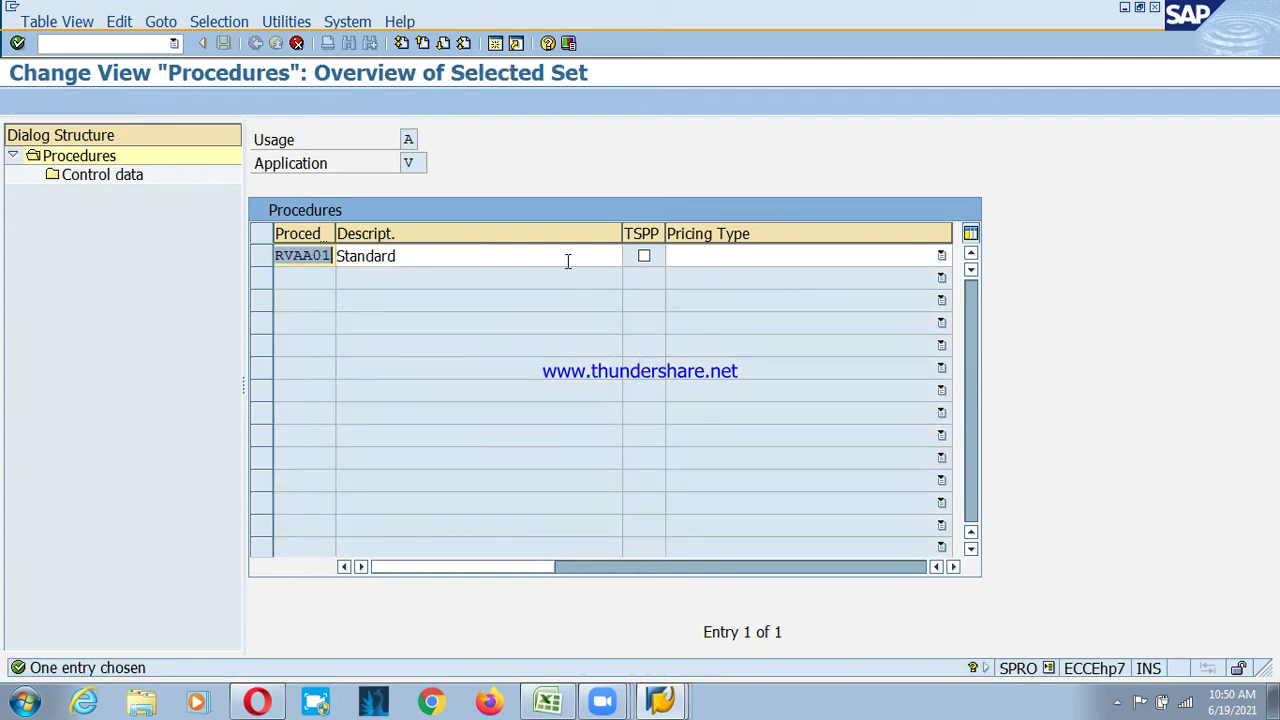
- Name the copied procedure PSDPR and give it the description "SD Pricing Procedure-PSD"
key(Delete)
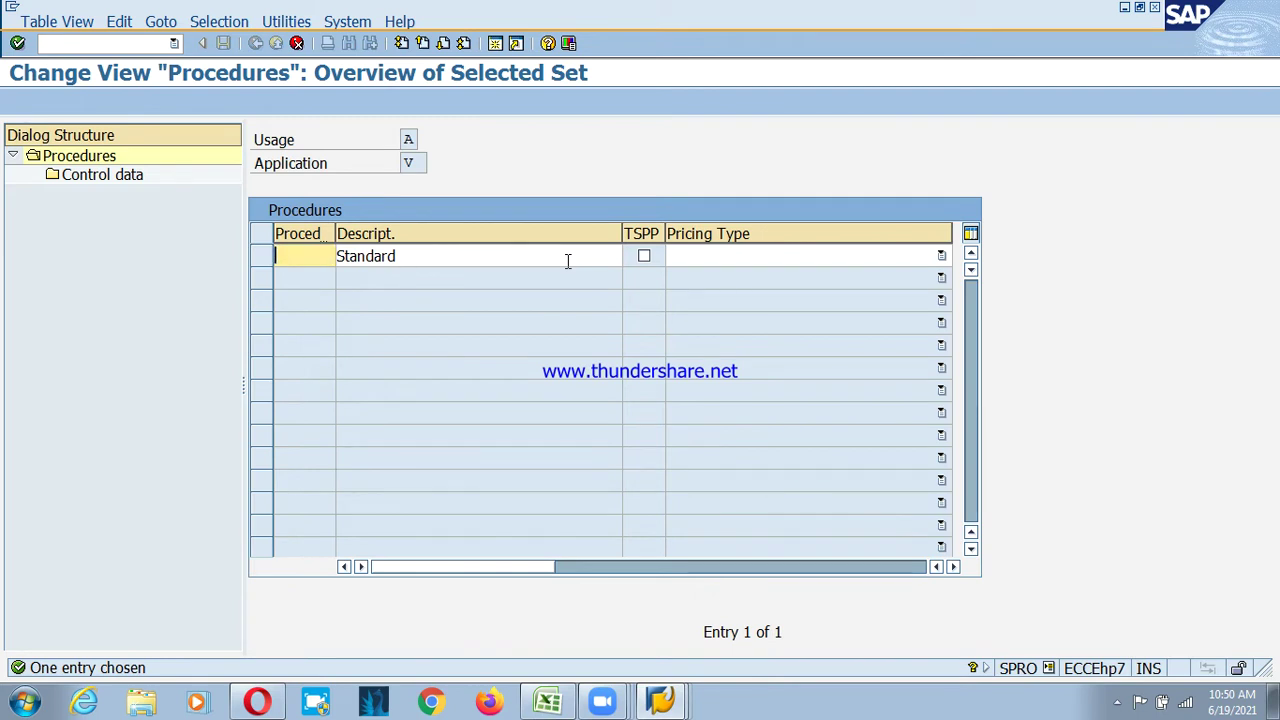
text(PSD)
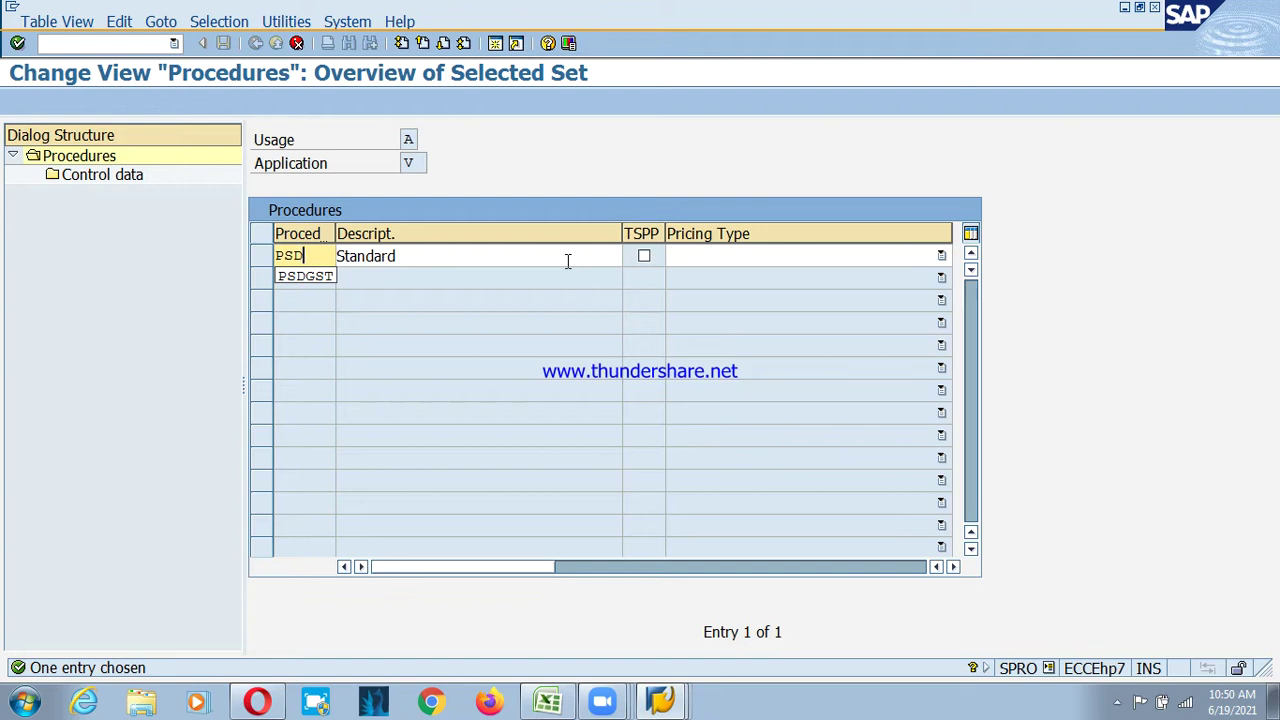
text(PR)
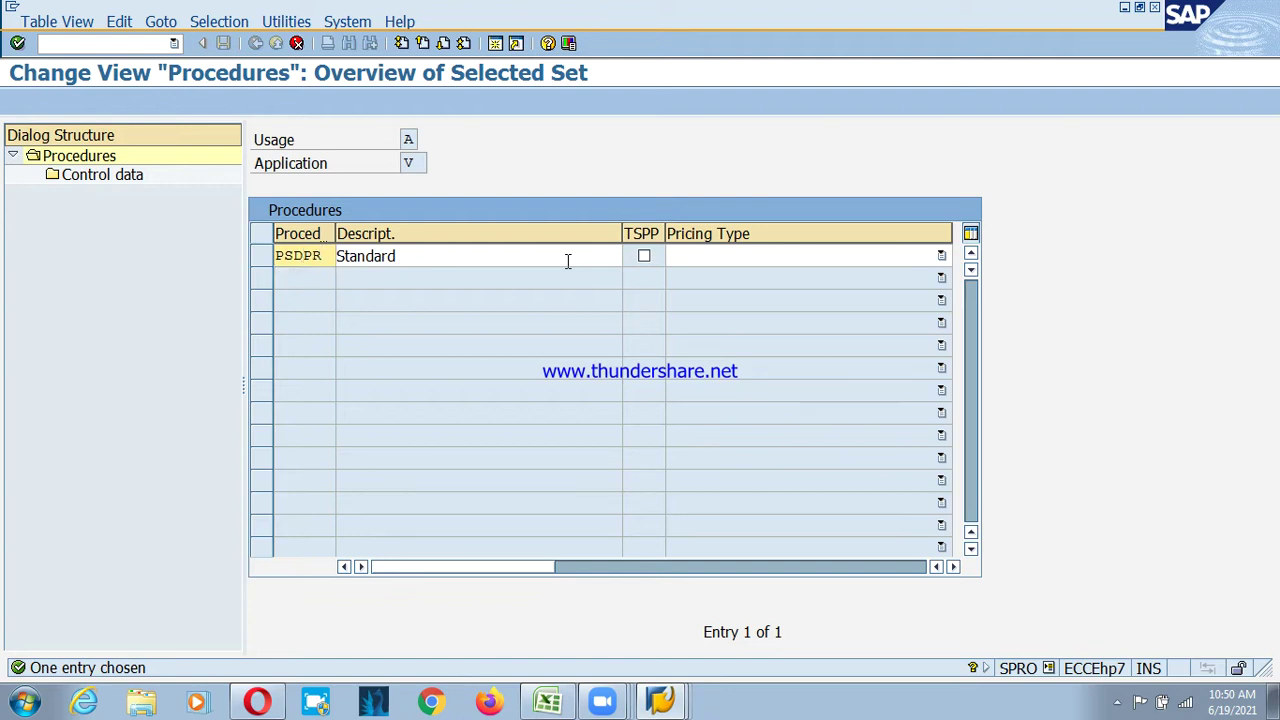
key(Tab)
key(Delete)
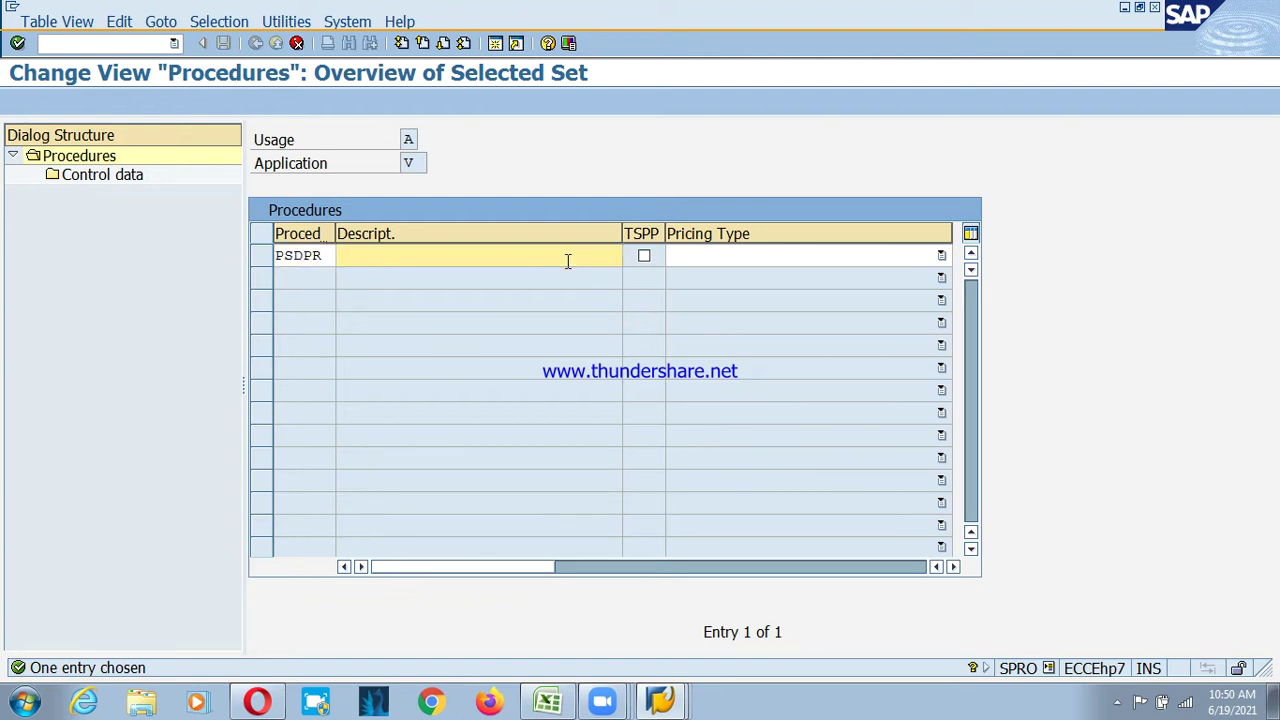
text(SD)
key(Down)
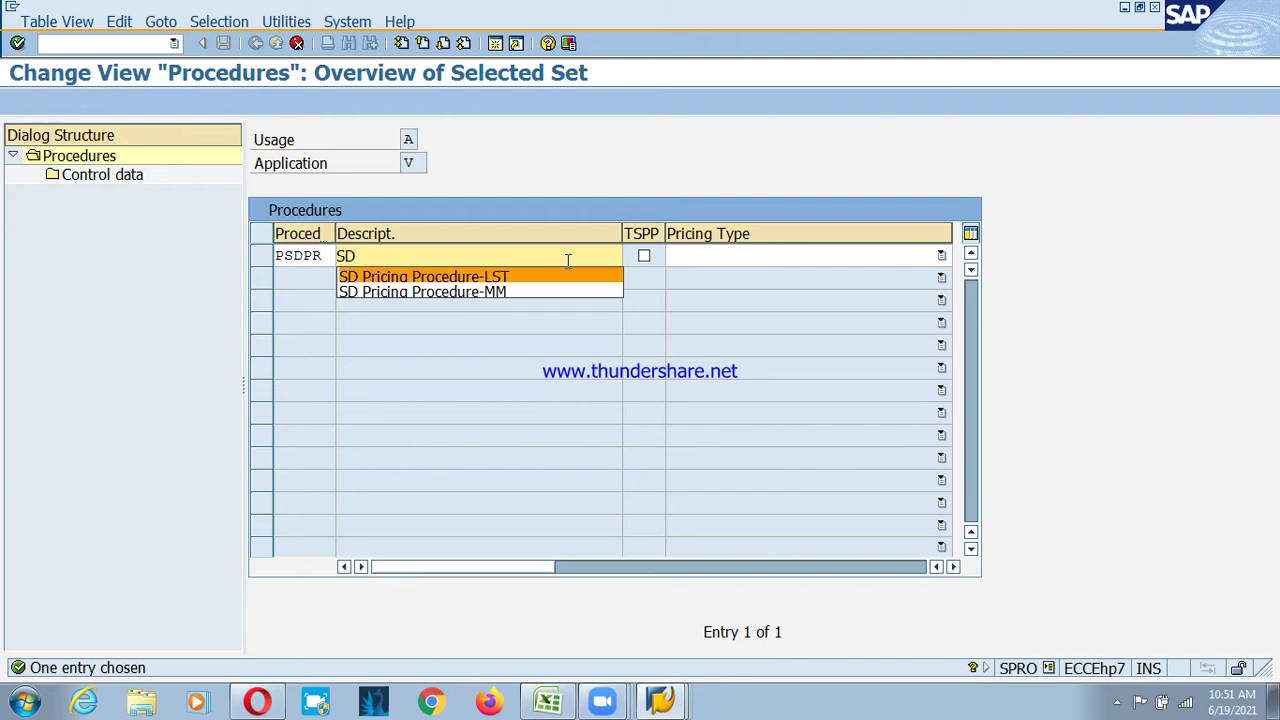
key(Return)
key(BackSpace)
key(BackSpace)
key(BackSpace)
text(PSD)
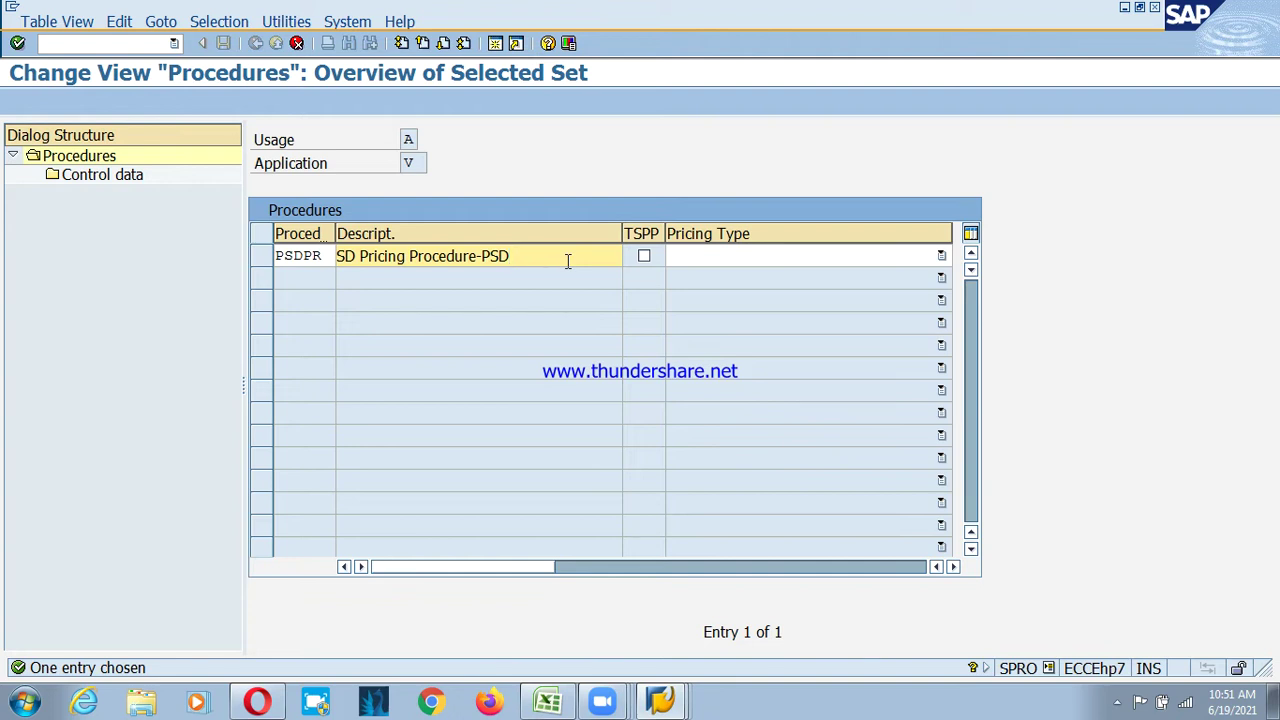
- Copy the PSDPR entry with all its dependent entries and save the new procedure
key(Return)
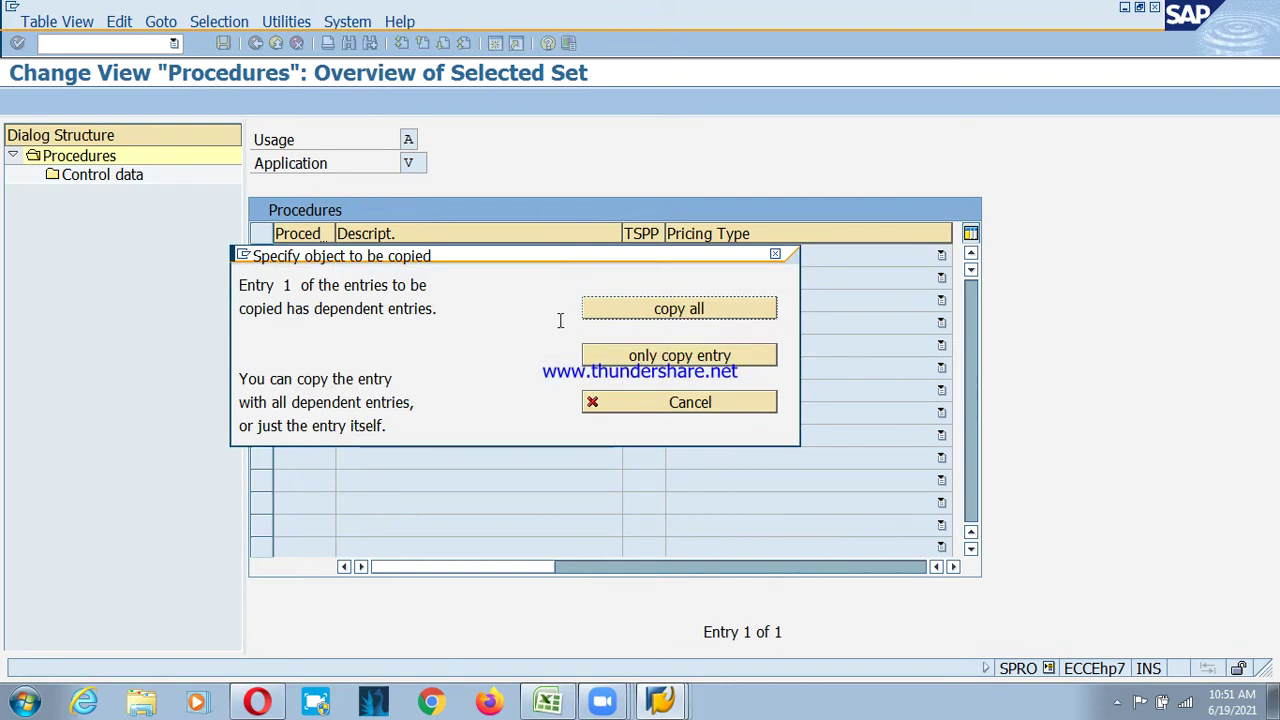
click(686, 313)
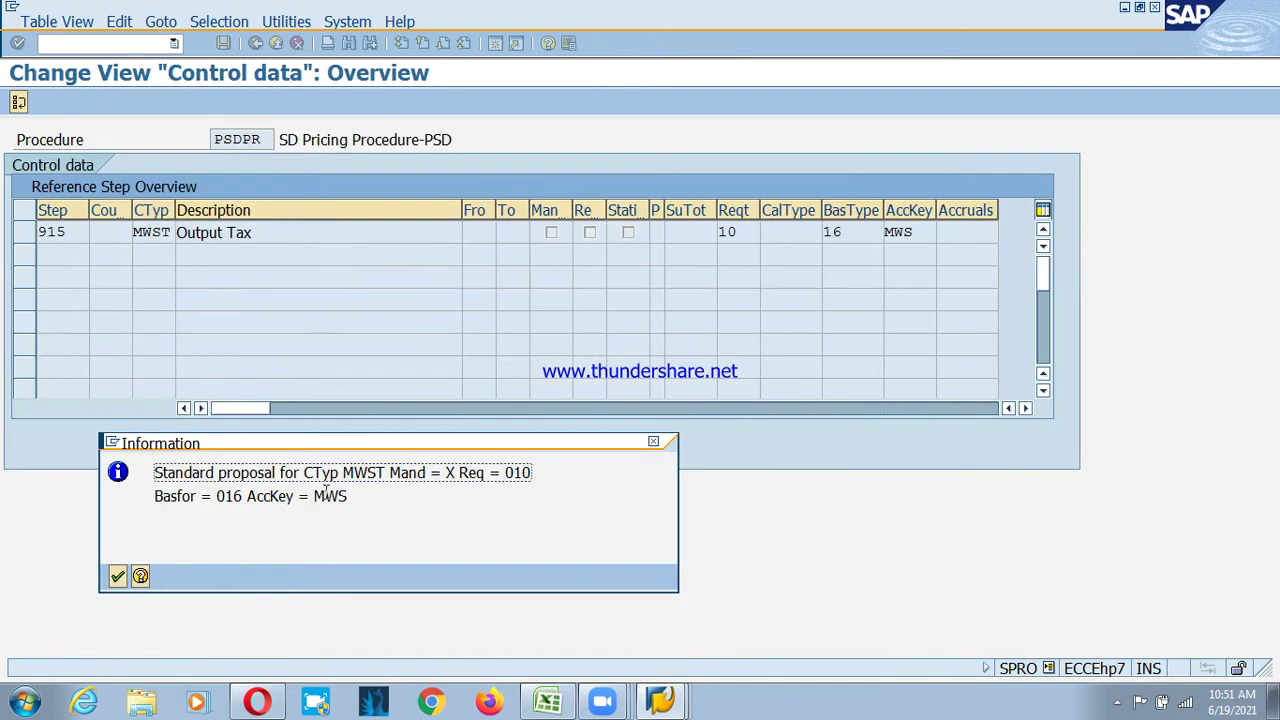
click(117, 576)
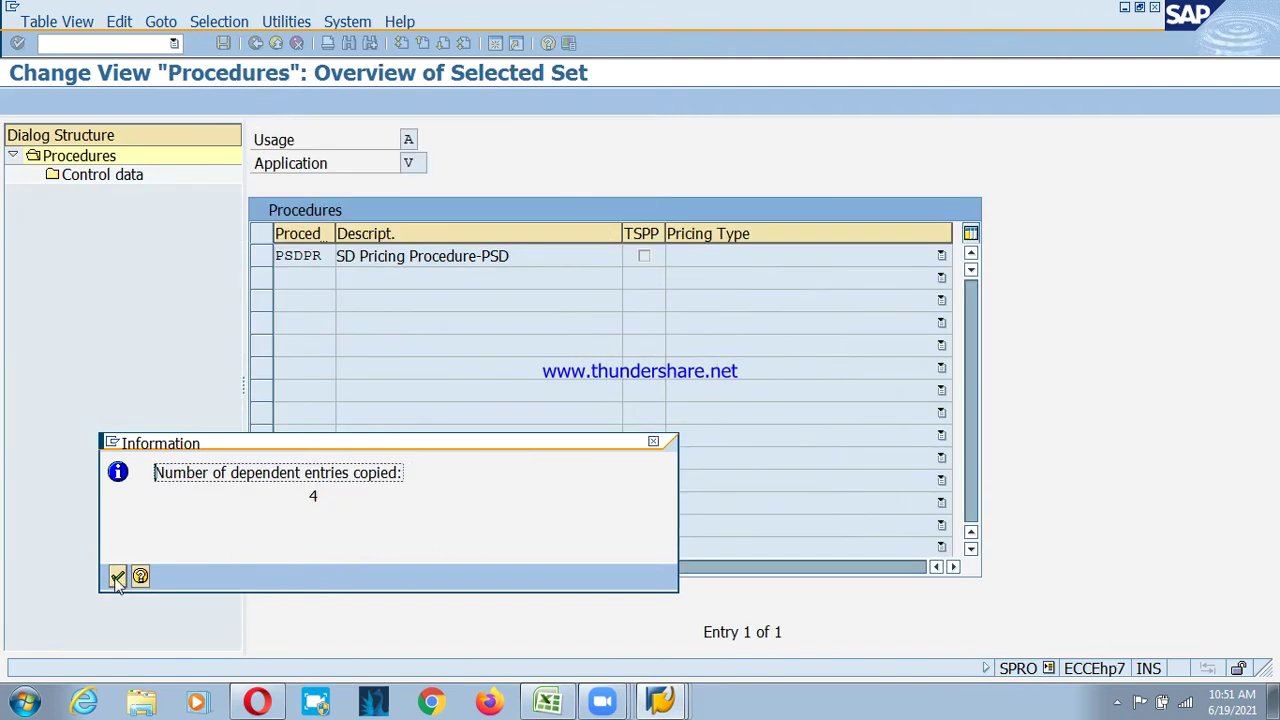
click(117, 576)
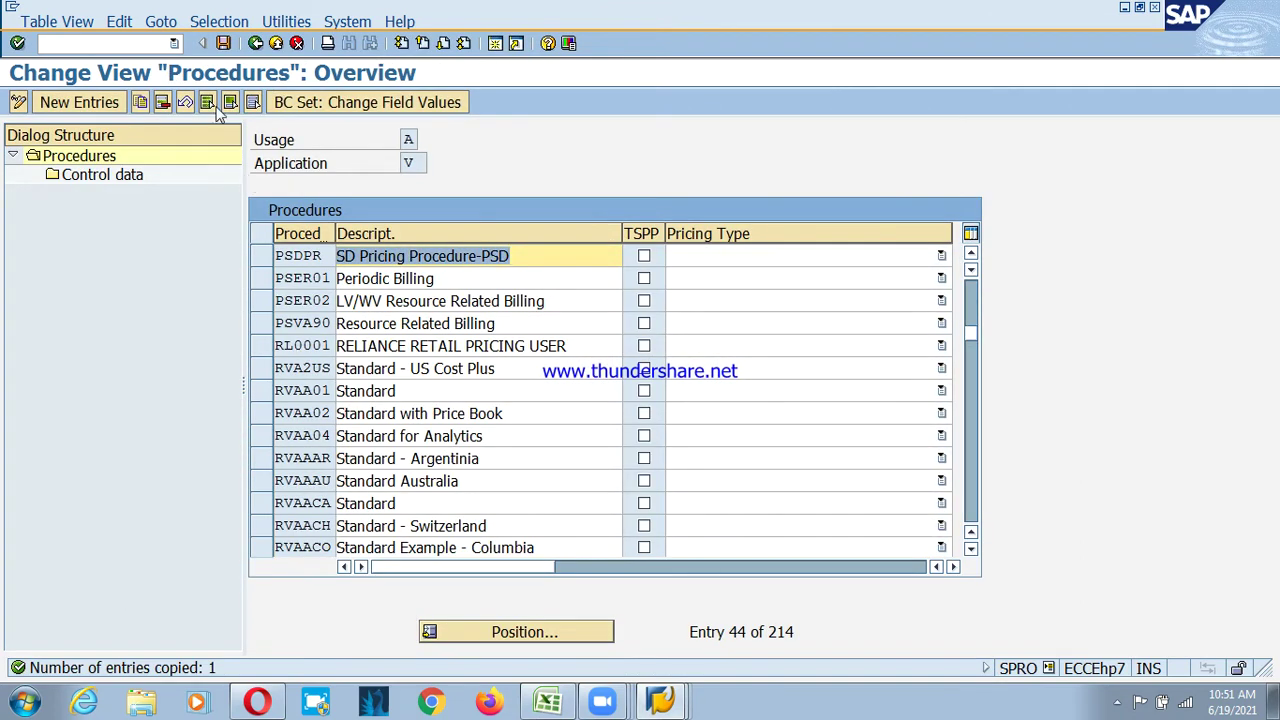
click(223, 43)
click(66, 319)
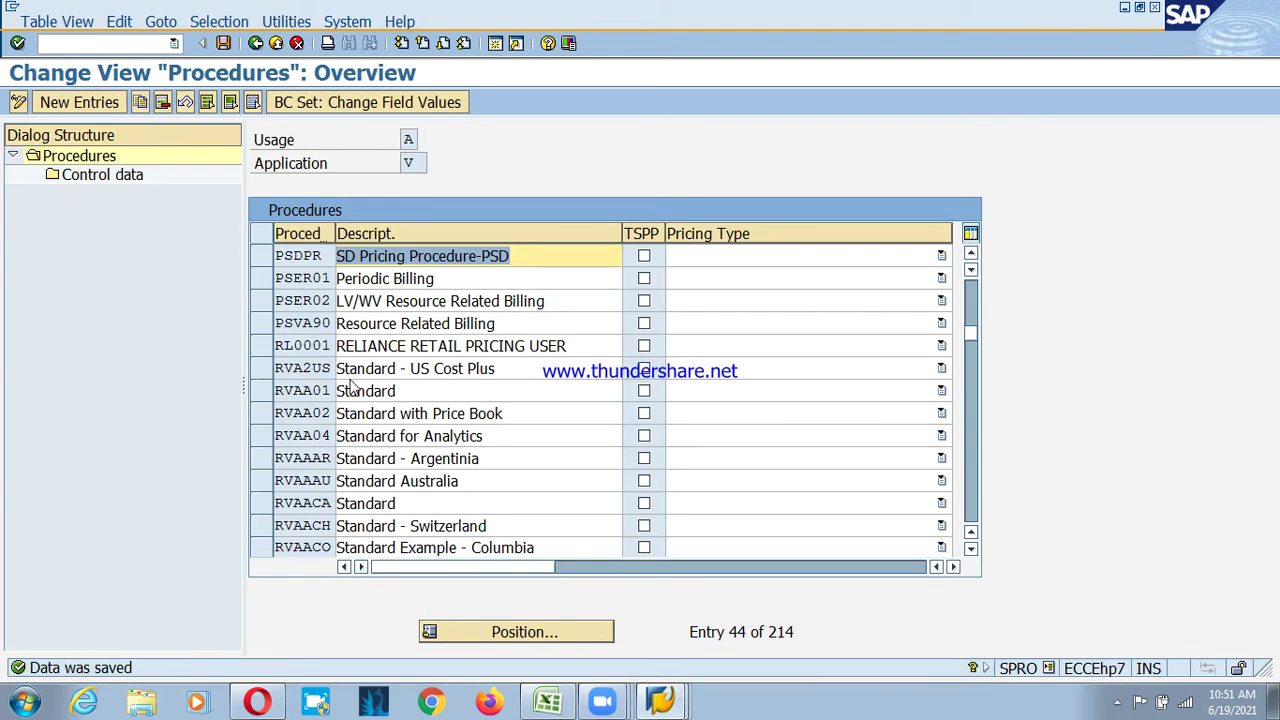
- Examine the control data of pricing procedure PSDPR and return to the procedures overview
click(261, 256)
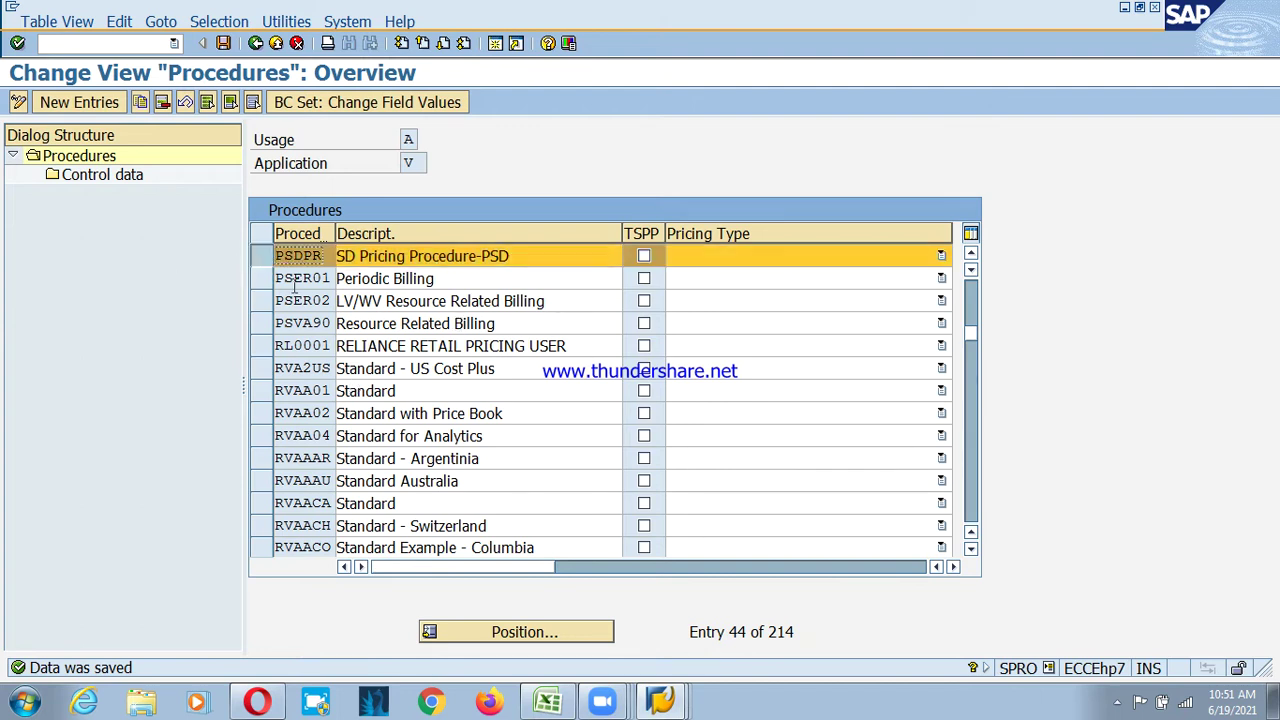
double_click(100, 177)
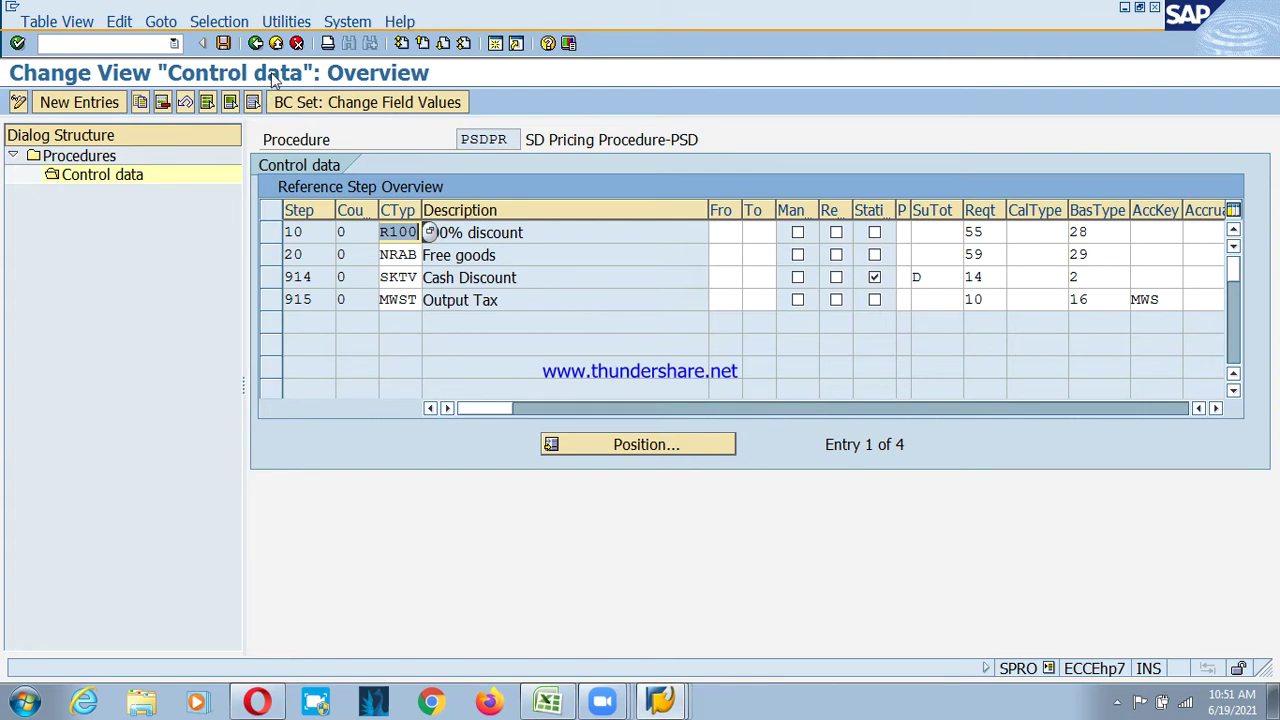
click(256, 45)
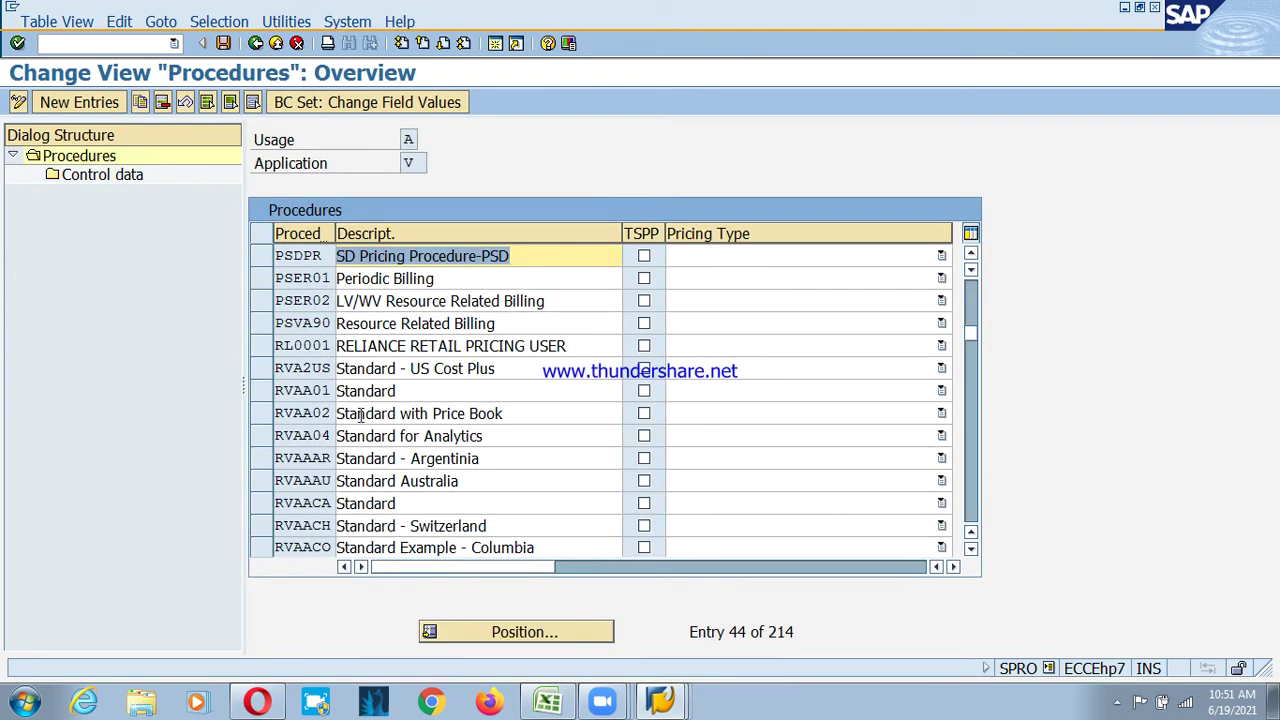
- Review the control data steps of standard procedure RVAACA for comparison and return to the procedures overview
click(261, 256)
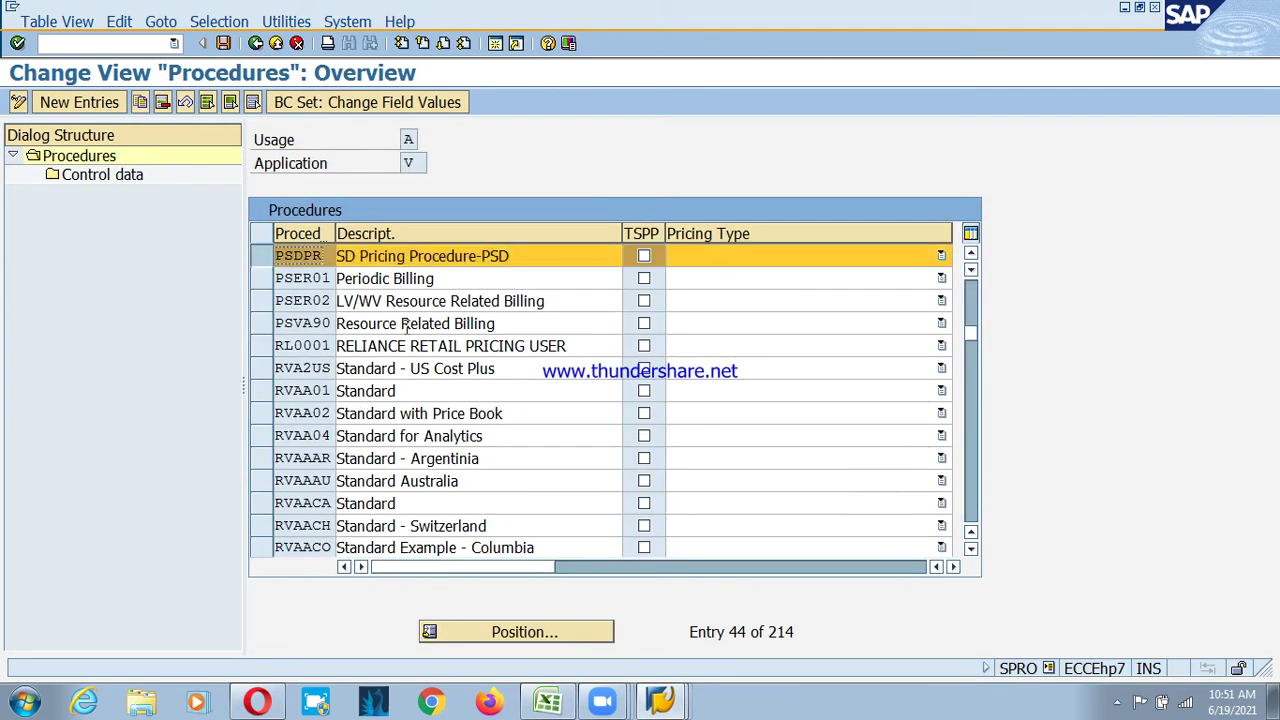
click(257, 256)
click(265, 505)
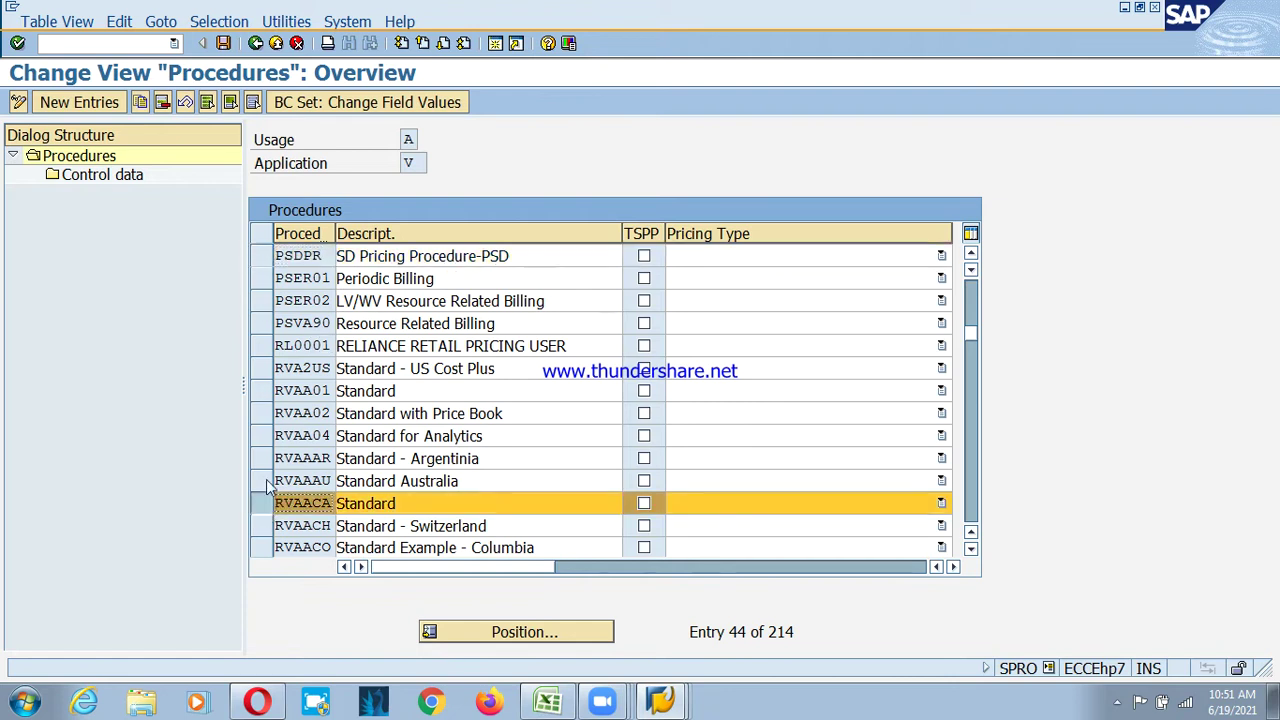
double_click(104, 178)
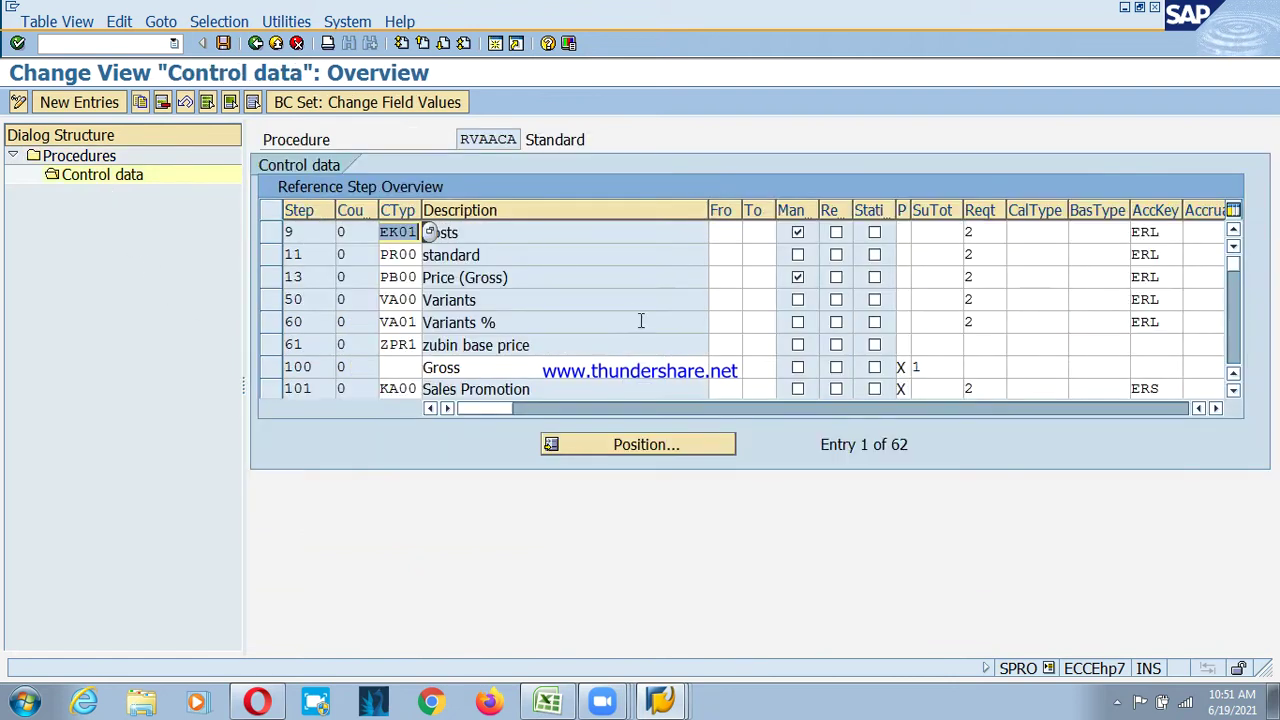
scroll(665, 303, down, 10)
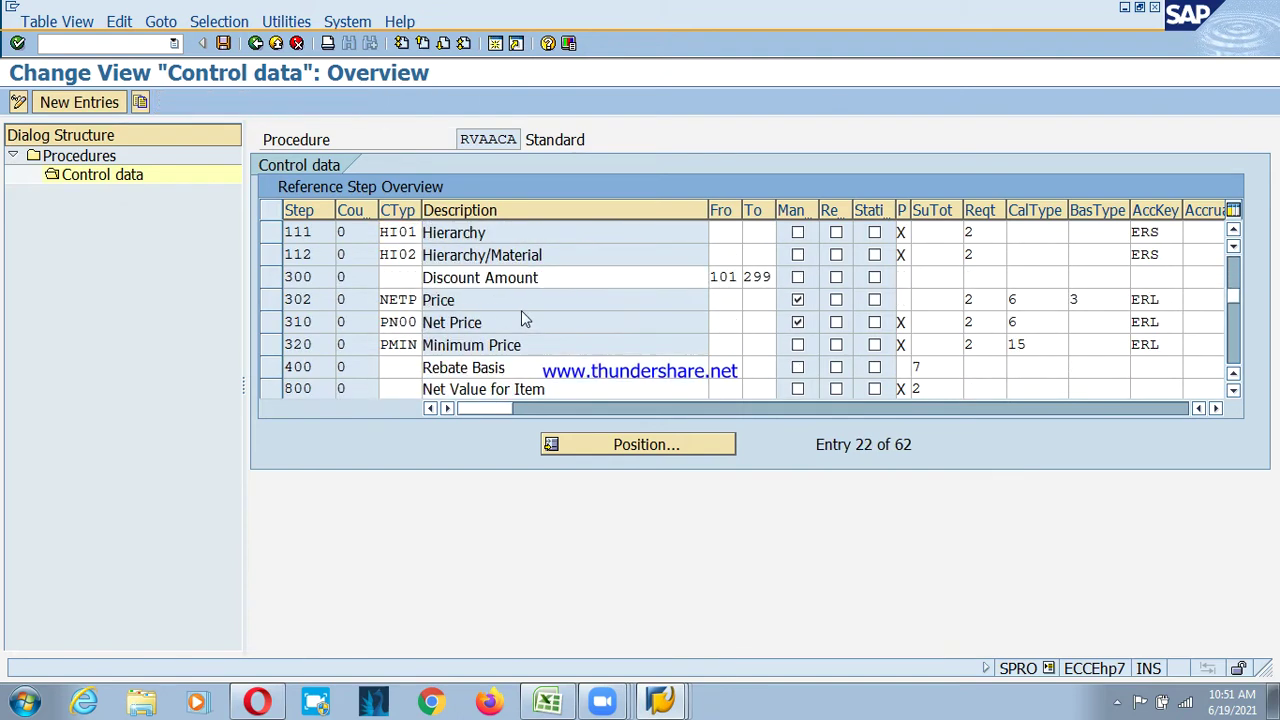
click(255, 43)
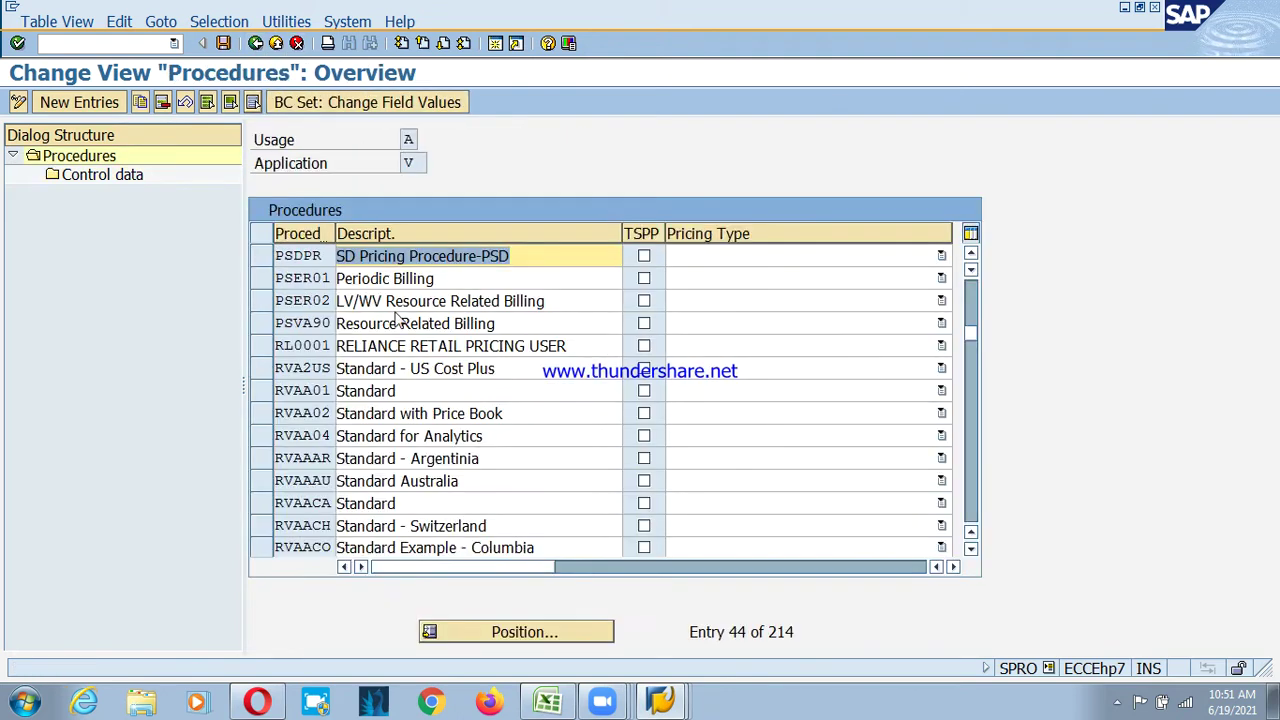
- Delete pricing procedure PSDPR together with its dependent entries and save the deletion
click(261, 258)
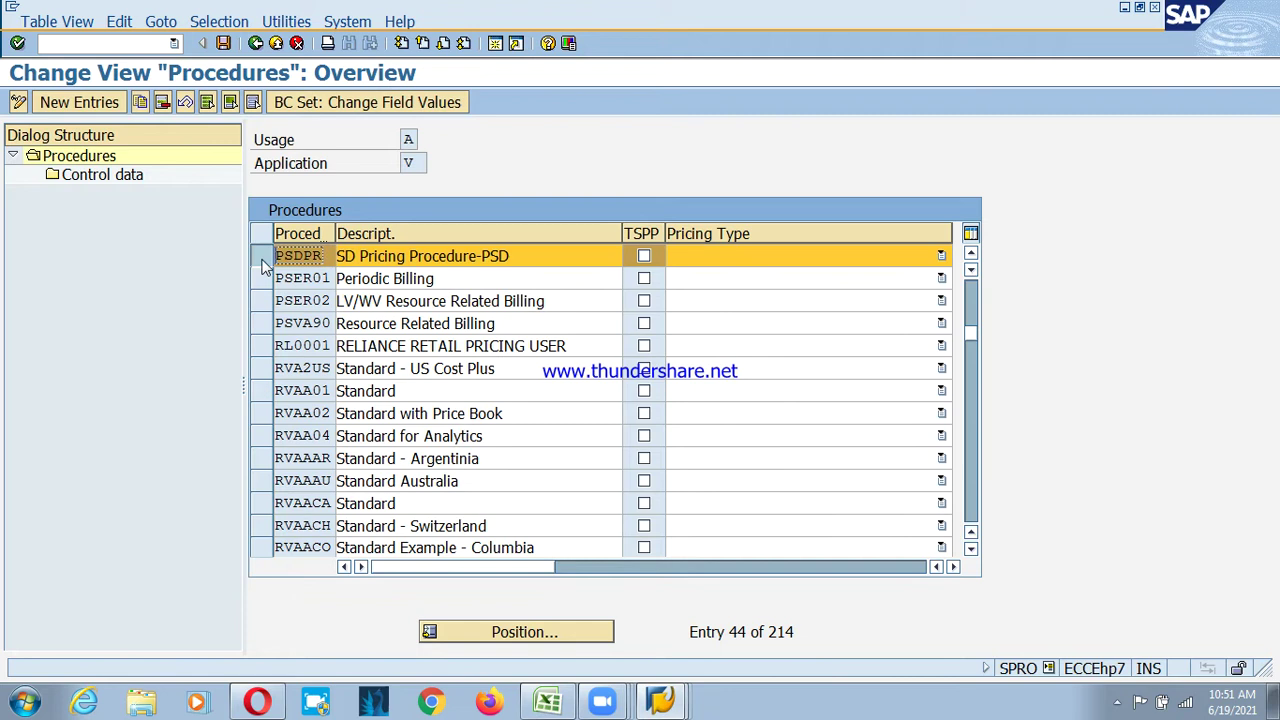
click(162, 104)
click(630, 306)
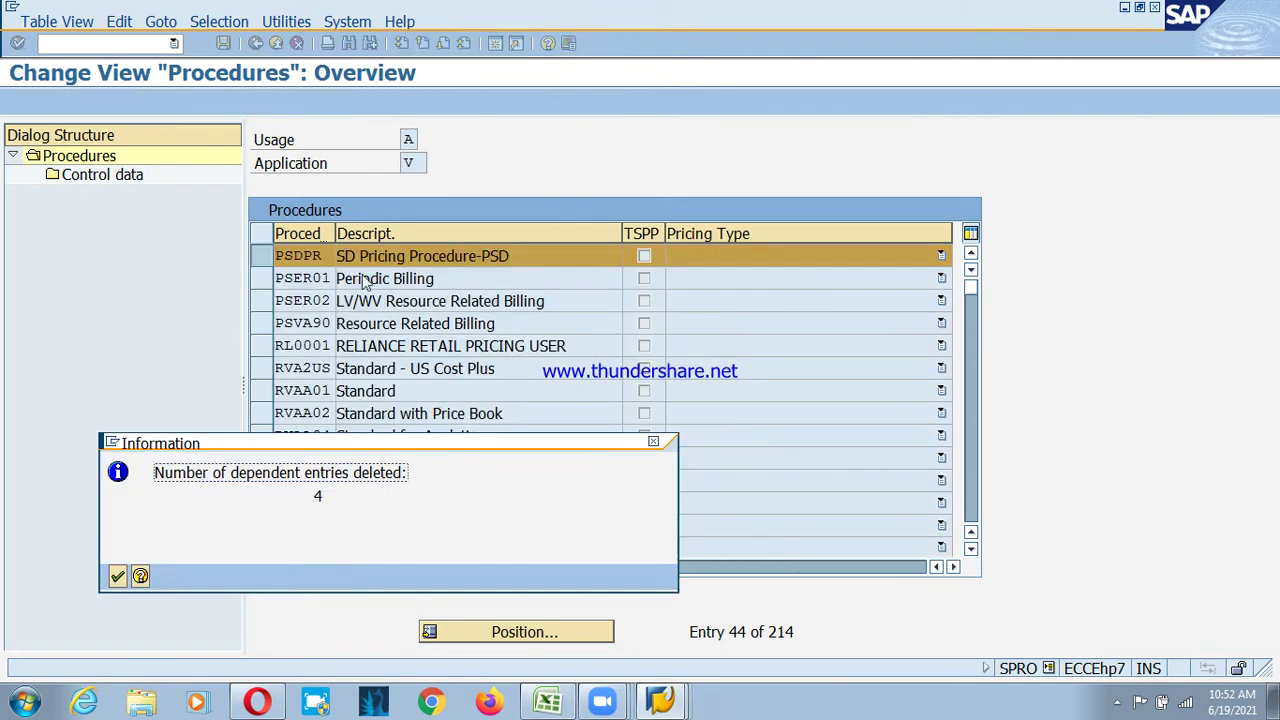
click(117, 576)
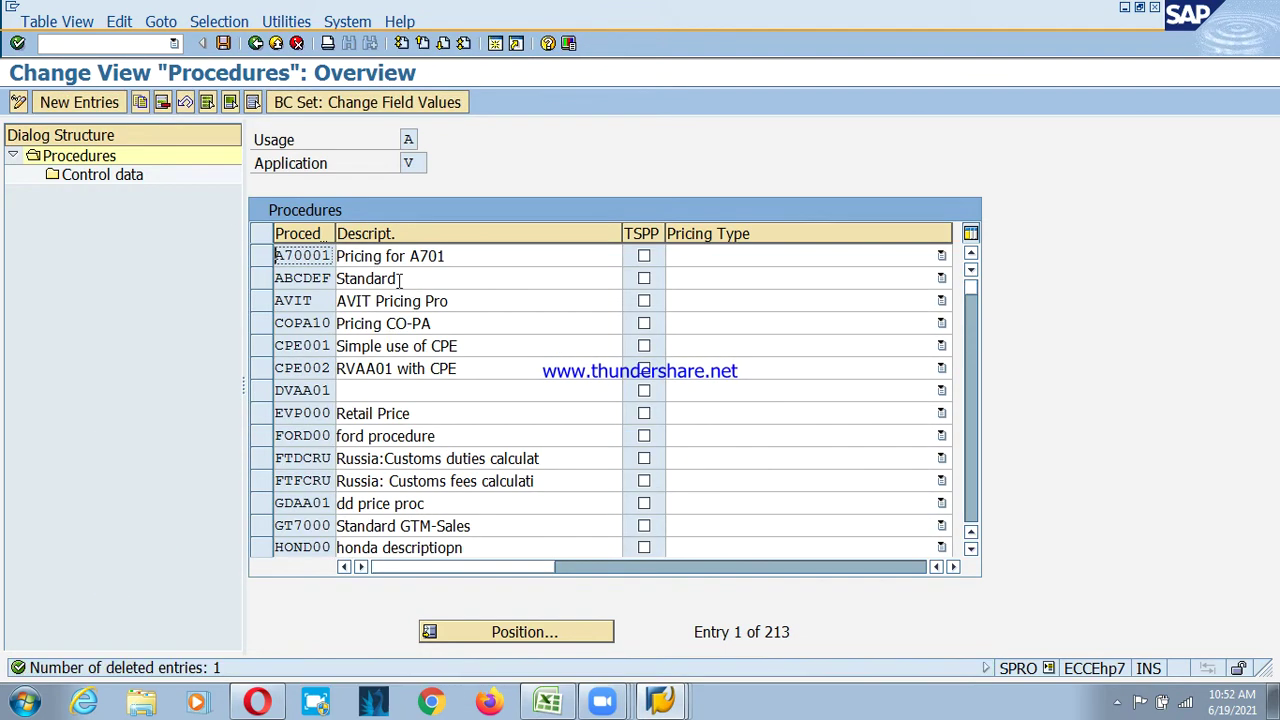
click(223, 43)
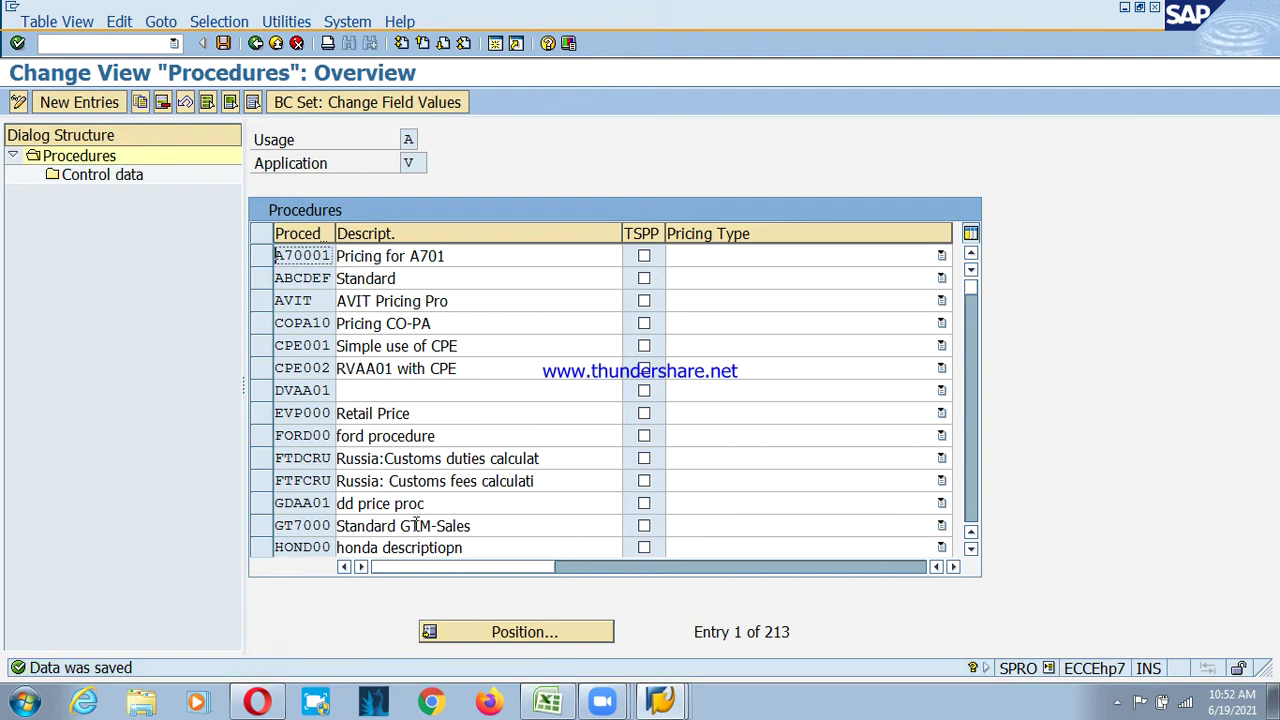
- Review the control data of standard procedure RVAA01 and return to the procedures overview
scroll(369, 496, down, 9)
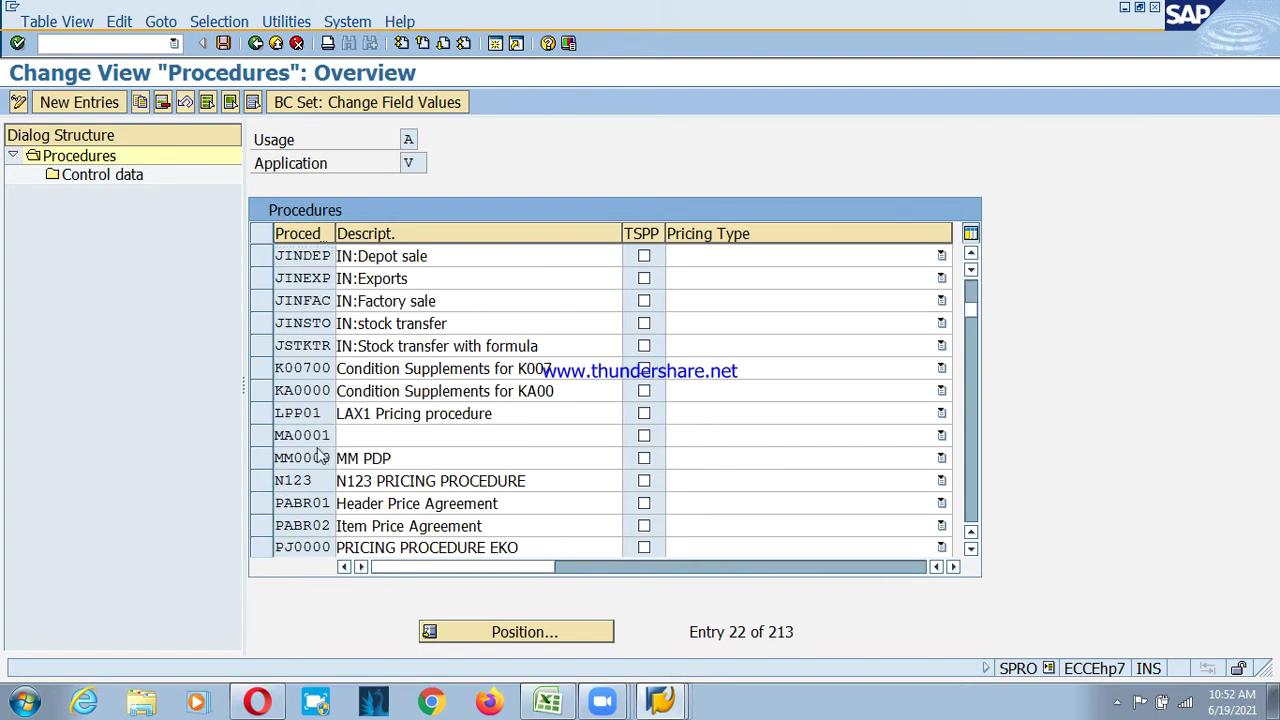
scroll(319, 459, down, 3)
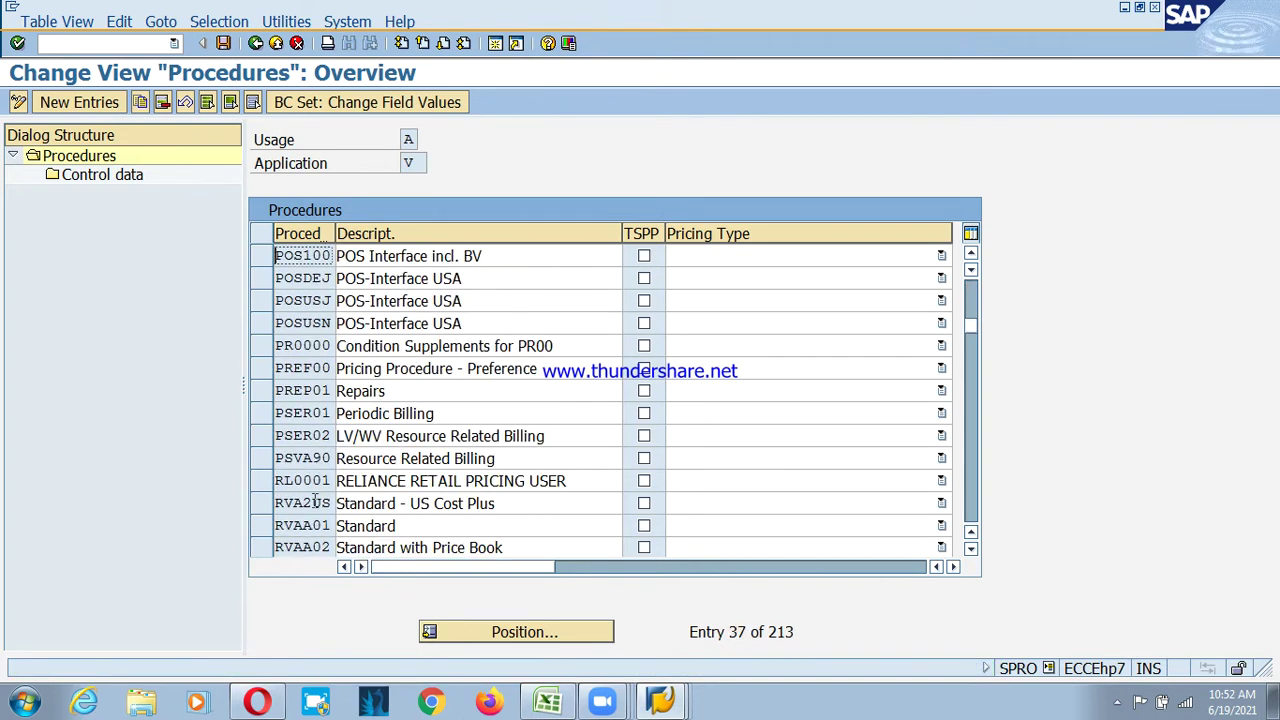
click(262, 526)
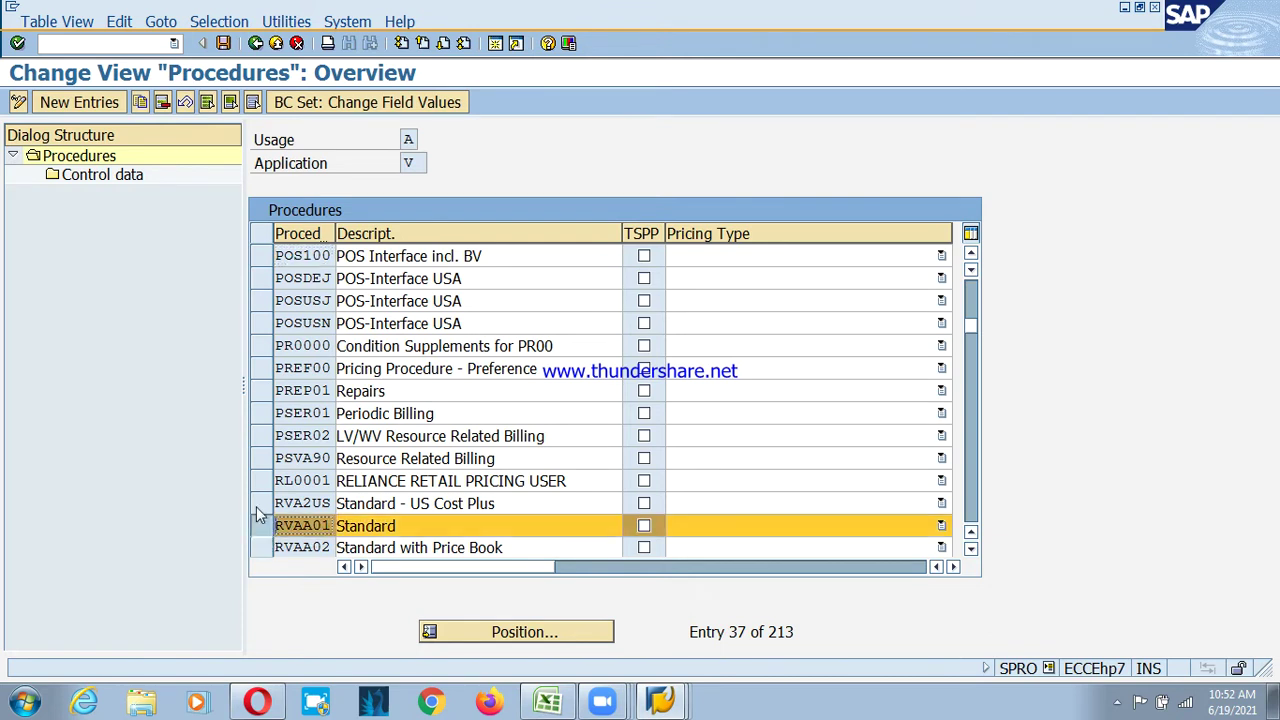
double_click(102, 175)
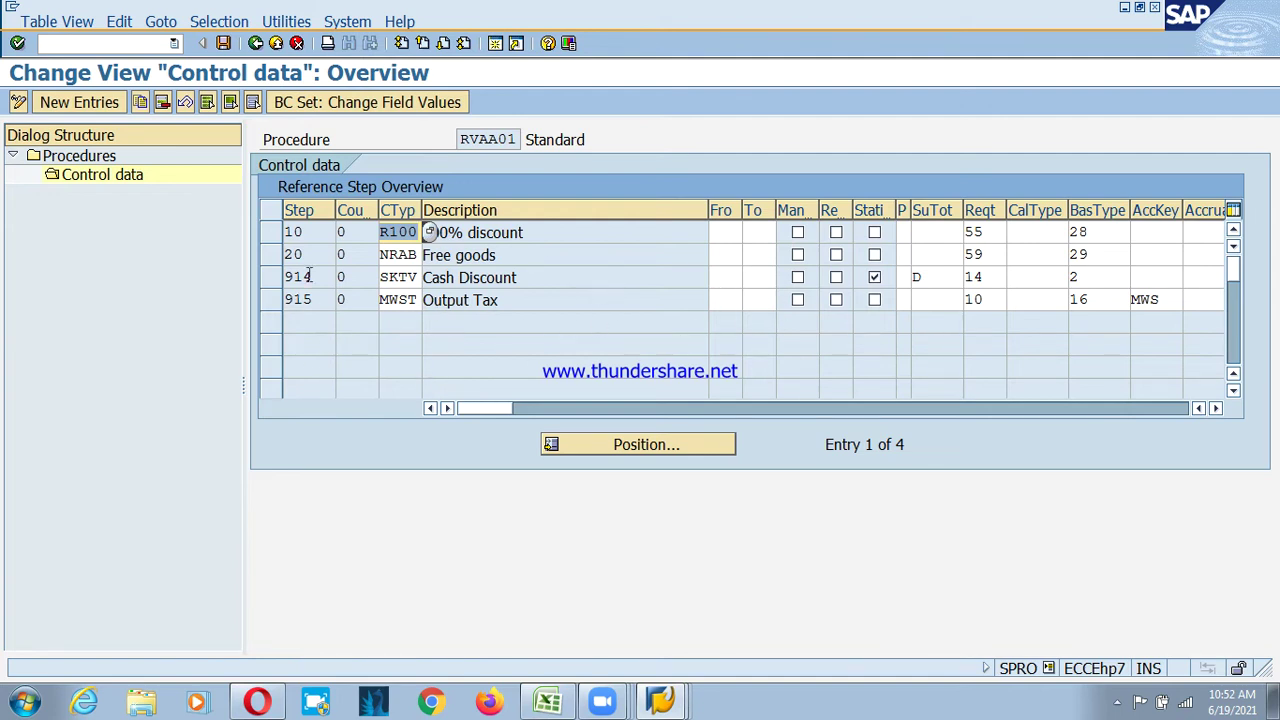
click(254, 45)
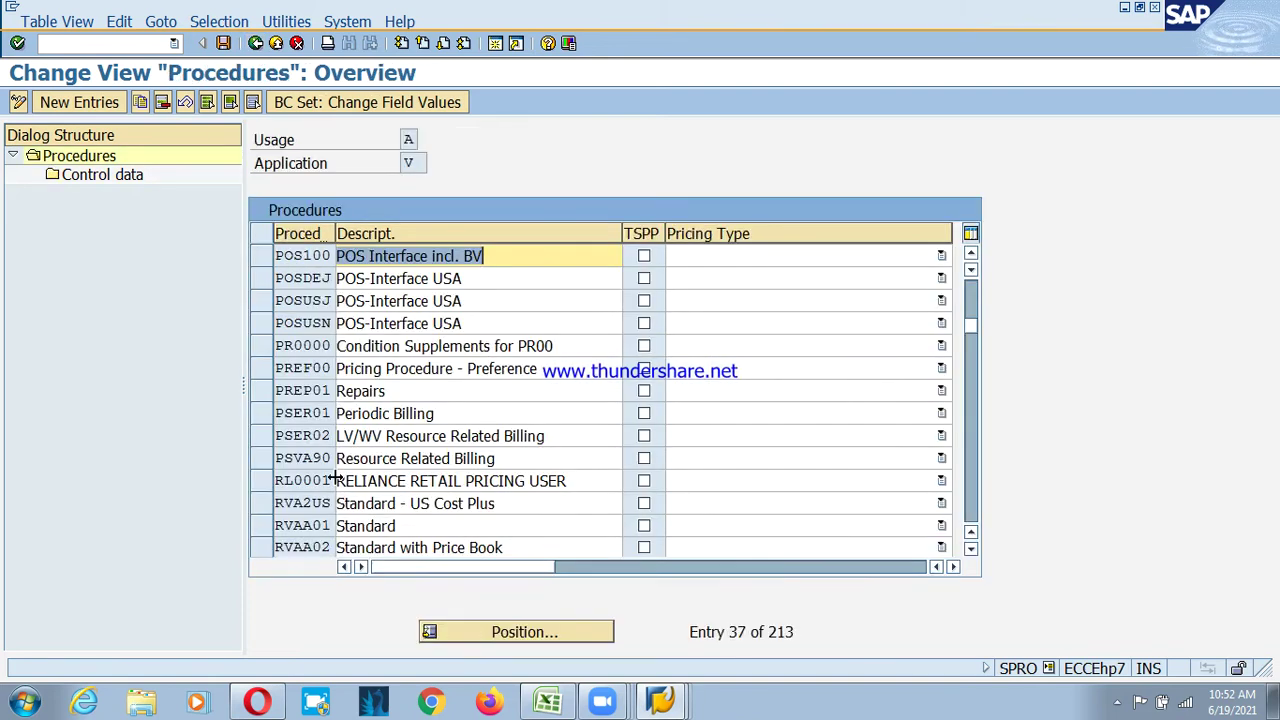
- Review the control data steps of standard procedure RVAACA through to the final entries and return to the procedures overview
scroll(338, 516, down, 1)
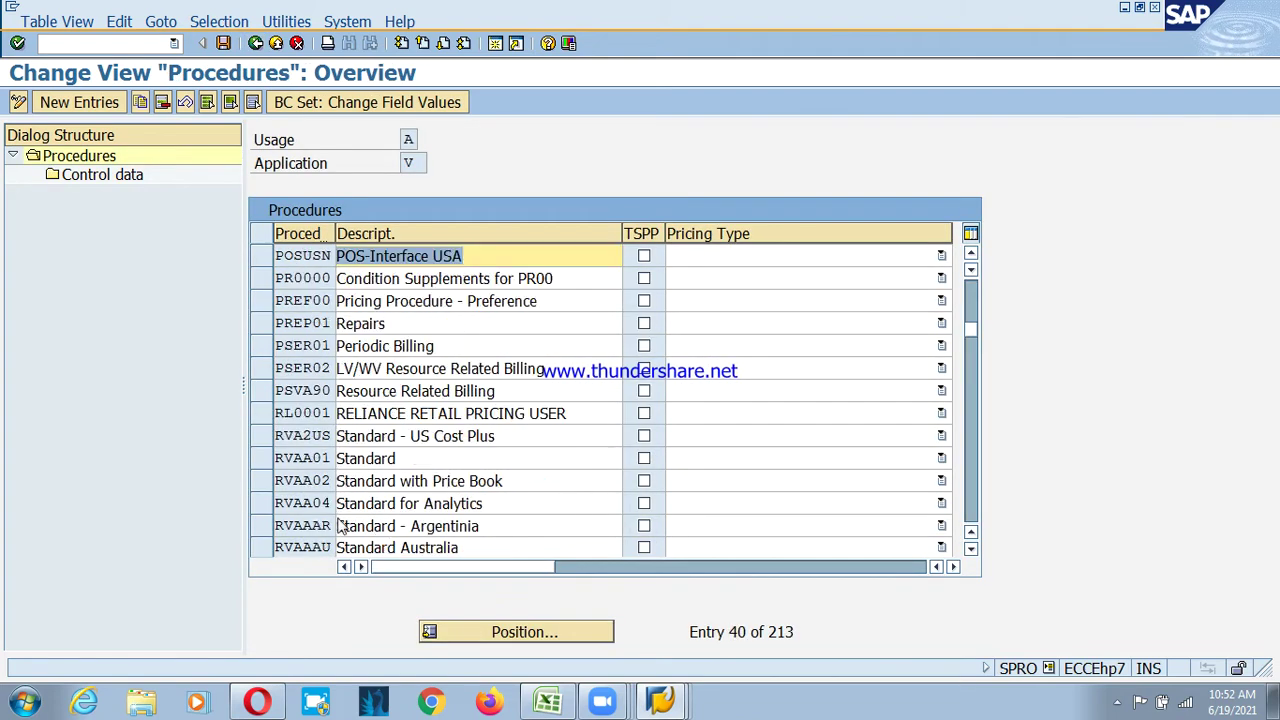
click(260, 459)
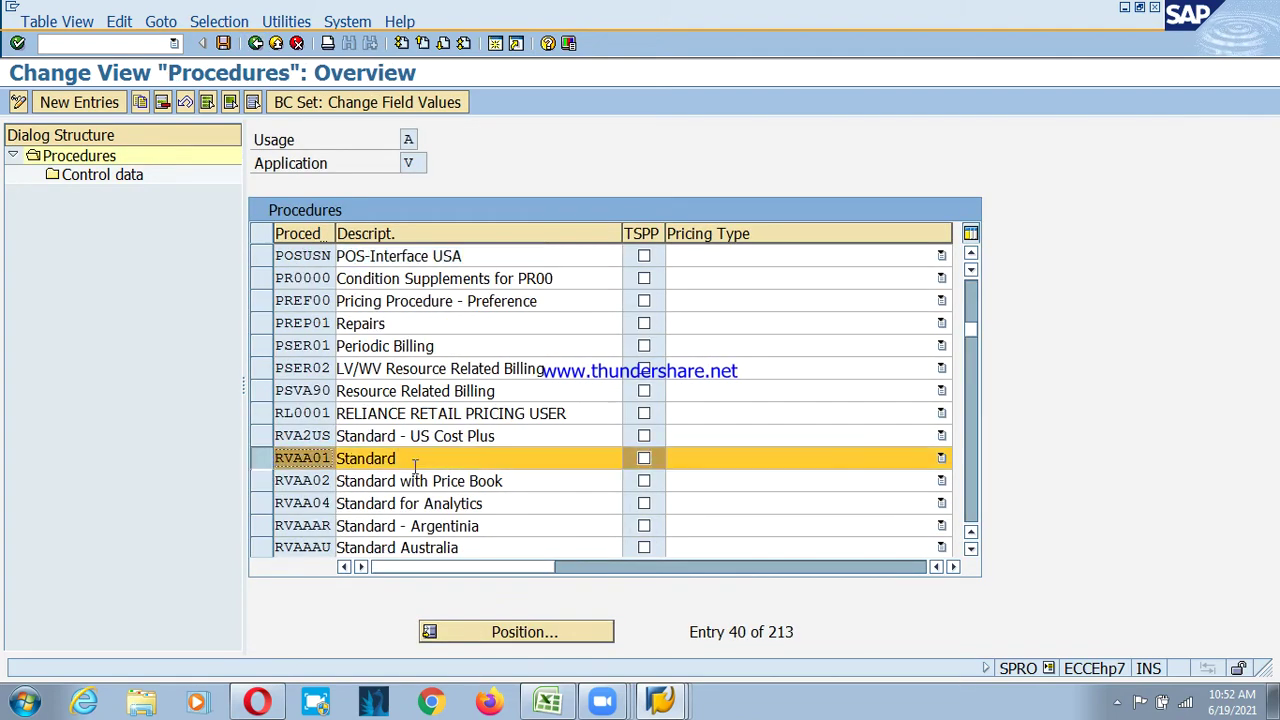
click(258, 463)
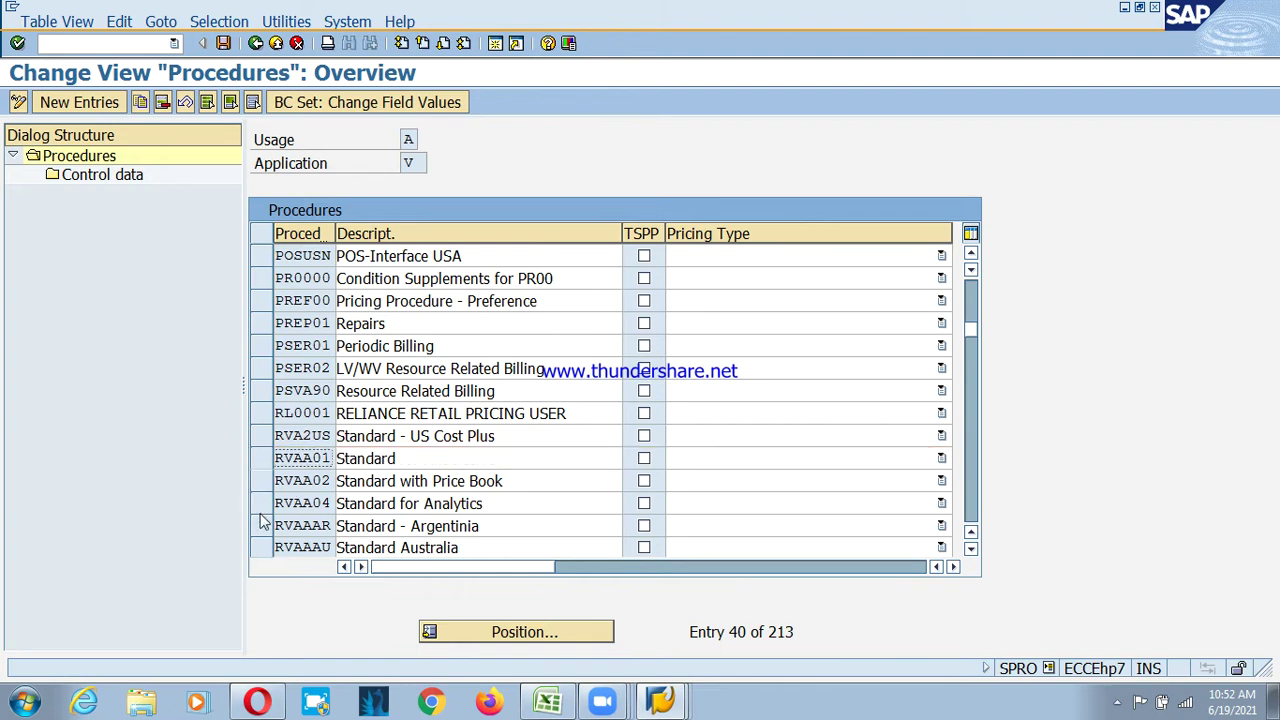
scroll(268, 530, down, 1)
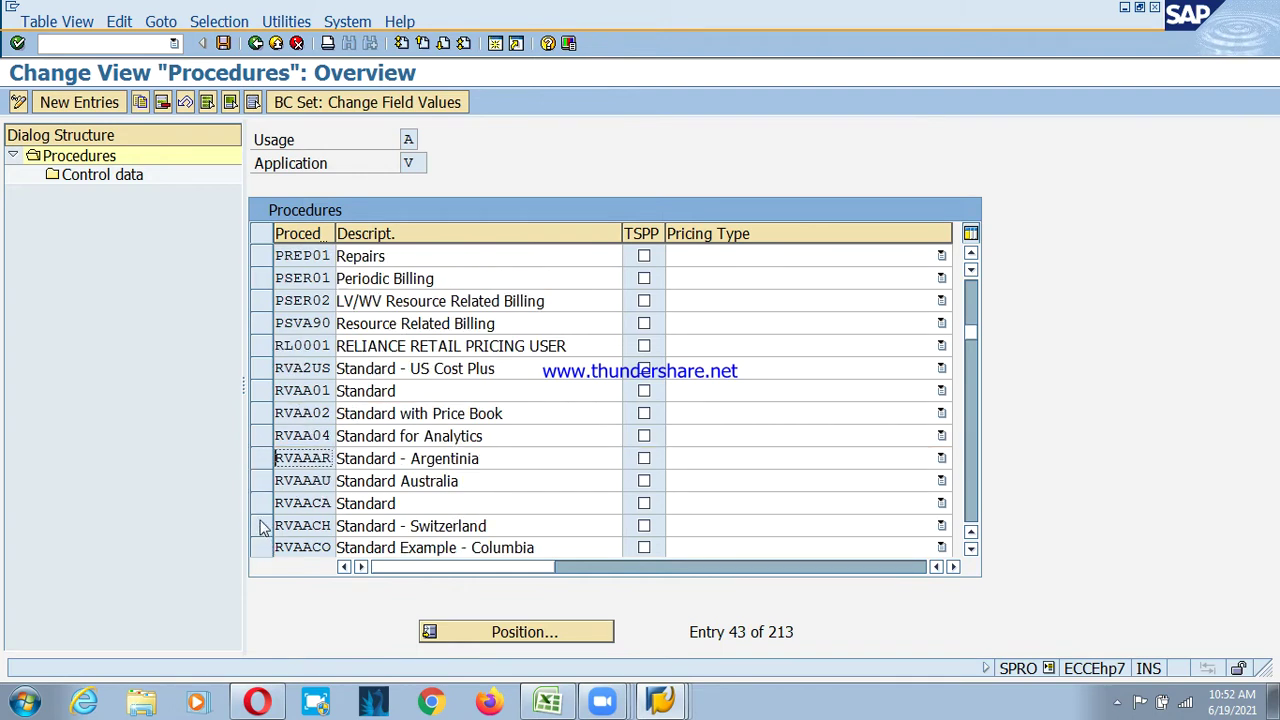
scroll(258, 525, down, 1)
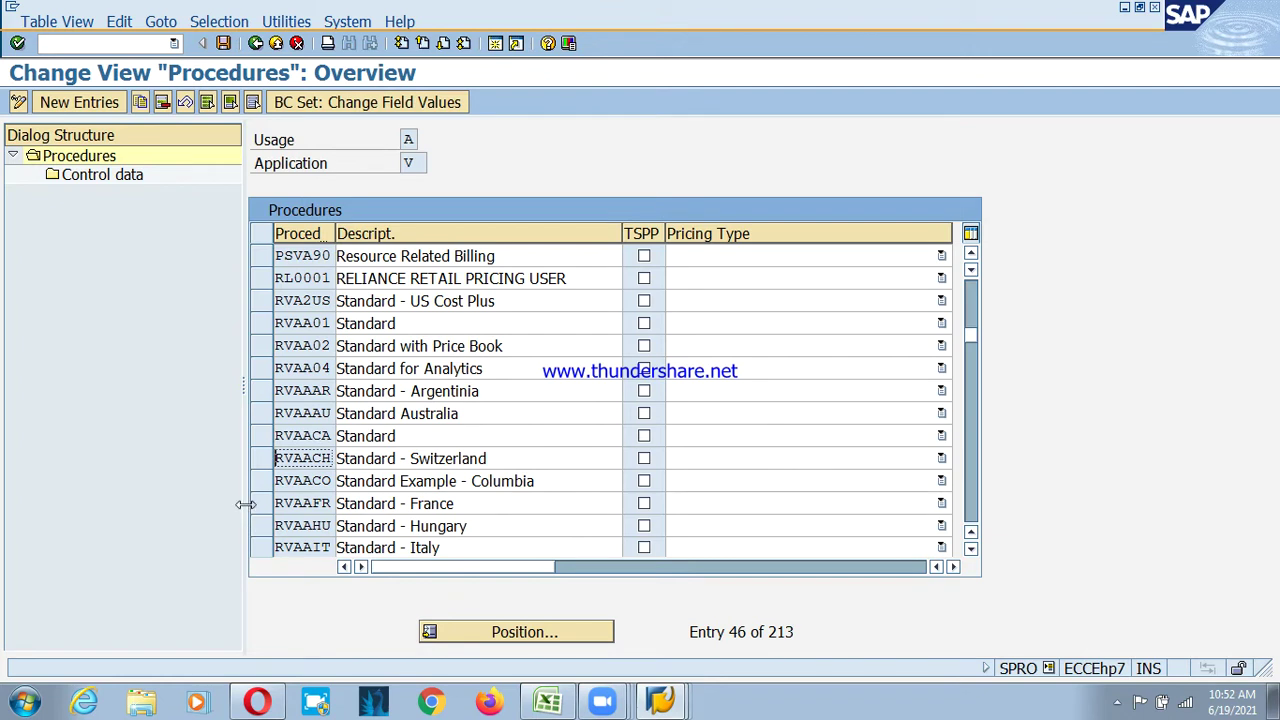
click(266, 437)
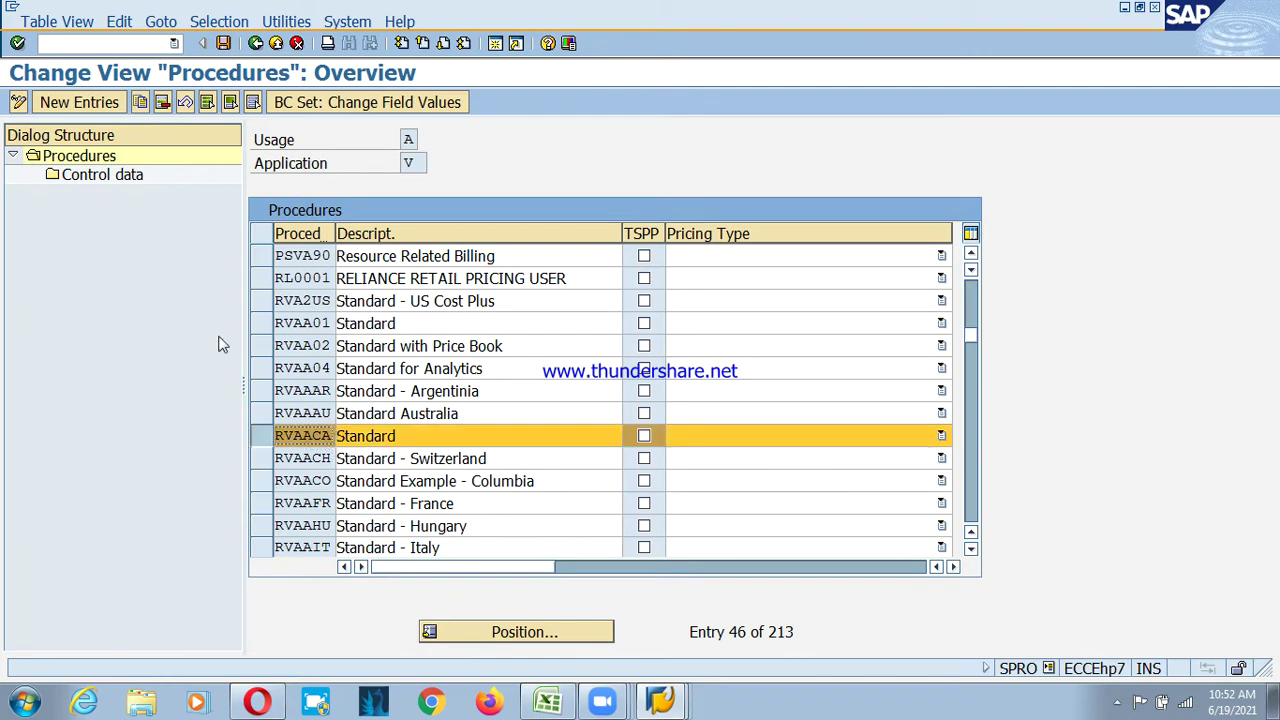
double_click(97, 176)
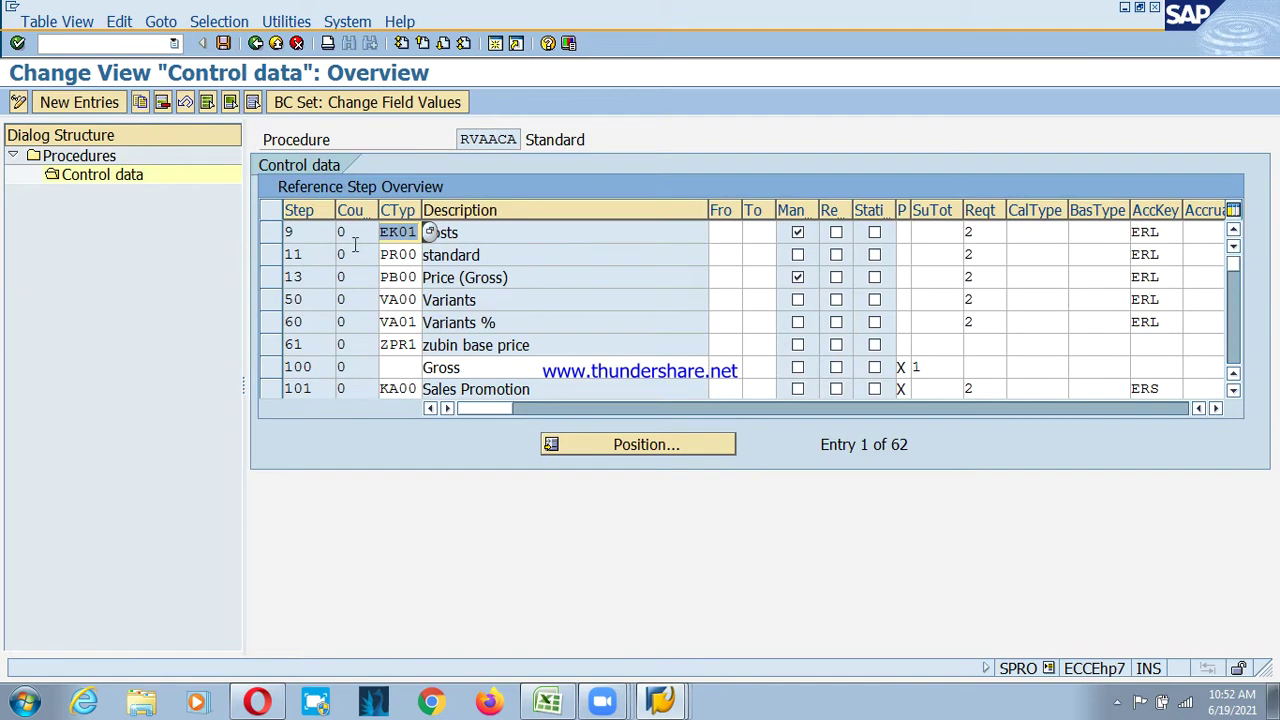
scroll(568, 297, down, 5)
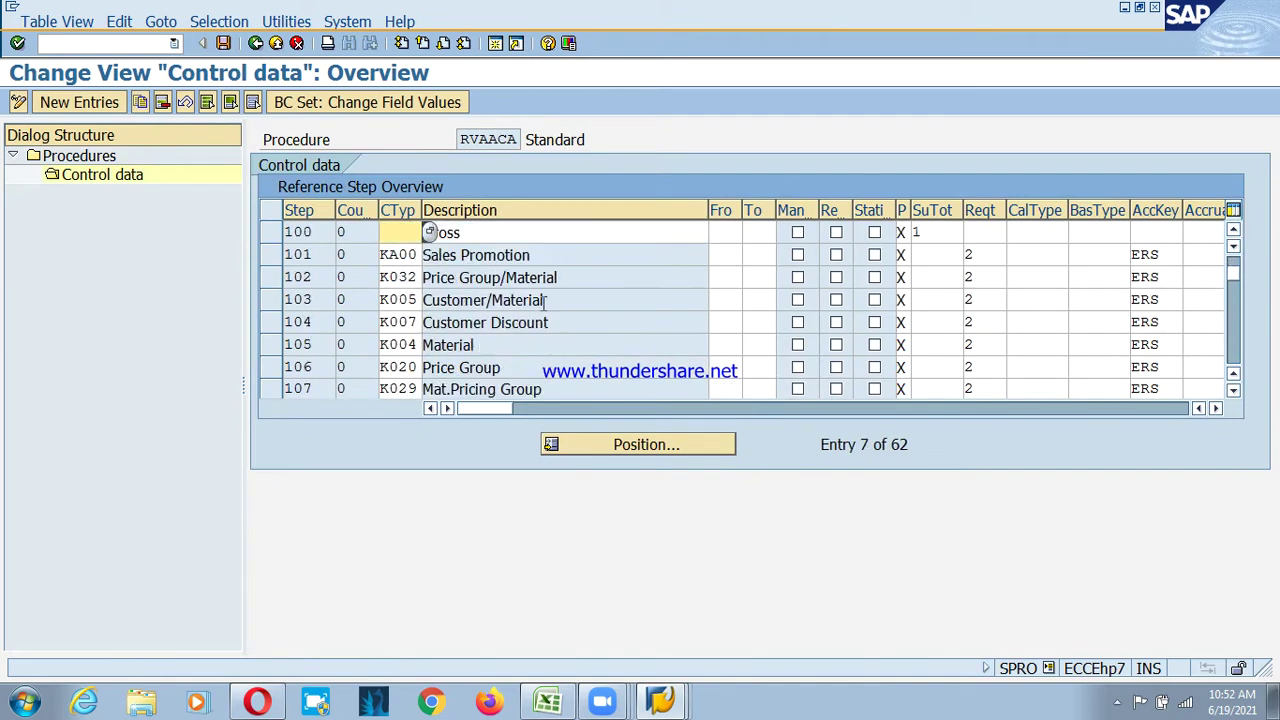
scroll(517, 290, down, 8)
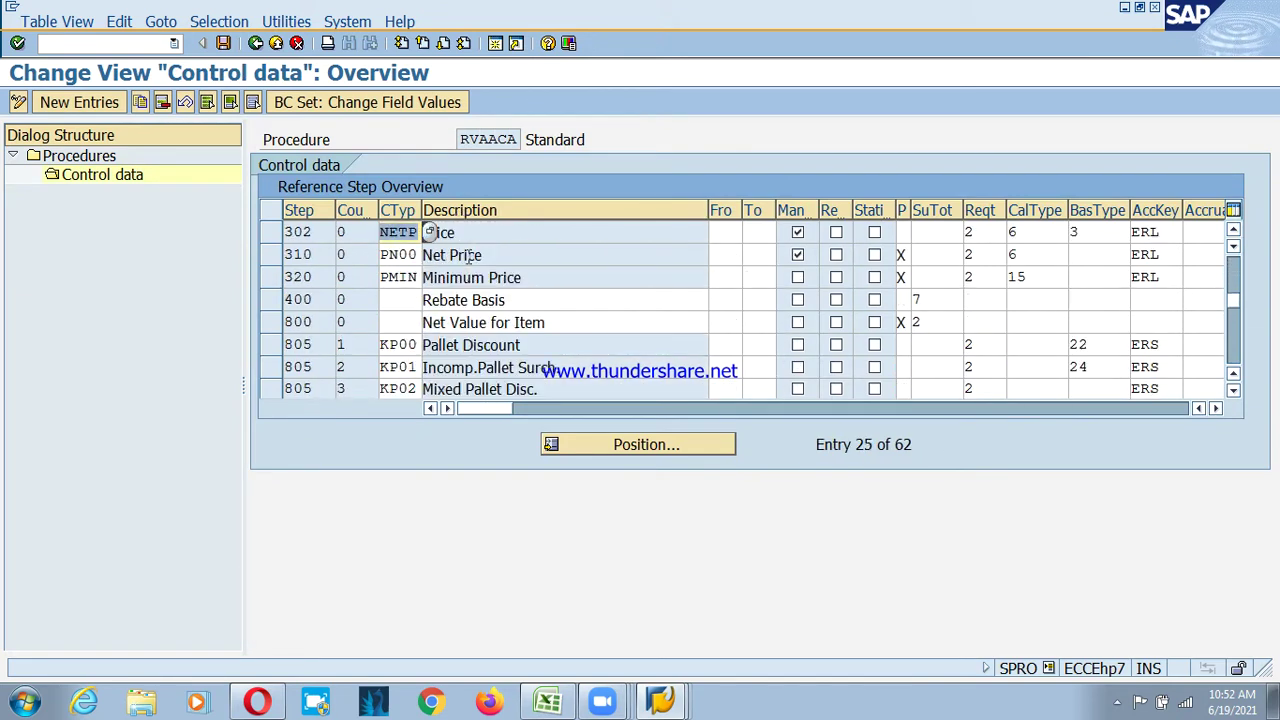
scroll(447, 355, down, 5)
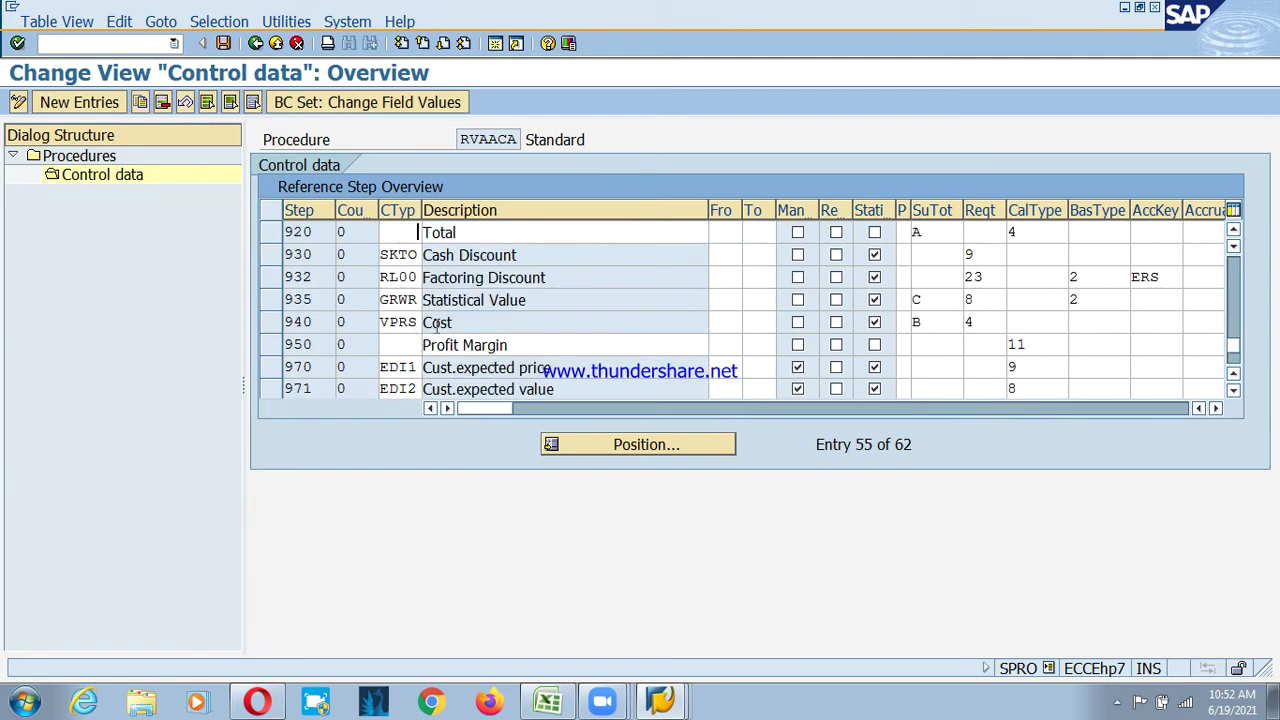
scroll(447, 355, up, 1)
scroll(447, 355, down, 1)
click(256, 43)
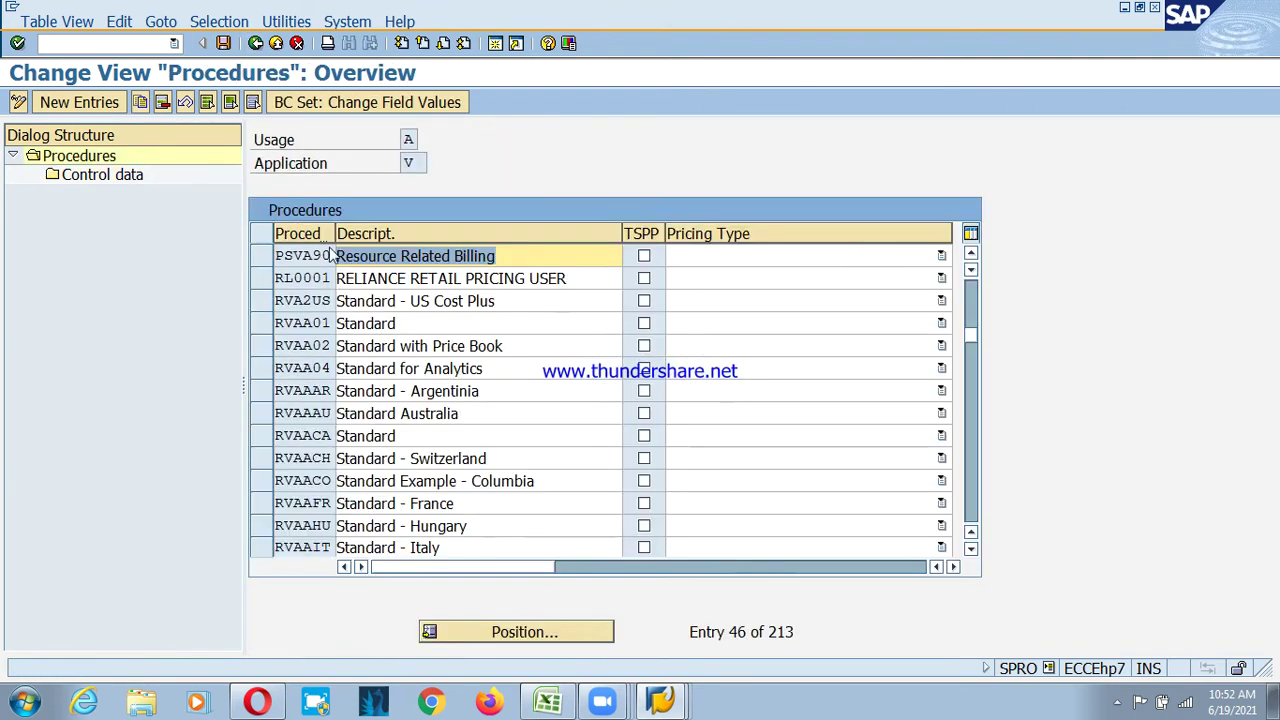
- Copy standard procedure RVAACA as PSDPR with the description SD Pricing Procedure-PSD
click(263, 438)
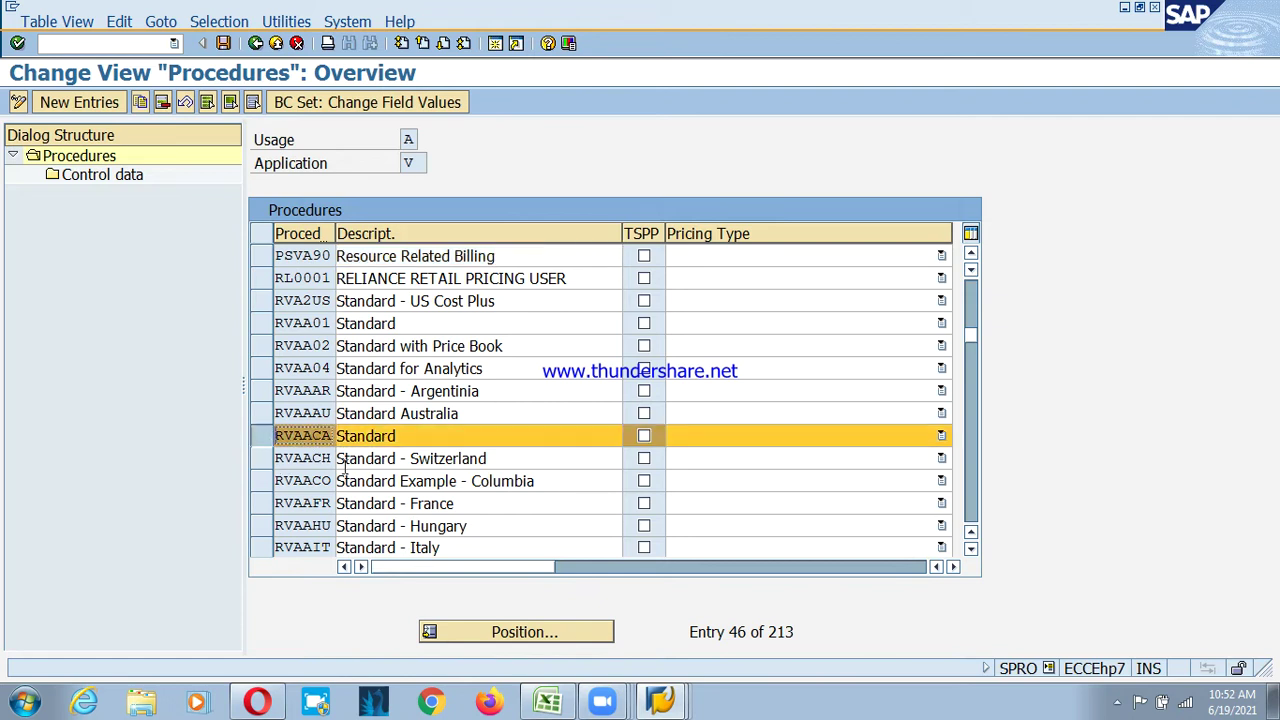
click(140, 102)
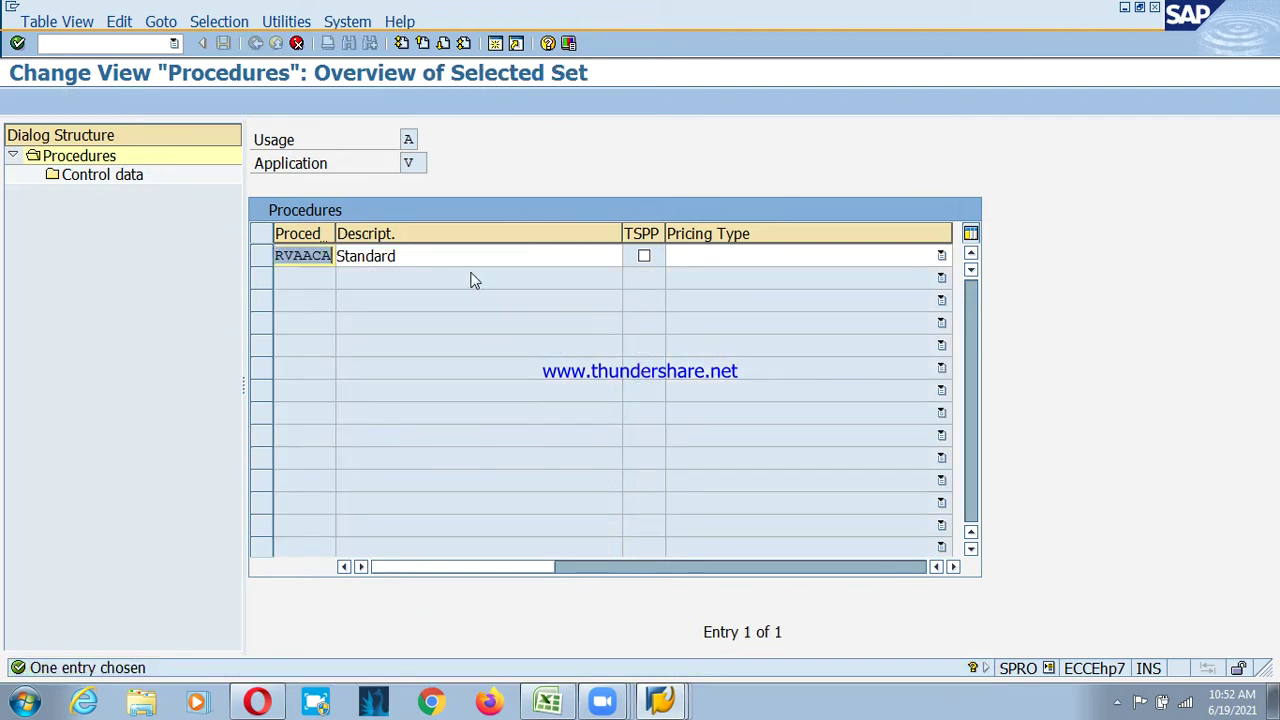
text(PS)
key(Down)
key(Return)
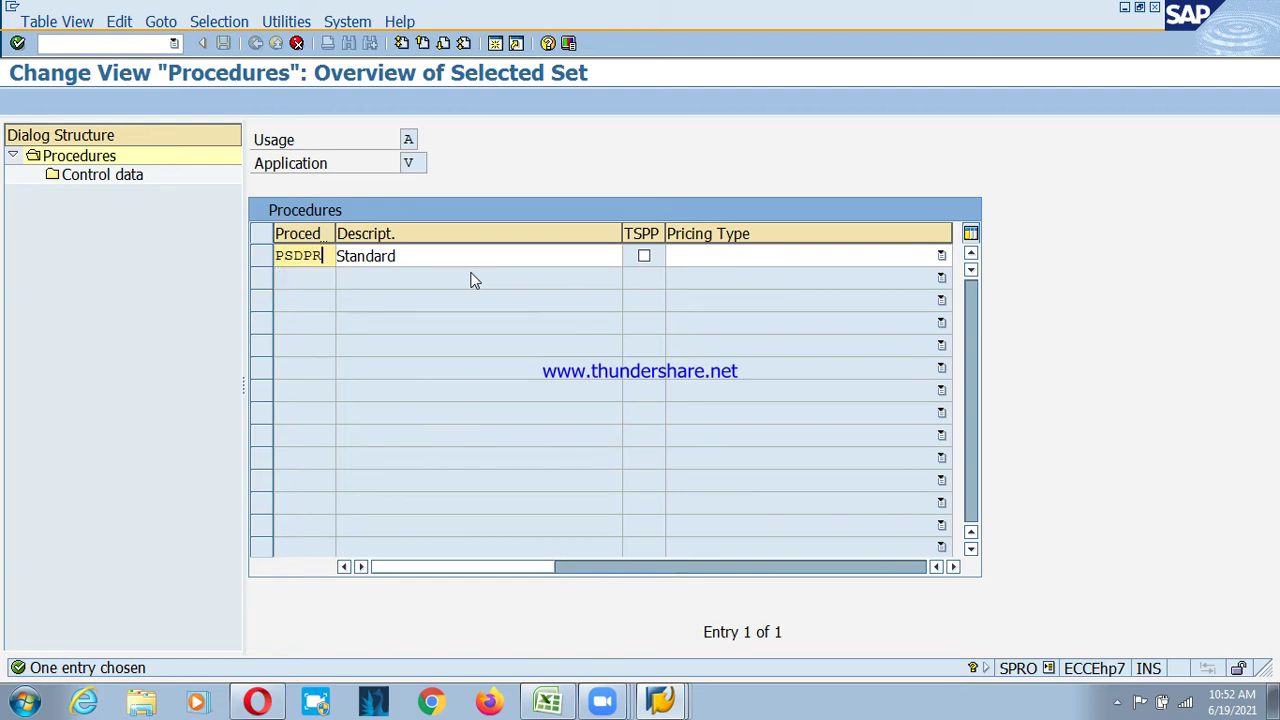
key(Tab)
key(BackSpace)
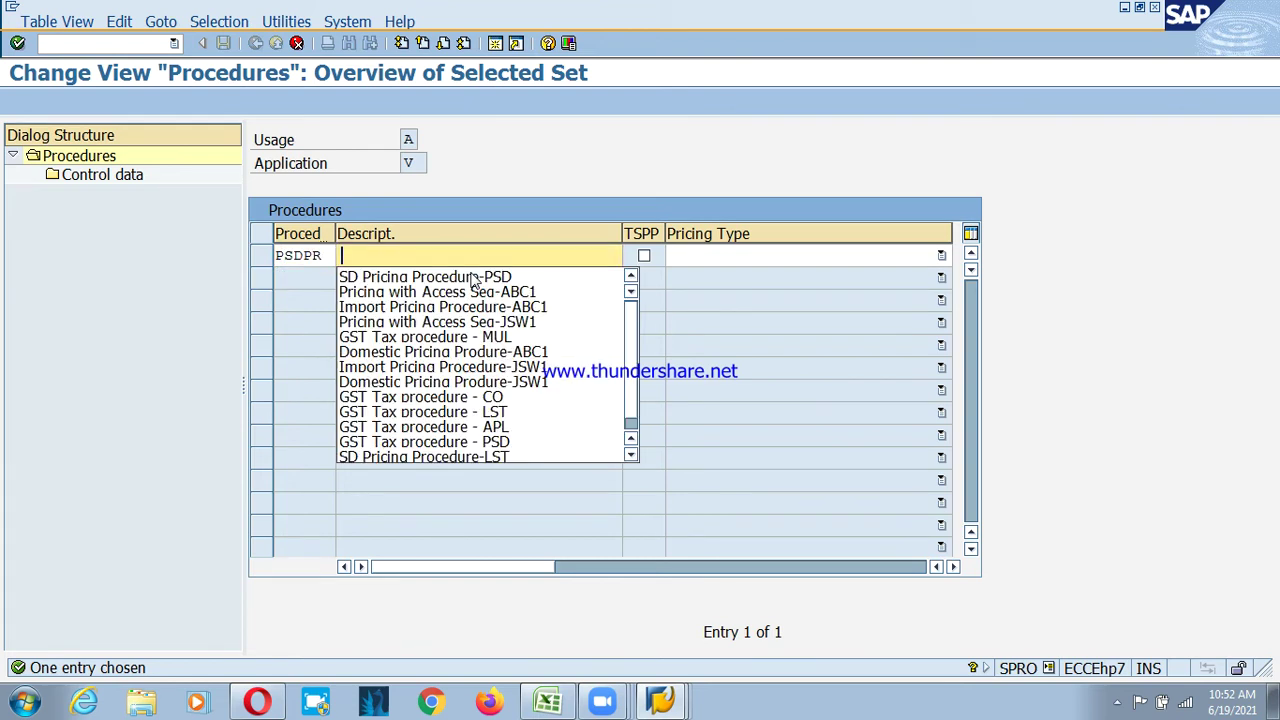
key(Down)
key(Return)
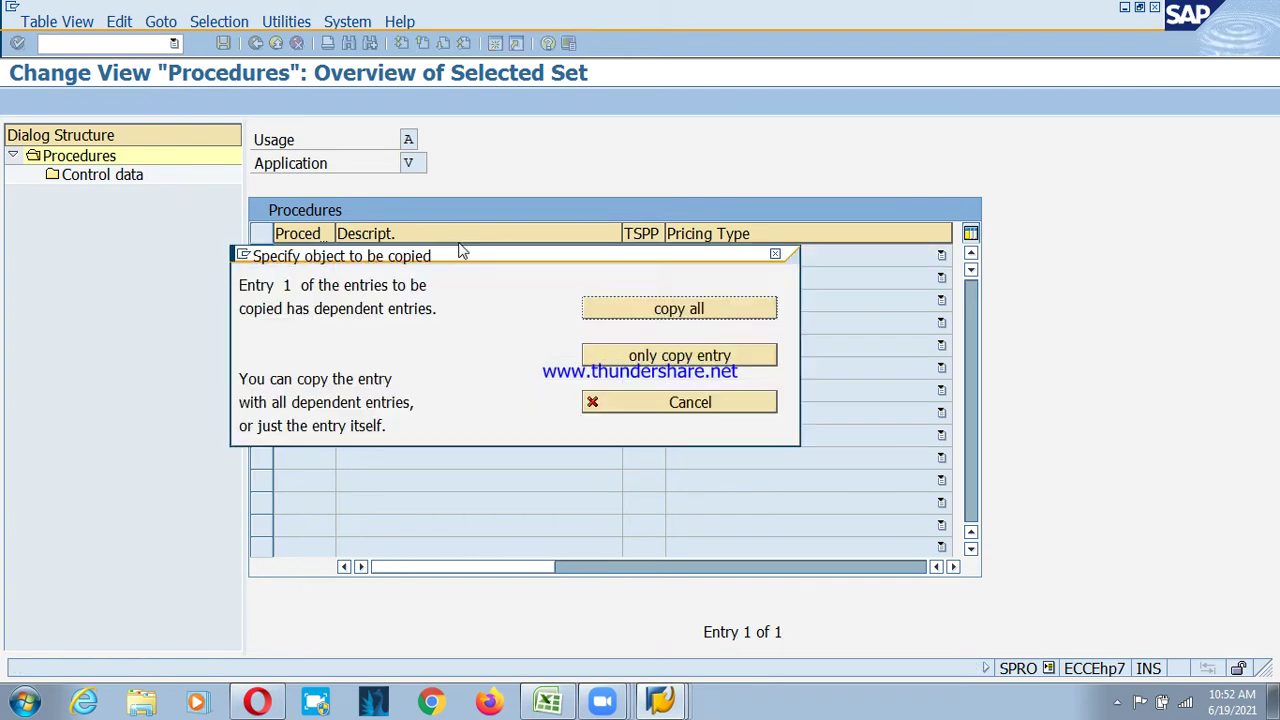
- Include all dependent entries in the copy, accepting the EK01 standard proposal and the counter warnings for step 805
key(Return)
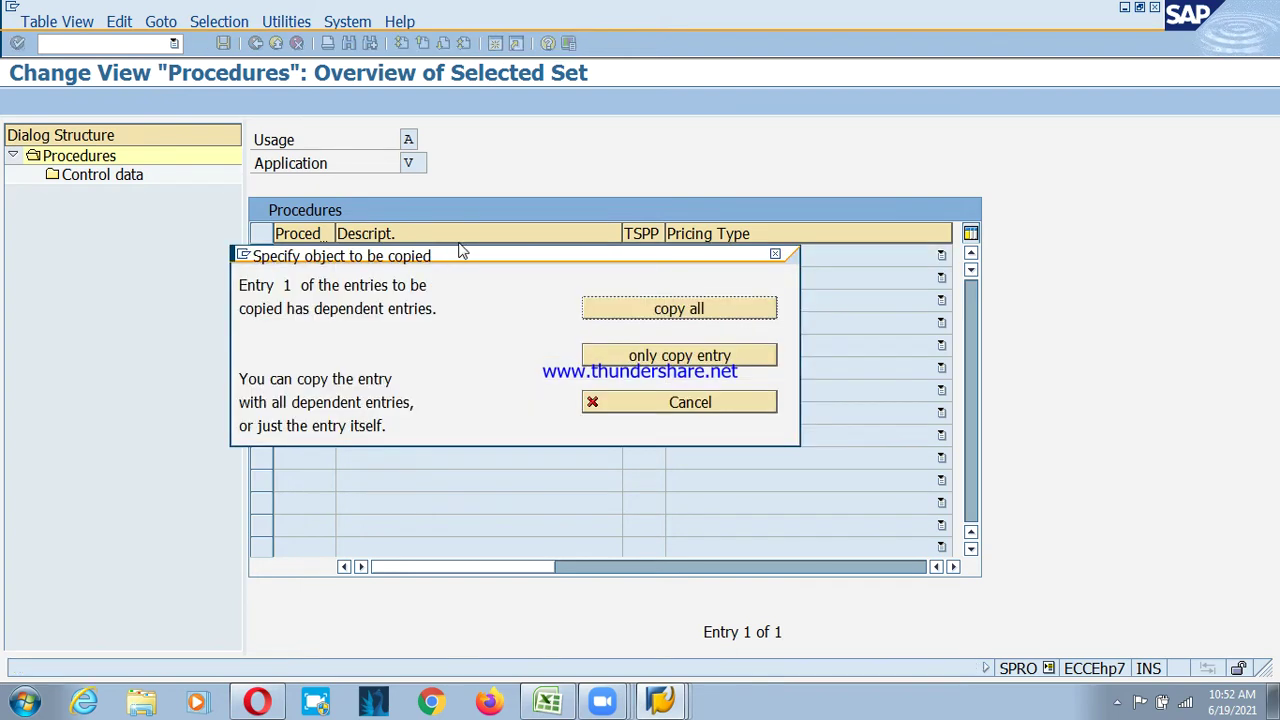
click(682, 312)
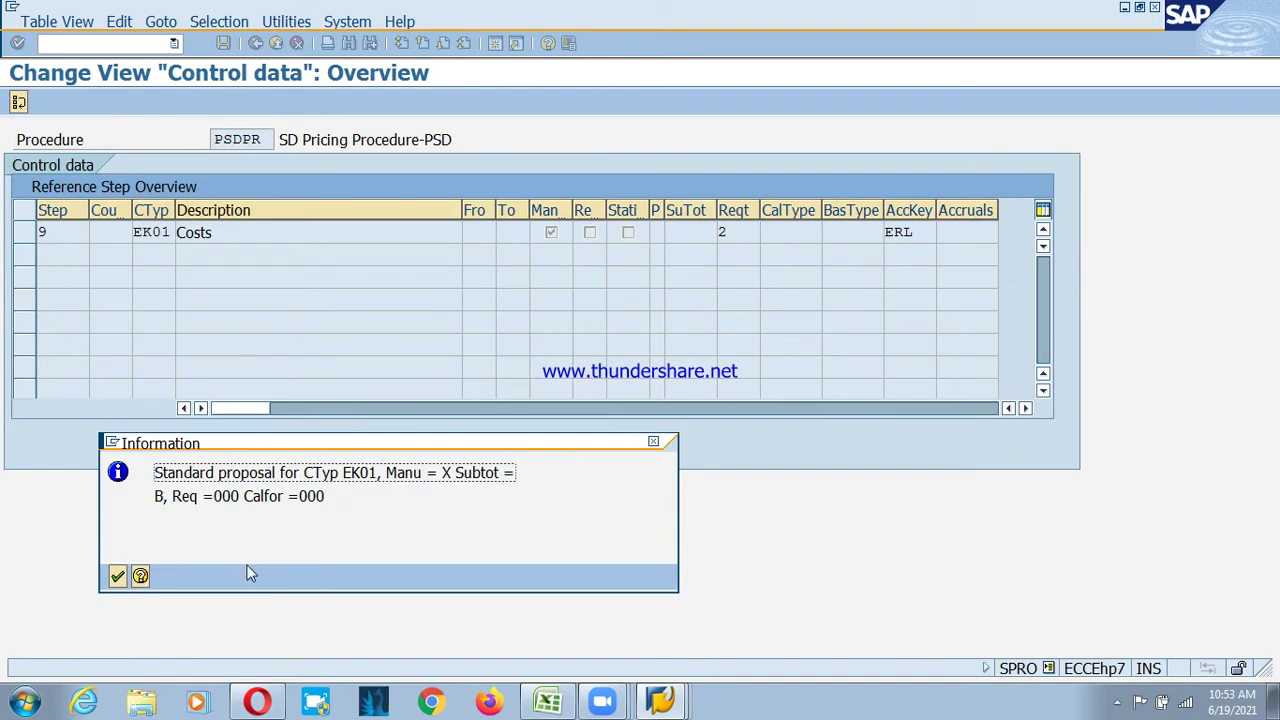
click(117, 577)
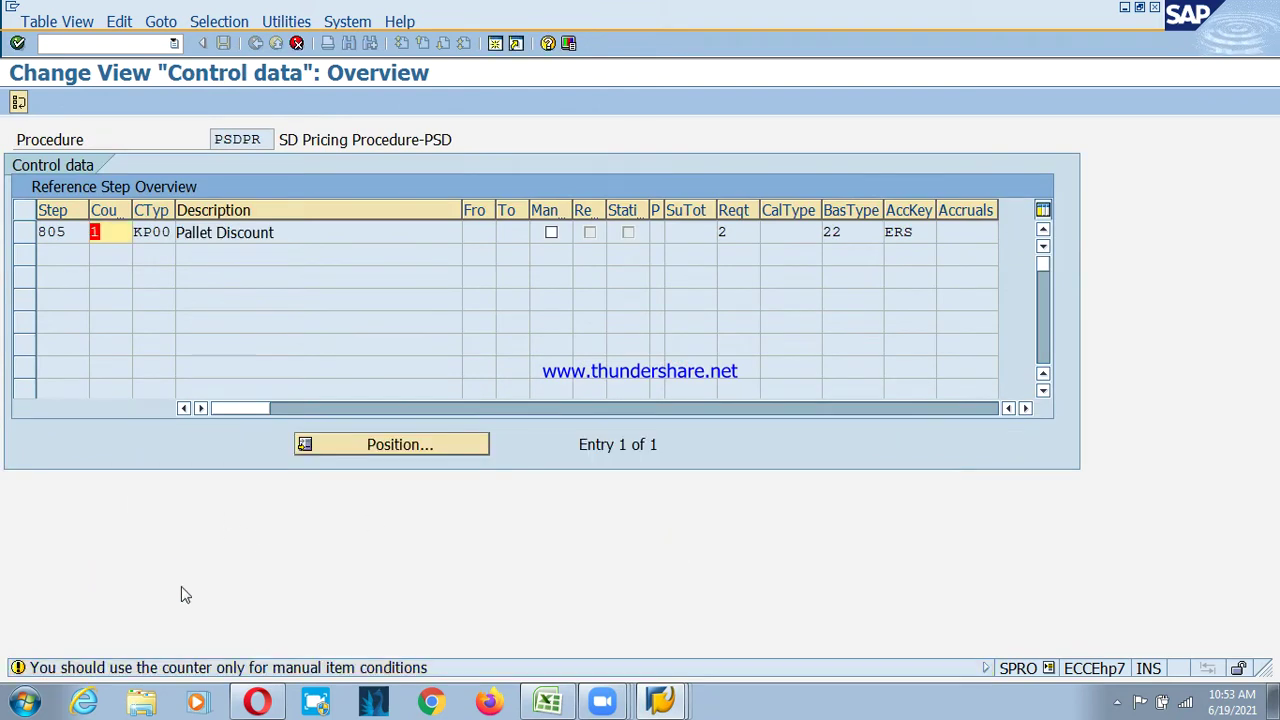
key(Return)
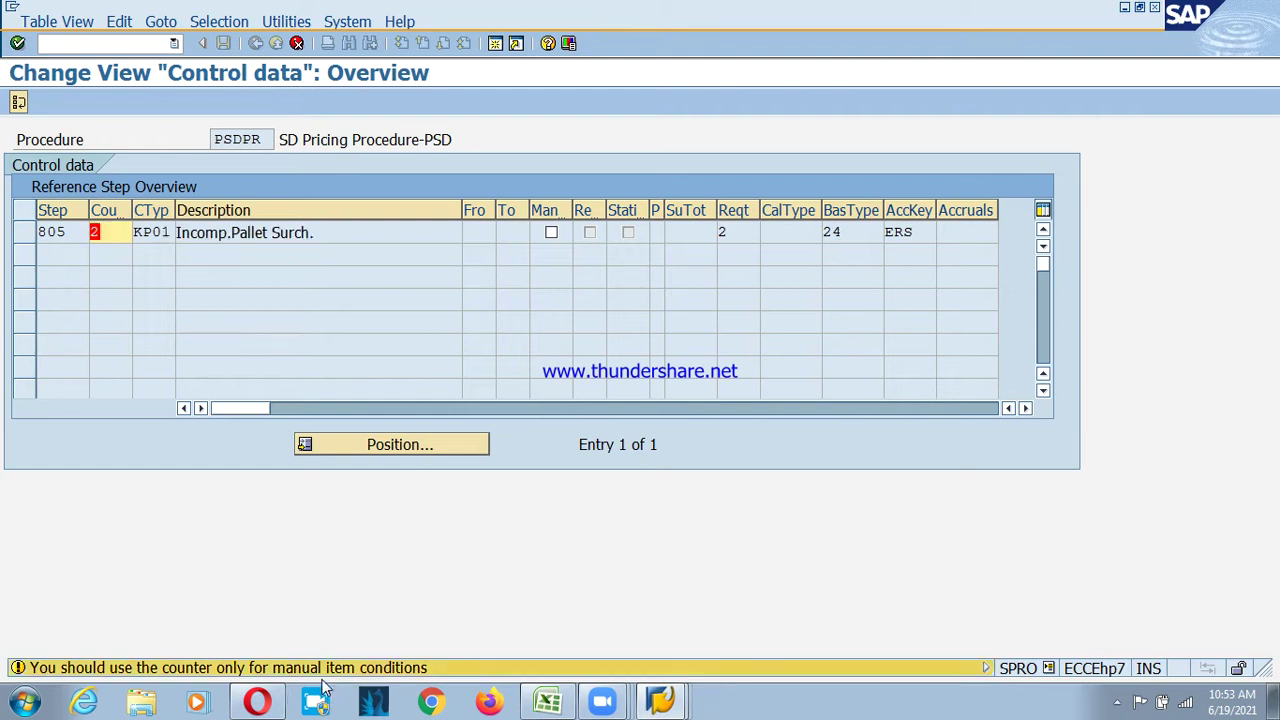
key(Return)
key(Return)
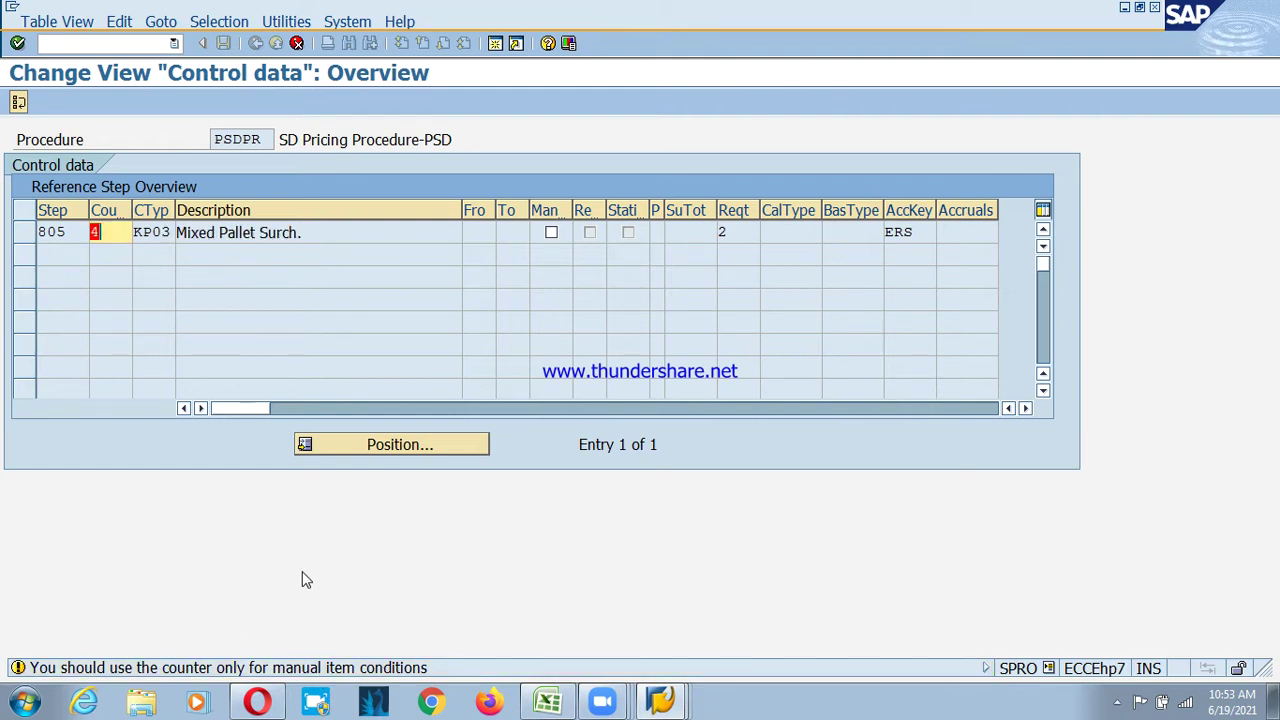
key(Return)
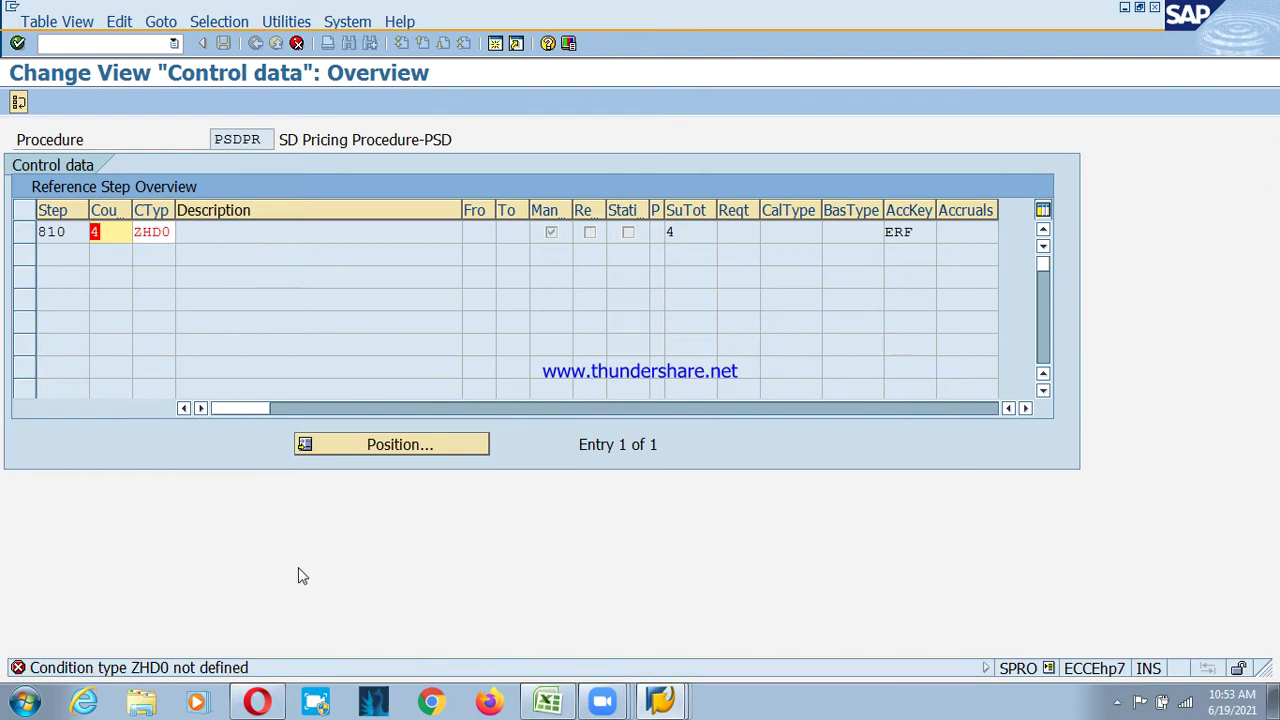
- Clear condition type ZHD0 from step 810, counter 4, and continue the copy
key(Tab)
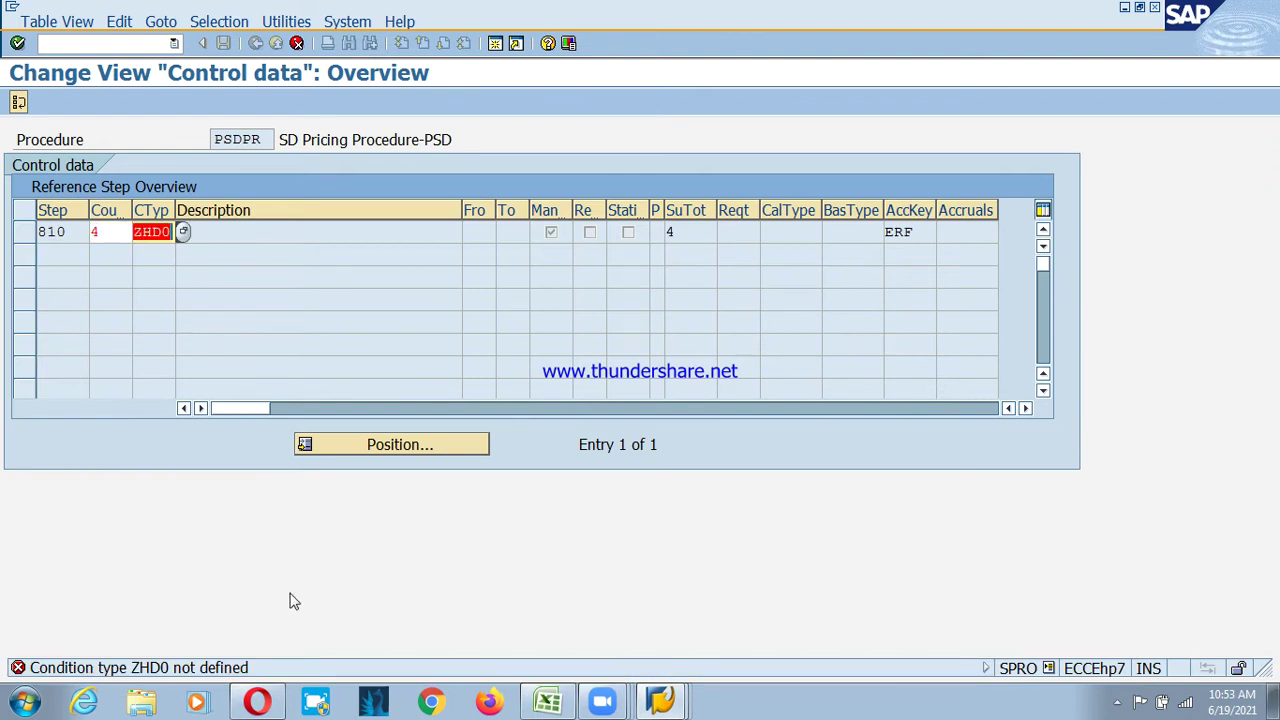
key(Delete)
key(Return)
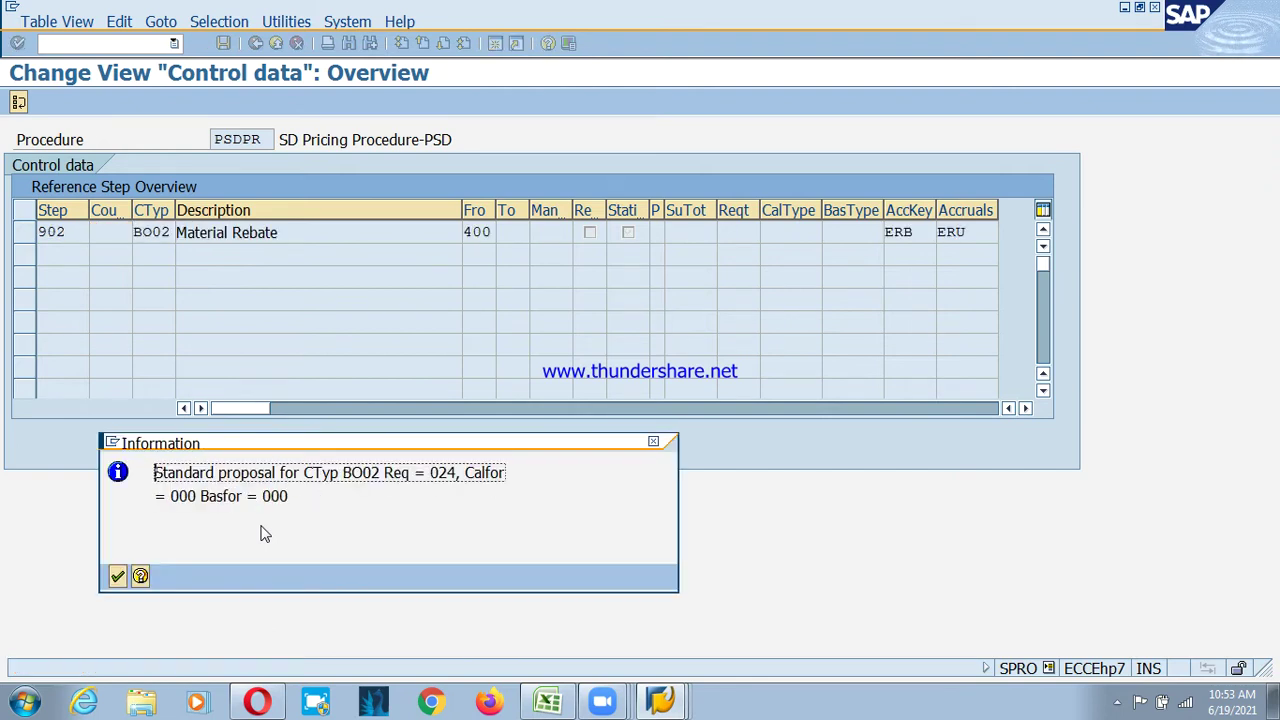
- Accept the standard proposals for the copied rebate and tax condition types, including BO02, CTX1 and CTX2
key(Return)
key(Return)
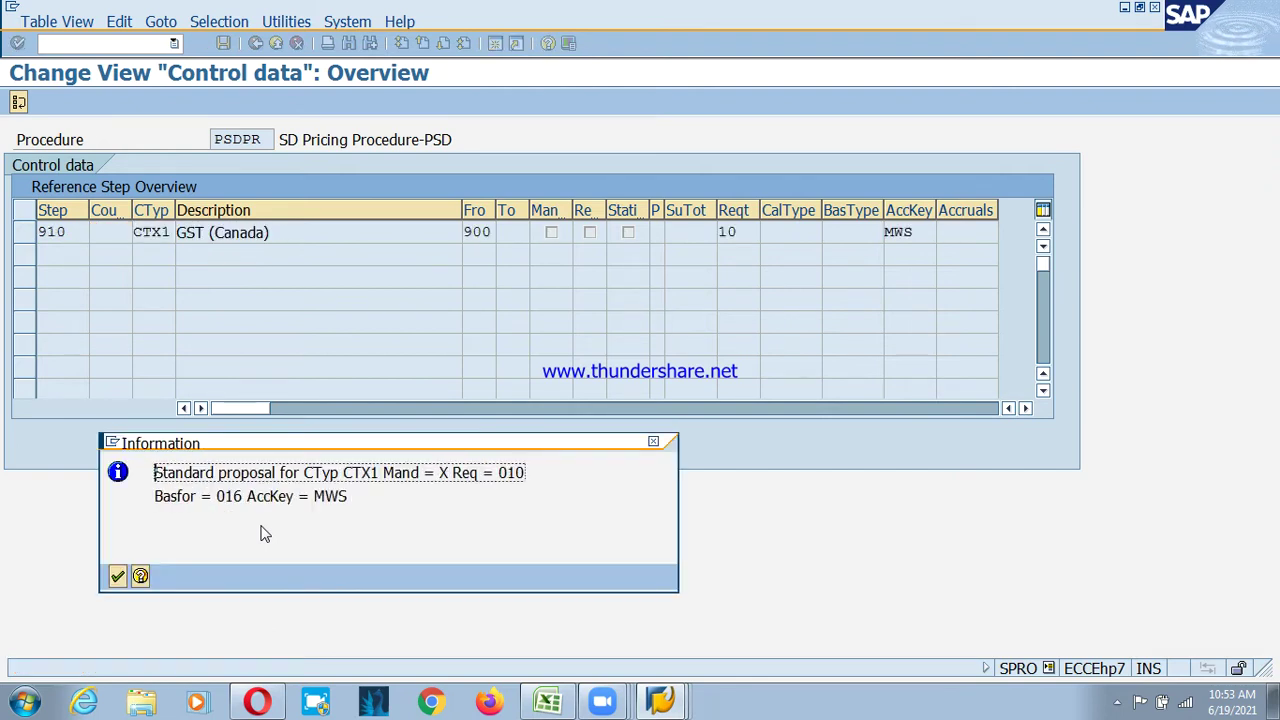
key(Return)
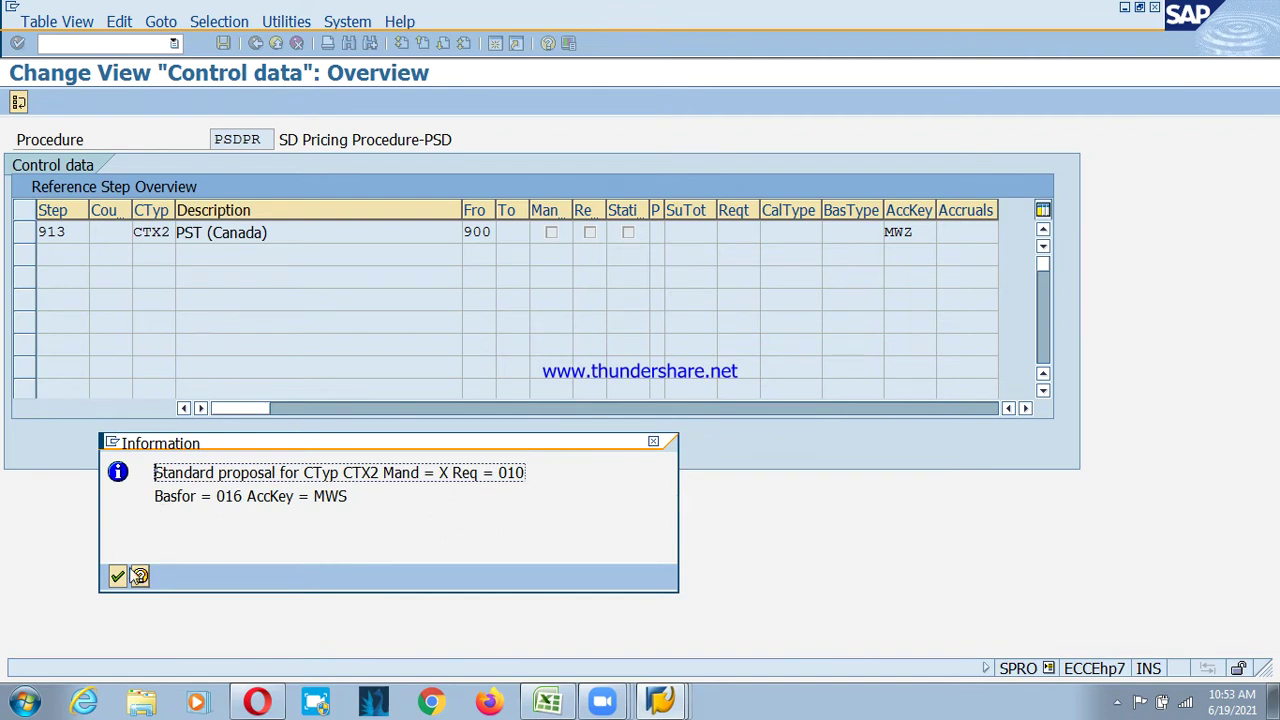
click(118, 577)
click(118, 577)
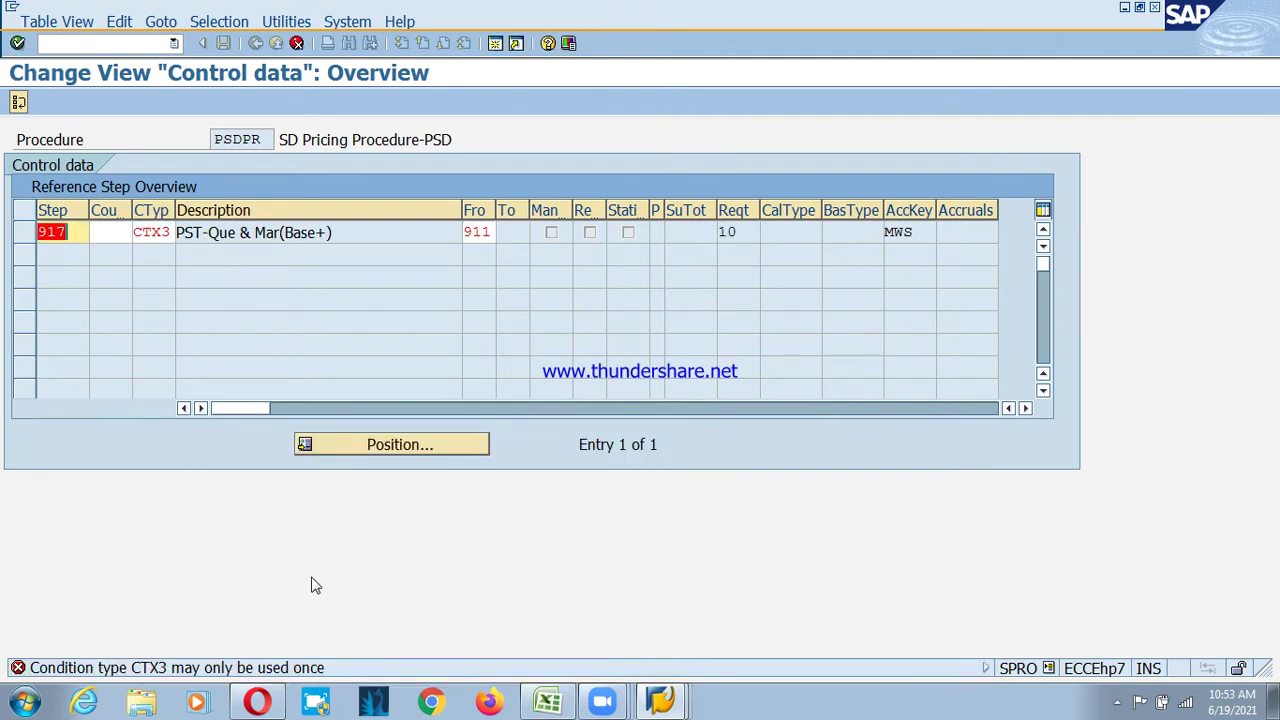
- Clear condition type CTX3 from step 917 and accept the standard proposal for cash discount type SKTO
key(Tab)
key(Tab)
key(Delete)
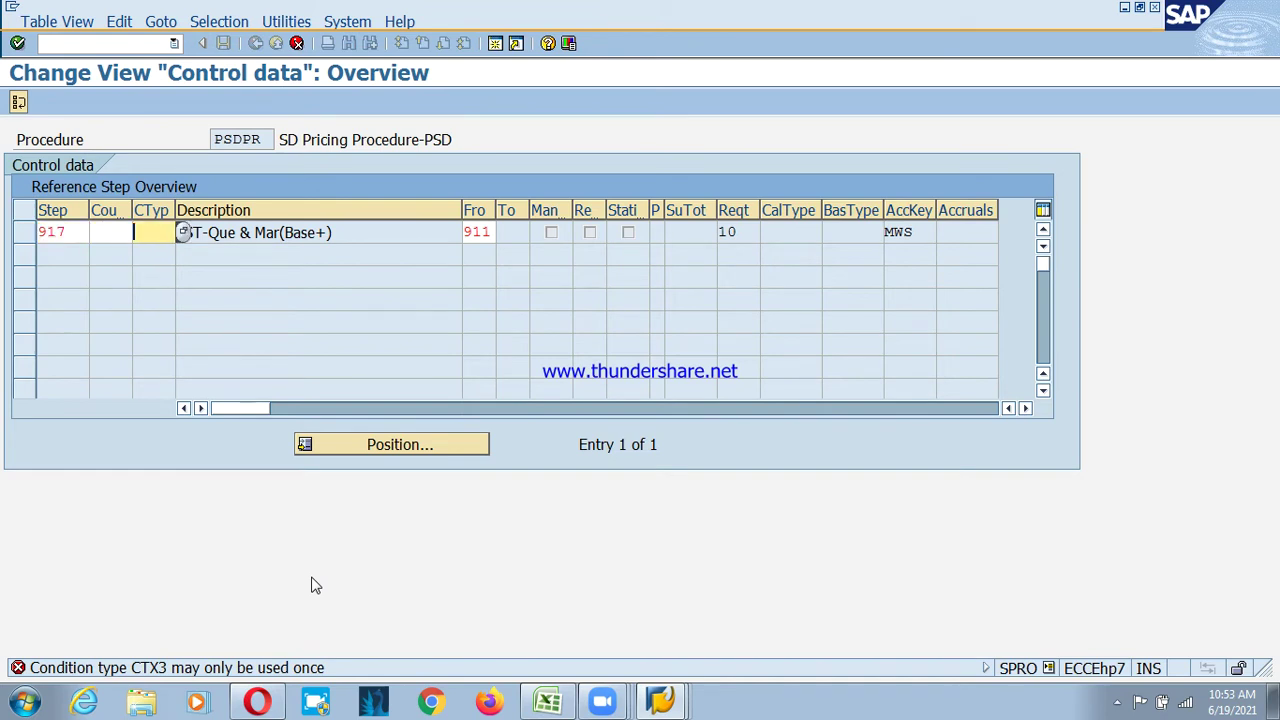
key(Return)
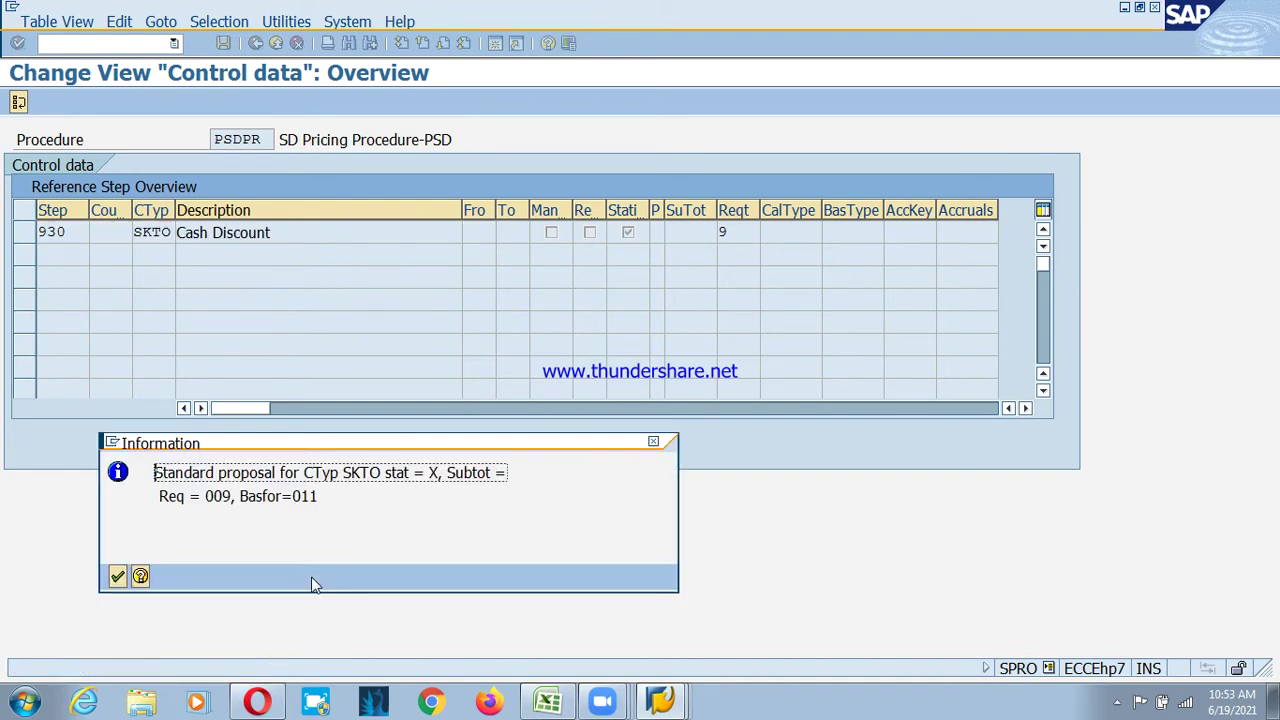
click(118, 577)
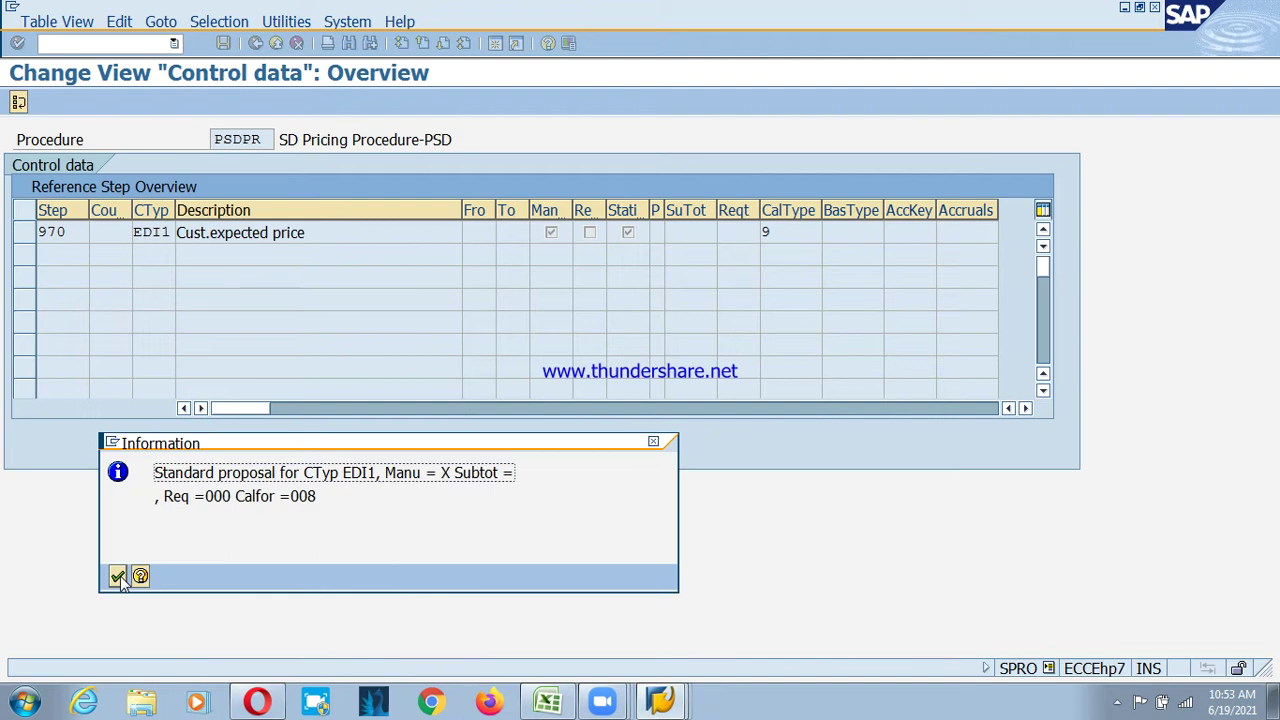
- Accept the standard proposal for condition type EDI1 to finish the copy, and save pricing procedure PSDPR
click(118, 577)
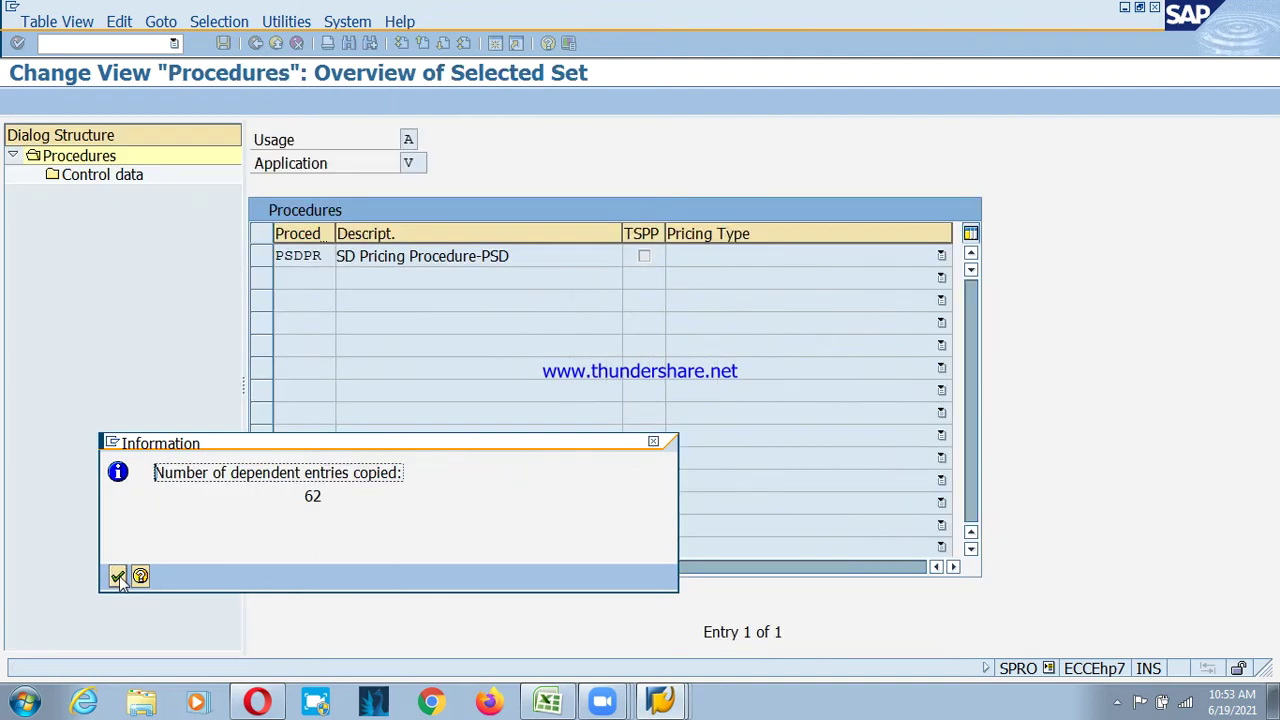
click(118, 577)
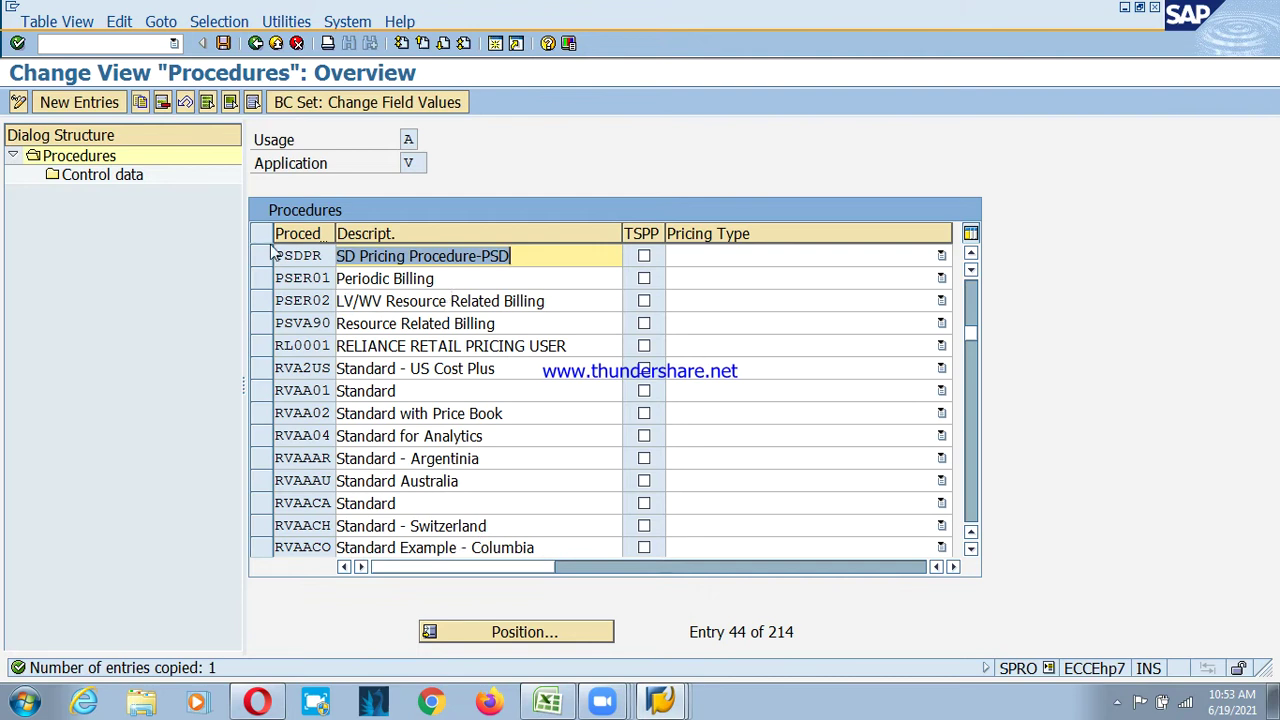
click(224, 43)
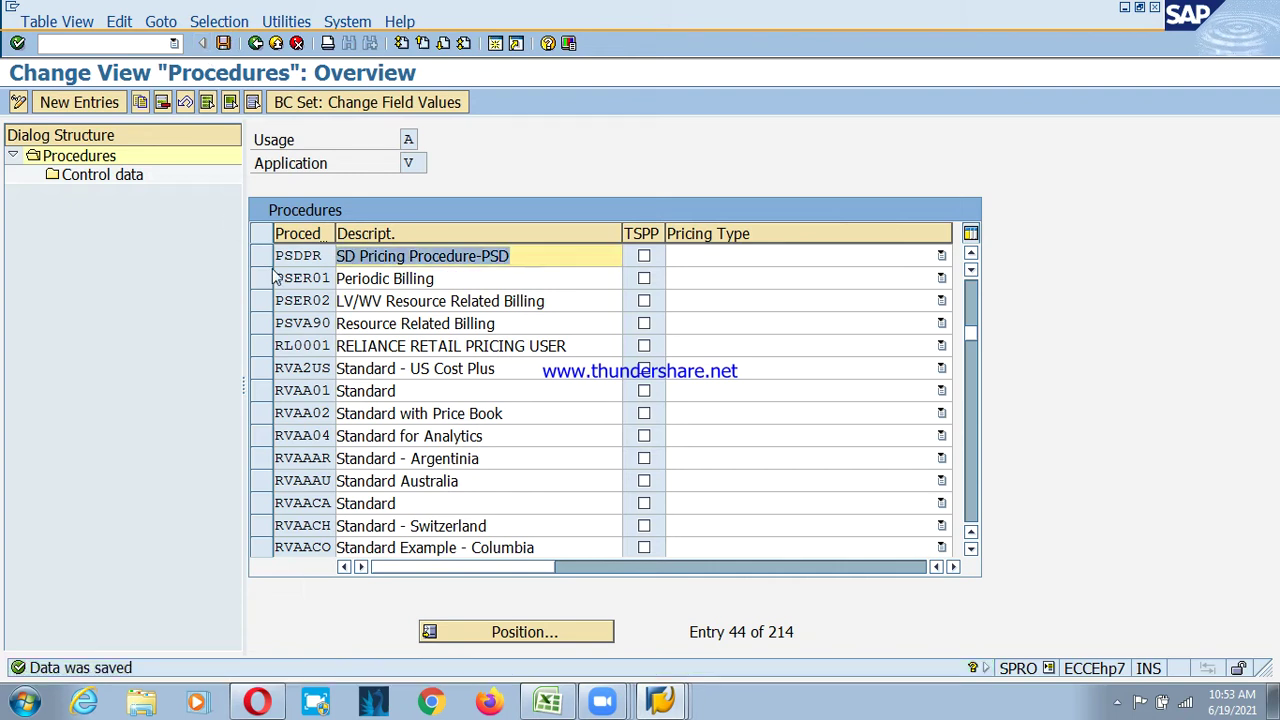
- Open the control data of pricing procedure PSDPR and review its steps from the base prices through the rebates
click(269, 254)
double_click(112, 178)
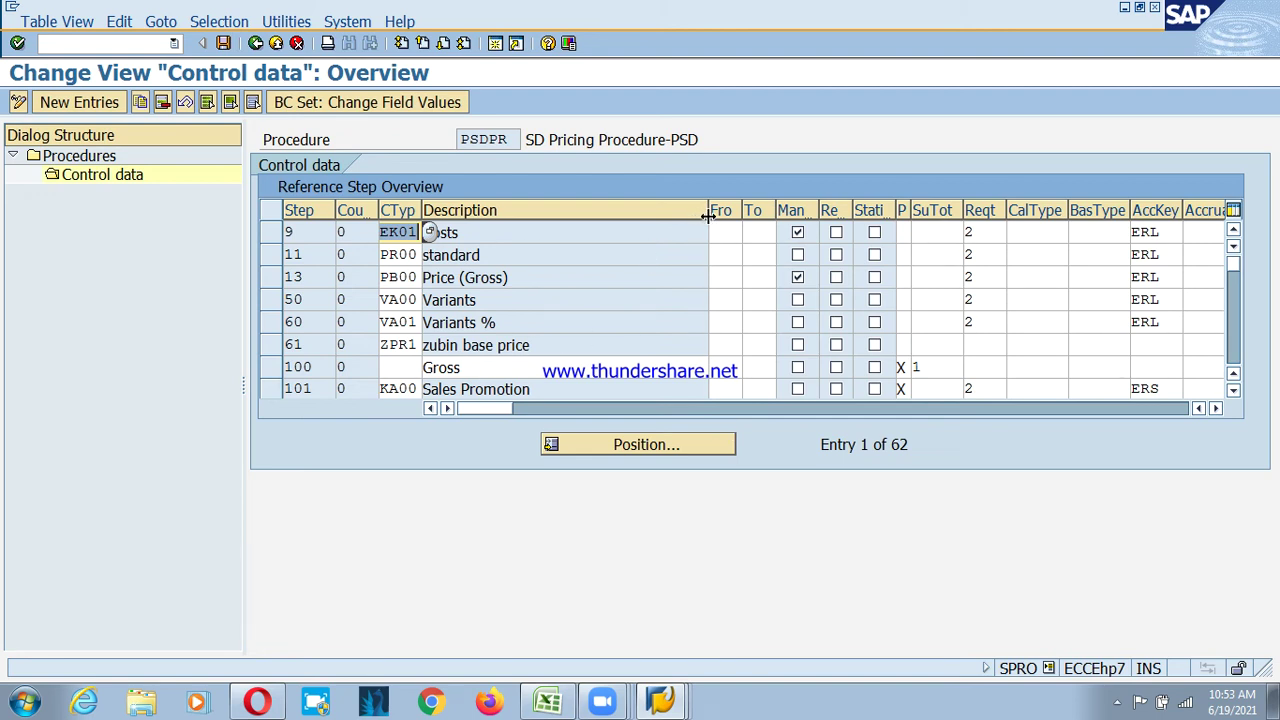
drag(708, 216, 614, 216)
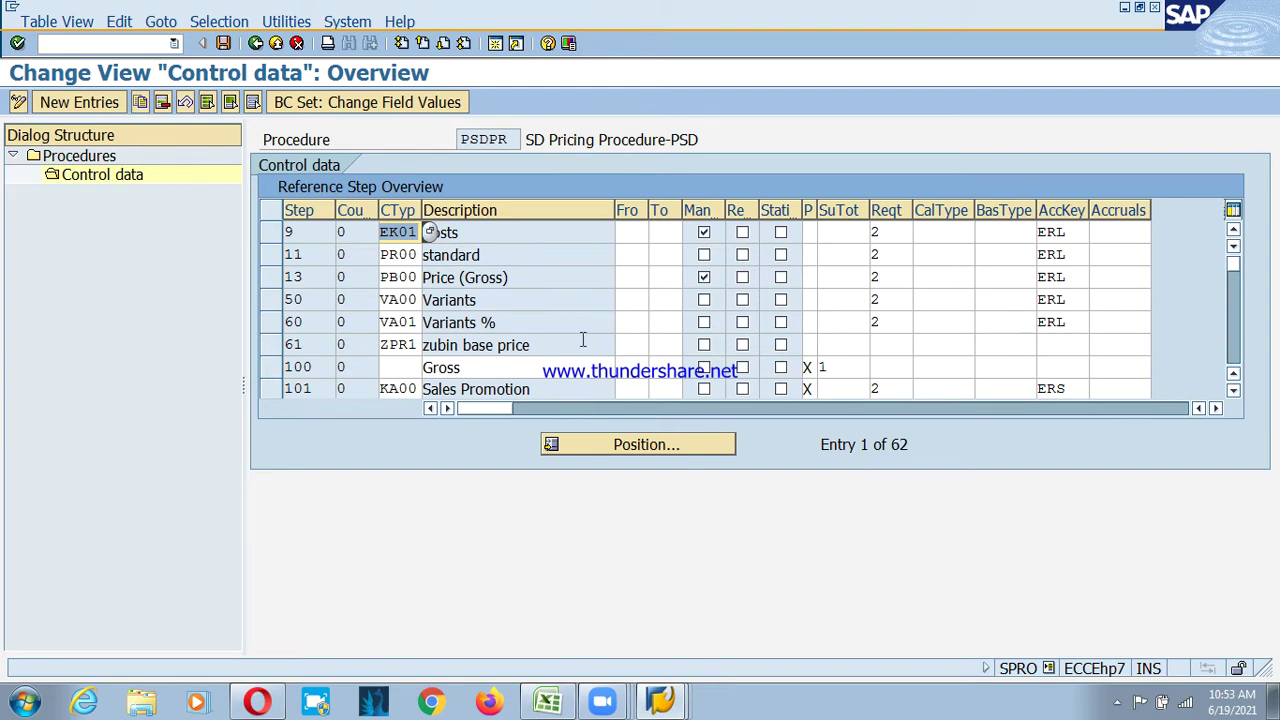
scroll(535, 335, down, 2)
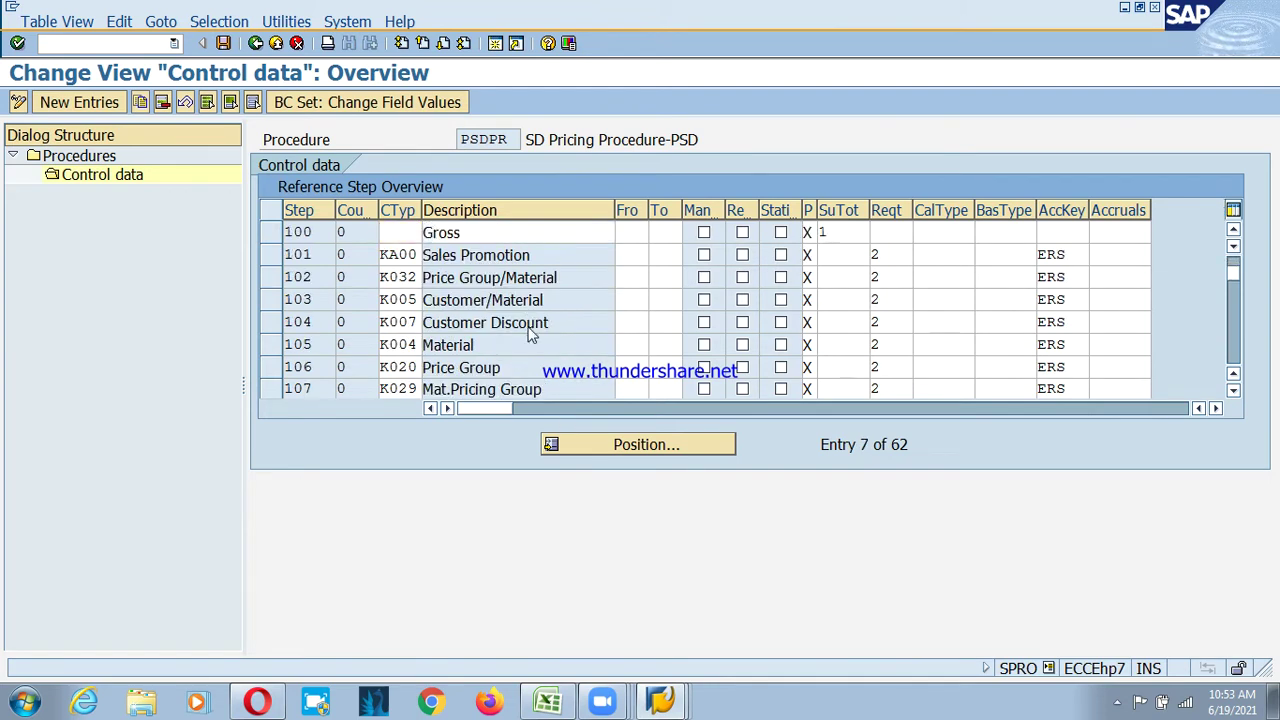
scroll(530, 335, down, 4)
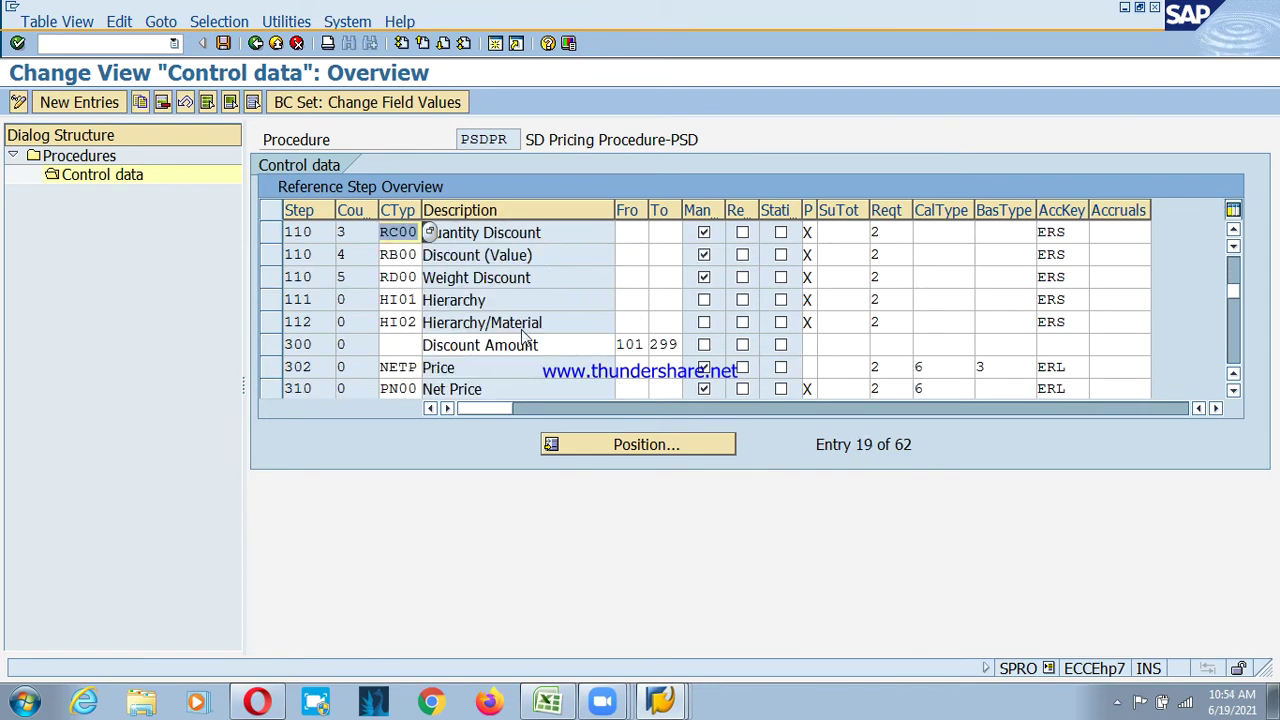
scroll(518, 338, down, 2)
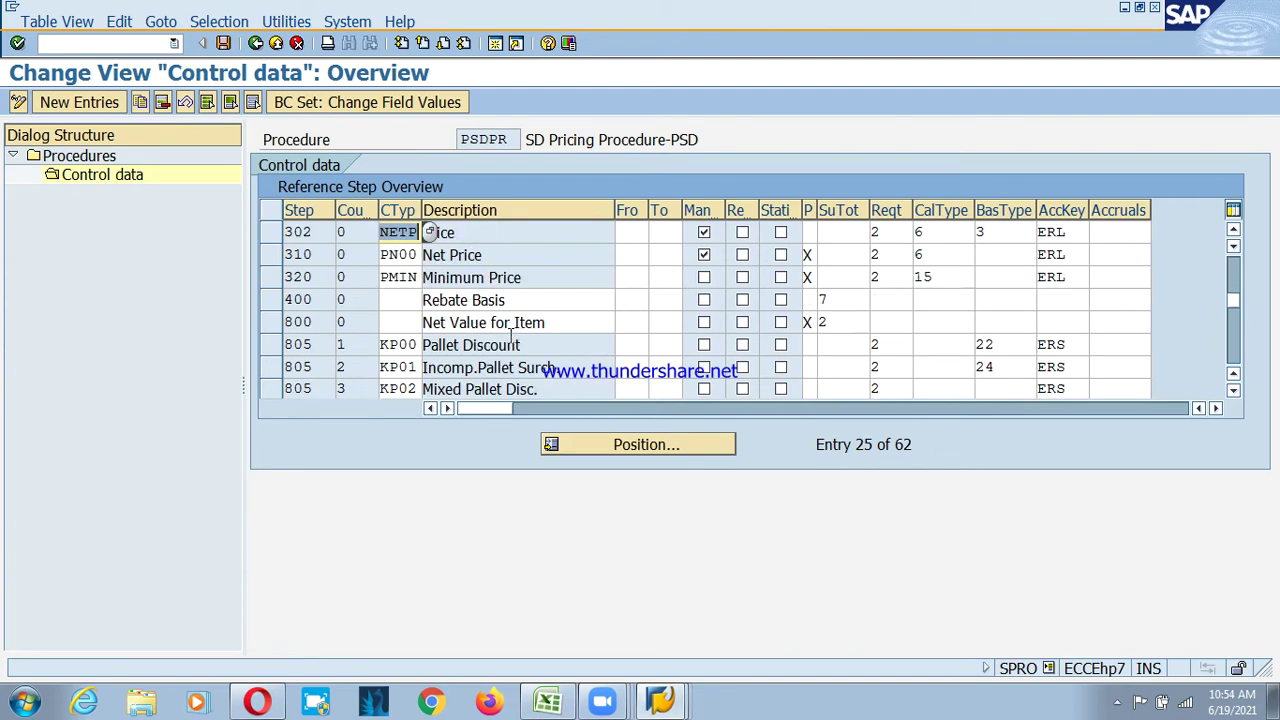
scroll(520, 333, down, 1)
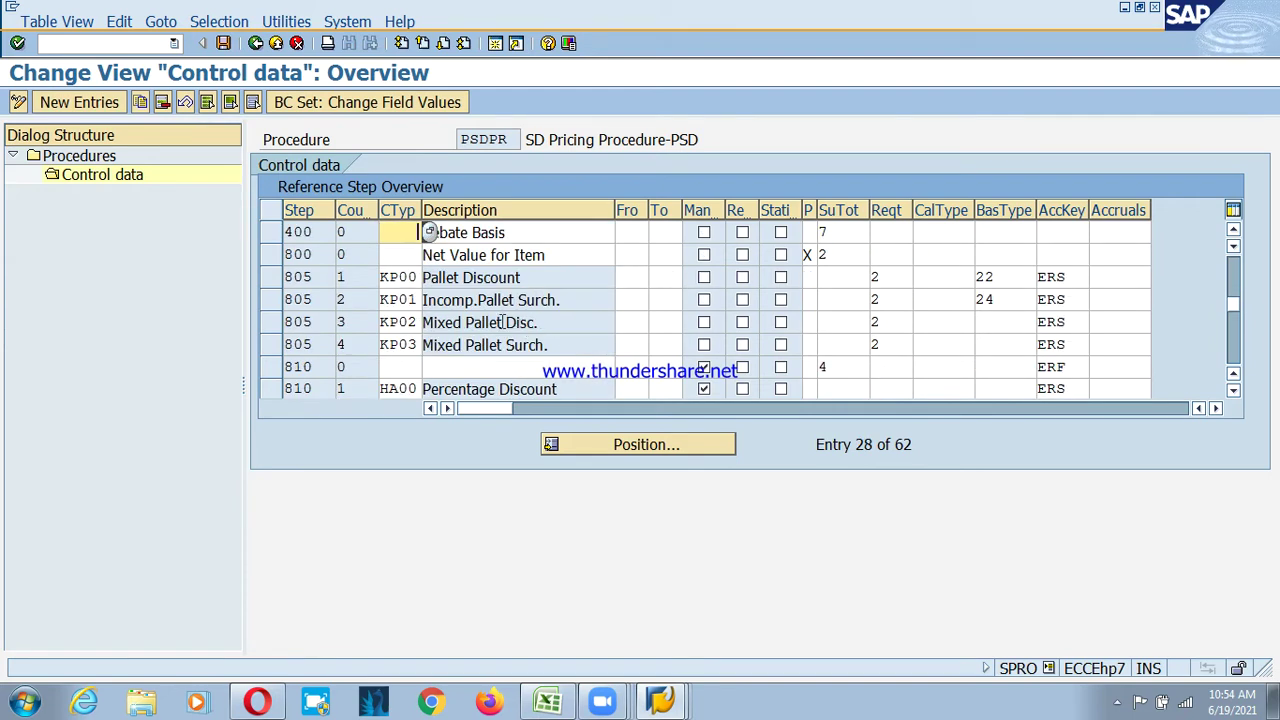
scroll(499, 321, down, 1)
scroll(499, 321, down, 3)
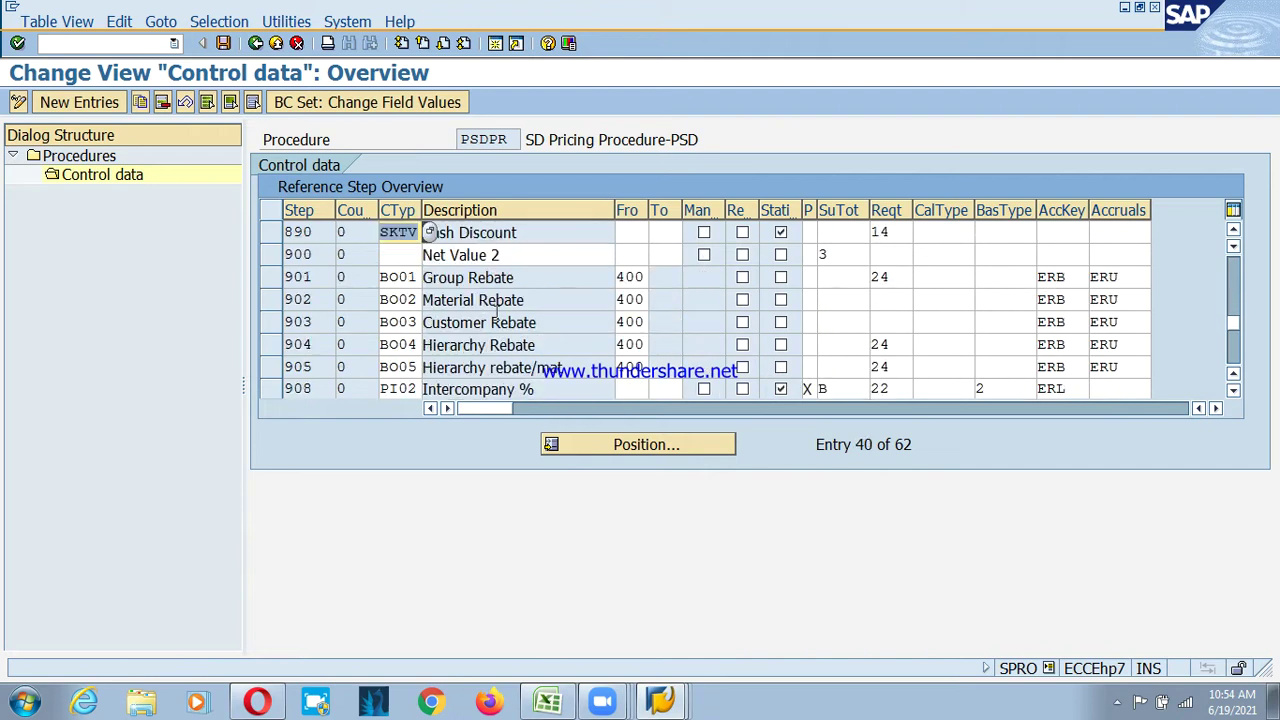
scroll(486, 330, down, 1)
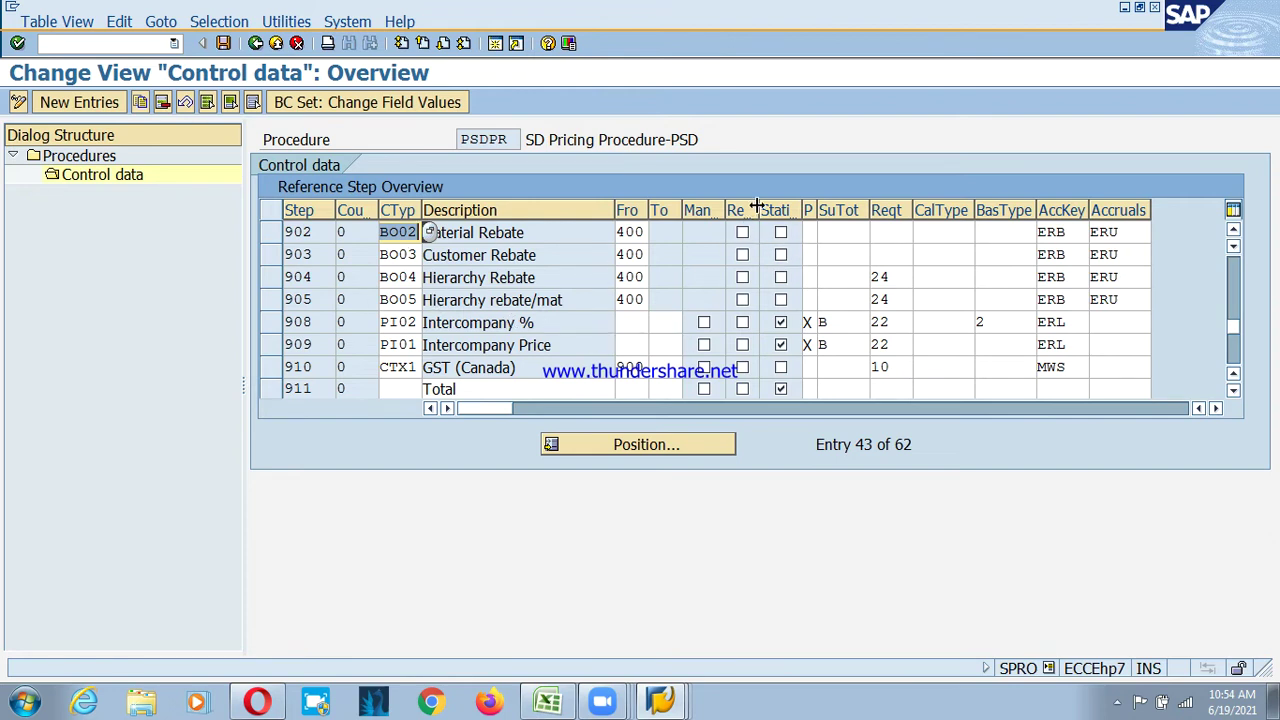
- Clear the Required flag for Rounding Off condition type DIFF in step 915 and save the control data
drag(758, 210, 776, 211)
scroll(745, 362, down, 2)
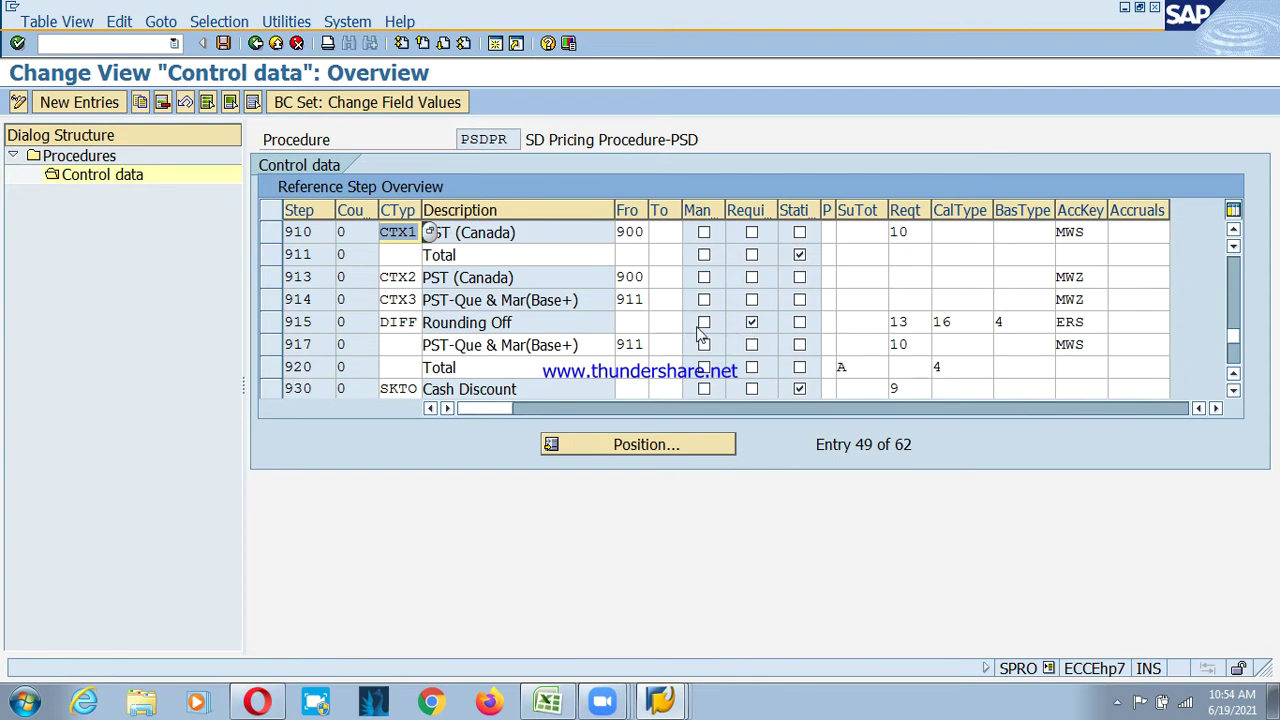
click(751, 323)
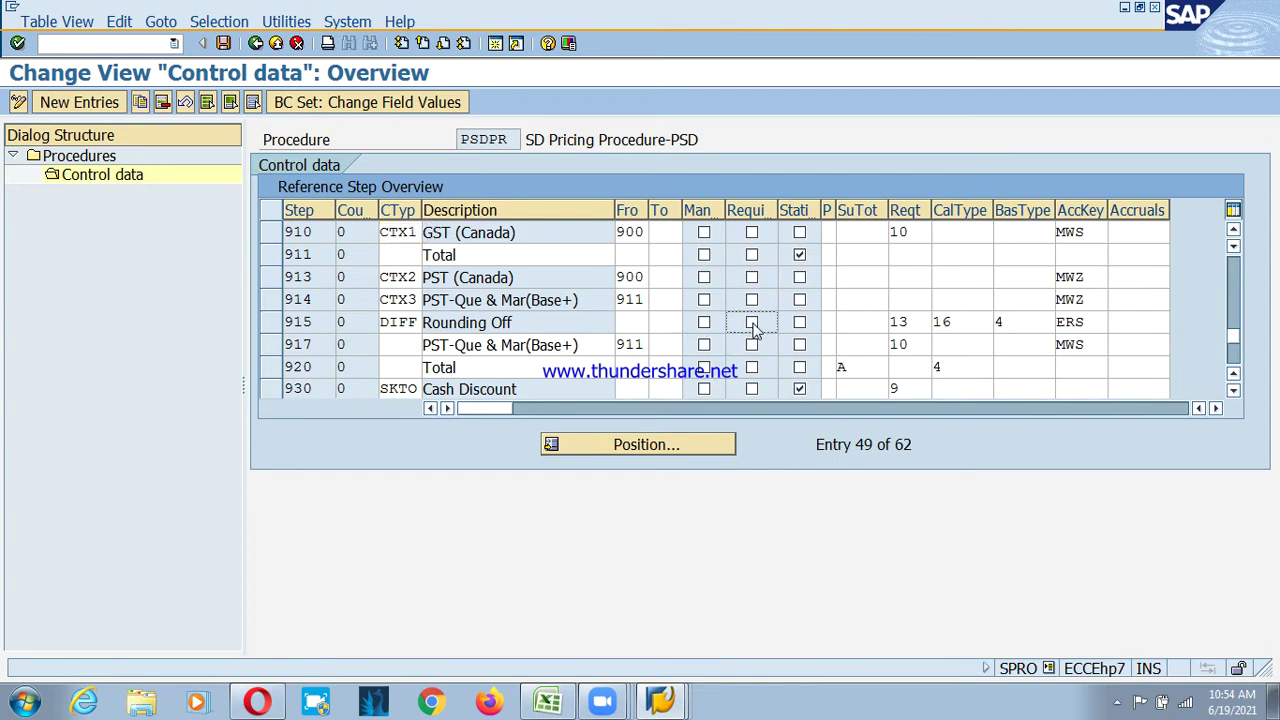
scroll(763, 331, down, 1)
scroll(763, 331, down, 2)
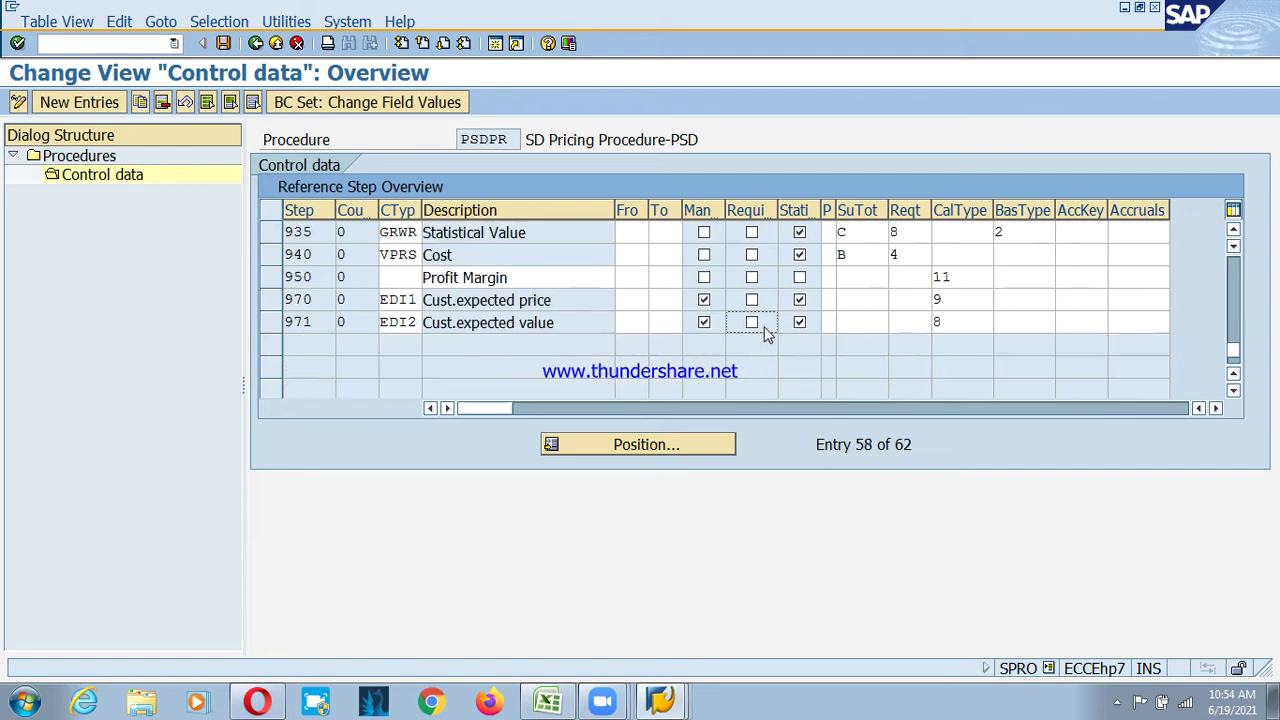
scroll(716, 327, up, 2)
scroll(689, 333, up, 8)
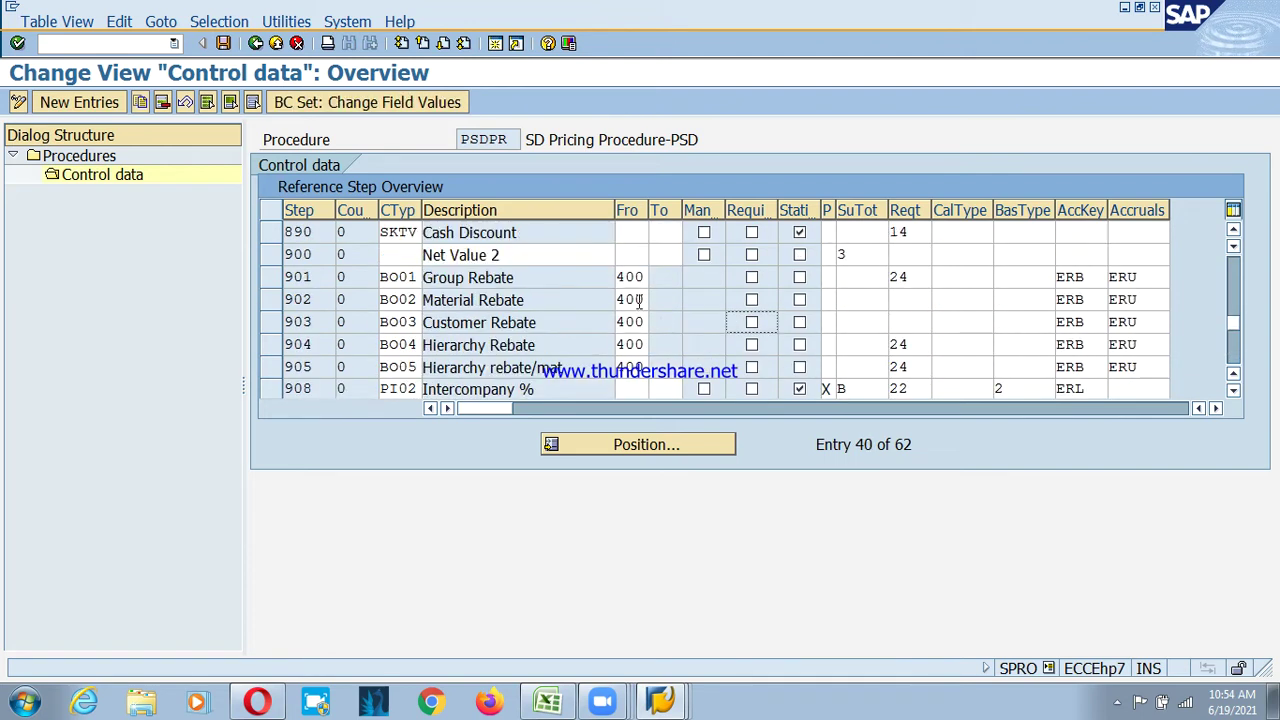
scroll(548, 297, up, 2)
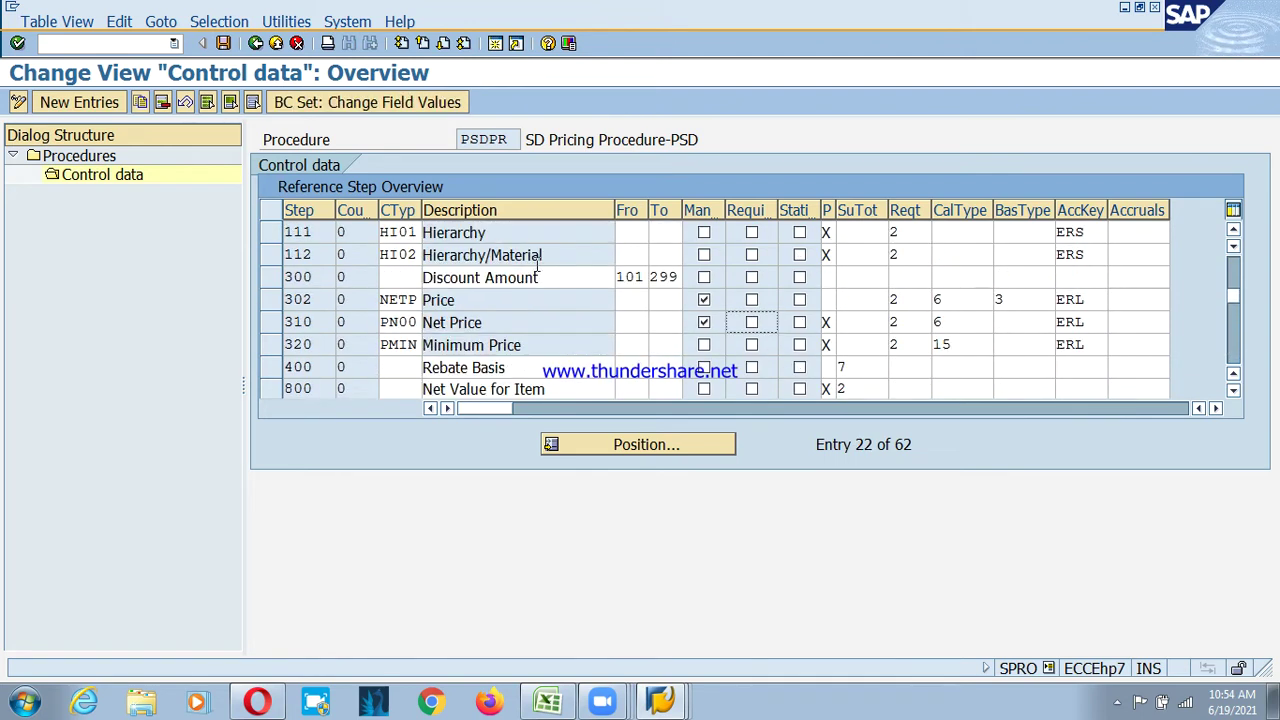
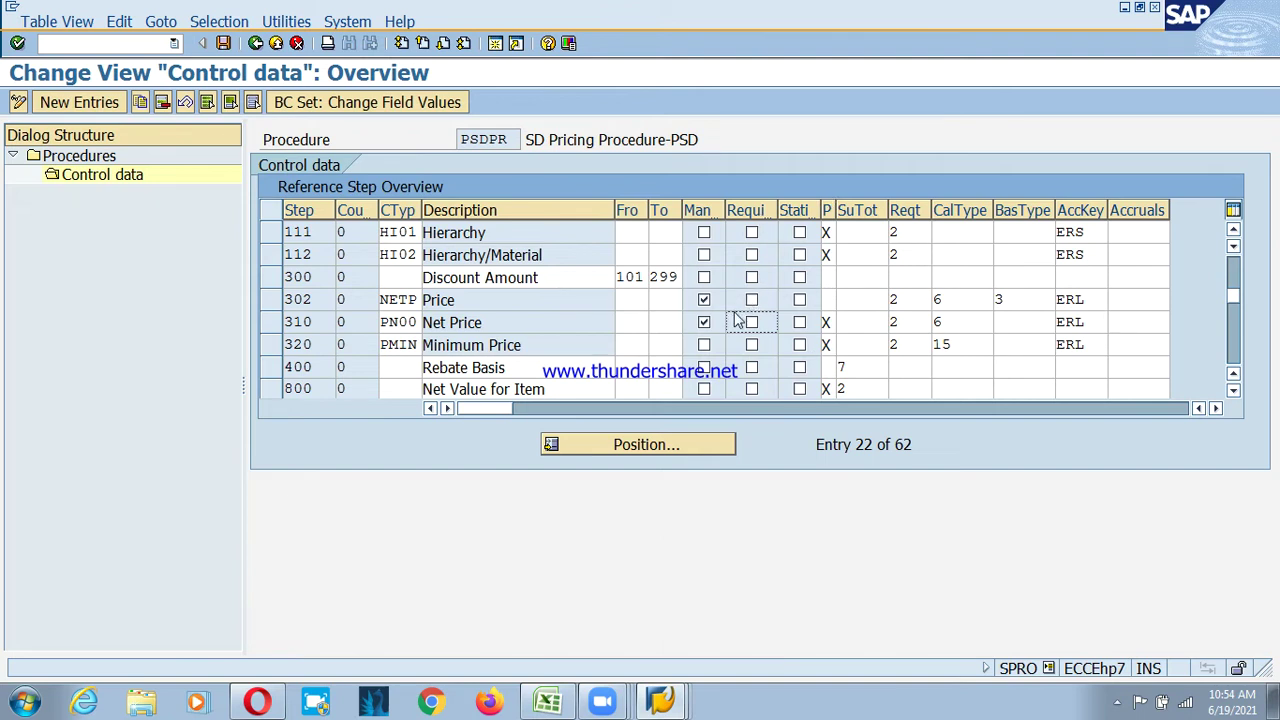
click(223, 43)
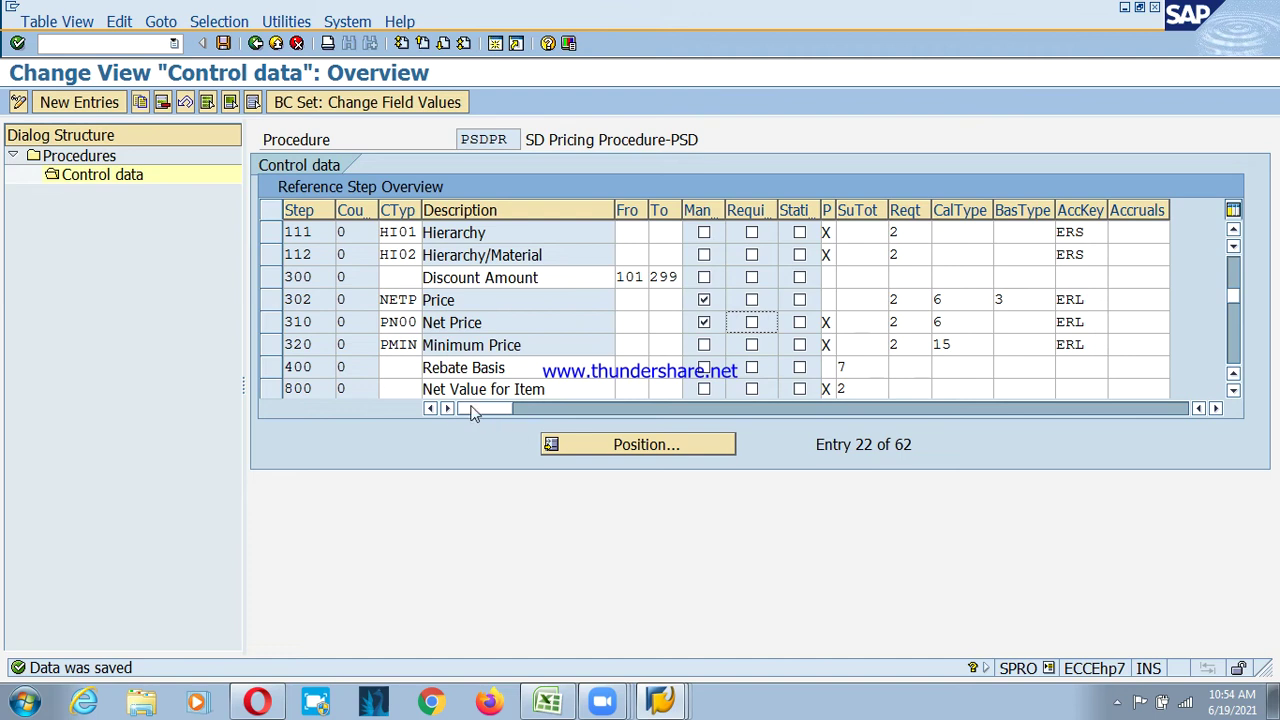
- Leave the pricing procedure maintenance and open the Define Pricing Procedure Determination activity
scroll(455, 290, up, 4)
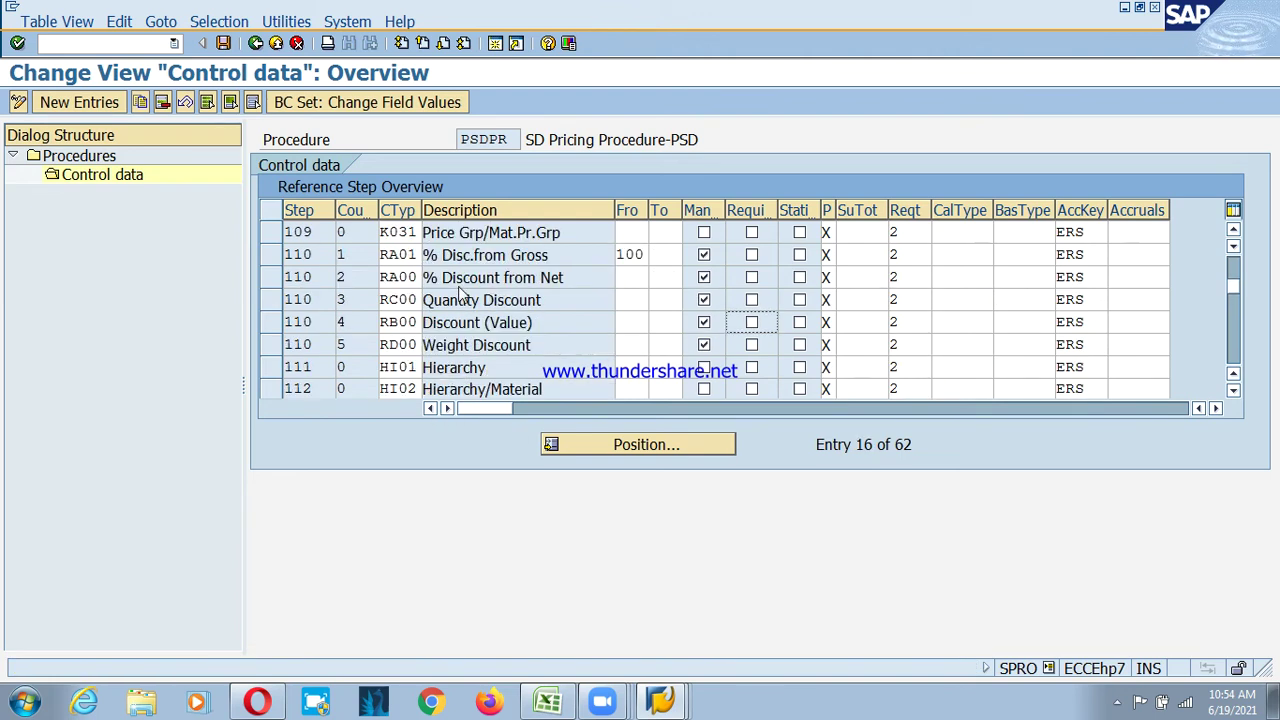
click(255, 44)
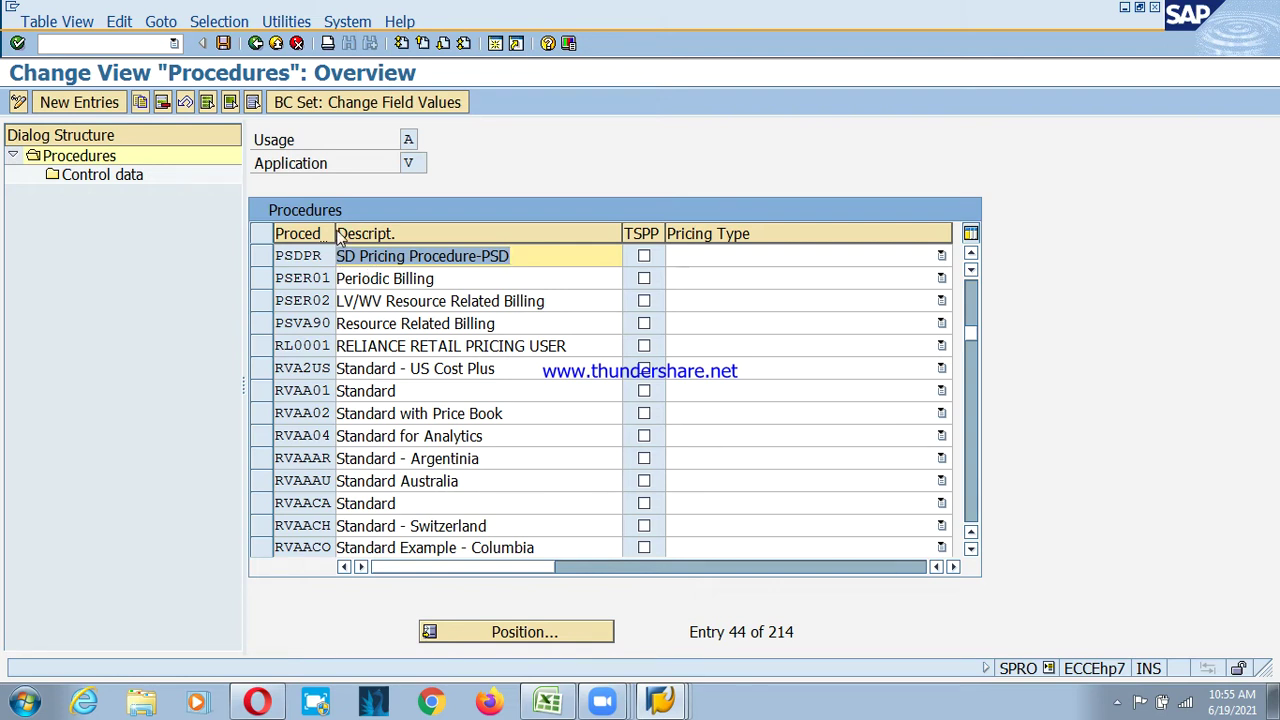
click(261, 257)
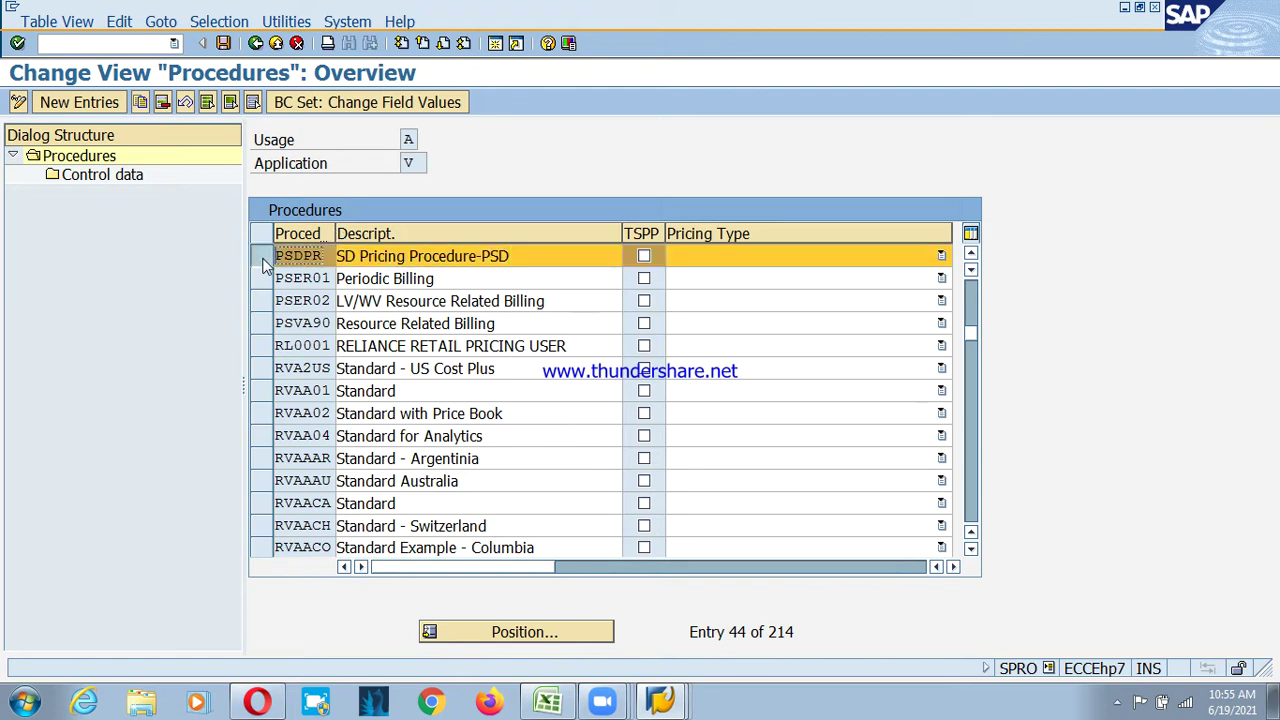
click(264, 46)
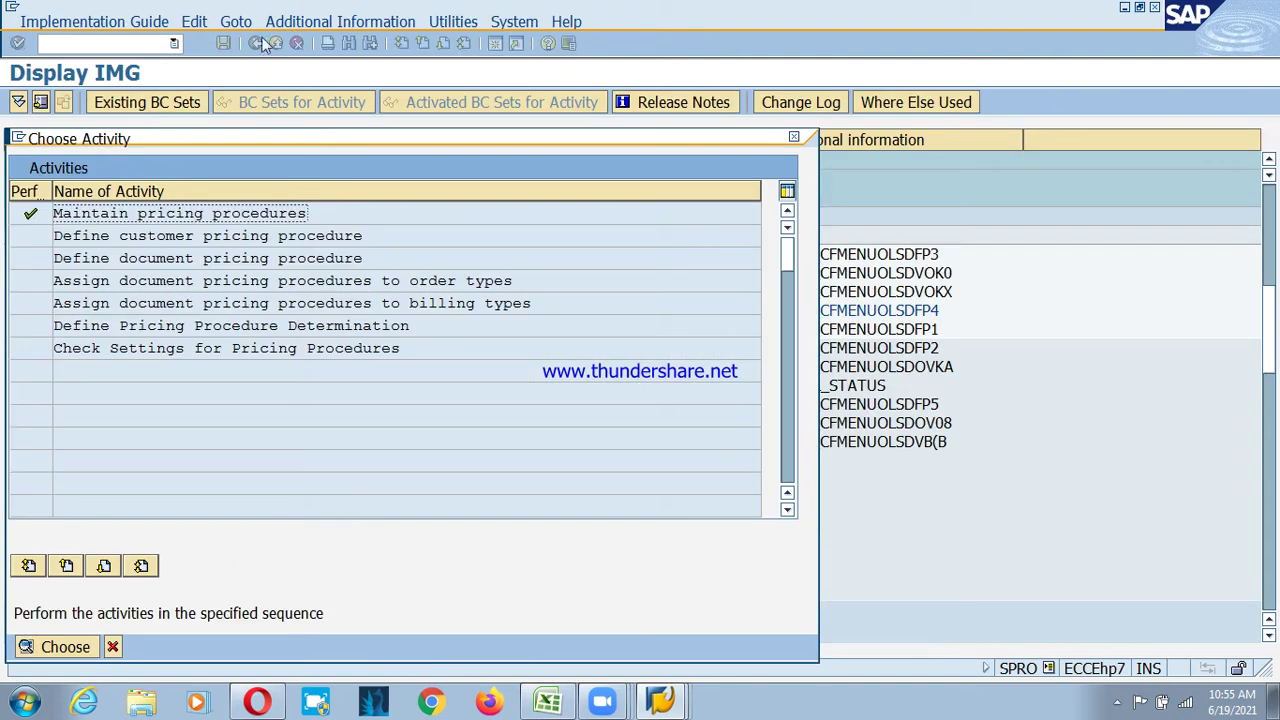
click(139, 325)
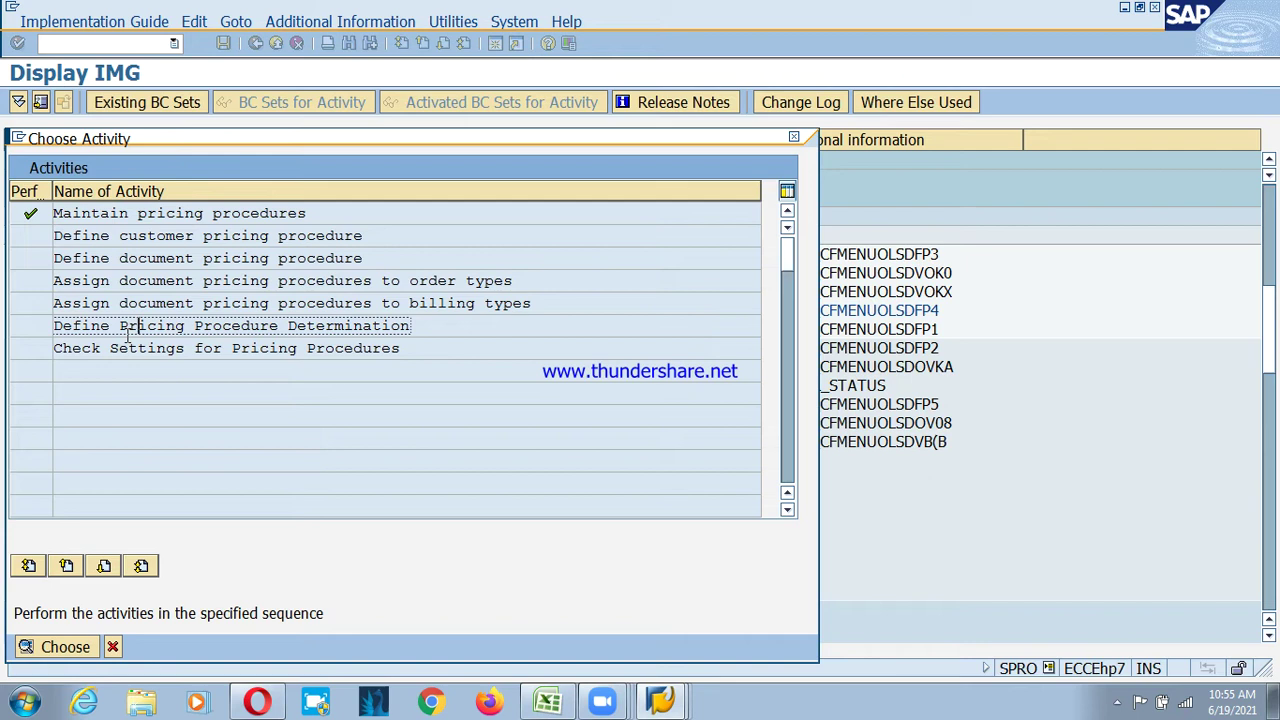
double_click(190, 326)
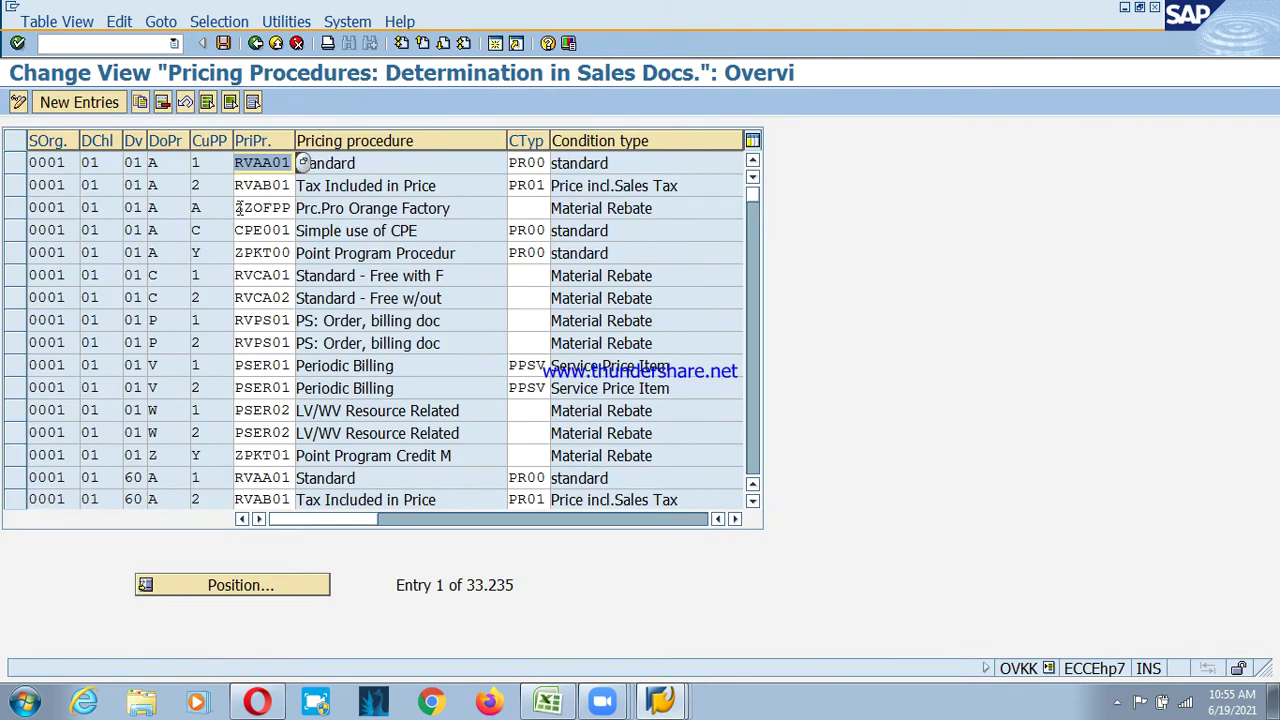
- Start a new determination entry for sales organization PSO1, distribution channel 01 and division R1
click(68, 102)
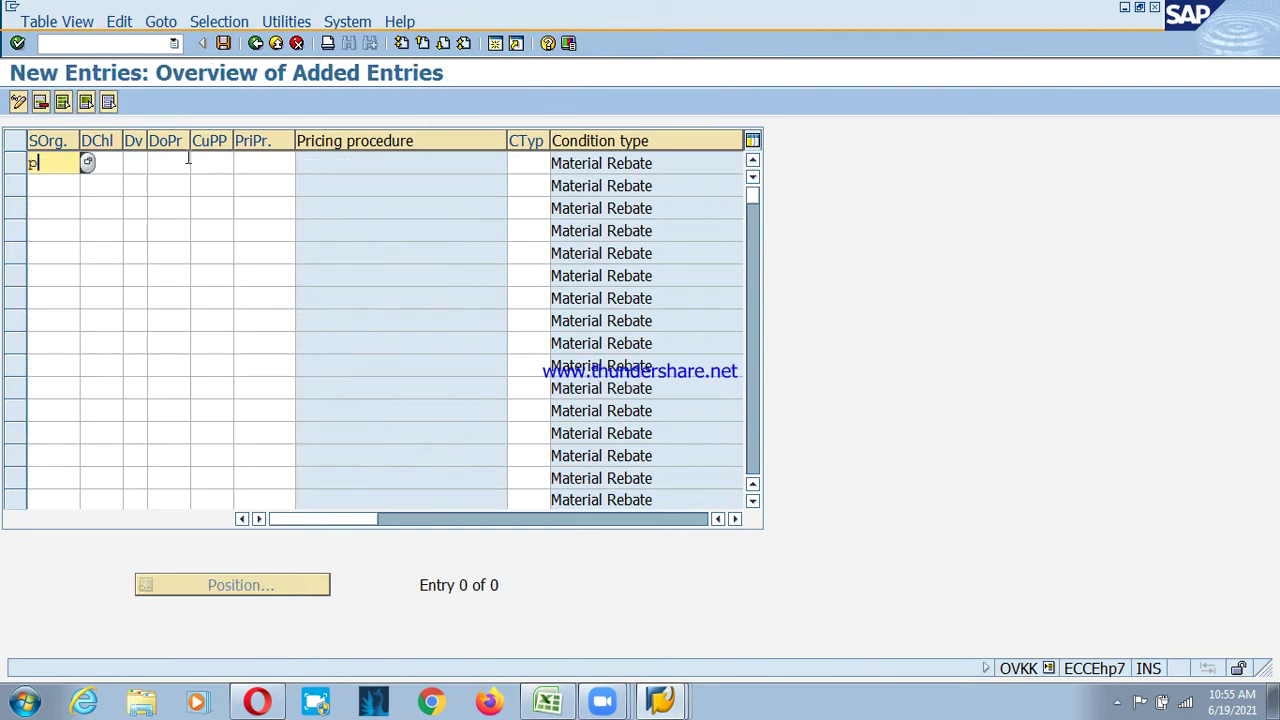
text(pso1)
key(Tab)
text(01)
key(Tab)
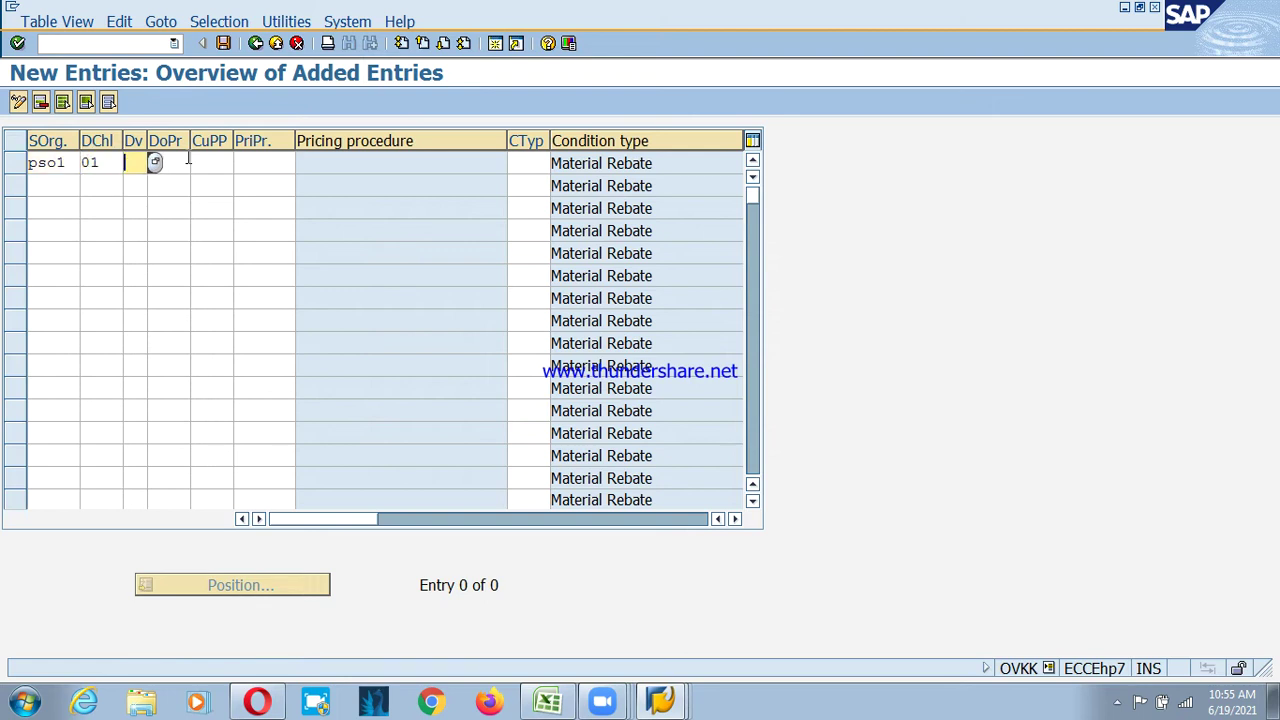
text(r1)
key(Tab)
- Set the entry's document pricing procedure to A (Standard) and its customer pricing procedure to 1 (Standard)
key(F4)
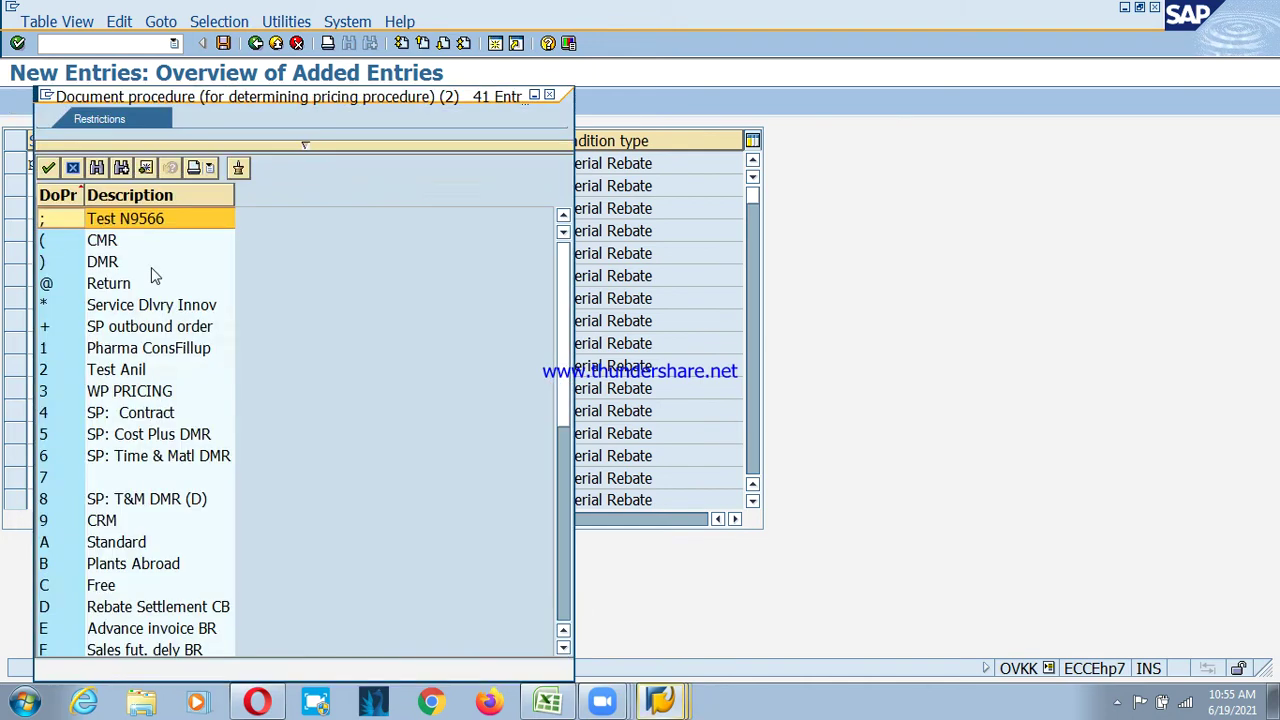
click(118, 548)
double_click(118, 548)
key(Tab)
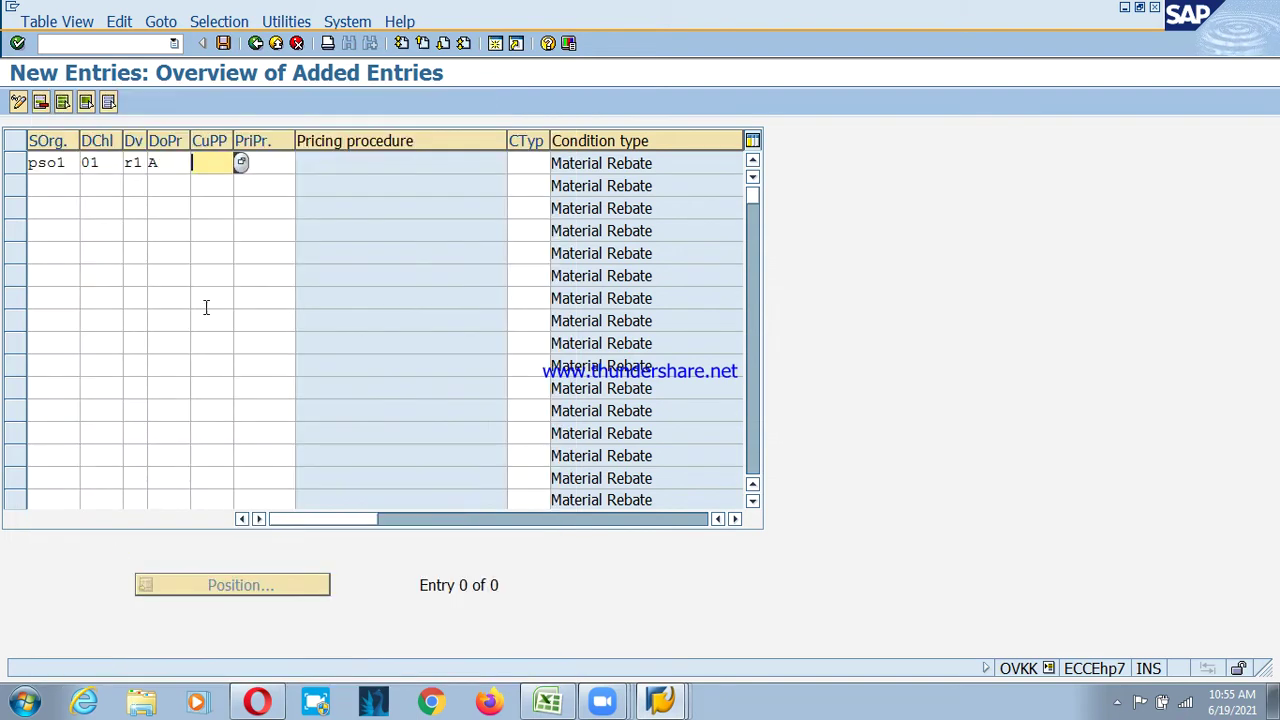
click(240, 164)
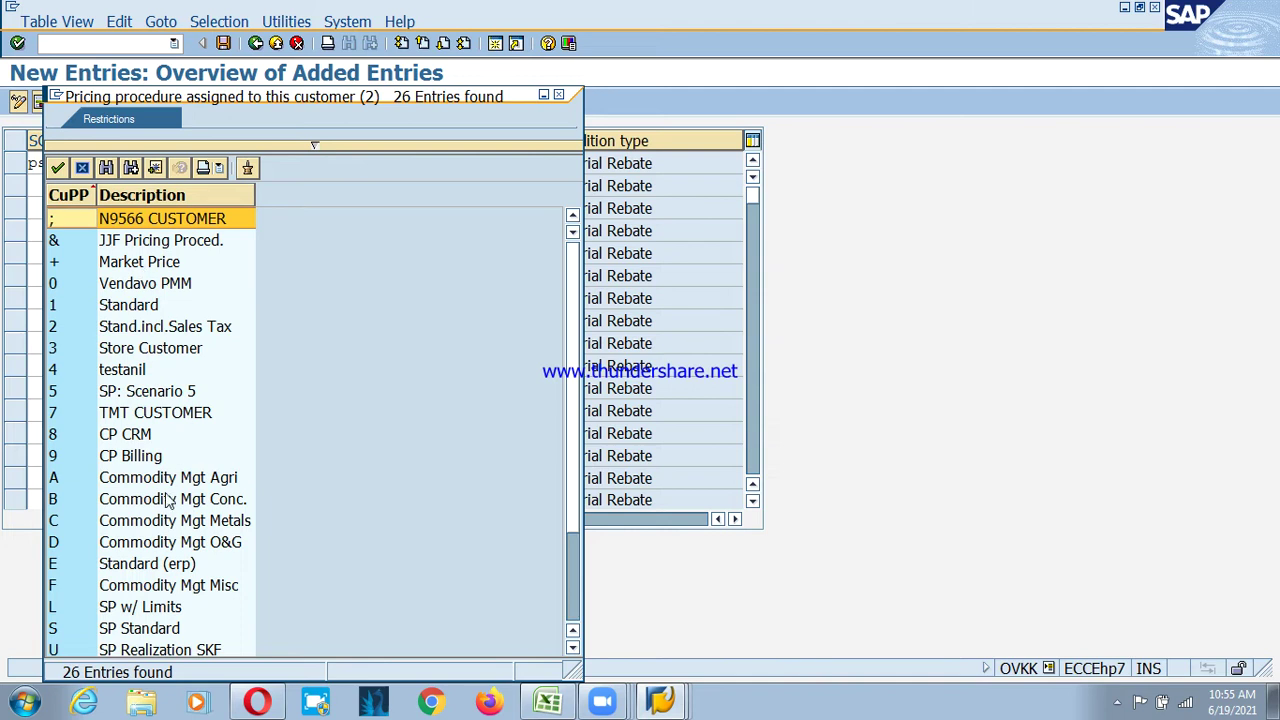
double_click(147, 311)
- Assign pricing procedure PSDPR and condition type PR00 to the PSO1 determination entry
click(266, 166)
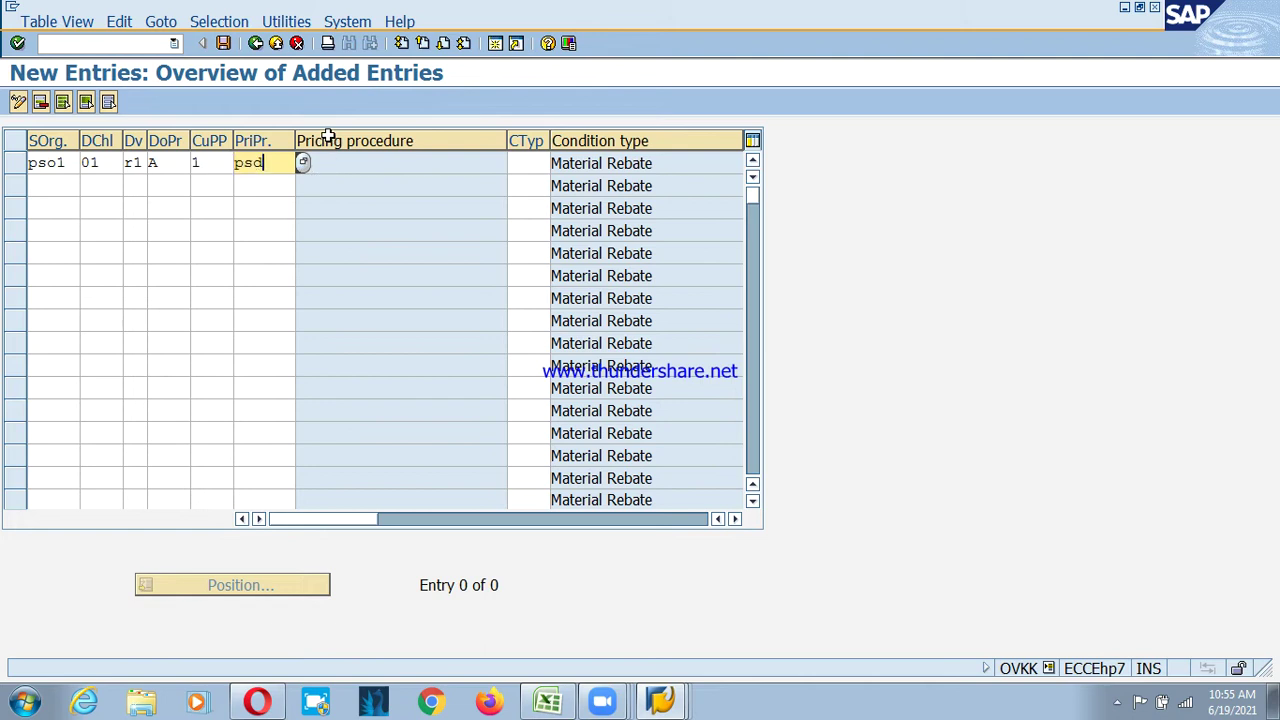
key(Tab)
text(pr)
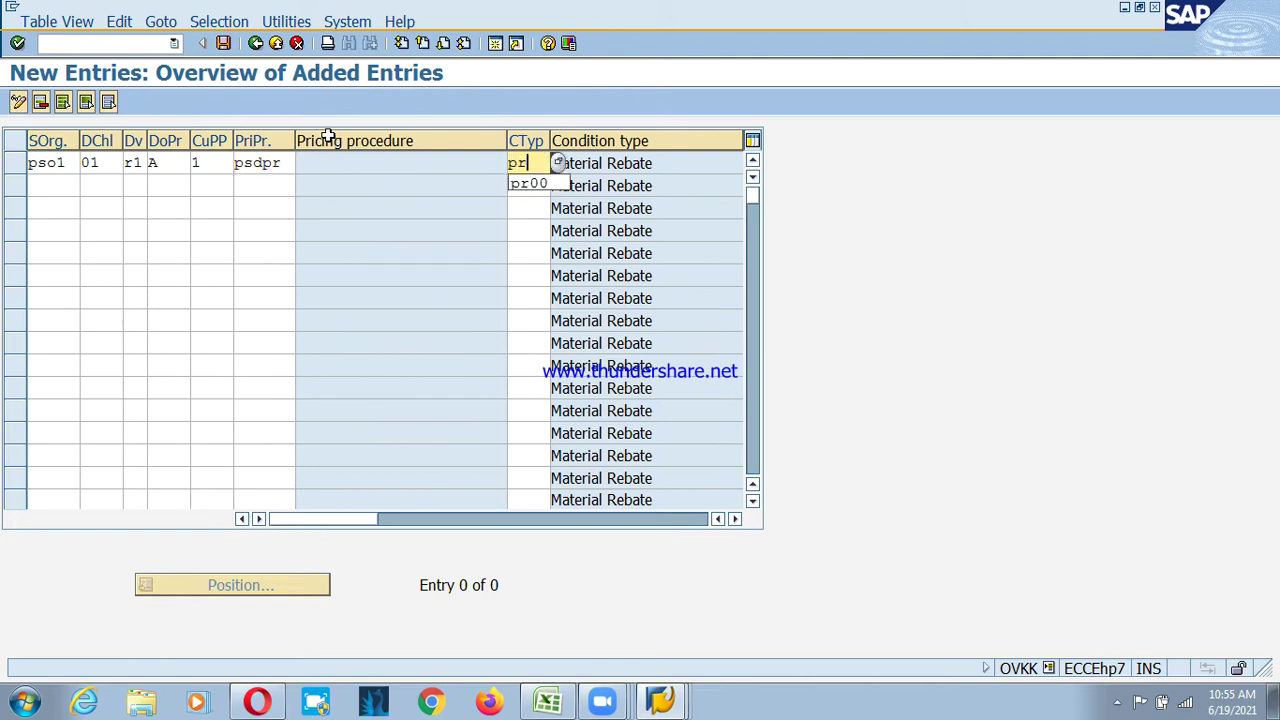
text(00)
key(Return)
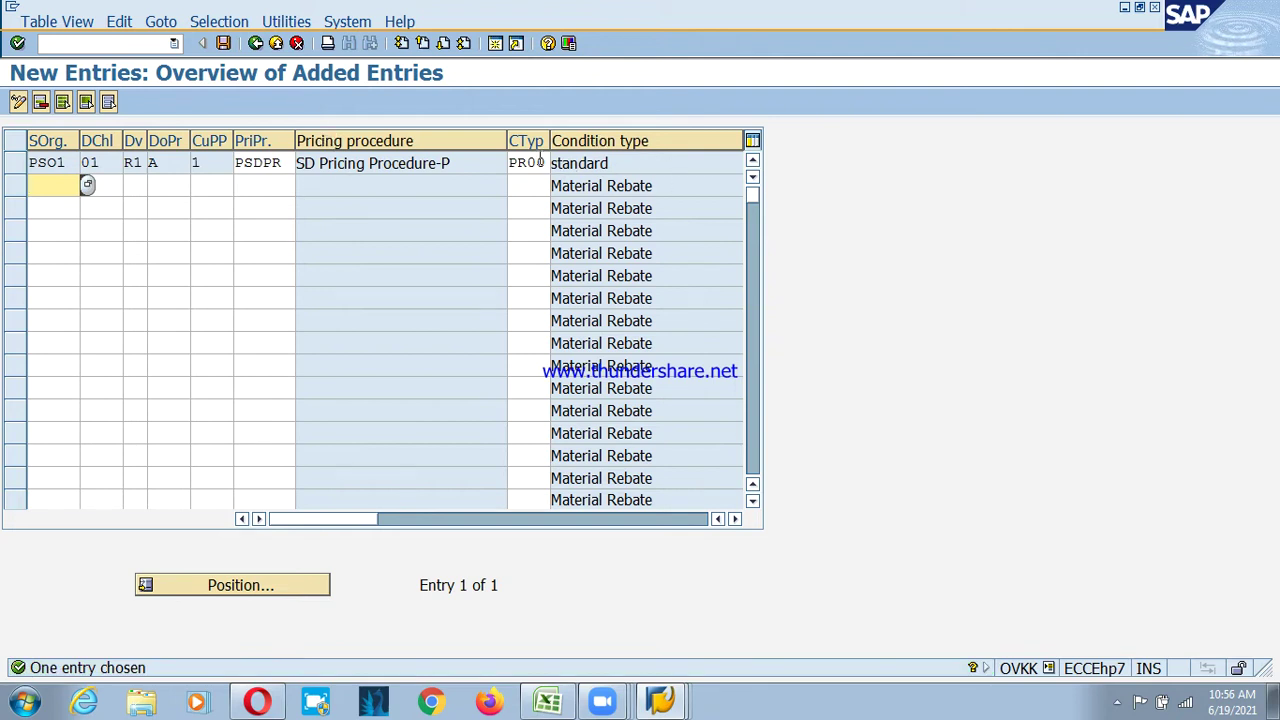
click(605, 165)
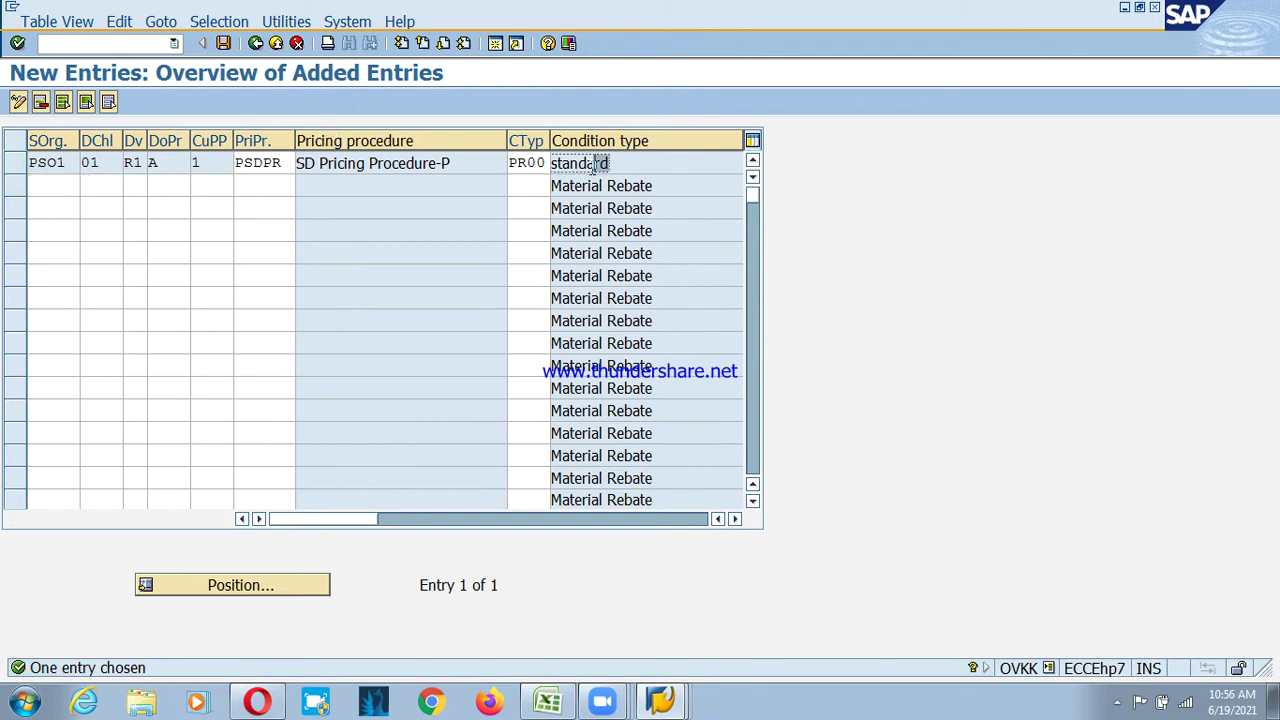
click(527, 163)
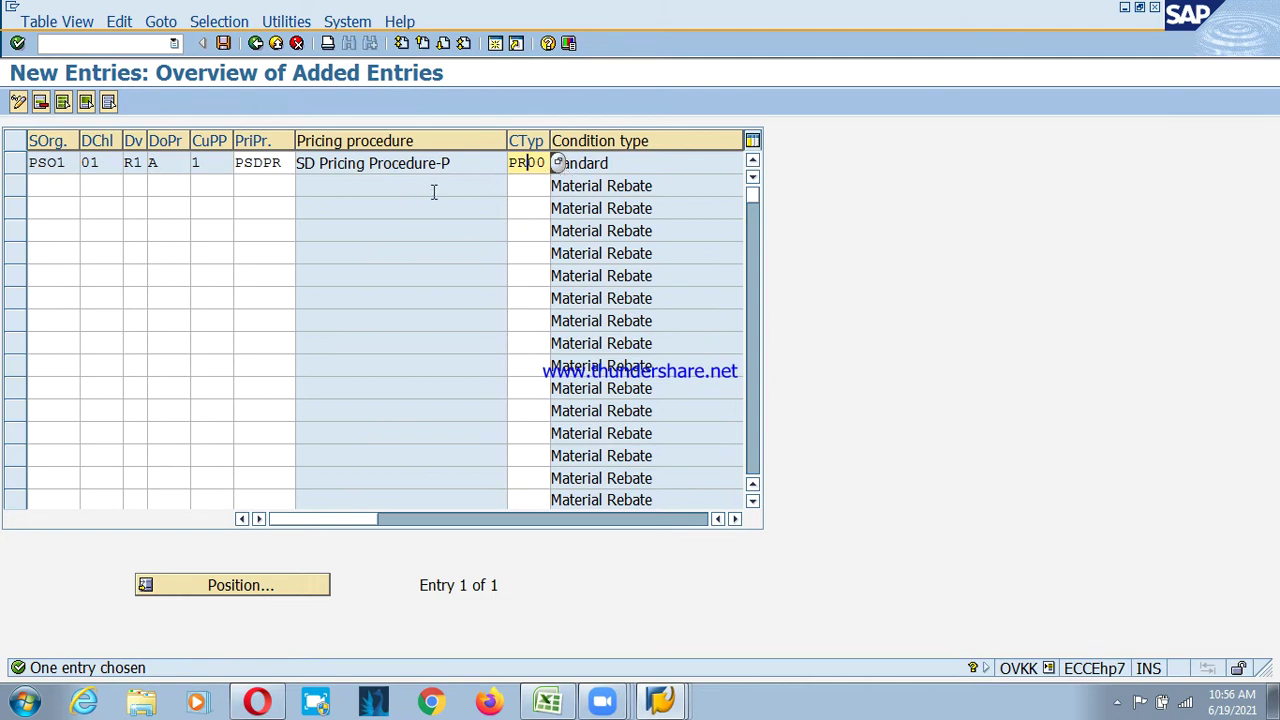
click(618, 166)
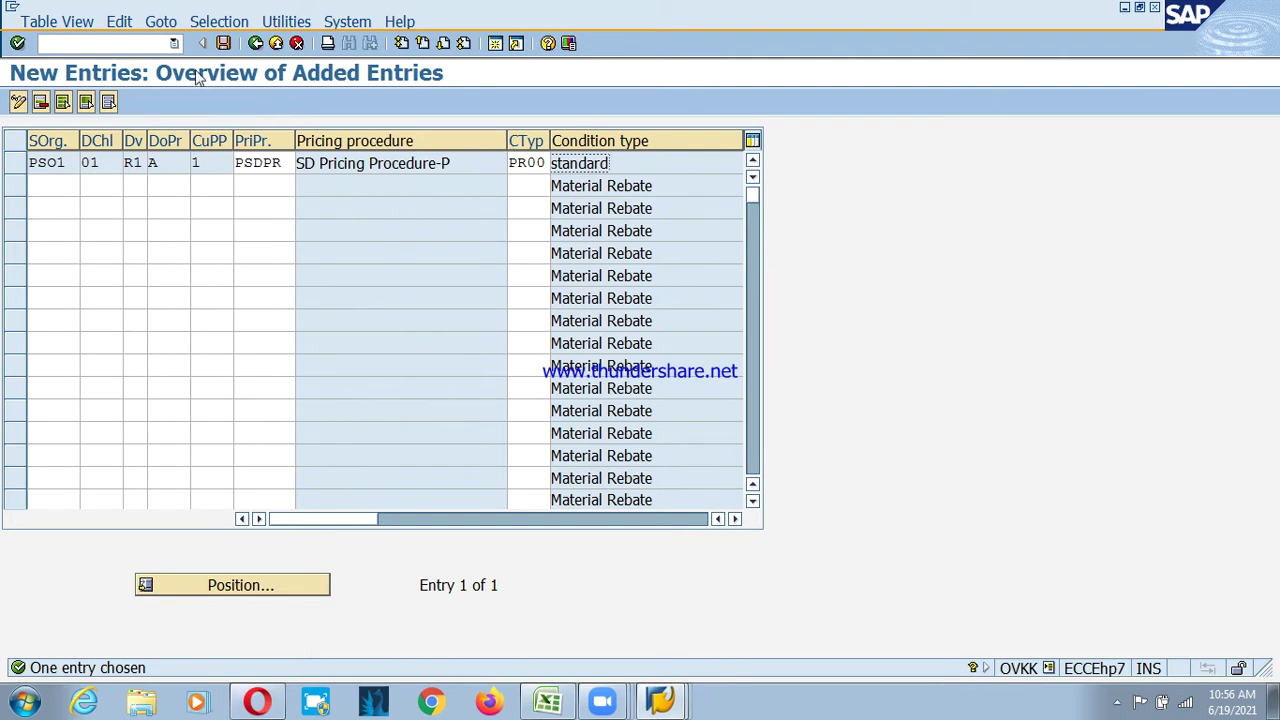
- Save the PSO1 pricing procedure determination entry, leave the table, and close the pricing procedure activity list
click(223, 43)
click(61, 319)
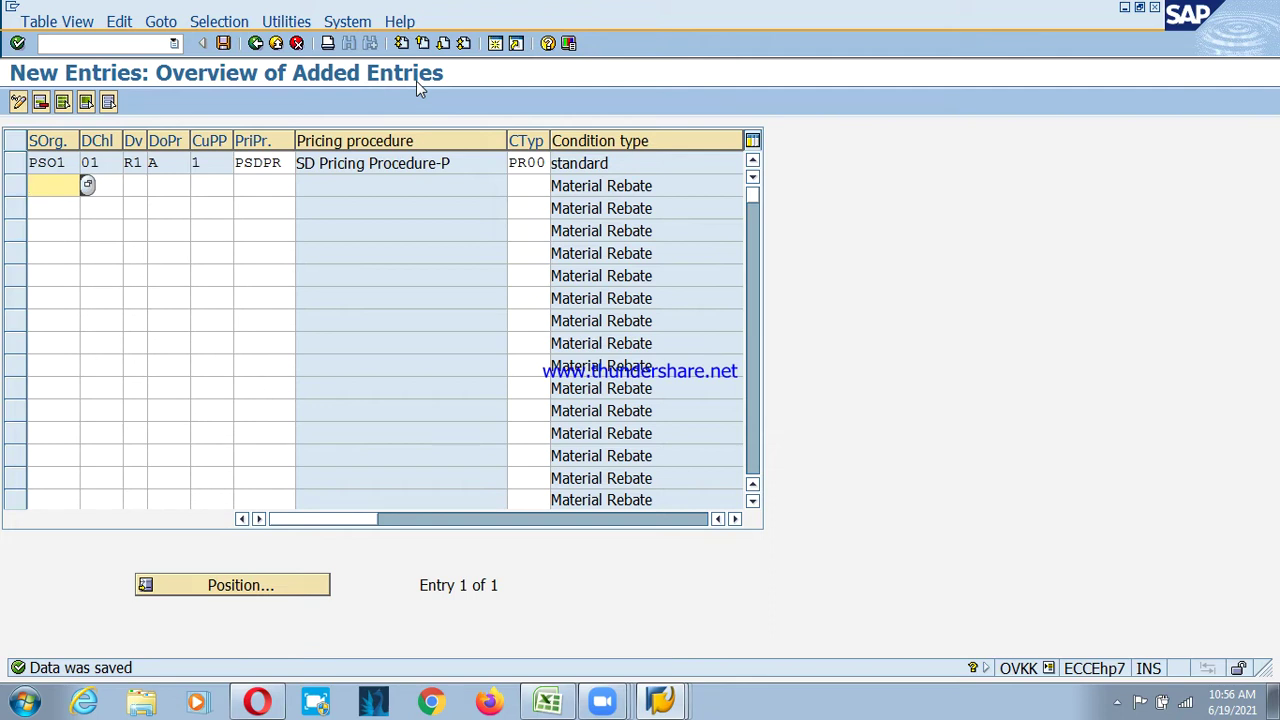
click(276, 43)
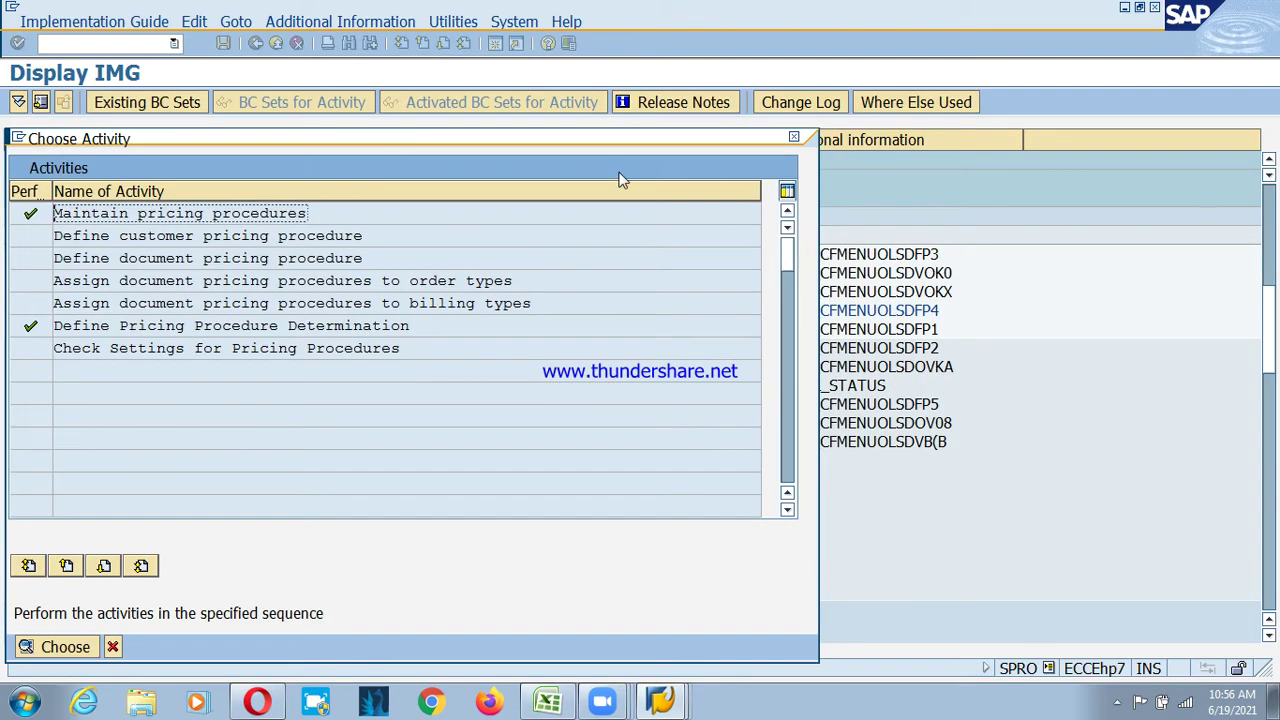
click(794, 136)
- Switch to the PSD workbook in Excel and append "-VA01" to the ORDER line in cell A27
click(547, 702)
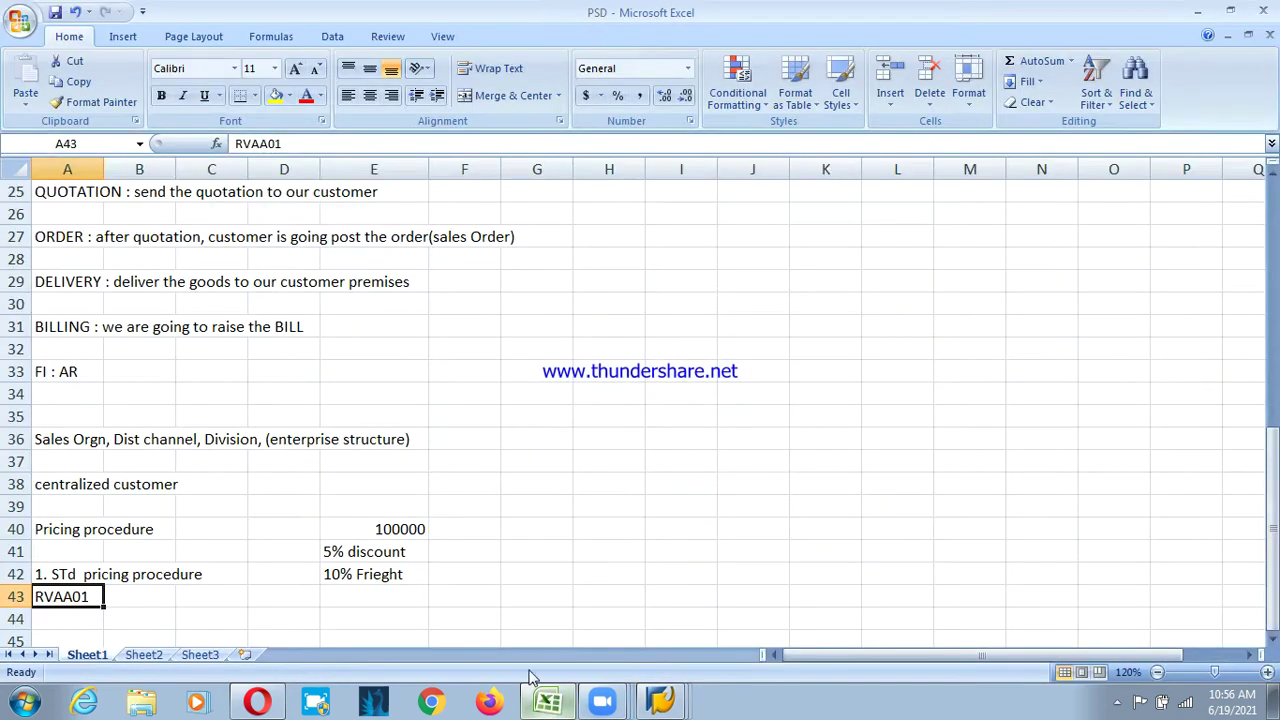
scroll(100, 470, up, 3)
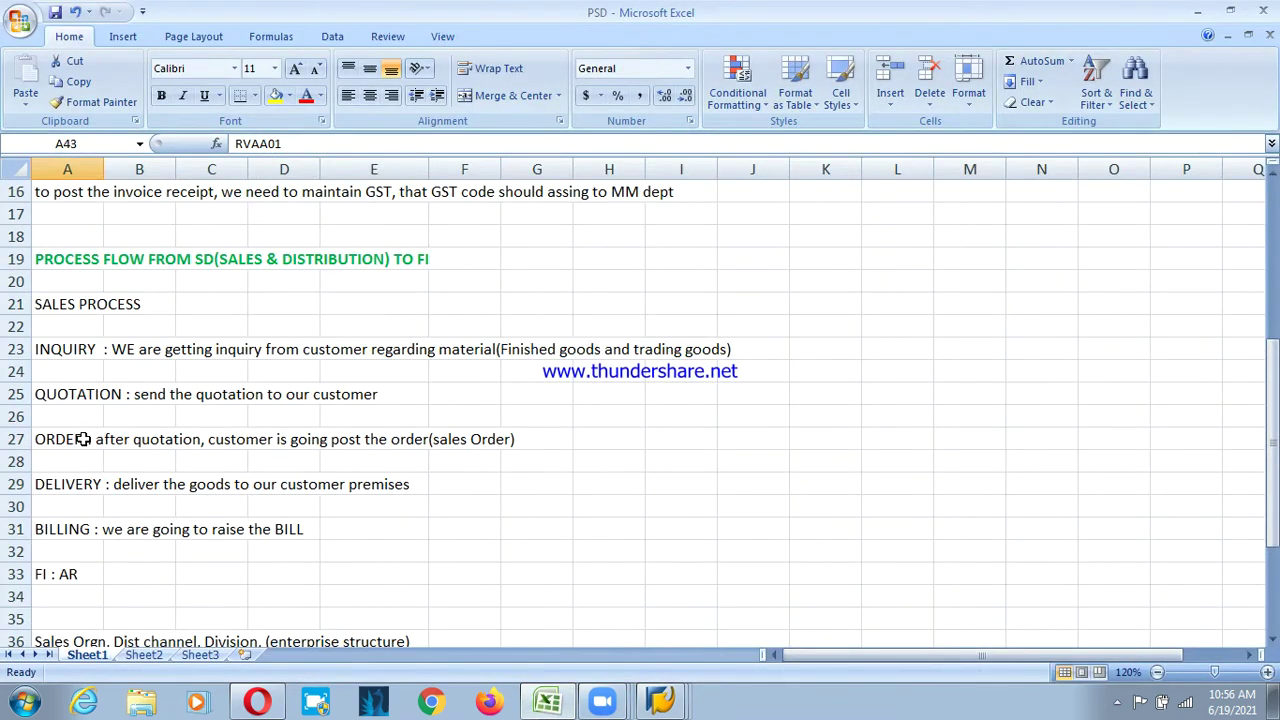
click(83, 440)
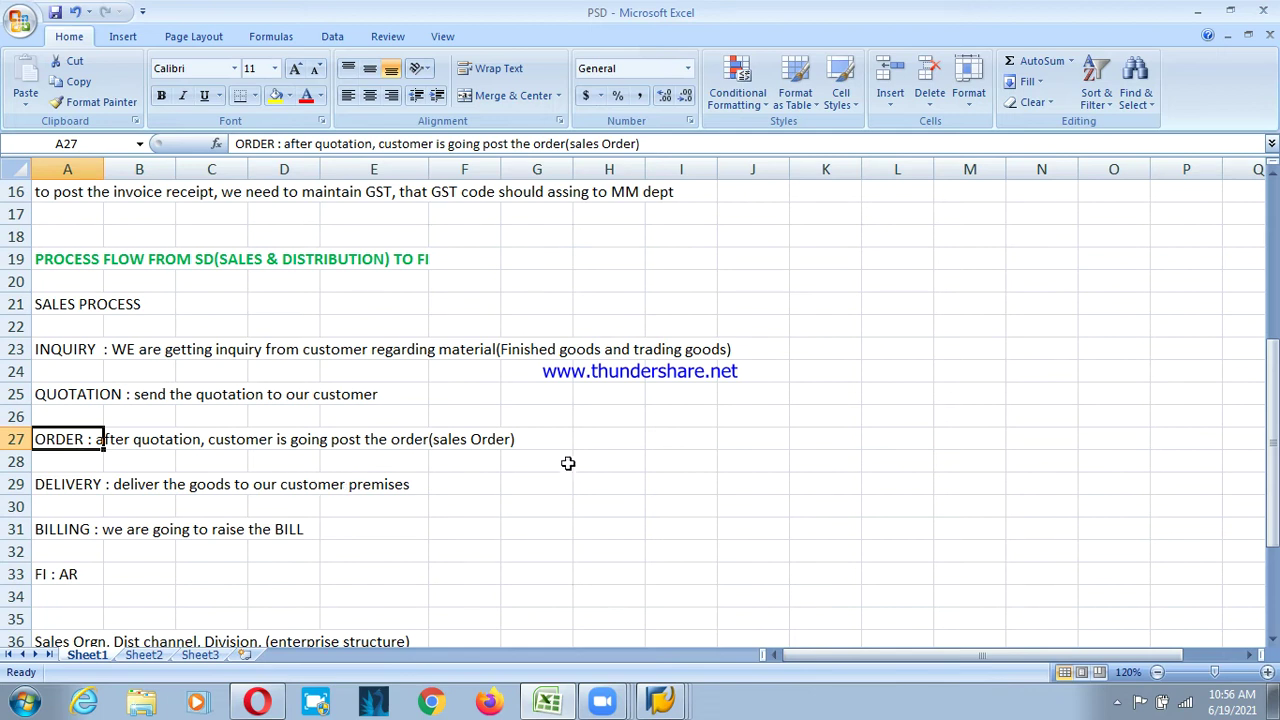
key(F2)
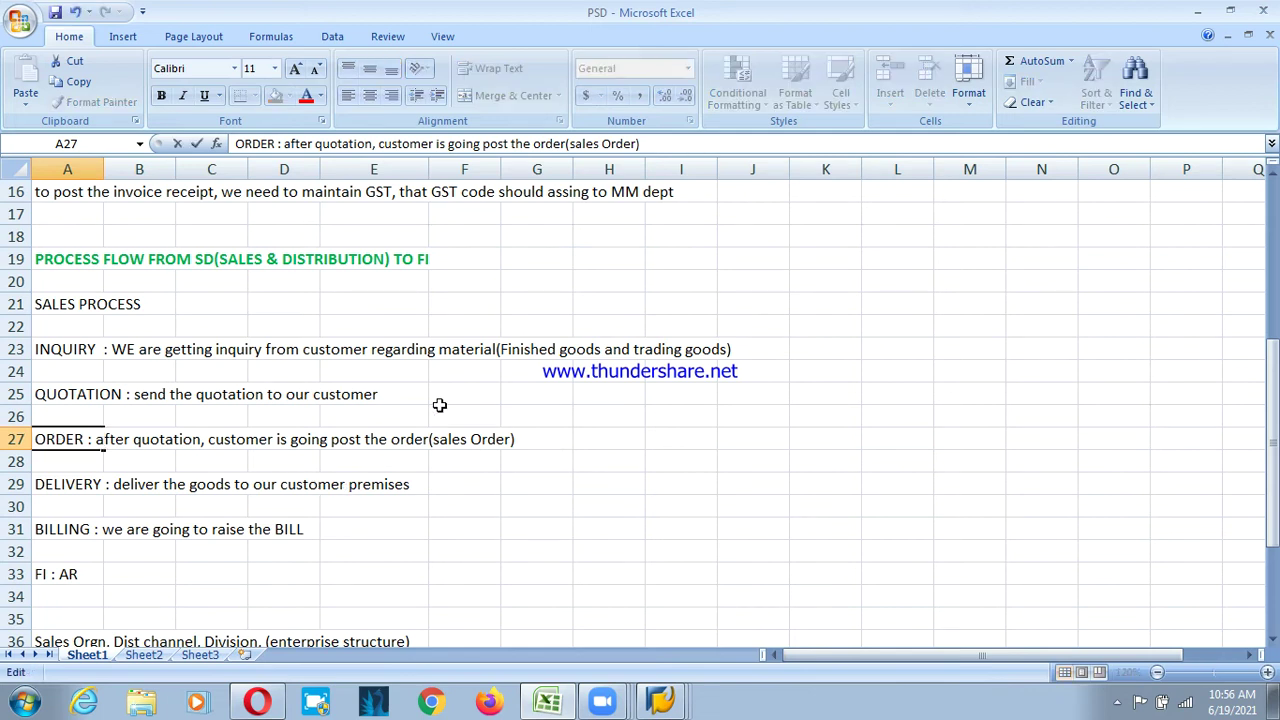
text(-VA01)
key(Return)
- Append "- VL01N" to the DELIVERY line in cell A29
key(Down)
key(F2)
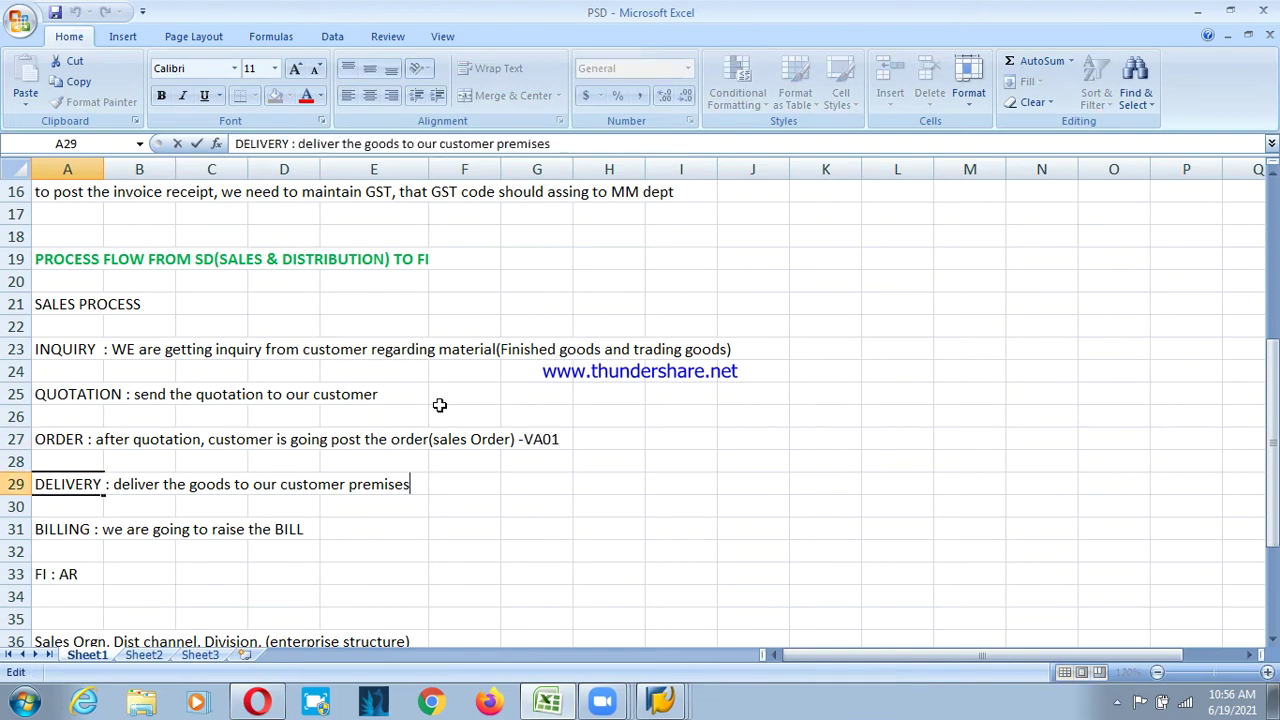
text(- VL01N)
key(Return)
- Append "-VF01" to the BILLING line in cell A31
key(Return)
key(F2)
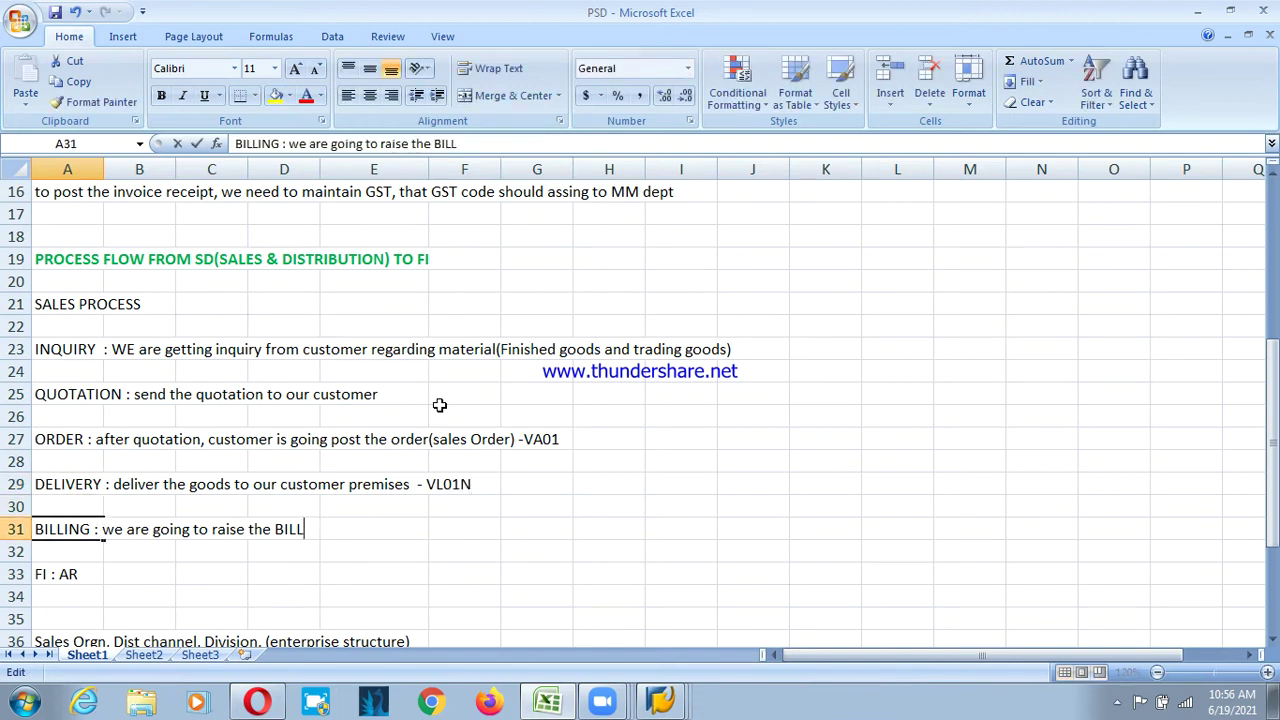
text(-)
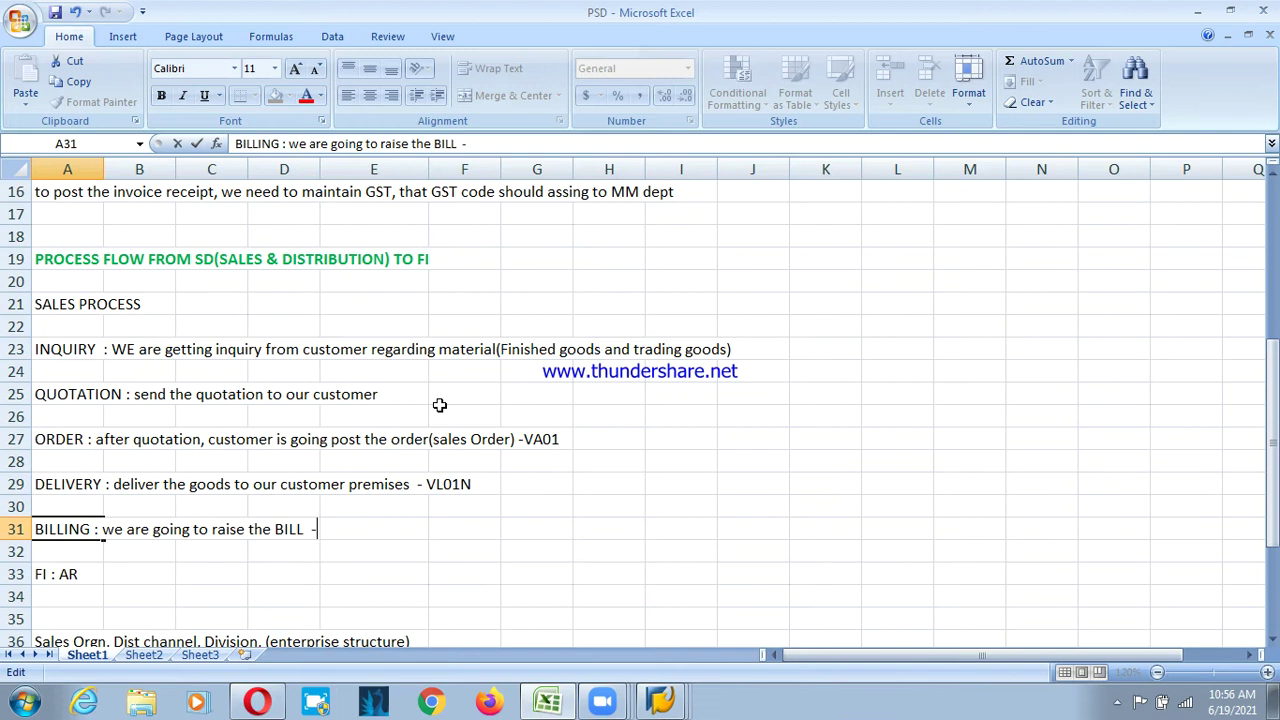
text(VF01)
key(Return)
- Append "- FBL5N" to the FI : AR line in cell A33
key(Return)
key(F2)
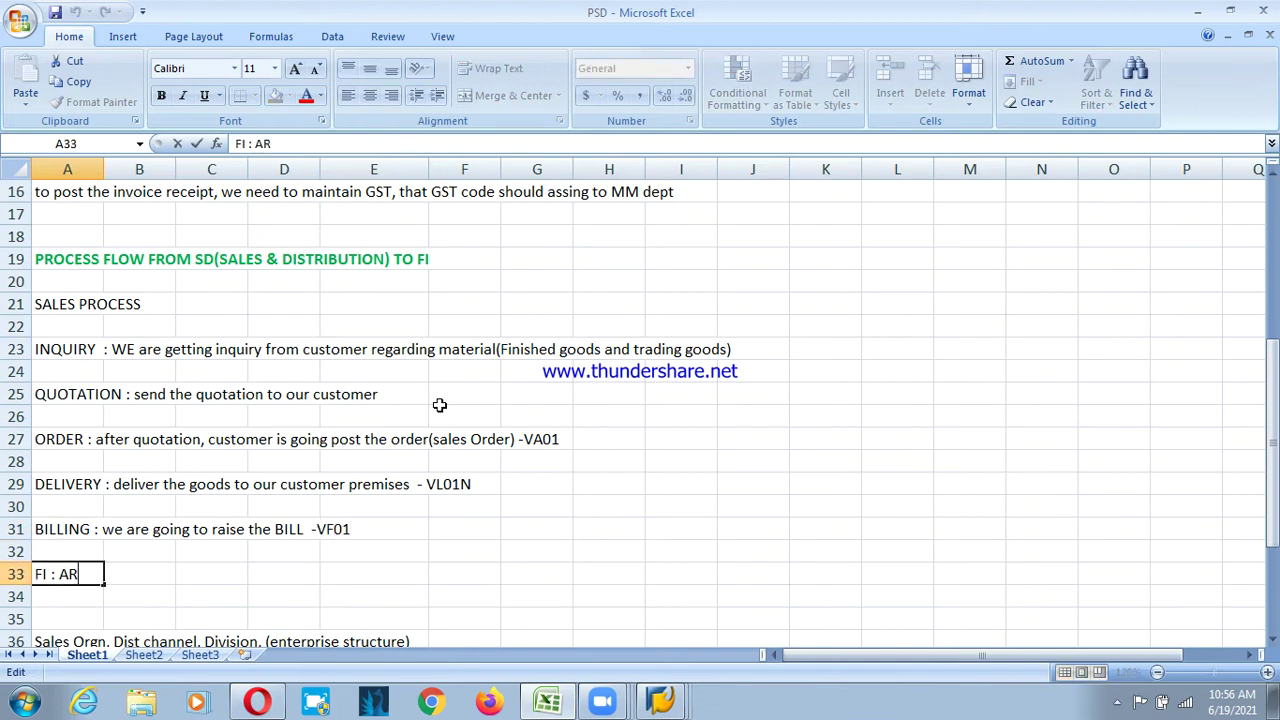
key(F1)
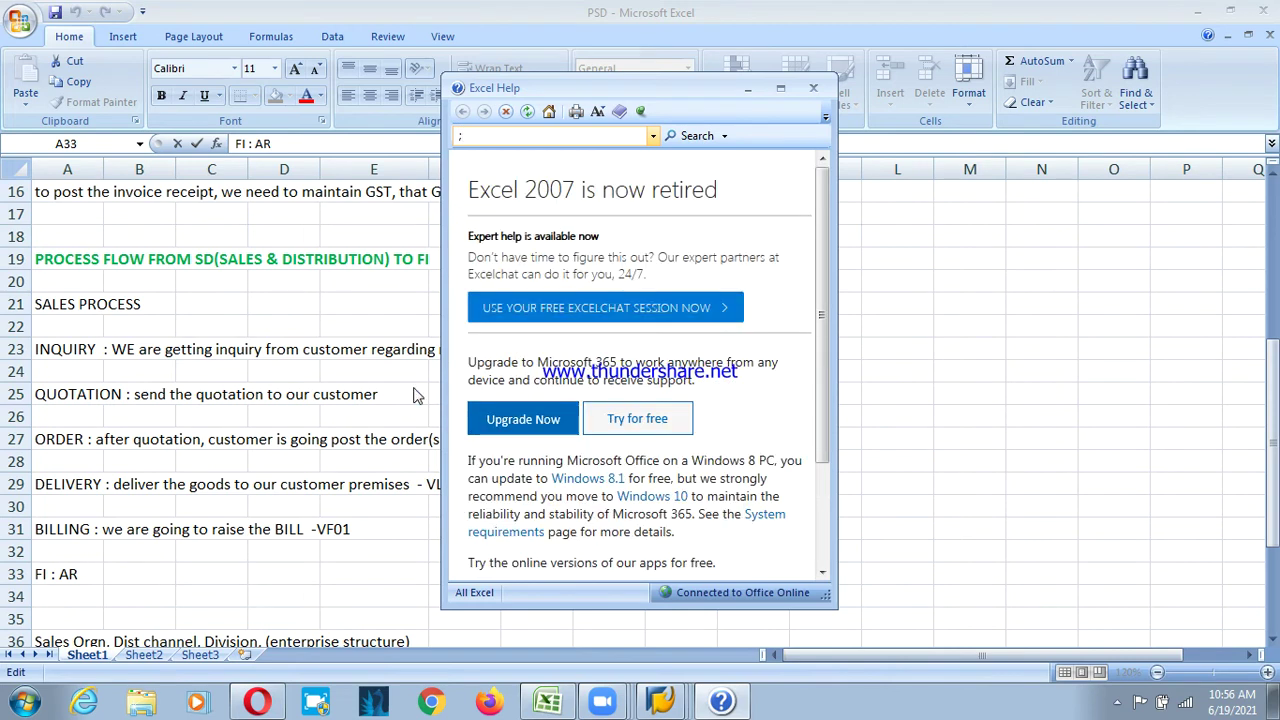
click(814, 89)
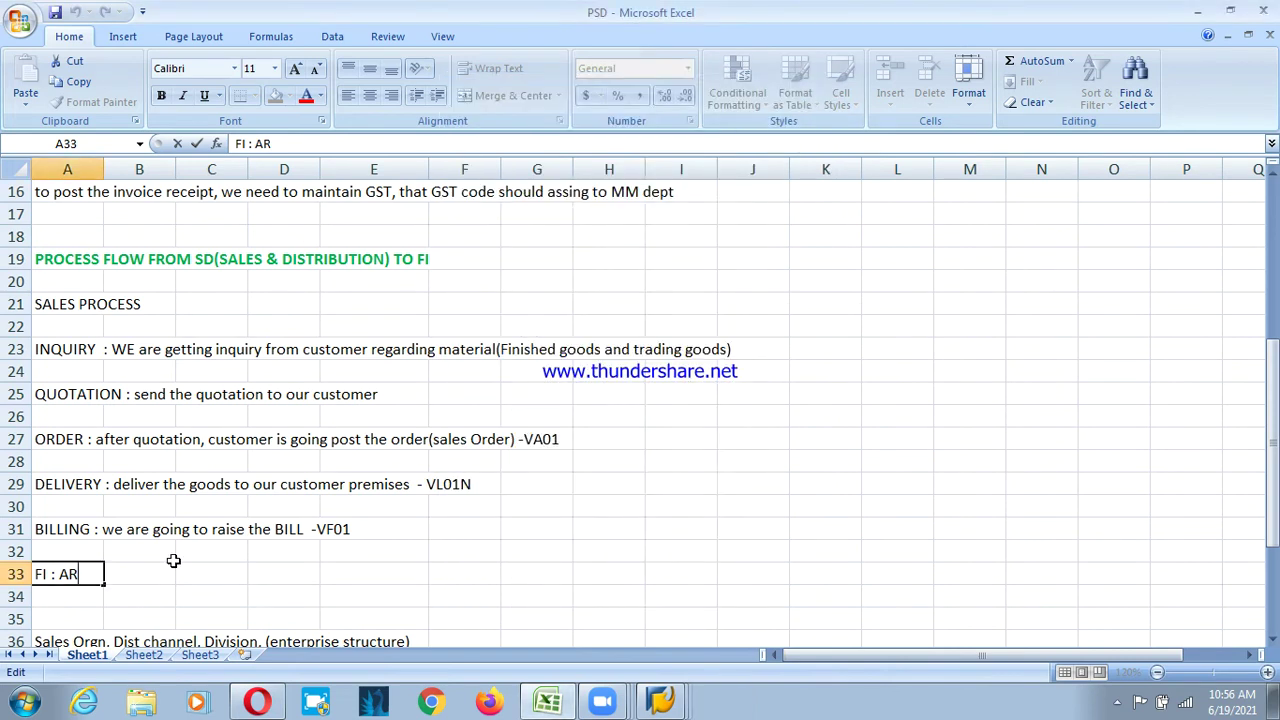
text(- fb)
text(FBL5nb)
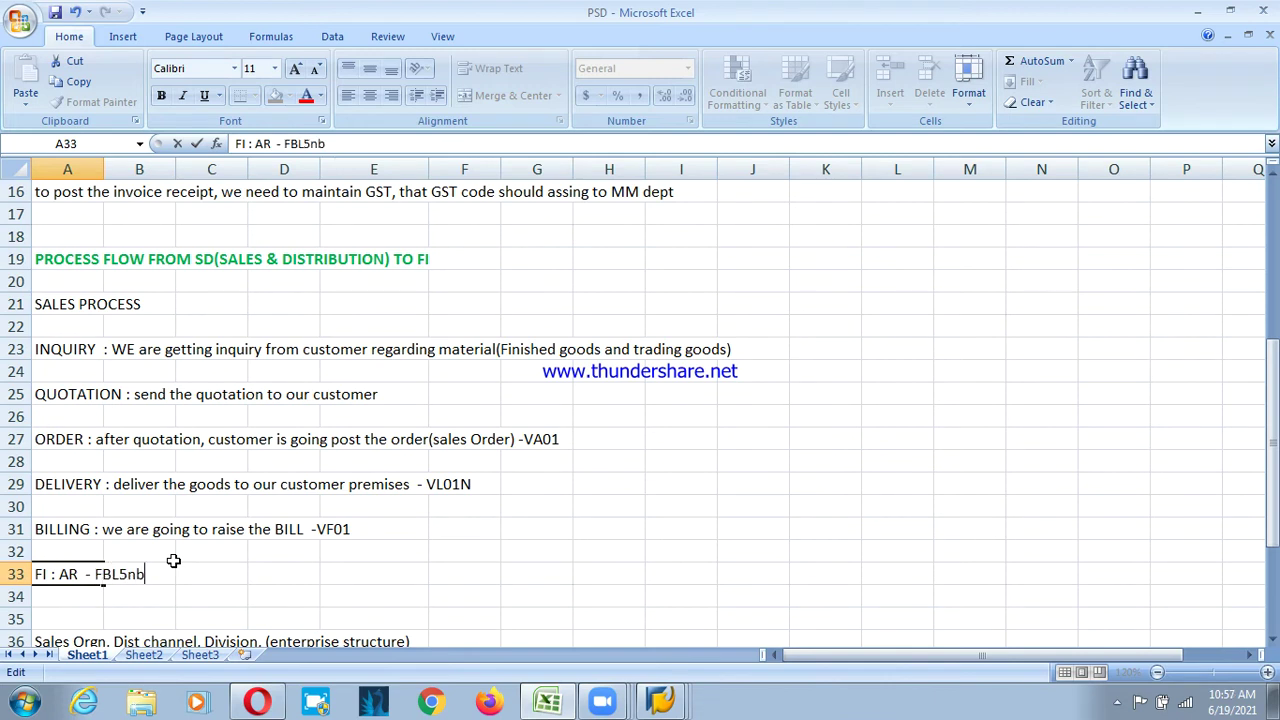
key(BackSpace)
key(BackSpace)
text(N)
key(Return)
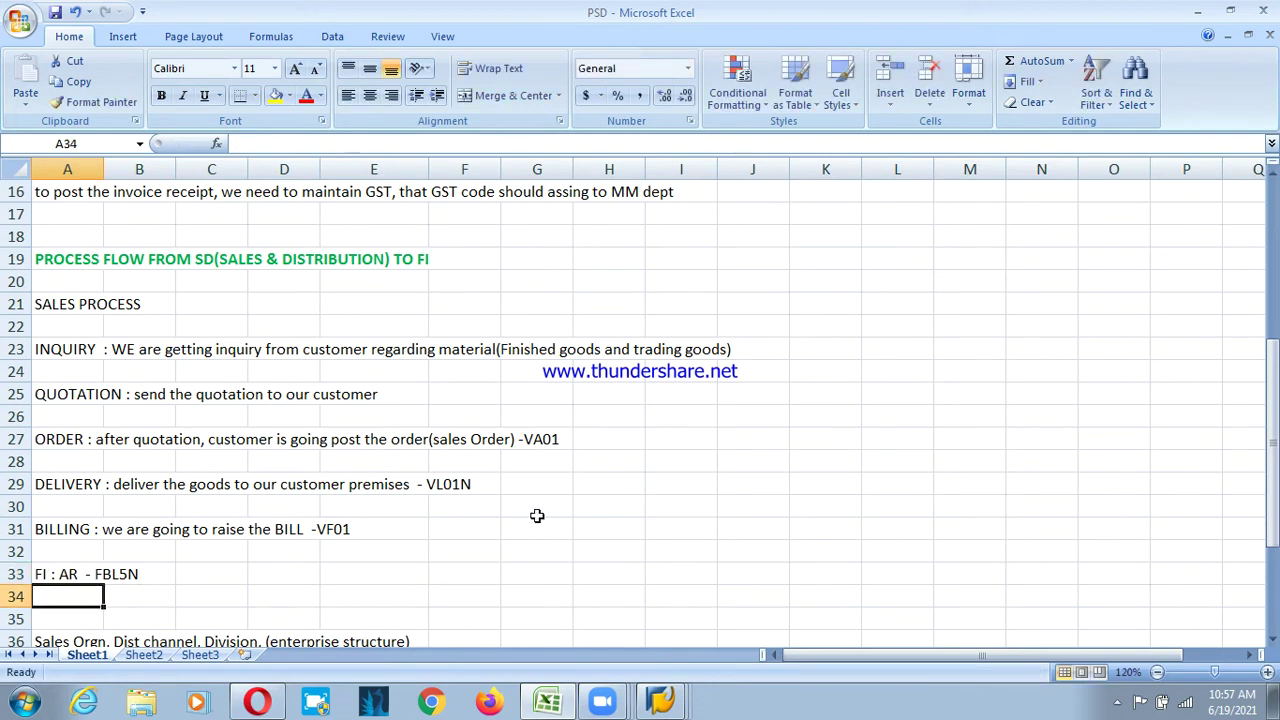
- Switch to the SAP Easy Access session and expand the Logistics folder and its Sales and Distribution subfolder
click(1197, 12)
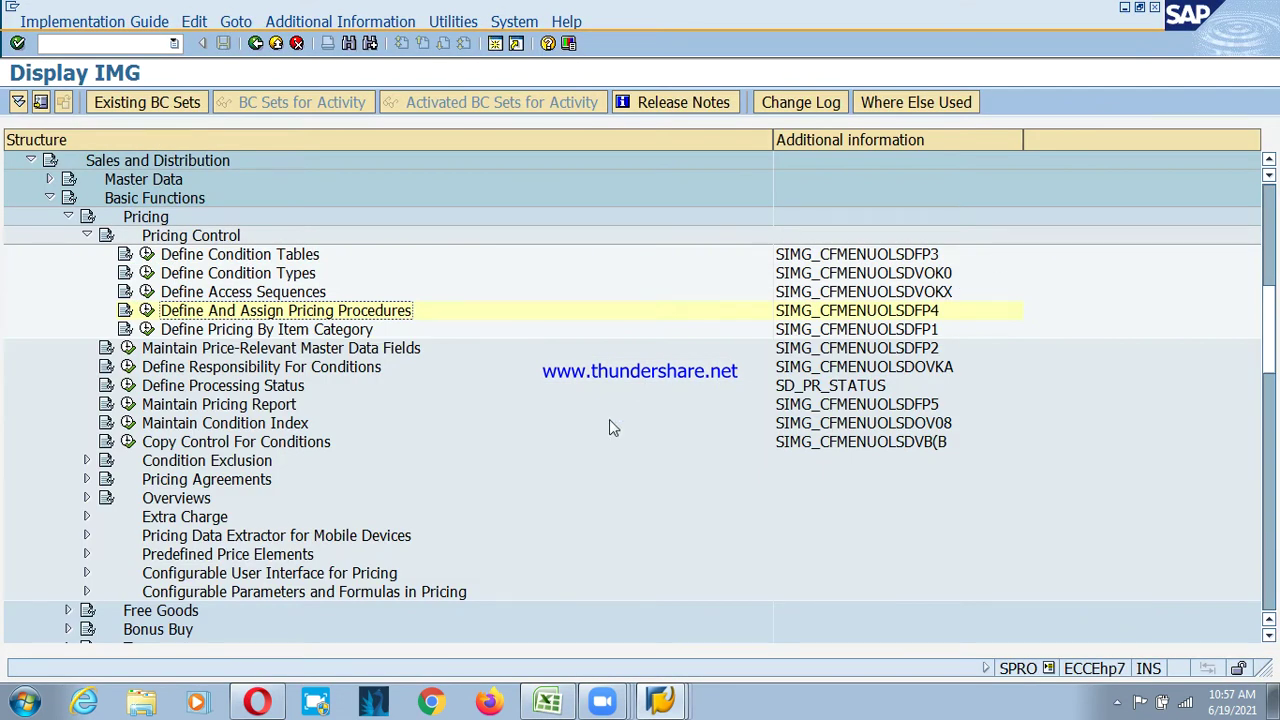
click(660, 700)
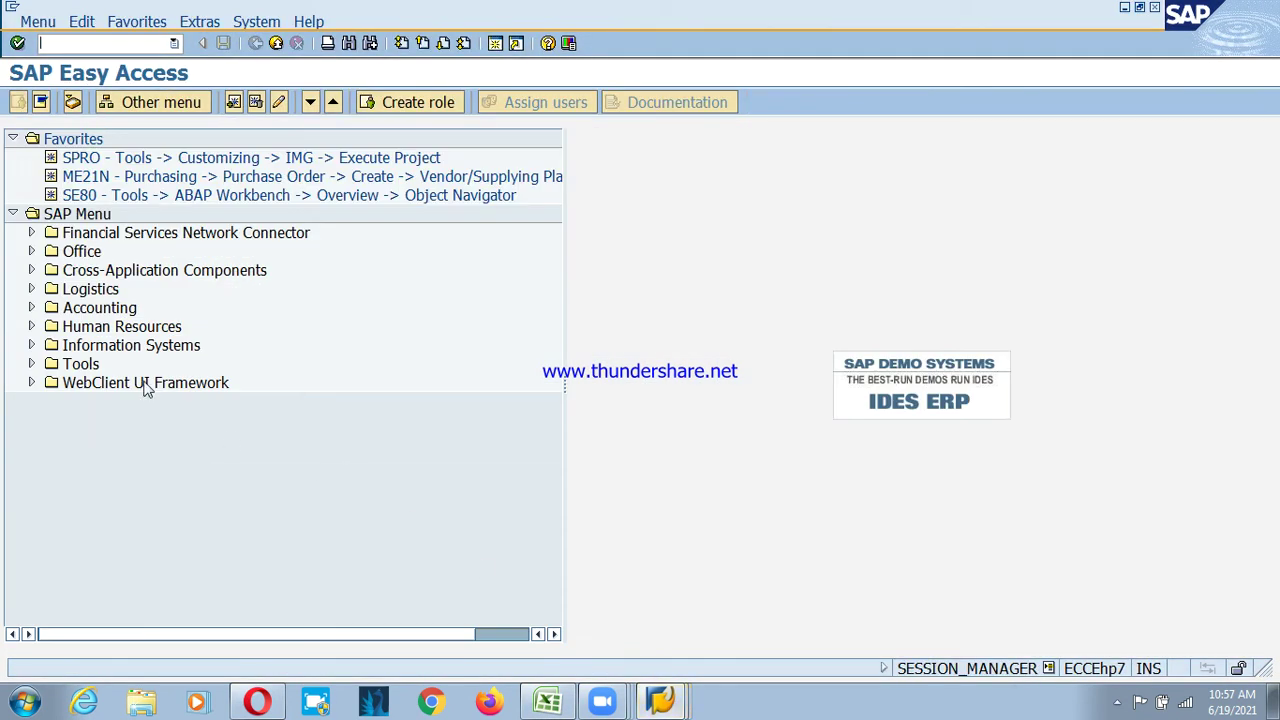
click(70, 306)
click(70, 290)
click(32, 289)
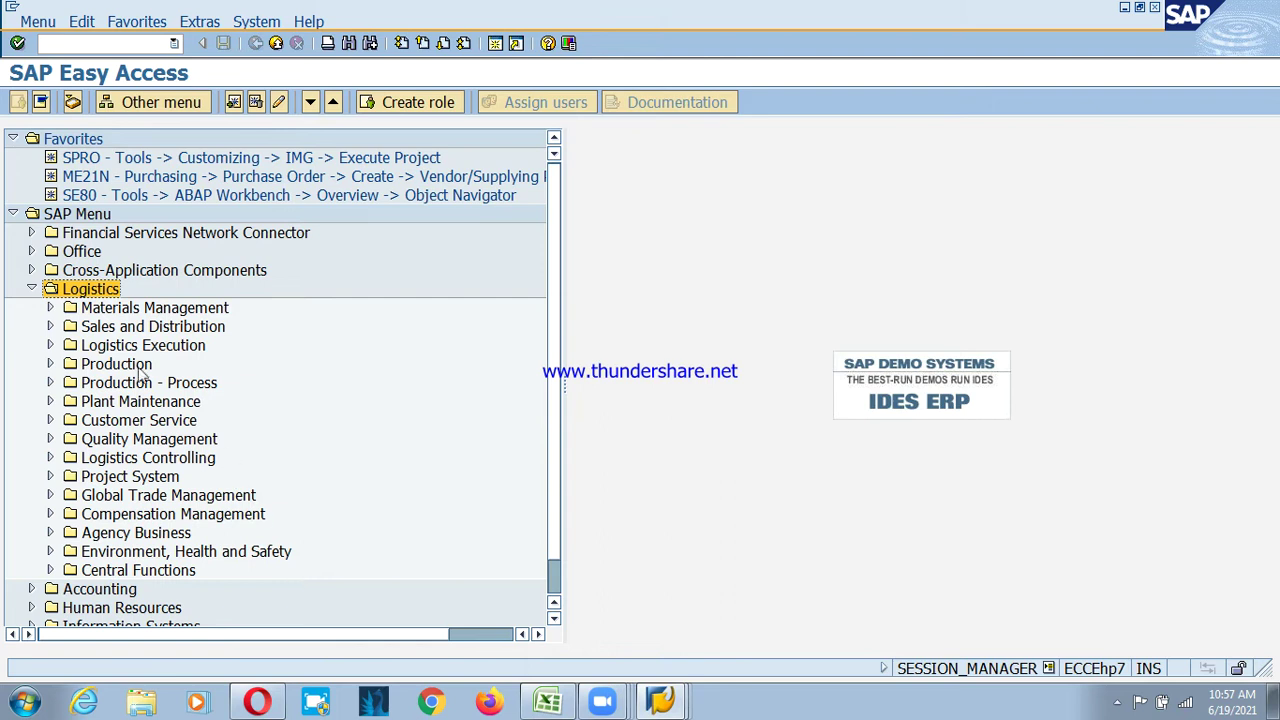
click(94, 328)
click(50, 328)
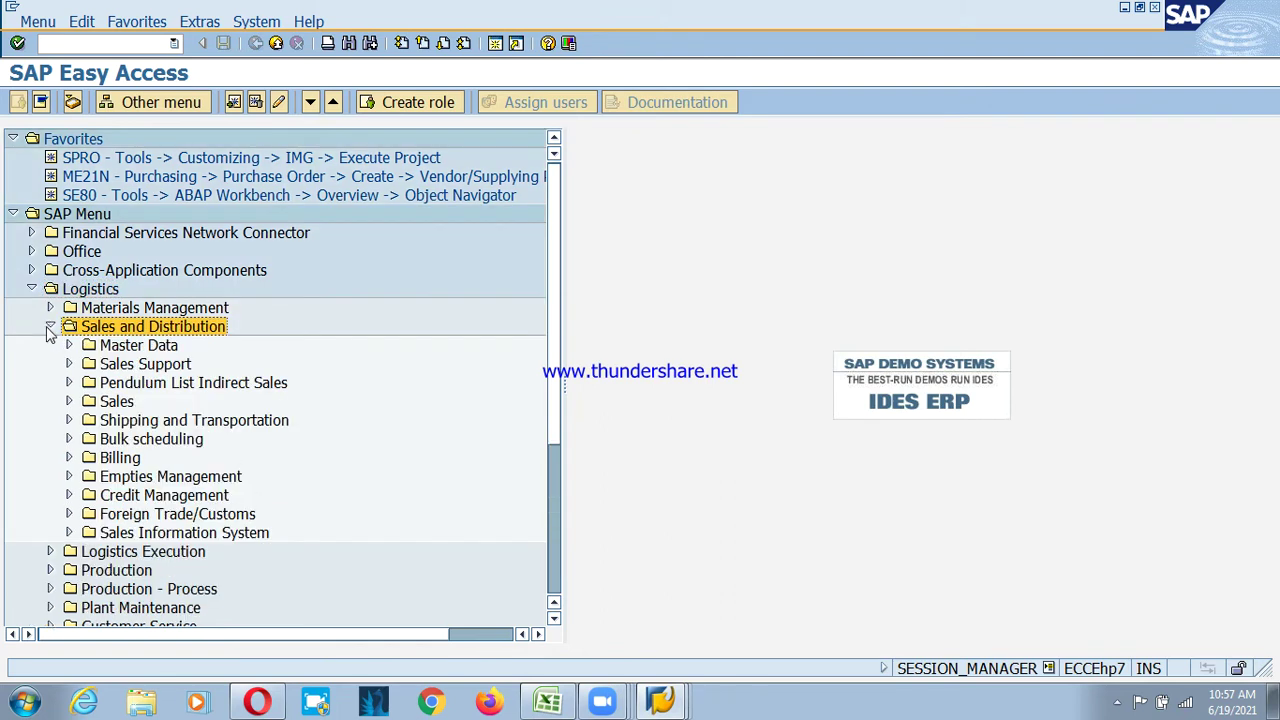
- Expand the Sales folder and its Order subfolder, and open transaction VA01 to create a sales order
click(116, 402)
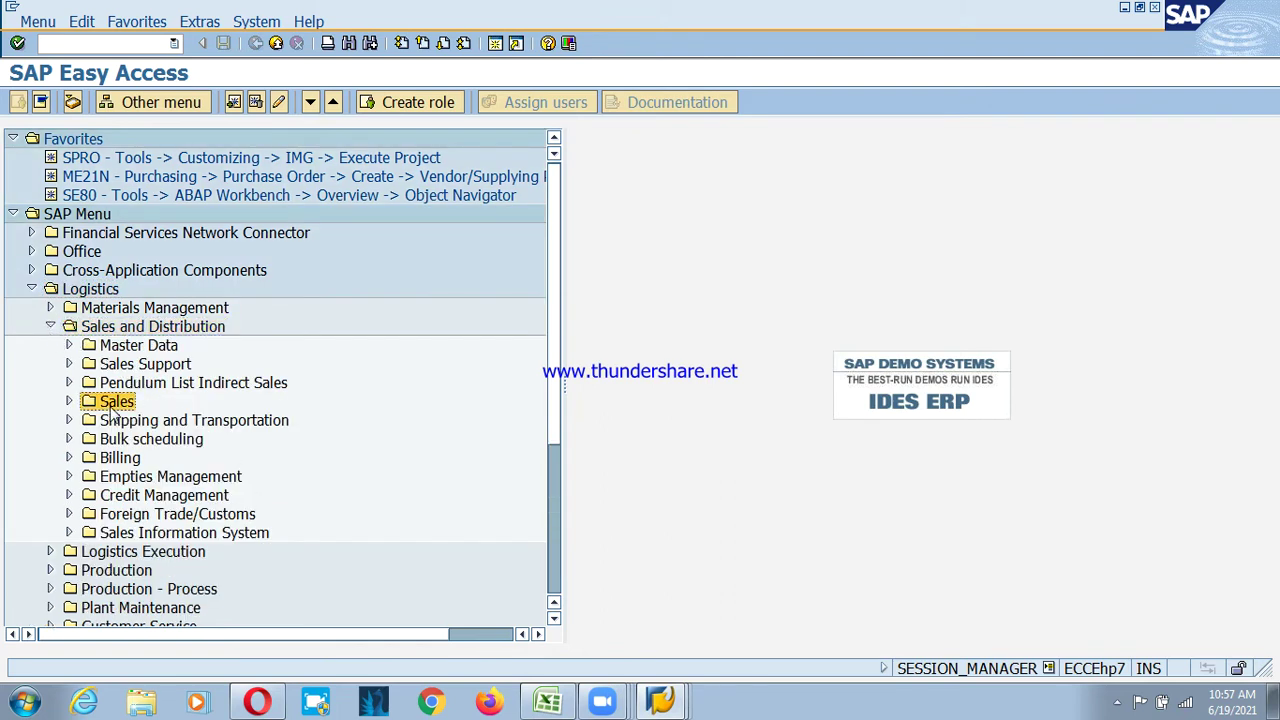
click(69, 401)
click(147, 444)
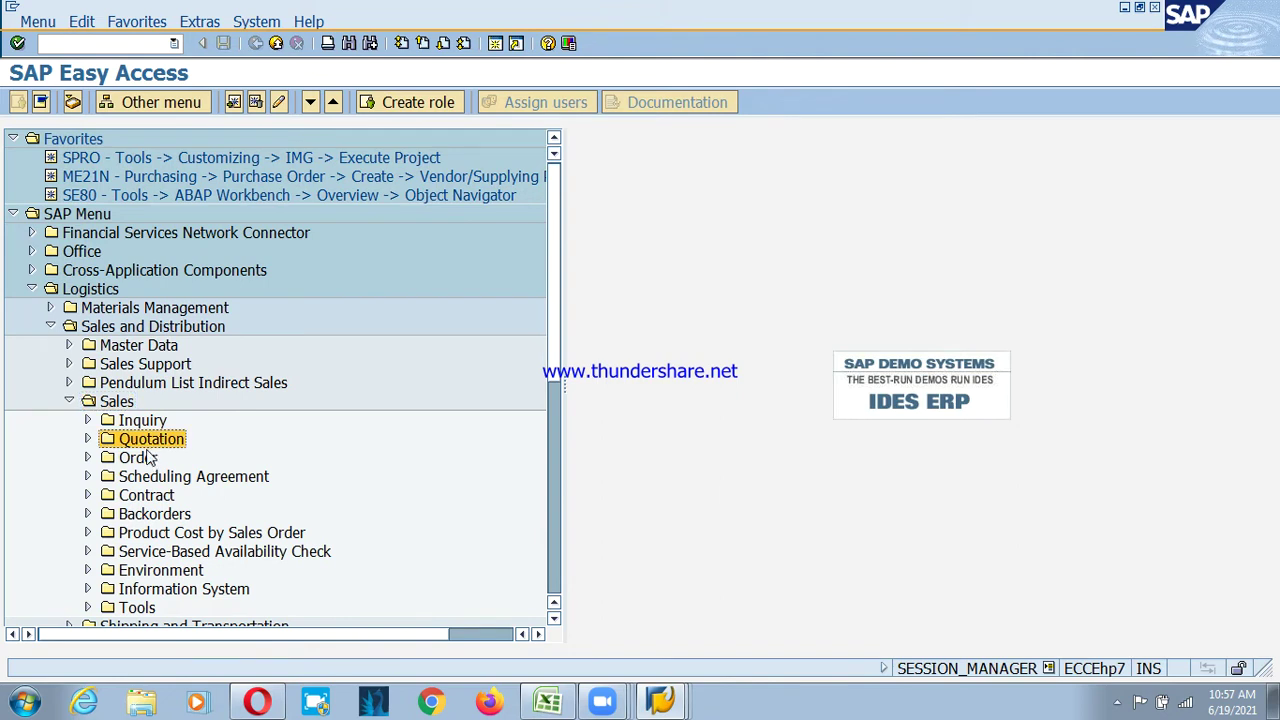
click(158, 429)
click(165, 447)
click(152, 460)
click(87, 458)
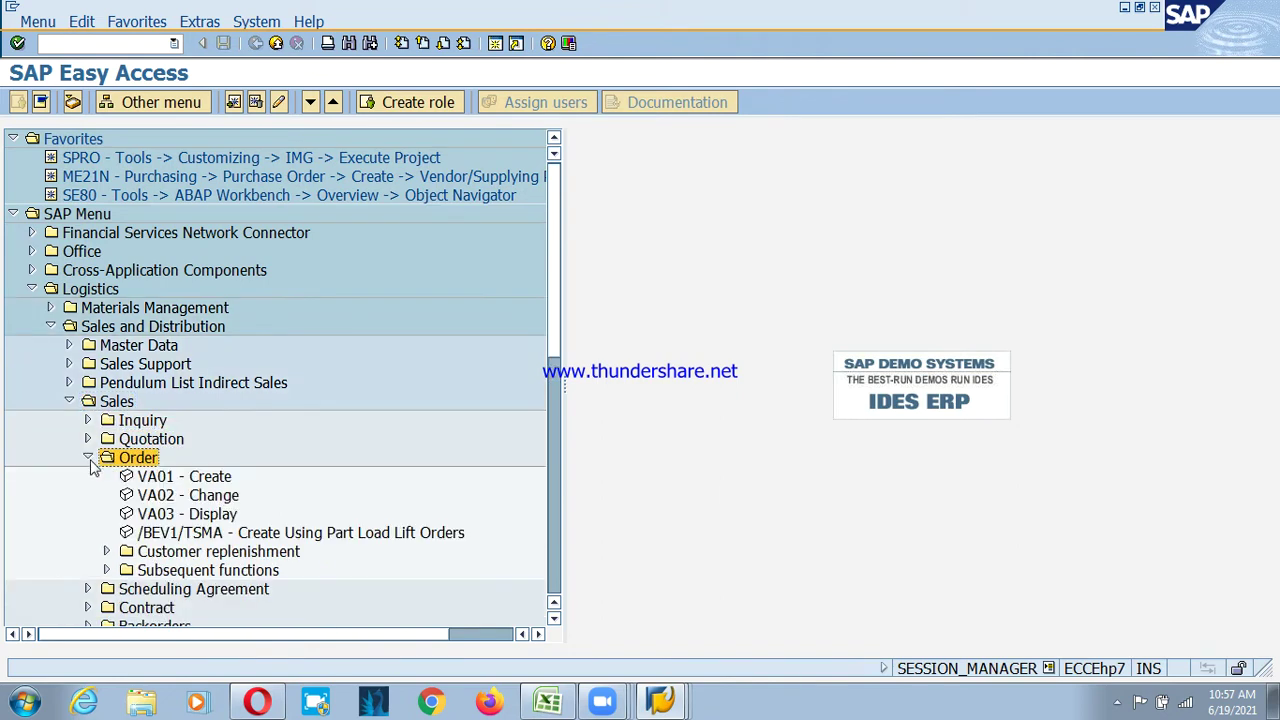
click(148, 477)
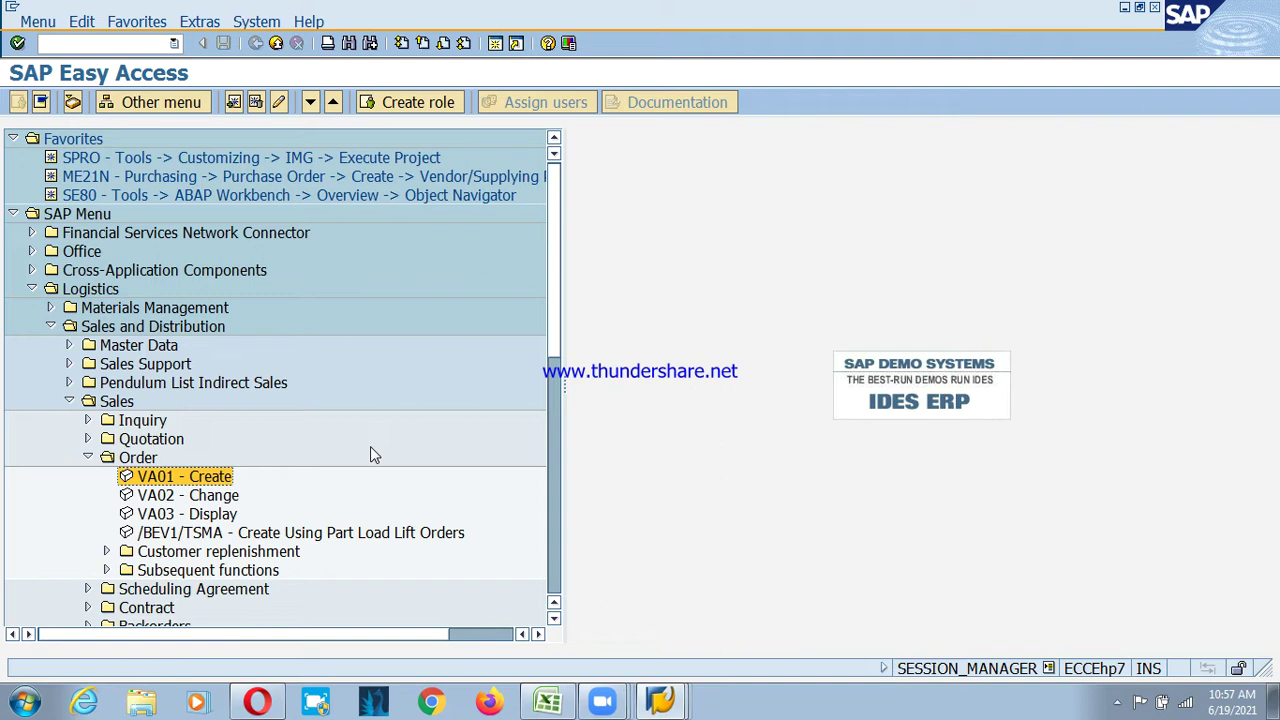
double_click(163, 480)
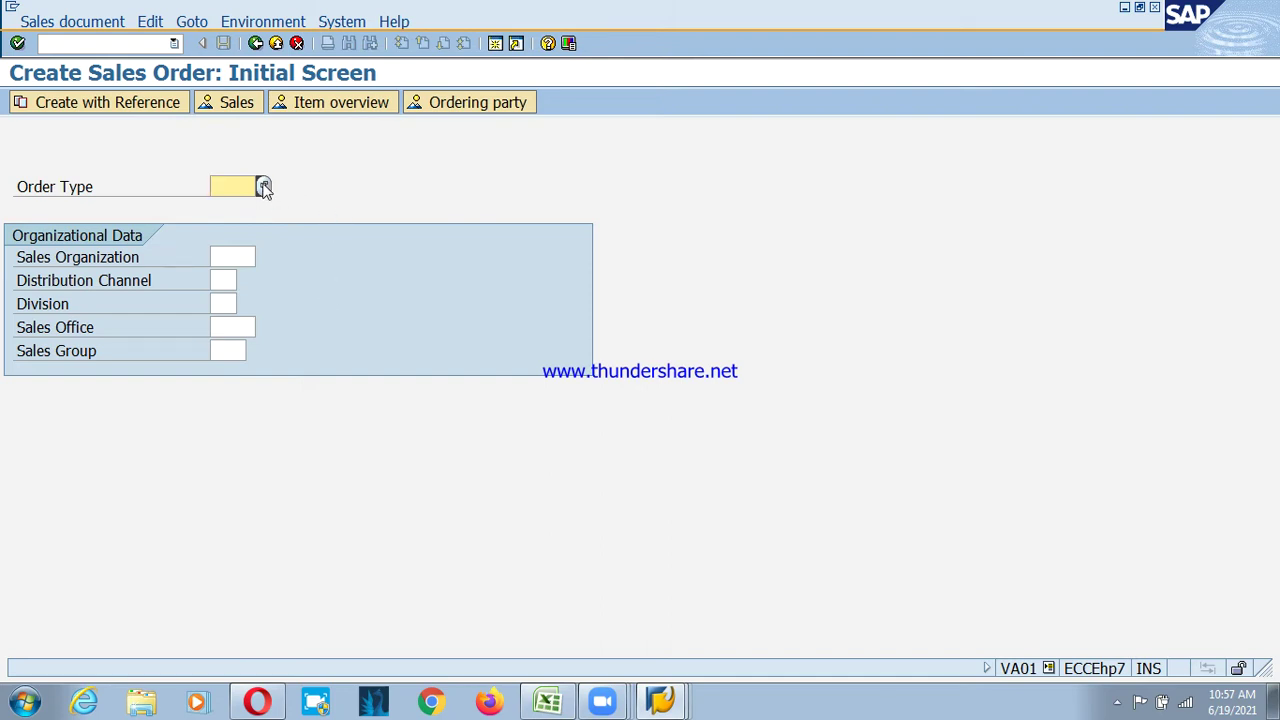
- Look up the possible order types and examine CS Cash Sale, CH Contract Handling, CM Standard Order, DL Order Type Sched.Ag. and DLB
click(263, 187)
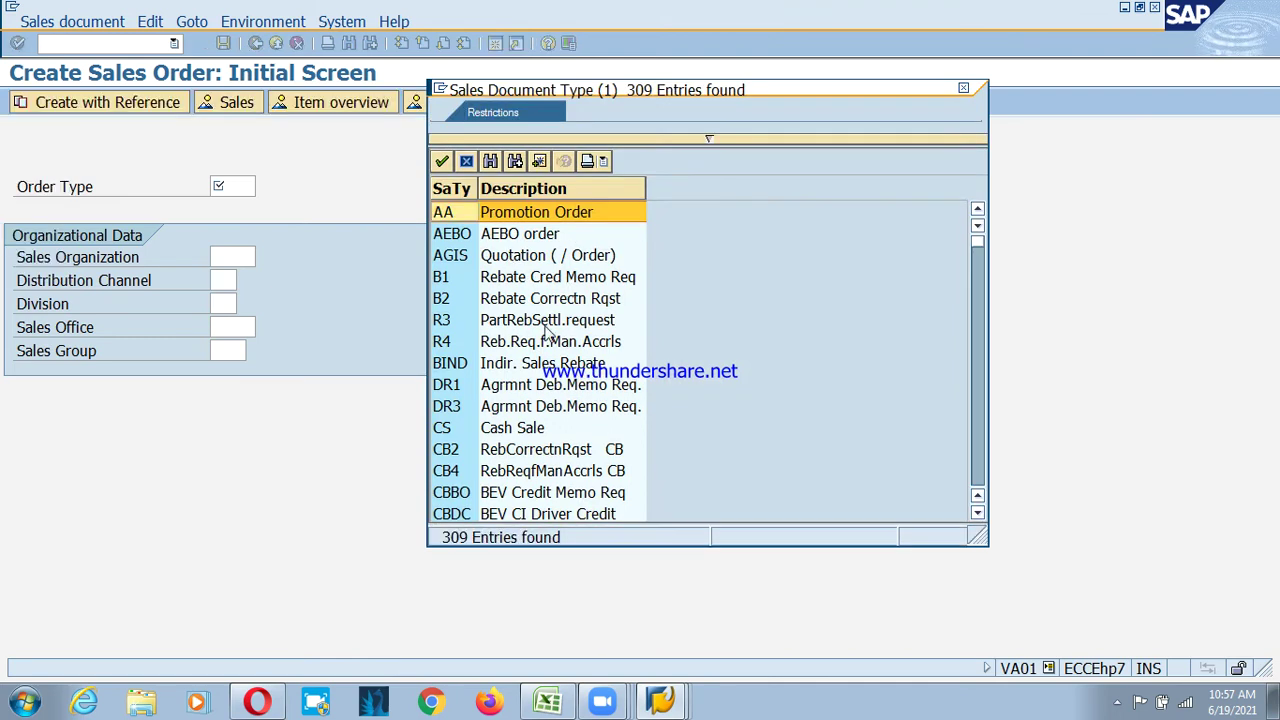
click(540, 432)
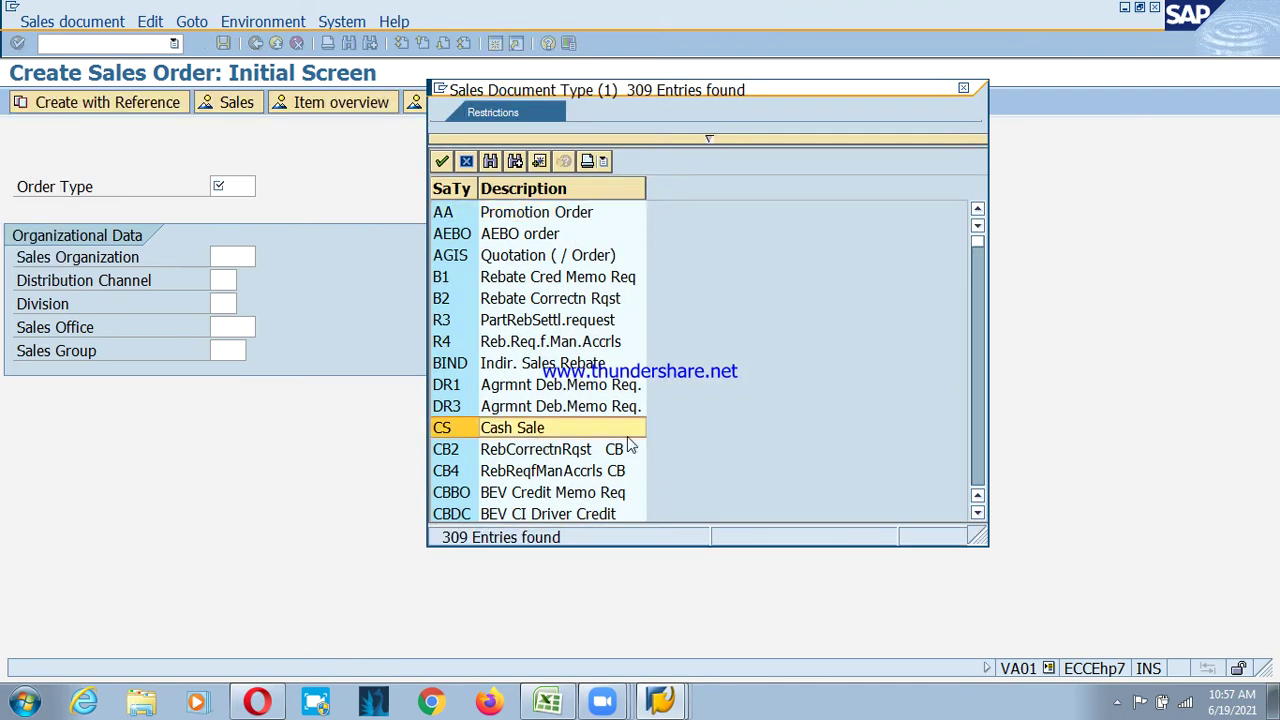
click(452, 430)
scroll(567, 395, down, 2)
scroll(560, 400, down, 3)
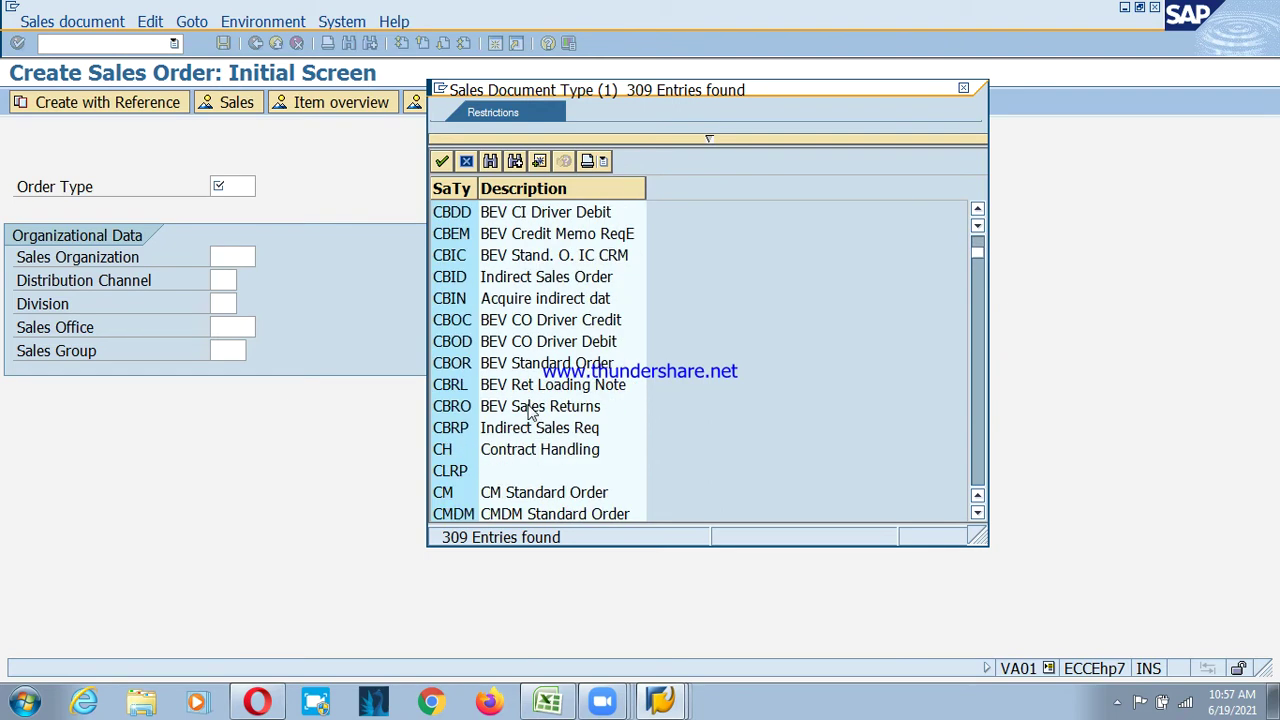
click(452, 452)
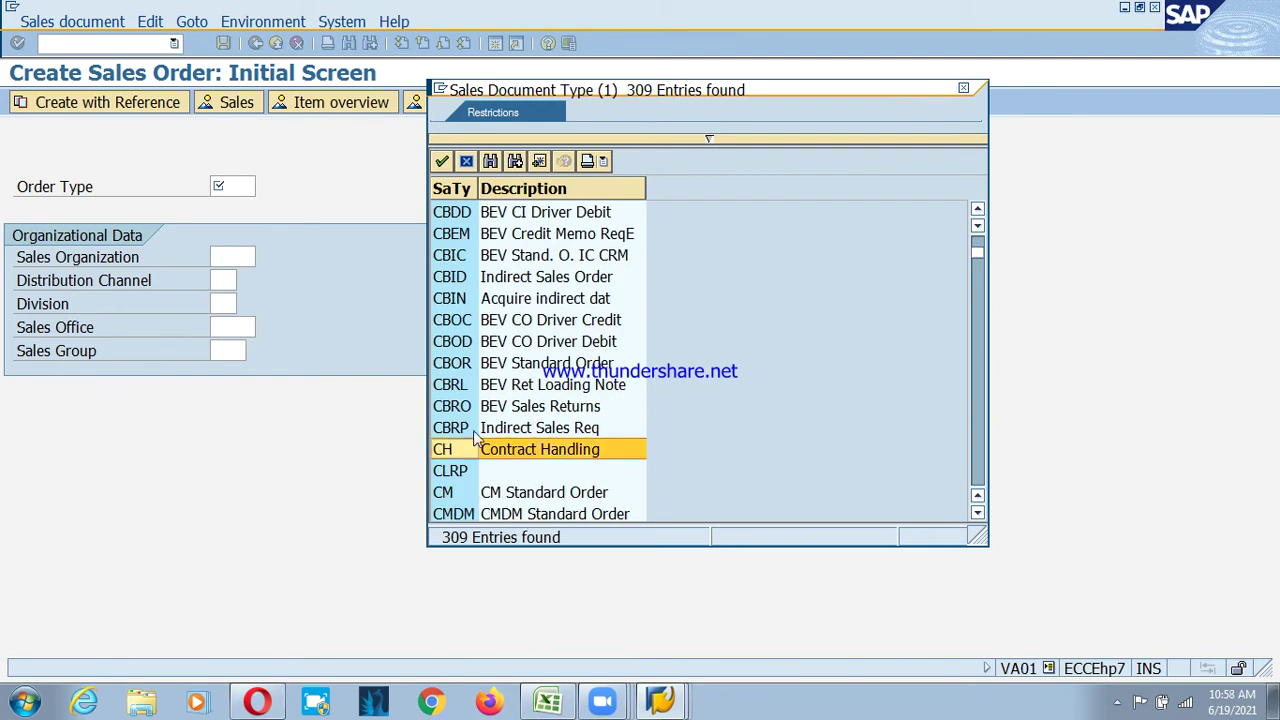
scroll(460, 430, down, 2)
click(476, 368)
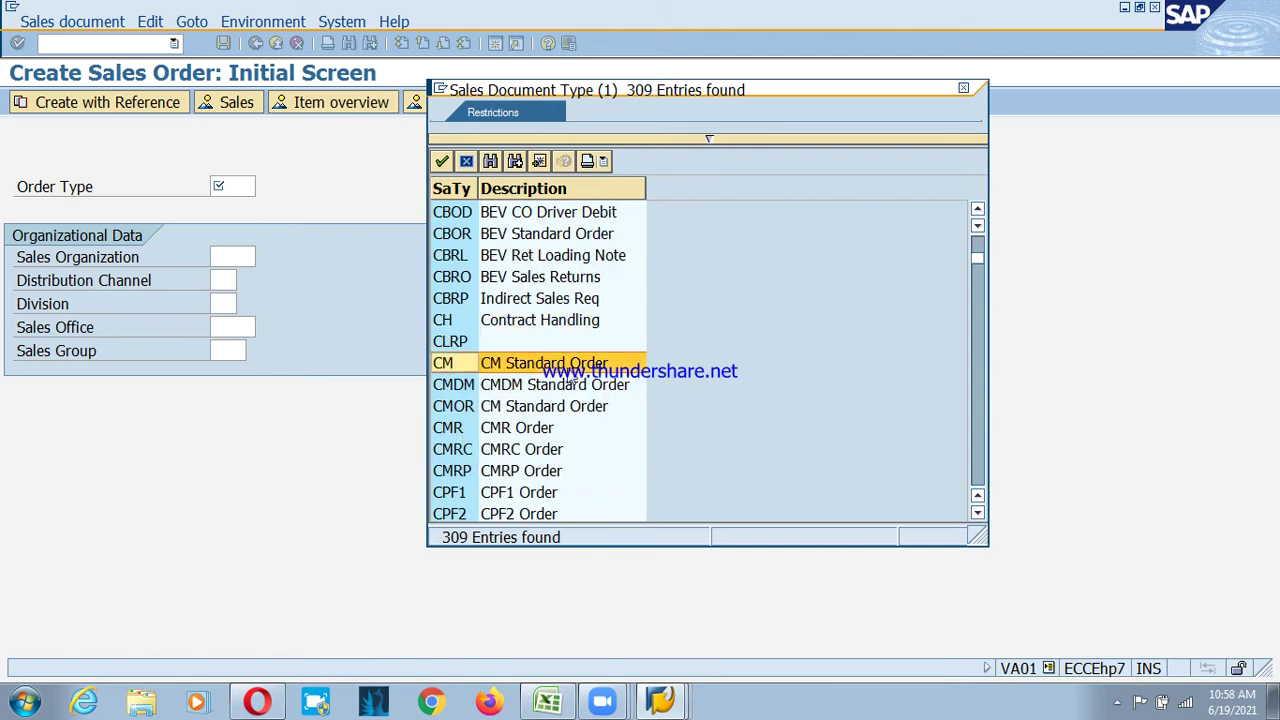
scroll(515, 440, up, 1)
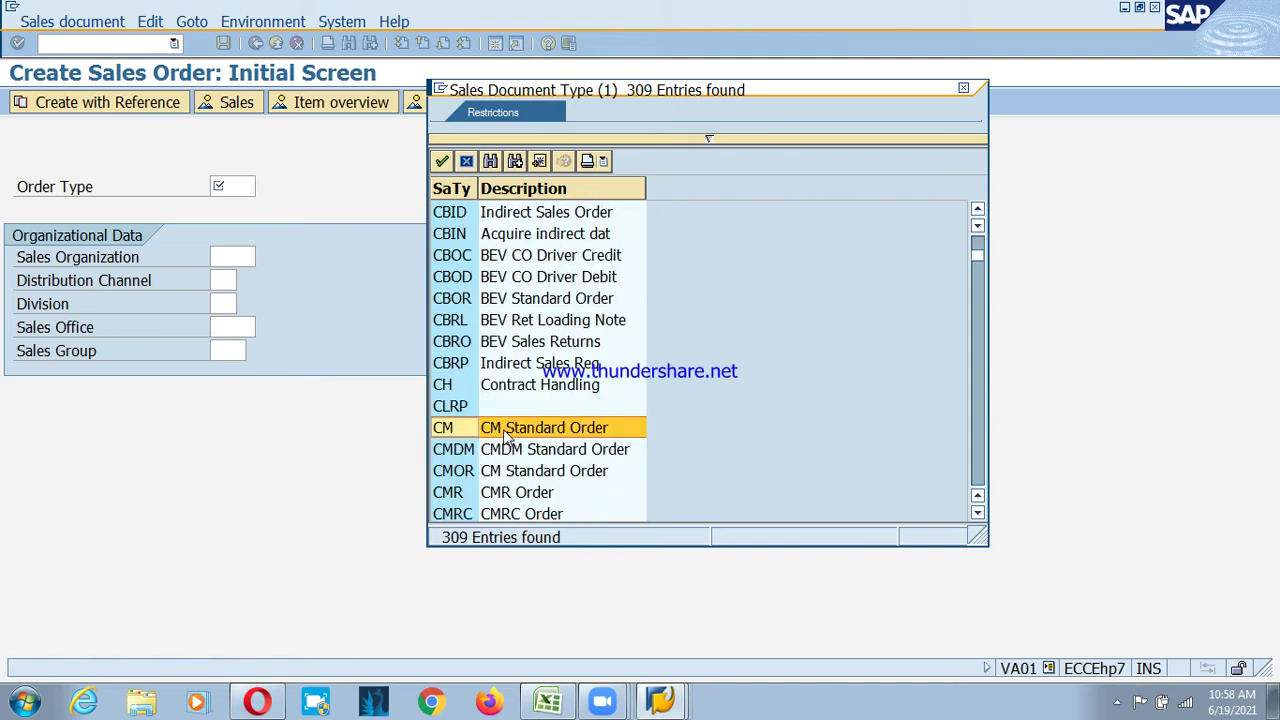
scroll(505, 440, down, 1)
scroll(500, 440, down, 2)
scroll(498, 443, down, 2)
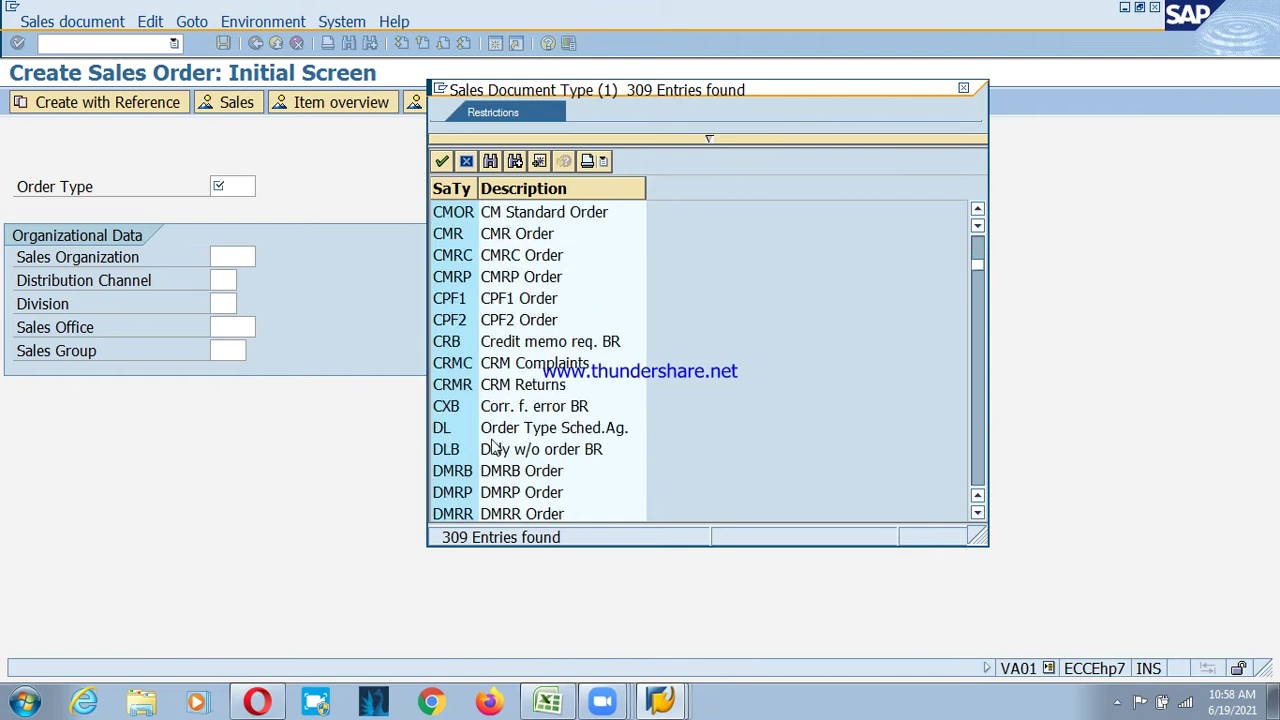
click(446, 428)
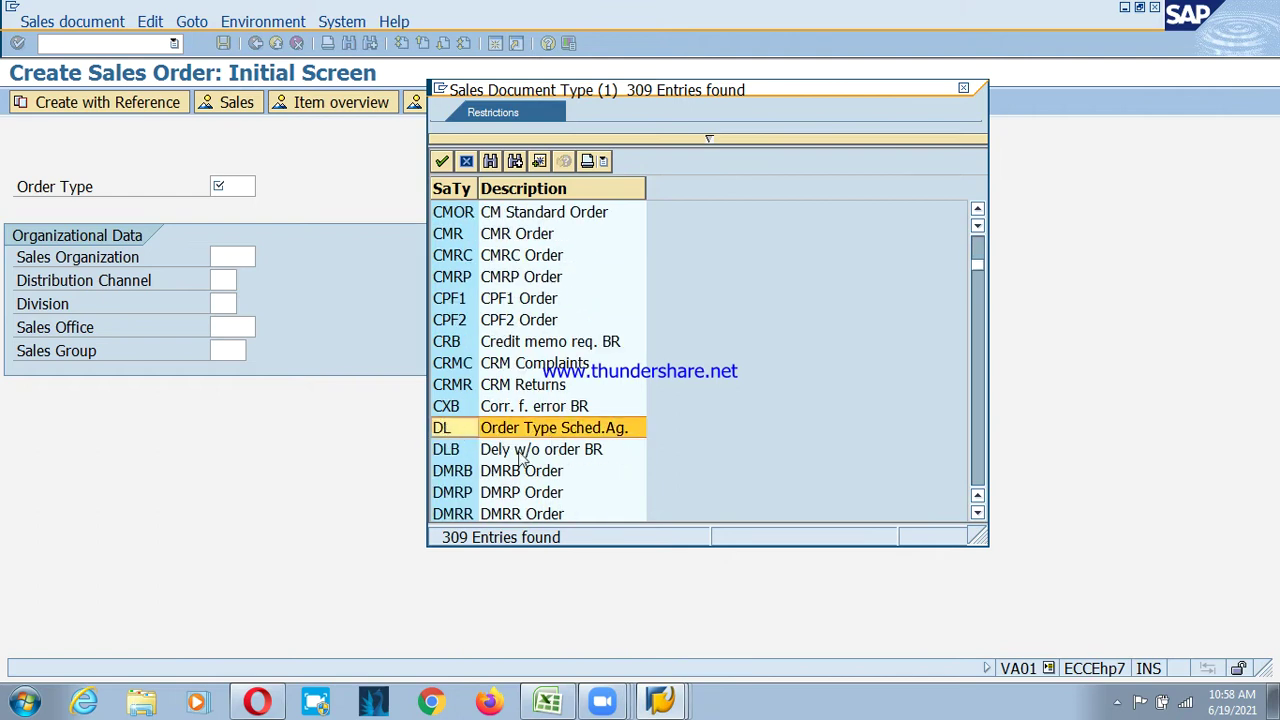
click(474, 457)
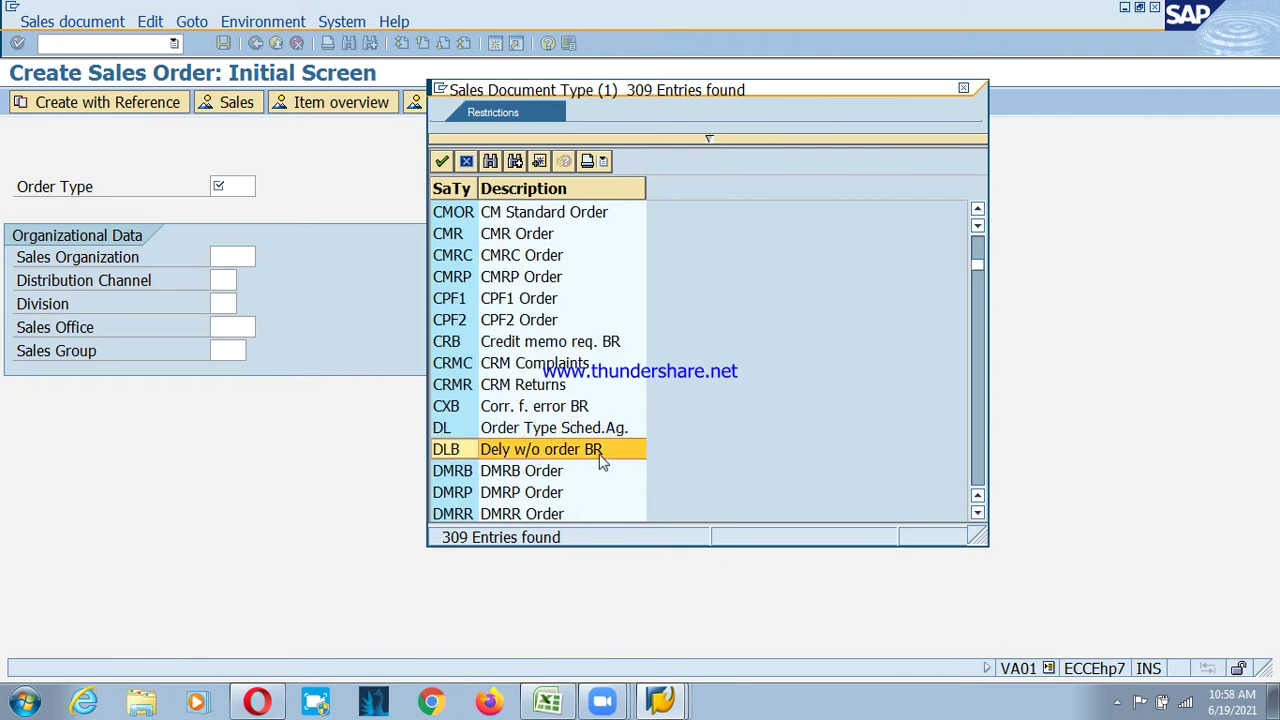
- Examine the further order types, including CR Credit Memo Request, CP Consignment Pick-up and CF Consignment Fill-up
scroll(603, 468, down, 2)
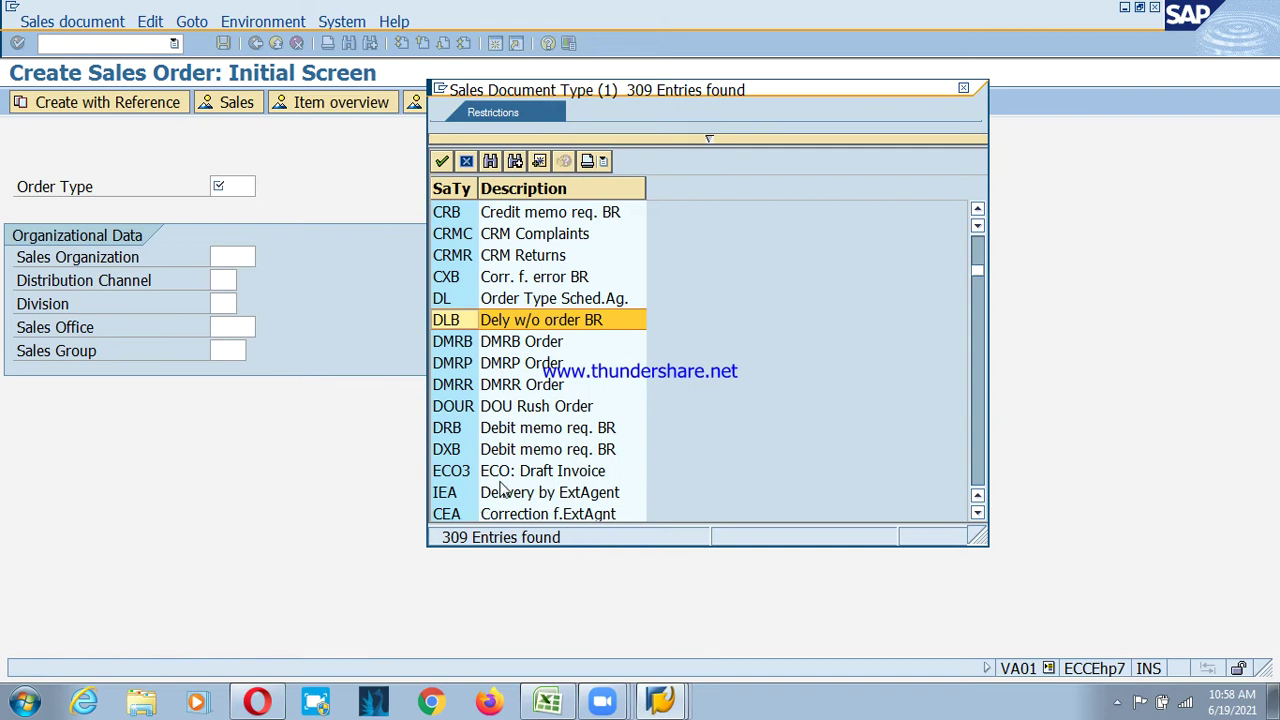
scroll(545, 478, down, 2)
click(472, 452)
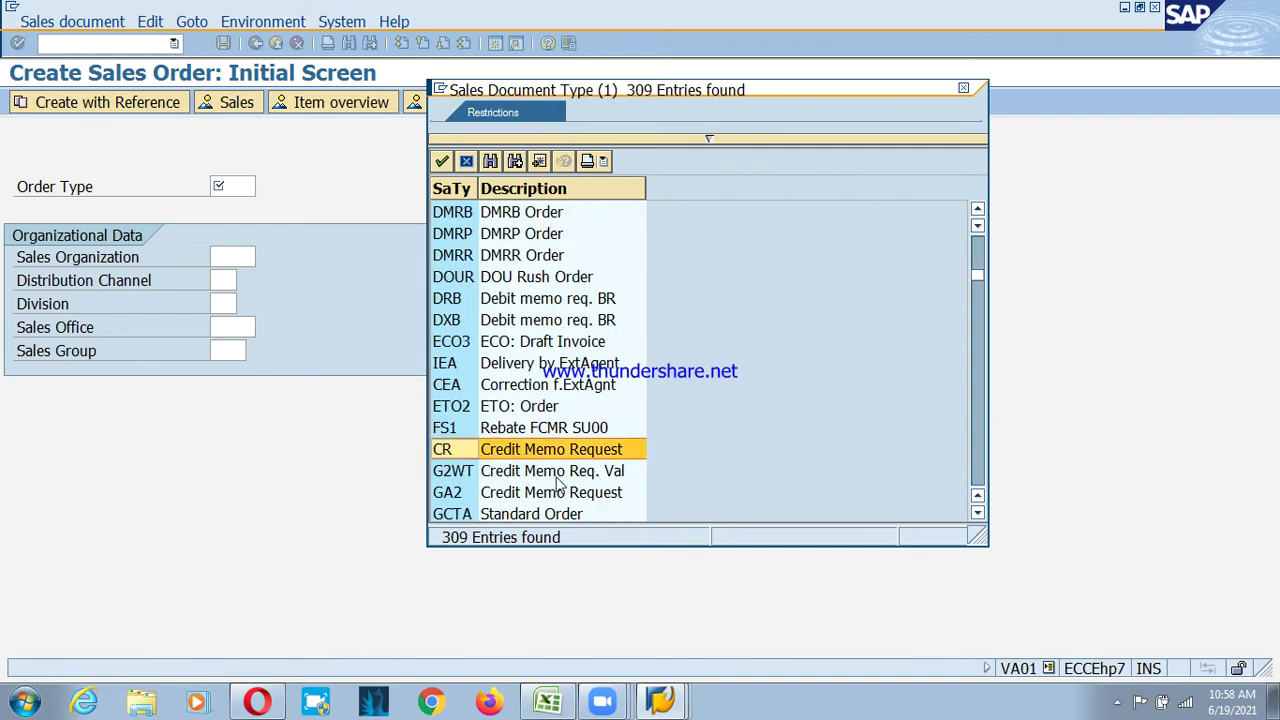
scroll(525, 480, down, 2)
scroll(520, 484, down, 2)
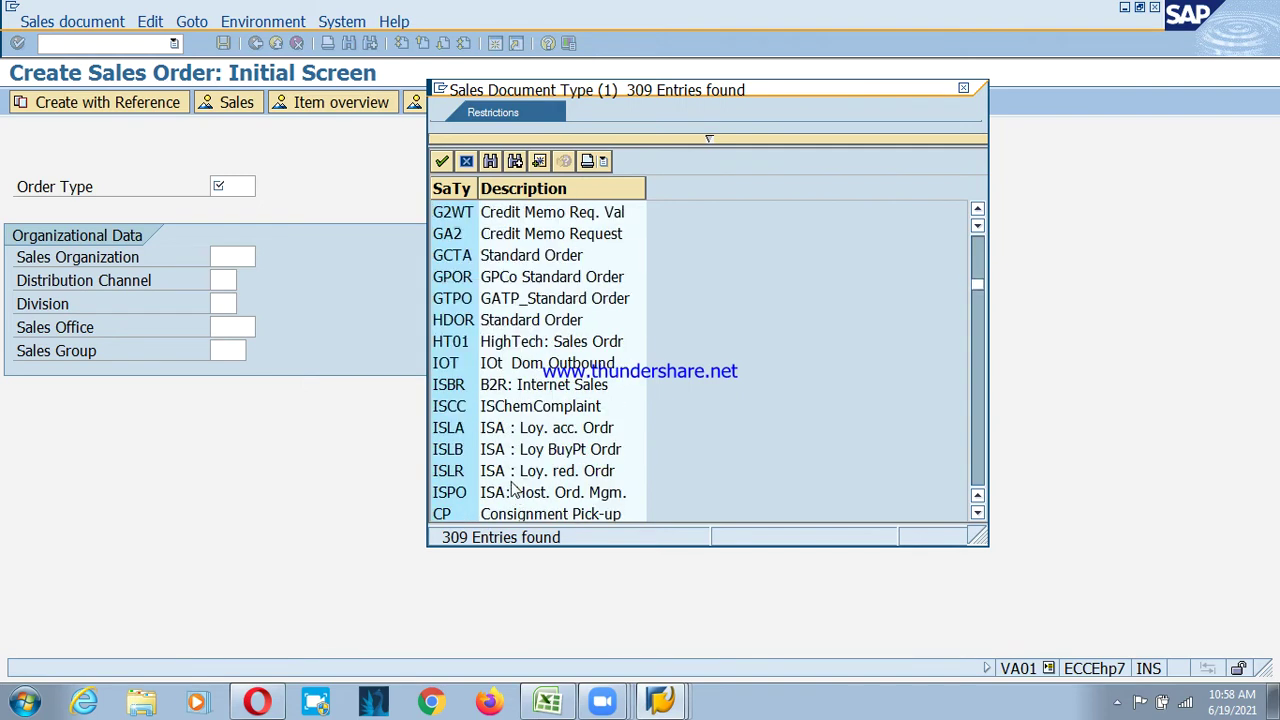
click(546, 515)
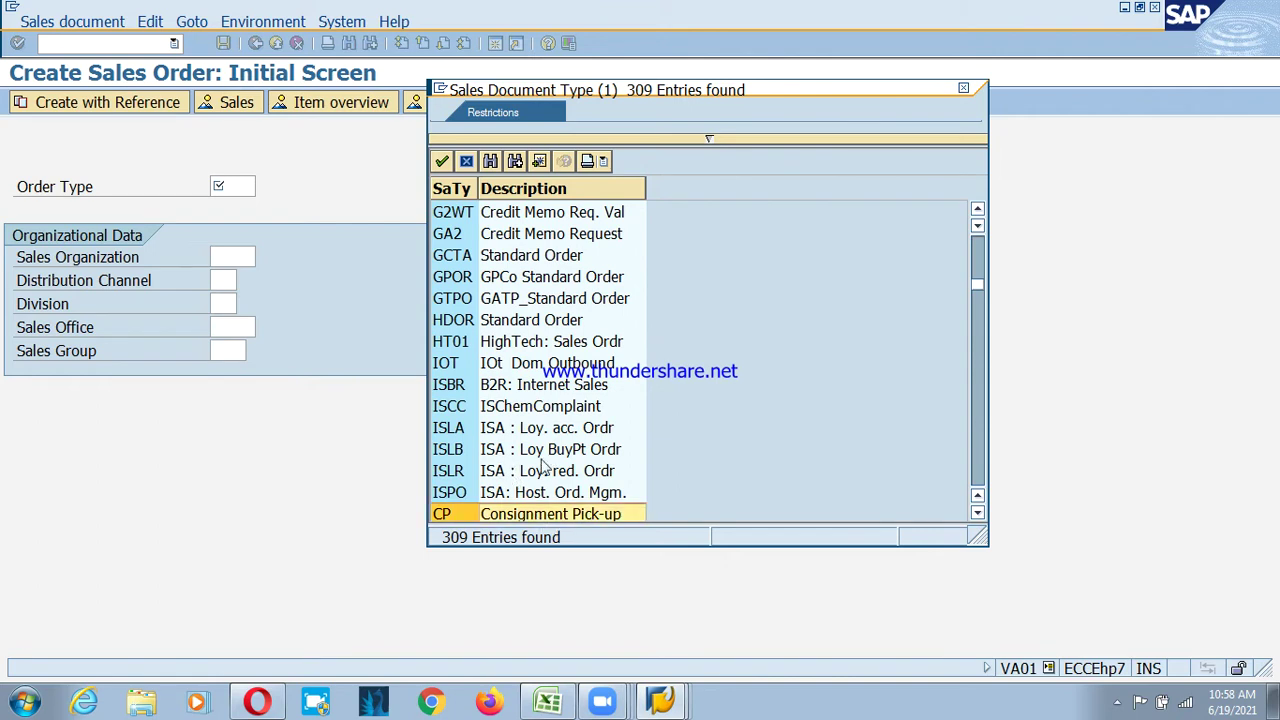
scroll(545, 474, down, 2)
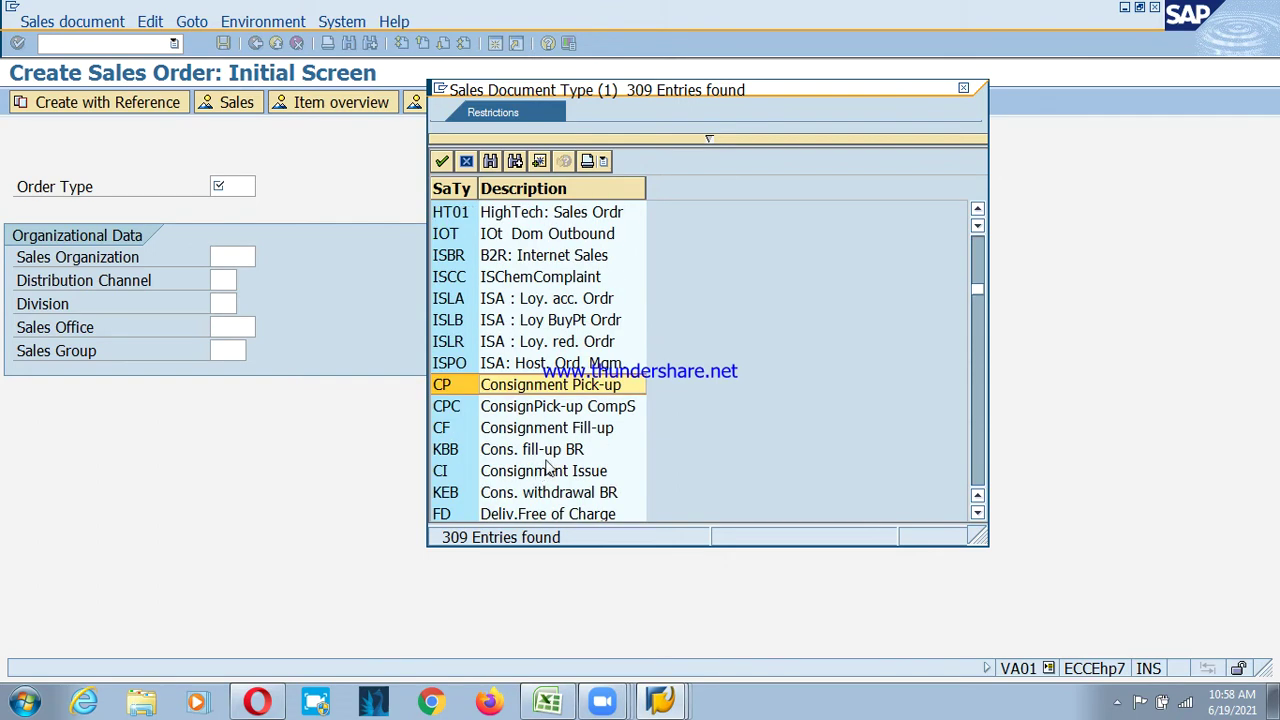
click(524, 432)
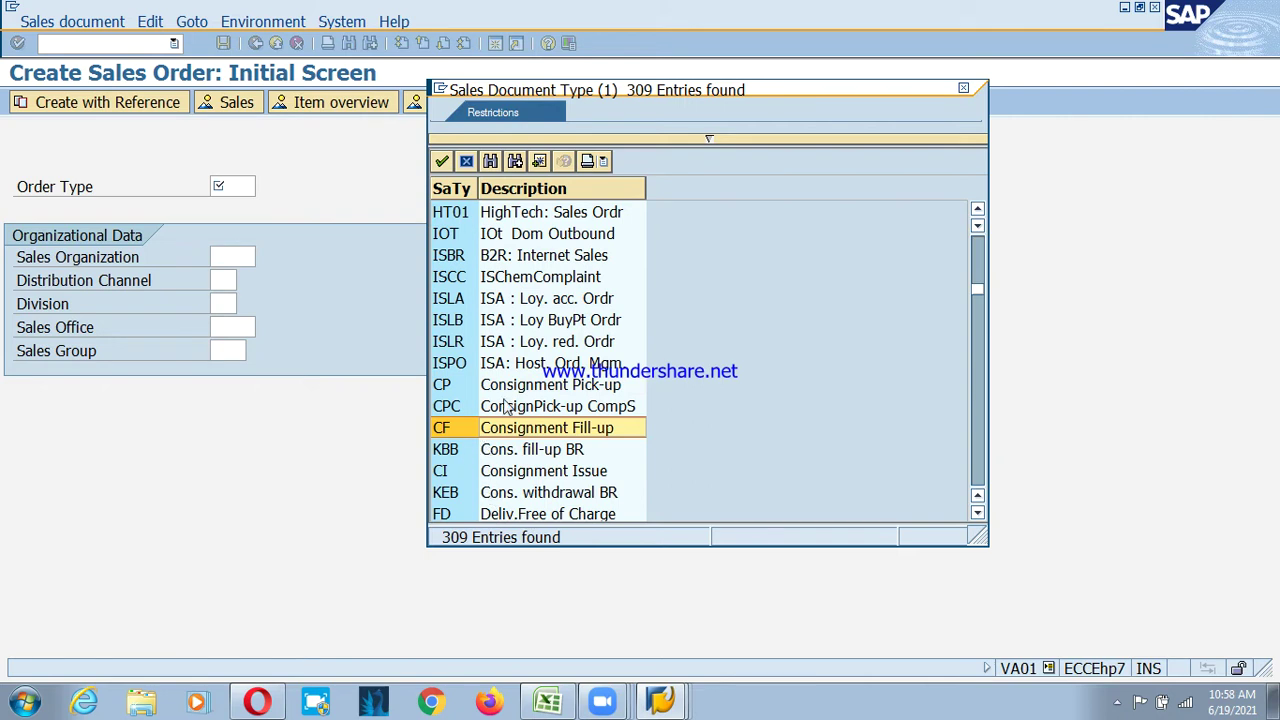
scroll(502, 416, down, 1)
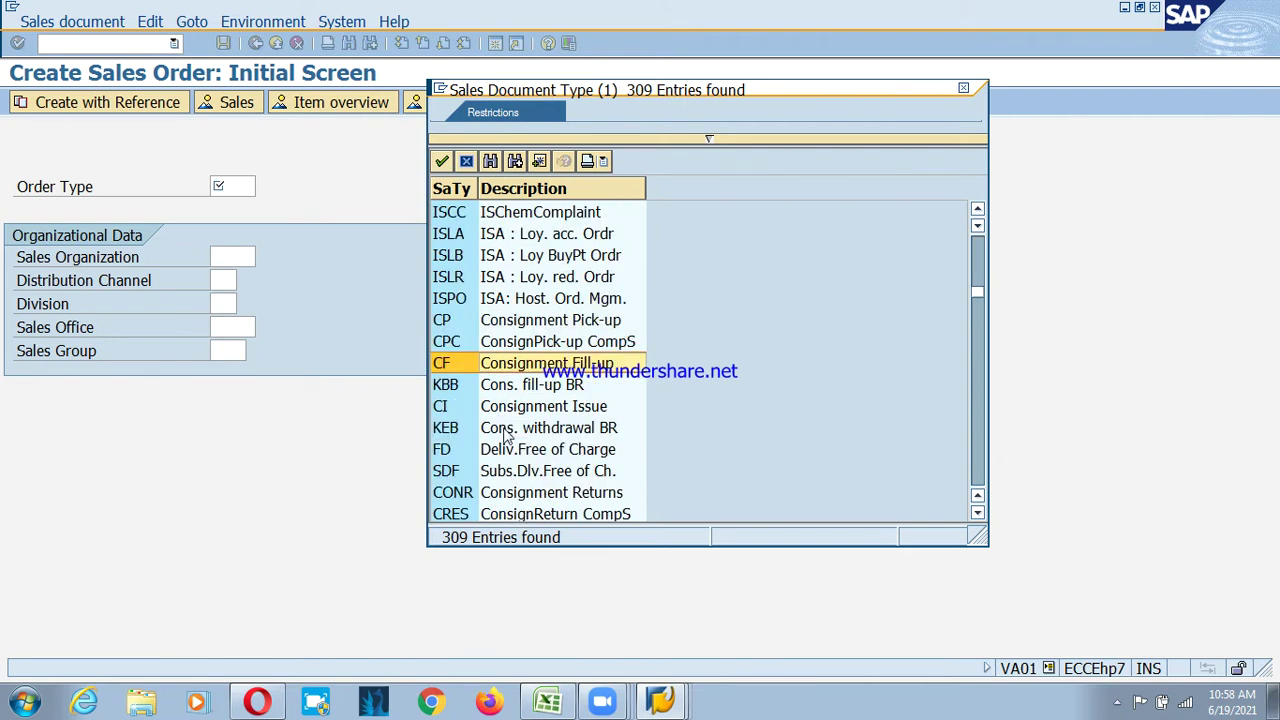
scroll(510, 436, down, 1)
scroll(518, 448, down, 2)
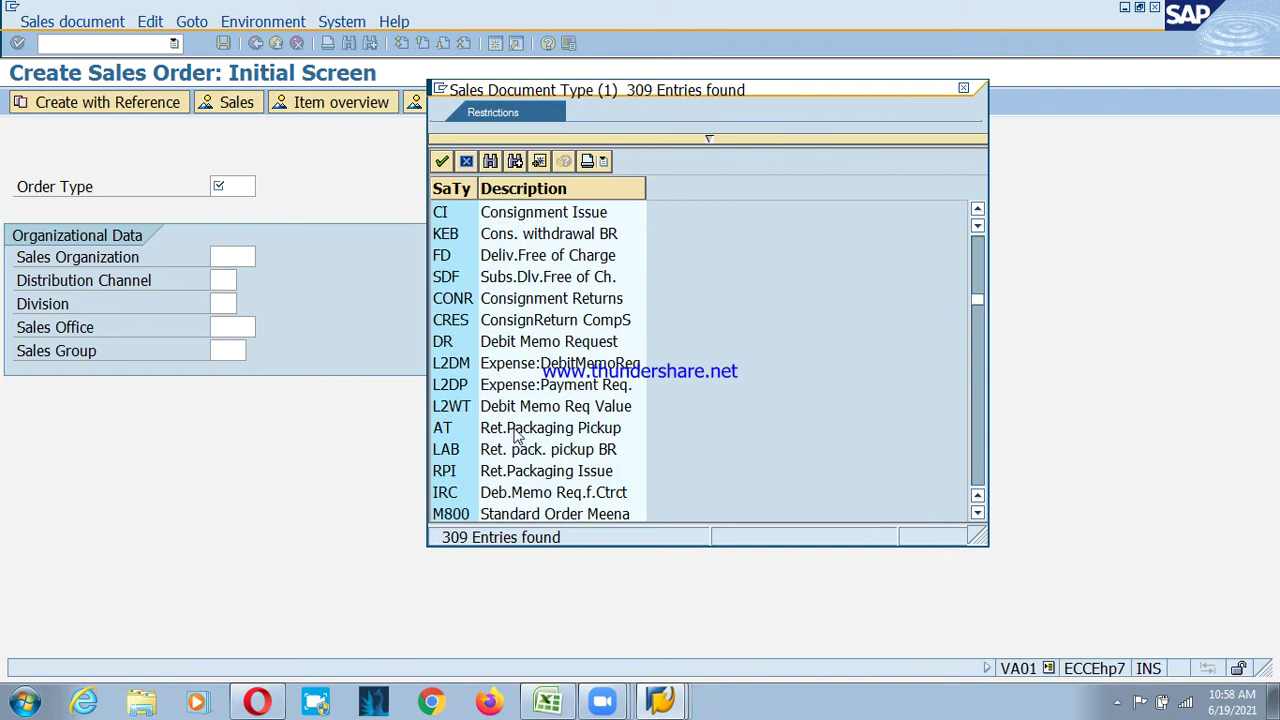
scroll(515, 440, down, 1)
scroll(513, 437, down, 2)
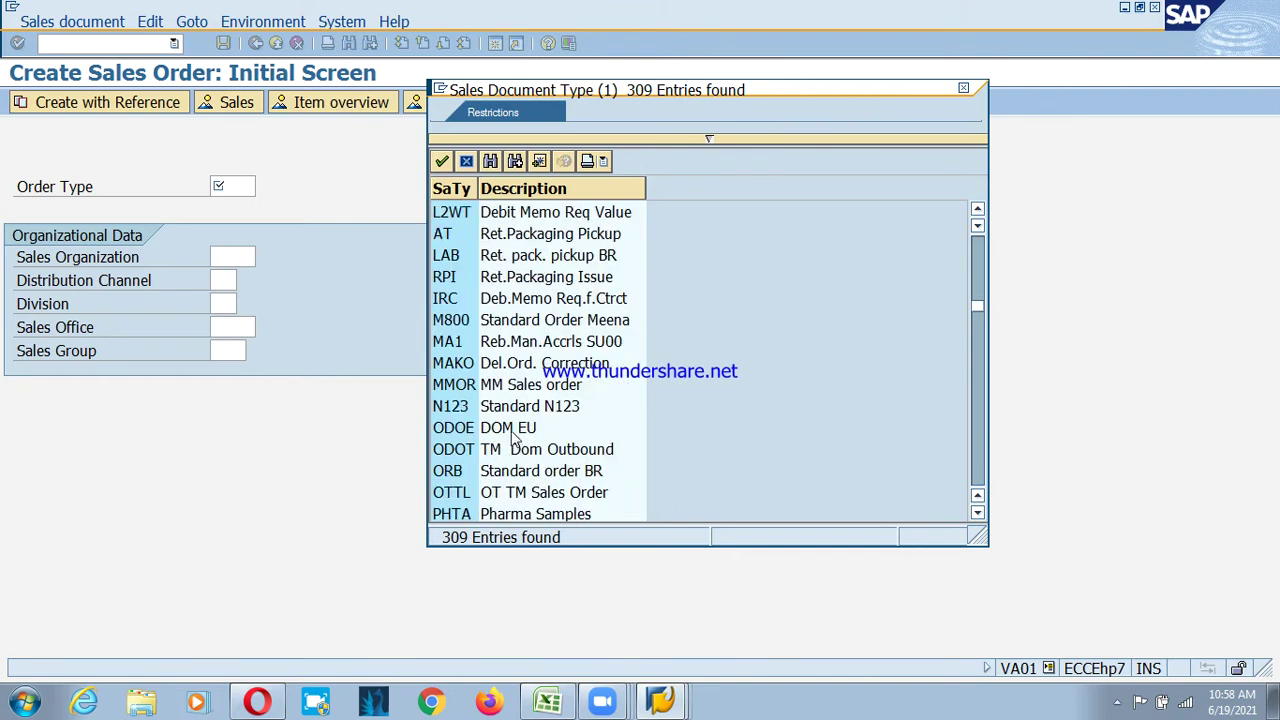
- Choose OR Standard Order from the list as the sales order's order type
scroll(513, 437, up, 1)
scroll(515, 440, down, 1)
scroll(518, 445, down, 3)
scroll(525, 452, down, 8)
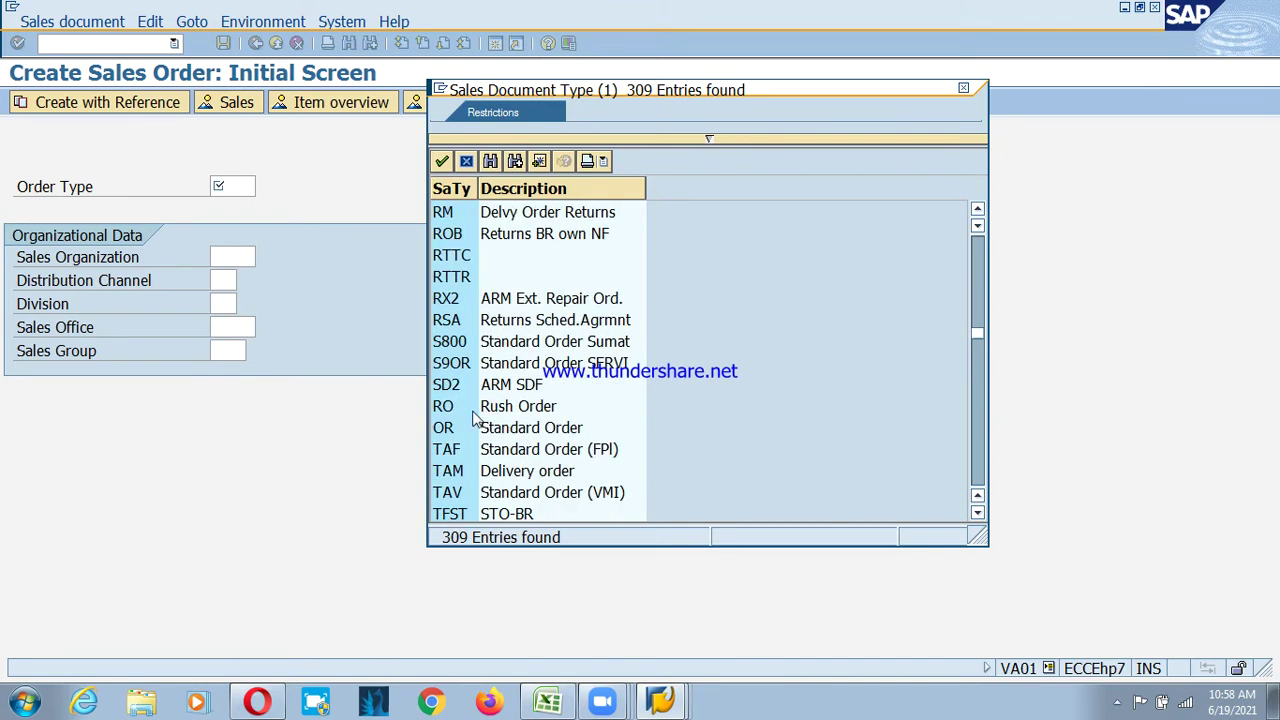
click(478, 427)
double_click(487, 428)
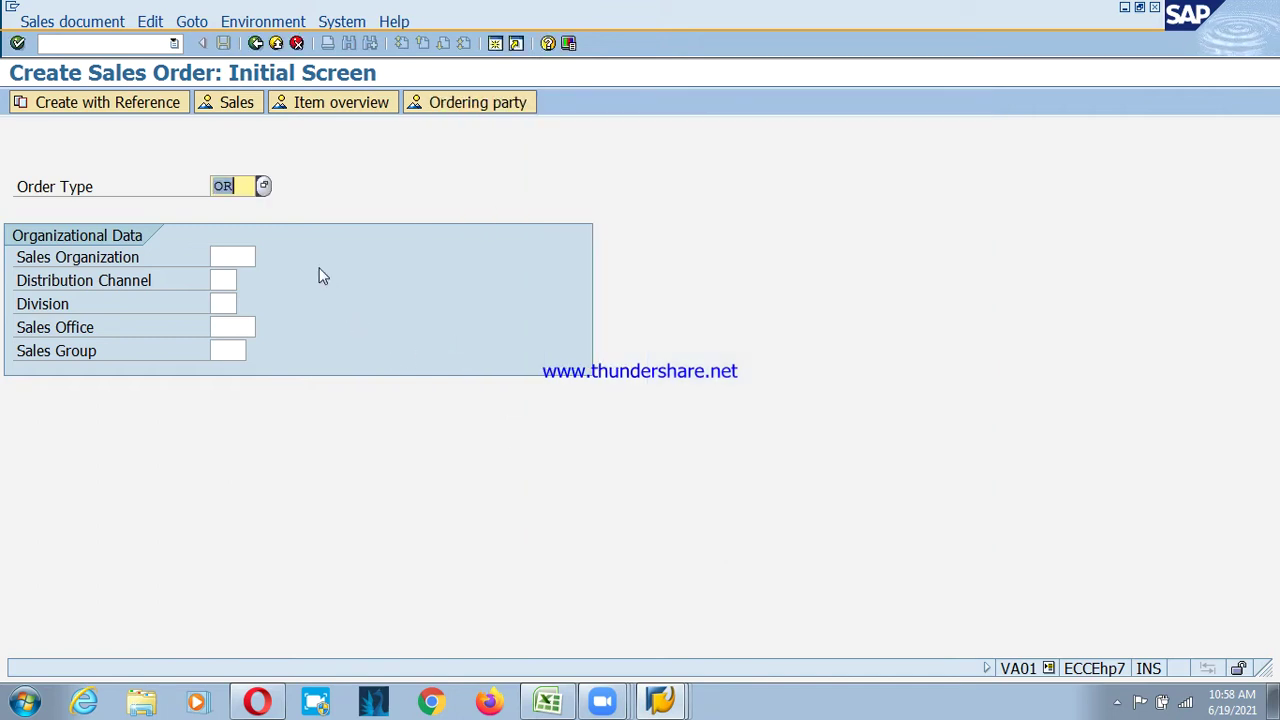
- Enter sales organization PSO1, distribution channel 01 and division R1 in the order's organizational data
click(244, 257)
text(PS)
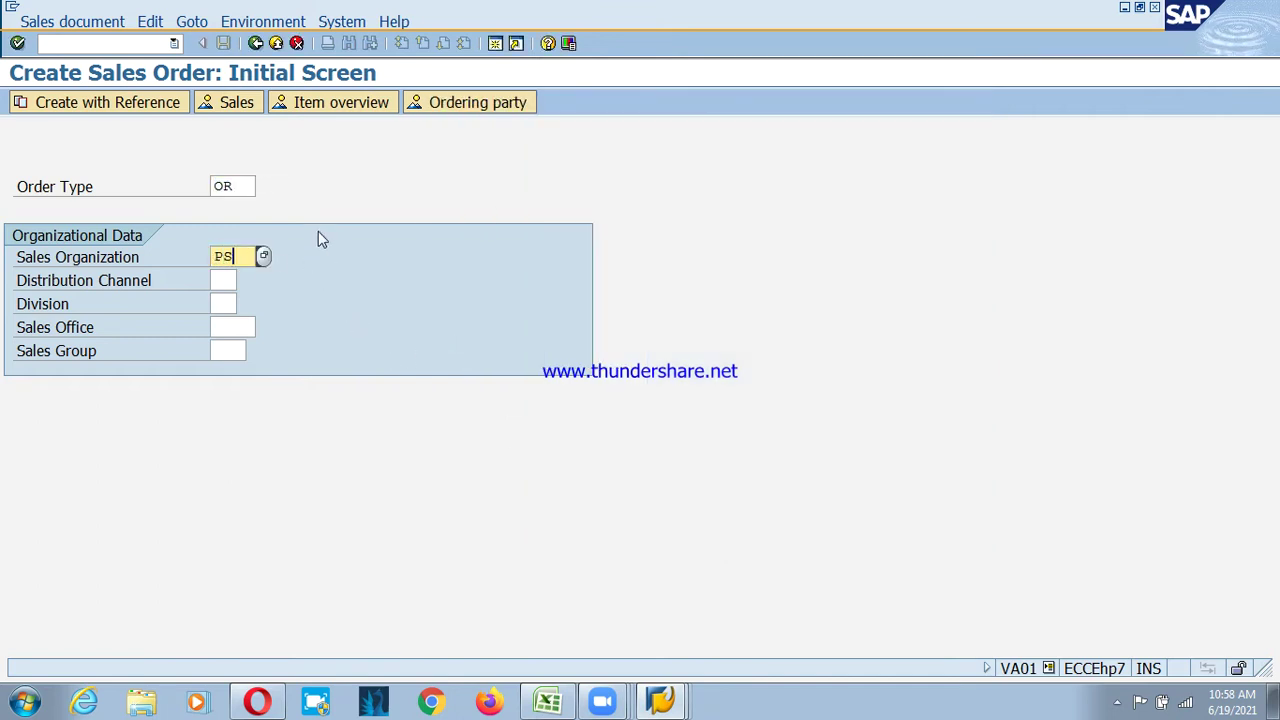
text(o1)
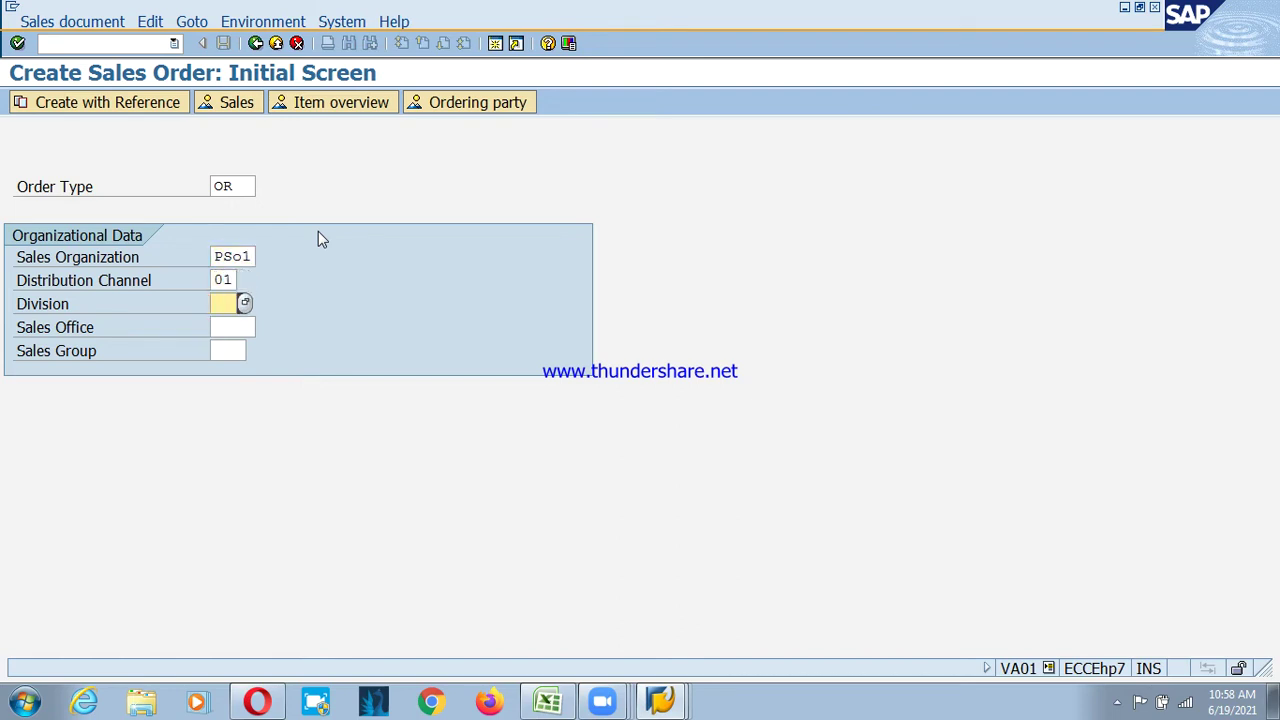
text(01R1)
key(Tab)
- Choose sales office 0001 and a sales group from their possible entries, and continue to the standard order overview
key(F4)
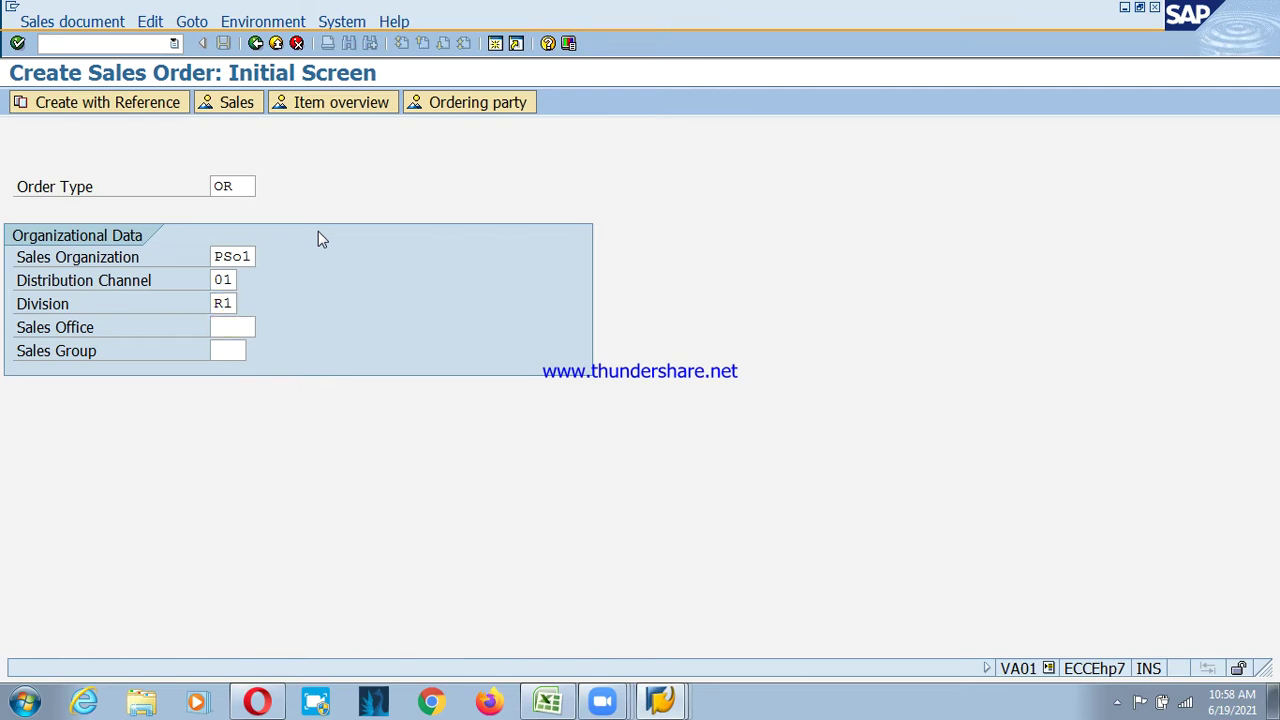
key(Return)
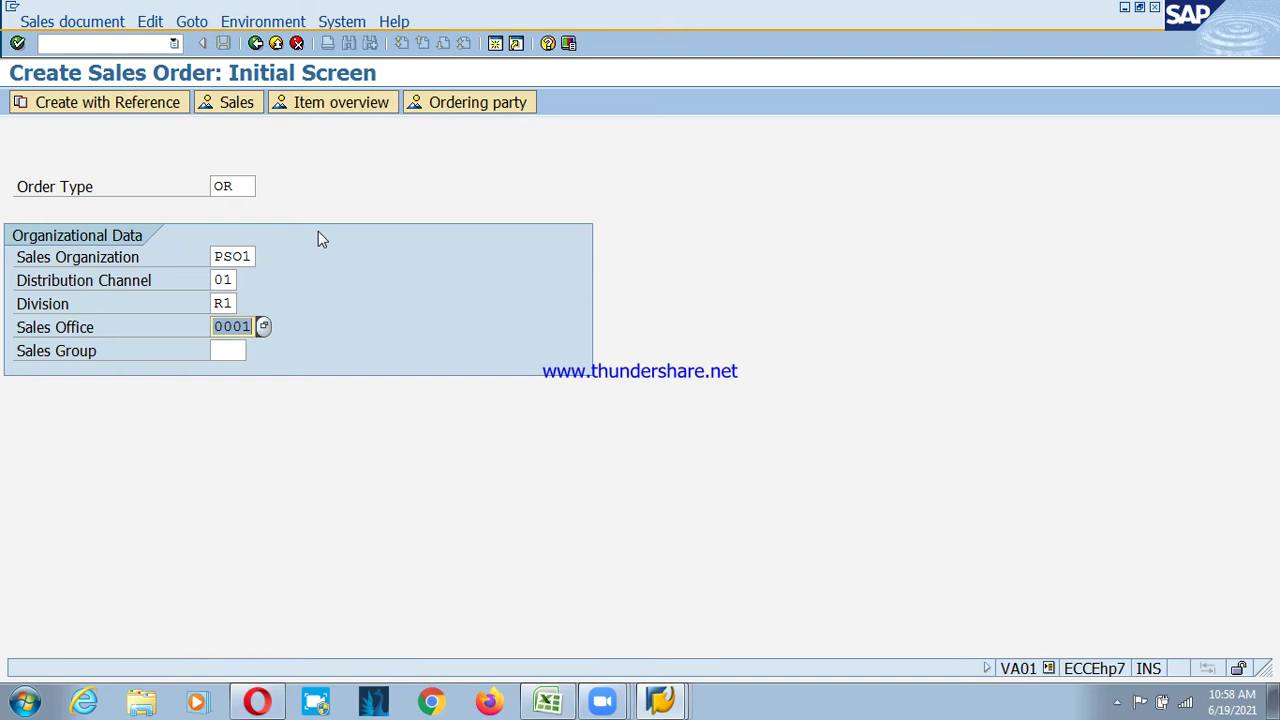
key(Tab)
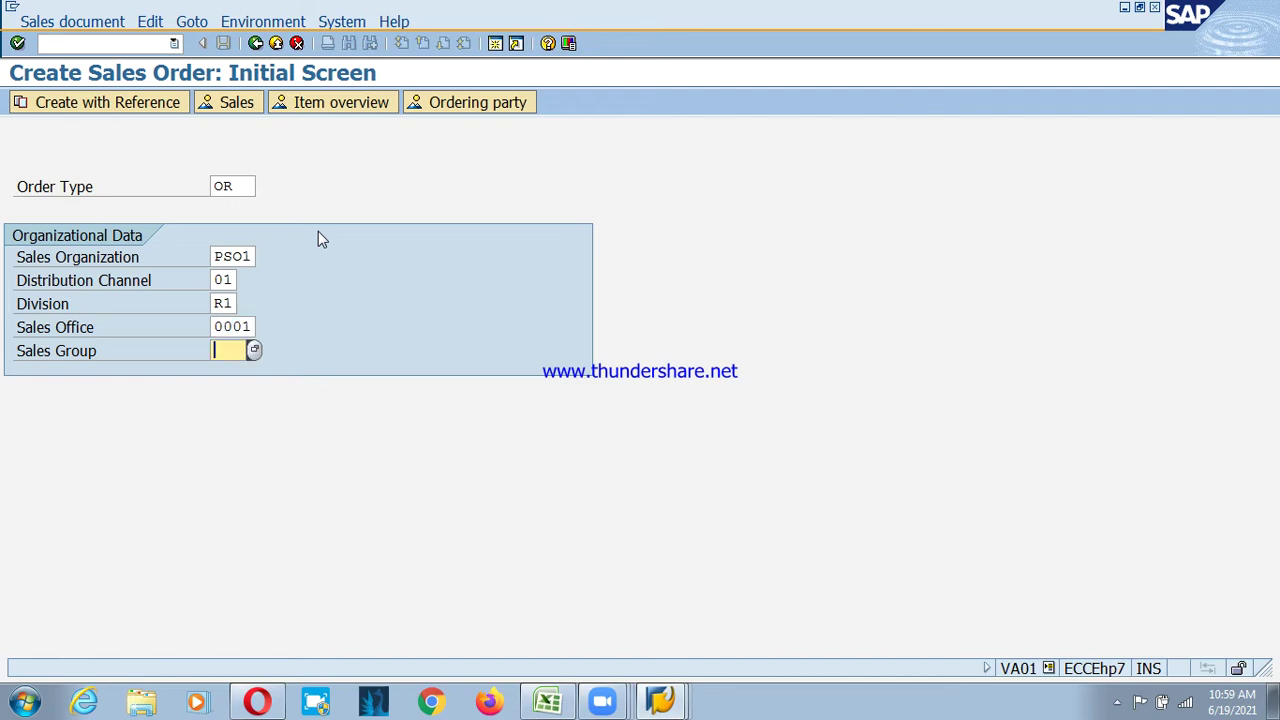
key(F4)
key(Return)
key(shift+Tab)
key(Tab)
key(Return)
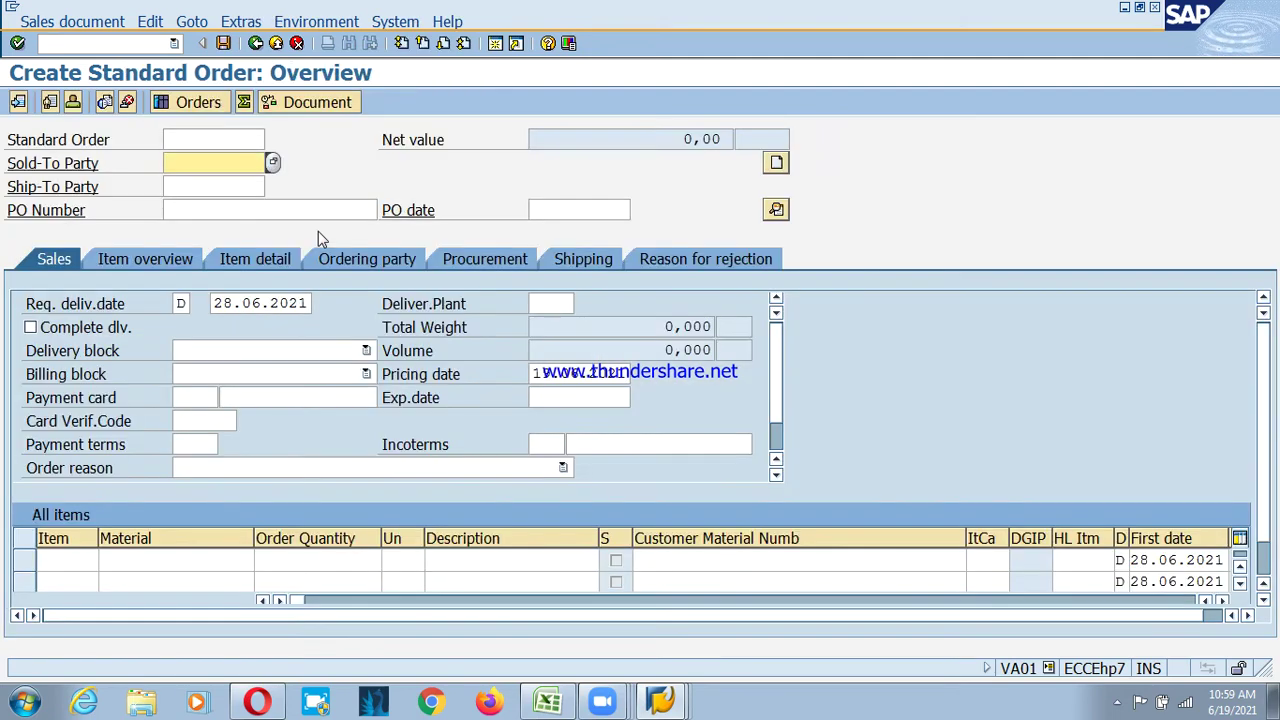
- Find the sold-to party with the Customers per sales group search and adopt that customer as sold-to and ship-to party
click(273, 163)
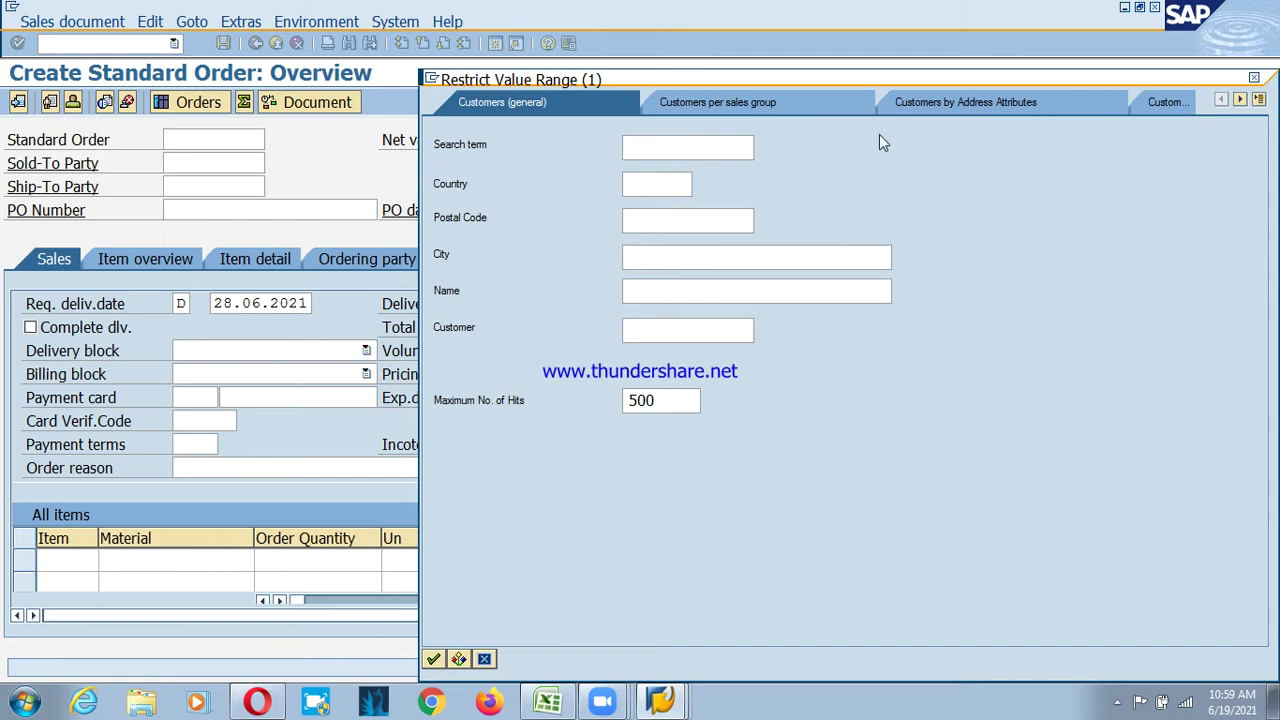
click(765, 94)
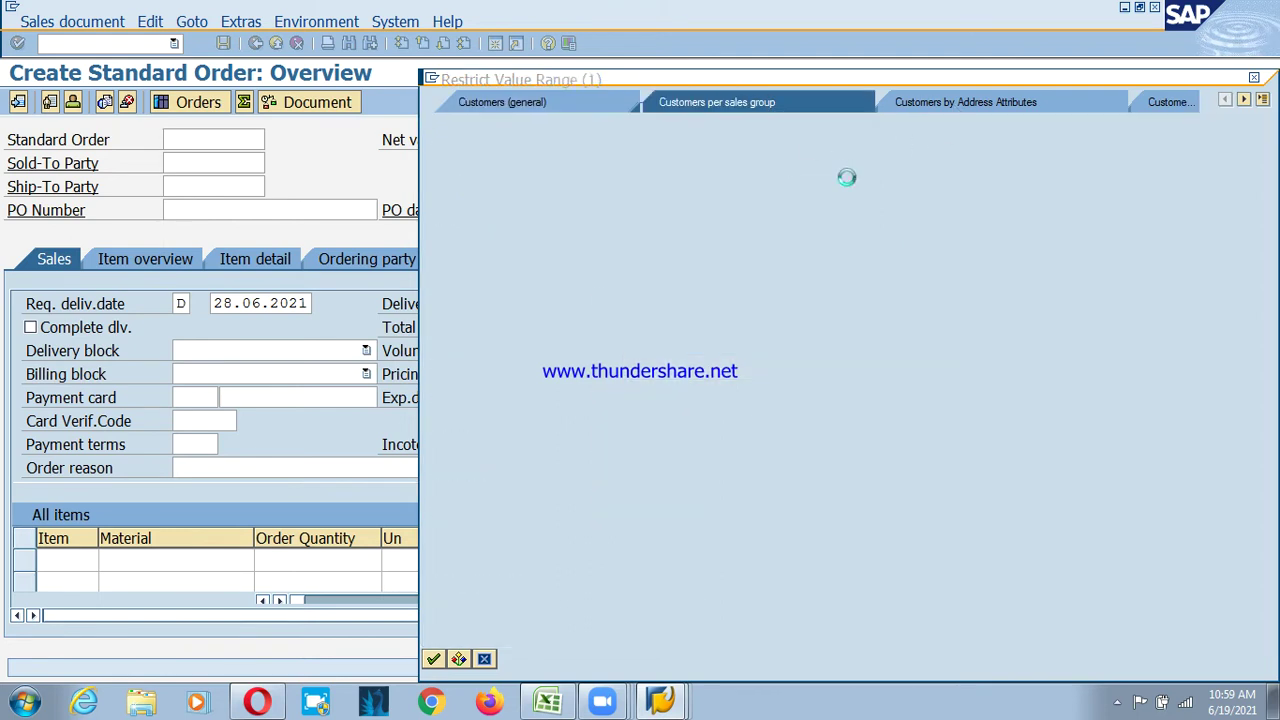
key(Return)
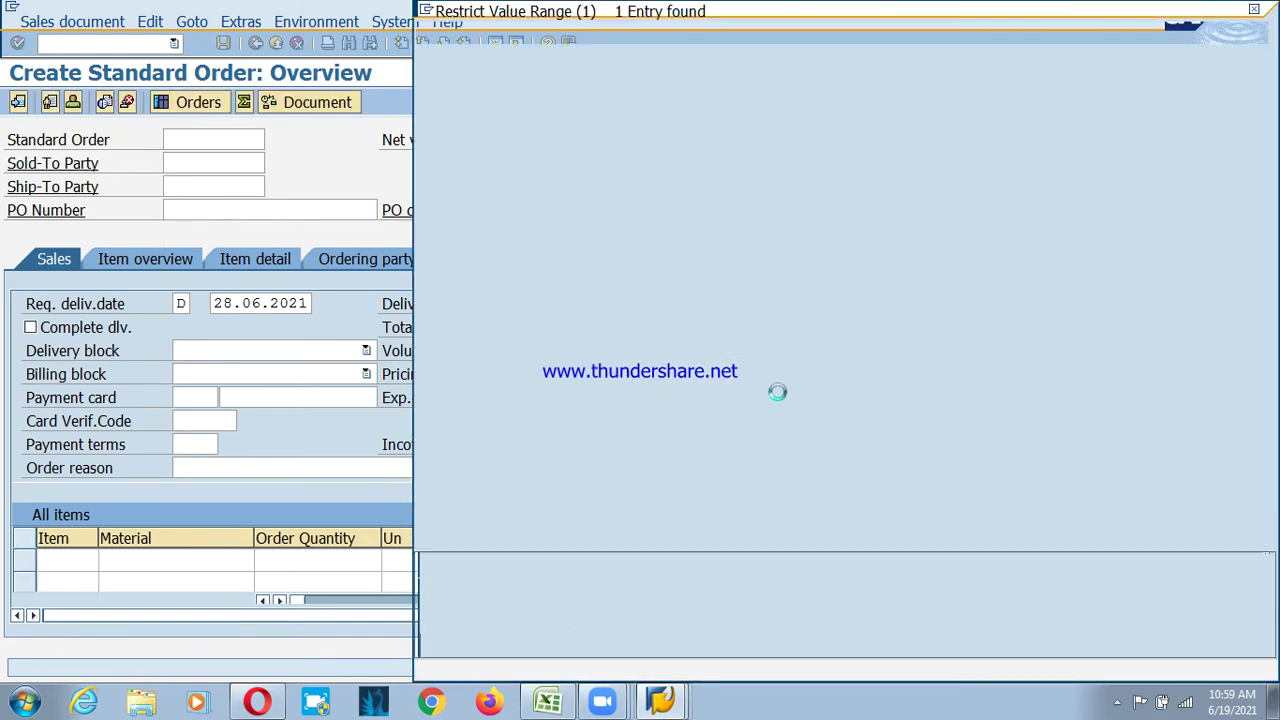
double_click(615, 140)
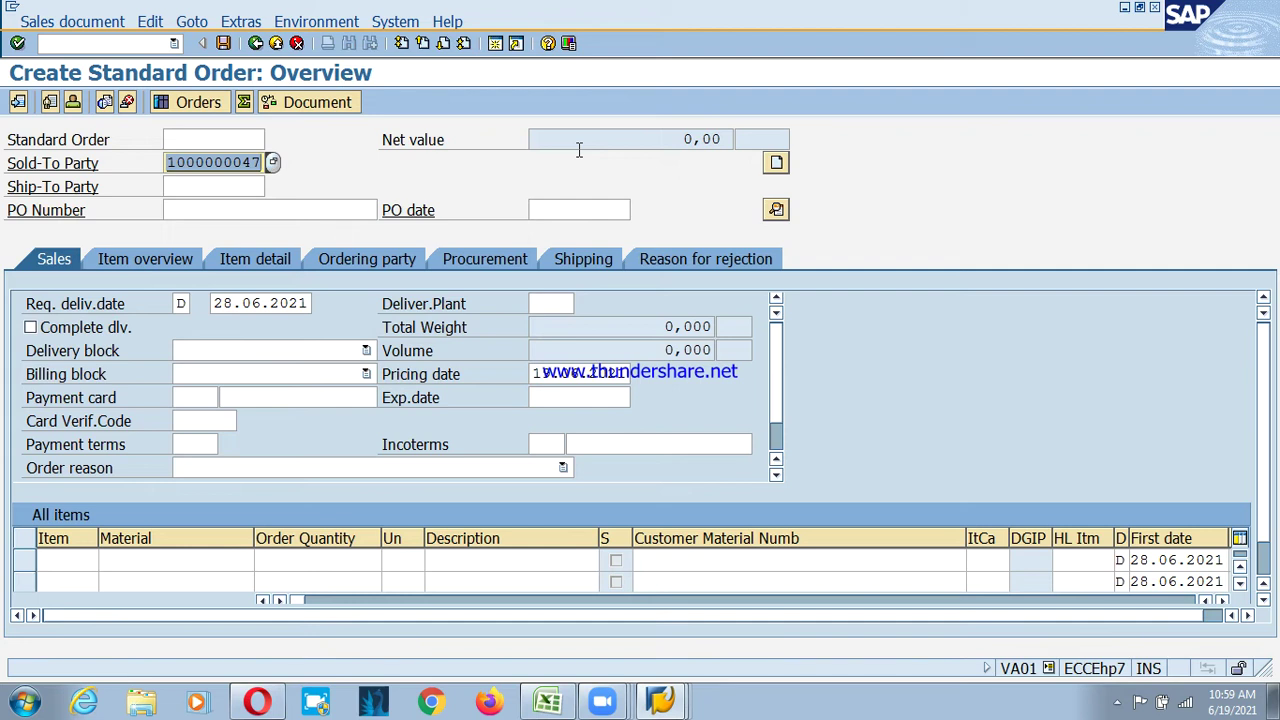
key(Return)
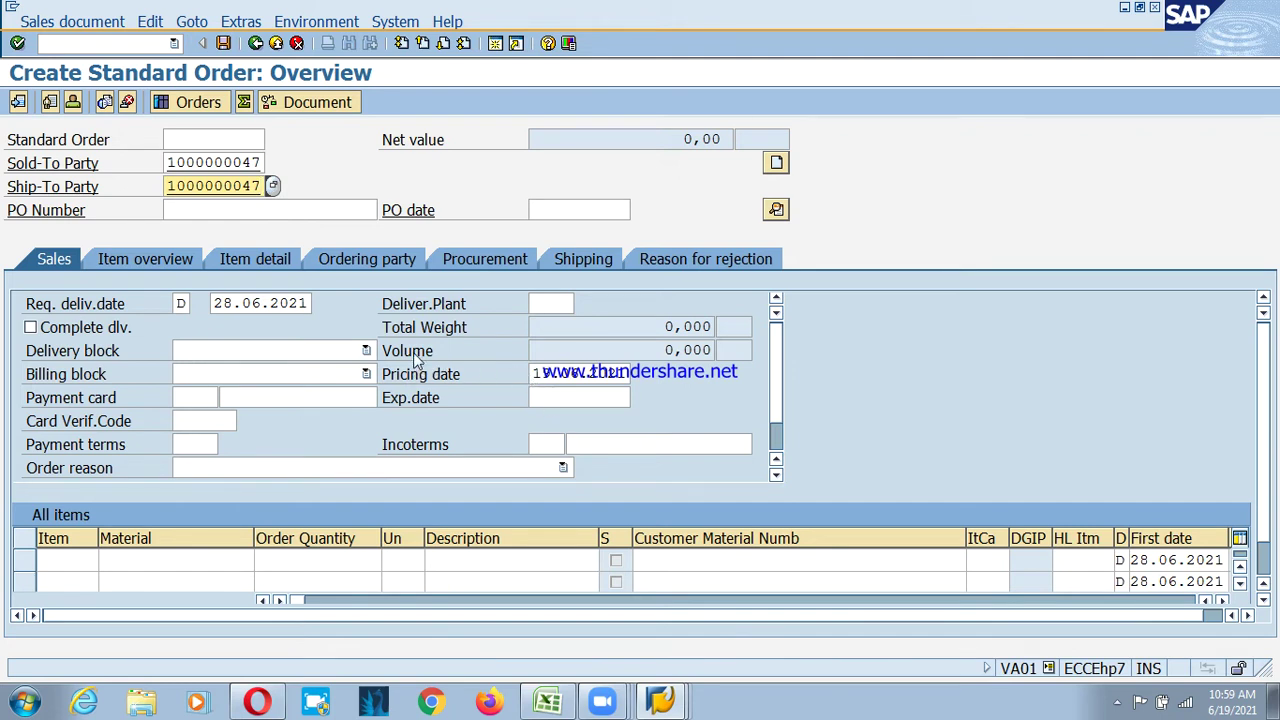
- Open the material search by description for the first order item and enter steel rods* as the material description
click(184, 563)
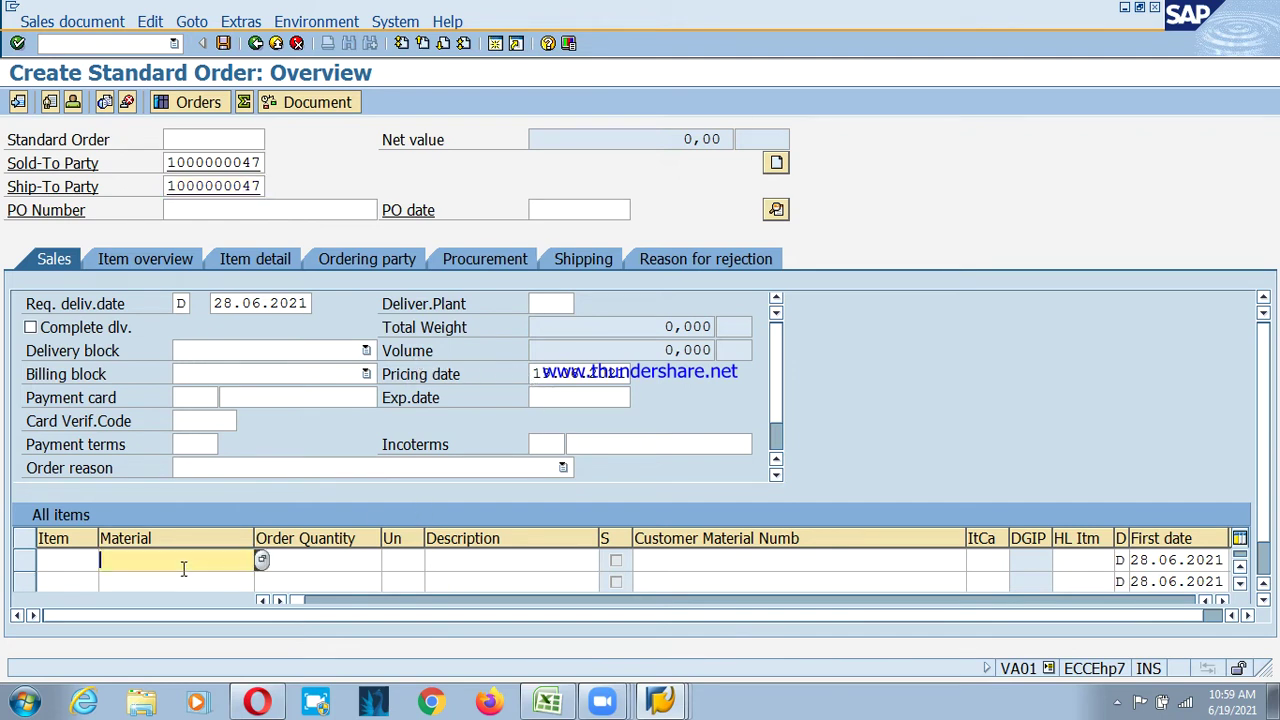
click(262, 562)
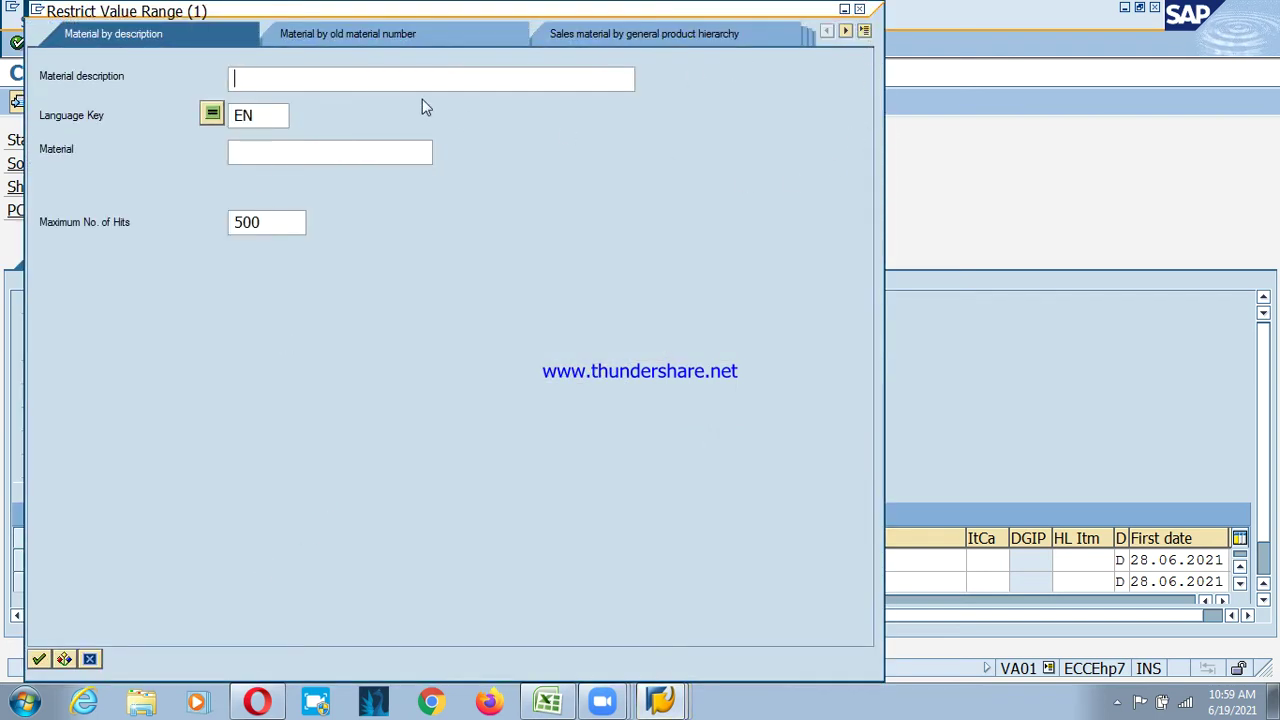
drag(308, 13, 317, 76)
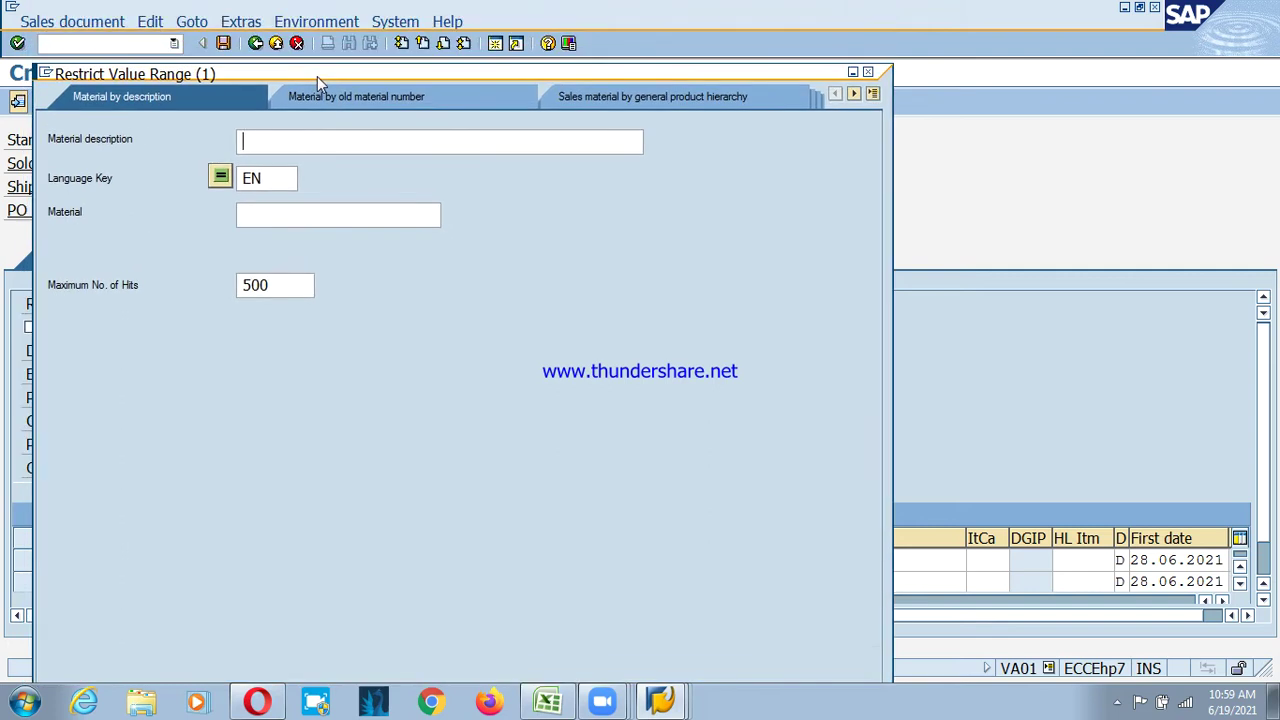
click(876, 95)
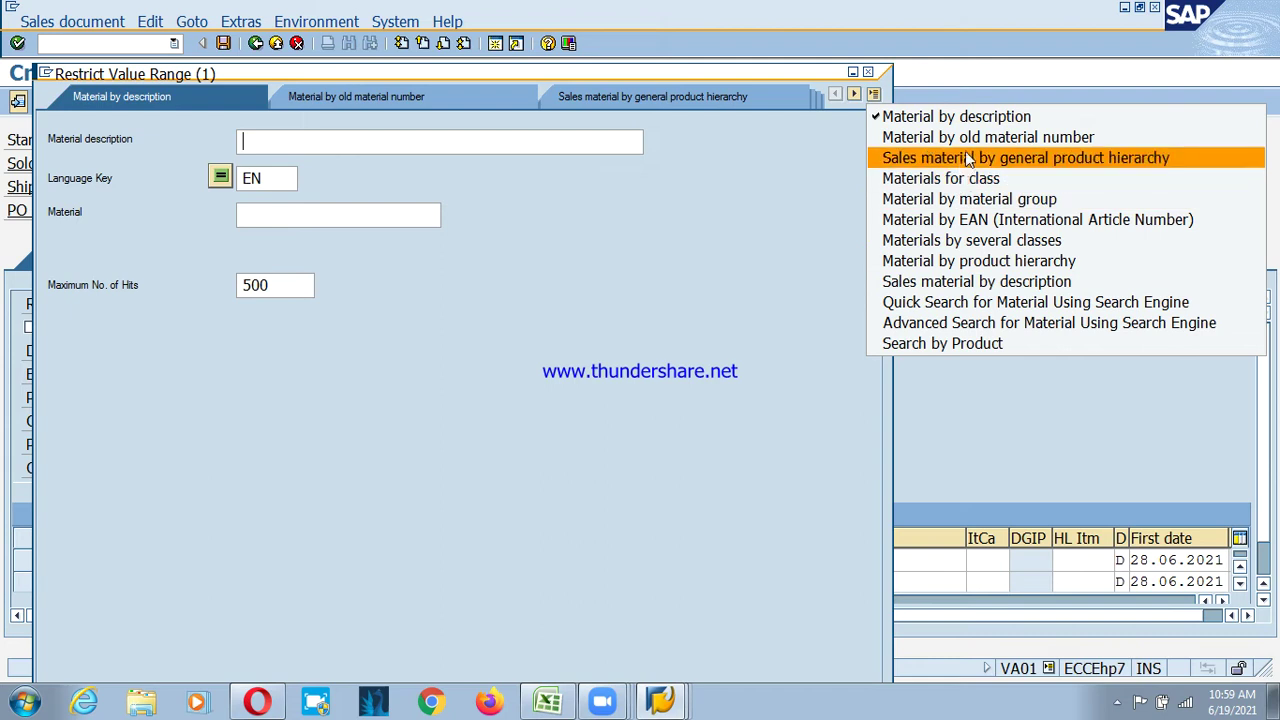
click(969, 117)
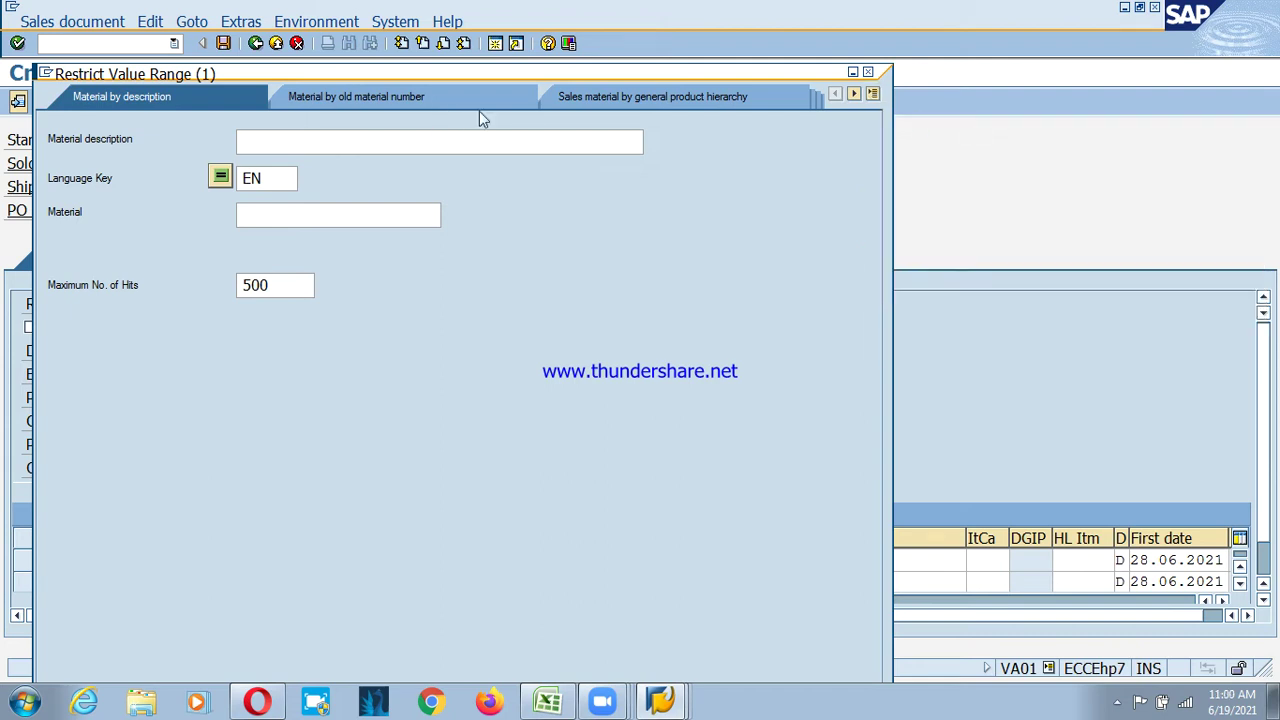
text(steel rods*)
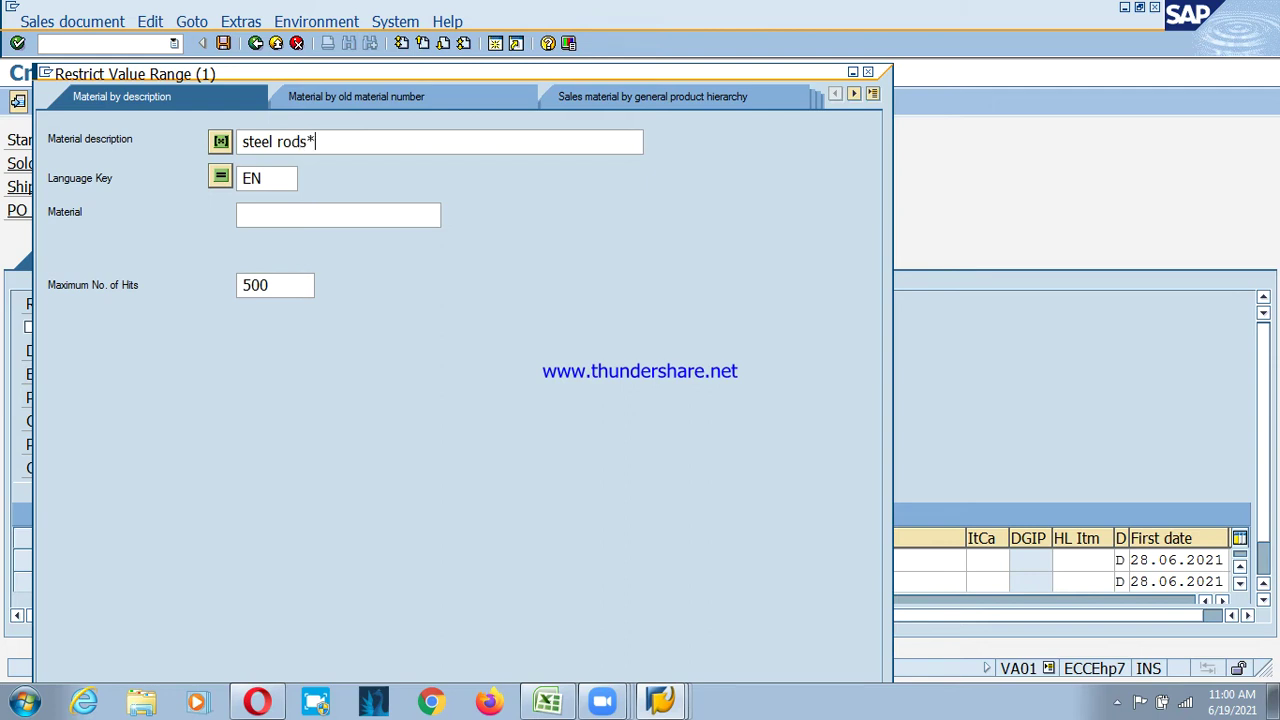
- Try to find the material by searching for steel rods* as the material number instead of the description
key(ctrl+a)
key(ctrl+c)
key(BackSpace)
key(Tab)
key(Tab)
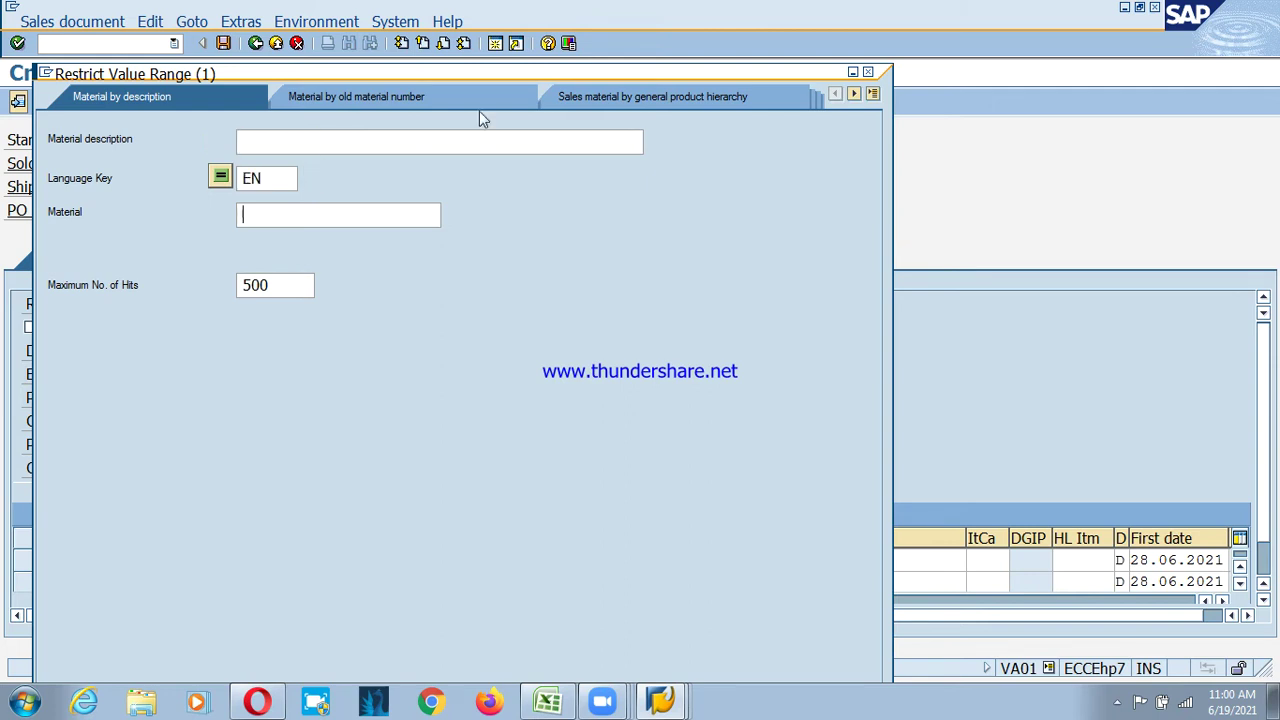
text(v)
key(BackSpace)
key(ctrl+v)
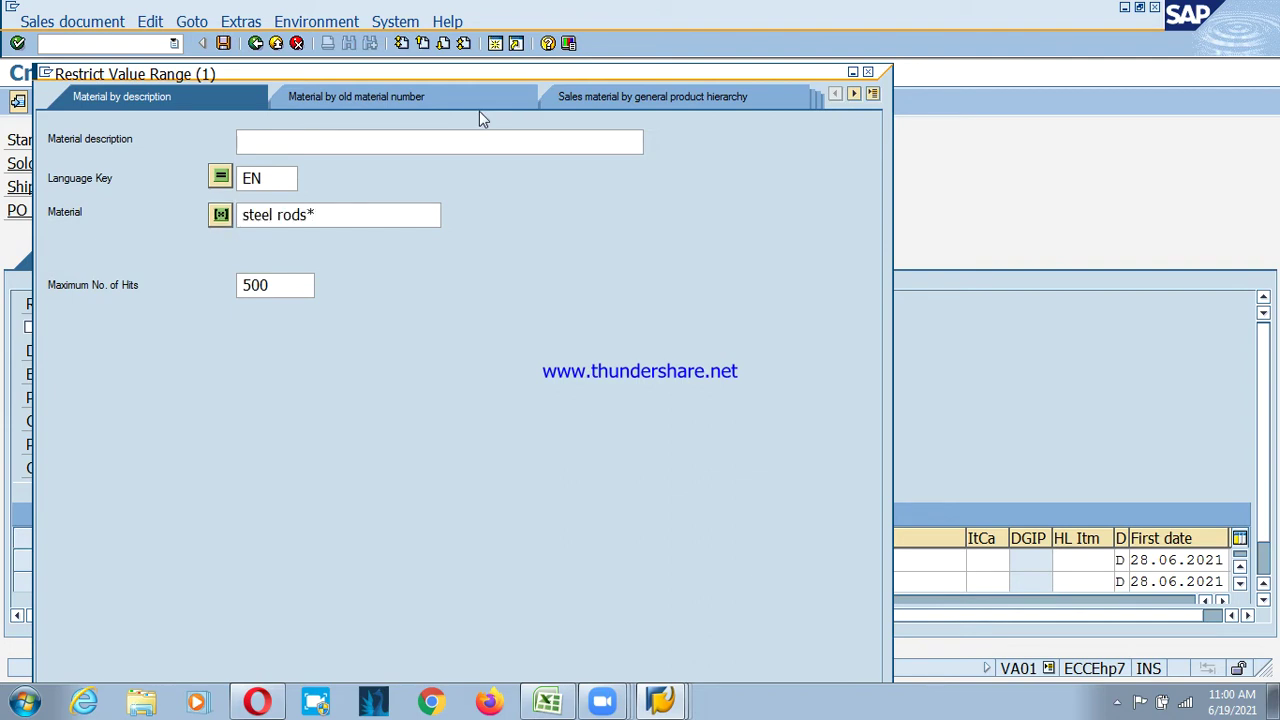
key(Return)
key(BackSpace)
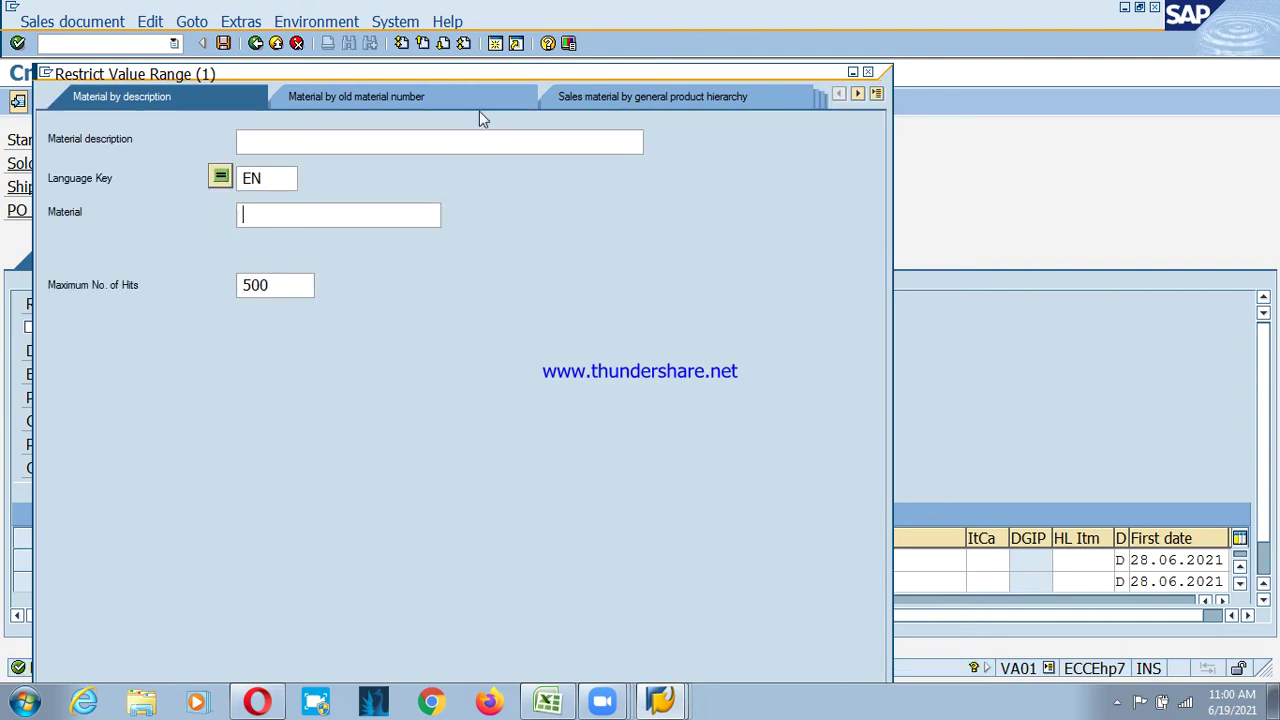
- Search by material description for steel rods* and adopt STEEL-1 as the first item's material
key(shift+Tab)
key(shift+Tab)
key(ctrl+v)
key(Return)
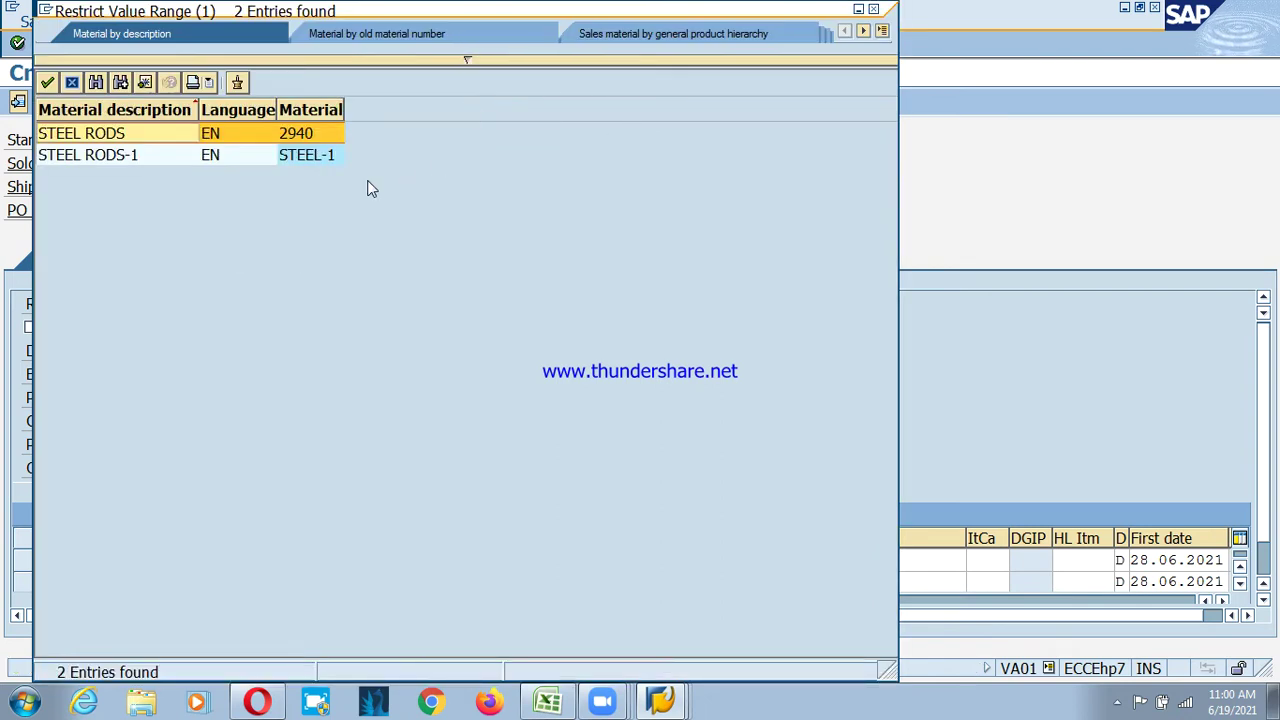
double_click(169, 161)
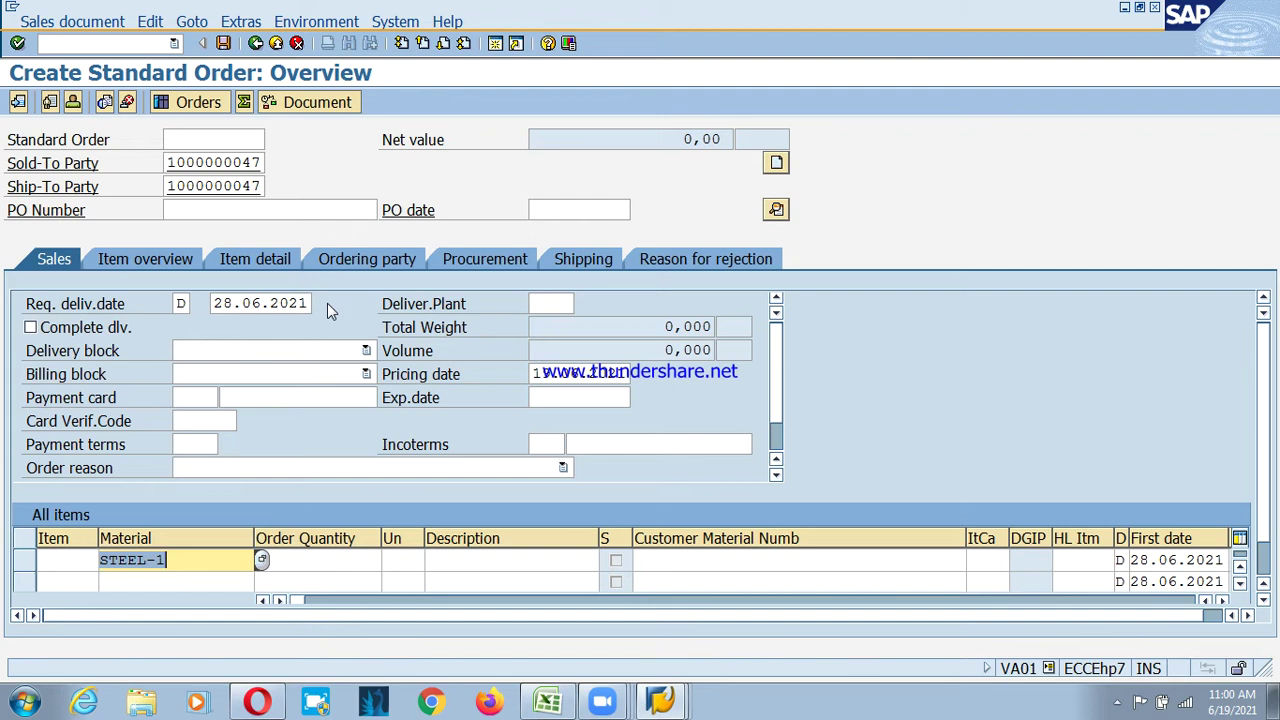
- Enter order quantity 25 and plant PSP1 for the first order item
key(Tab)
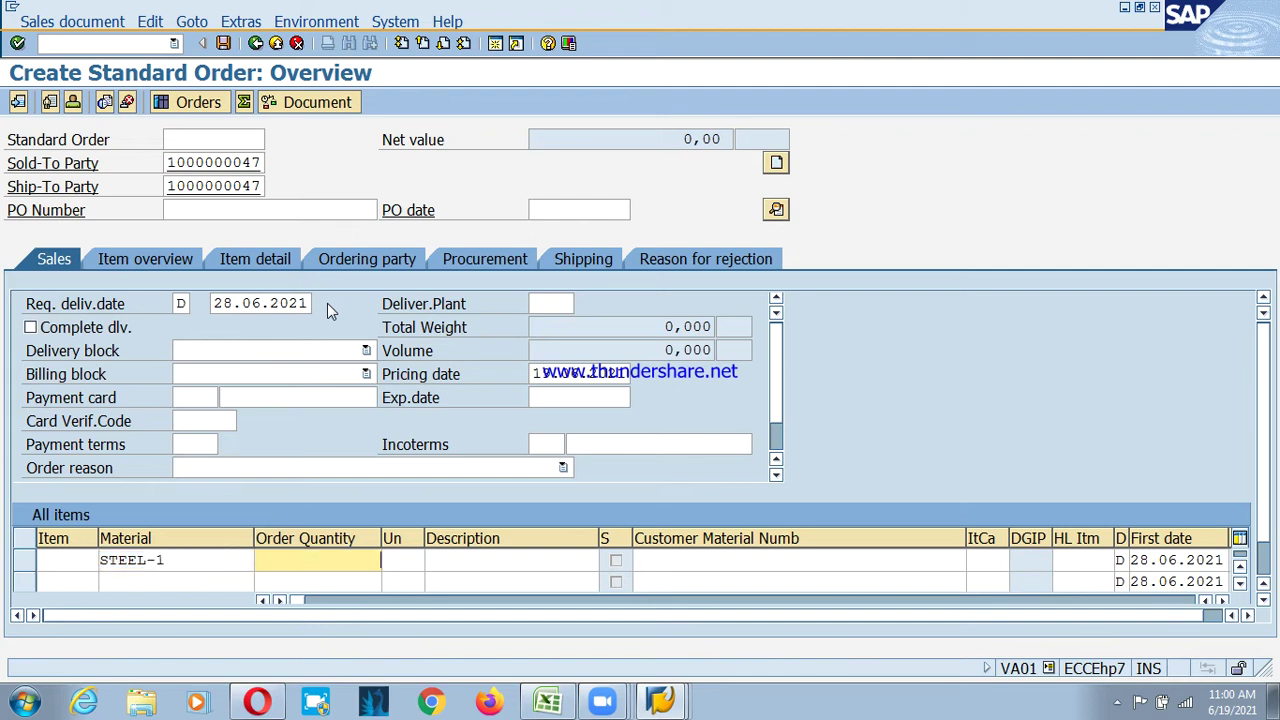
key(Tab)
key(Tab)
key(Tab)
key(Tab)
key(Tab)
key(Tab)
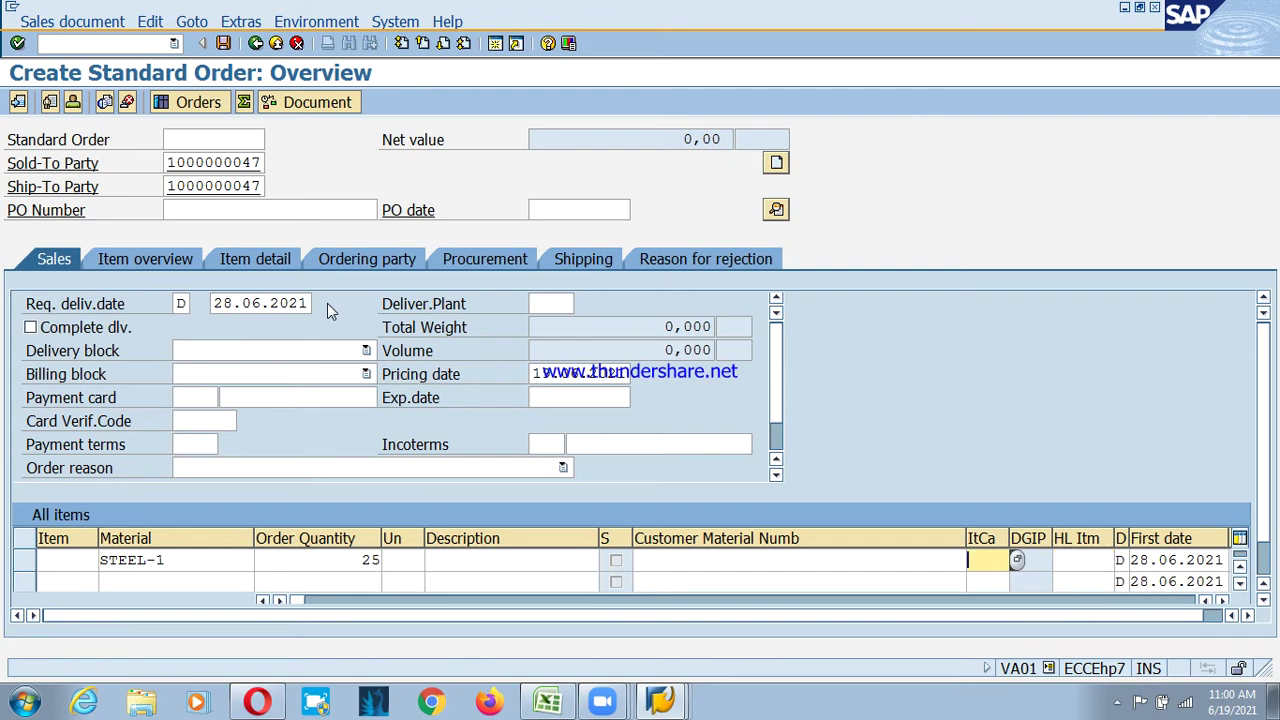
key(Tab)
key(Tab)
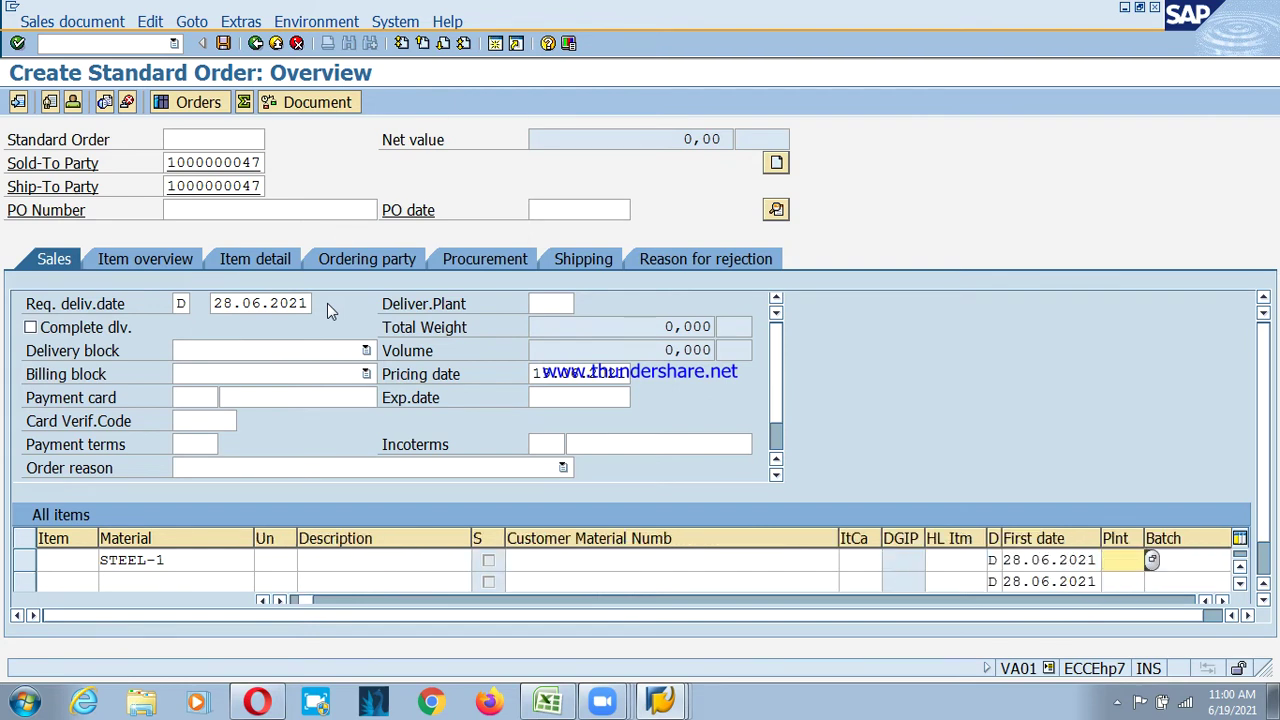
text(psp1)
key(Tab)
key(Tab)
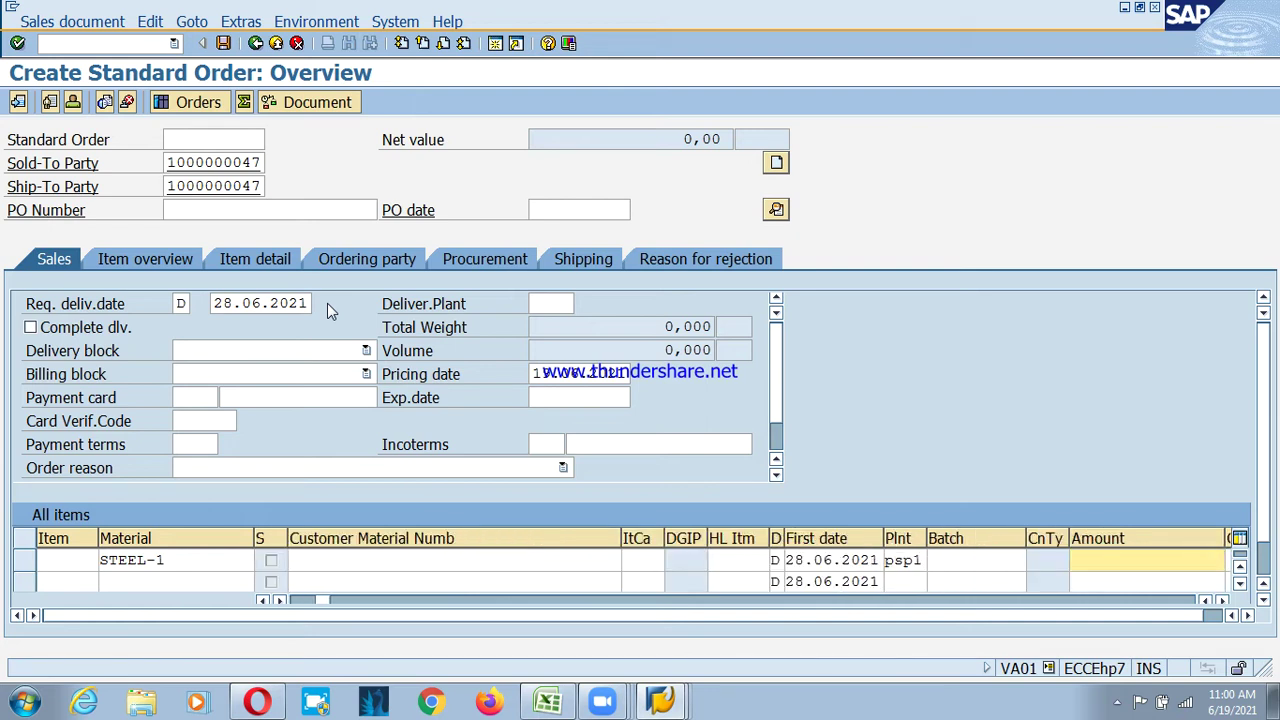
- Enter an amount of 1000 in currency INR for the first item and confirm the item line
text(1000)
key(Tab)
text(inr)
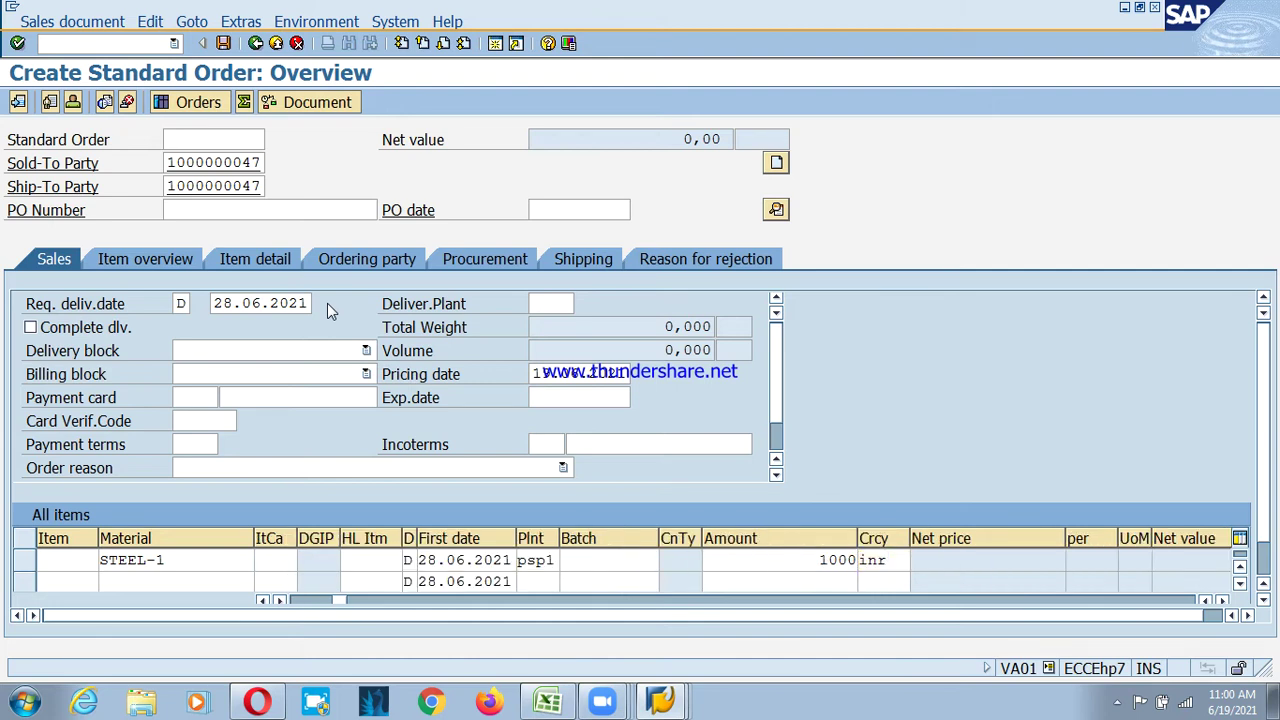
key(Return)
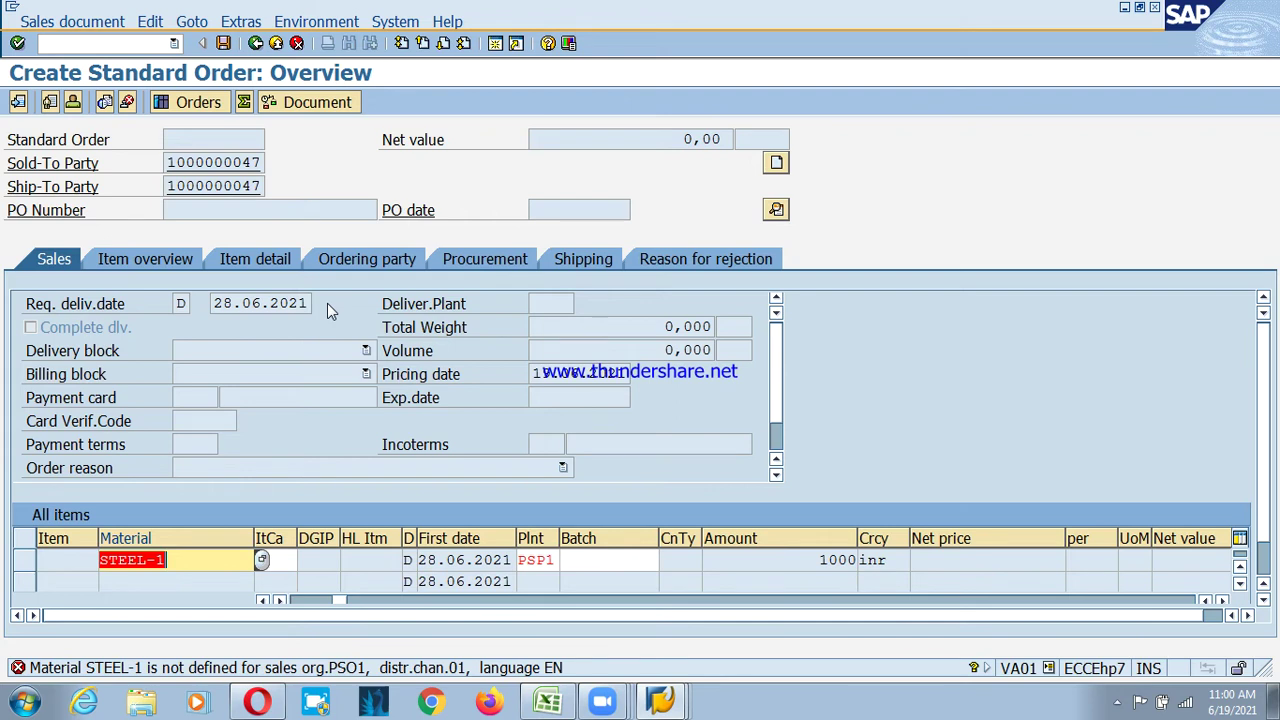
- Search the materials by description for steel * and close the hit list without adopting a material
key(F4)
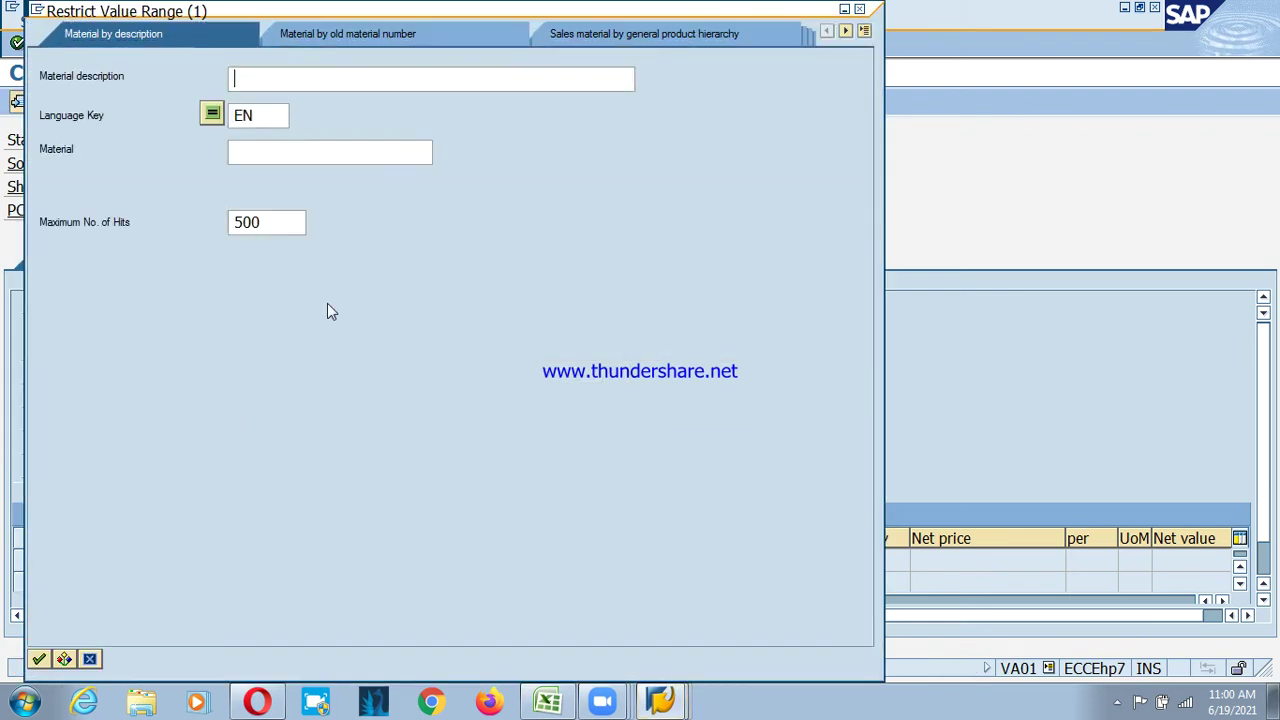
text(stee)
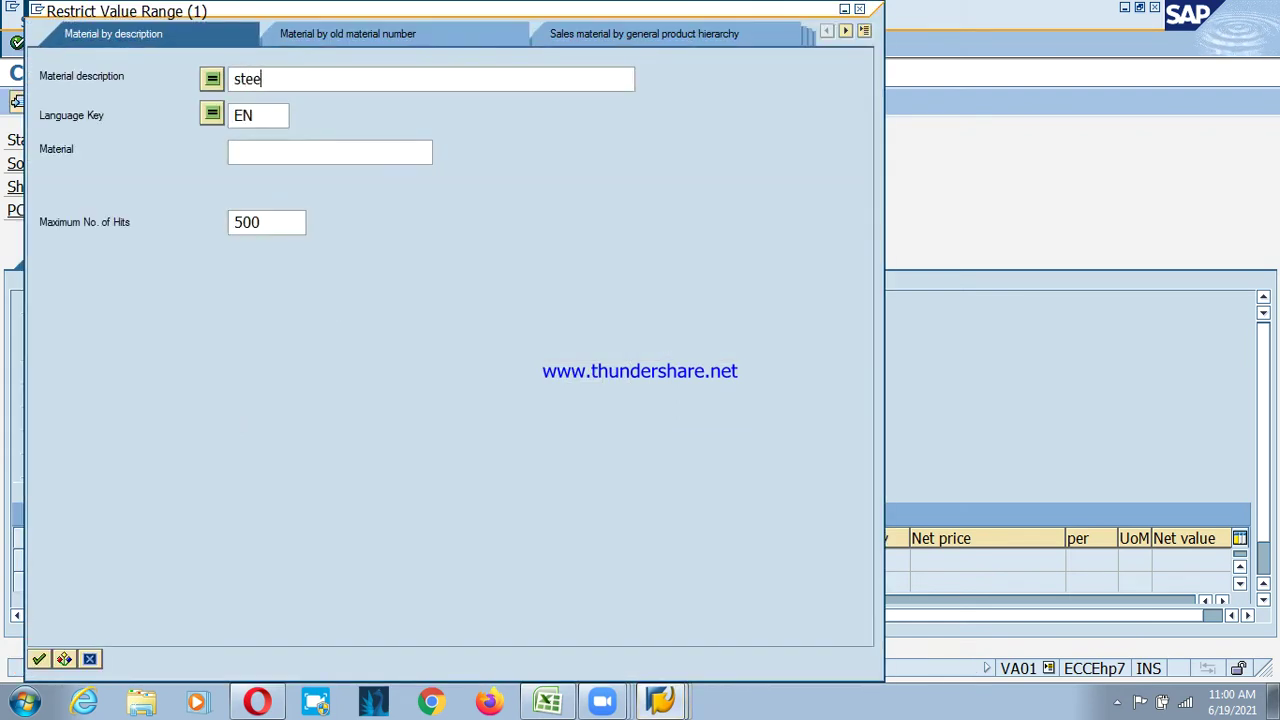
text(l *)
key(Return)
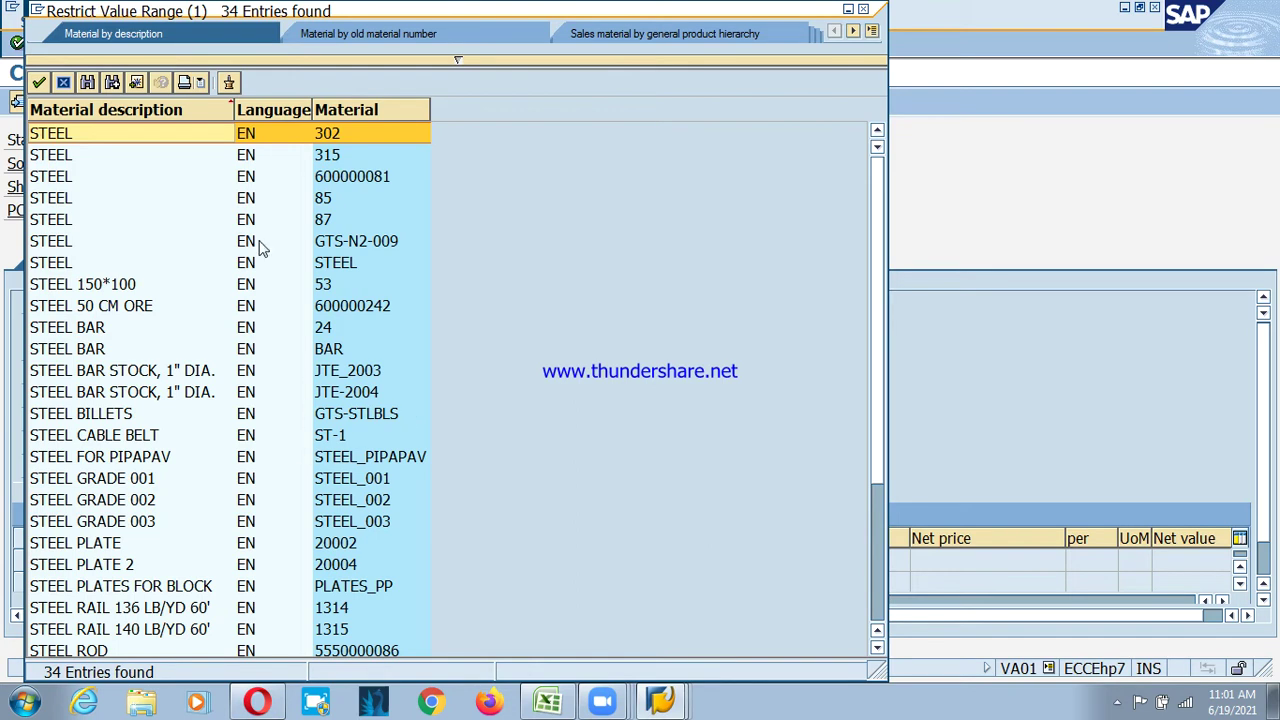
click(63, 82)
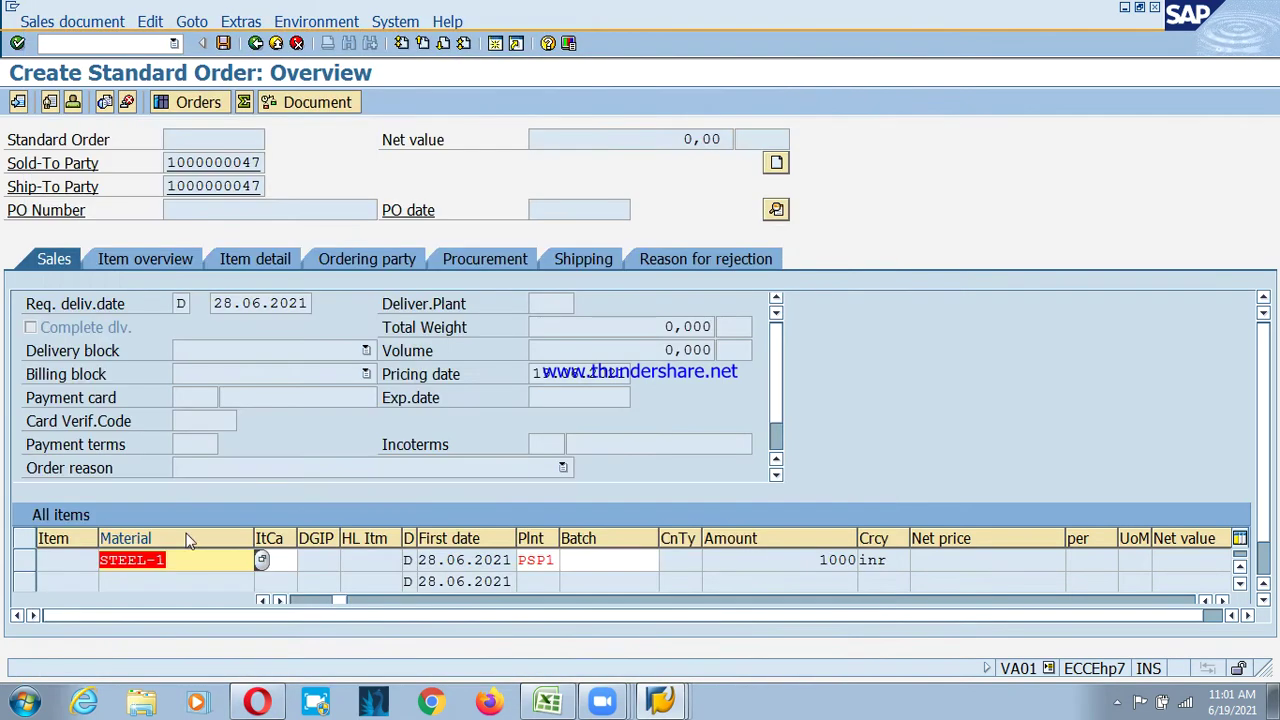
- Search the materials by description for psd*, adopt PSD:STEELRODS as the first item's material and confirm the line
click(267, 304)
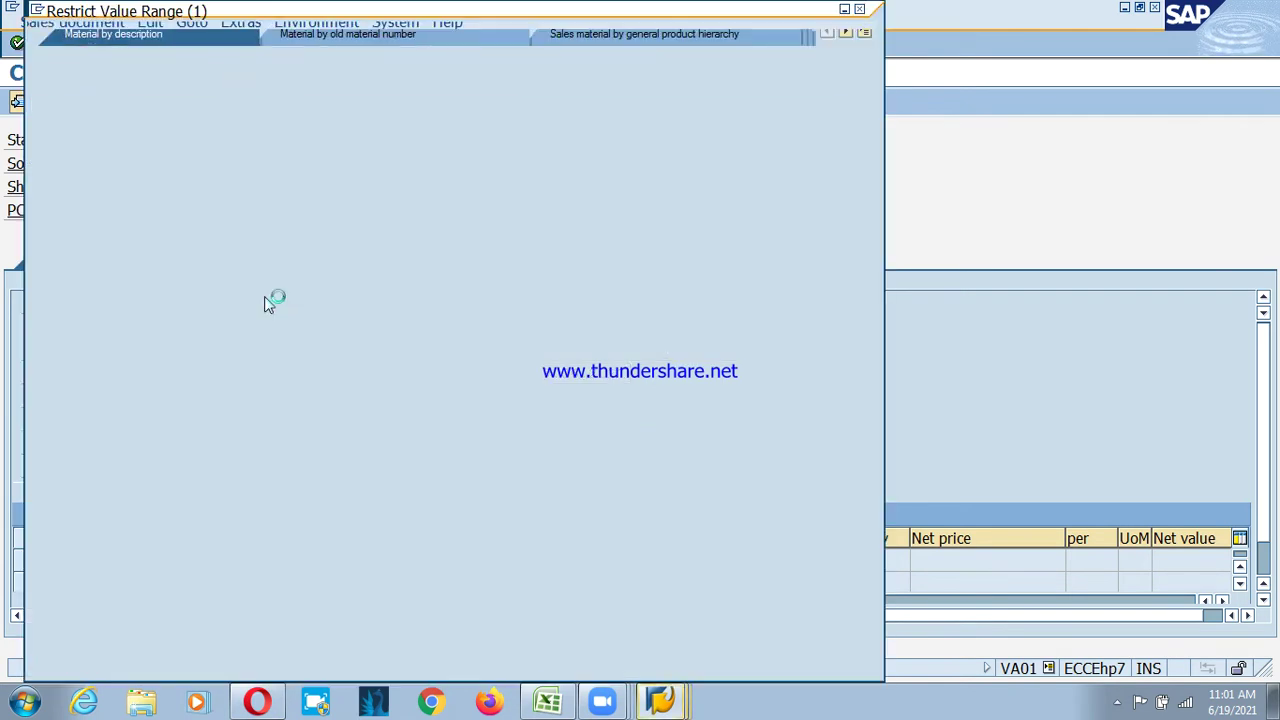
text(psd)
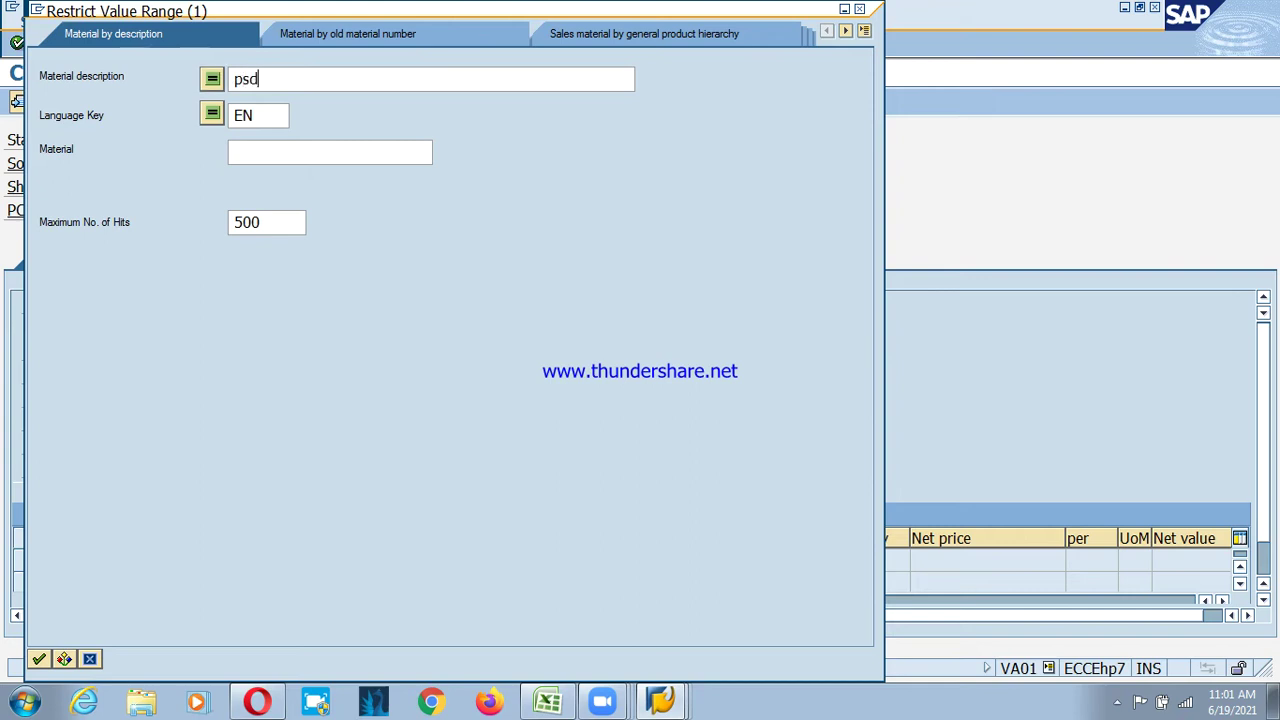
text(*)
key(Return)
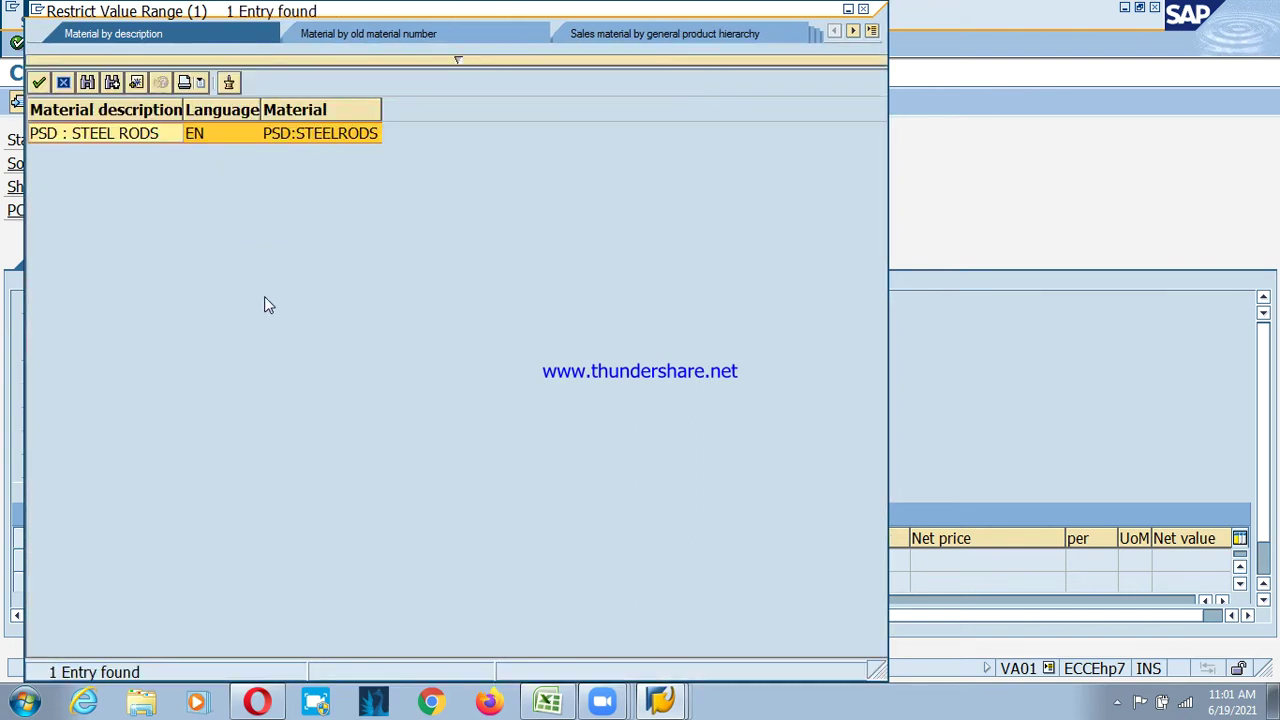
double_click(99, 140)
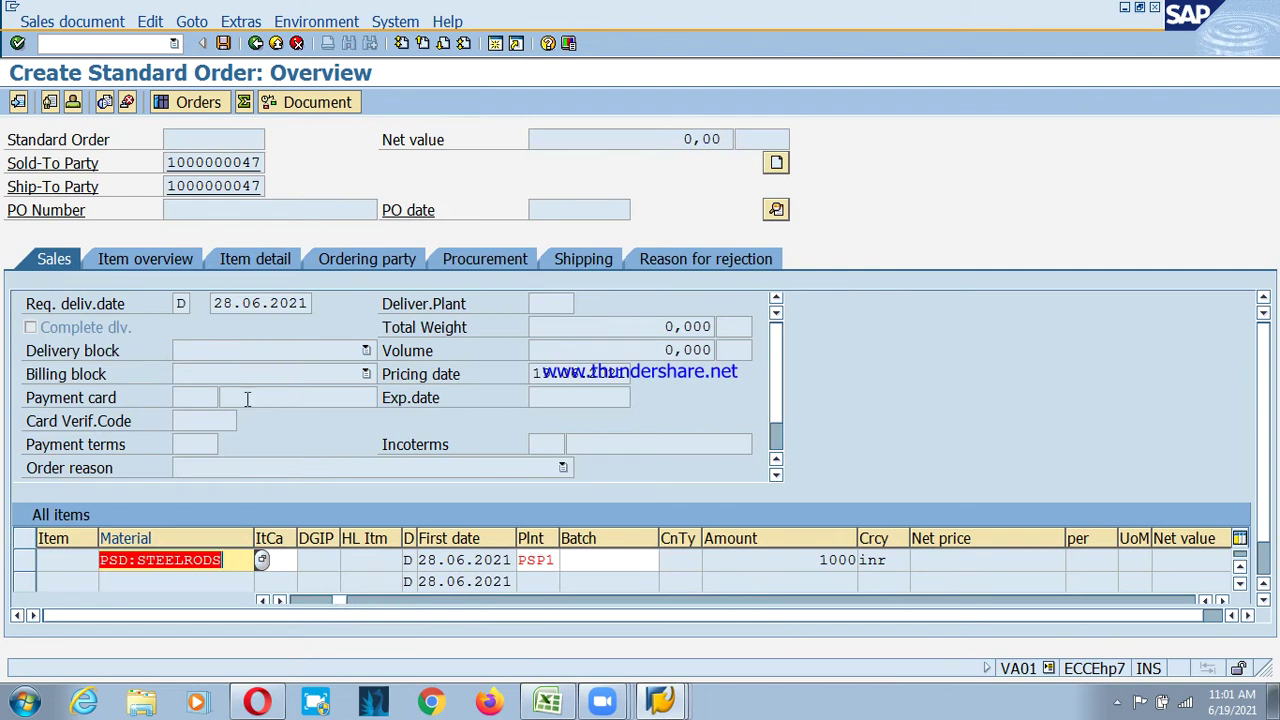
click(289, 532)
key(Return)
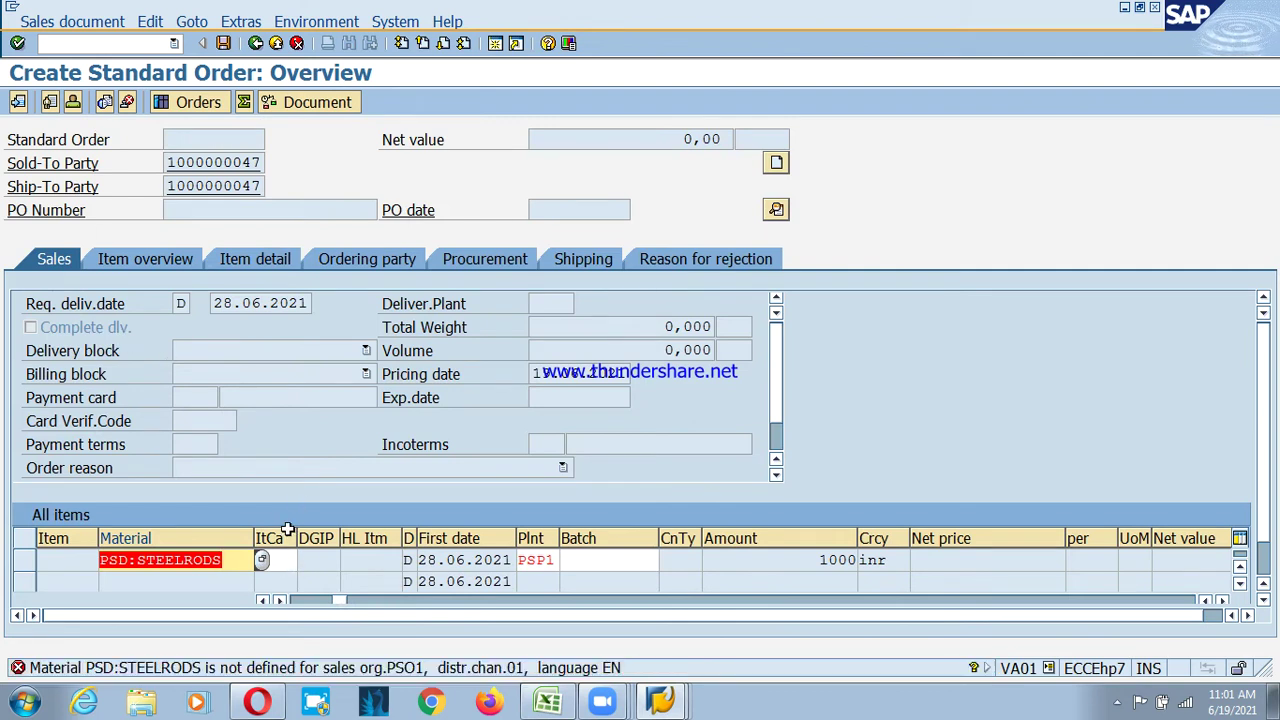
- Recheck the first item's material and order quantity, and try to confirm the line again
click(302, 600)
click(262, 600)
click(306, 469)
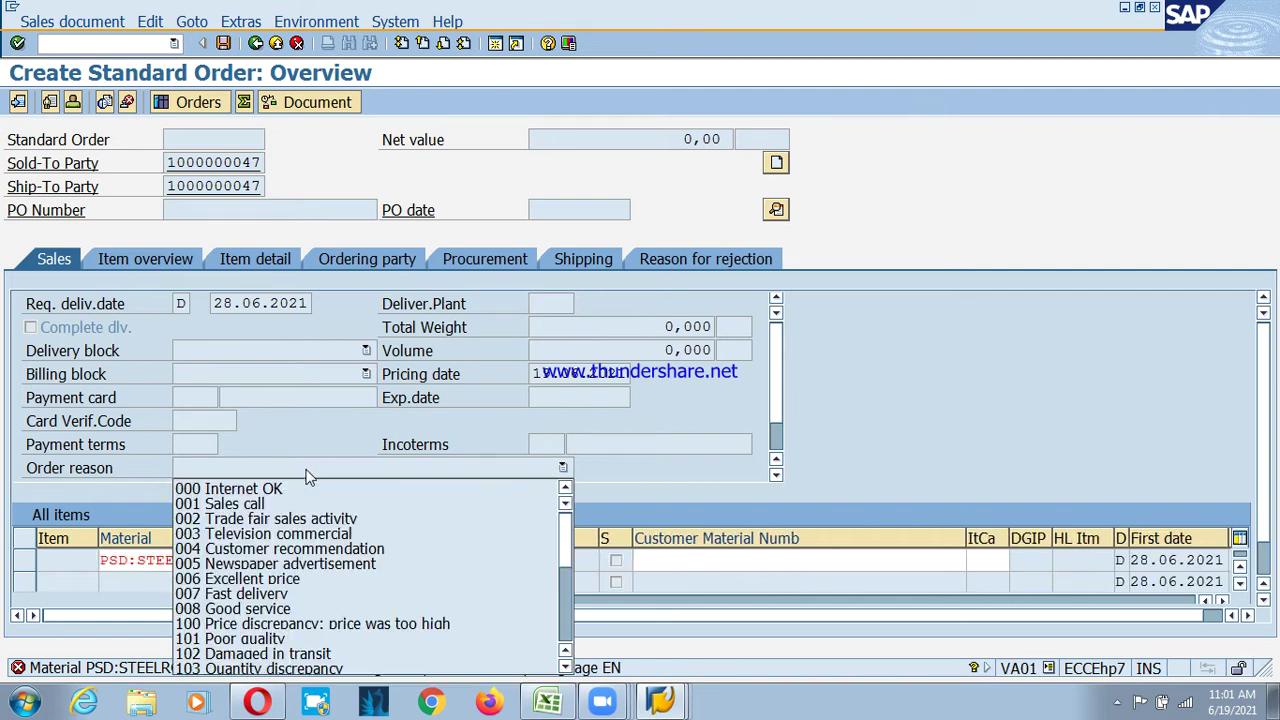
click(895, 436)
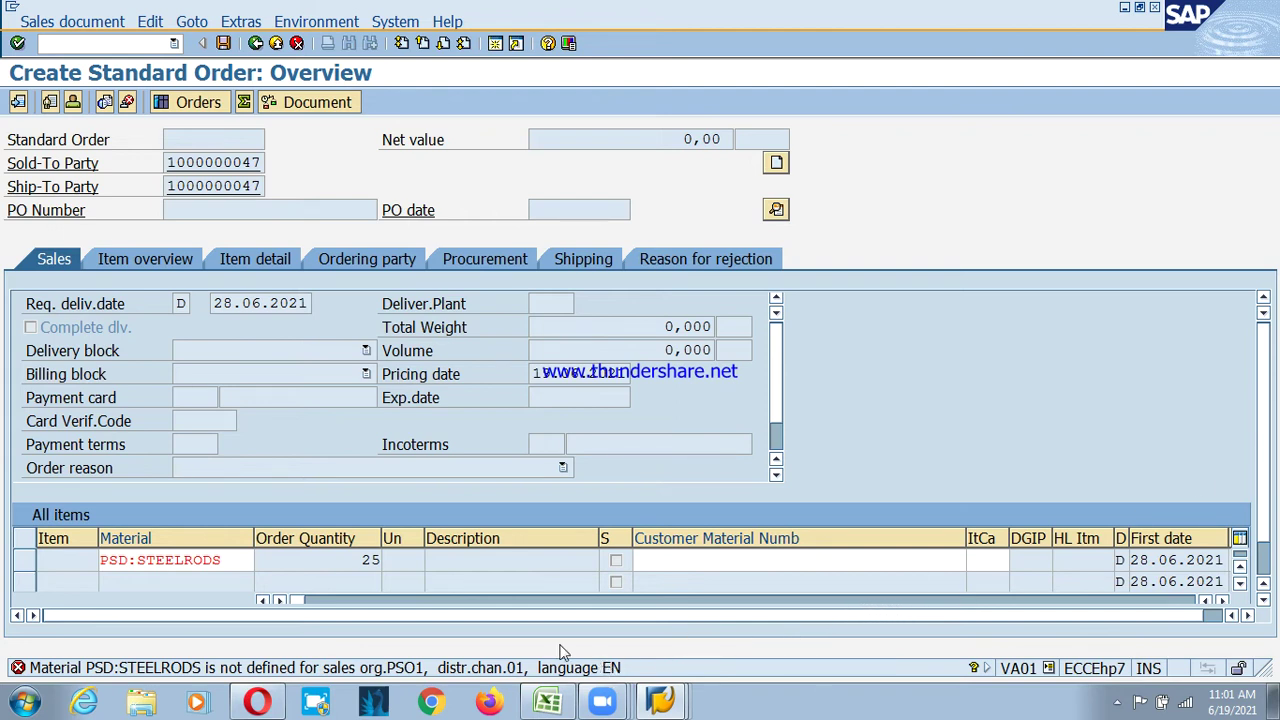
click(240, 557)
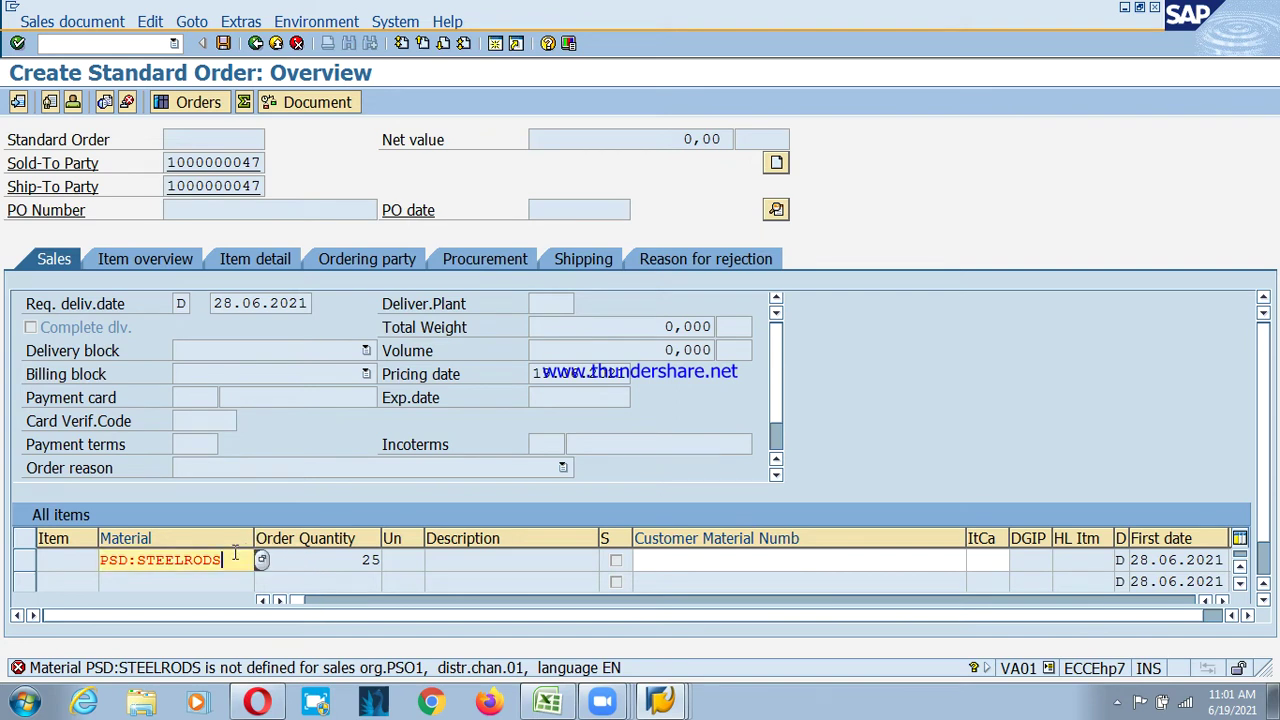
key(Return)
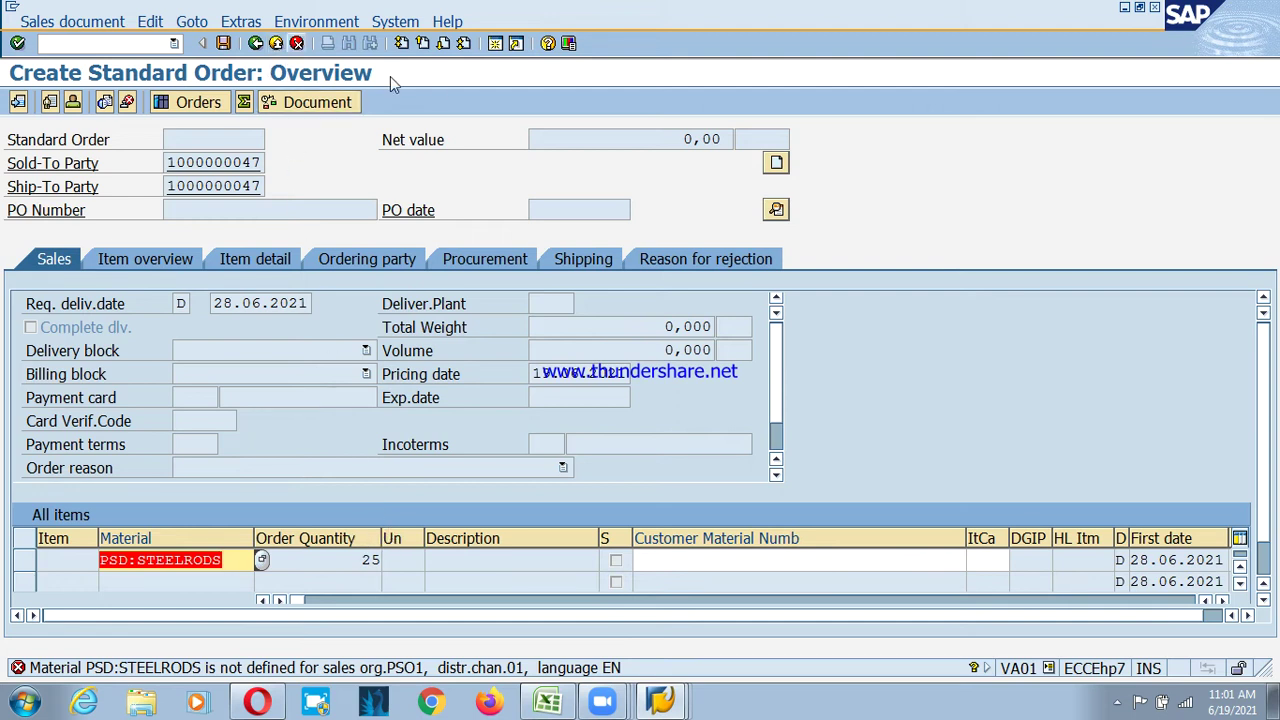
- Start transaction MM02 in a new session to change a material master
click(491, 48)
text(mm)
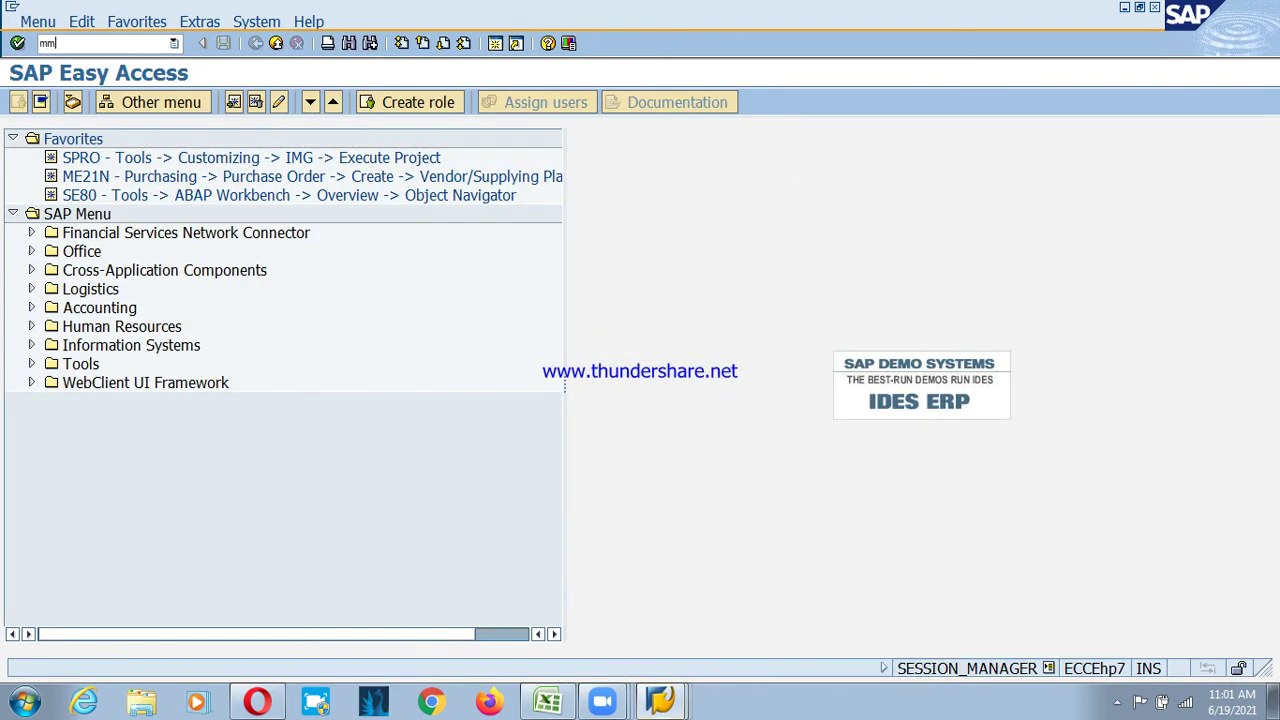
text(02)
key(Return)
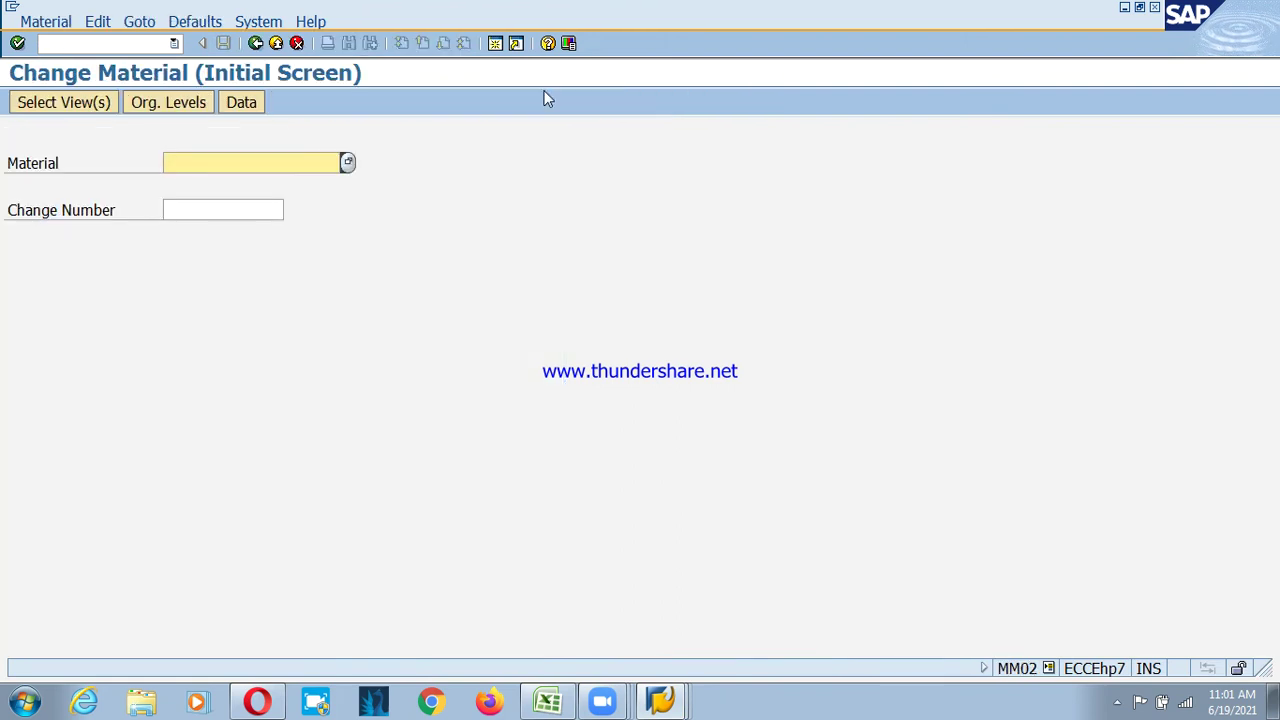
- Choose material PSD:STEELRODS in Change Material, check which views it offers and close the view selection
key(Down)
key(Down)
key(Down)
key(Down)
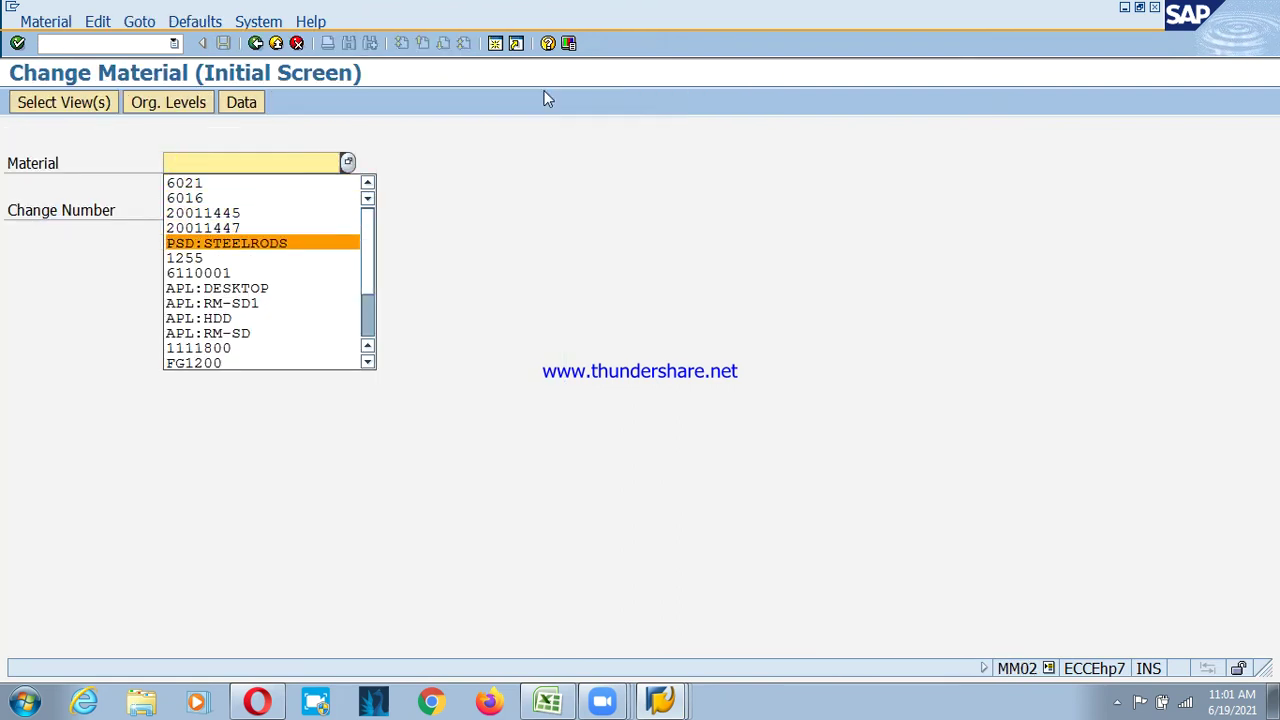
key(Return)
key(Return)
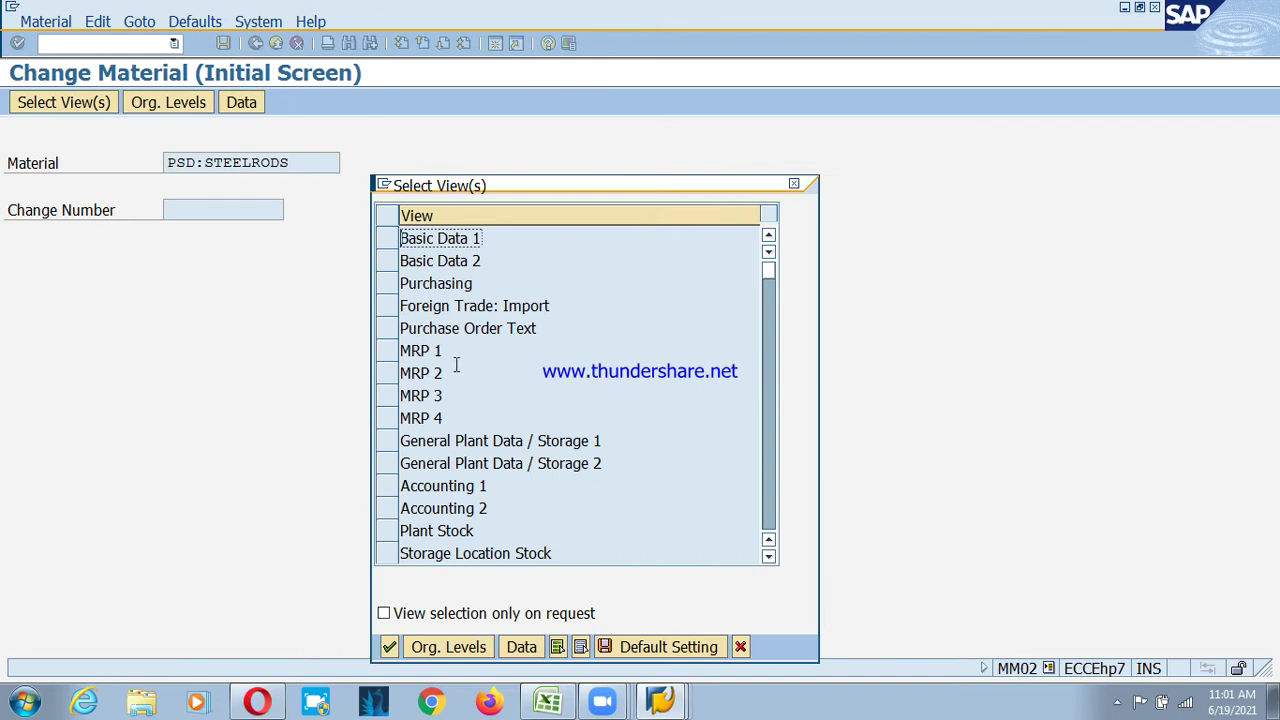
key(Escape)
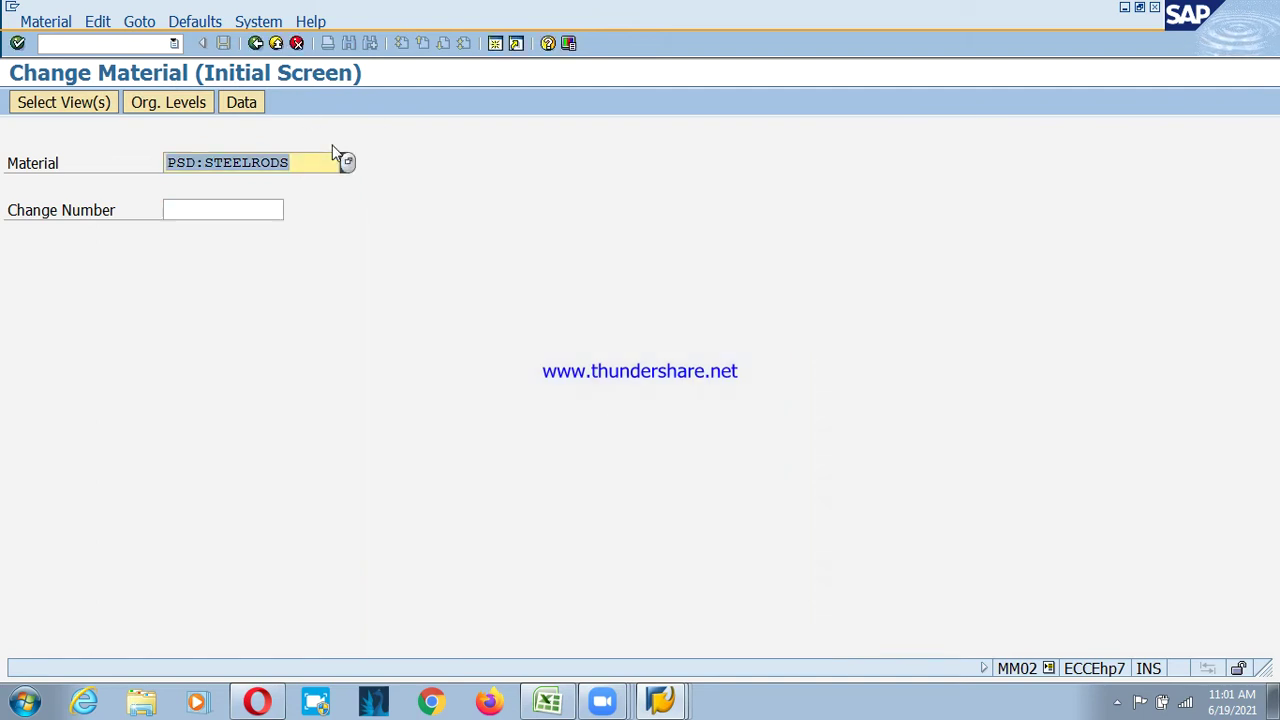
- Start transaction MM17, select the Sales Data for Material table (MVKE) and proceed to its data record restrictions
key(F3)
text(mm17)
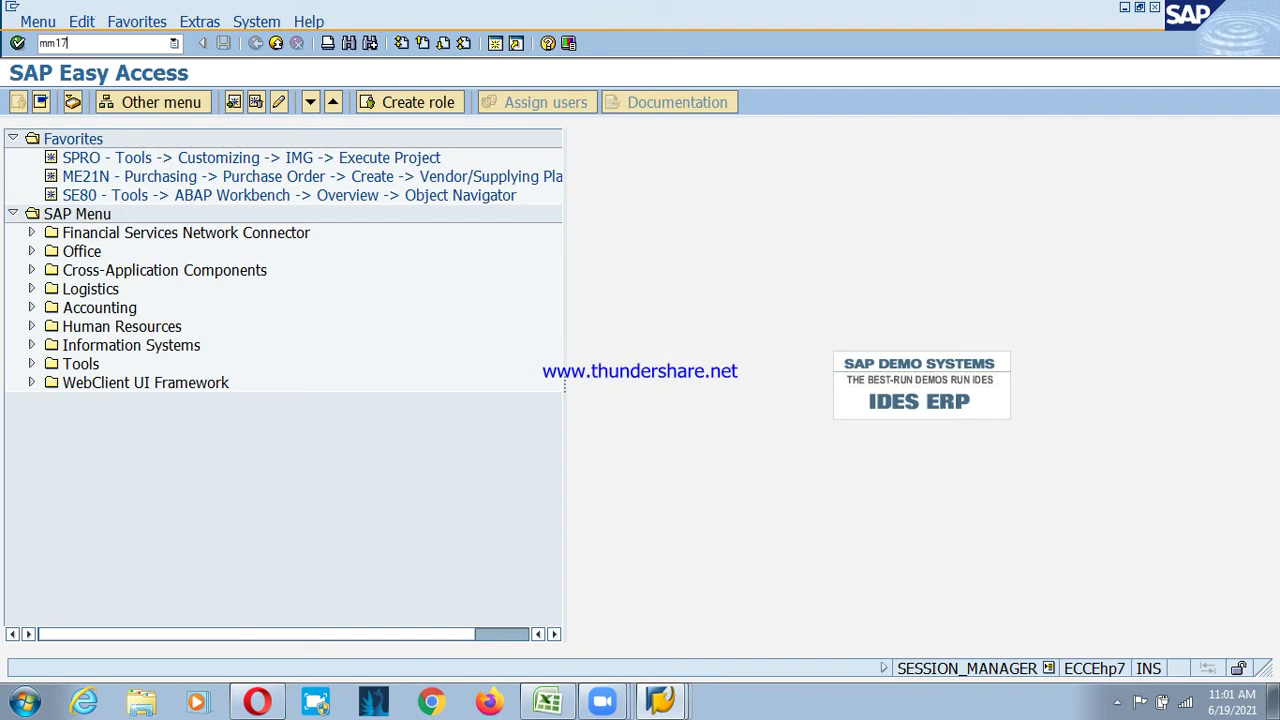
key(Return)
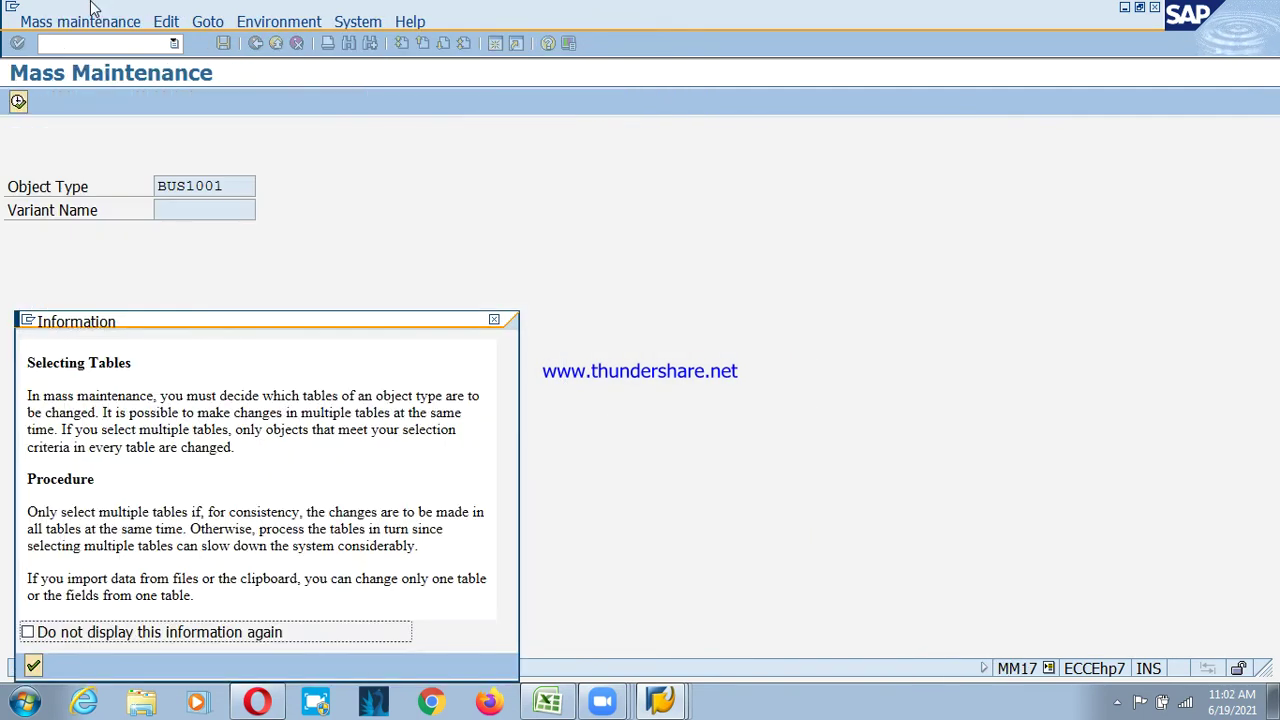
key(Return)
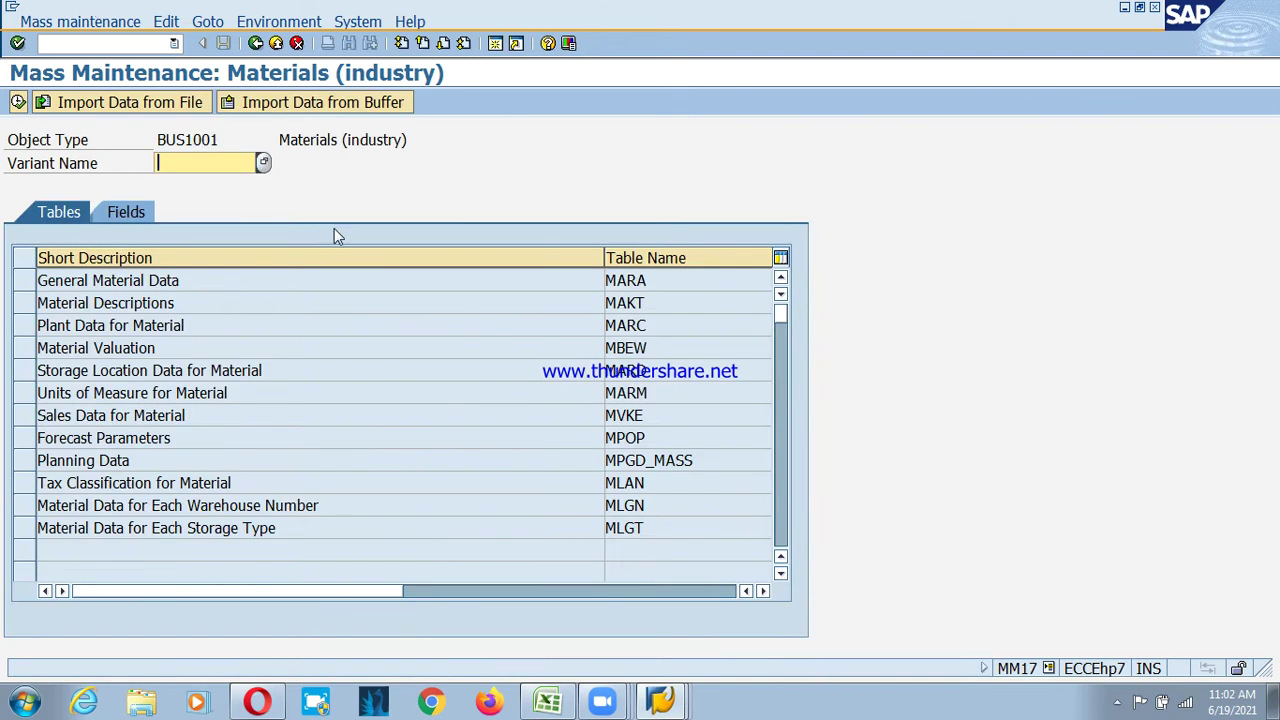
click(27, 423)
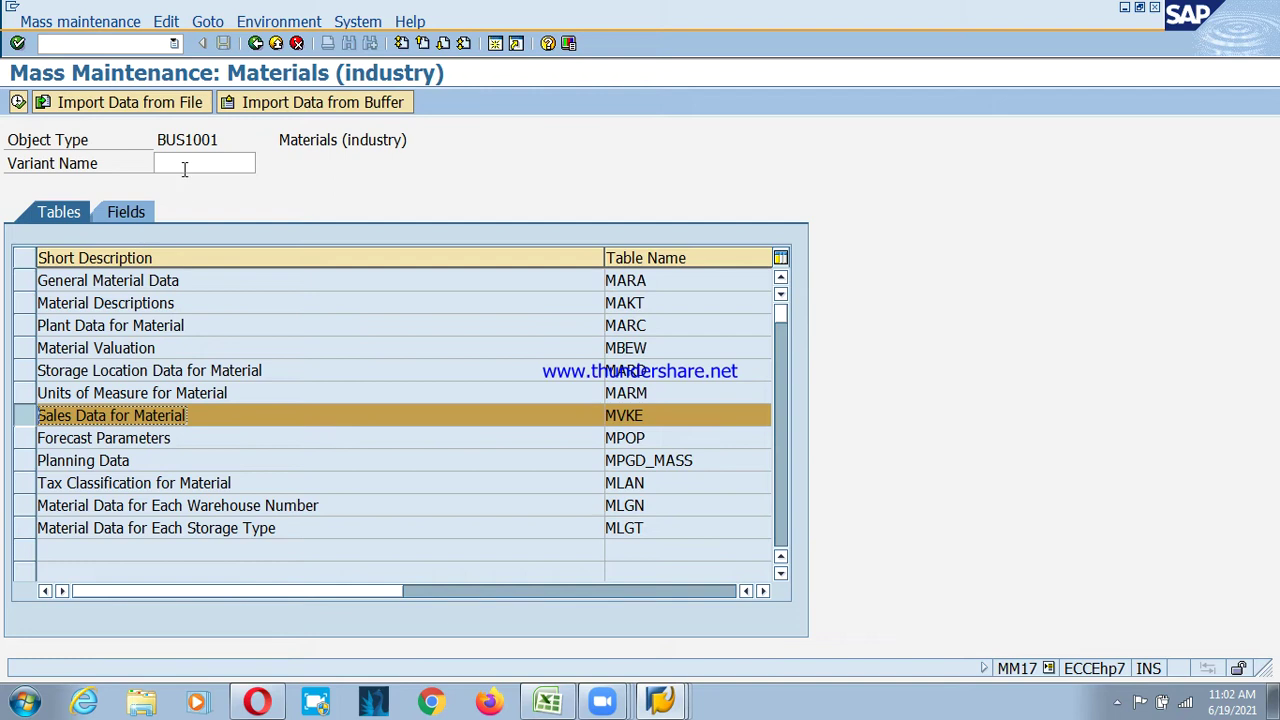
click(18, 102)
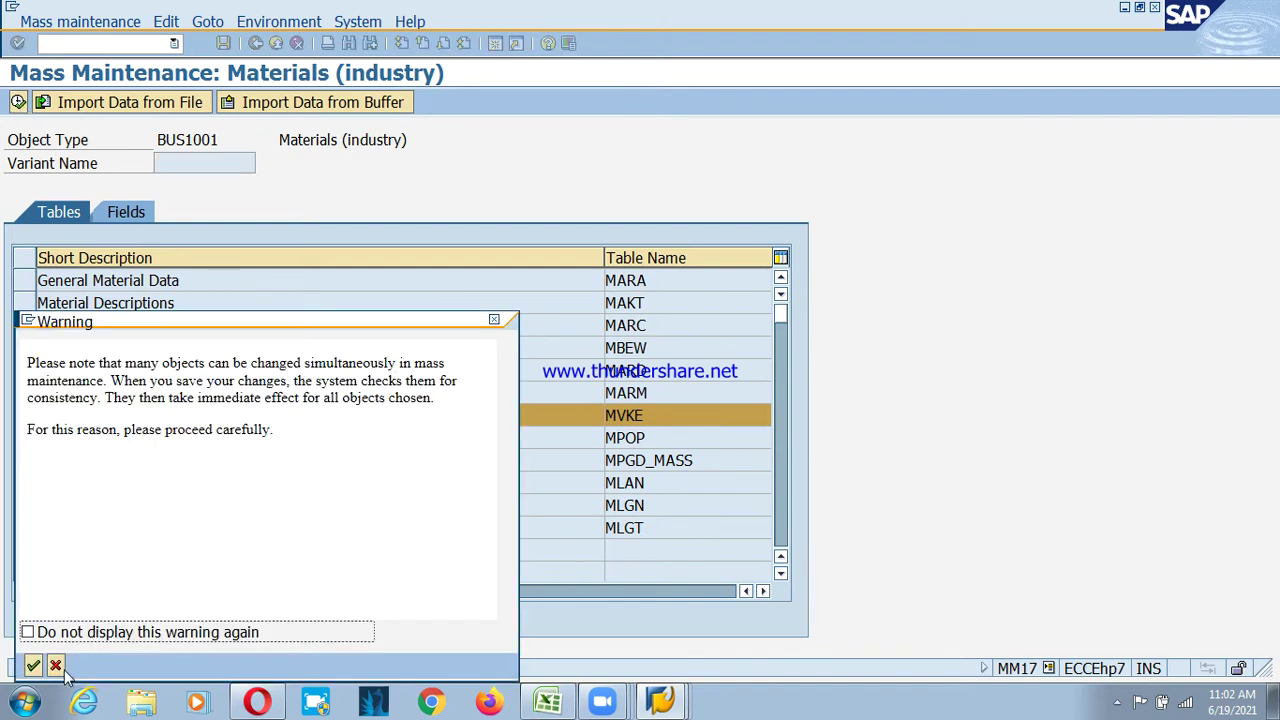
click(33, 665)
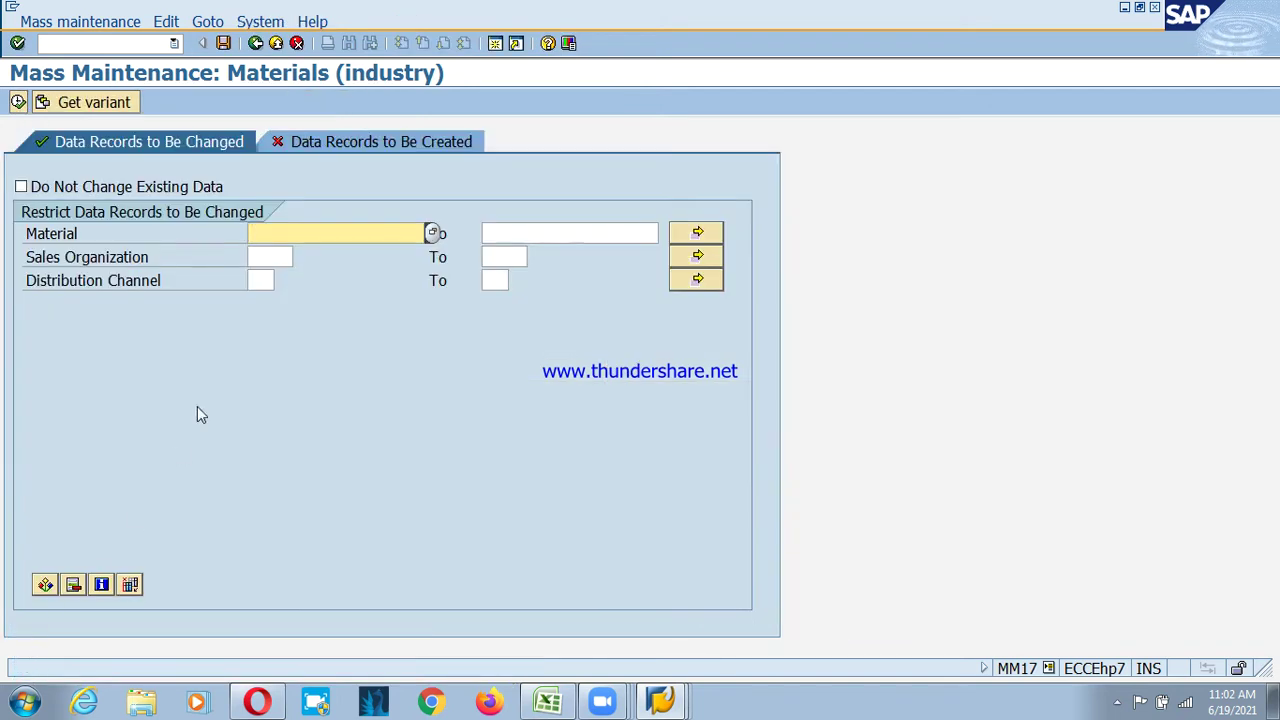
- Search the materials of plant PSP1 and adopt PSD:STEELRODS as the material of the records to change
text(psd)
key(BackSpace)
key(BackSpace)
key(BackSpace)
key(F4)
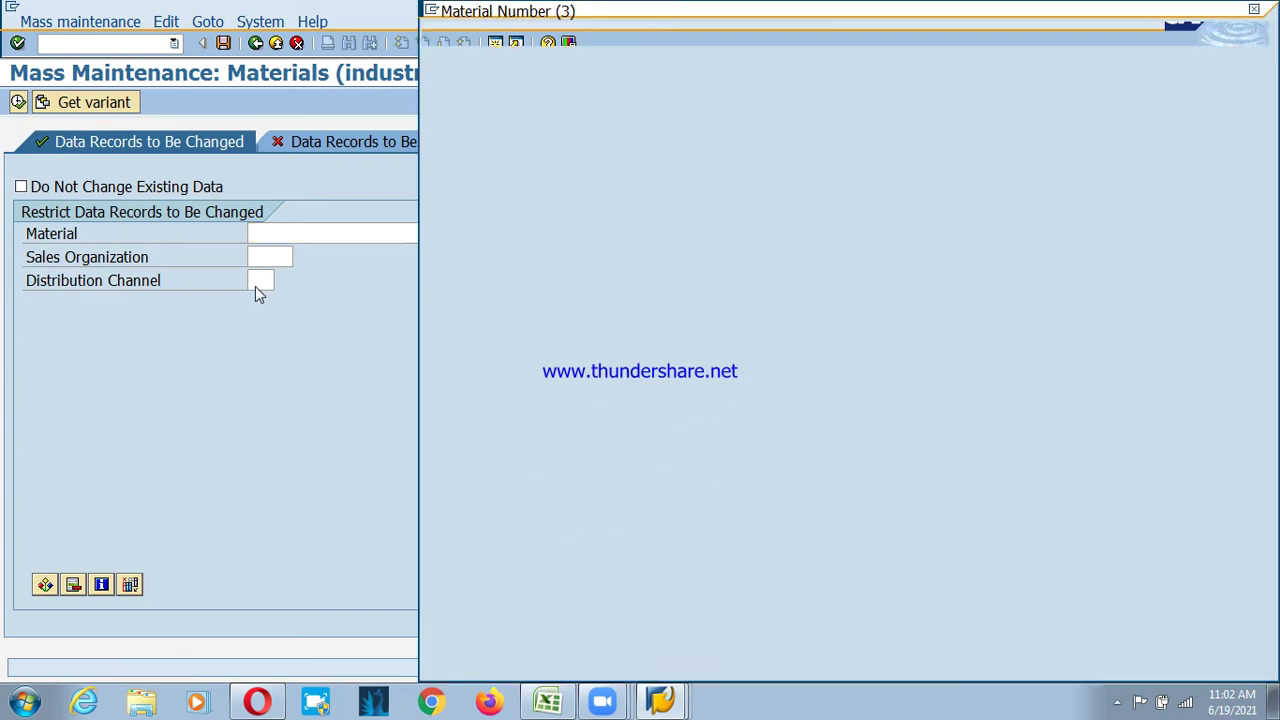
click(660, 186)
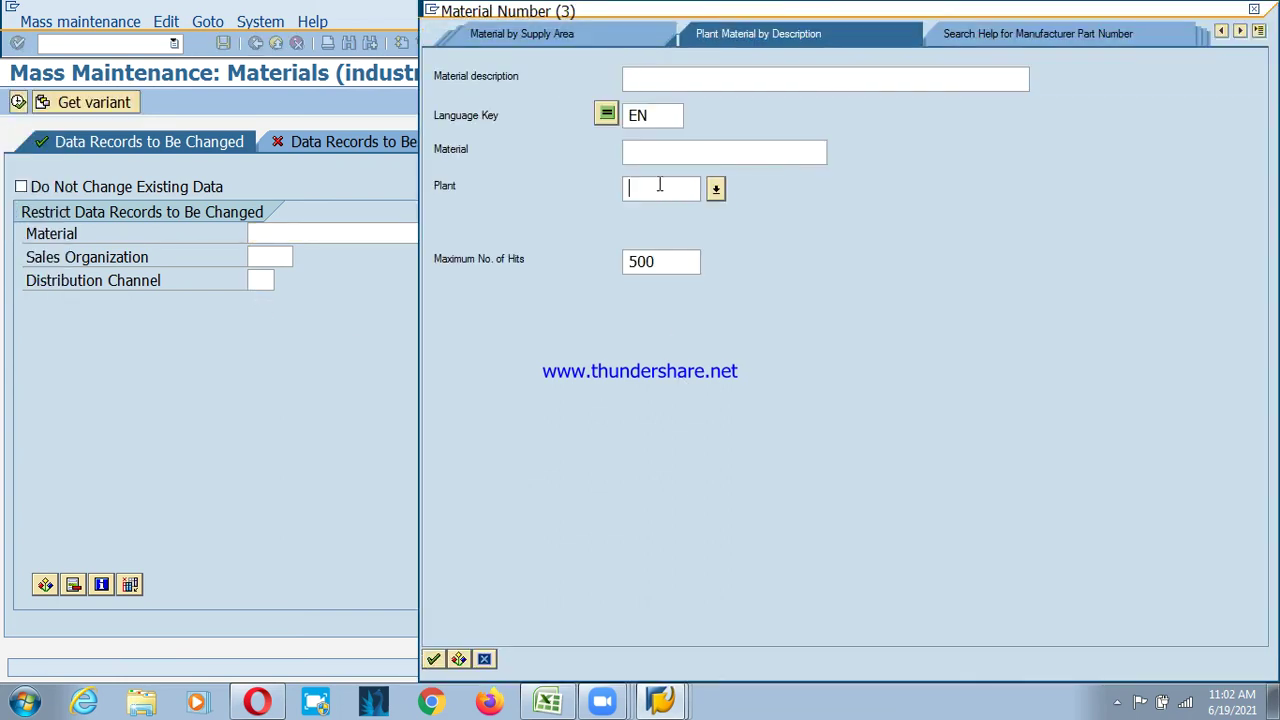
text(psd)
key(BackSpace)
text(p)
text(1)
key(Return)
double_click(541, 133)
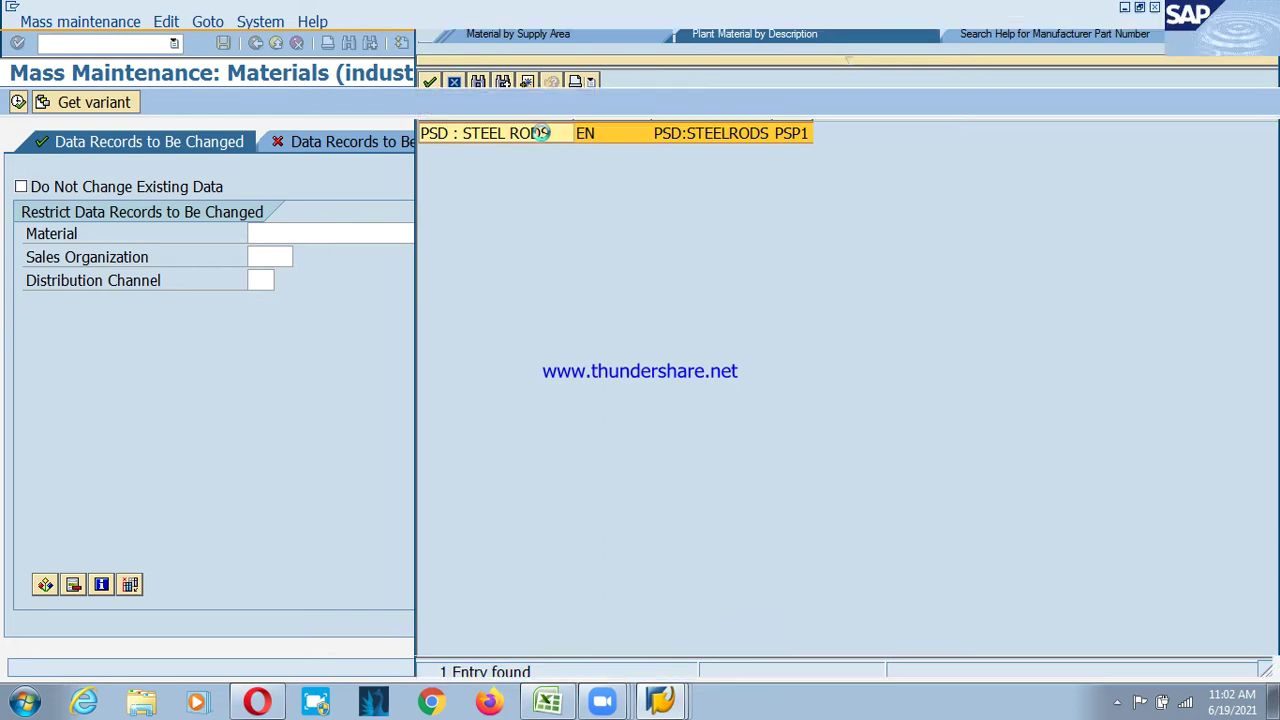
- Restrict the records to change to sales organization PSO1 and distribution channel 01, and execute the selection
click(262, 257)
text(pso)
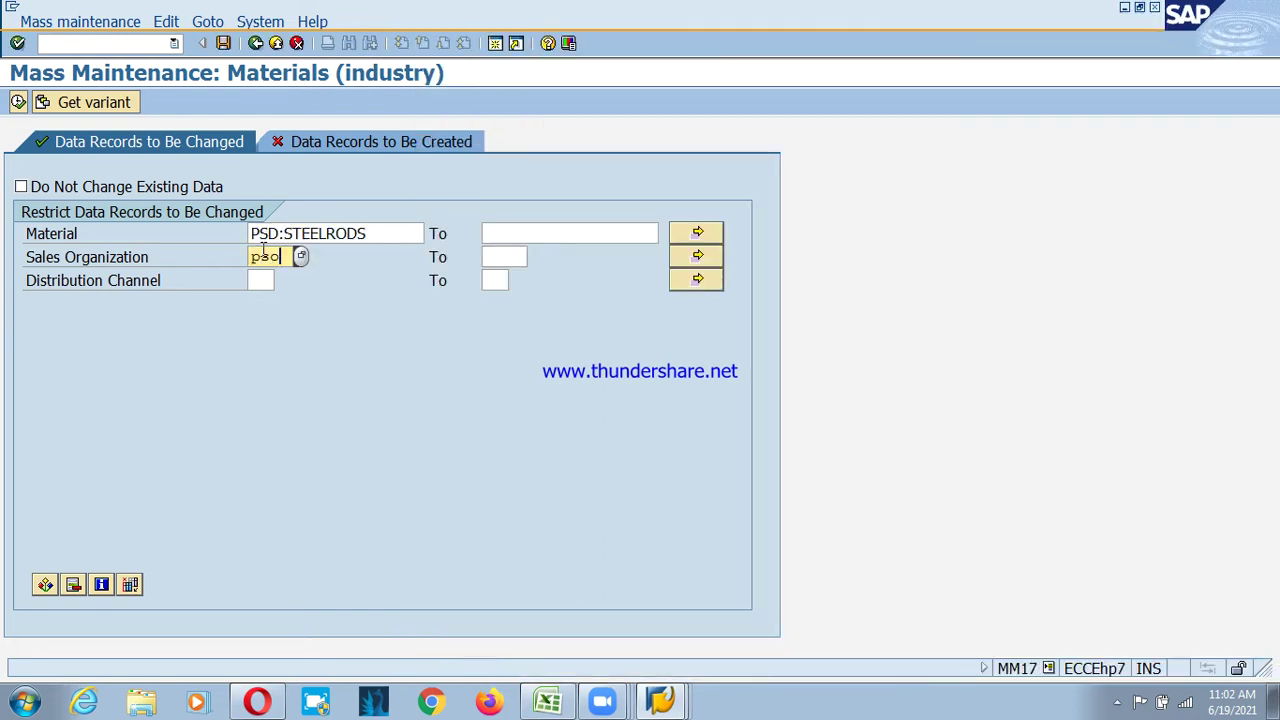
text(1)
key(Tab)
key(Tab)
key(Tab)
text(01)
key(Return)
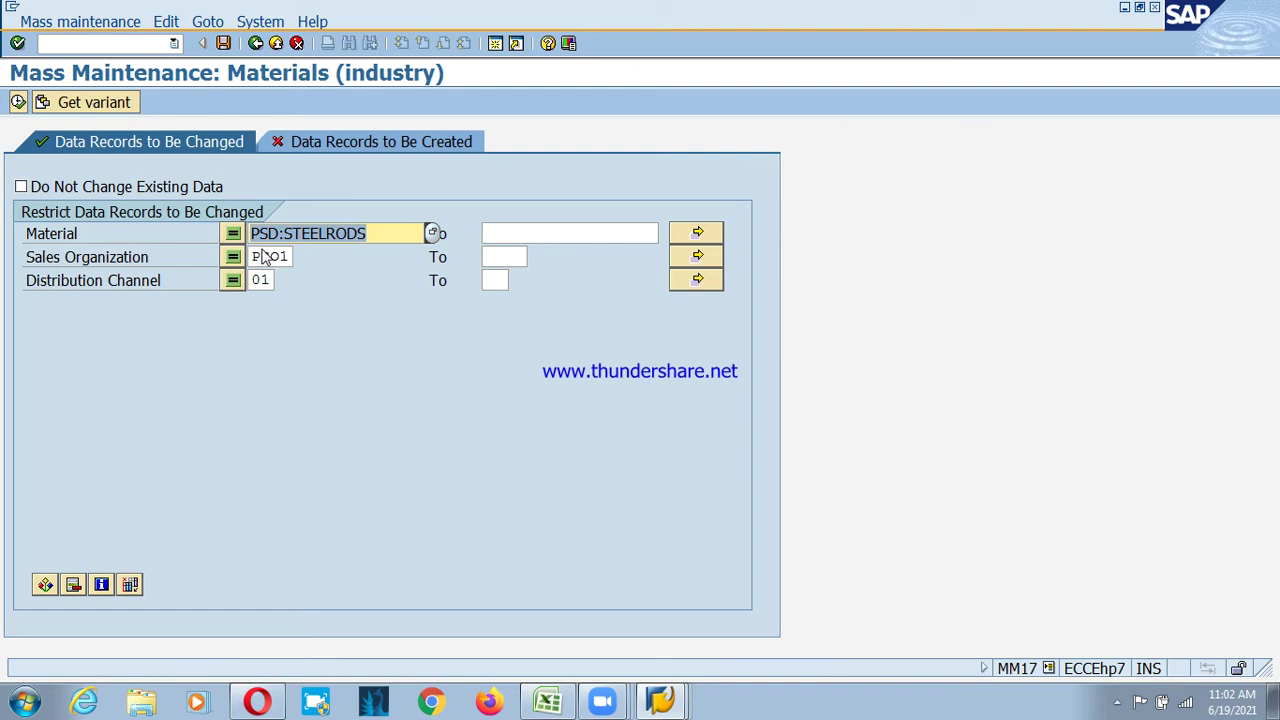
click(17, 102)
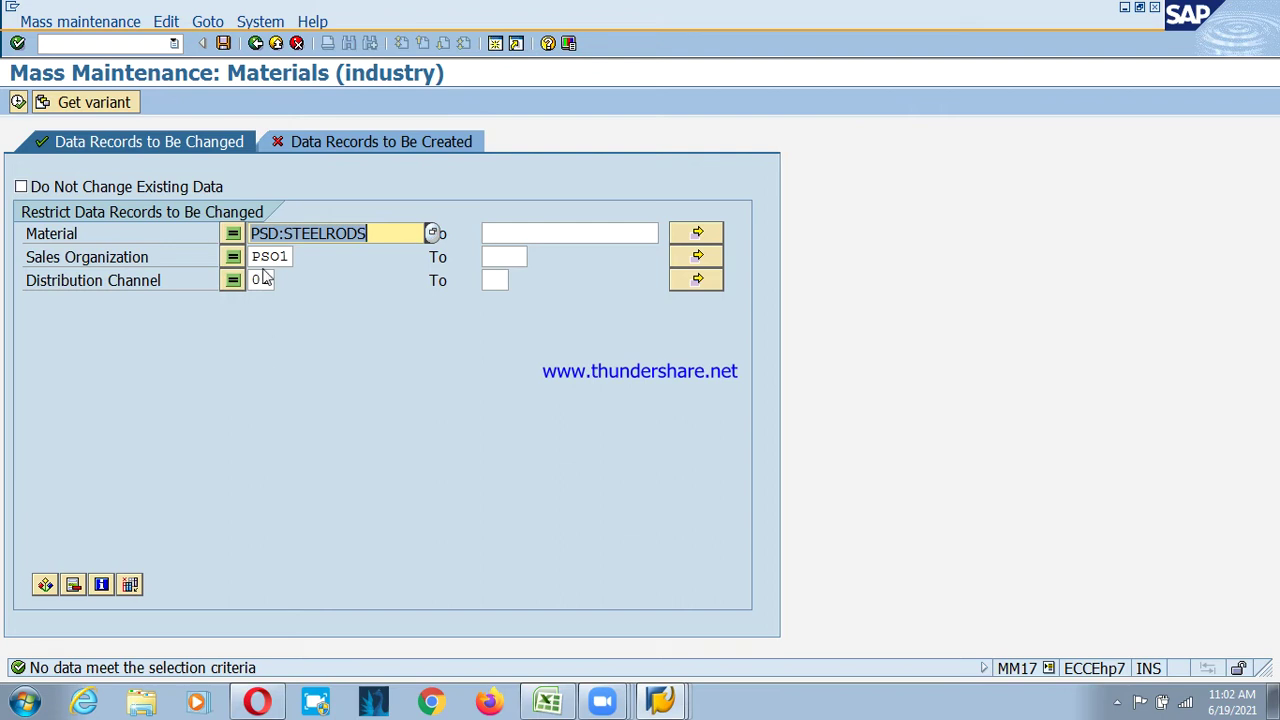
- Specify material PSD:STEELRODS for the data records to create and execute the selection
click(313, 141)
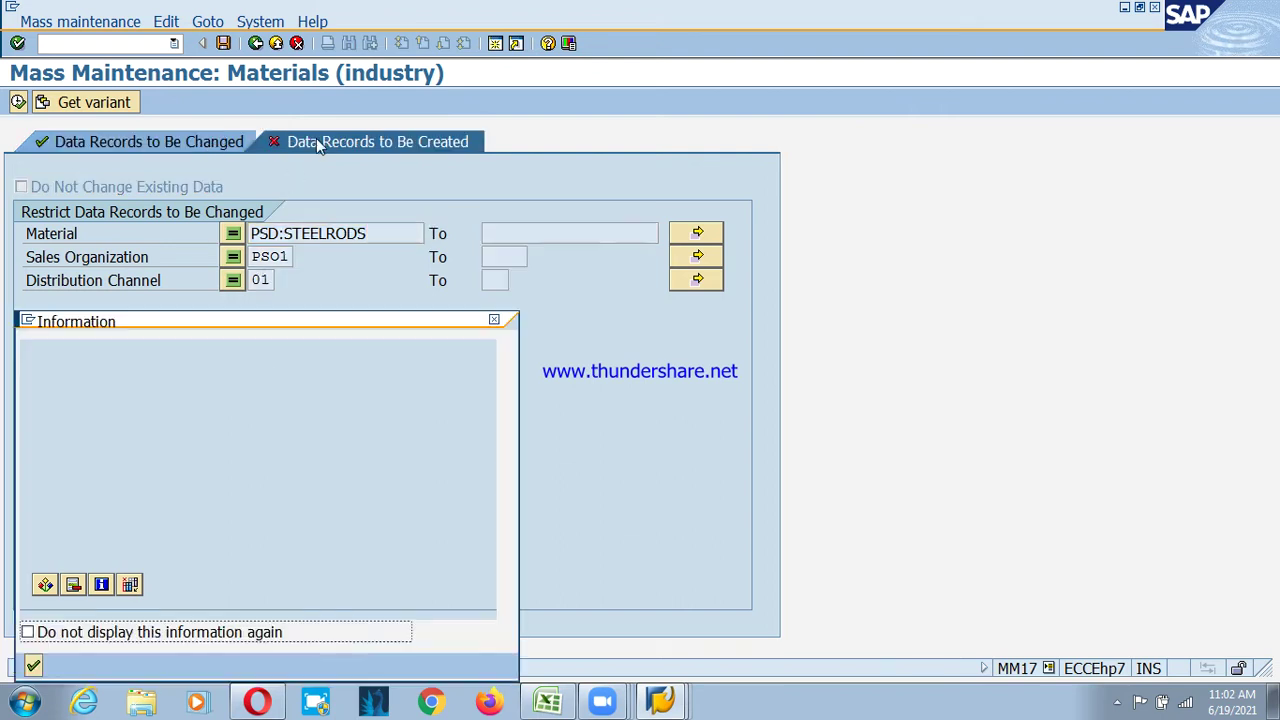
click(33, 668)
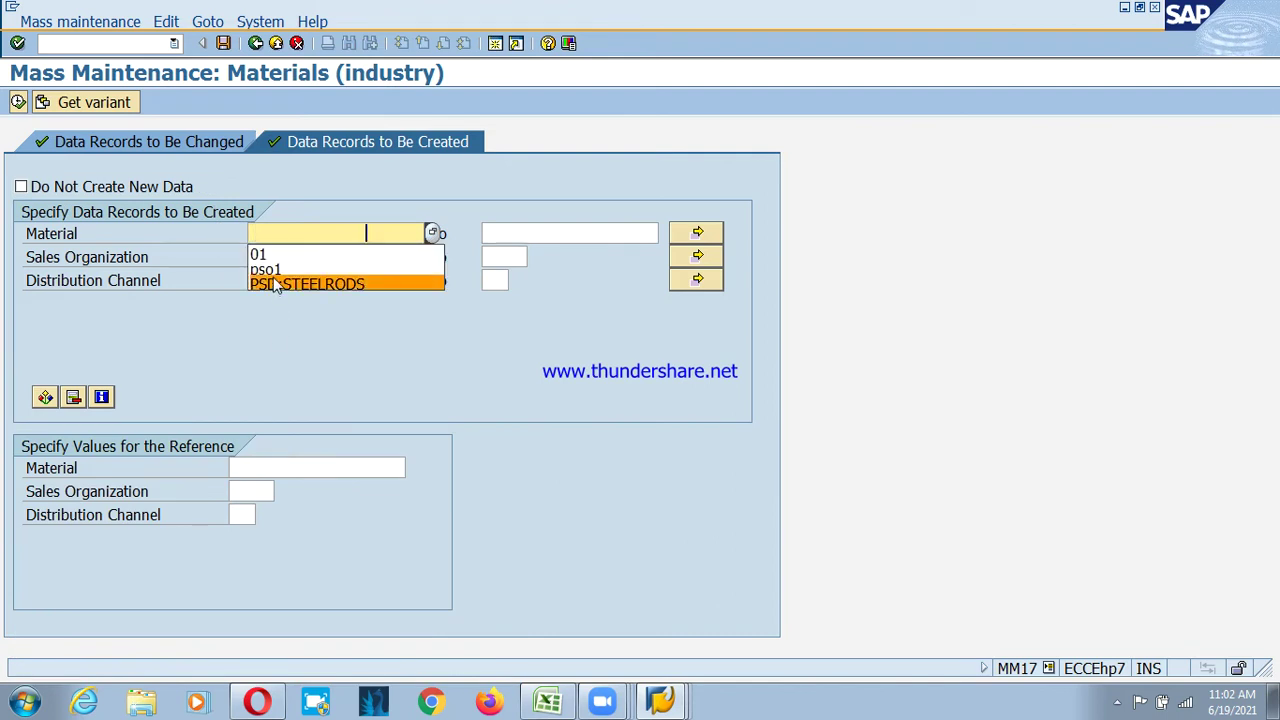
click(300, 284)
click(18, 102)
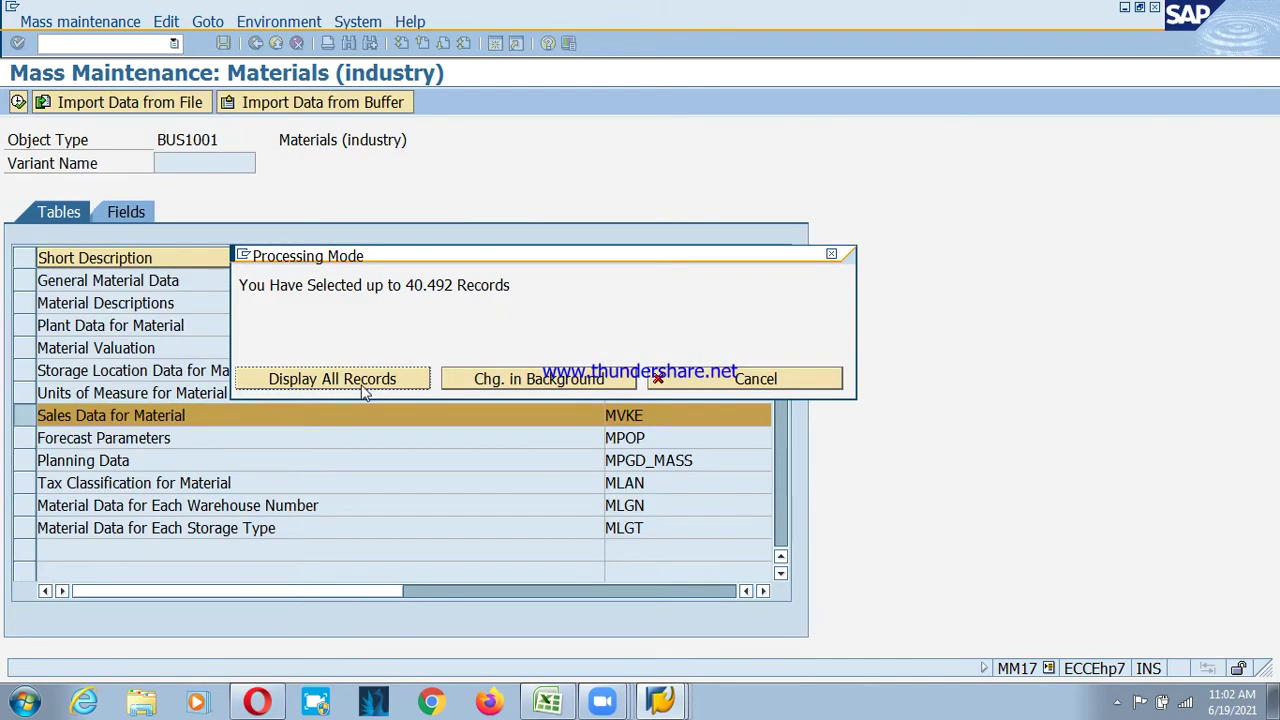
- Choose background processing, look through the sales data fields available for change, and cancel the field selection
click(498, 380)
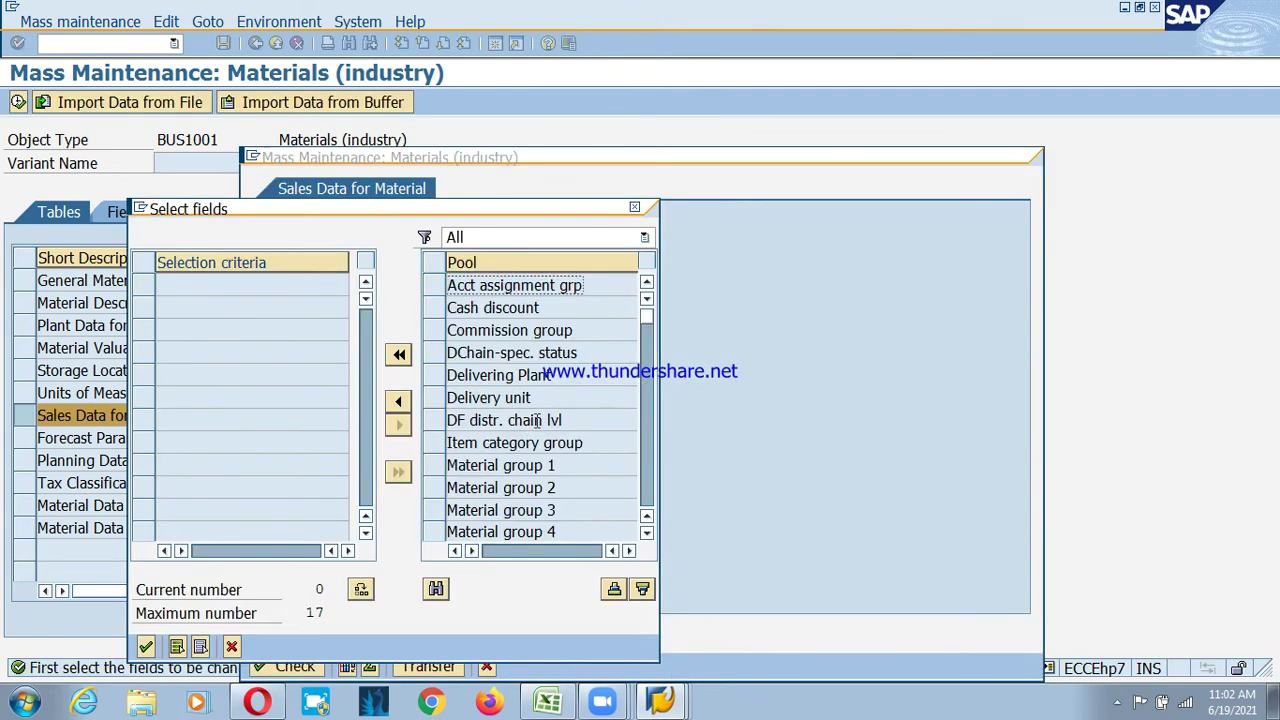
scroll(505, 395, down, 7)
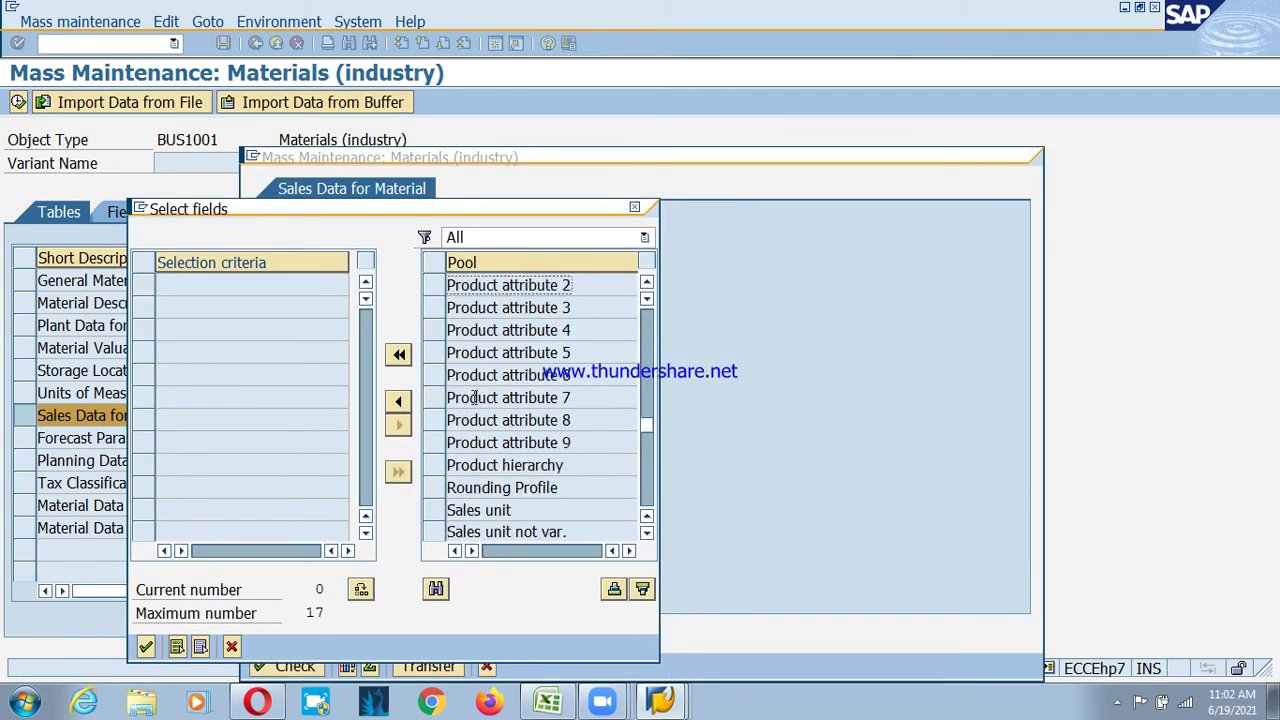
scroll(474, 397, down, 2)
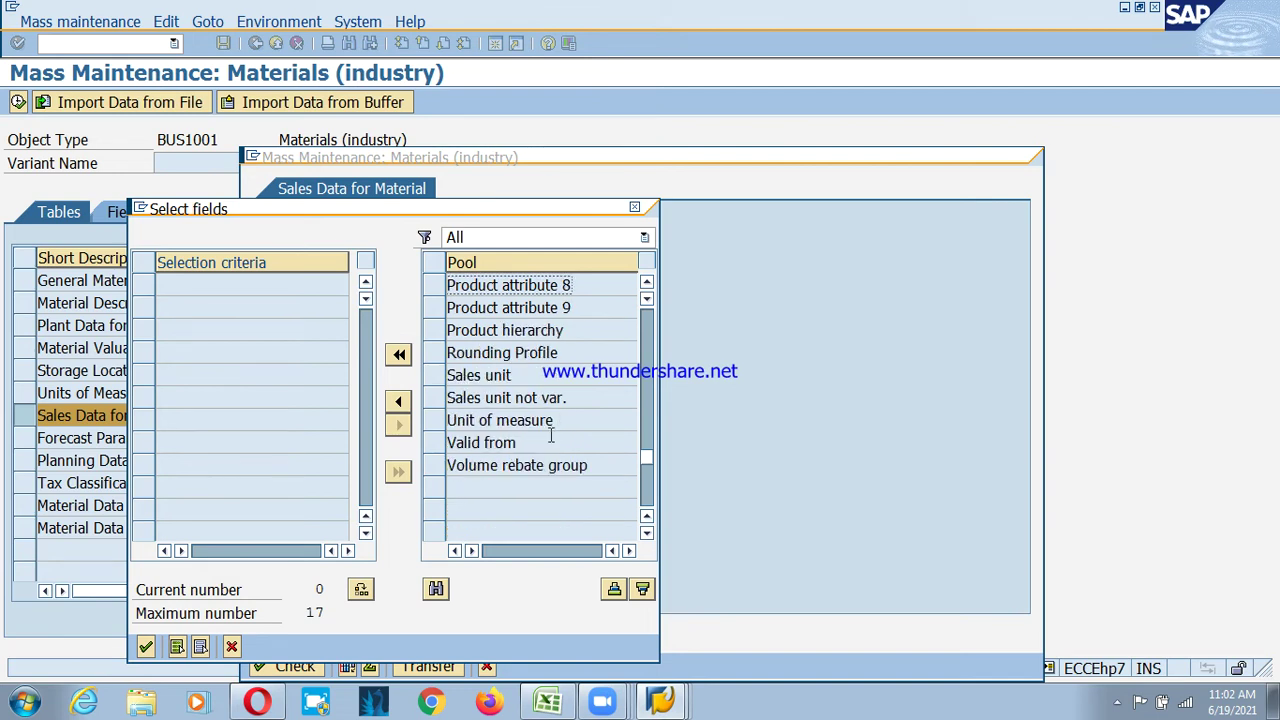
click(231, 646)
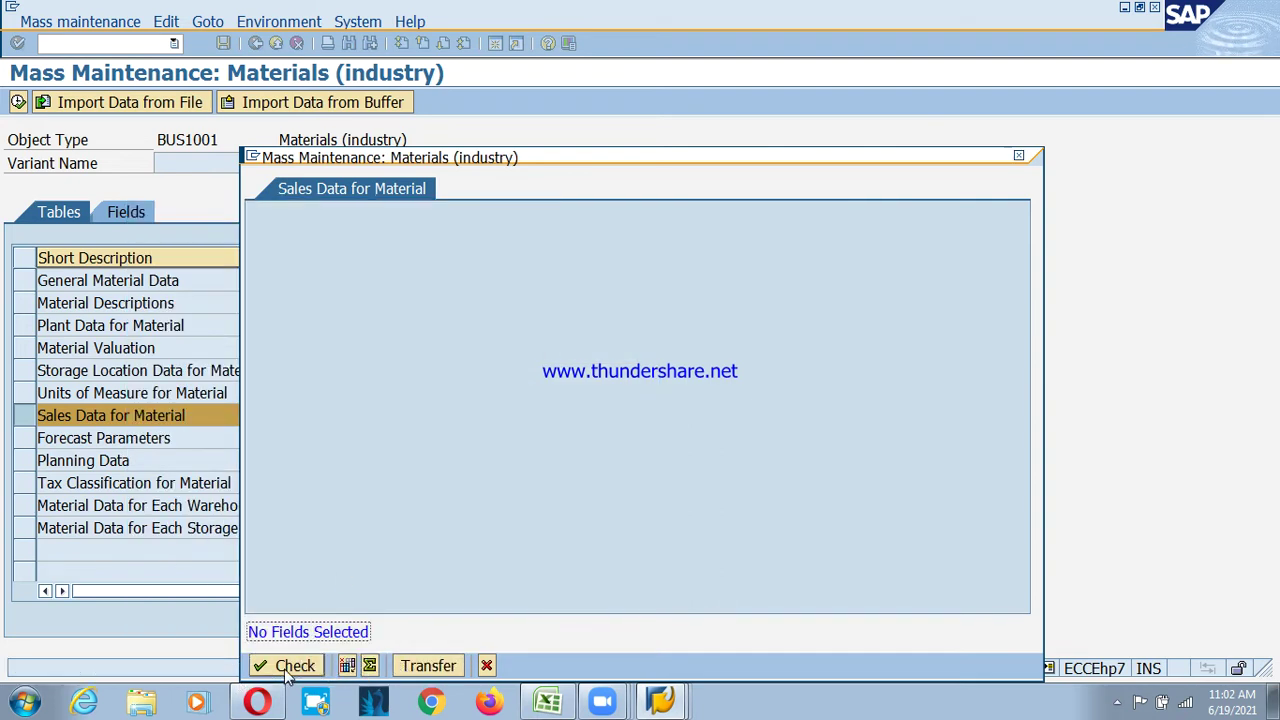
click(485, 665)
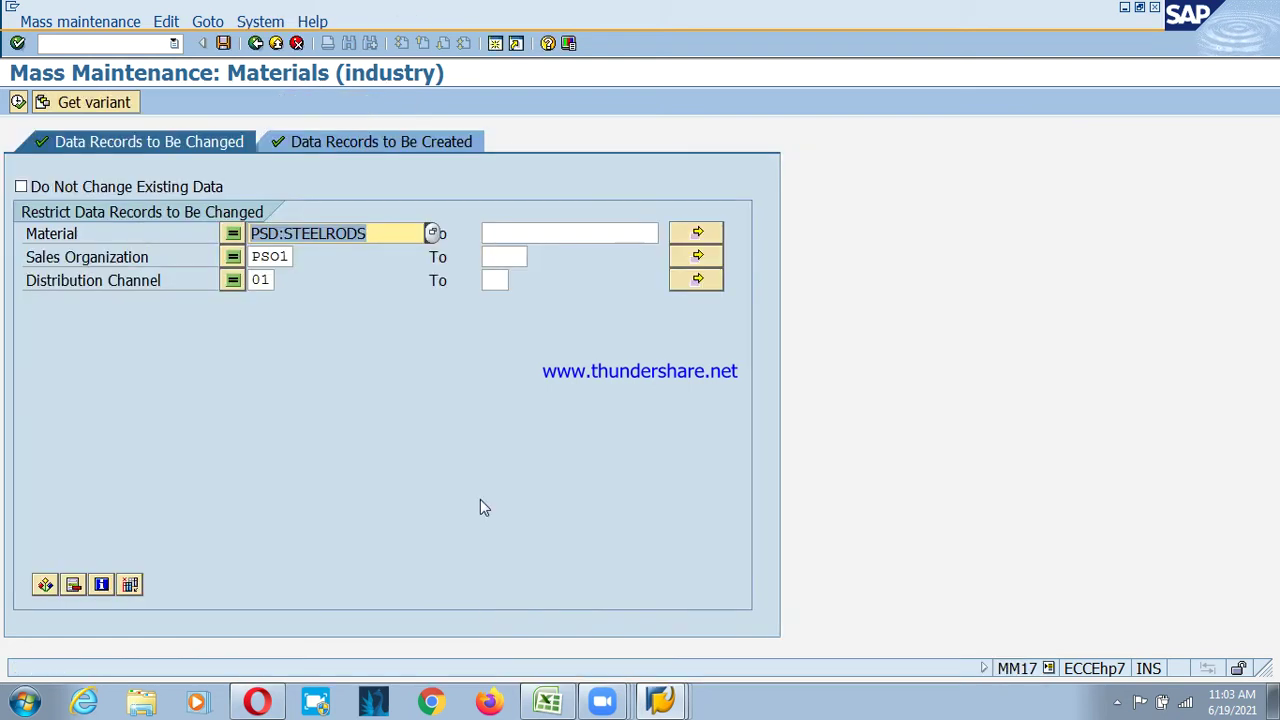
- Execute the records to create for PSD:STEELRODS, display all of them in the sales data table and return to the selection
click(330, 145)
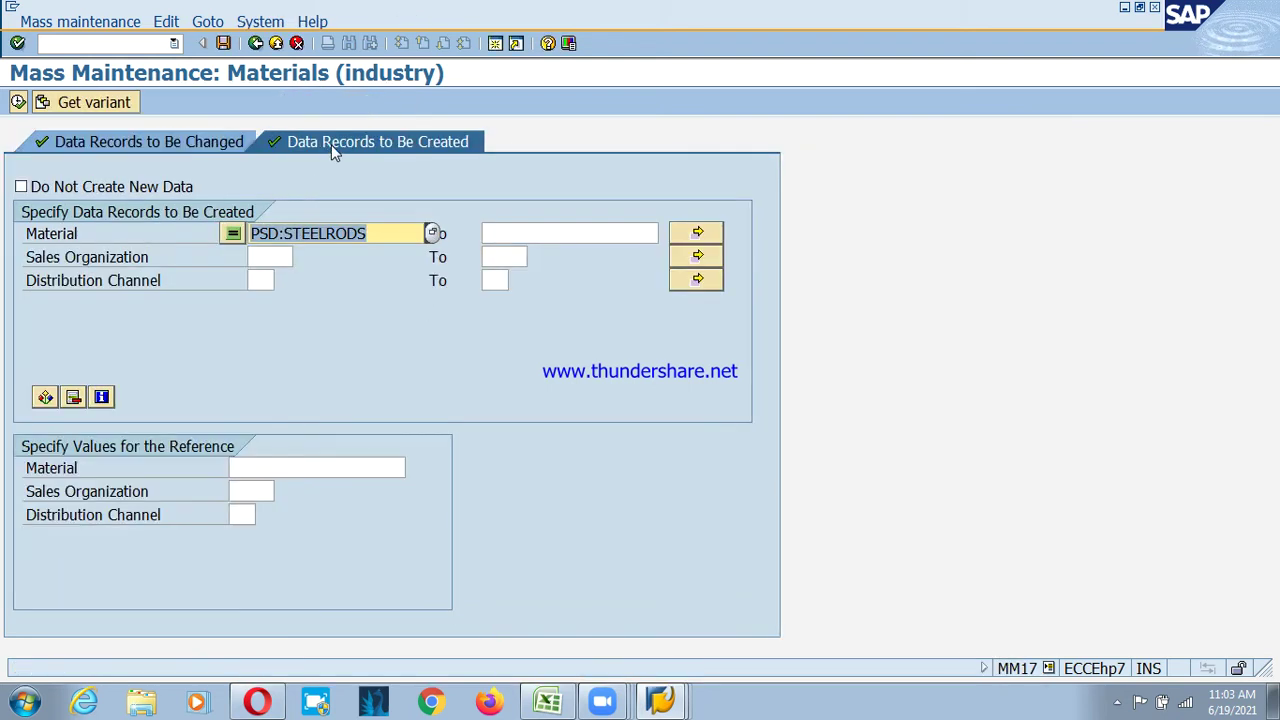
click(18, 102)
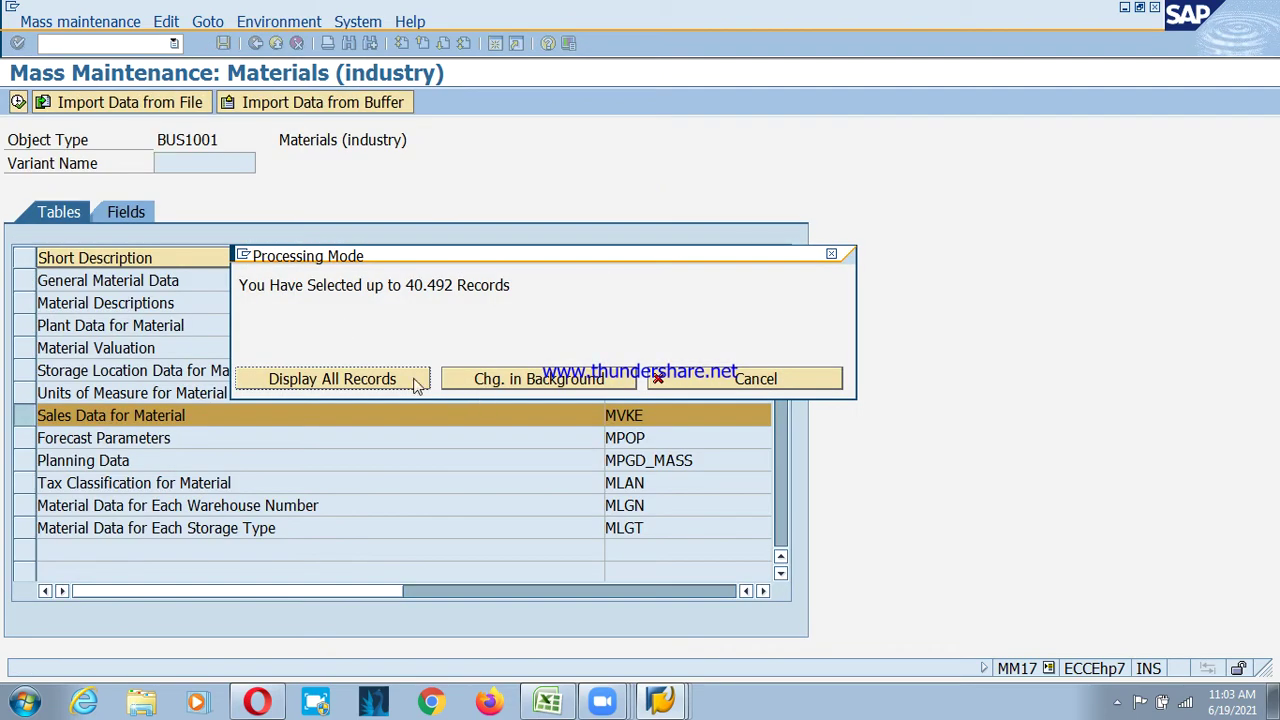
click(336, 380)
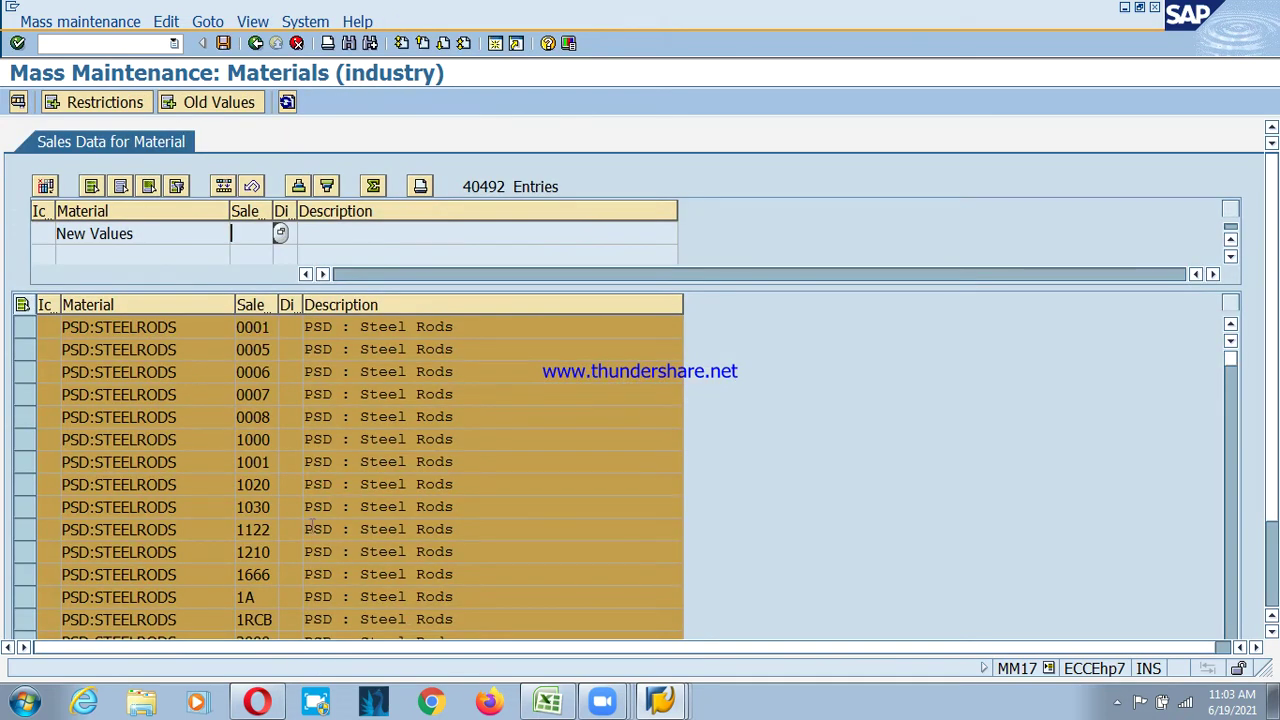
scroll(276, 476, down, 4)
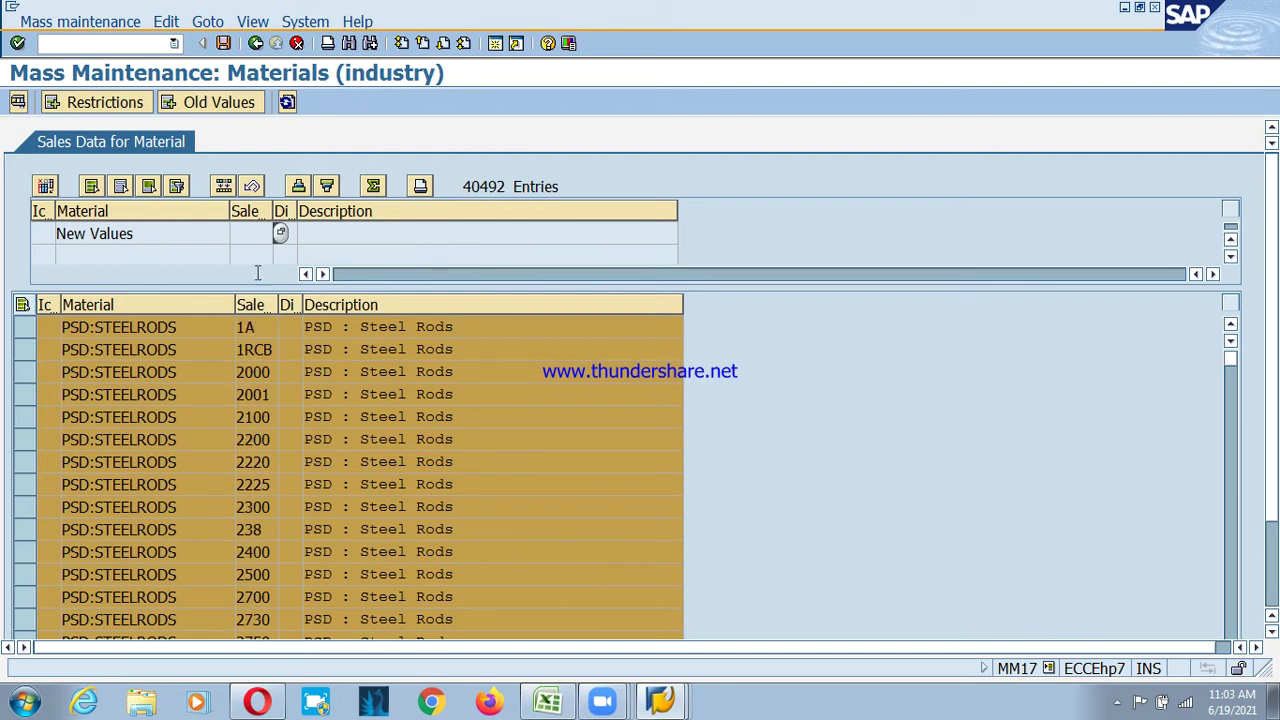
click(255, 43)
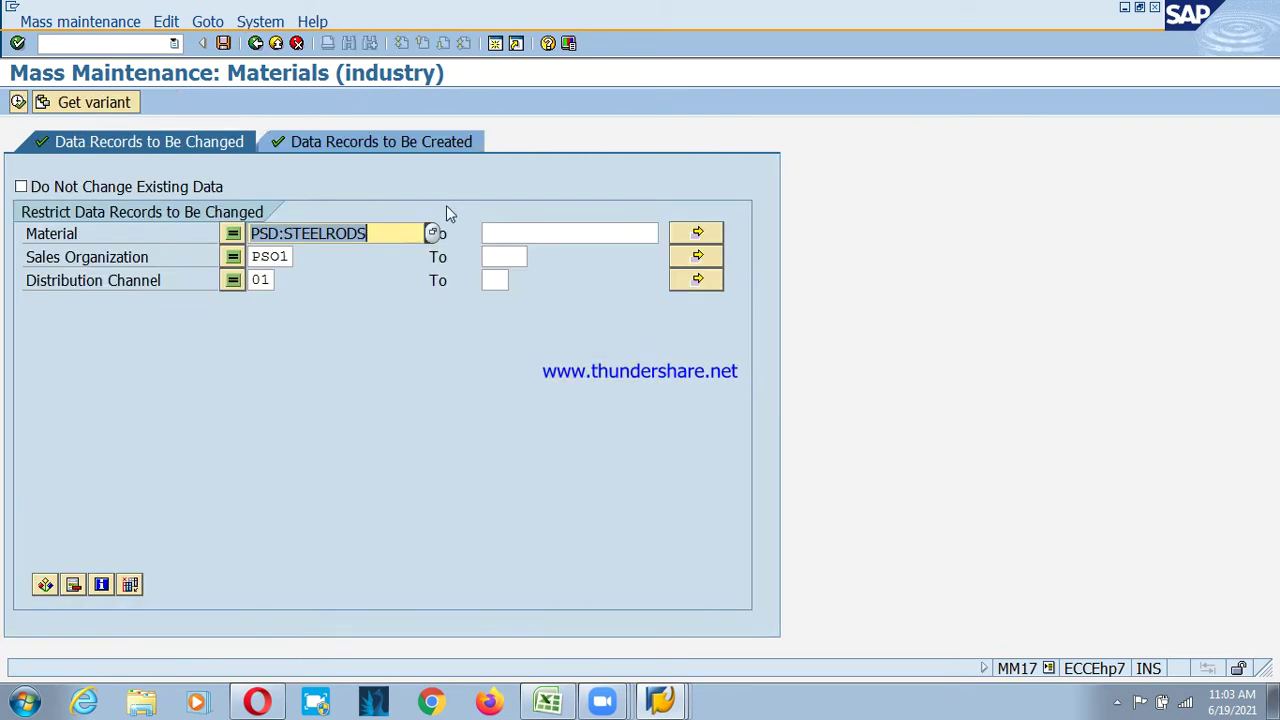
- Try to add Delivering Plant as the field to change in background for the PSD:STEELRODS records, and cancel the dialog
click(355, 150)
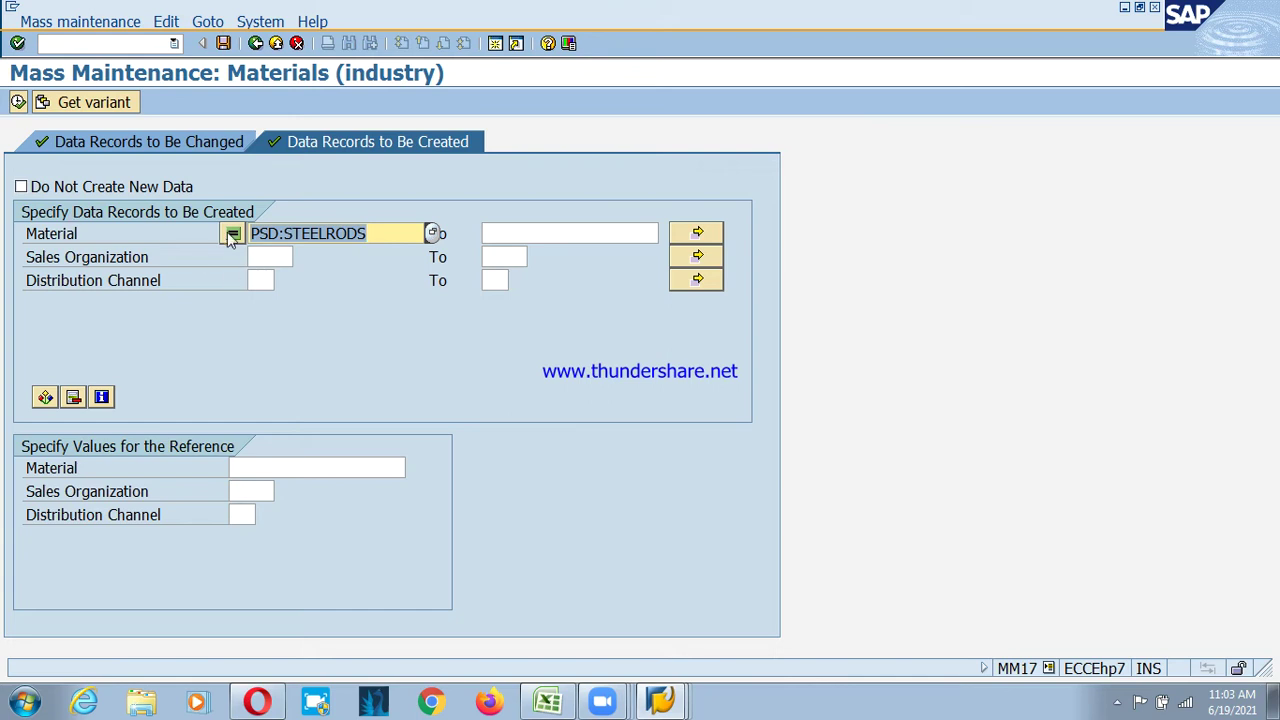
click(18, 102)
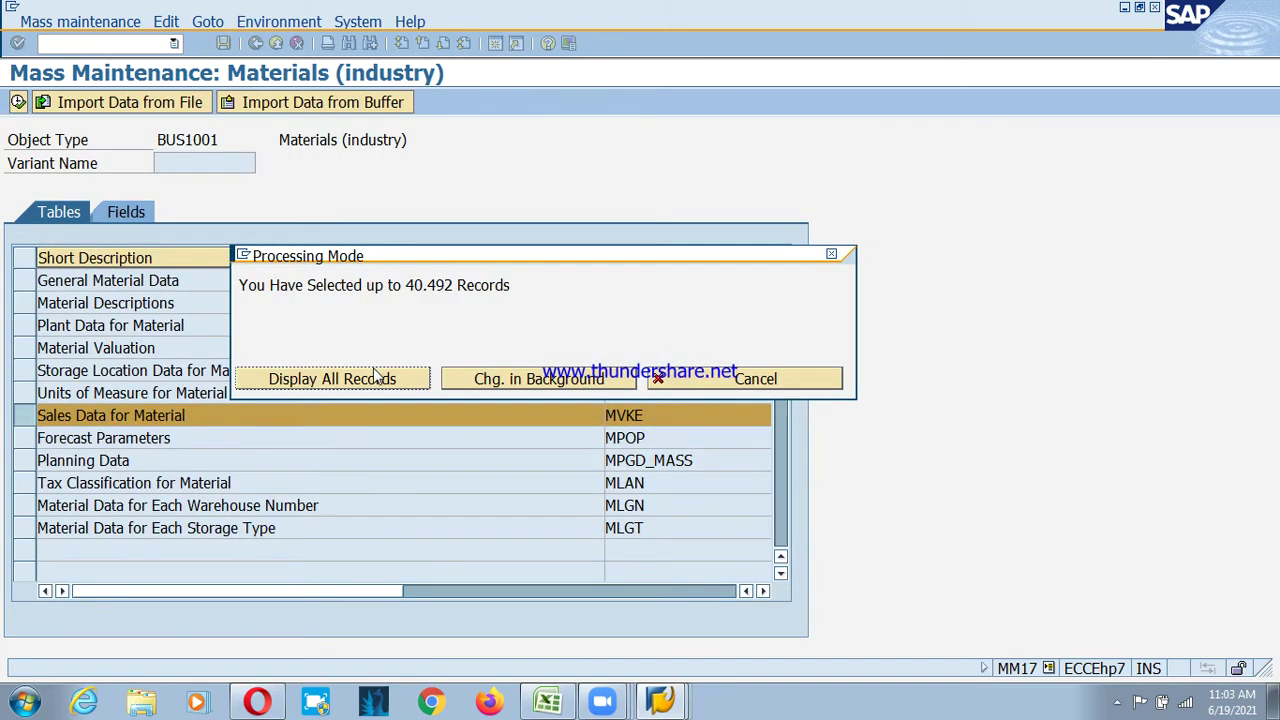
click(509, 378)
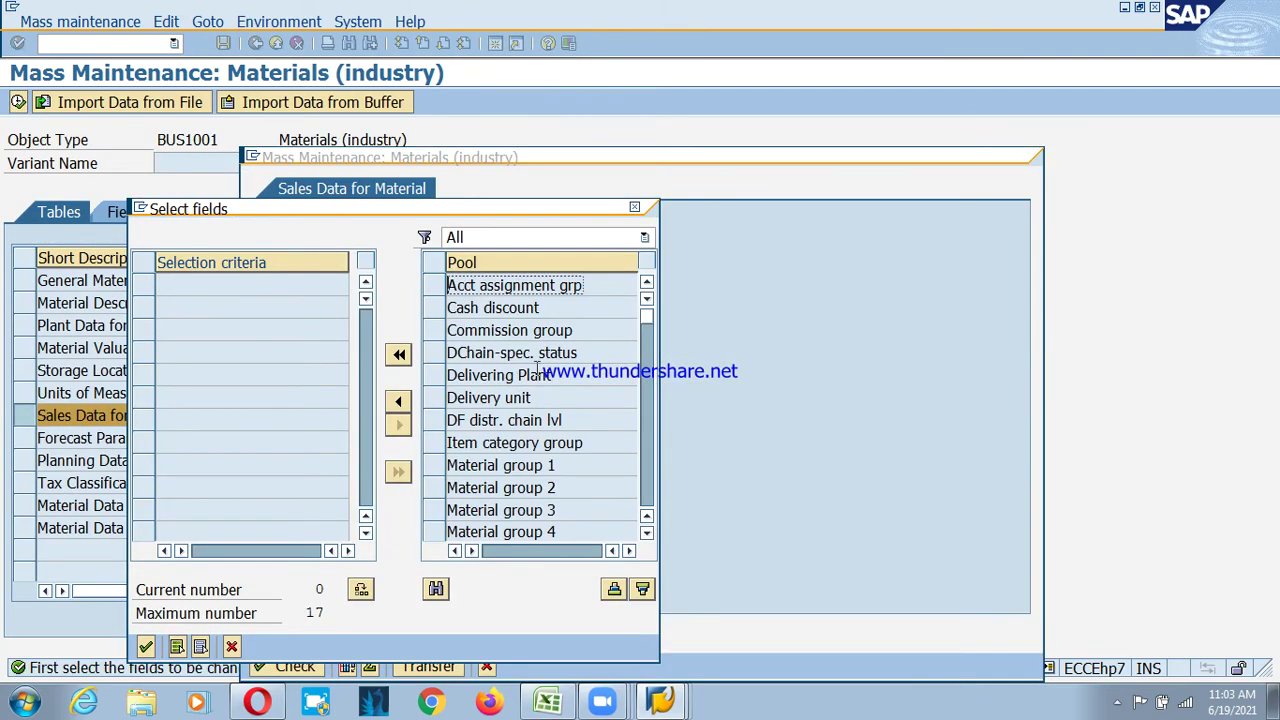
click(538, 372)
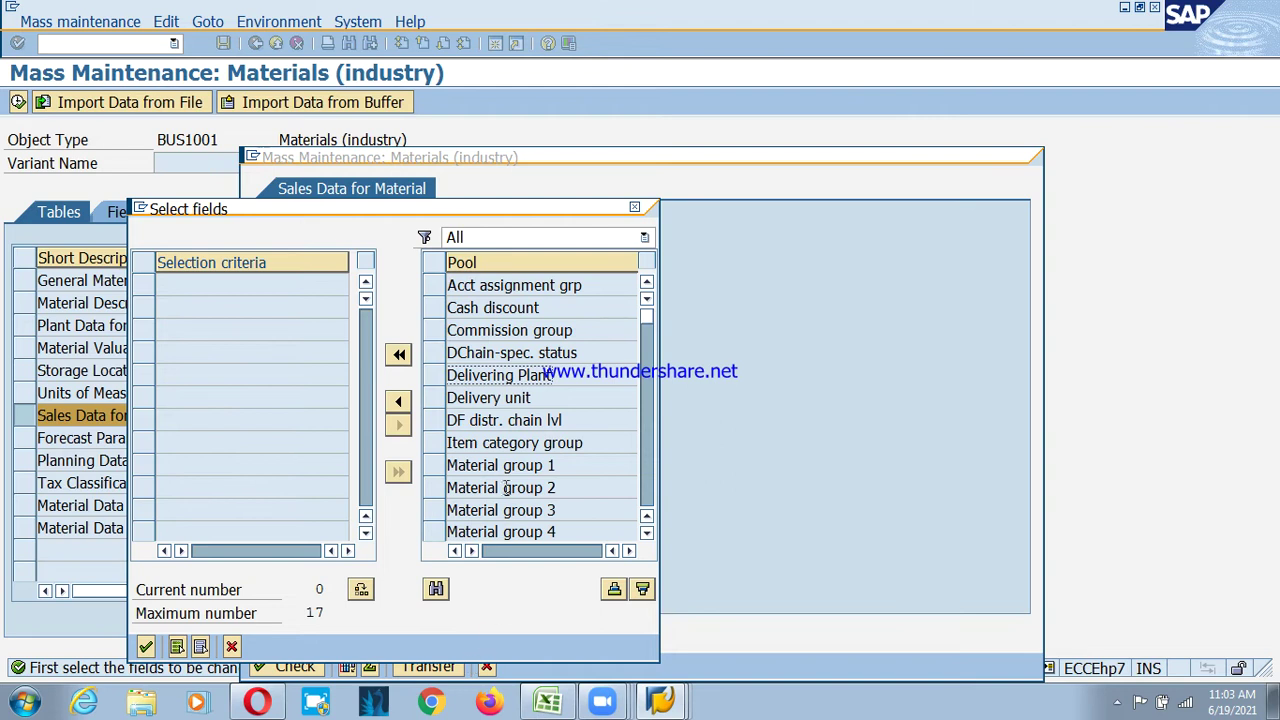
click(444, 377)
click(399, 402)
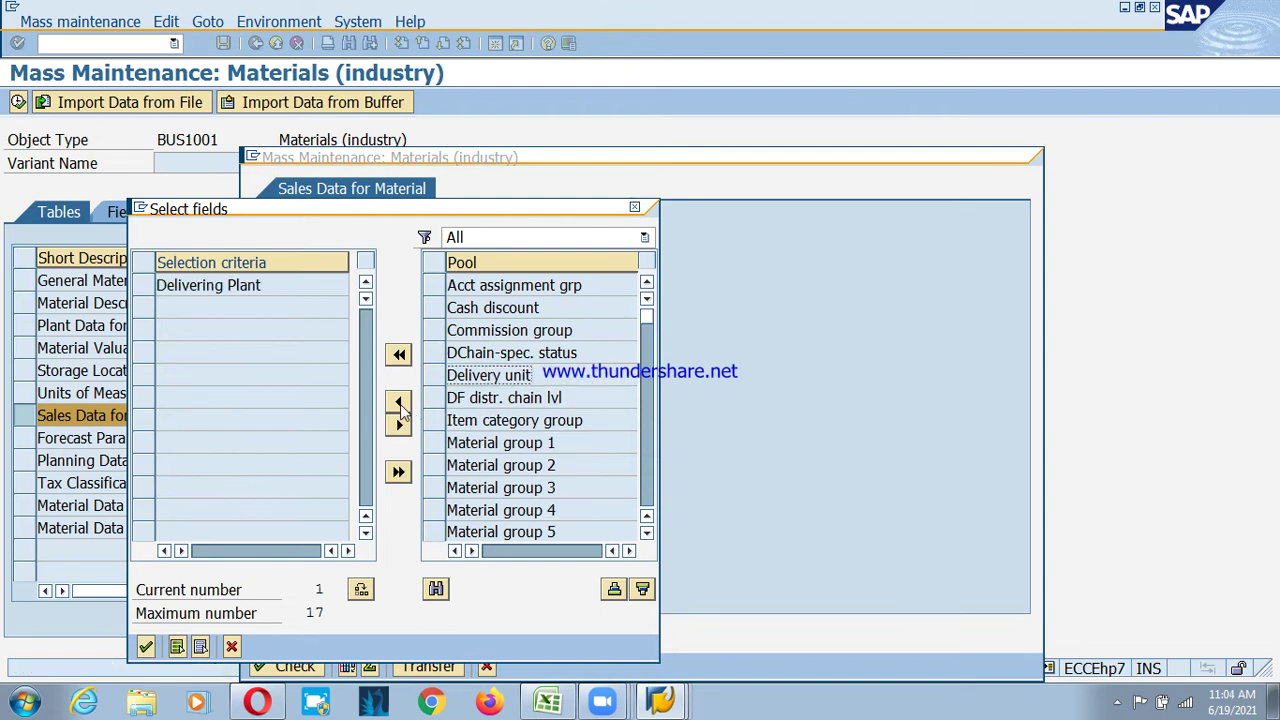
click(145, 646)
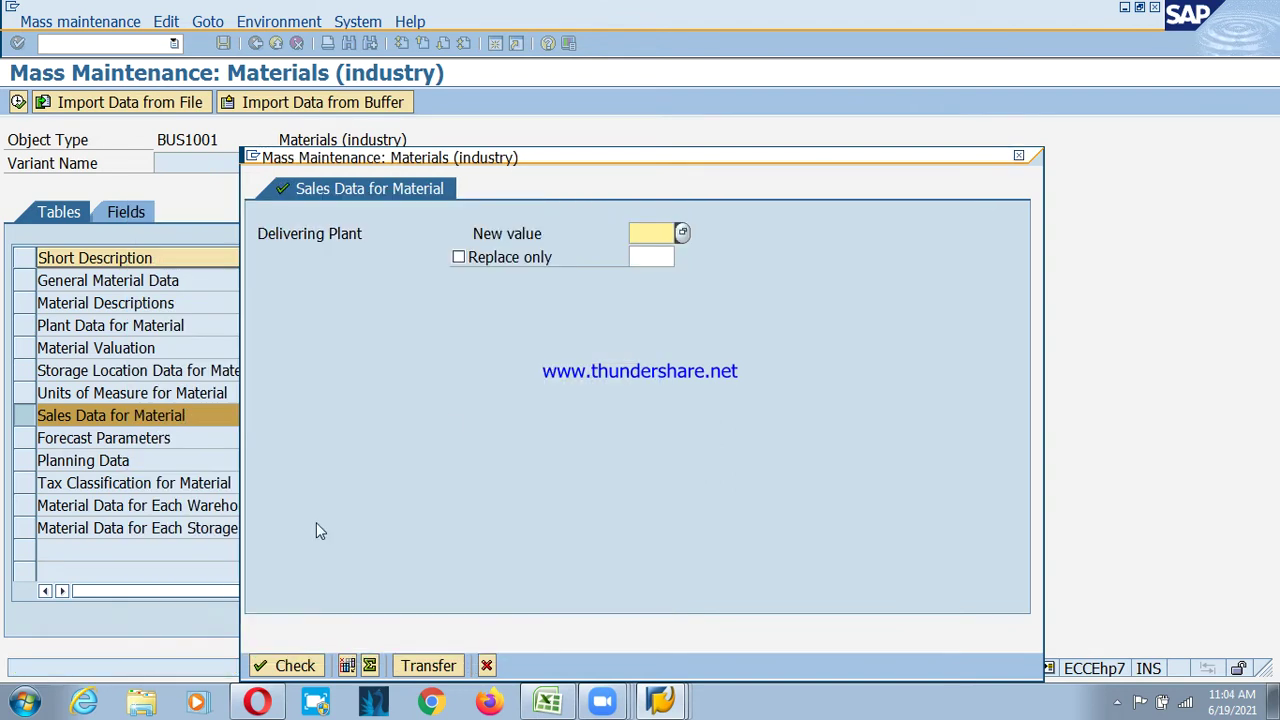
click(487, 666)
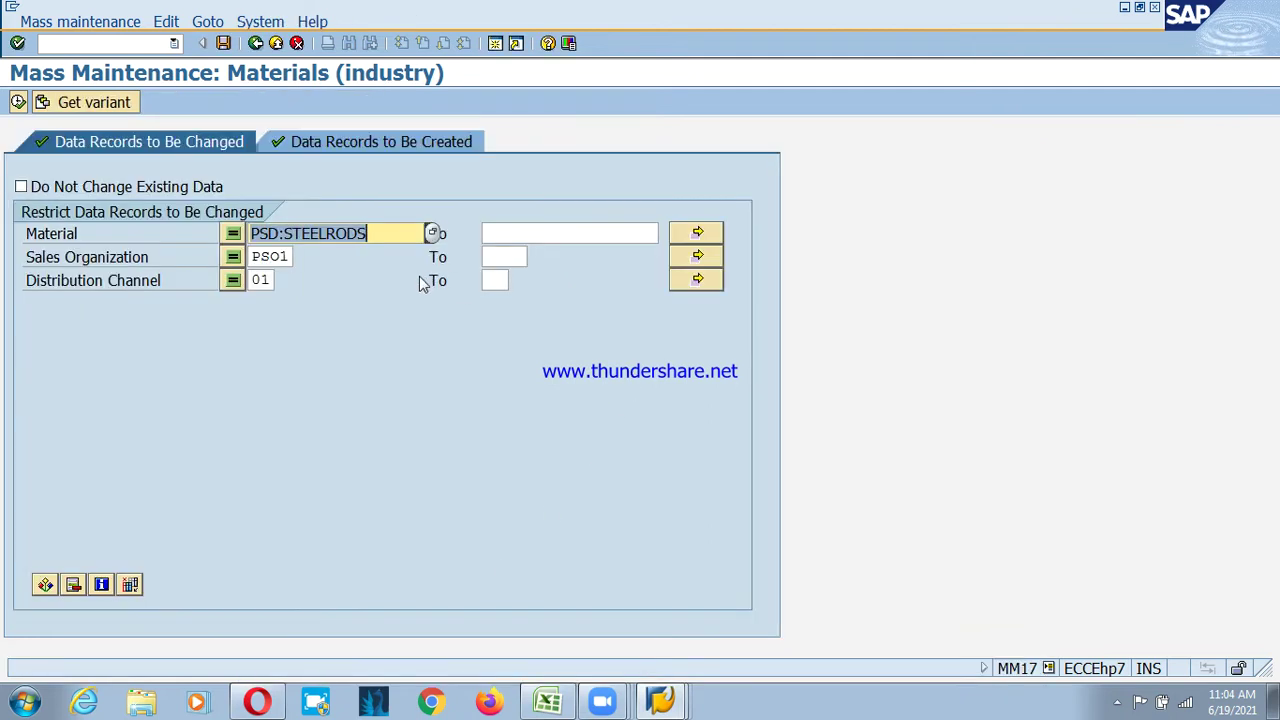
- Leave mass maintenance, start transaction MM50 and set the maintenance status to V (Sales)
key(F3)
key(F3)
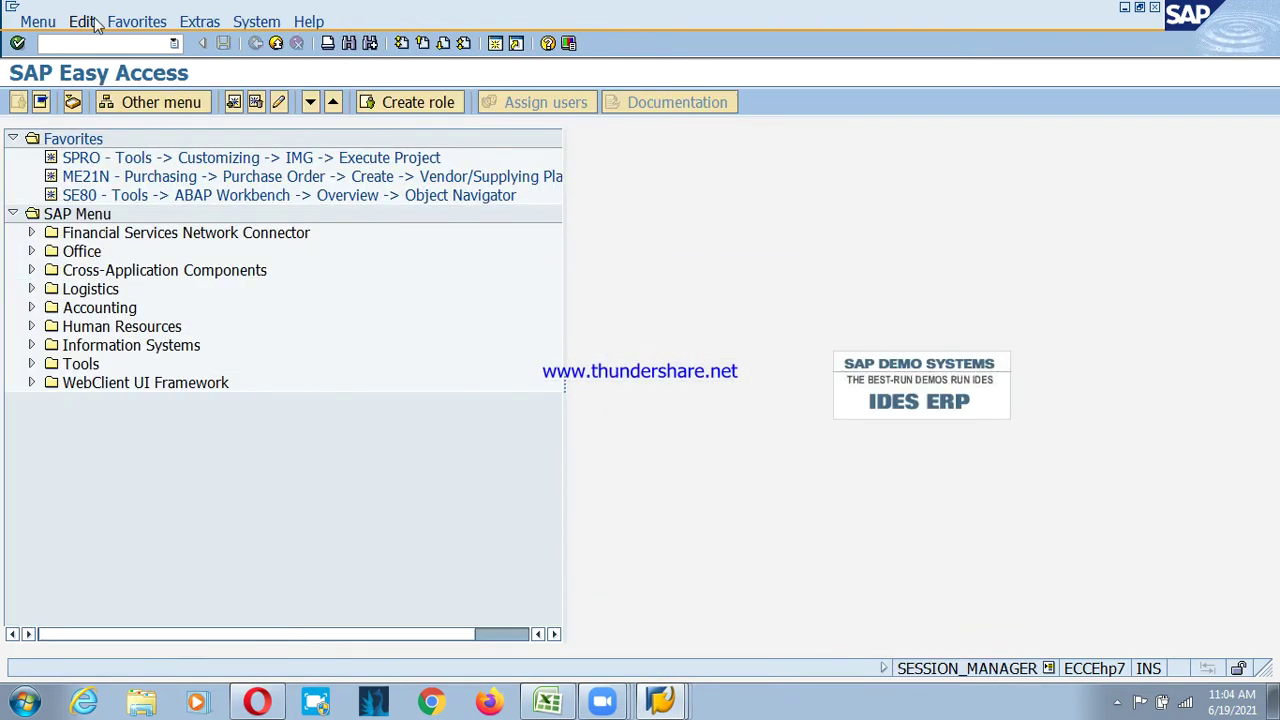
text(mm50)
key(Return)
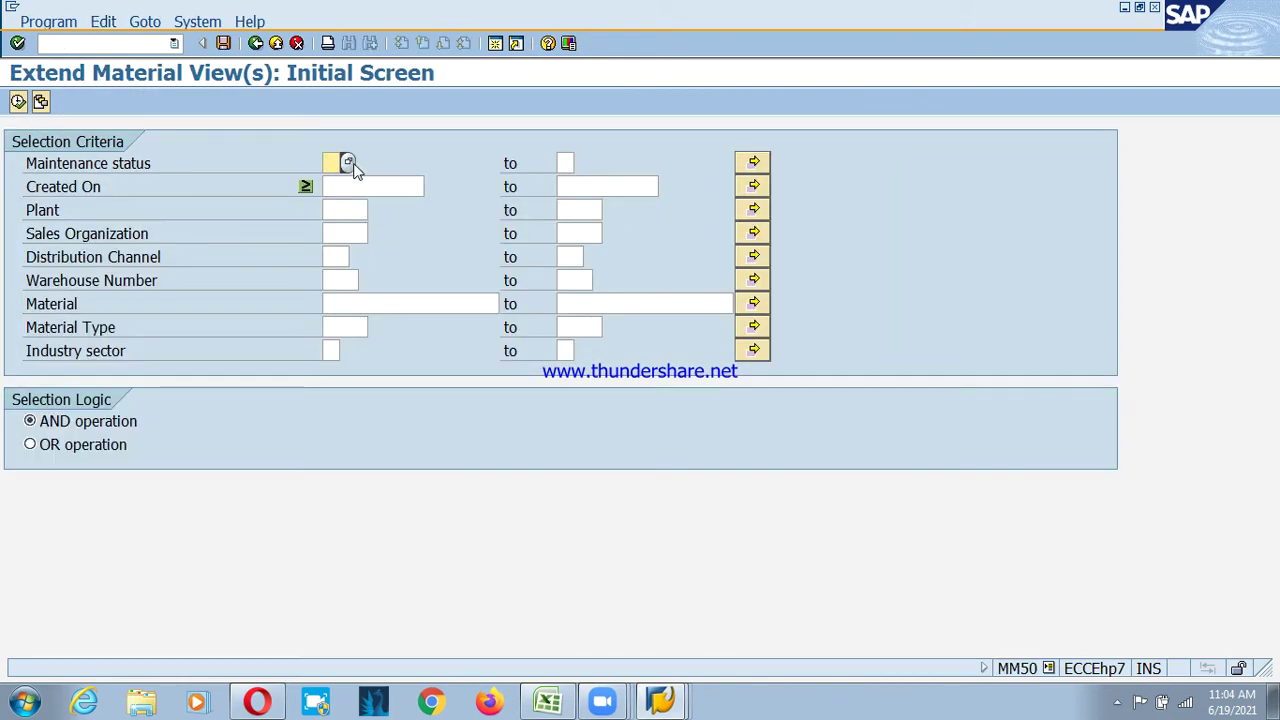
click(348, 162)
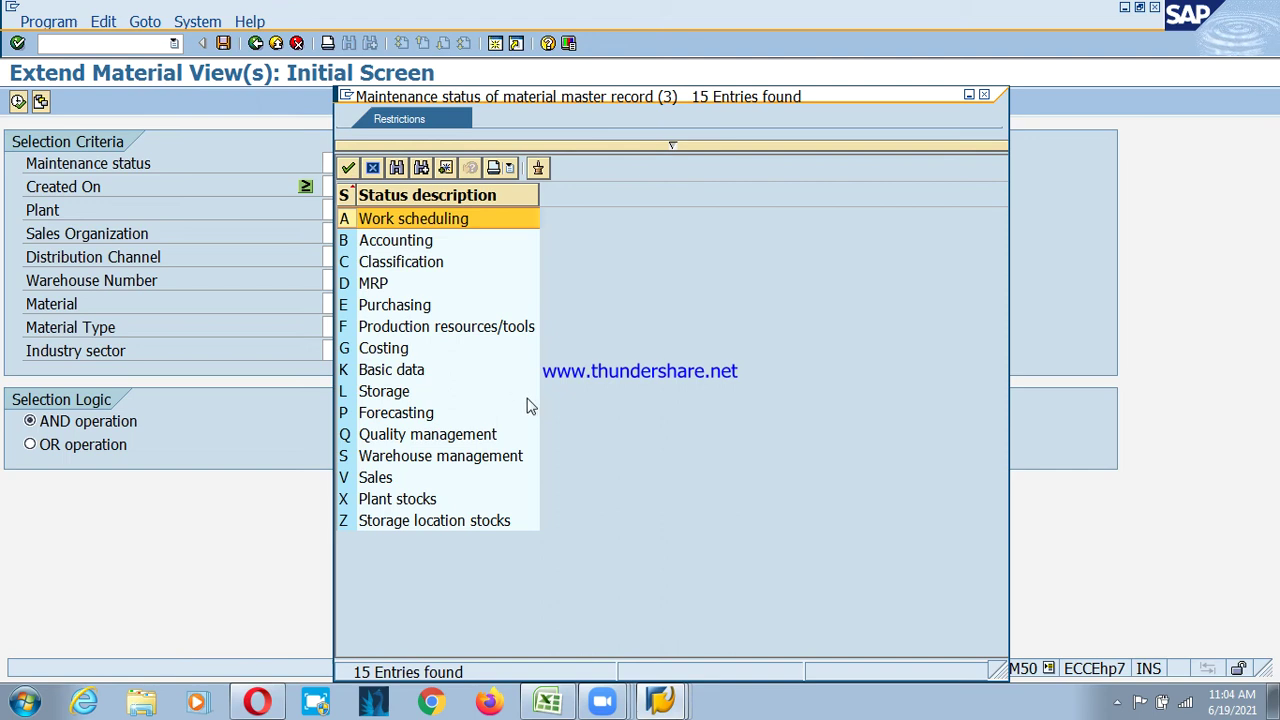
double_click(380, 485)
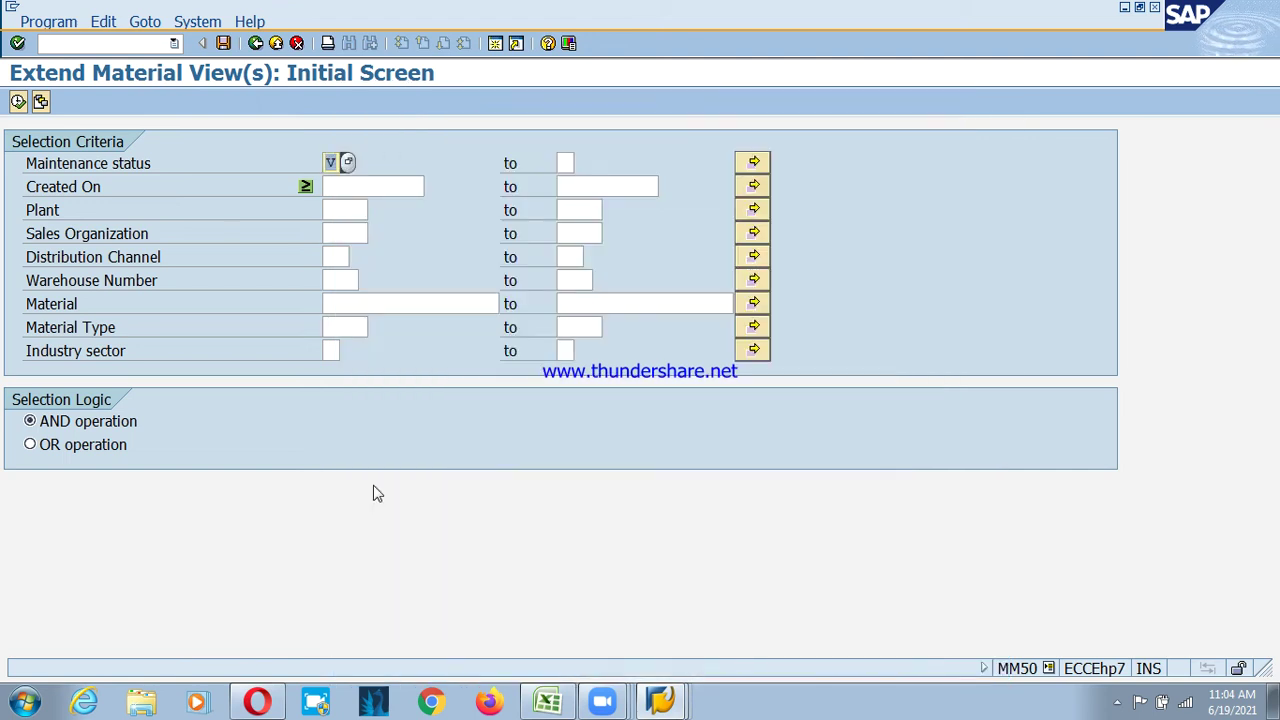
- Restrict the view extension to plant PSP1, sales organization PSO1 and distribution channel 01
click(340, 211)
text(p)
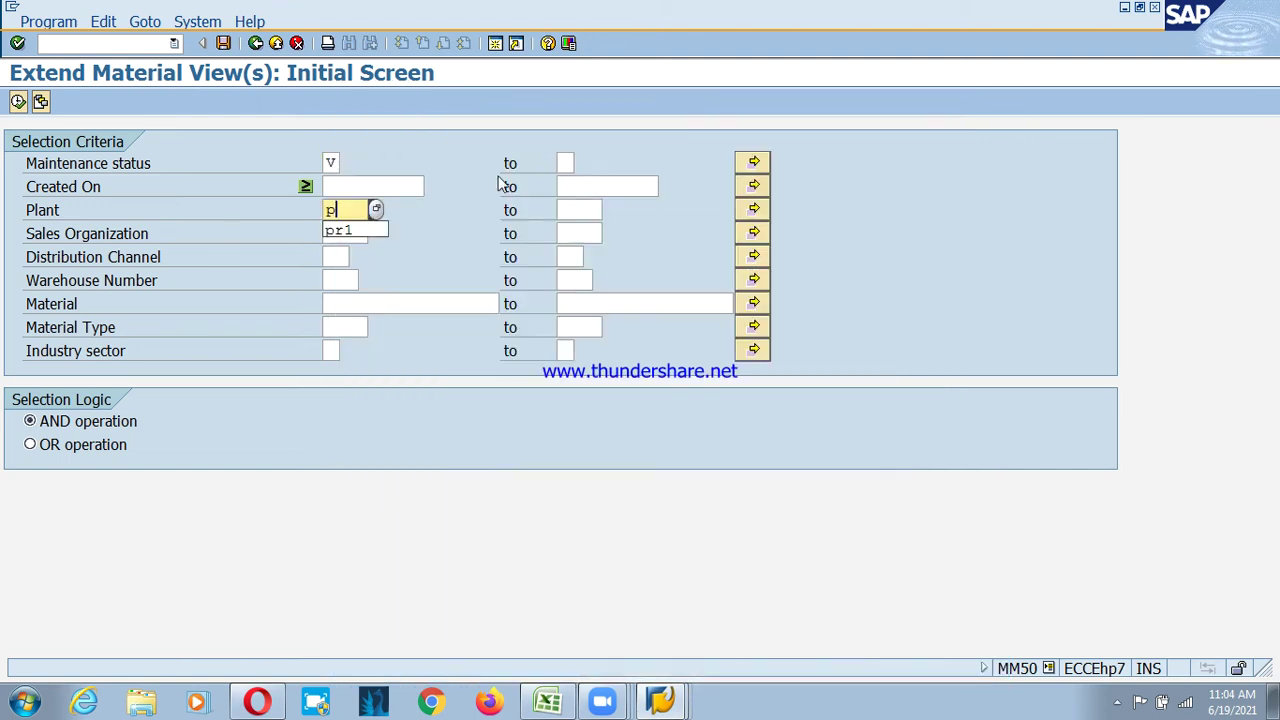
text(sp1)
key(Tab)
key(Tab)
key(Tab)
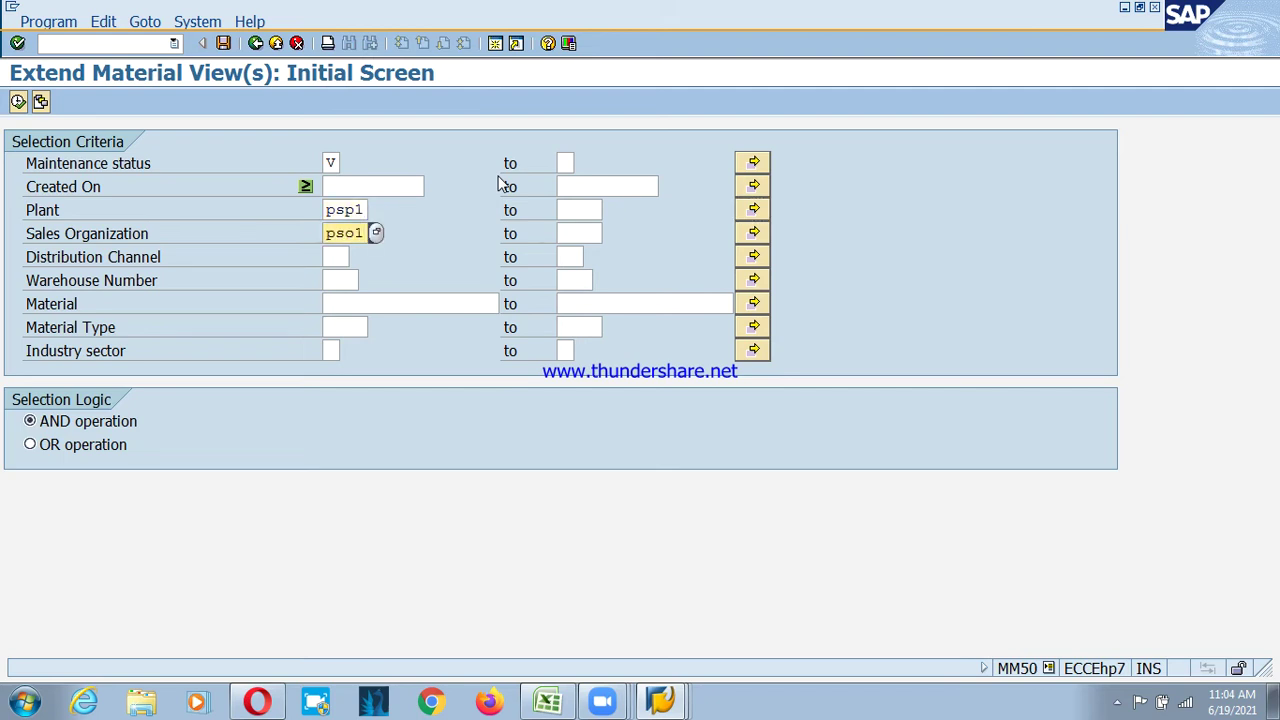
key(Tab)
key(Tab)
key(Tab)
key(Tab)
key(shift+Tab)
text(01)
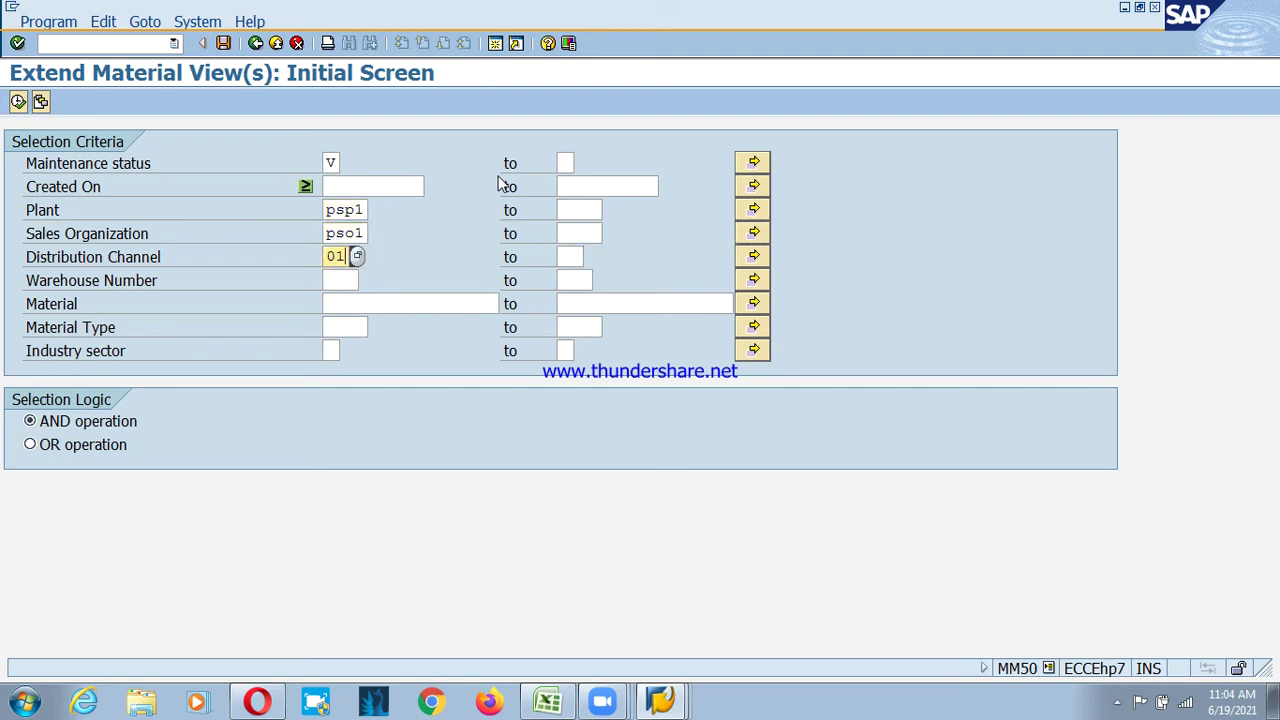
- Look up material PSD:STEELRODS among the materials of plant PSP1, enter it as the material criterion and execute the selection
key(Tab)
key(Tab)
key(Tab)
key(Tab)
key(Tab)
key(Tab)
key(BackSpace)
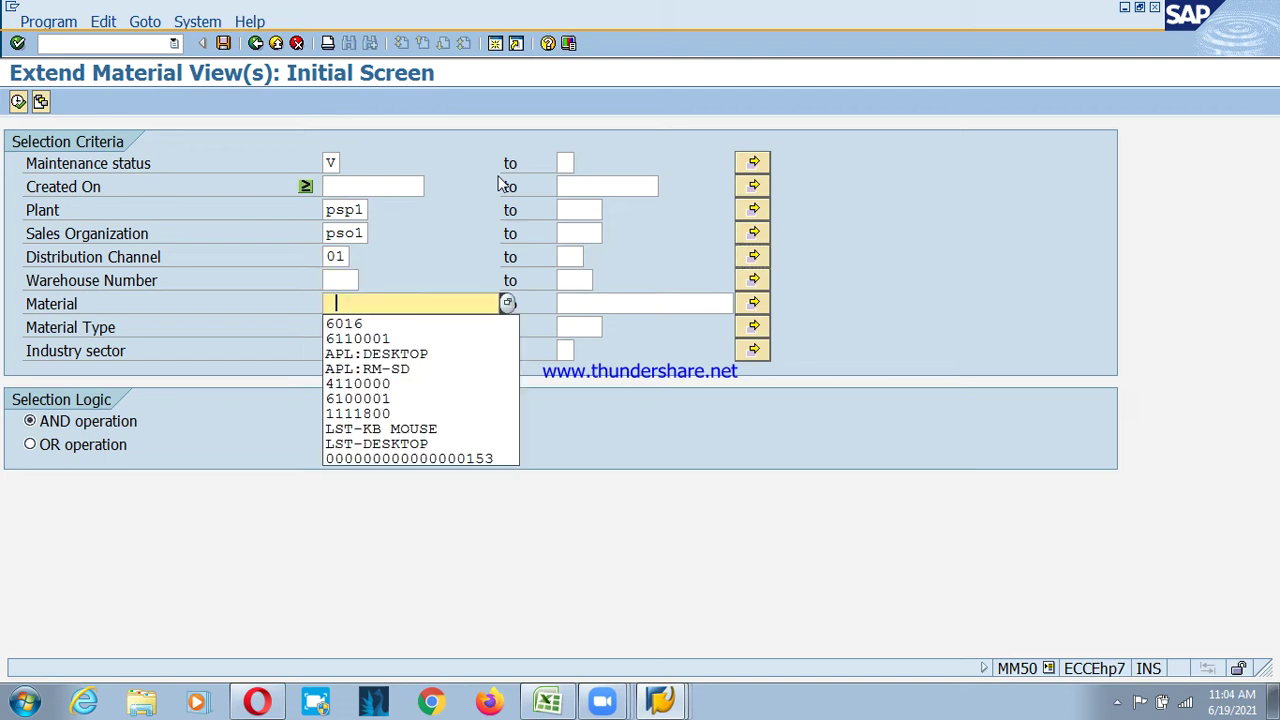
key(Down)
key(Down)
key(Down)
key(Down)
key(Down)
key(Down)
key(Down)
key(Down)
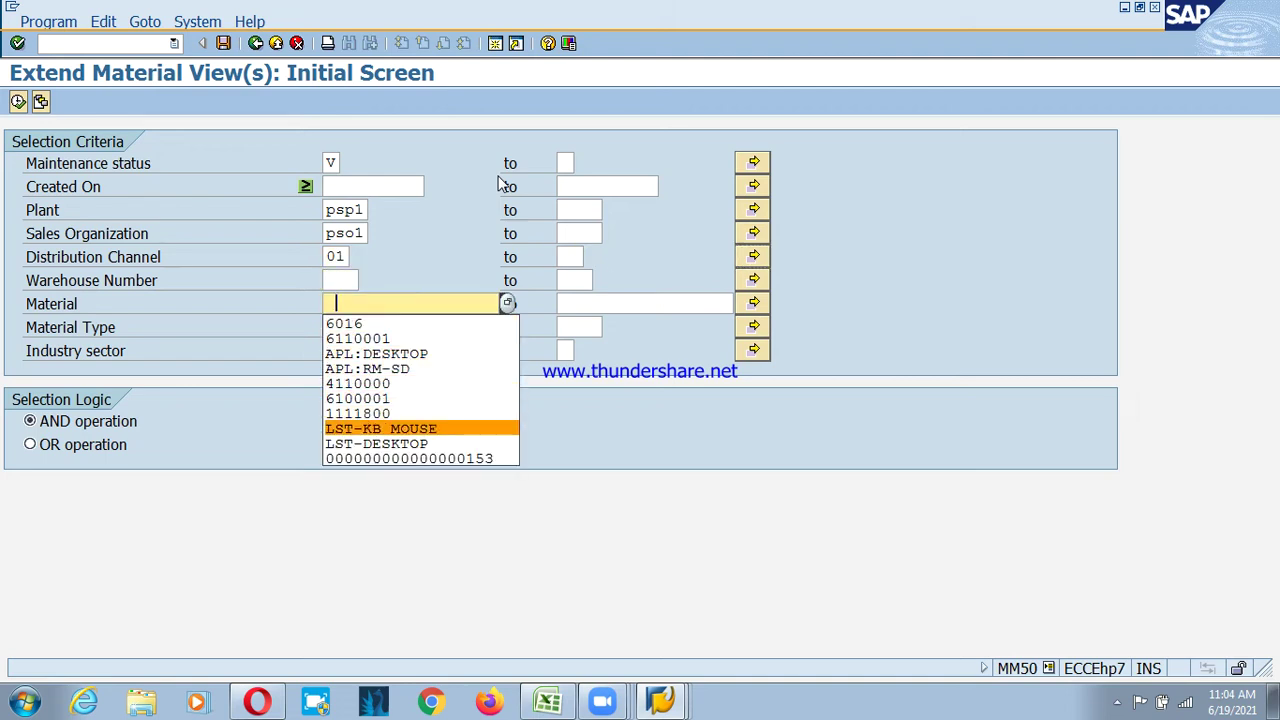
key(F4)
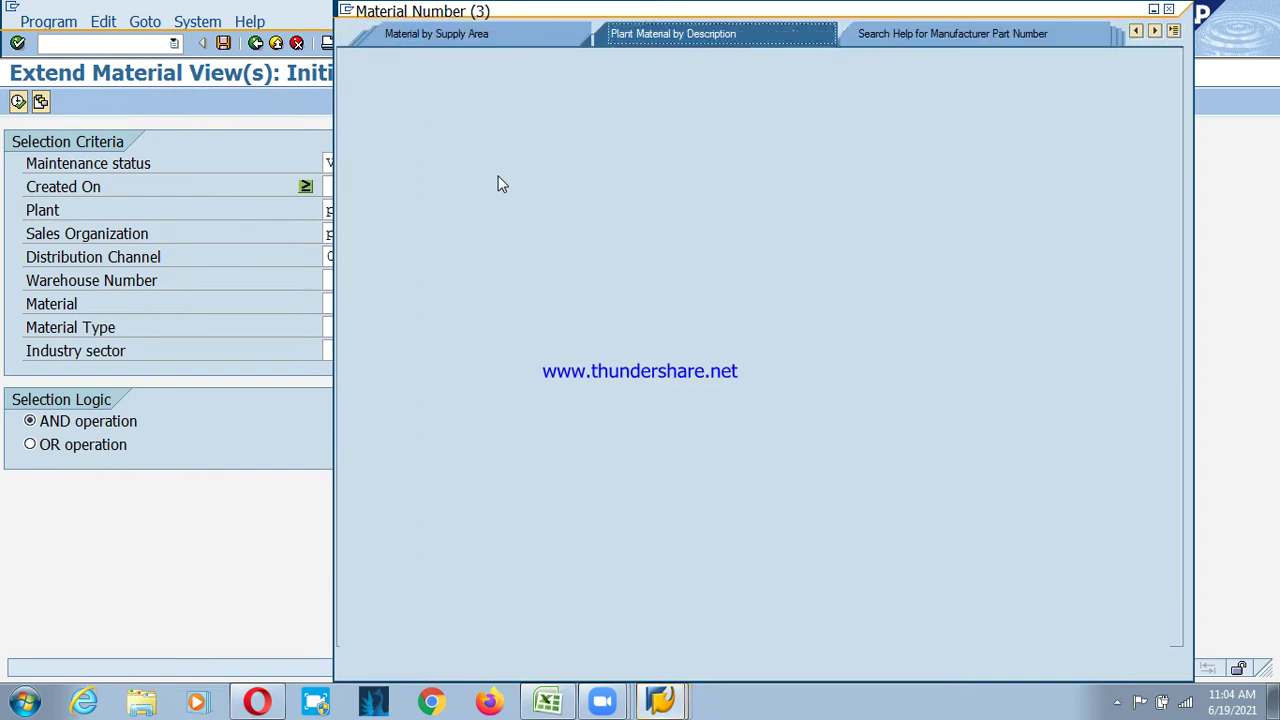
key(Tab)
text(p)
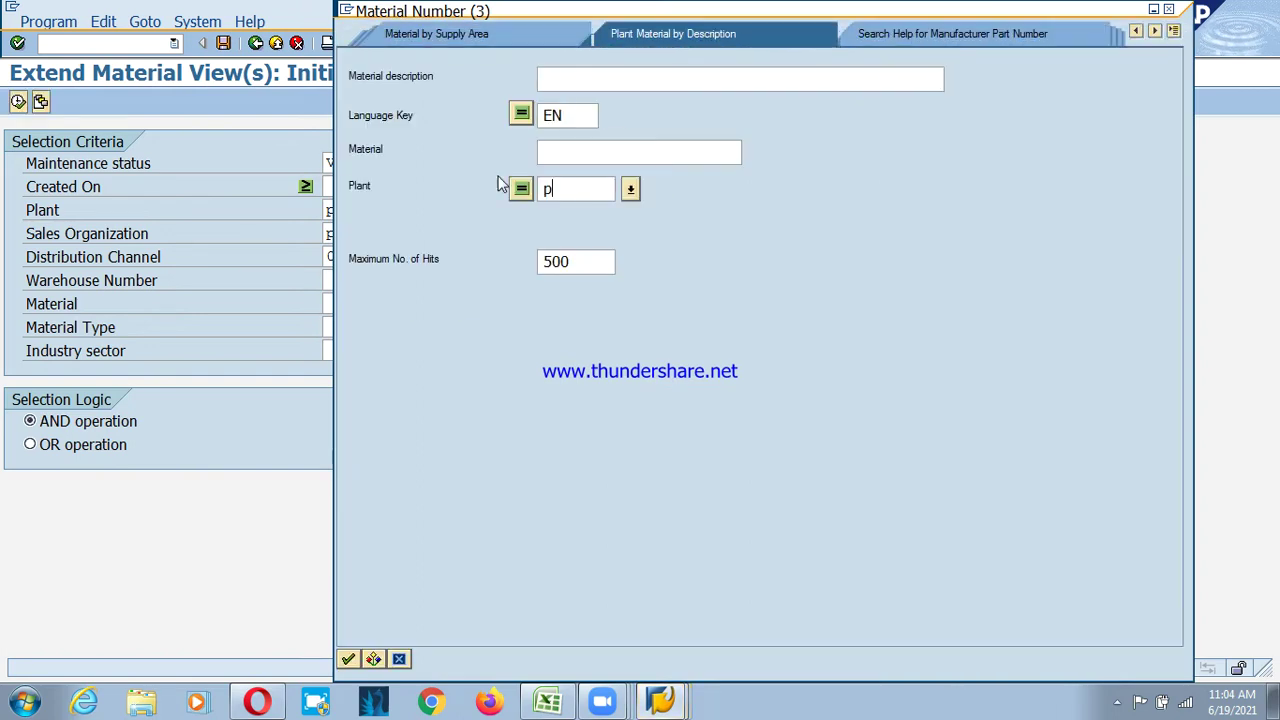
text(sp1)
key(Return)
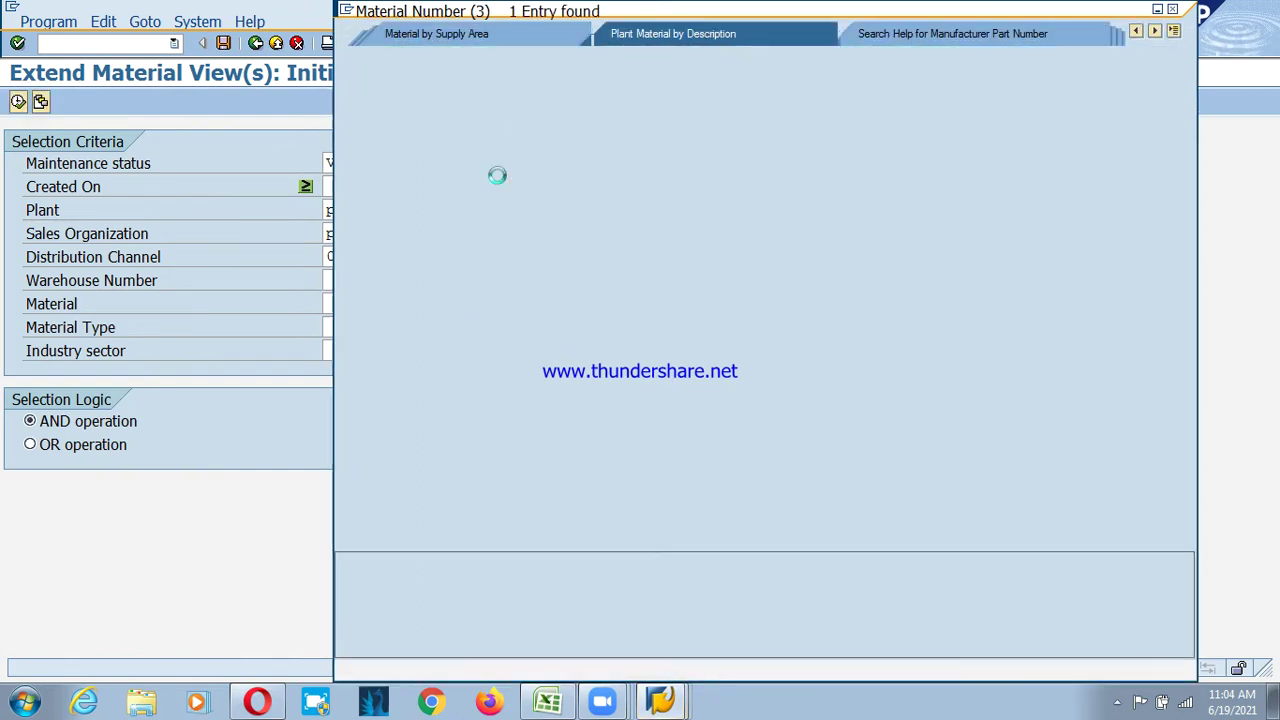
key(Escape)
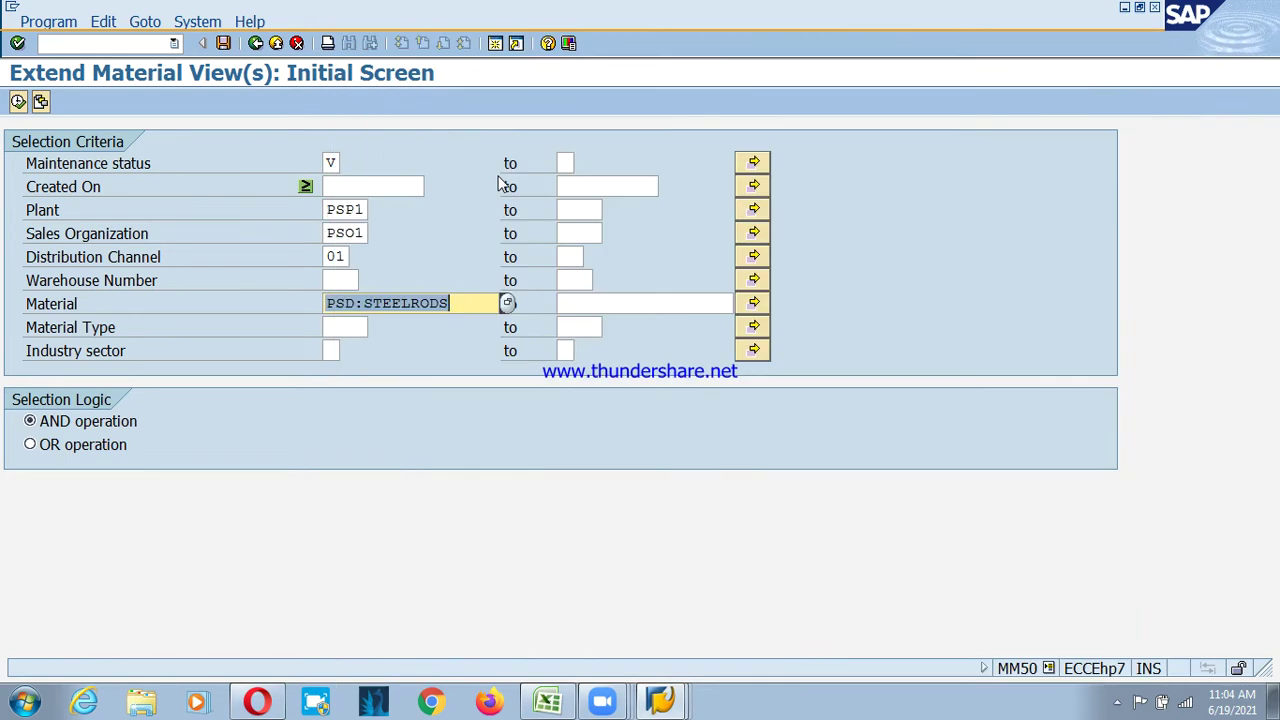
key(F8)
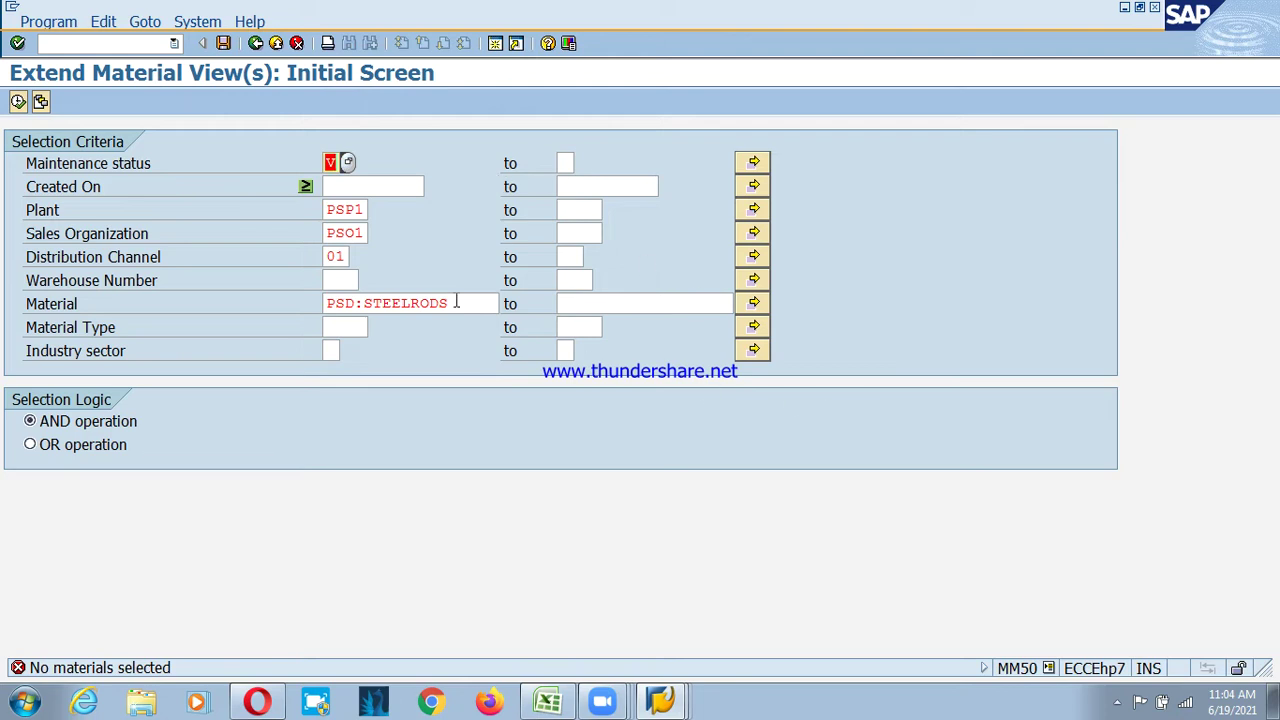
- Clear the material criterion, execute the selection, try to maintain materials from the overview and return to the selection criteria
drag(456, 302, 186, 320)
key(Delete)
key(F8)
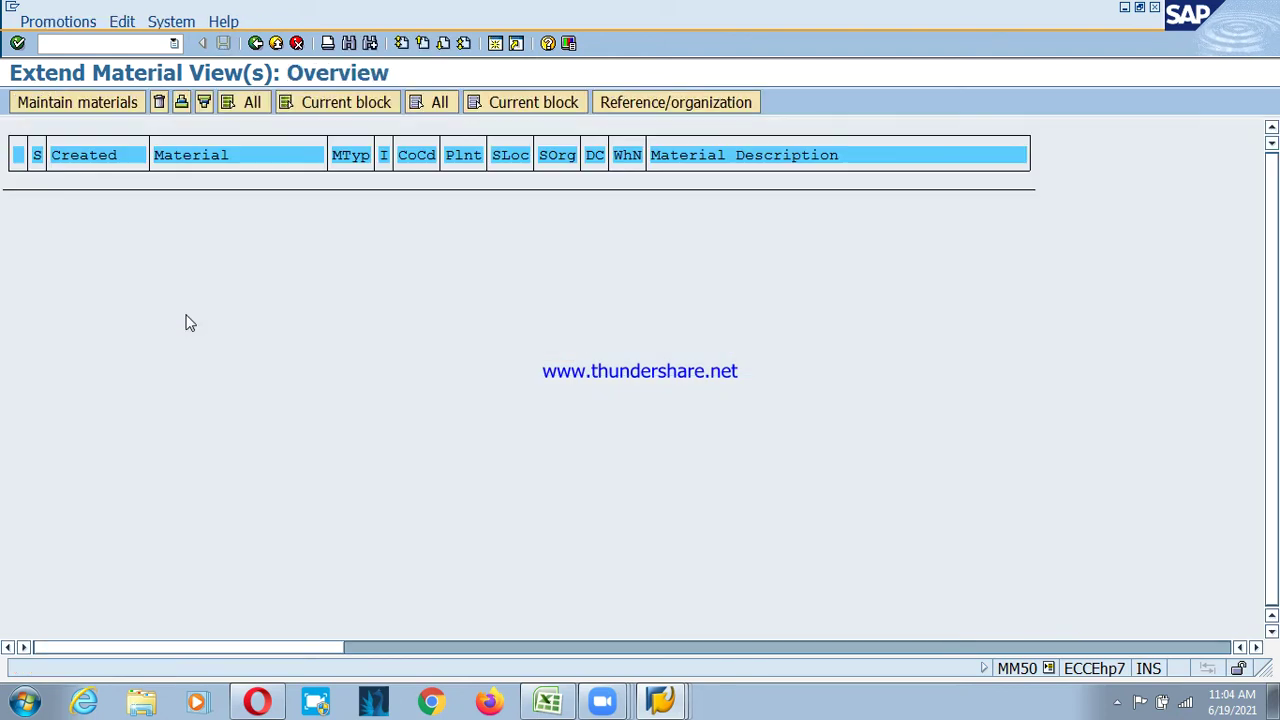
click(70, 104)
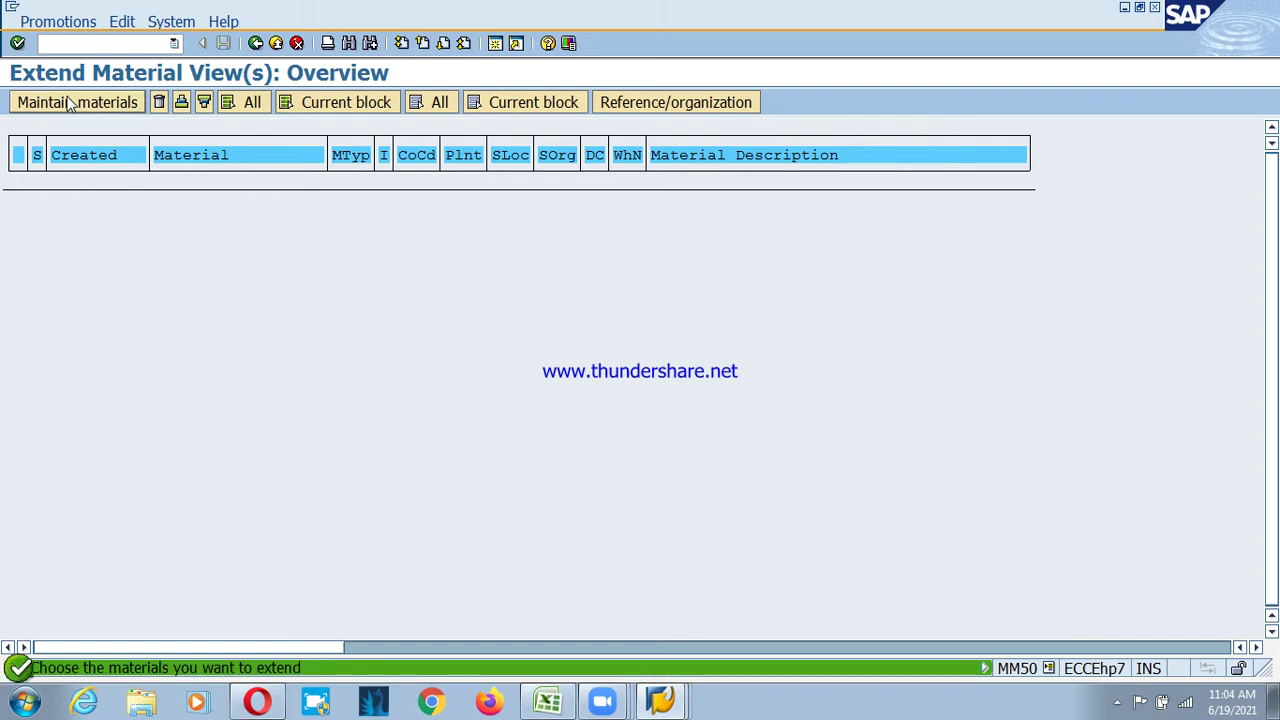
click(256, 45)
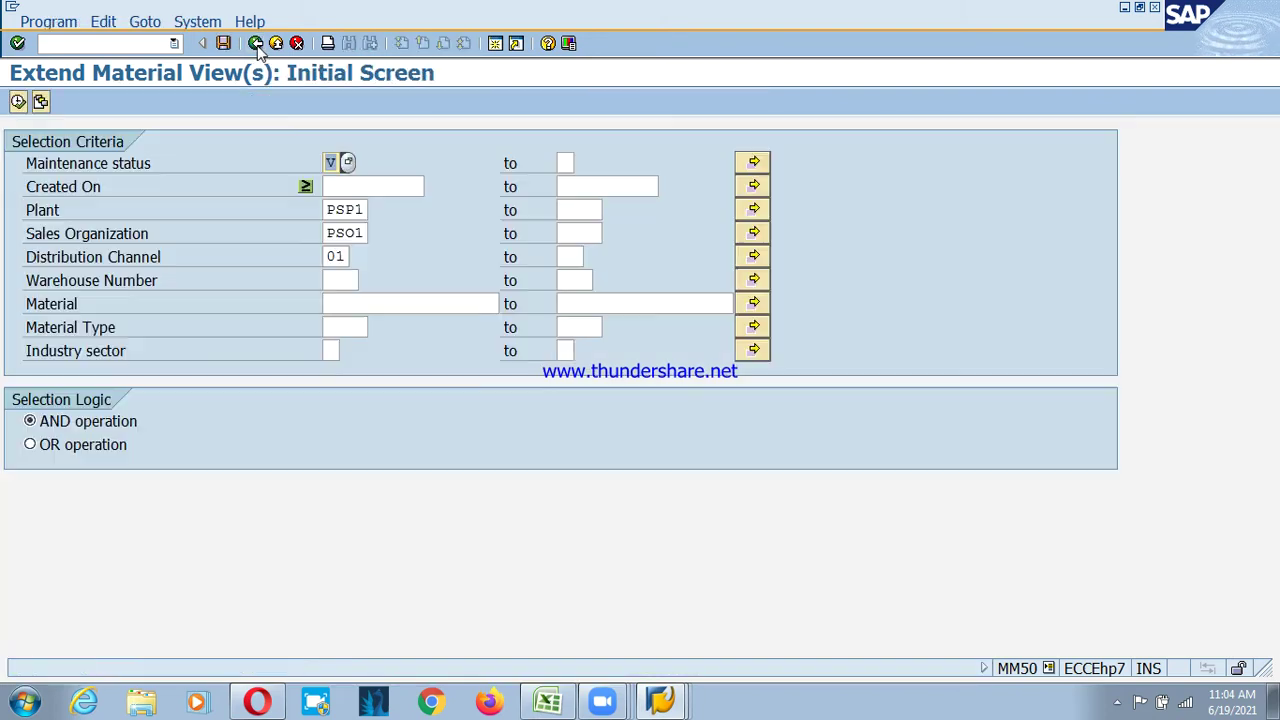
- Set the maintenance status range from A to Z and enter PSD:STEELRODS as the material
click(347, 162)
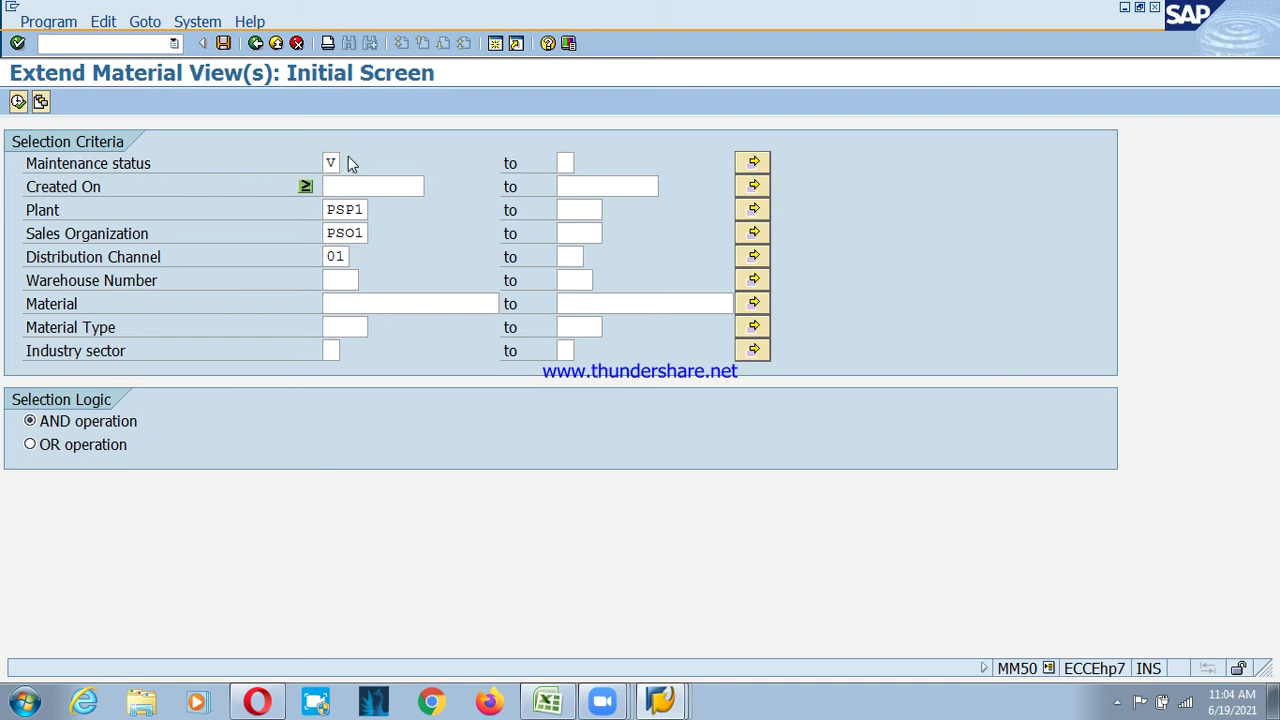
double_click(405, 218)
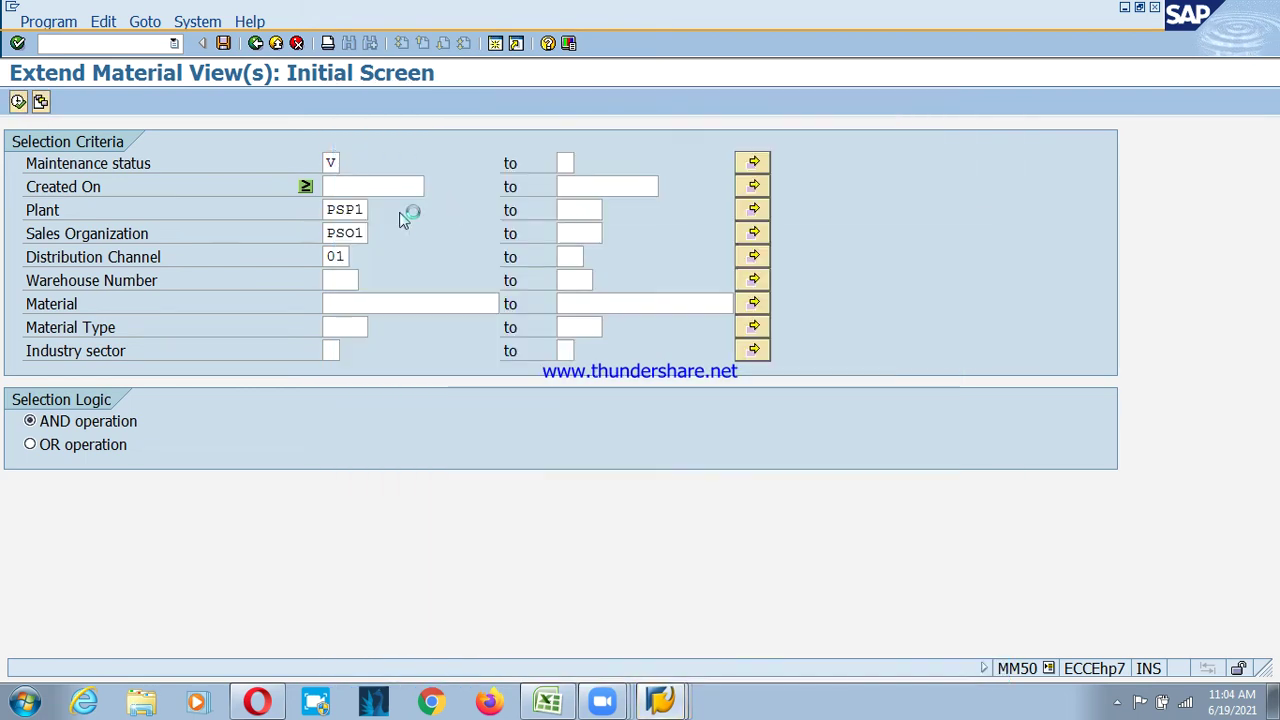
click(568, 163)
text(z)
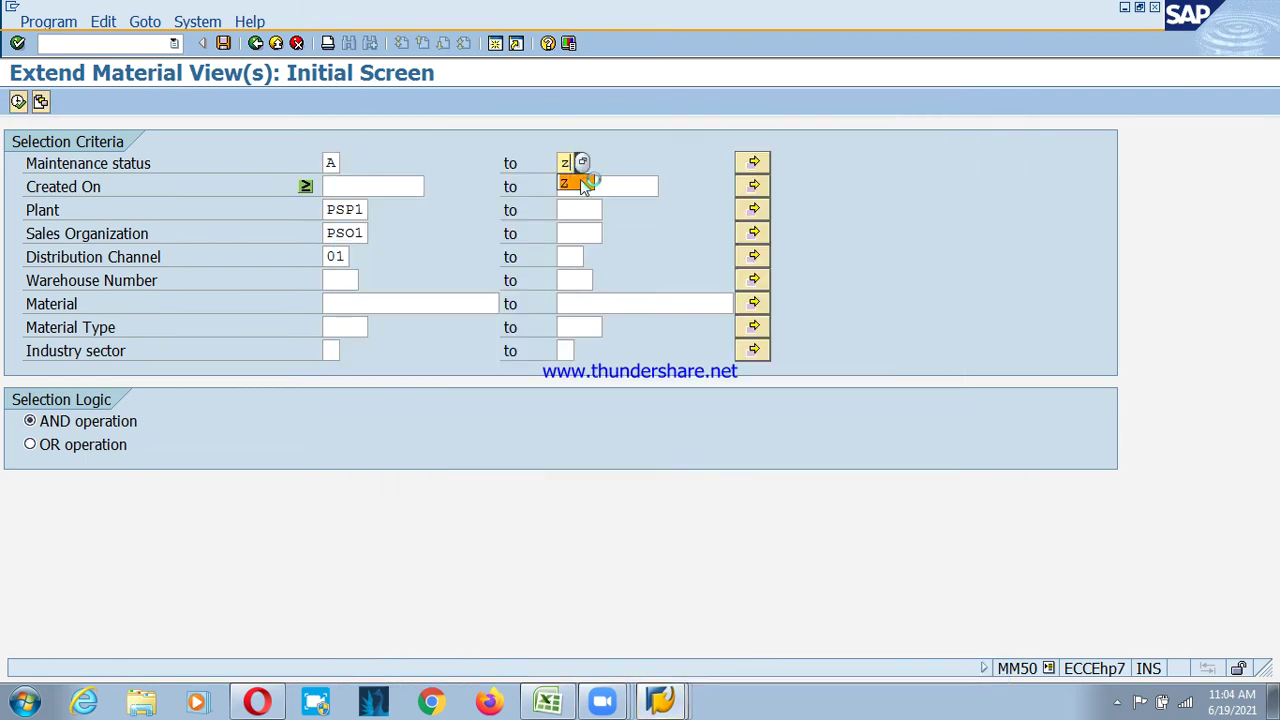
click(378, 302)
click(383, 321)
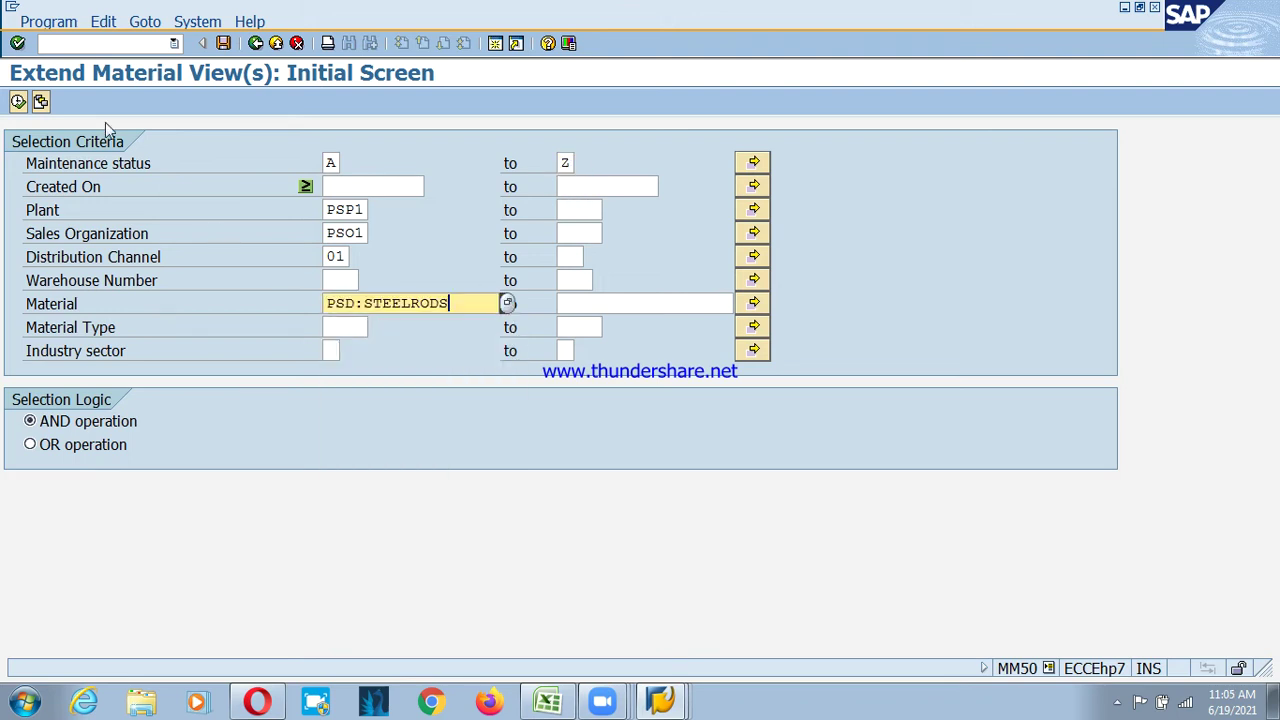
- Execute the selection, change the selection logic to OR operation and execute it again
click(18, 102)
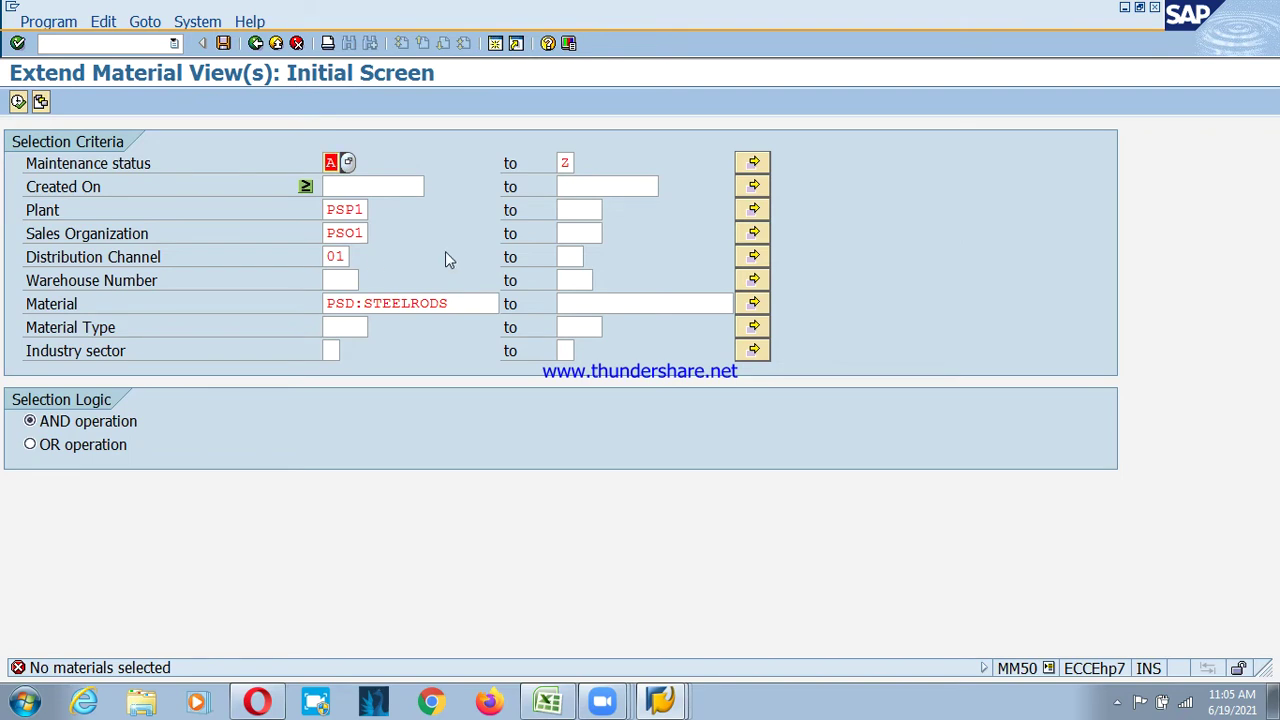
click(104, 444)
click(19, 102)
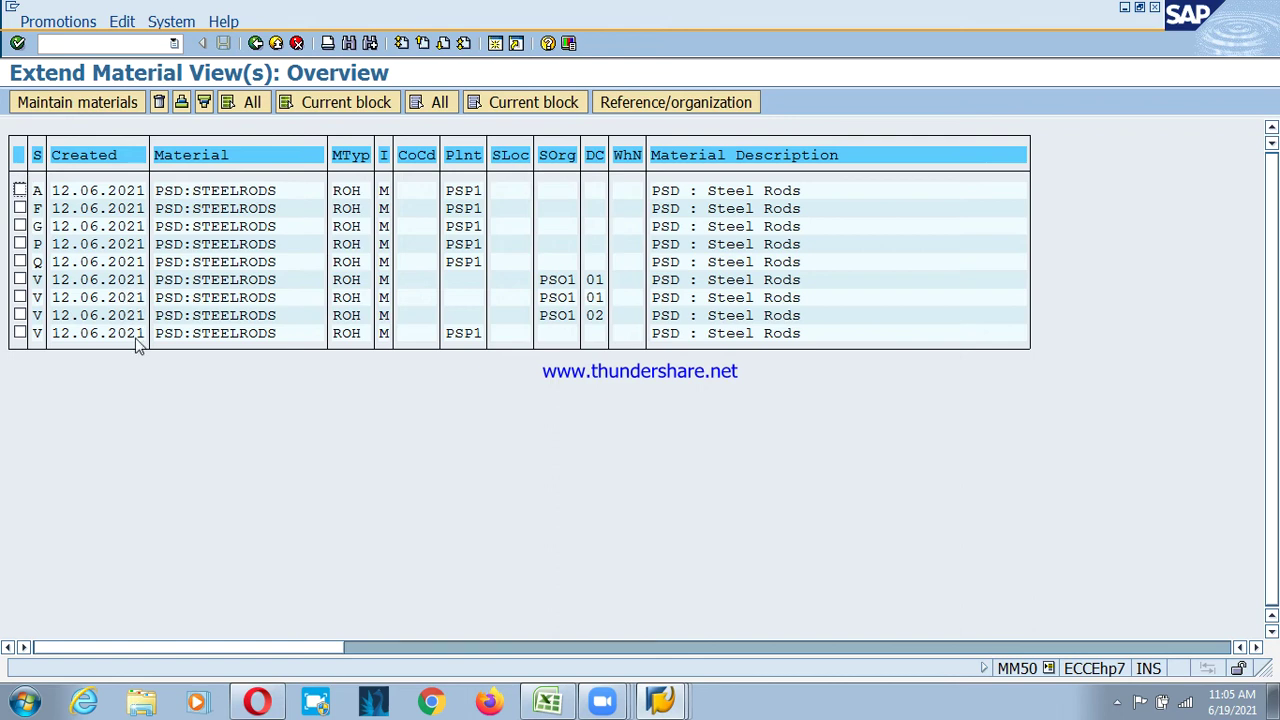
- Open the first sales view listed for PSO1 channel 01 for maintenance and set the division to R1
click(20, 280)
click(76, 104)
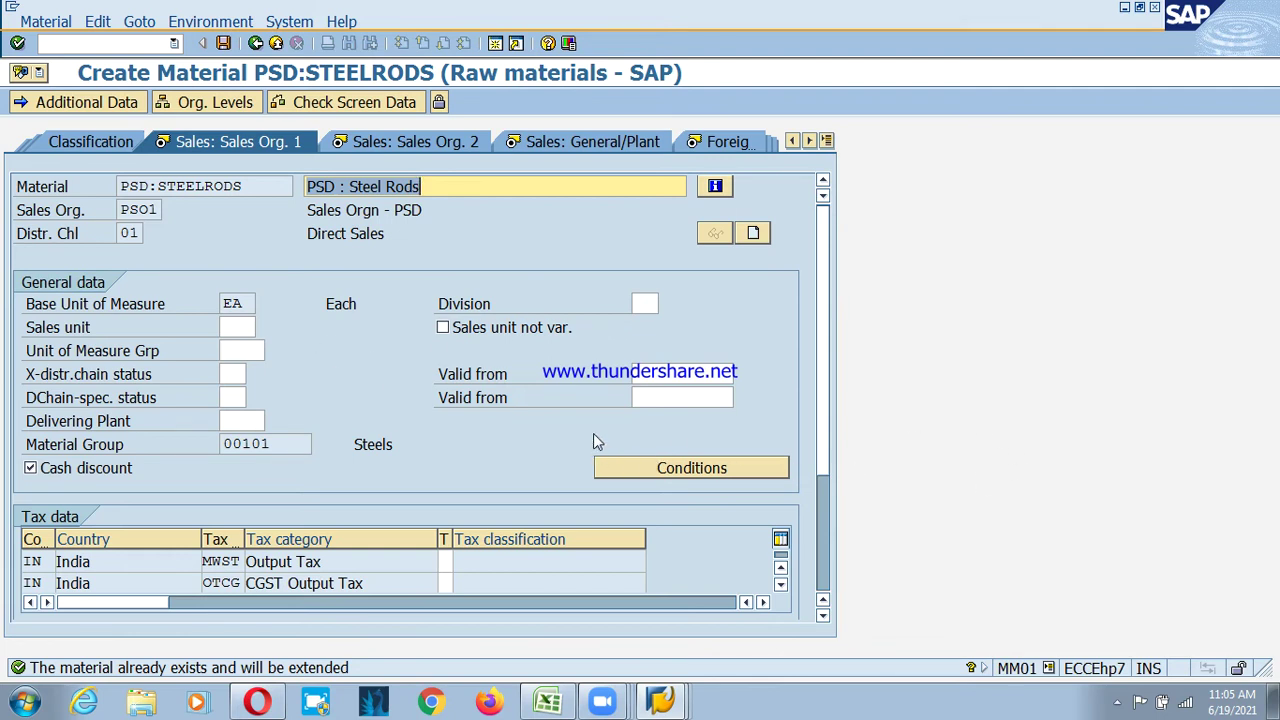
click(640, 304)
text(r1)
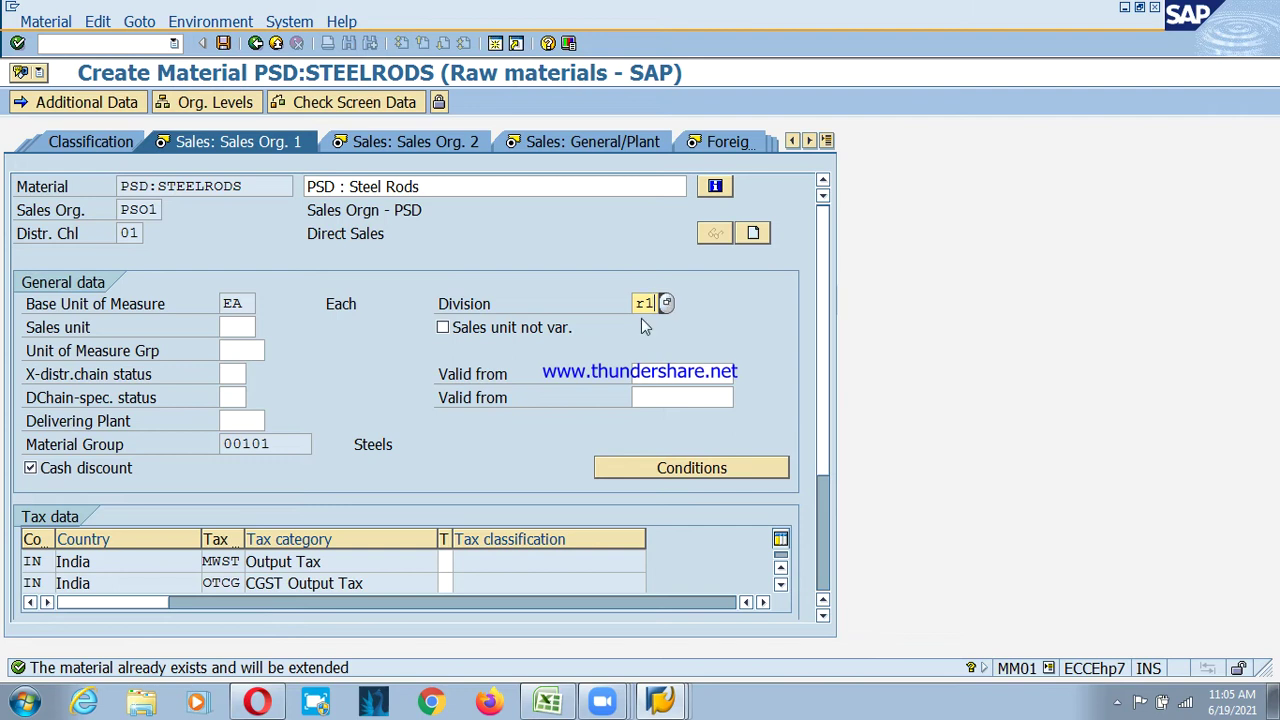
- Set the tax classification to 1 (Full Tax) for the output, CGST, SGST and IGST tax categories
click(454, 561)
click(452, 562)
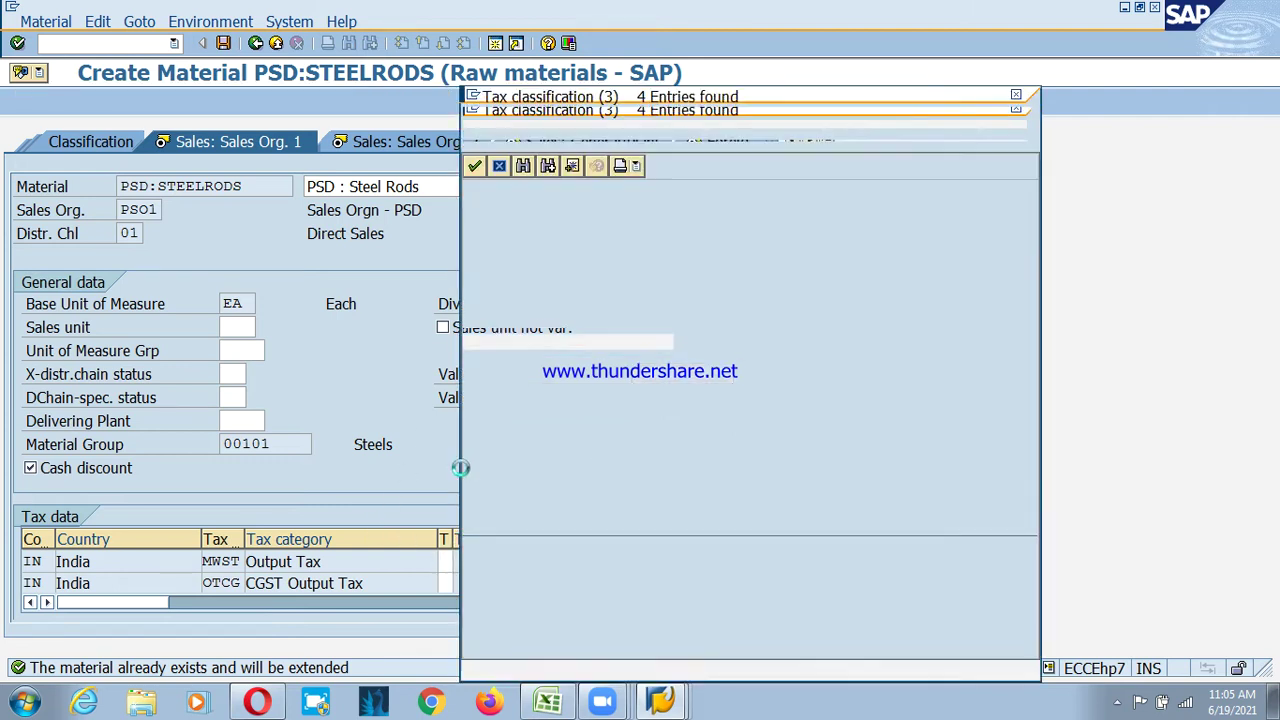
double_click(530, 245)
key(Return)
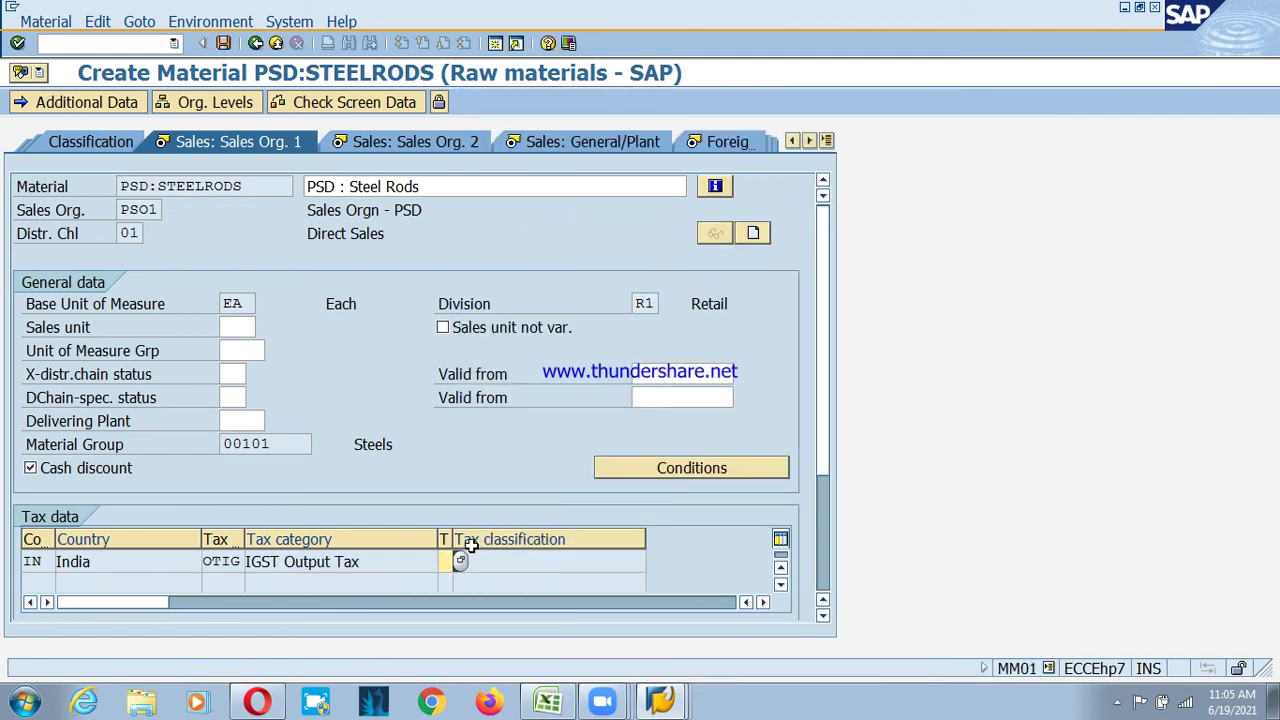
text(1)
key(Return)
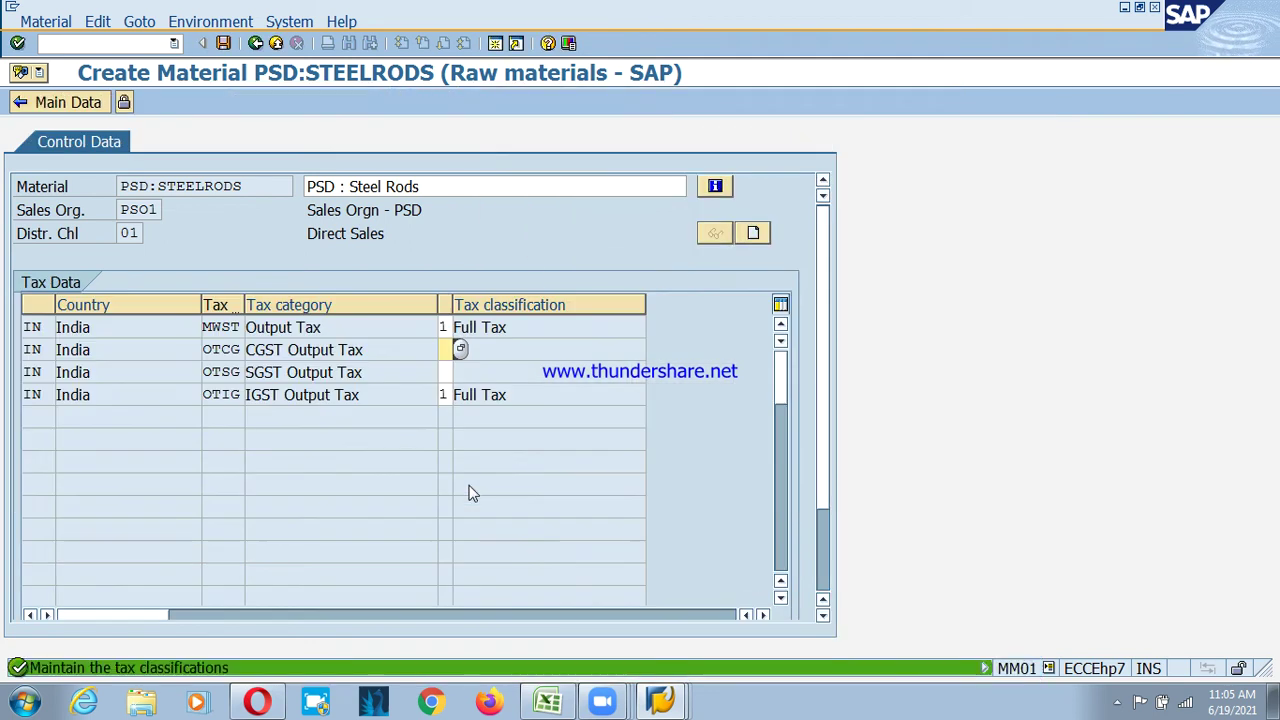
text(1)
key(Down)
key(Return)
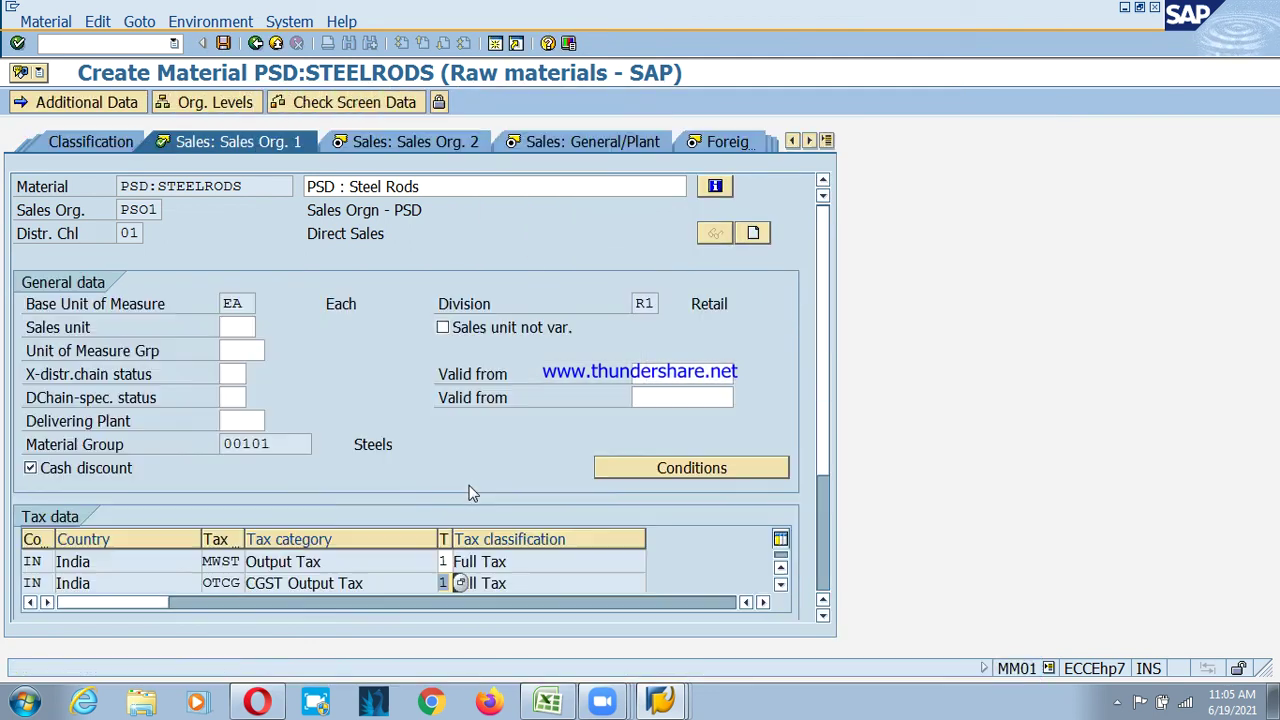
- Fill in the item category group in the Sales Org. 2 view and set the transportation group to 0005 in the General/Plant view
click(378, 146)
click(640, 352)
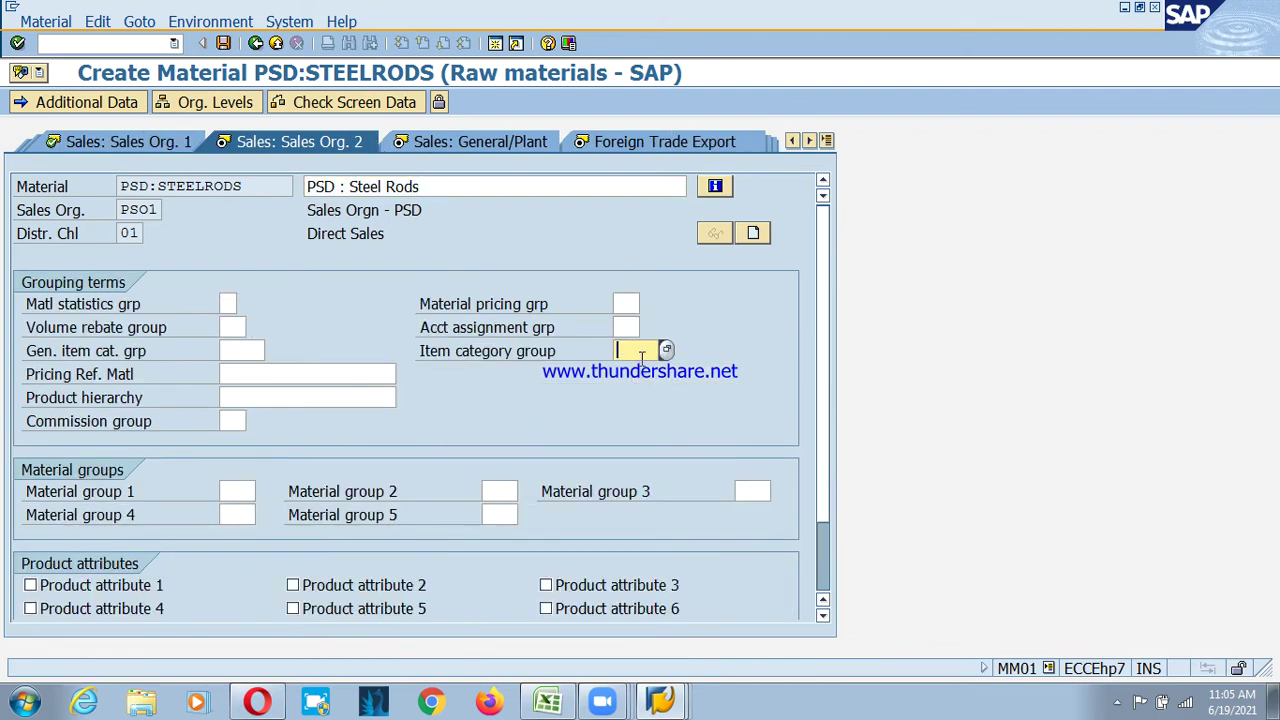
click(647, 373)
key(Return)
click(152, 445)
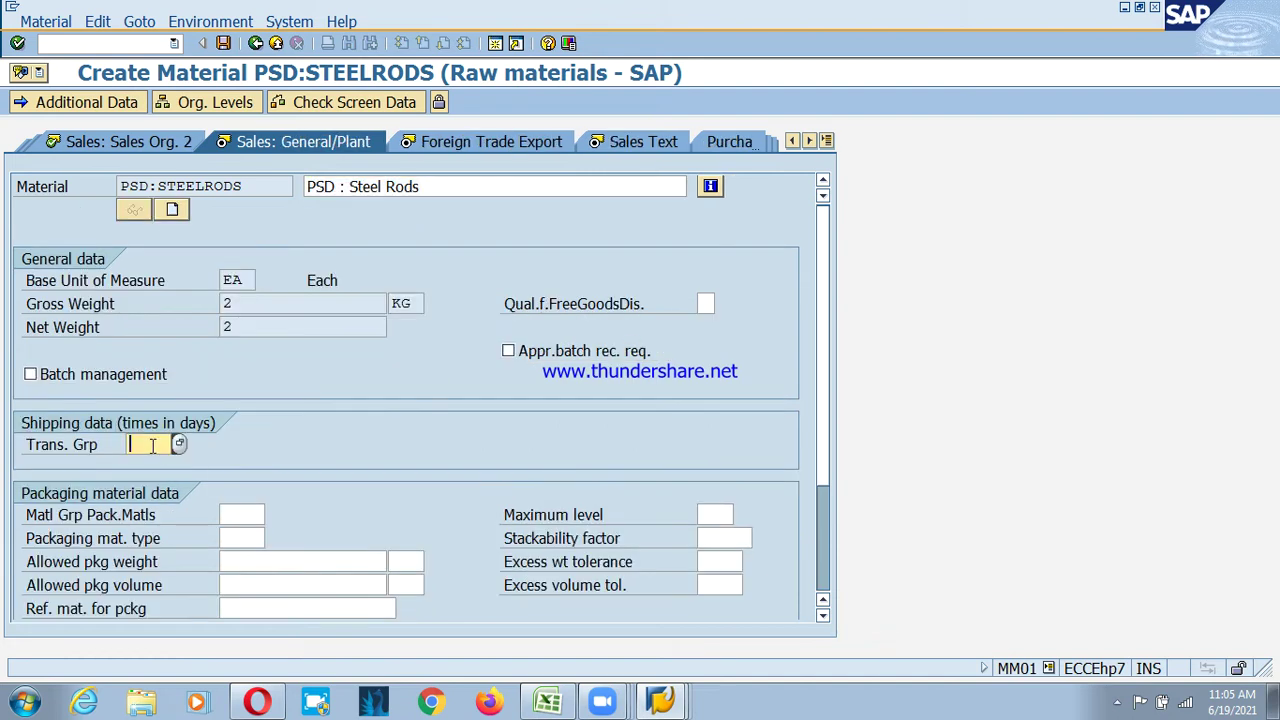
click(158, 464)
key(Return)
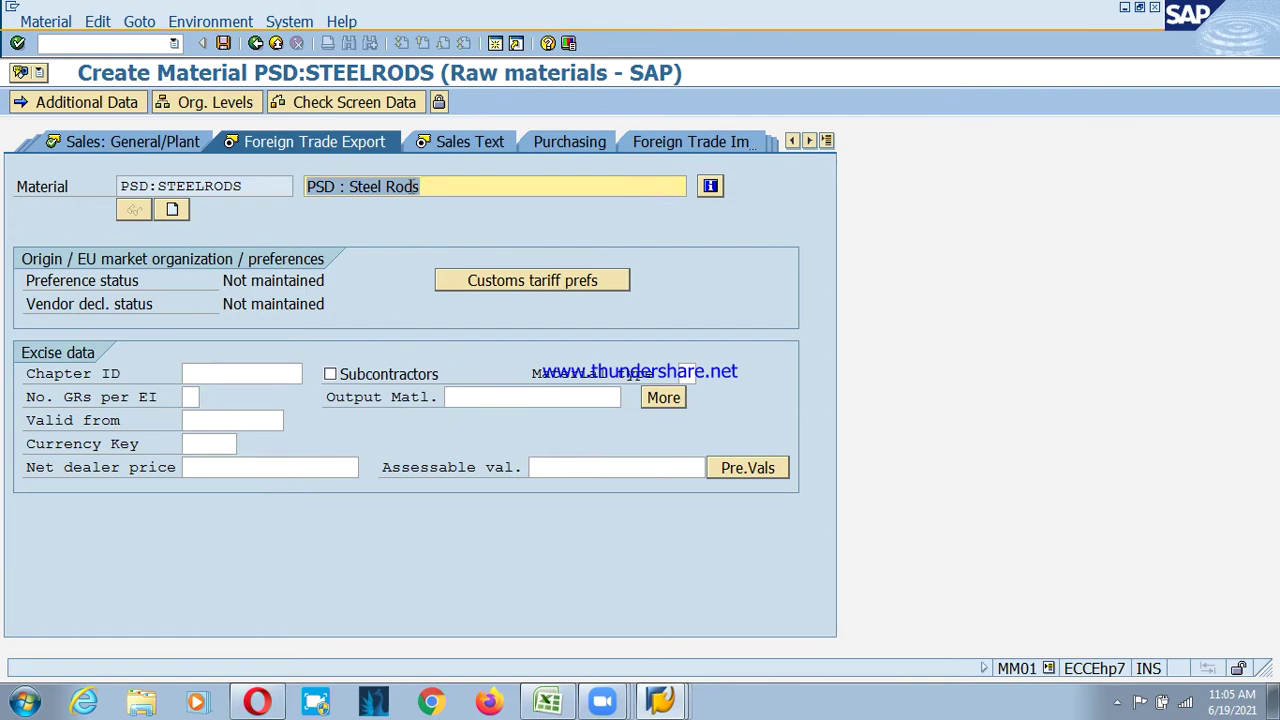
- Enter the material description "PSD : Steel Rods" as the English sales text and save the material
click(458, 141)
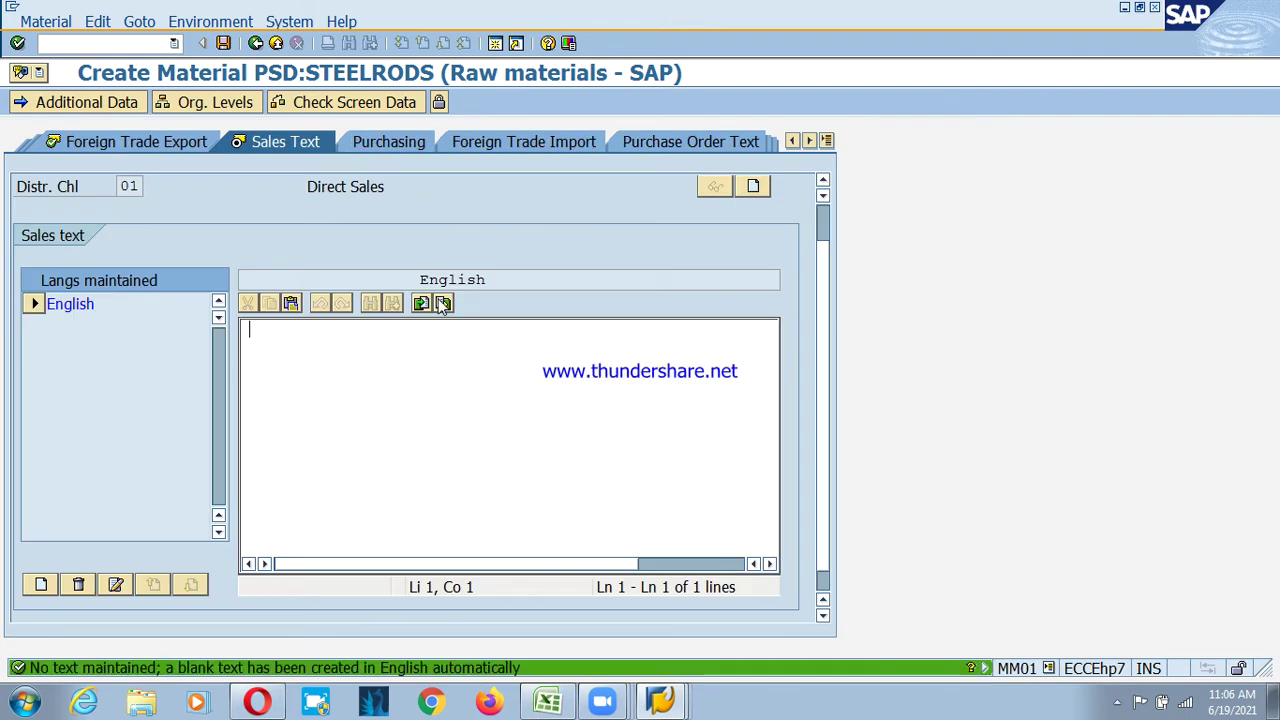
click(822, 225)
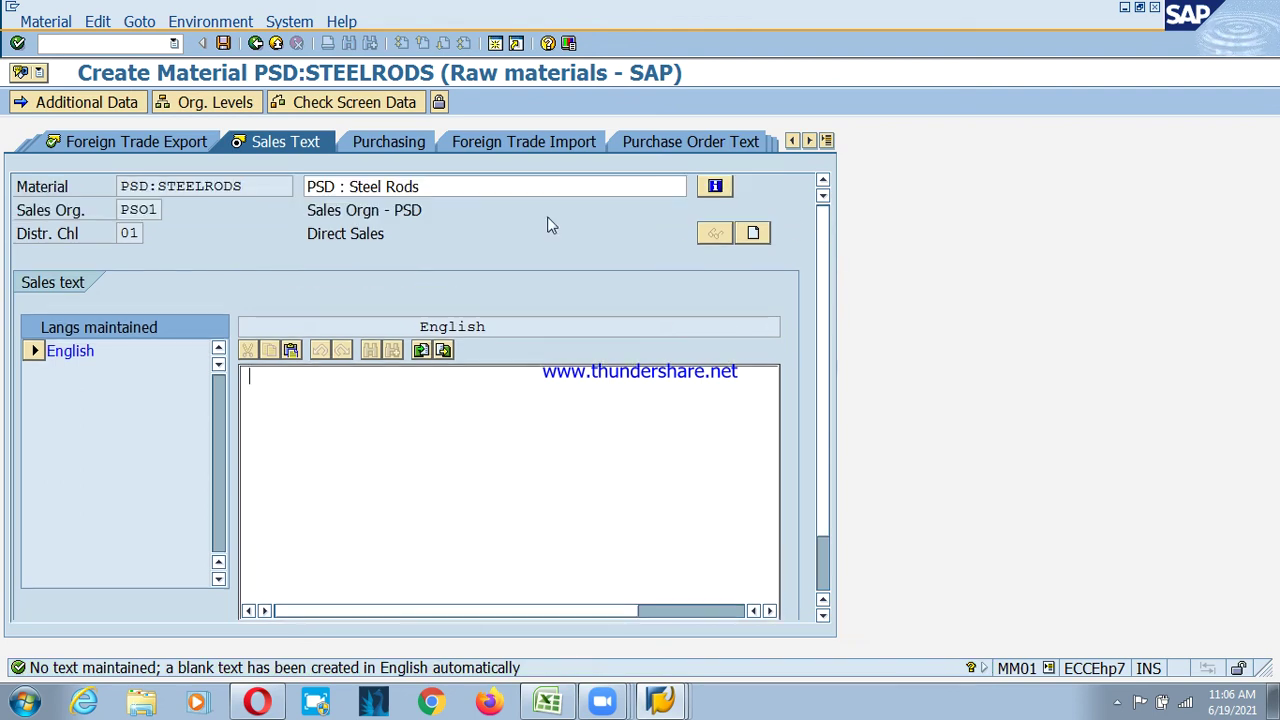
click(461, 188)
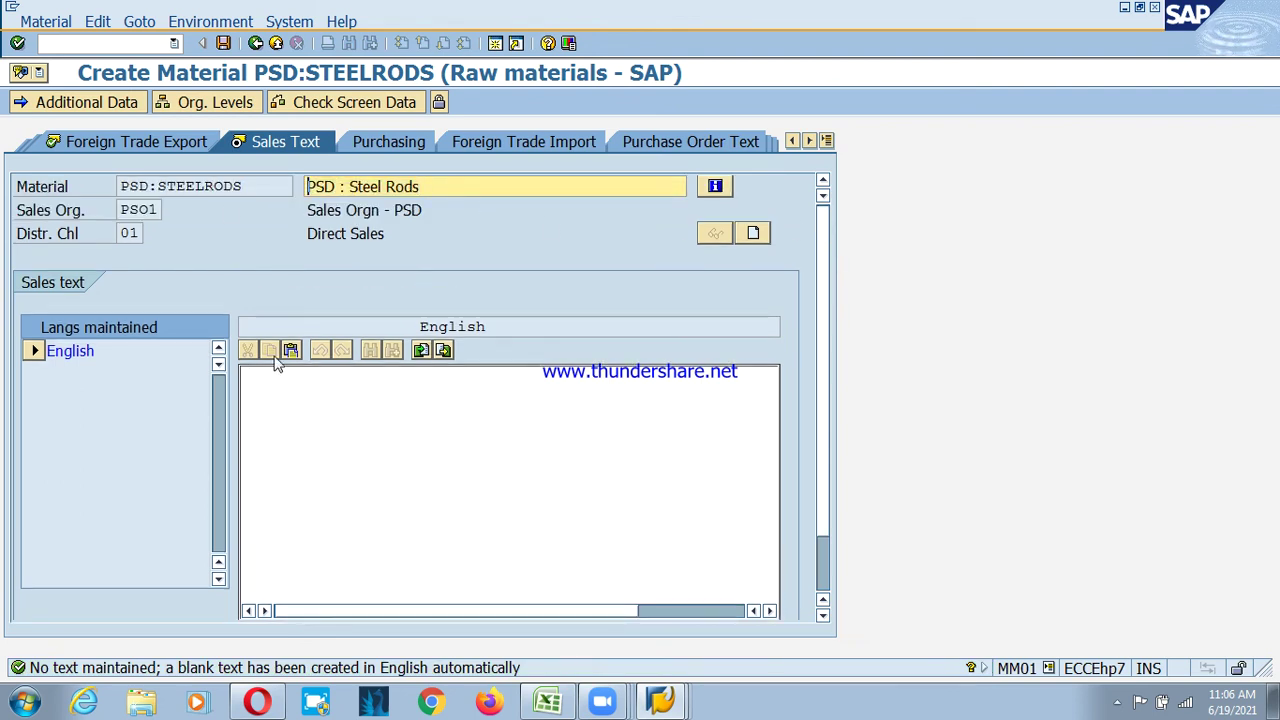
click(305, 403)
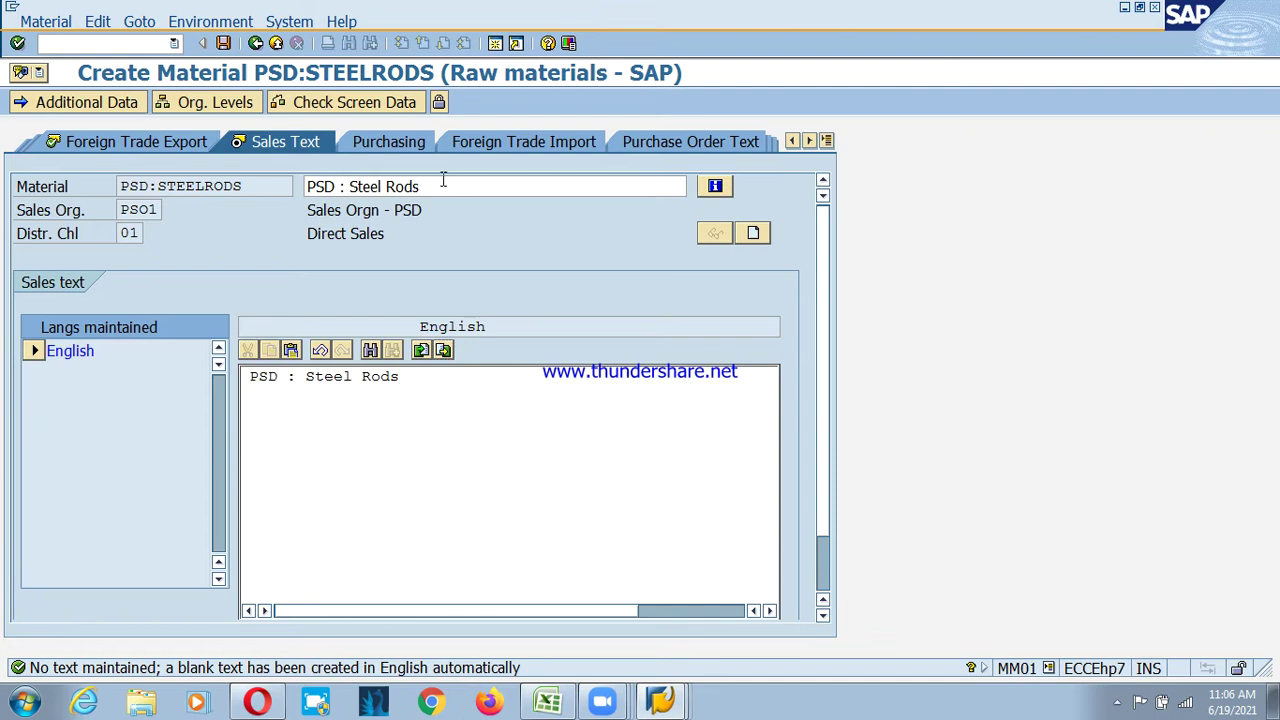
click(223, 43)
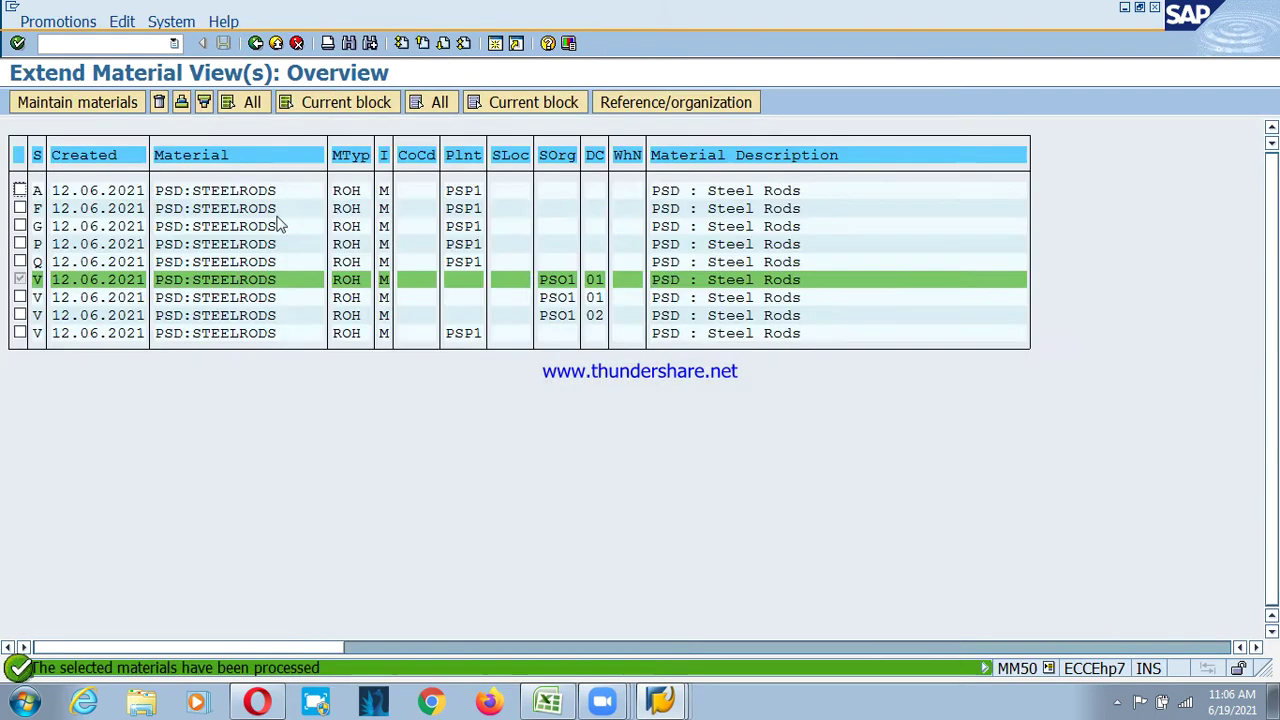
- Open the second sales view listed for PSO1 channel 01 for maintenance and set its plant to PSP1
click(20, 298)
click(57, 104)
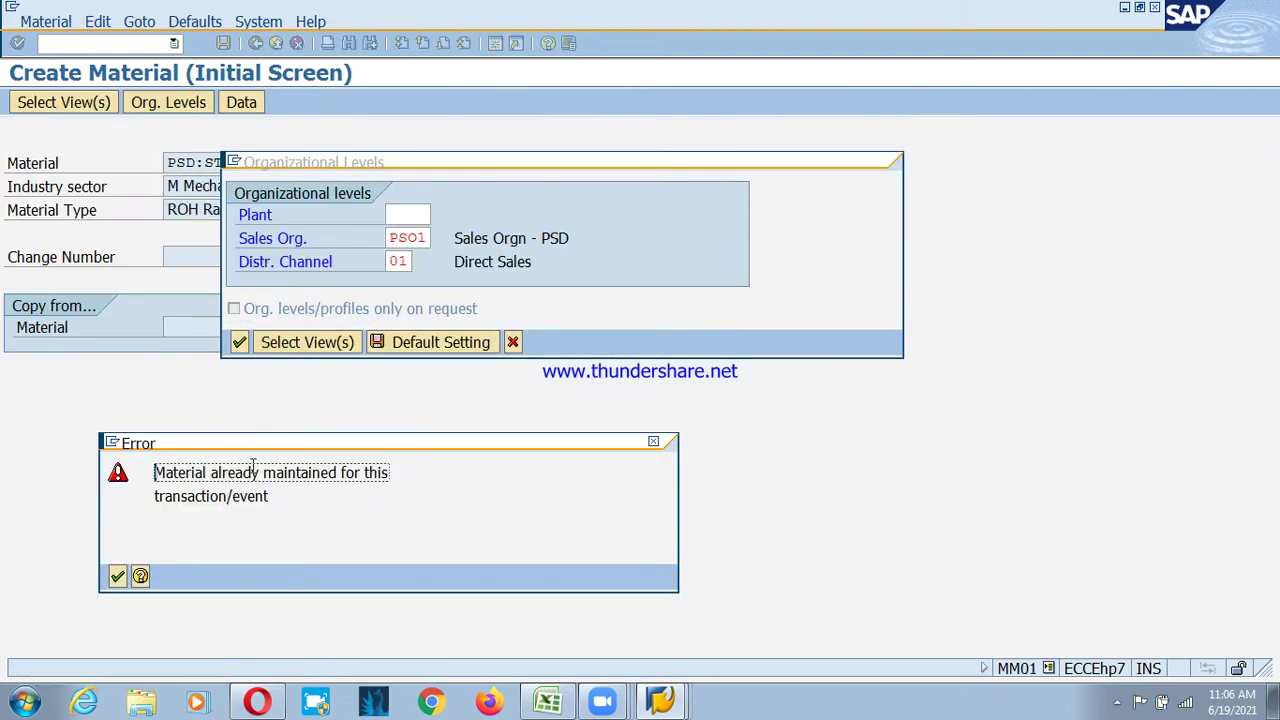
click(117, 576)
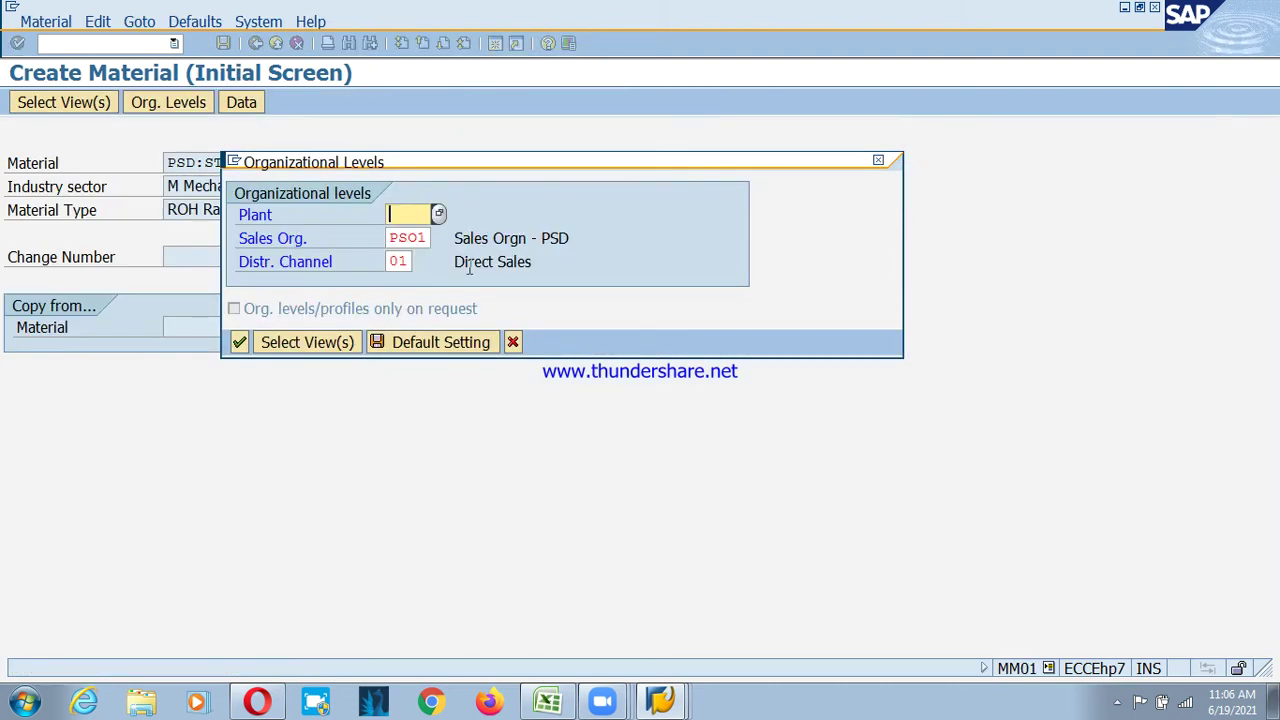
text(ps)
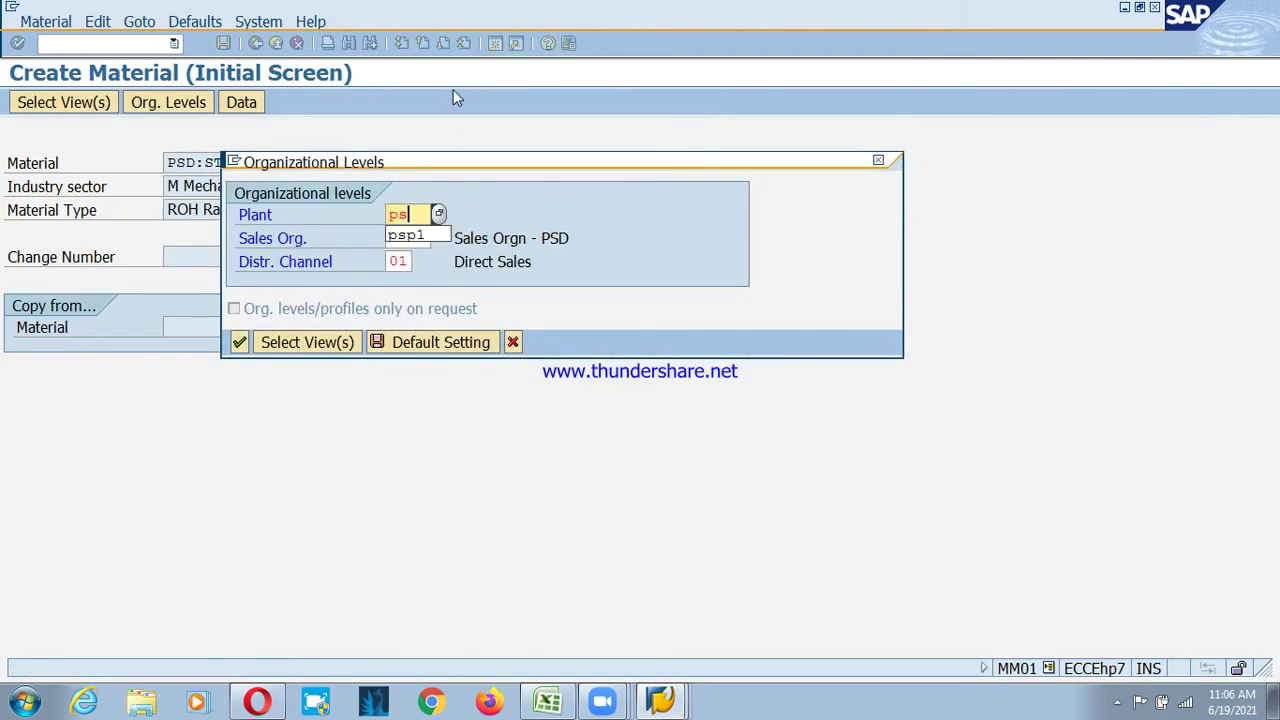
text(p)
key(Down)
key(Return)
key(Return)
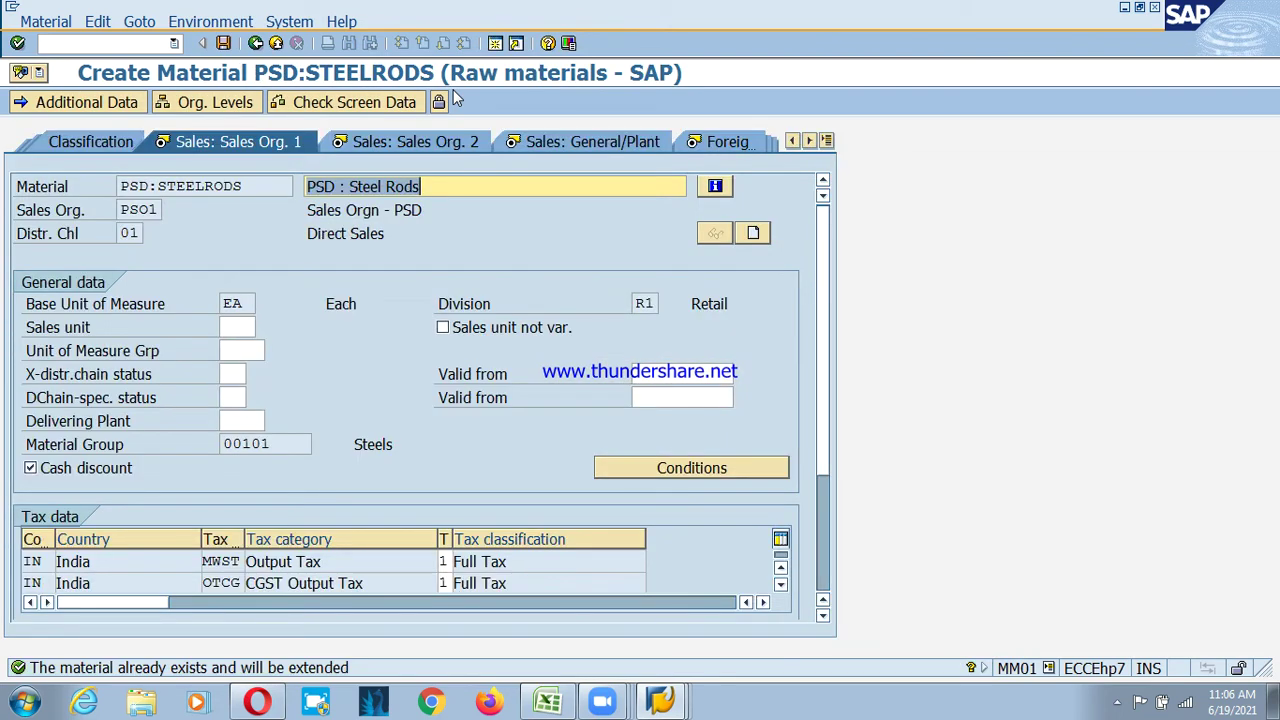
- Set the loading group to 0003 in the Sales: General/Plant view and save the material
key(Return)
key(Return)
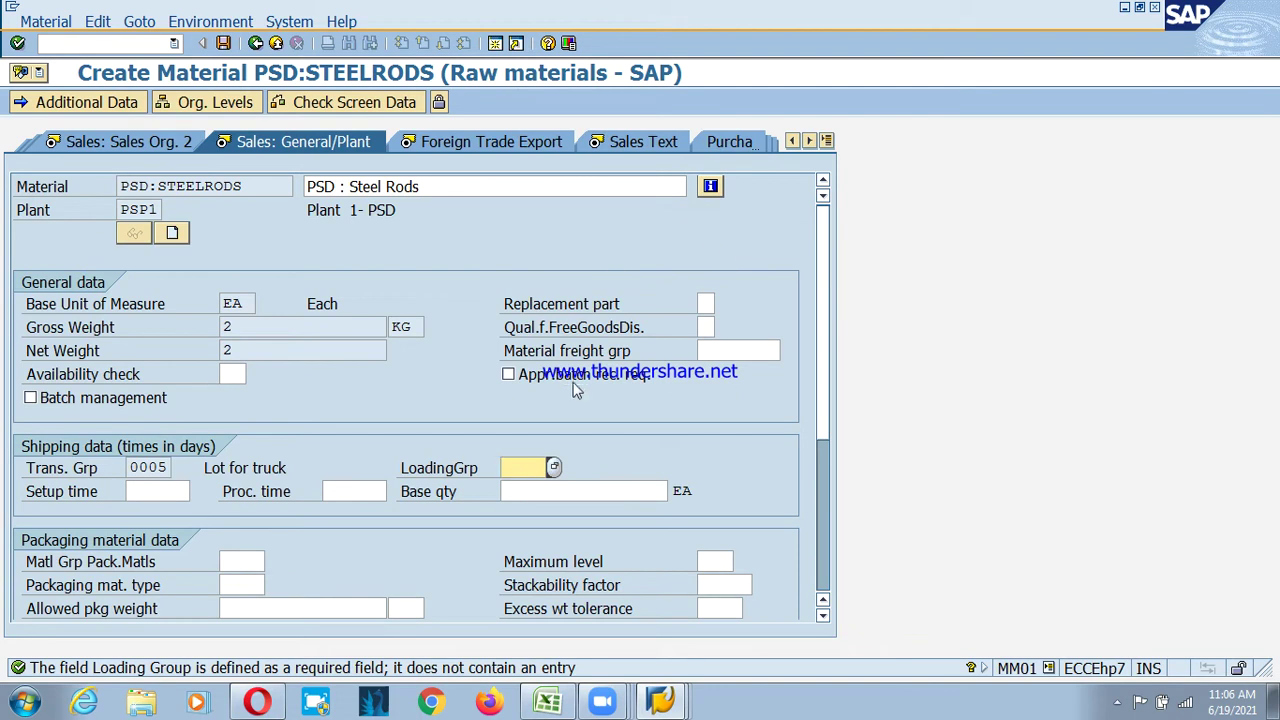
click(522, 467)
click(520, 480)
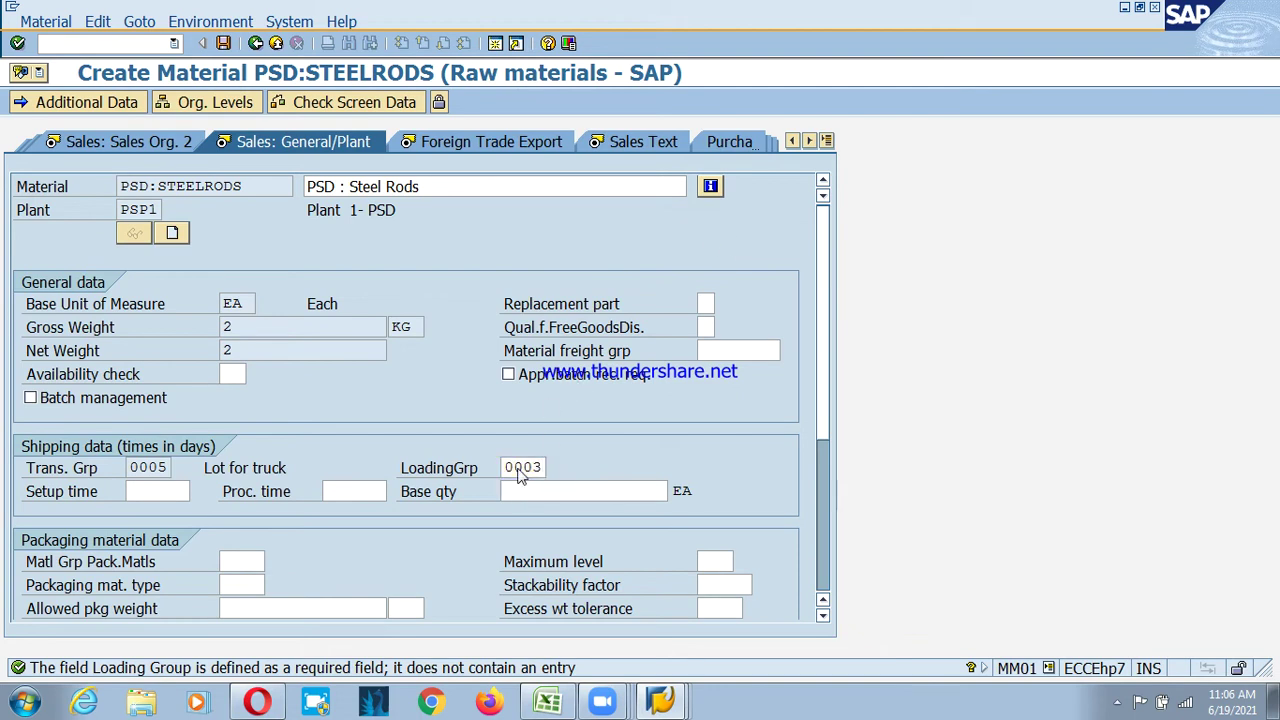
key(Return)
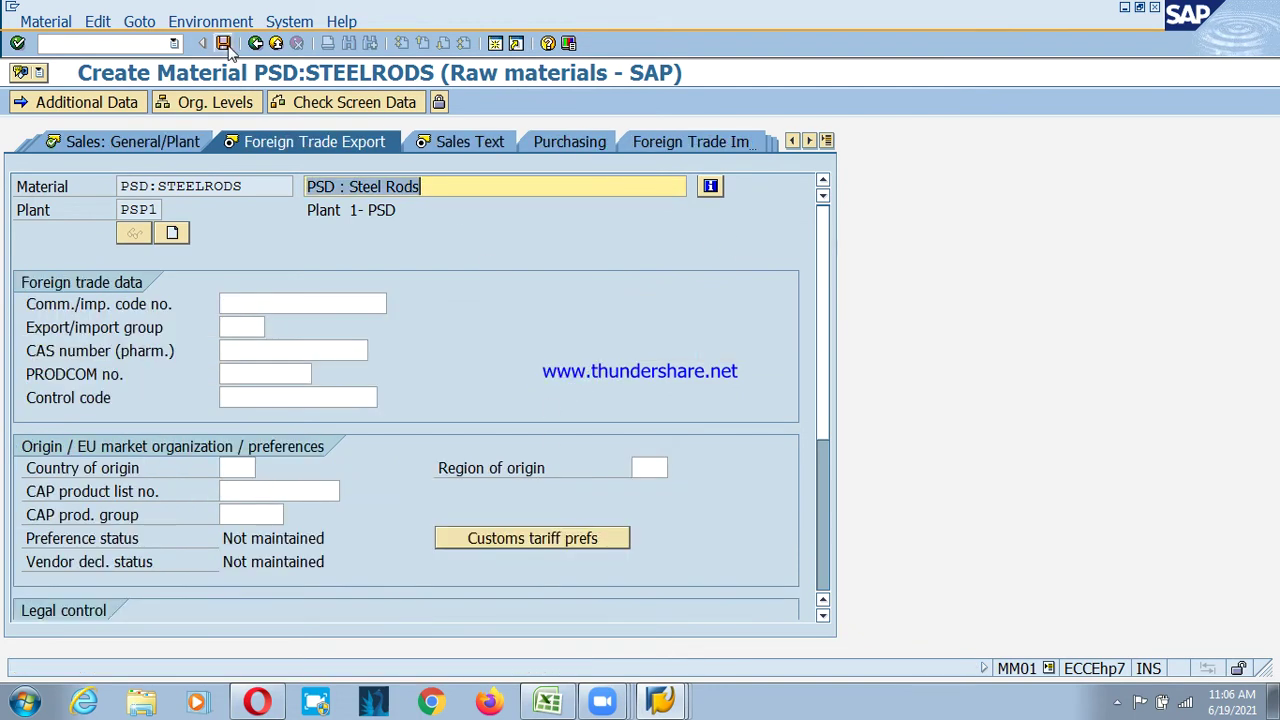
key(Return)
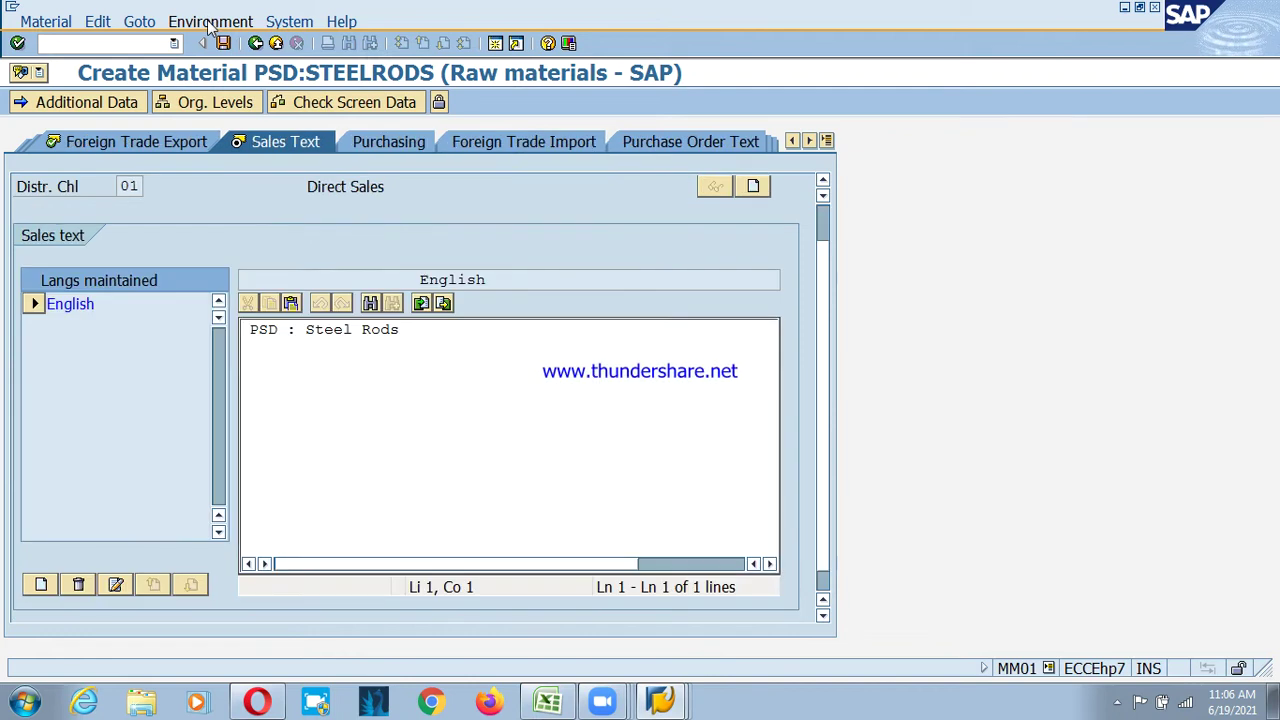
click(223, 43)
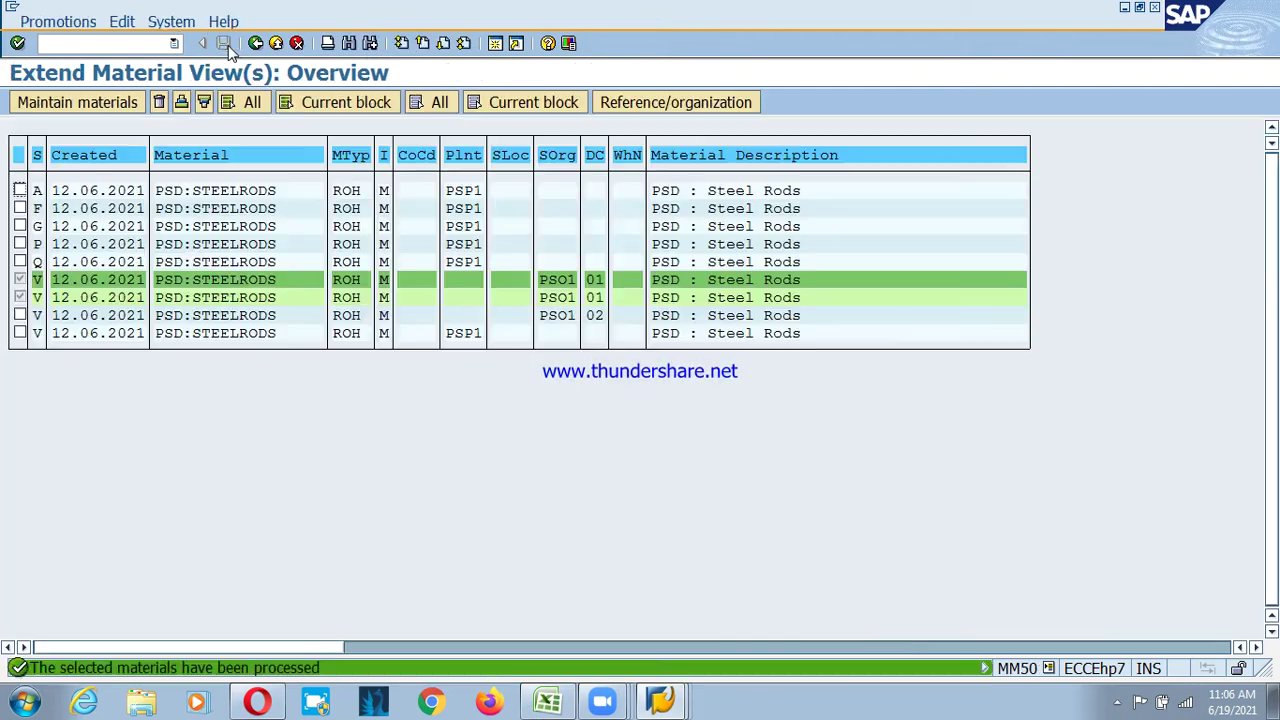
- Open the PSO1 channel 02 sales view for maintenance, set the item category group to NORM and save
click(20, 333)
click(100, 103)
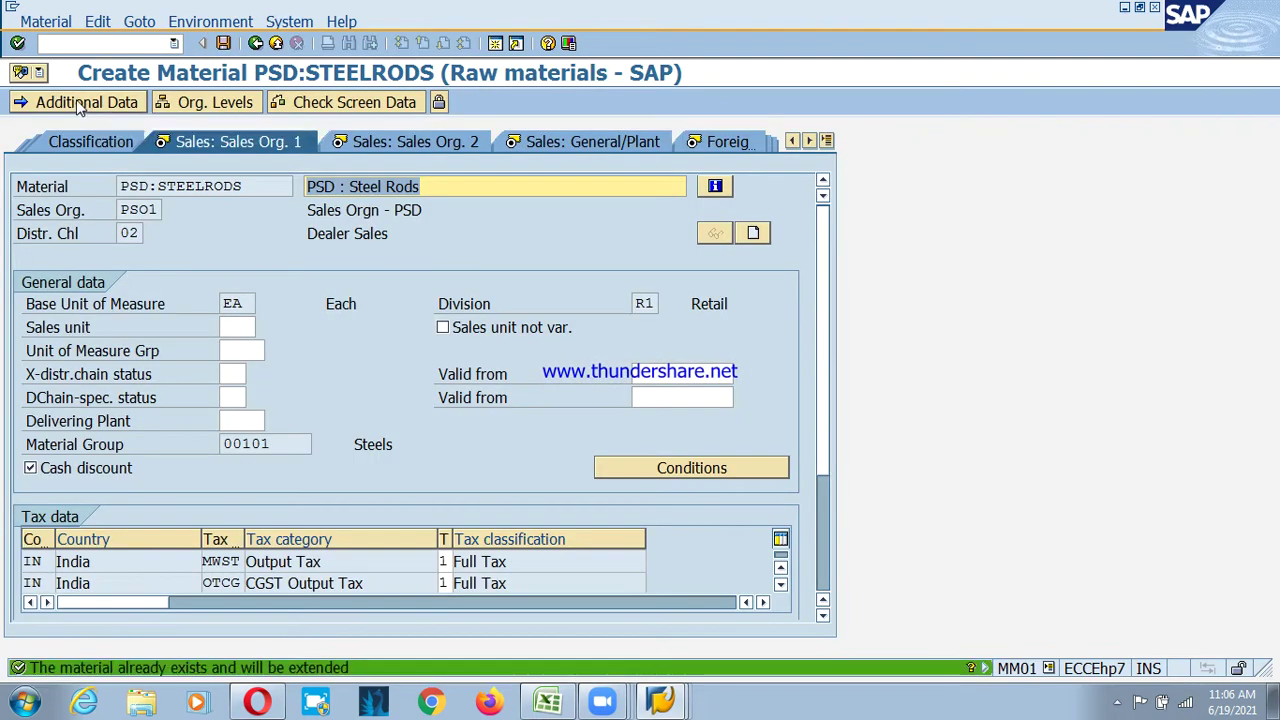
key(Return)
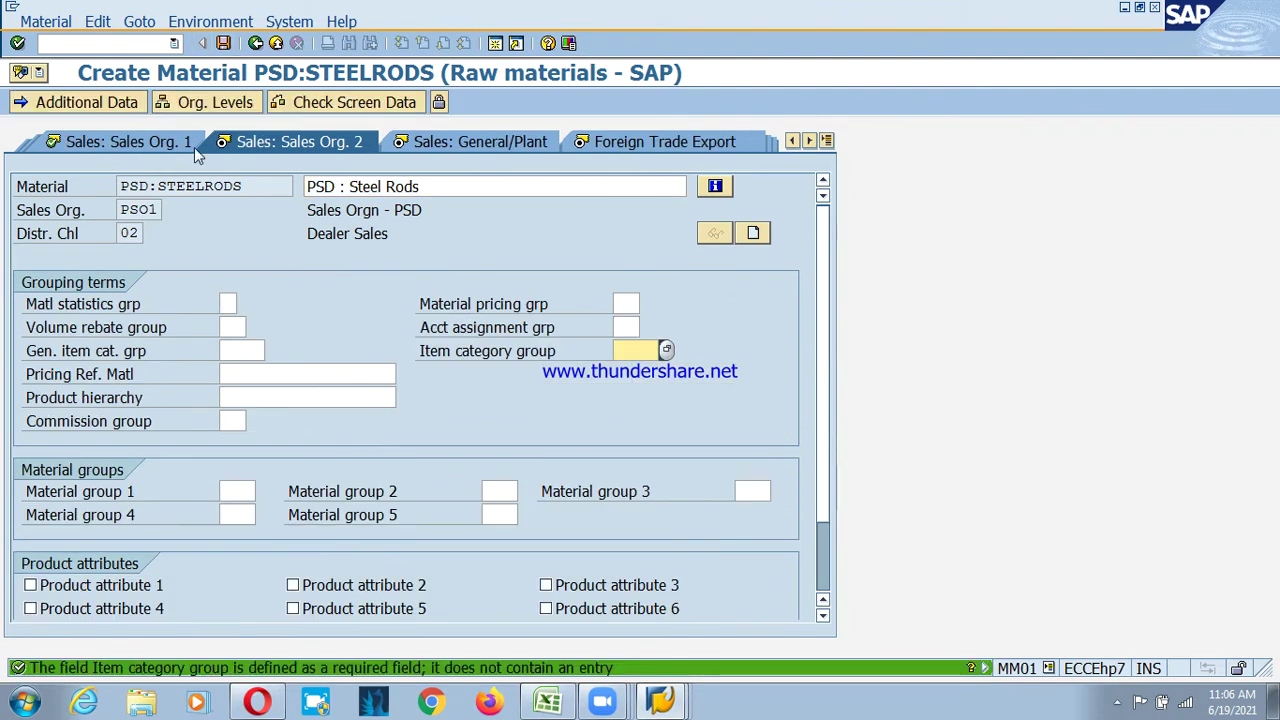
text(NORM)
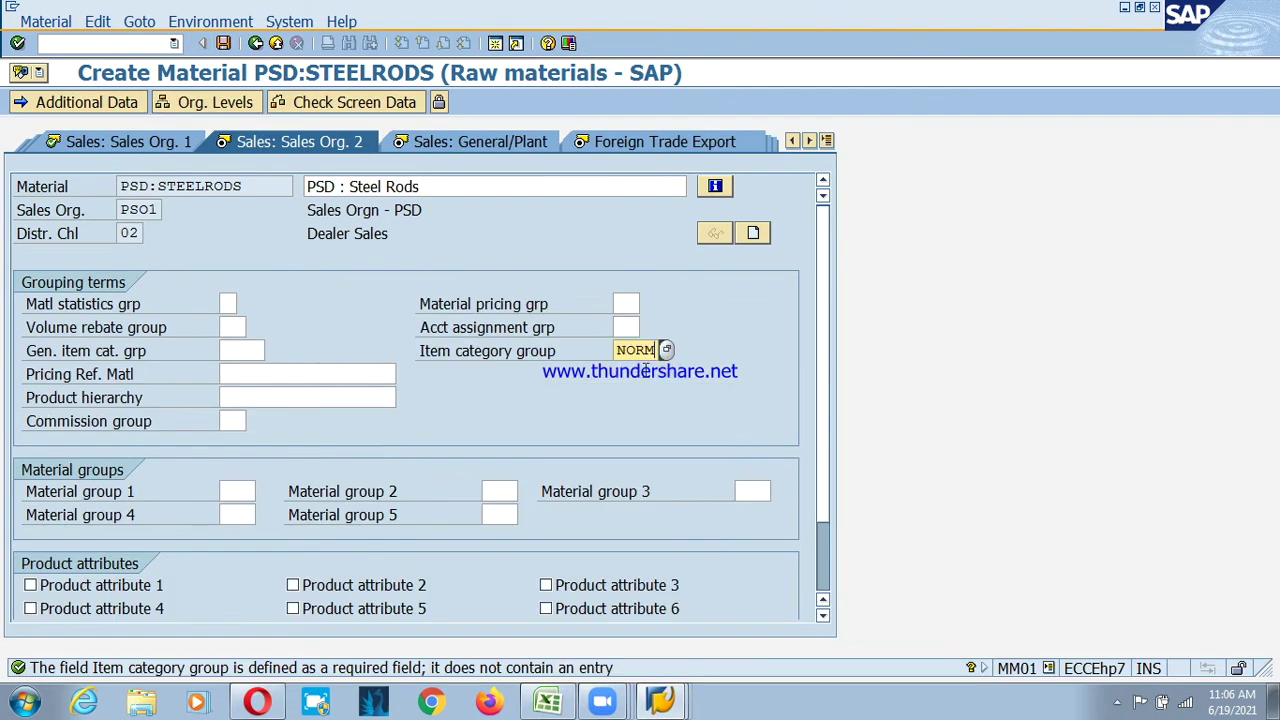
click(223, 43)
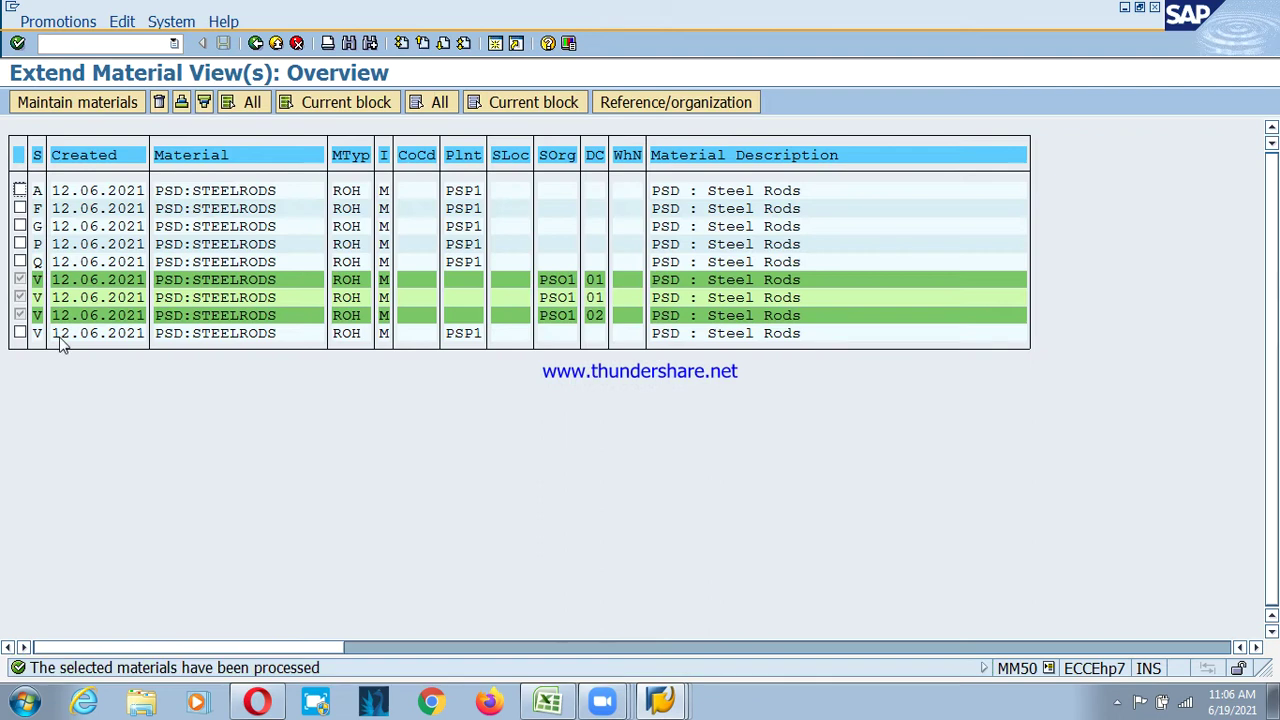
- Try to open the remaining sales view for plant PSP1 for maintenance
click(20, 333)
click(77, 102)
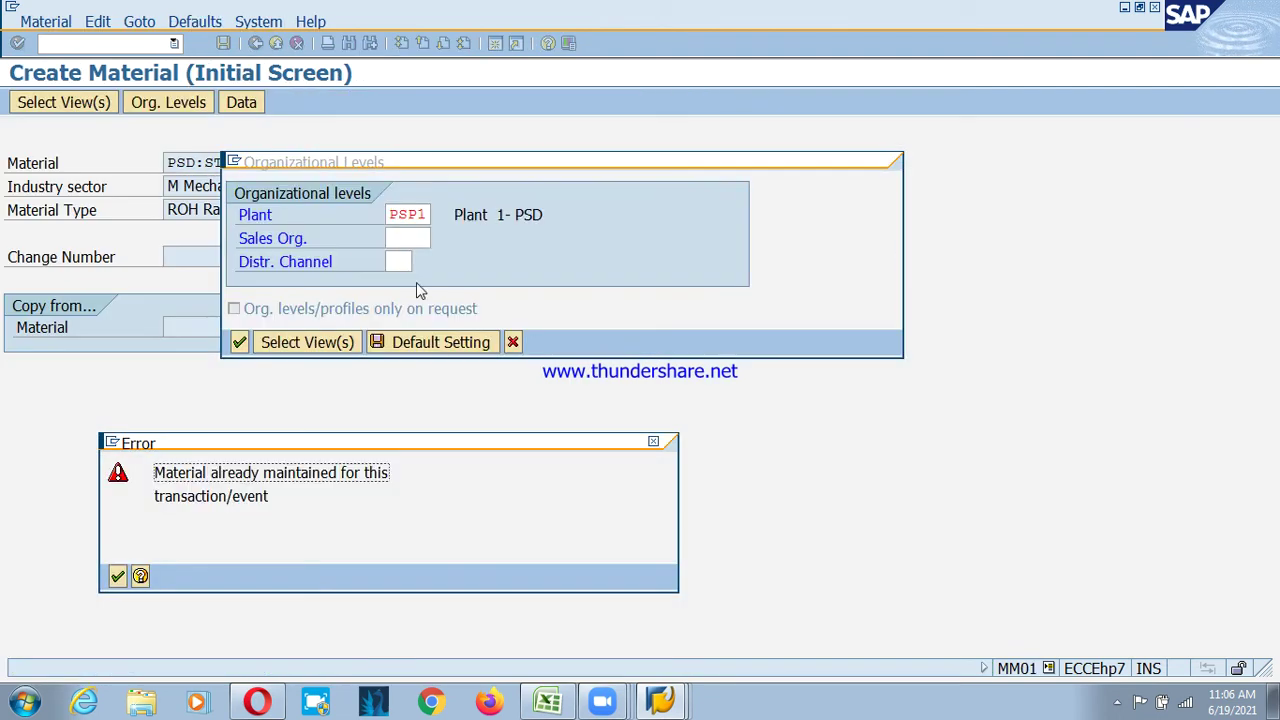
click(117, 576)
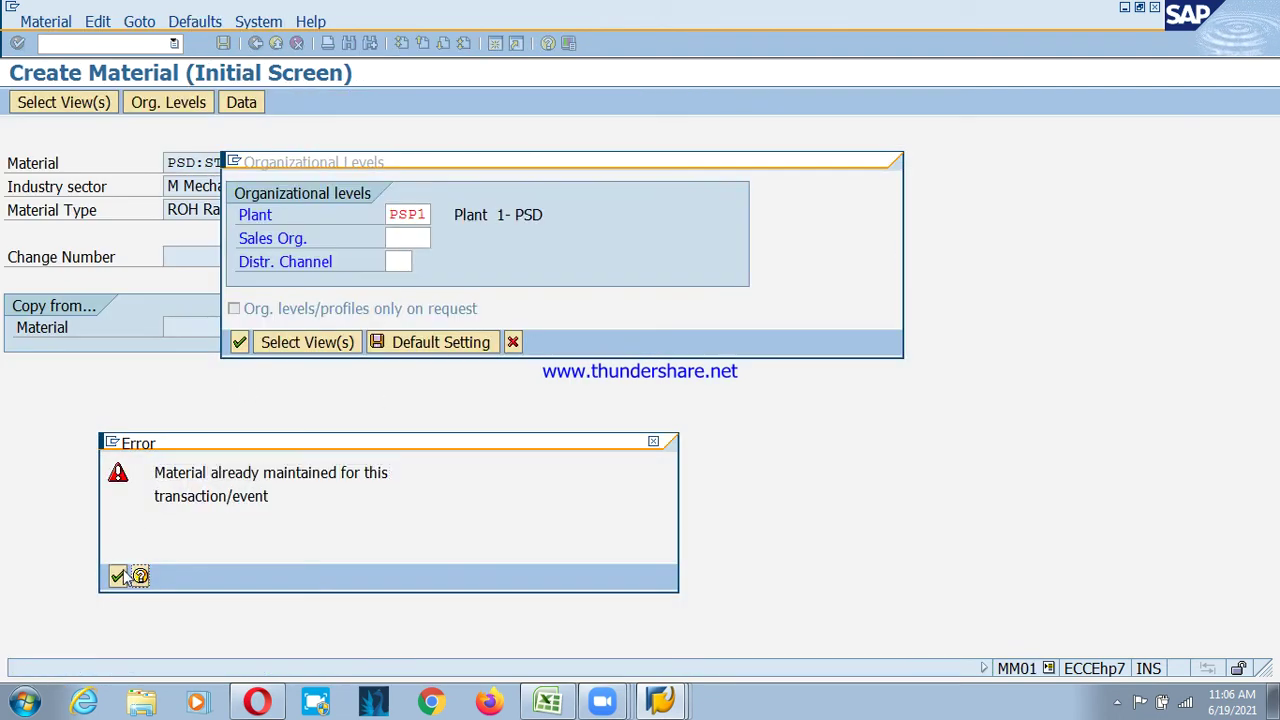
click(405, 238)
text(APSO)
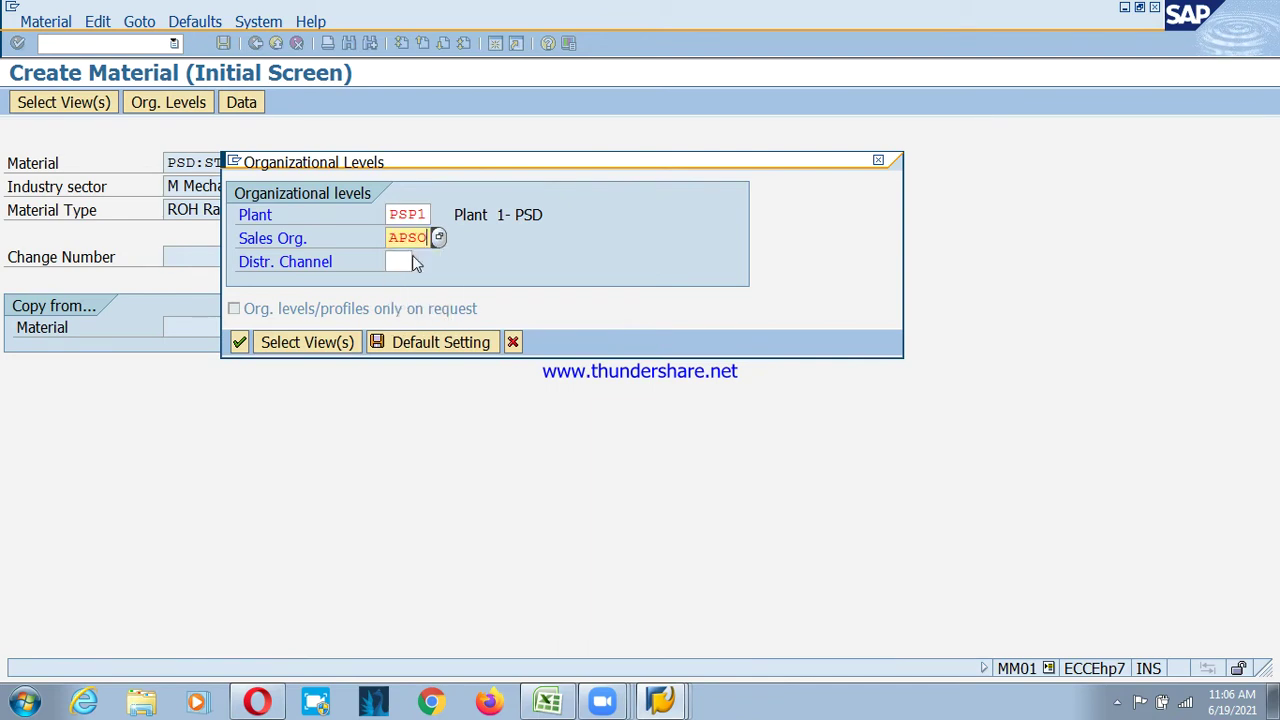
key(BackSpace)
key(BackSpace)
key(BackSpace)
key(BackSpace)
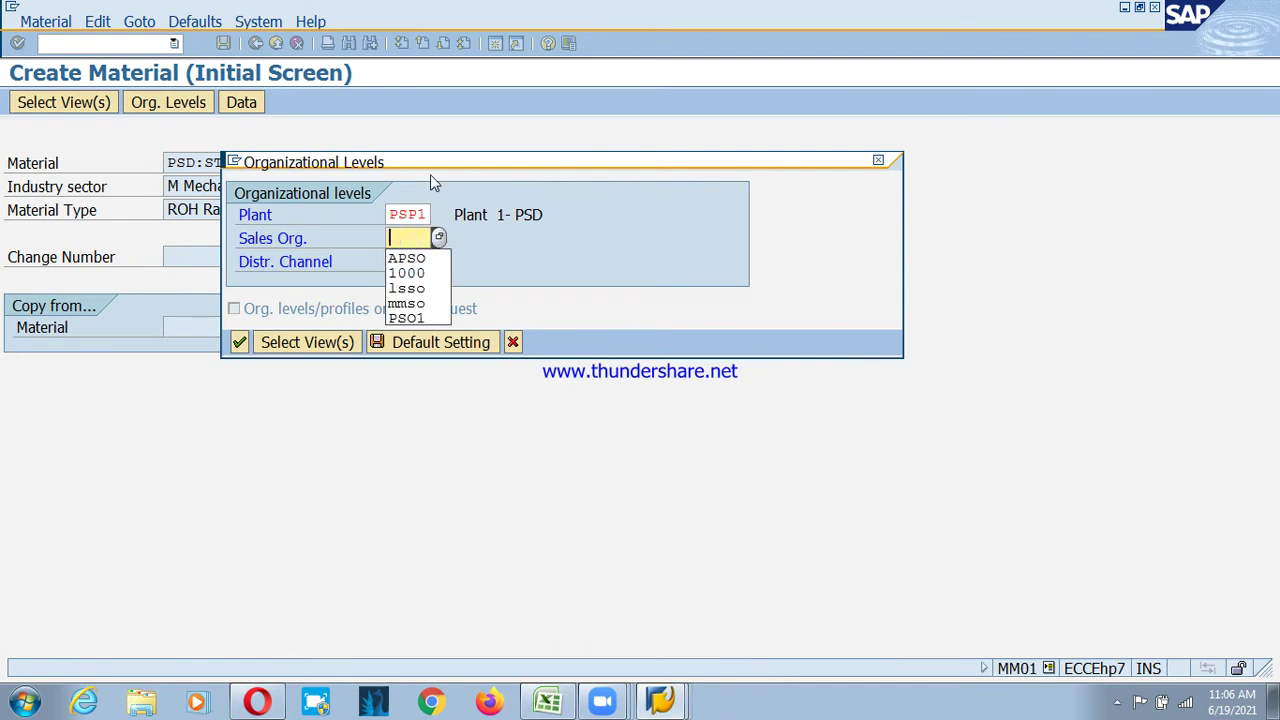
- Try to maintain the view with sales organization PSO1 and distribution channel 01, and cancel the organizational levels
key(Down)
key(Down)
key(Down)
key(Down)
key(Down)
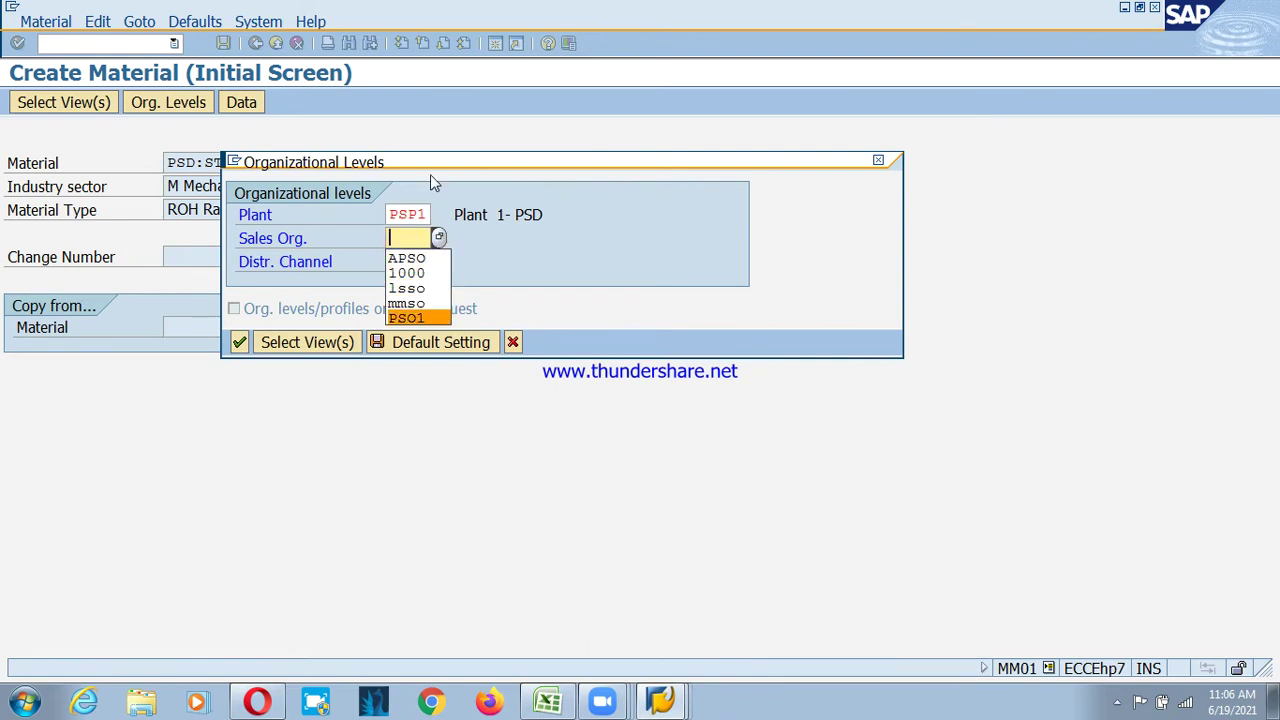
key(Return)
key(Tab)
key(Down)
key(Return)
key(Return)
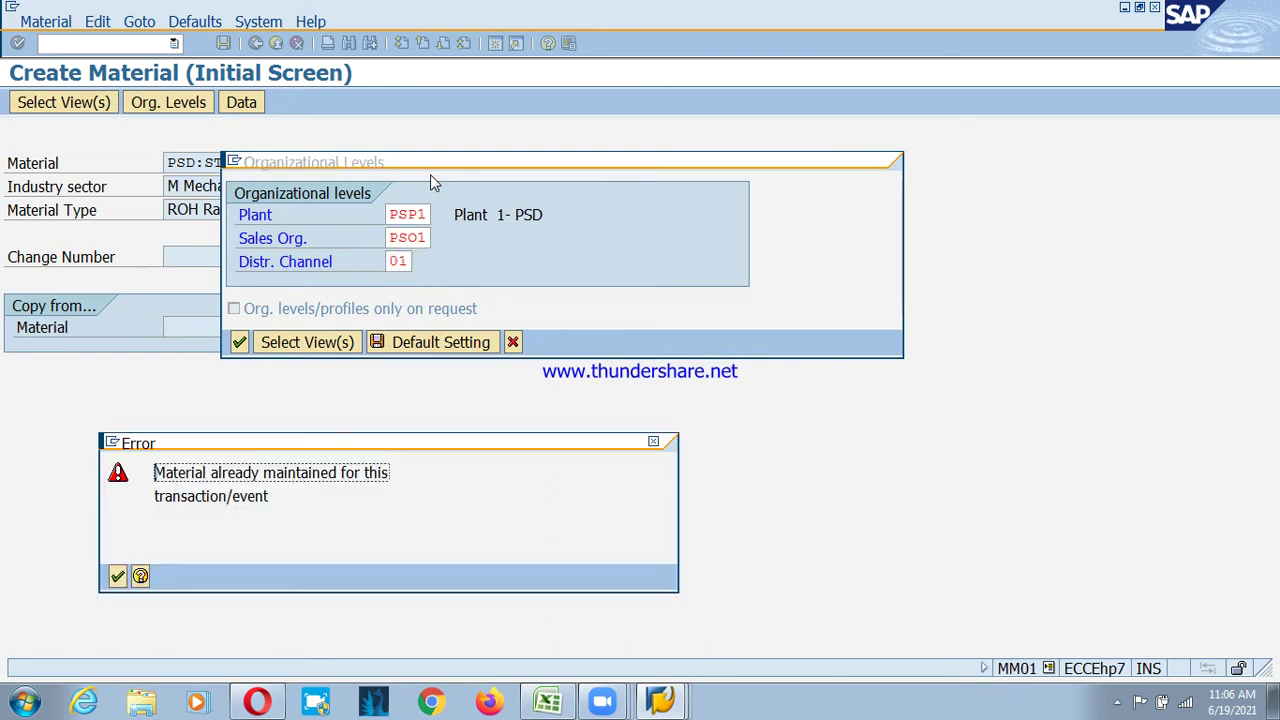
click(117, 576)
click(240, 343)
click(117, 577)
click(512, 343)
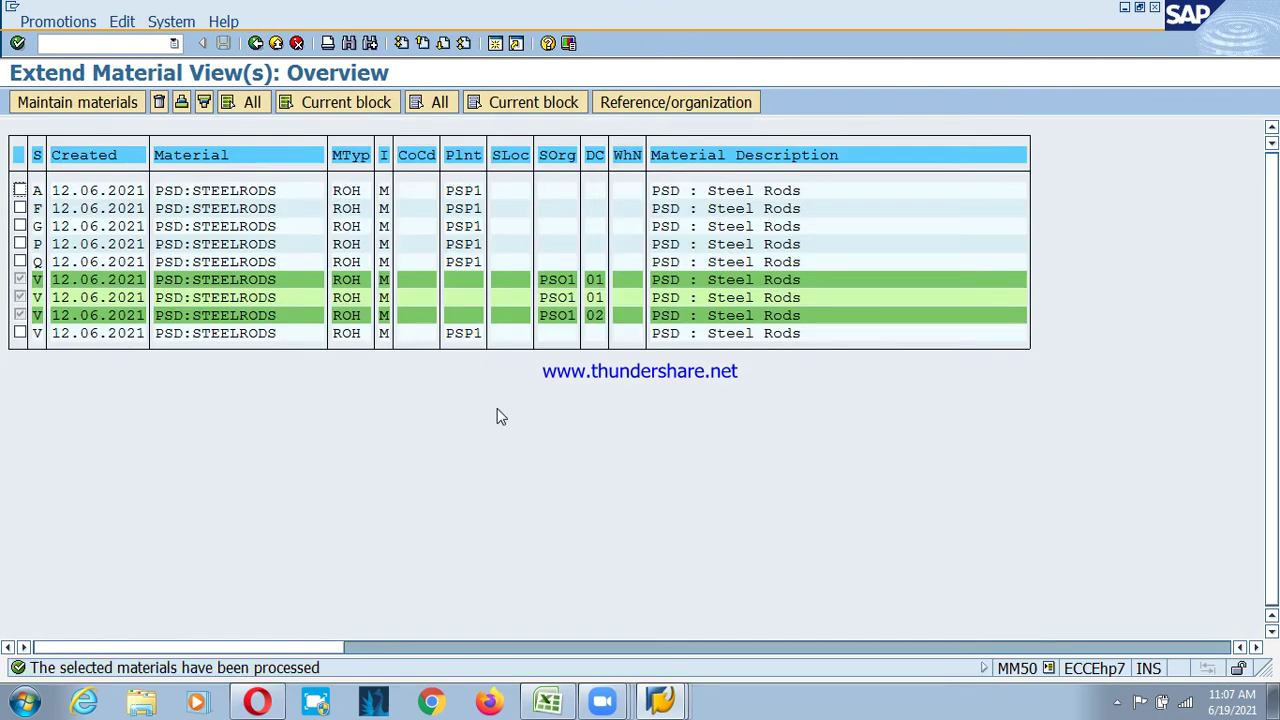
- Try to maintain the remaining PSP1 sales view again, cancel the organizational levels and leave the material extension
click(20, 332)
click(75, 102)
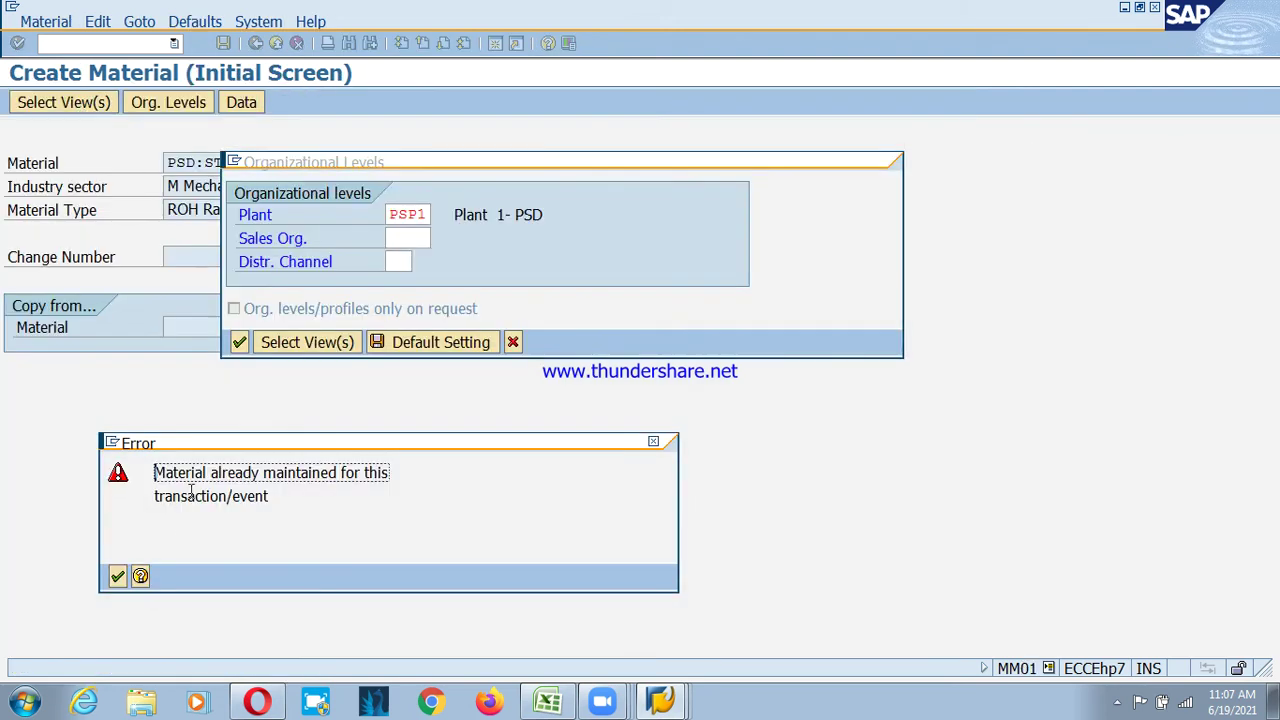
click(118, 576)
click(512, 343)
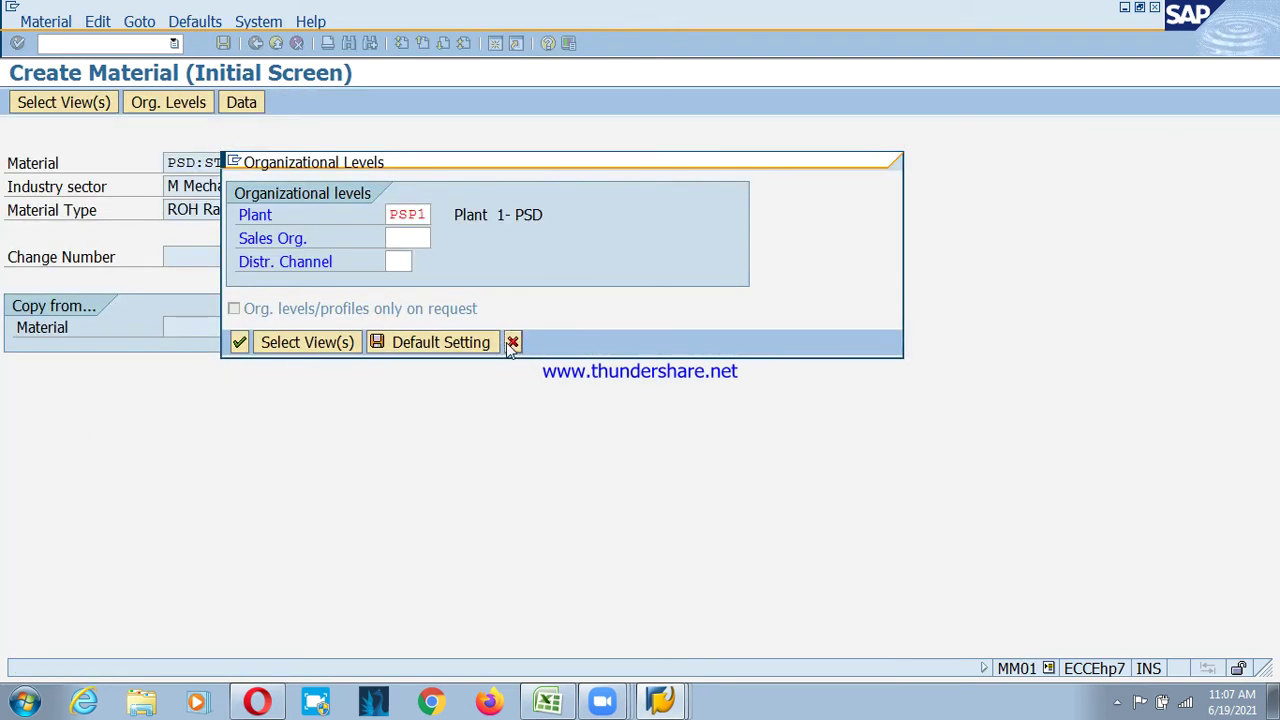
key(F3)
key(F3)
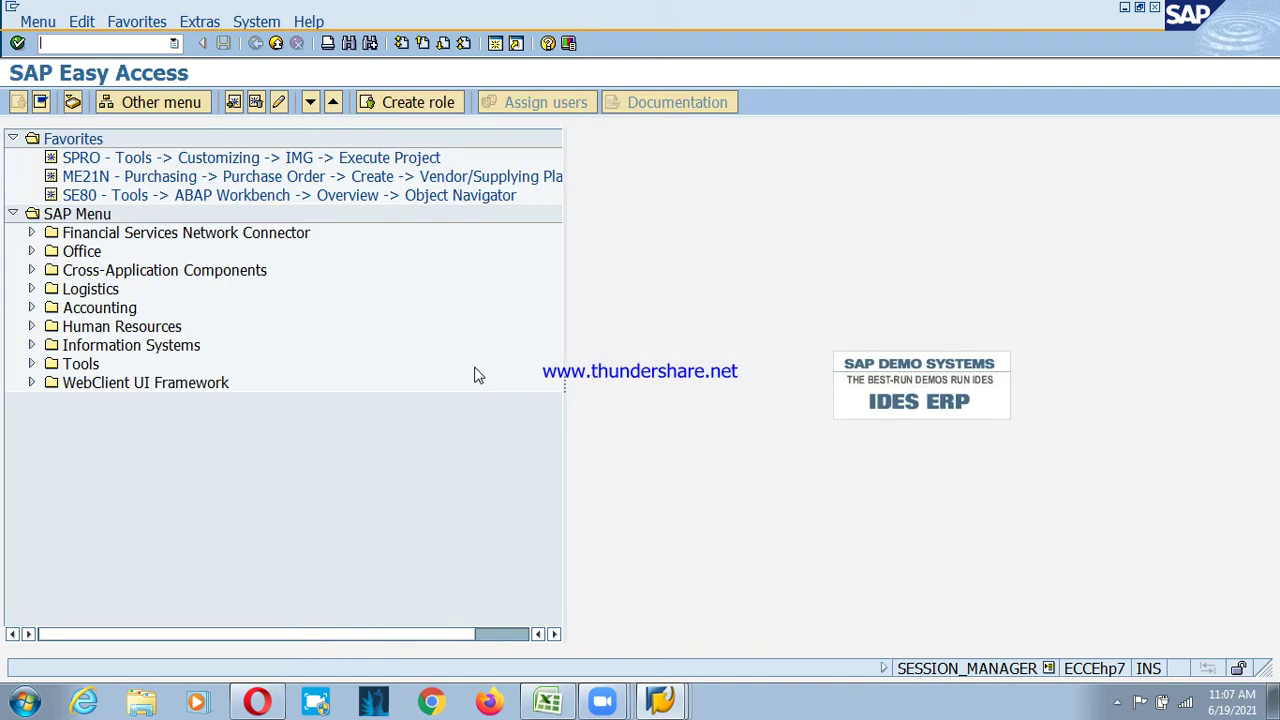
- Switch to the open standard order, recheck its PSD:STEELRODS item and exit the order without saving
click(665, 702)
click(625, 594)
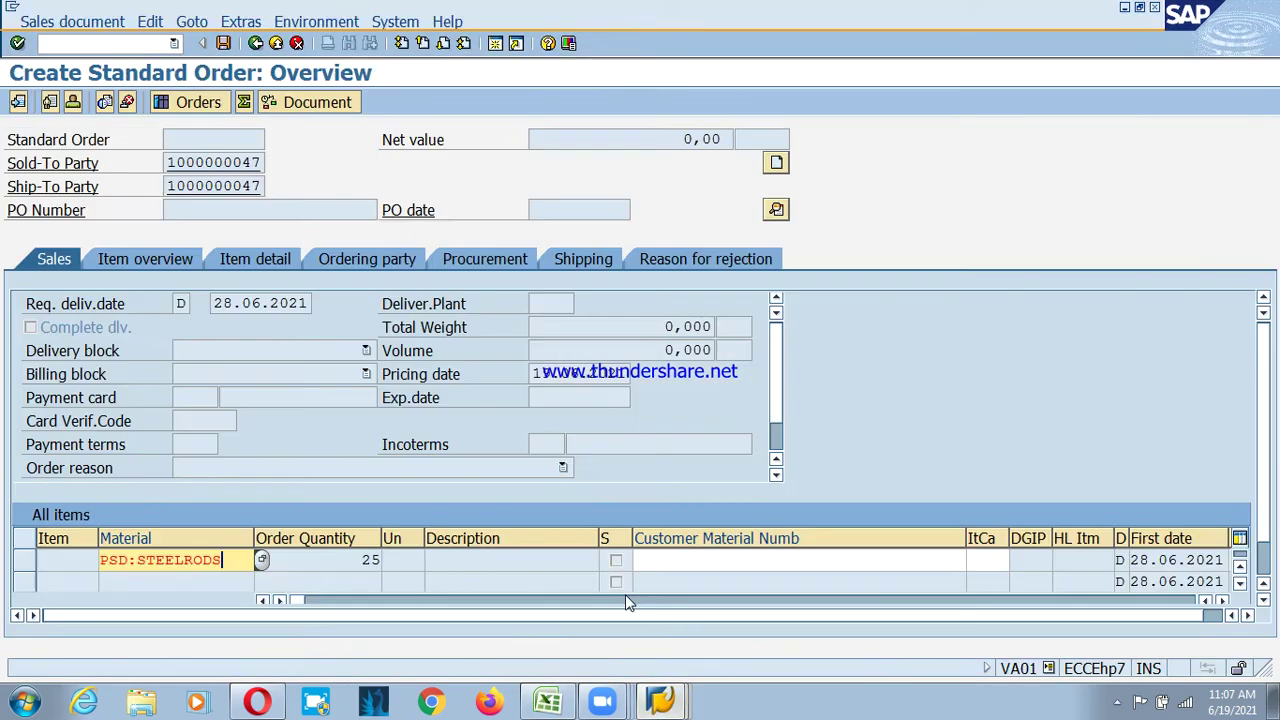
key(Return)
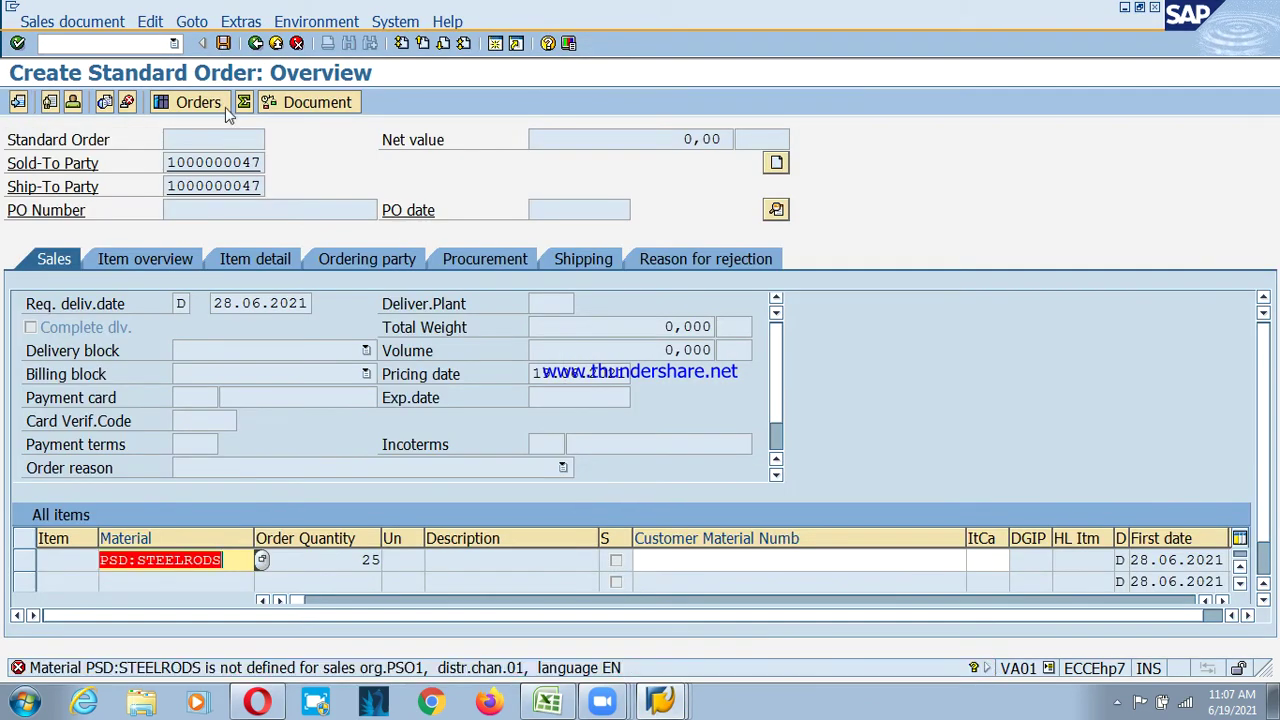
click(276, 45)
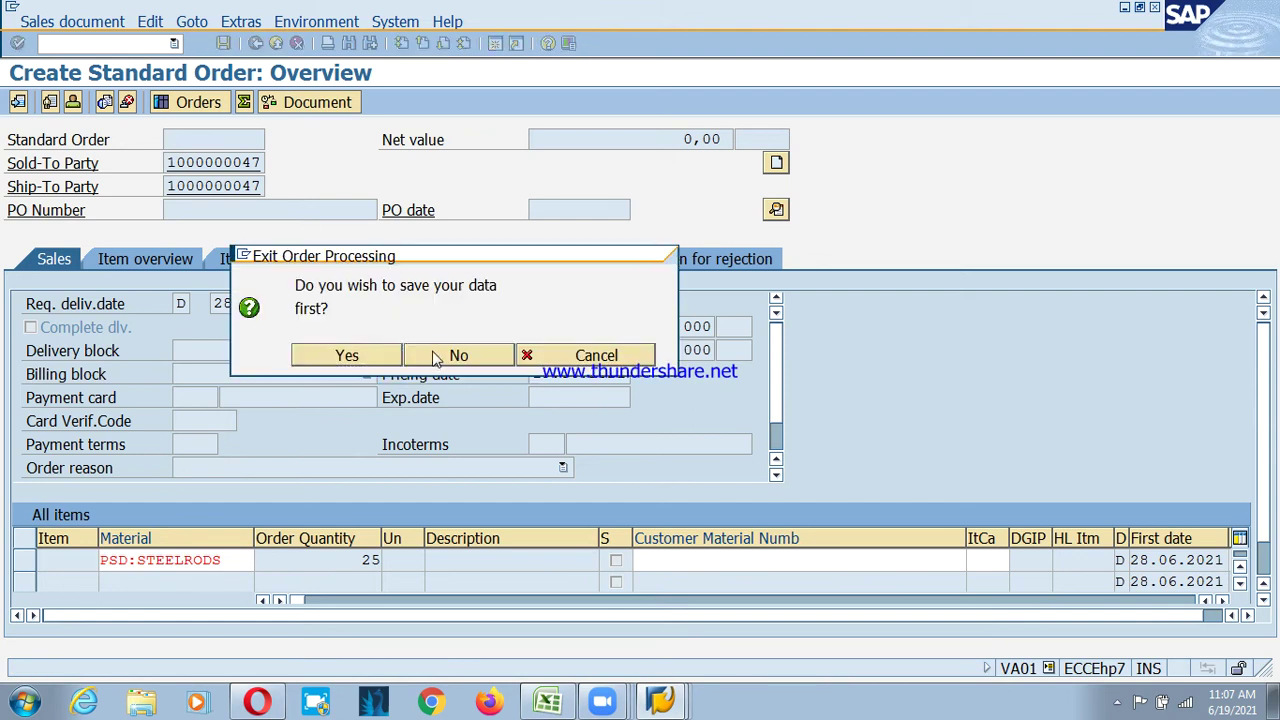
click(443, 354)
- Start a new standard order of type OR for sales organization PSO1 and distribution channel 01
double_click(167, 477)
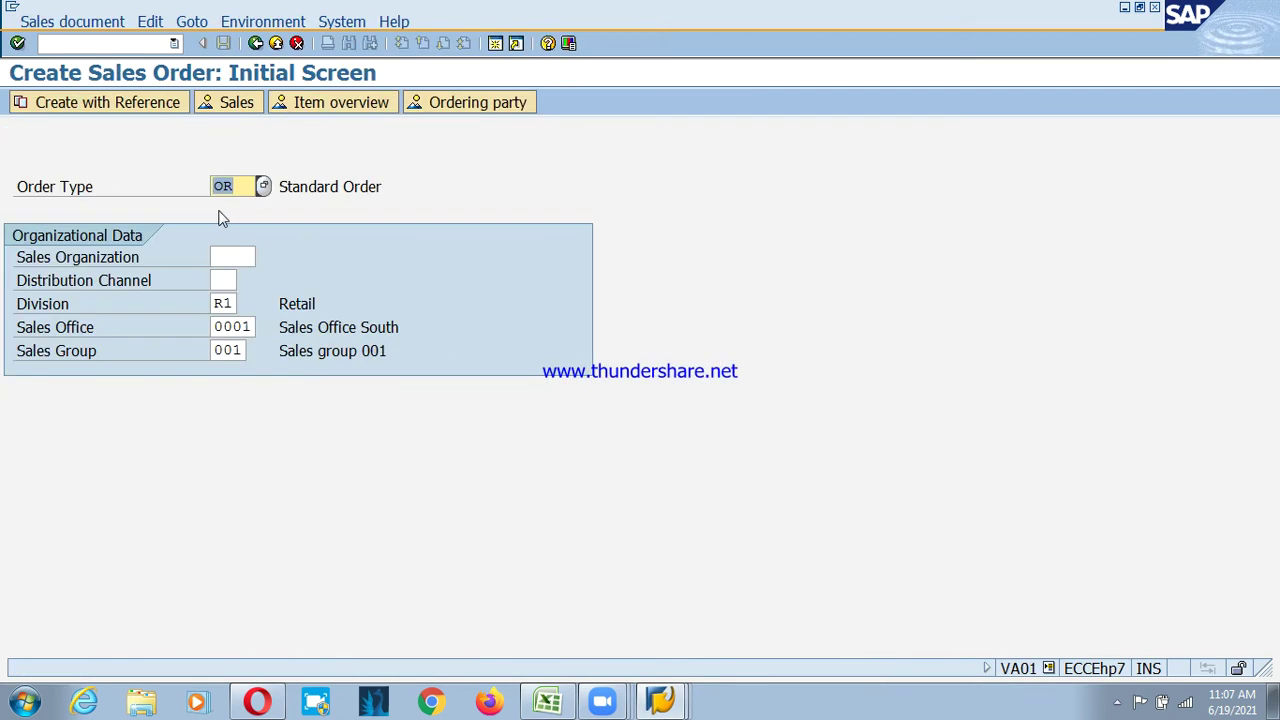
click(229, 257)
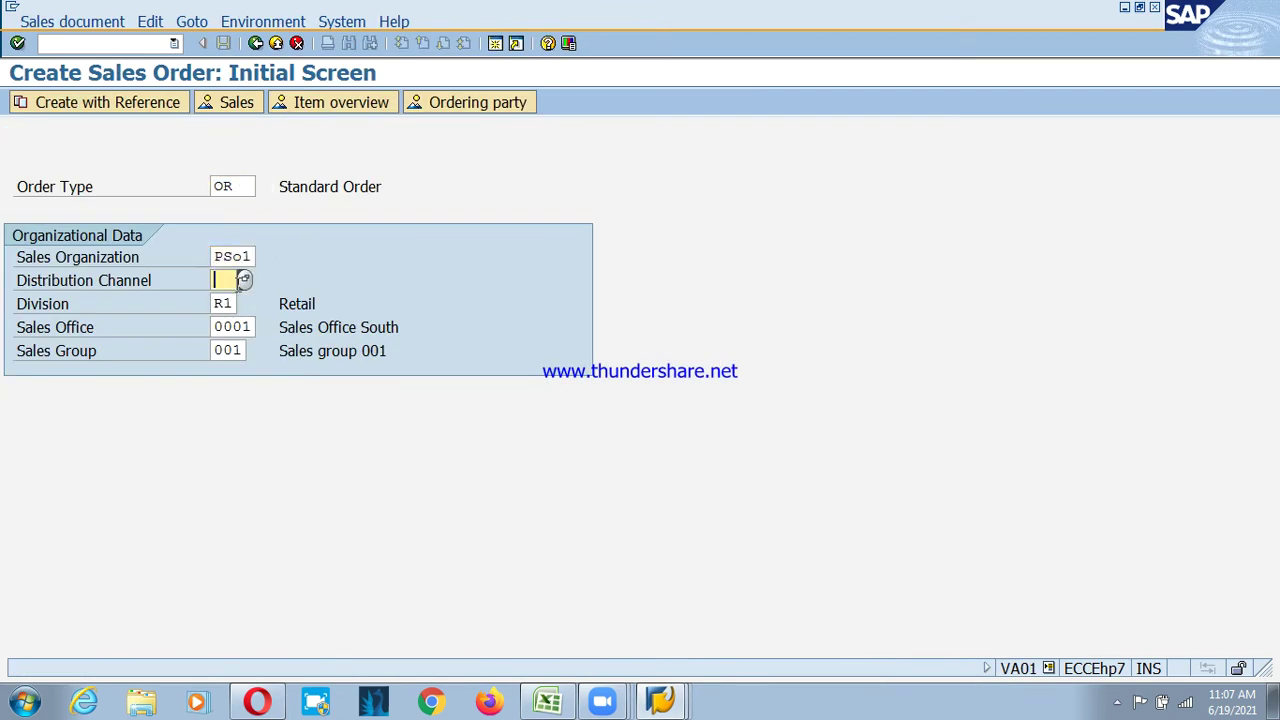
click(222, 297)
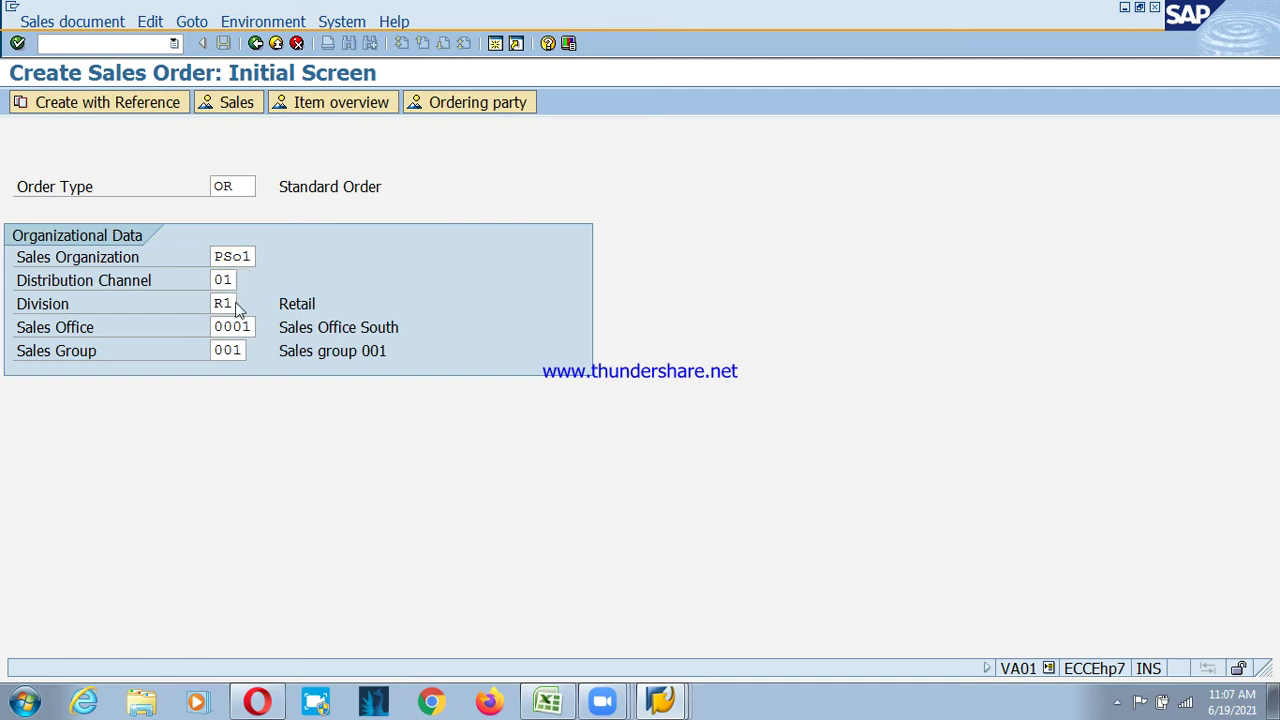
key(Return)
- Enter the customer's number as sold-to party and add an item for material PSD:STEELRODS with order quantity 25
click(215, 163)
click(215, 178)
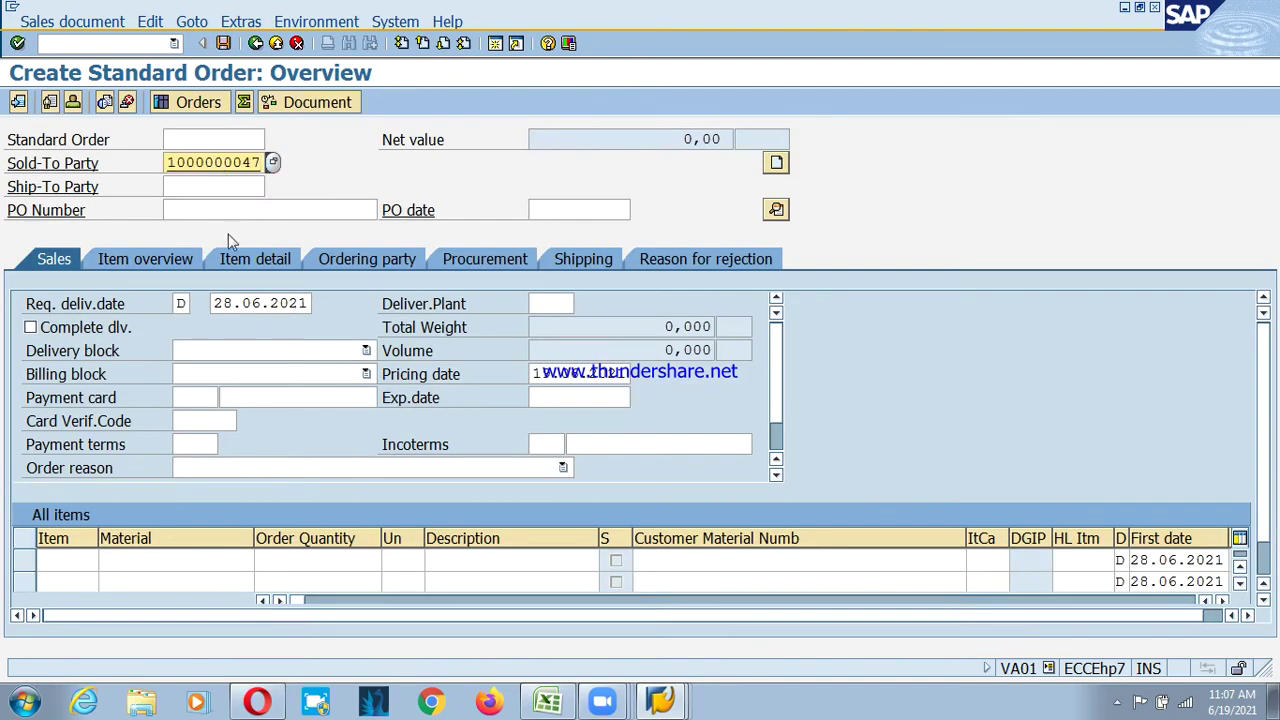
click(226, 565)
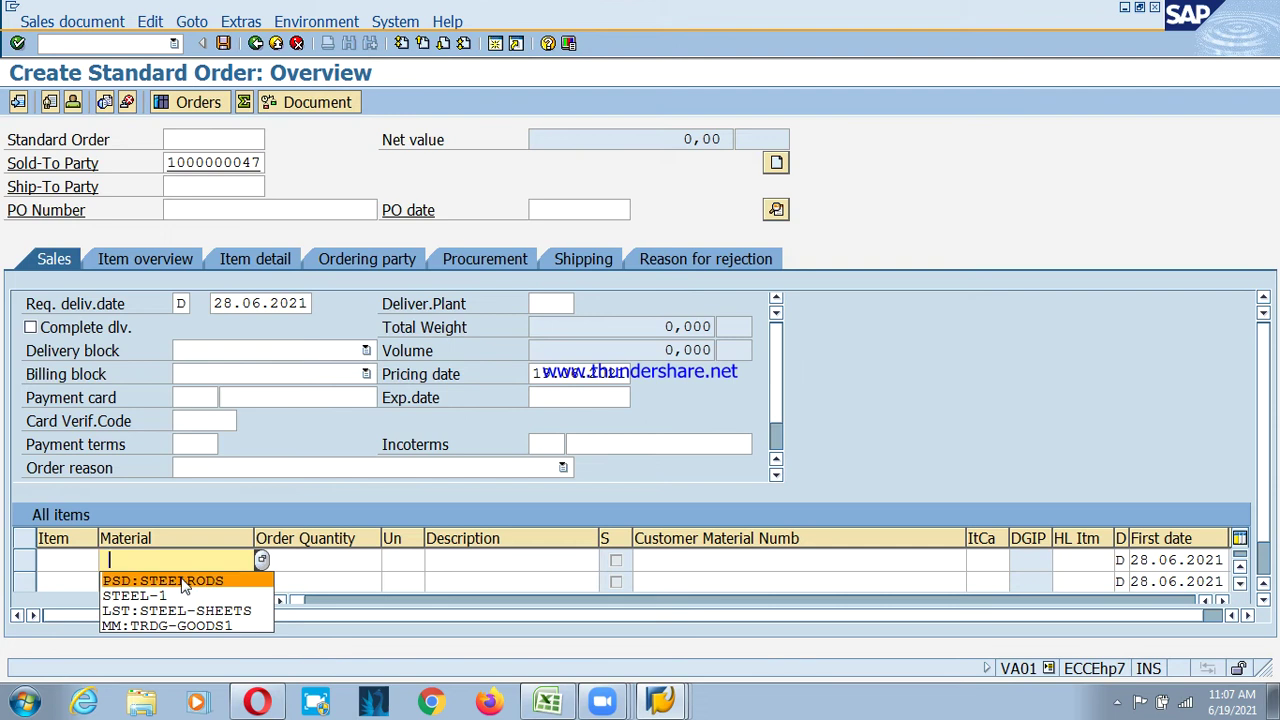
click(180, 580)
key(Tab)
text(25)
- Set the plant of the PSD:STEELRODS order item to PSP1
key(Tab)
key(Tab)
key(Tab)
key(Tab)
key(Tab)
key(Tab)
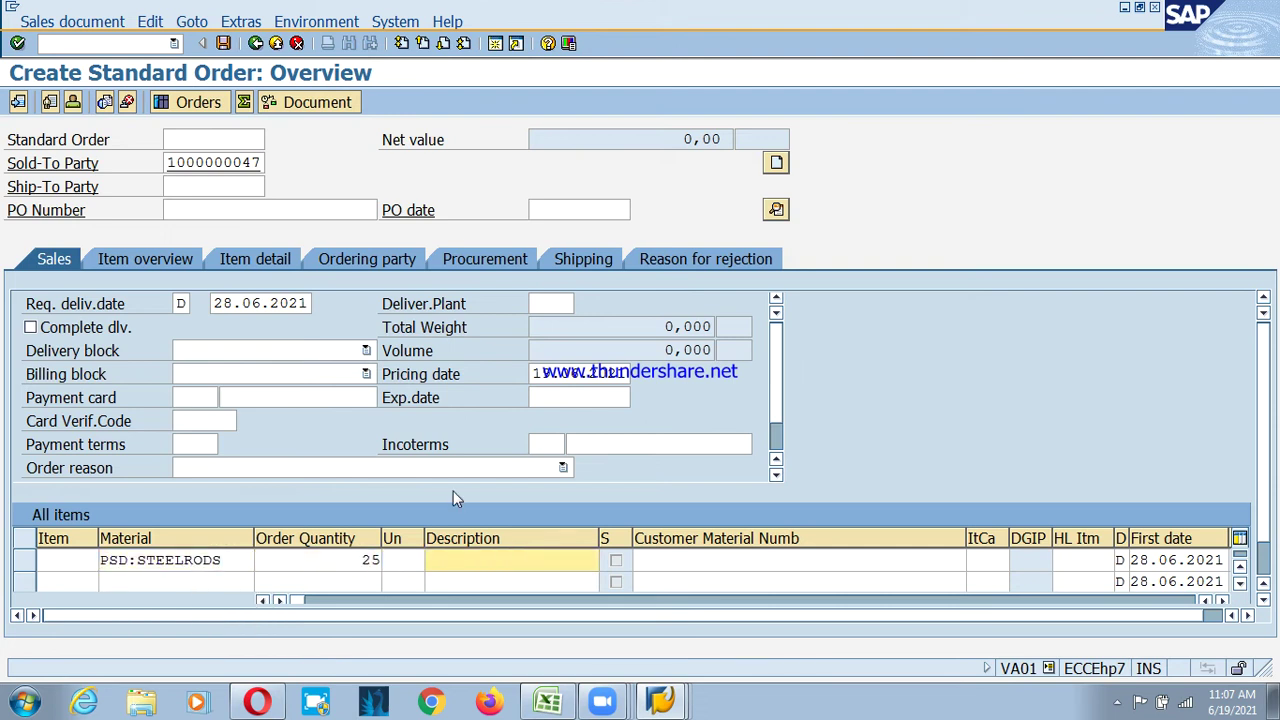
key(Tab)
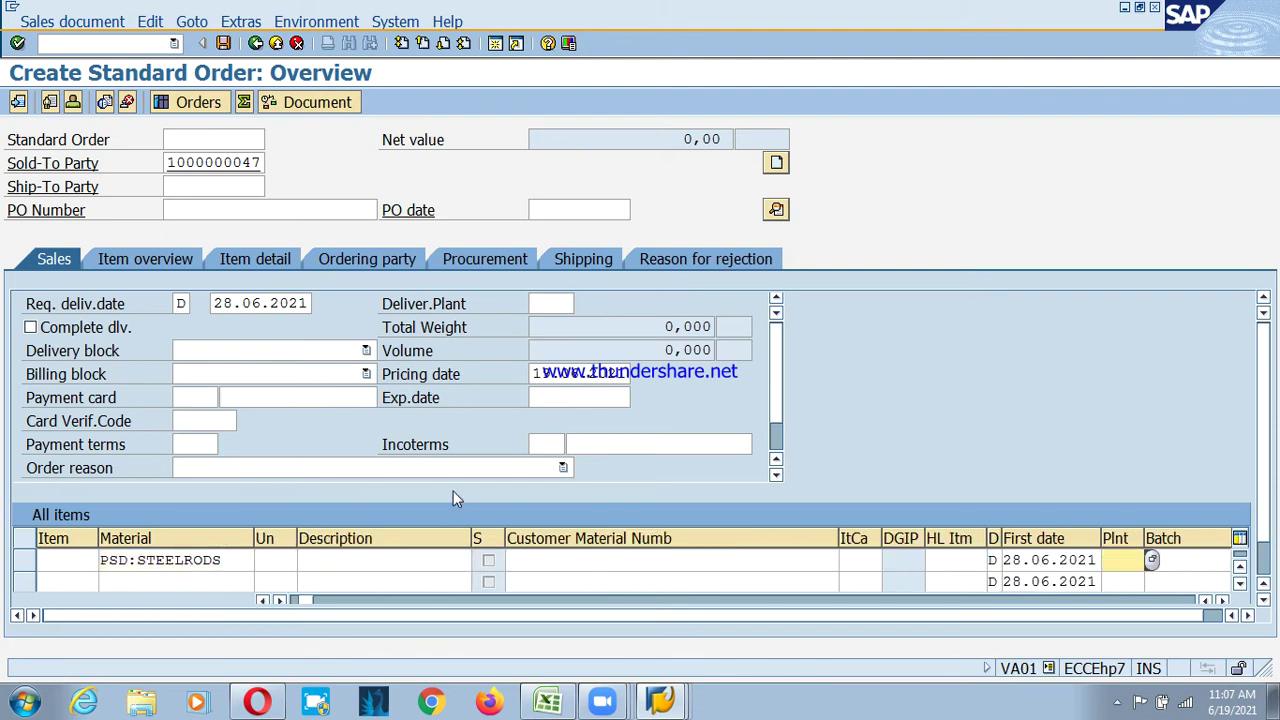
key(Tab)
key(Tab)
key(Tab)
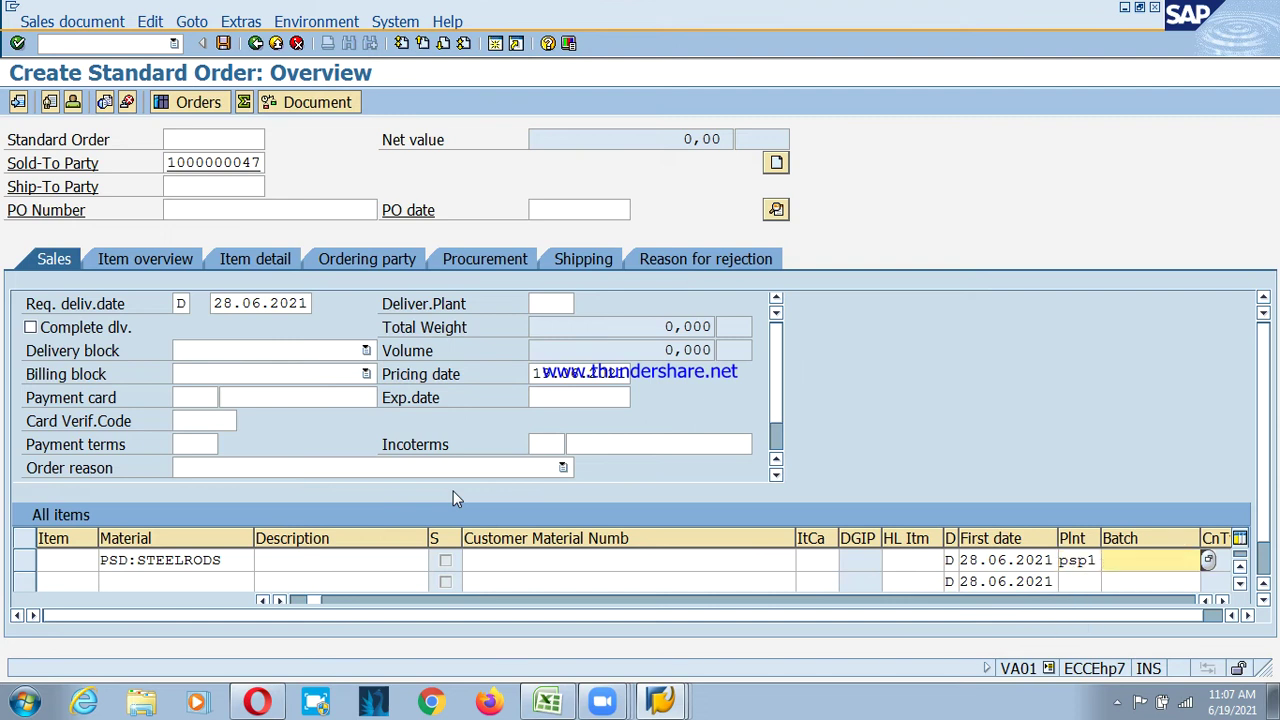
- Set the order item's amount to 1000 INR and confirm the order entries
key(shift+Tab)
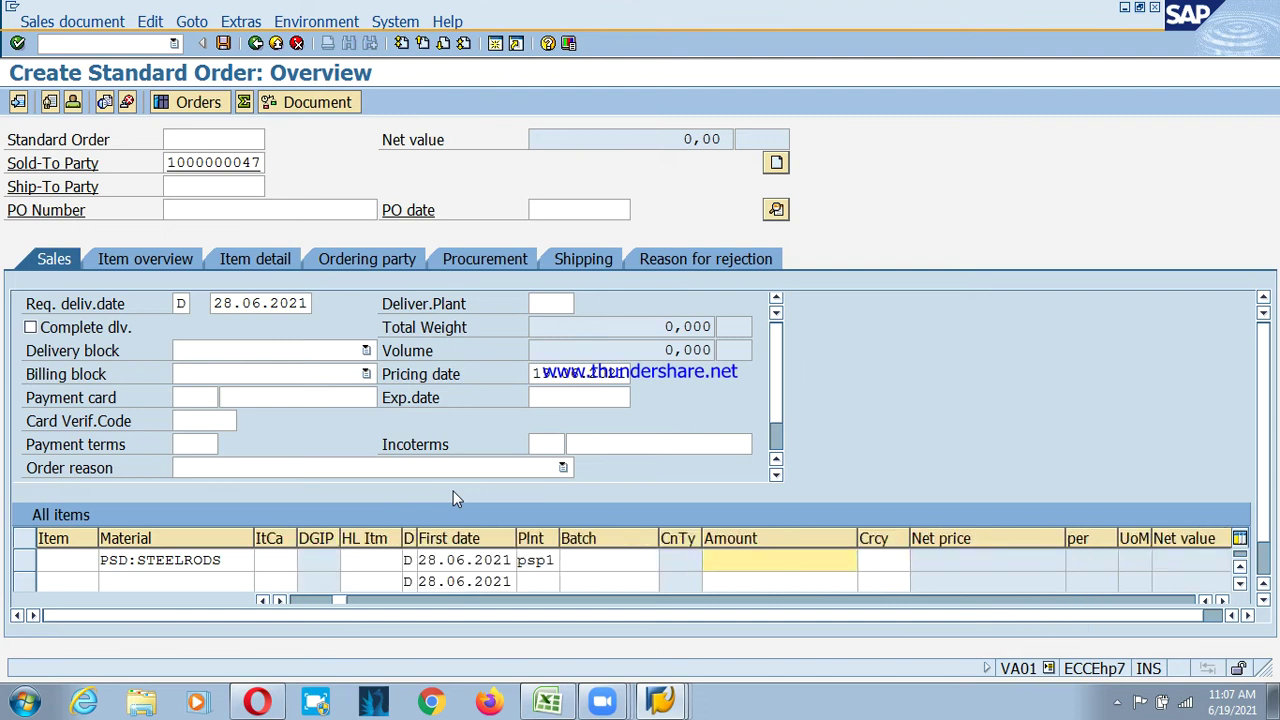
text(1000)
key(Tab)
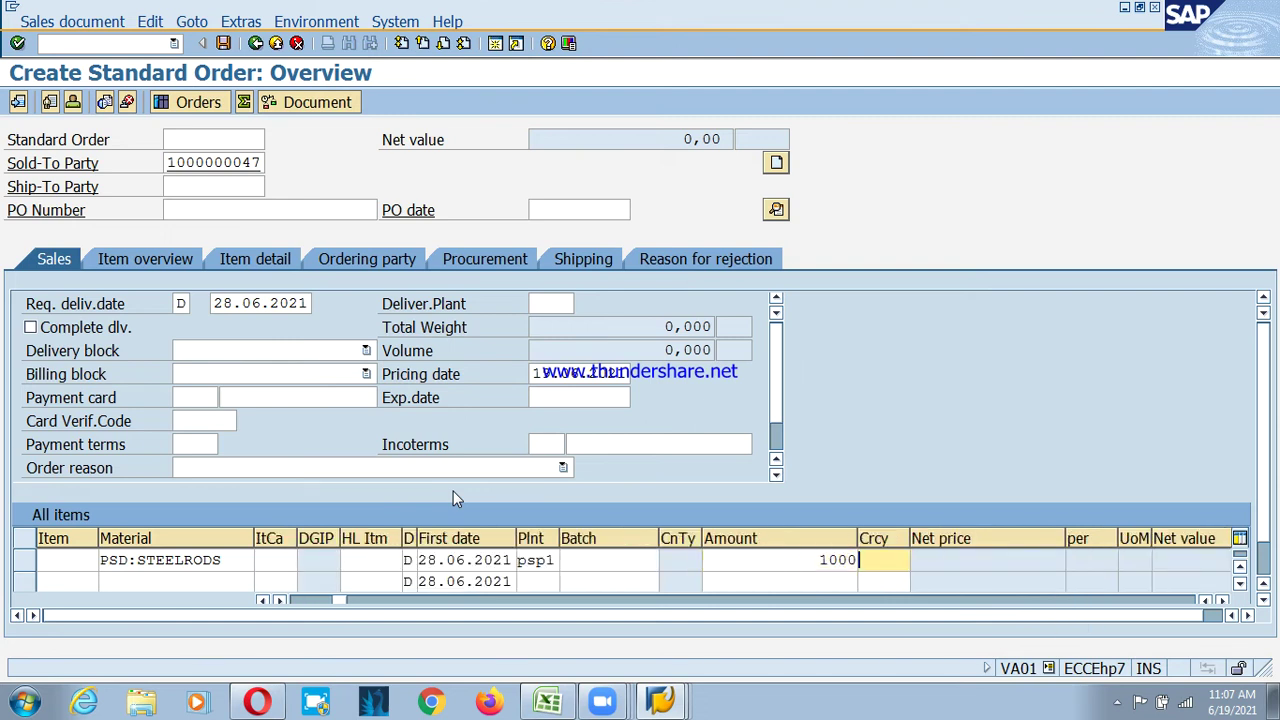
text(inr)
key(Return)
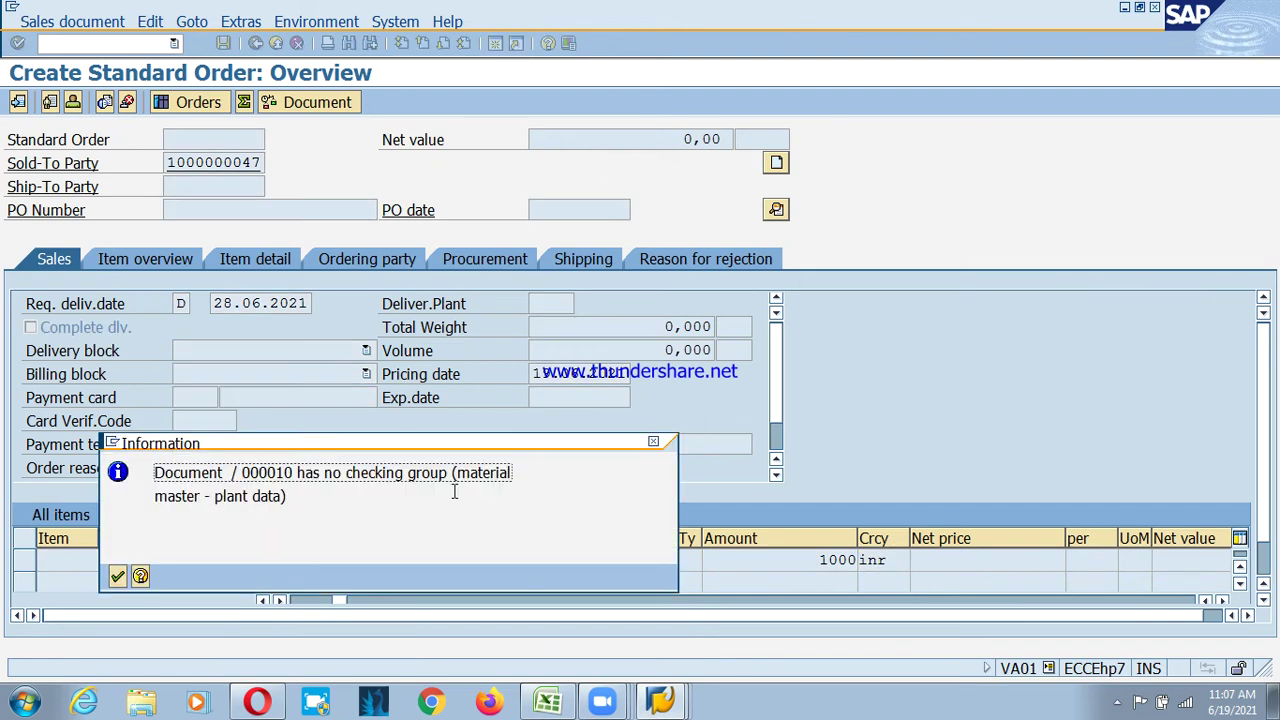
key(Return)
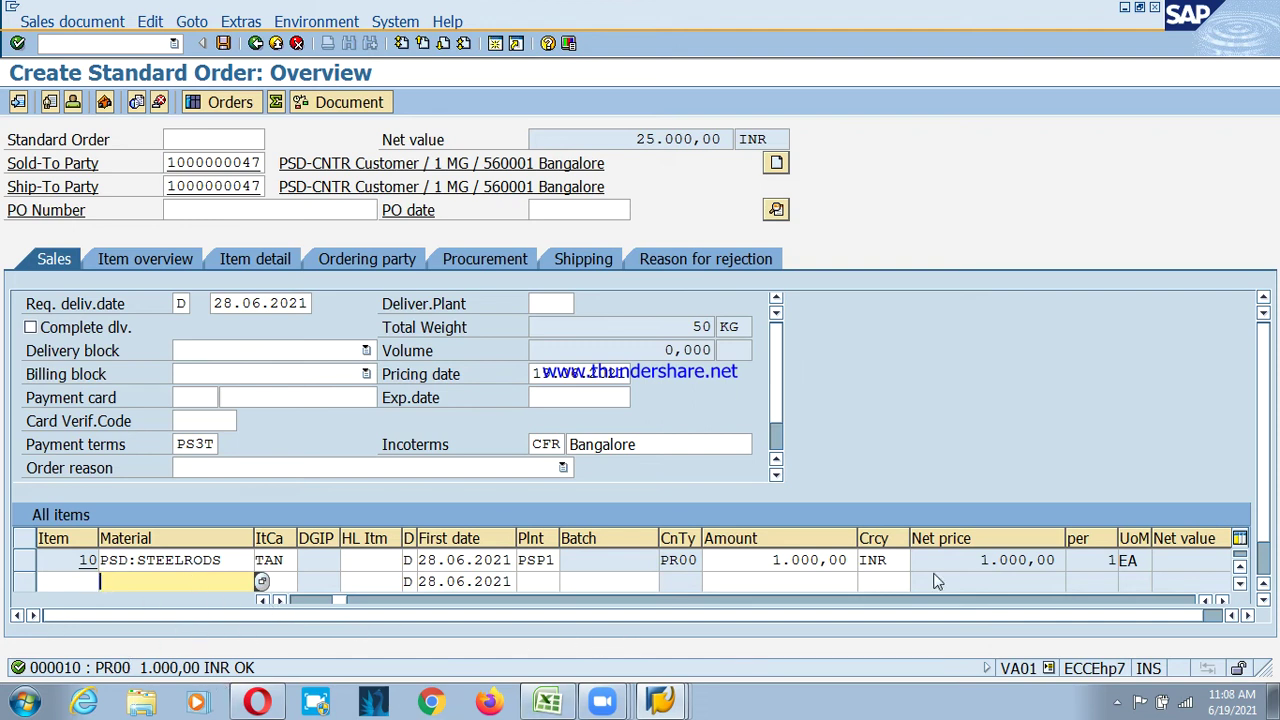
- Open the shipping data of the PSD:STEELRODS order item
click(791, 558)
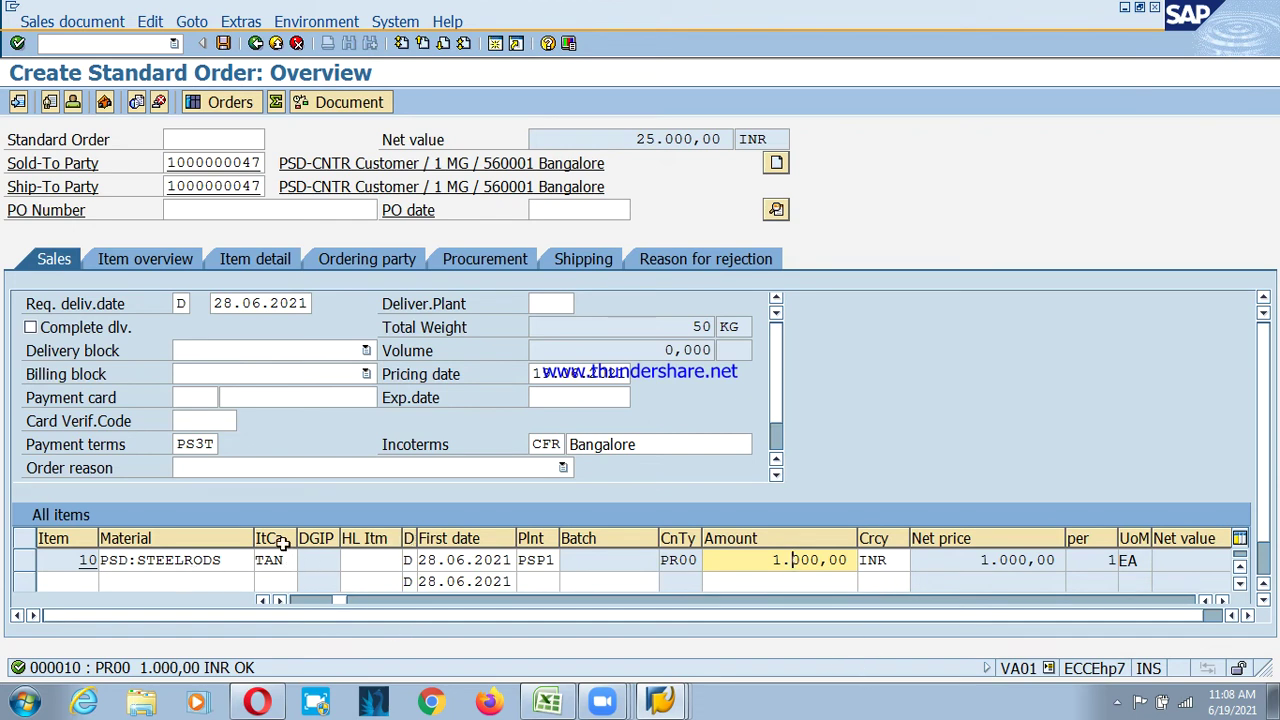
drag(254, 540, 244, 548)
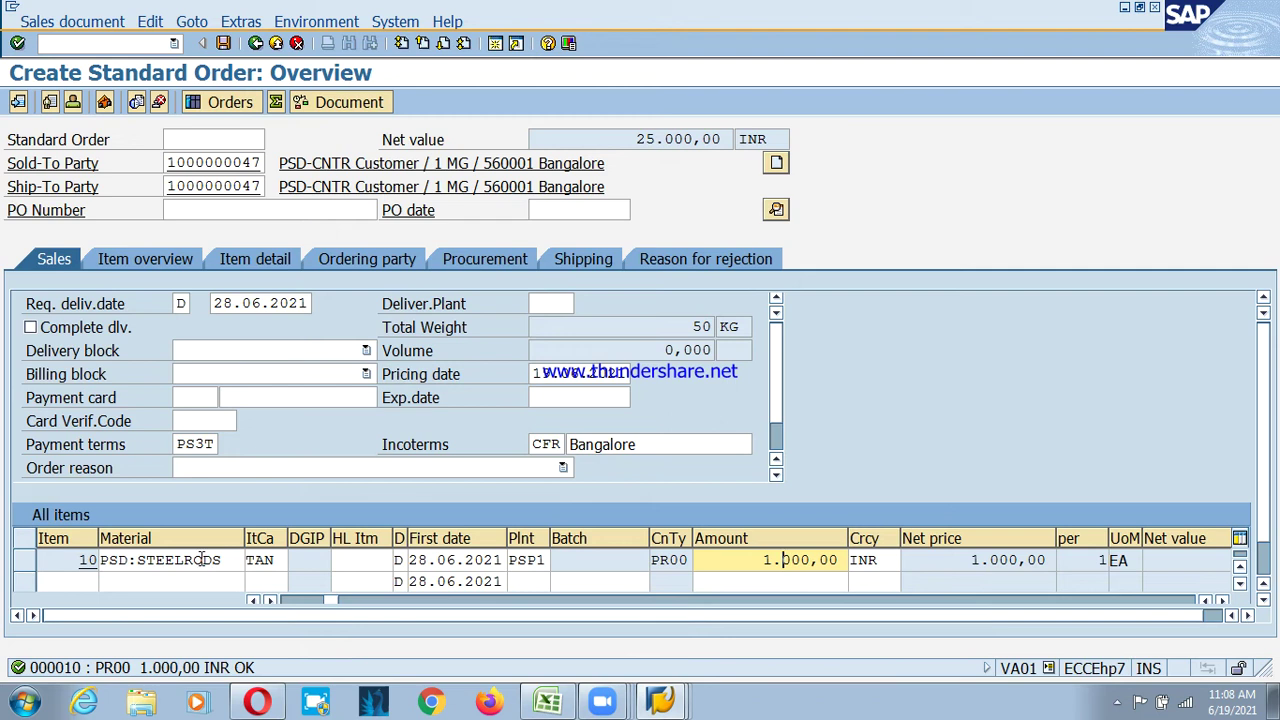
double_click(203, 559)
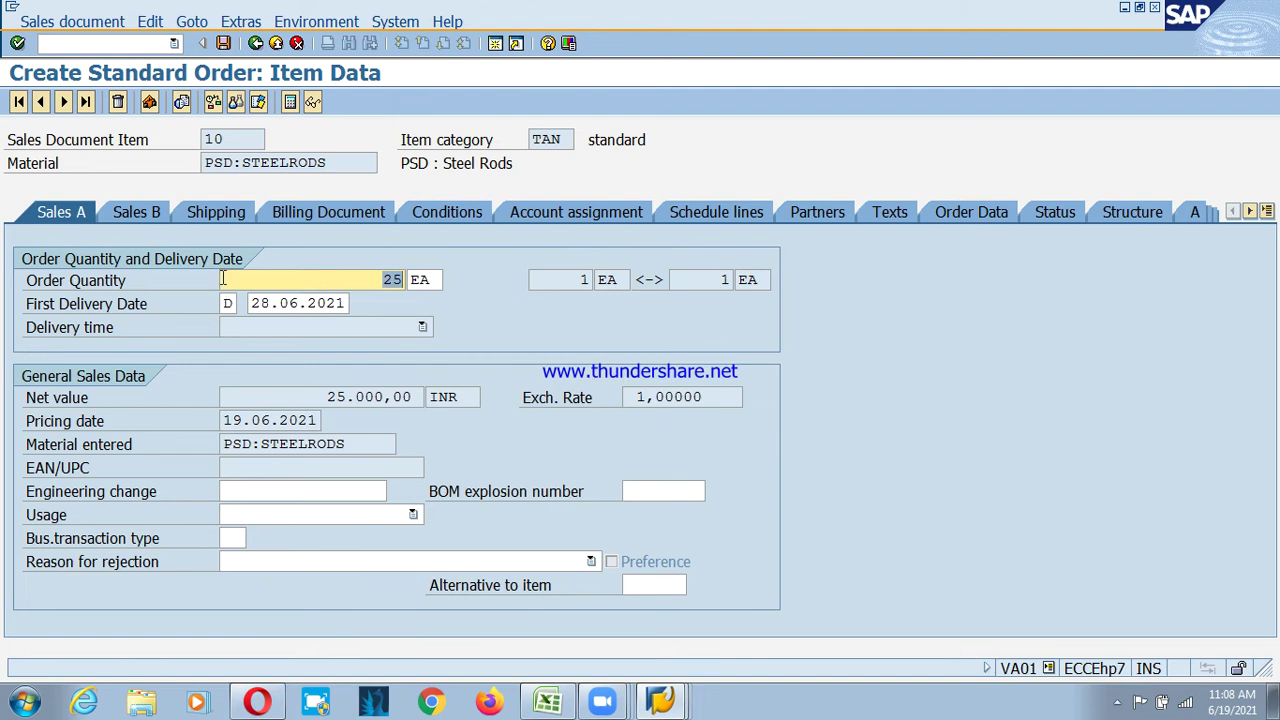
click(211, 210)
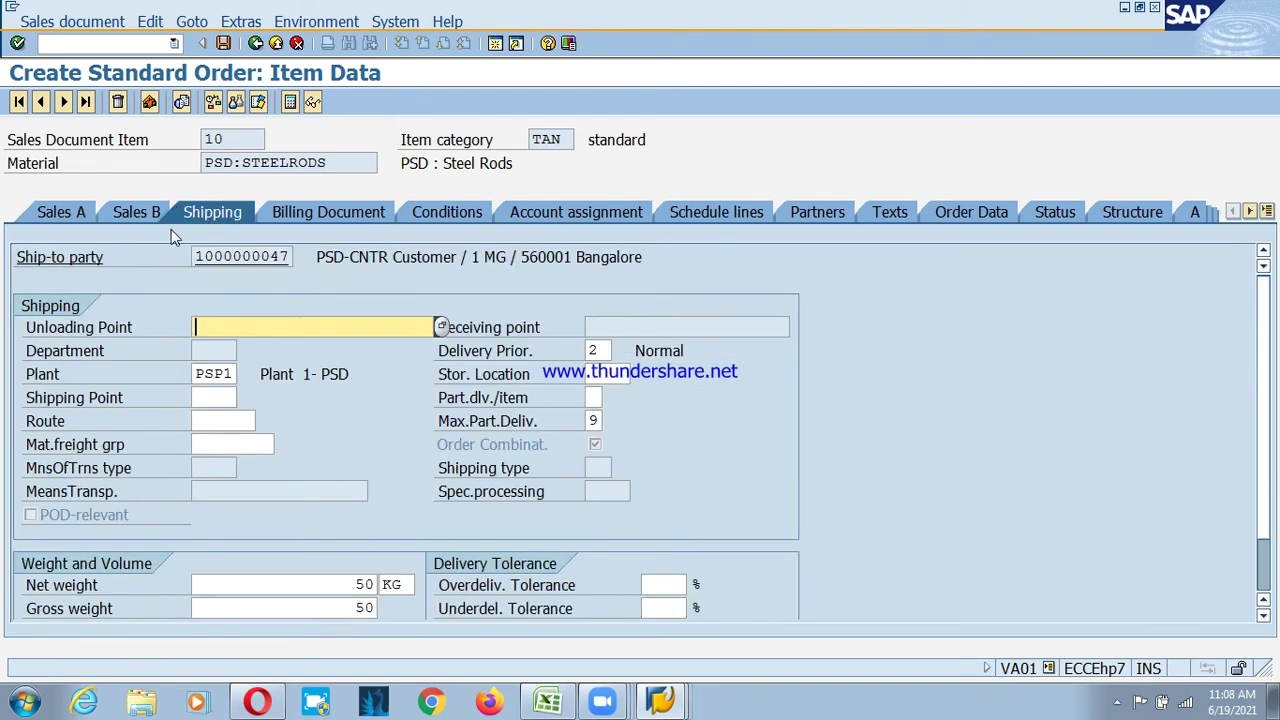
- Set the item's storage location to FG and look up the possible entries for the shipping point
click(200, 398)
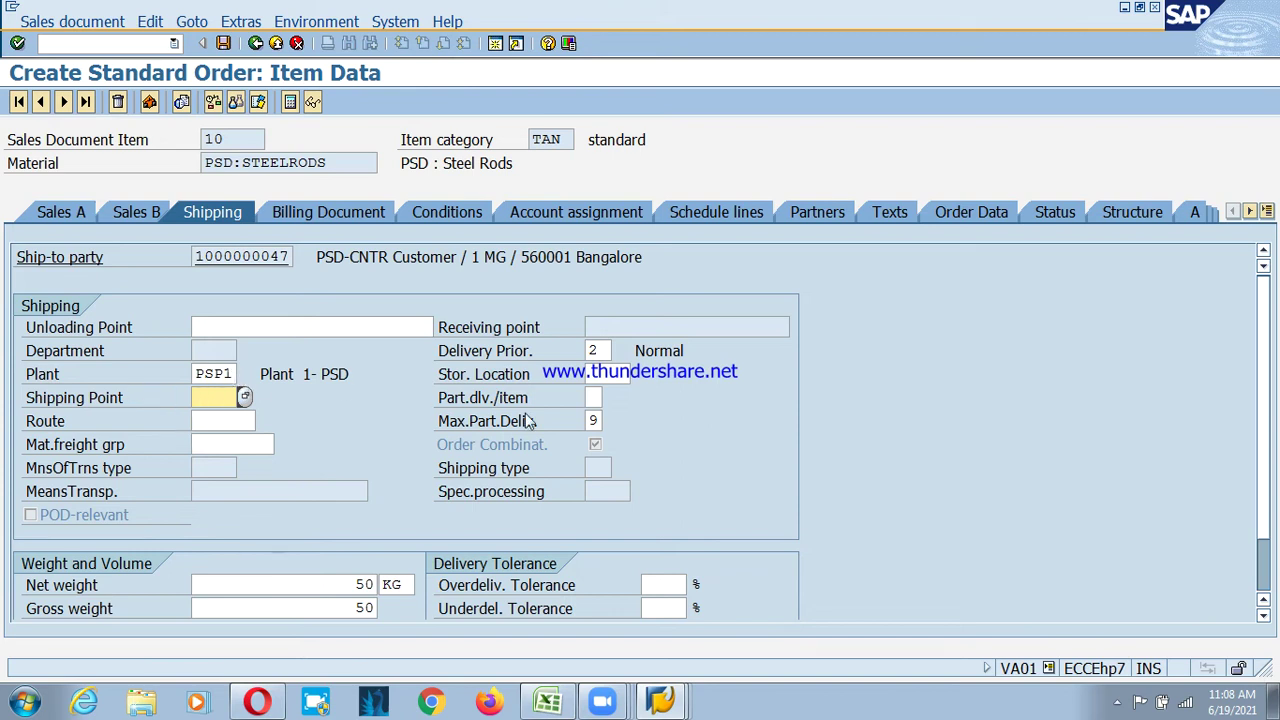
click(608, 373)
click(594, 397)
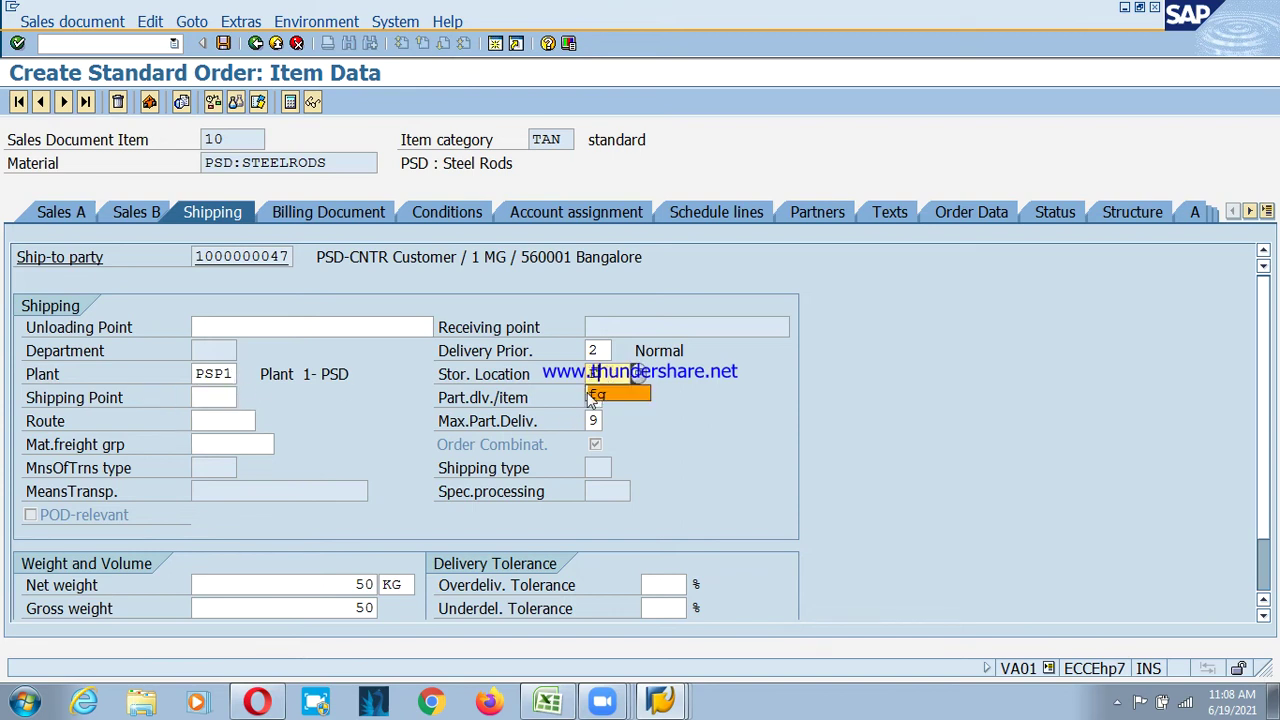
click(232, 398)
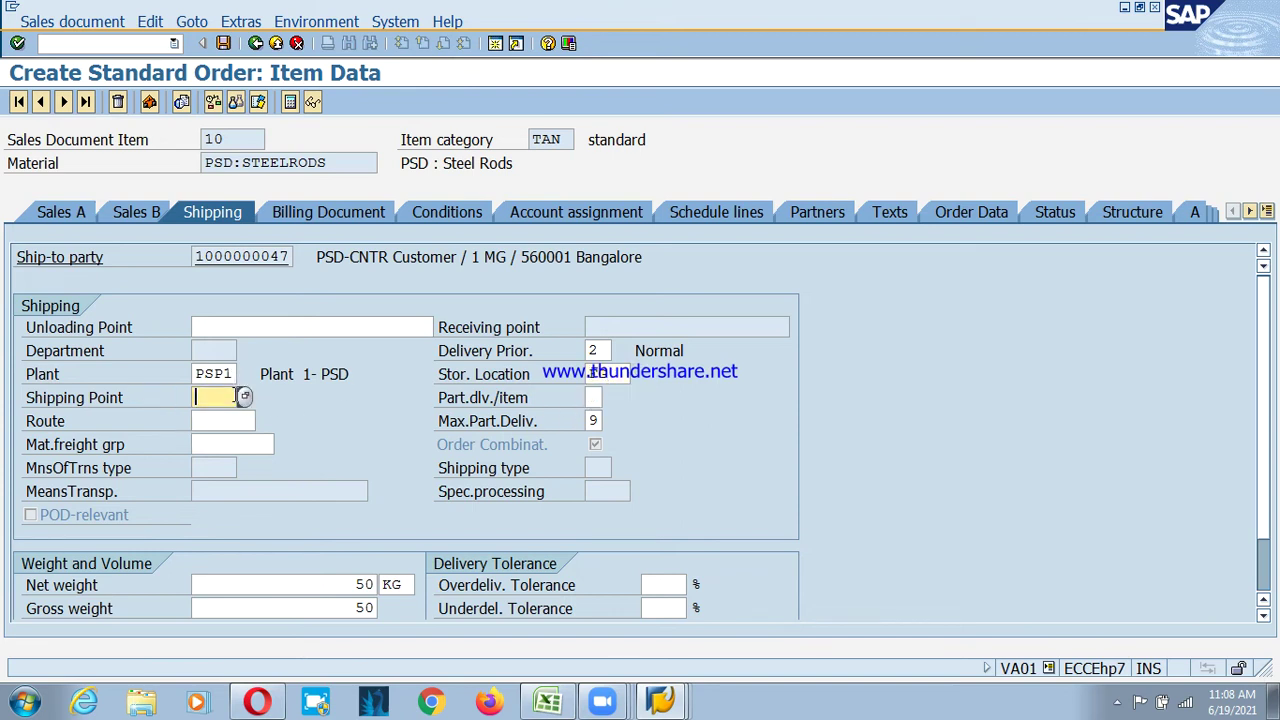
click(245, 397)
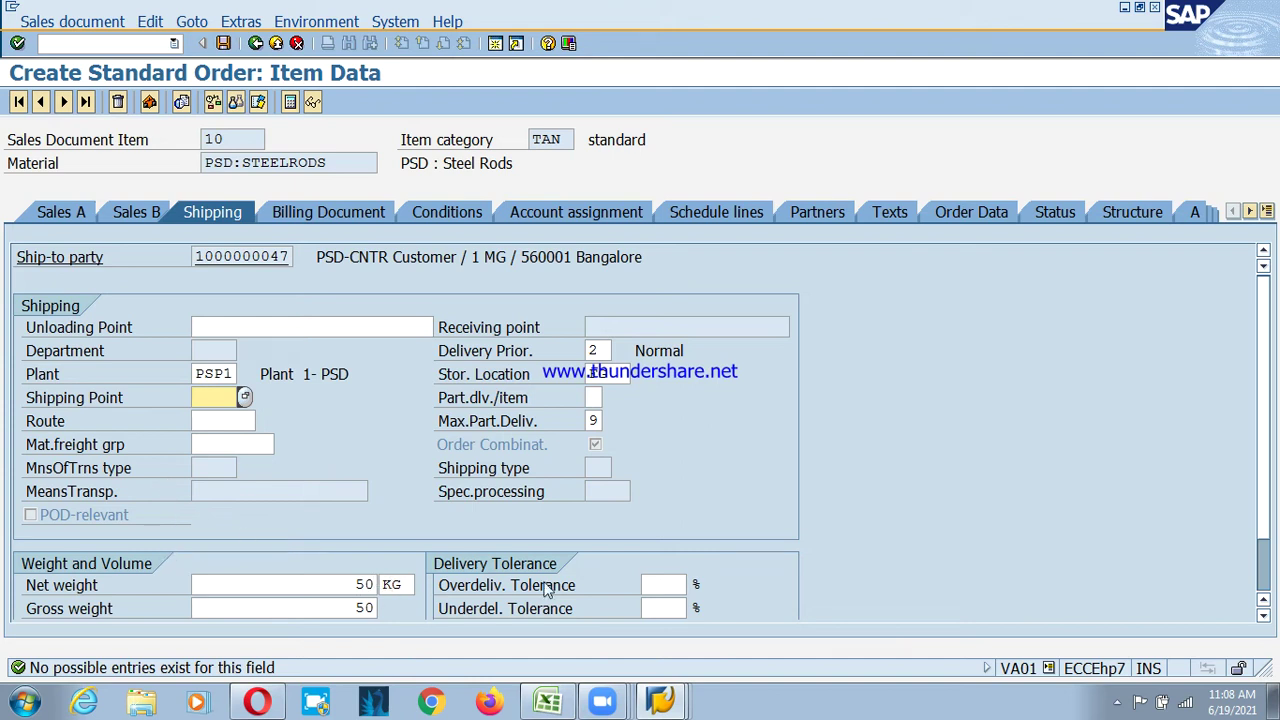
- Open a new session, switch to the implementation guide session and collapse its Sales and Distribution node
click(496, 45)
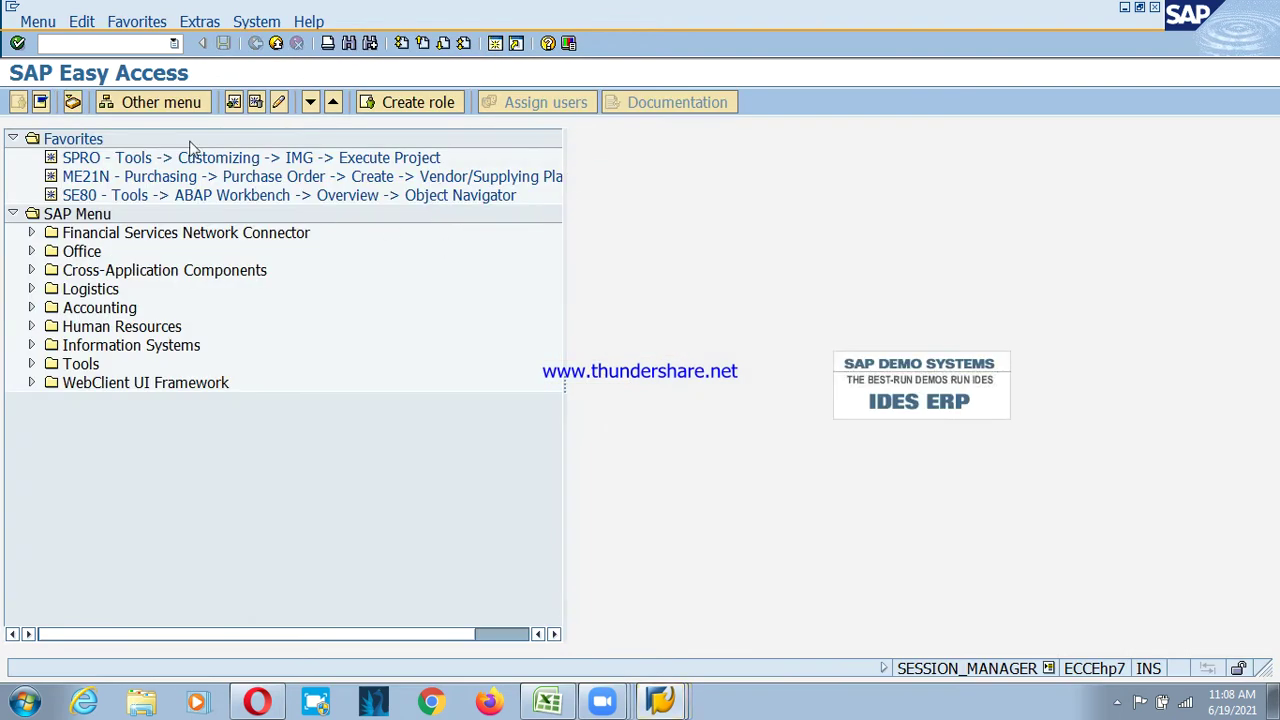
text(O)
click(674, 709)
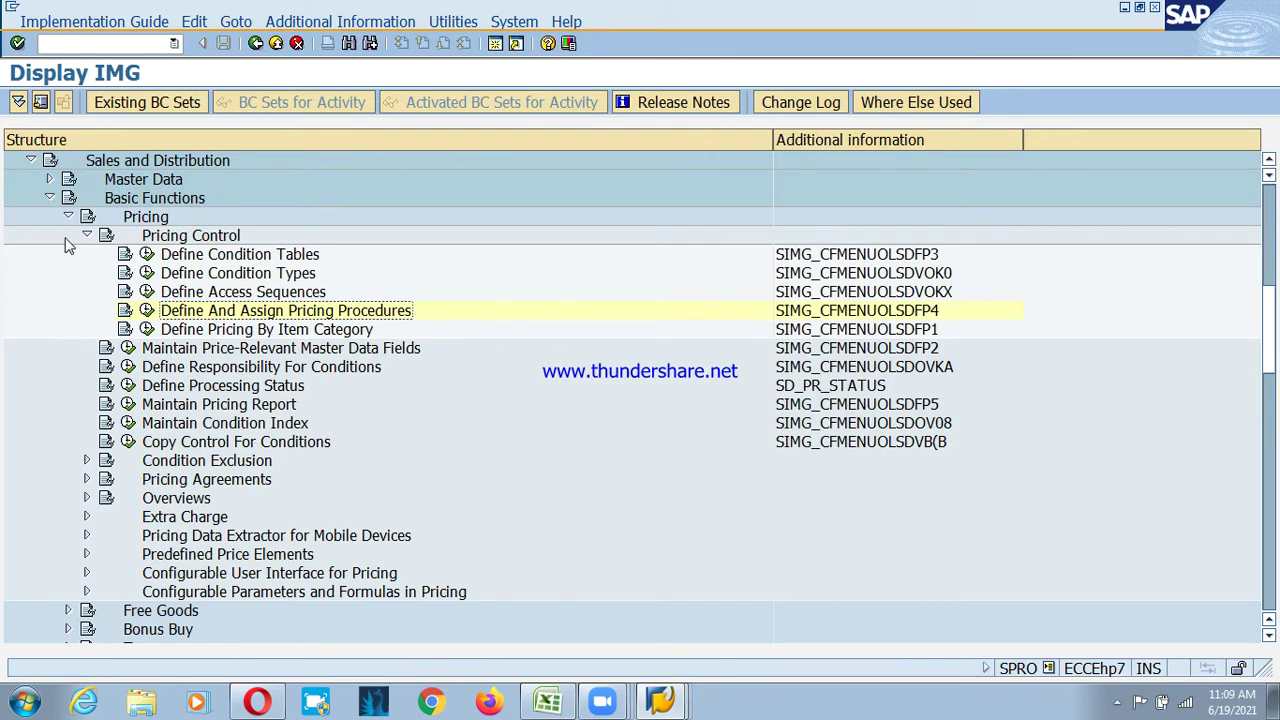
click(32, 162)
- Expand Logistics Execution and its Shipping node in the implementation guide structure
click(157, 311)
scroll(163, 313, up, 1)
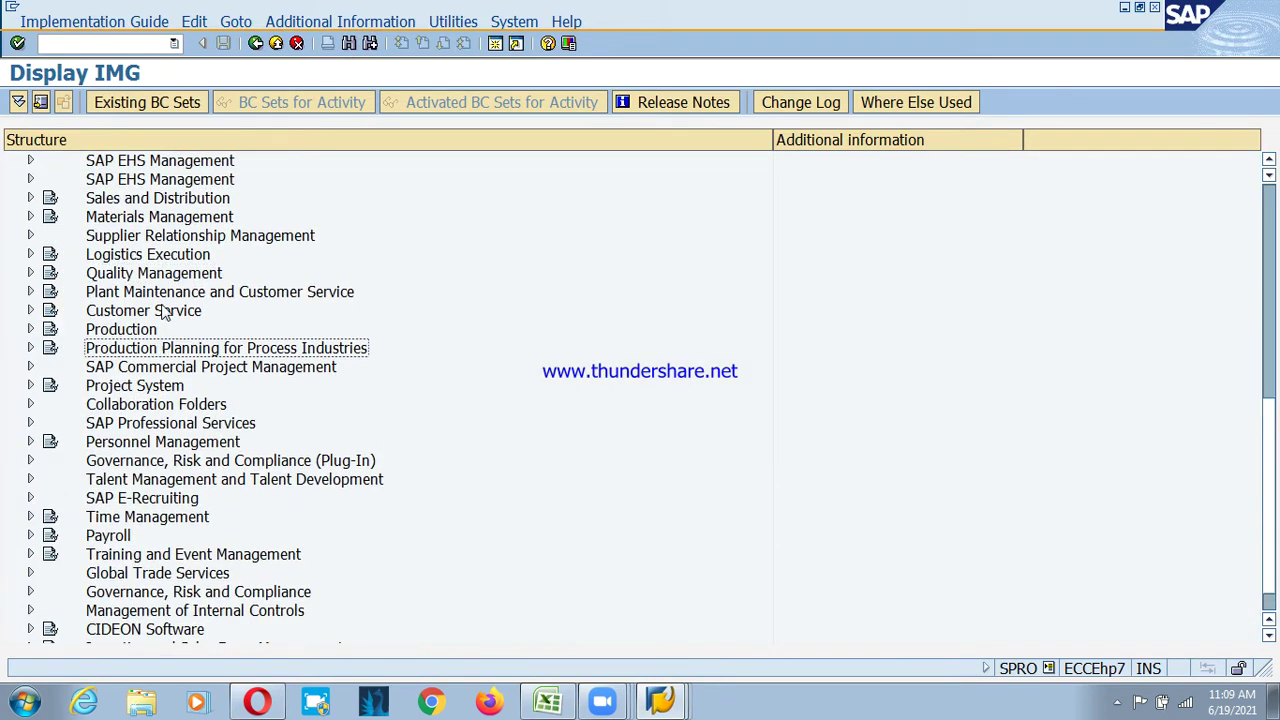
scroll(163, 313, up, 1)
click(128, 198)
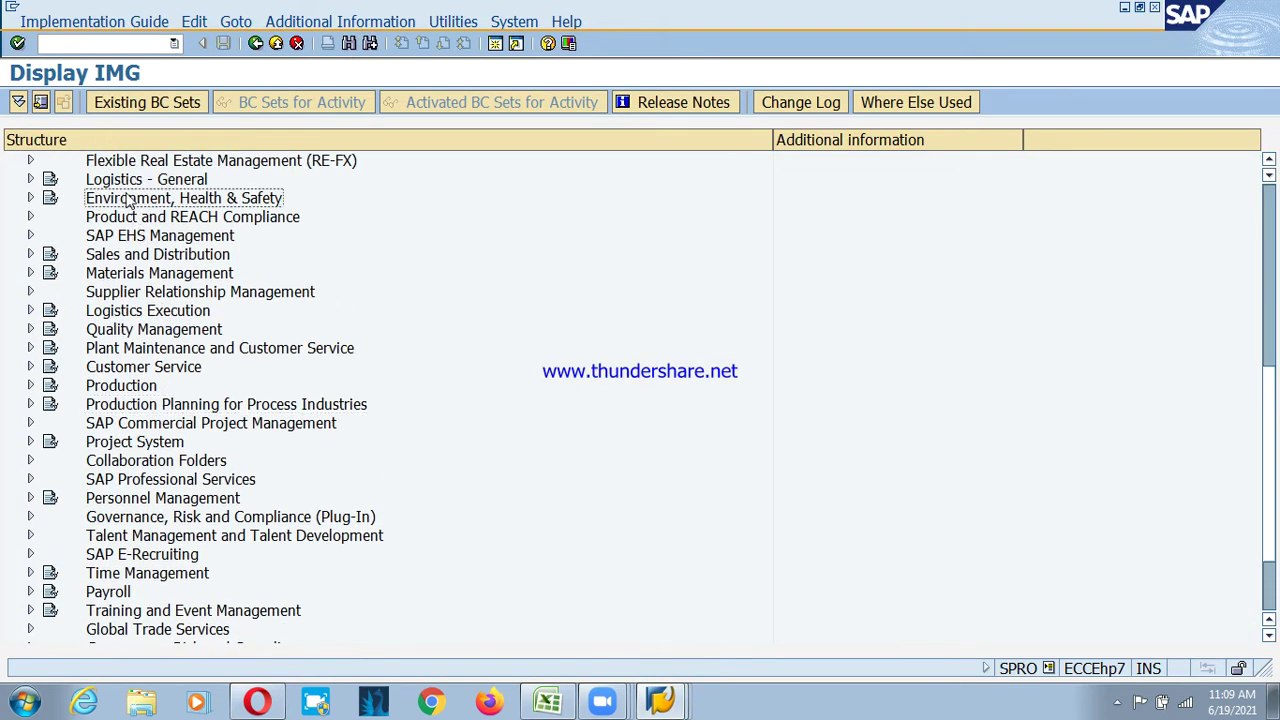
click(138, 185)
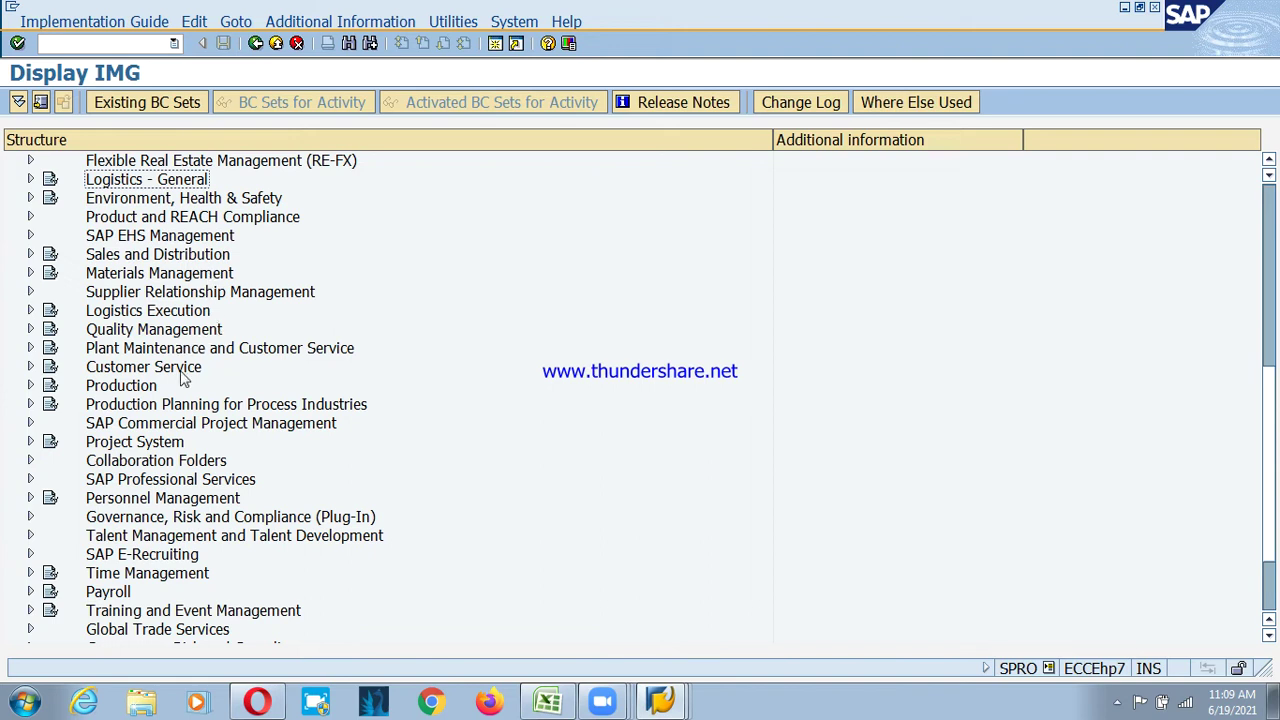
click(162, 316)
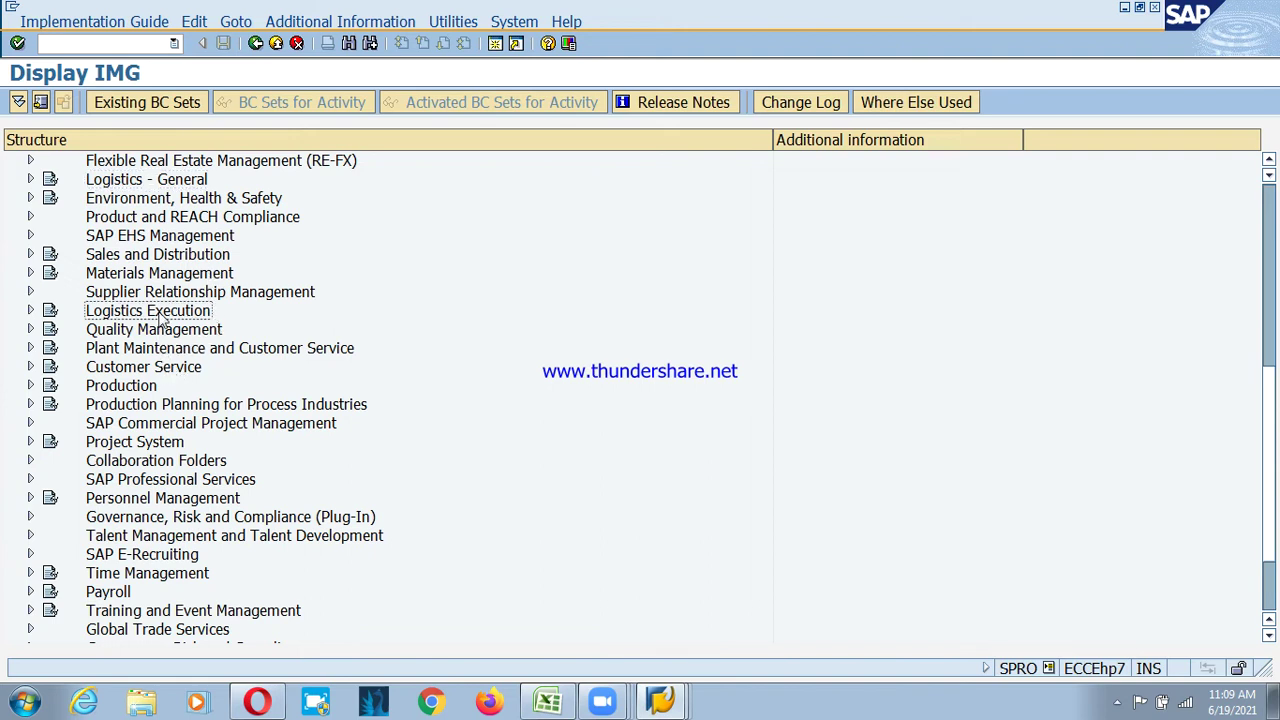
click(30, 311)
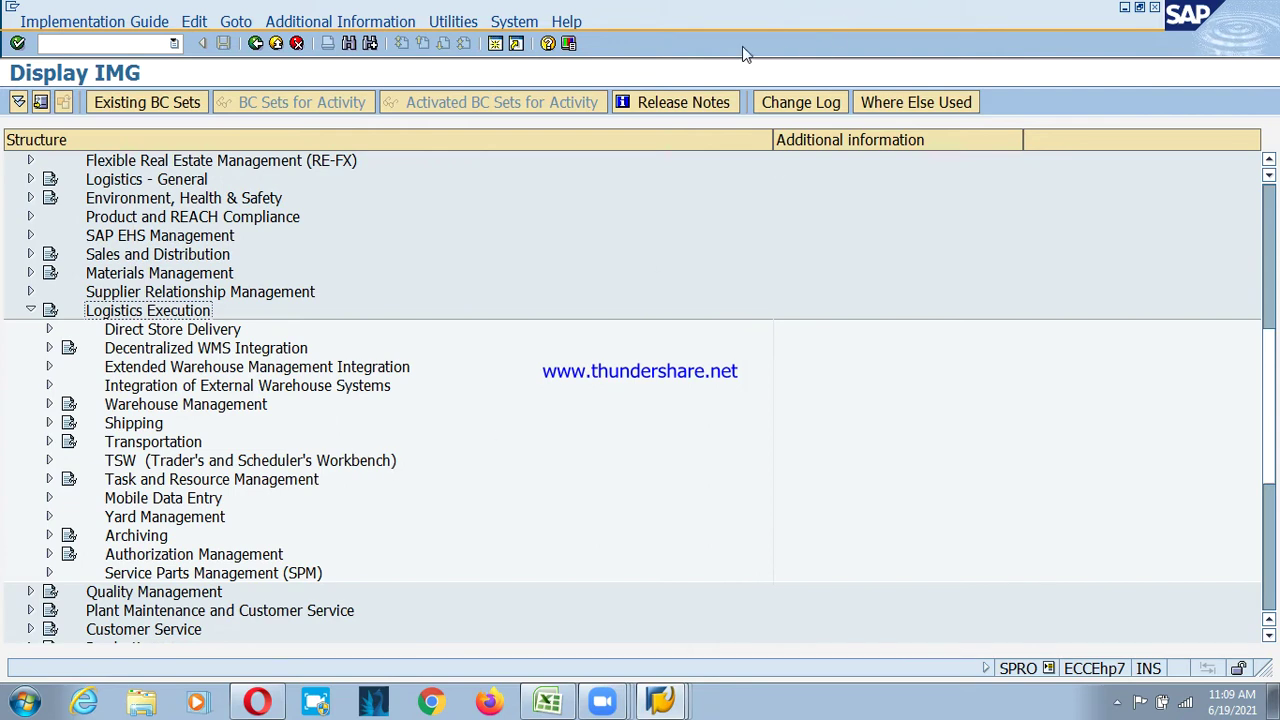
click(777, 30)
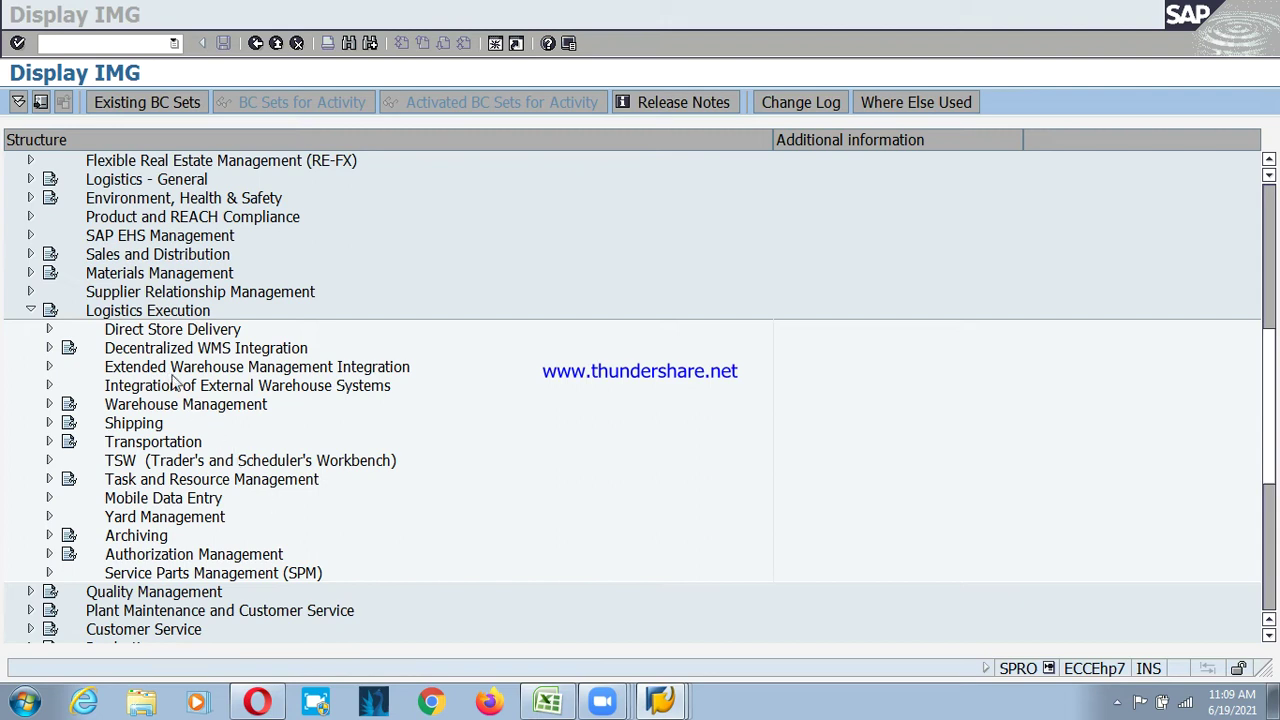
click(143, 429)
click(50, 424)
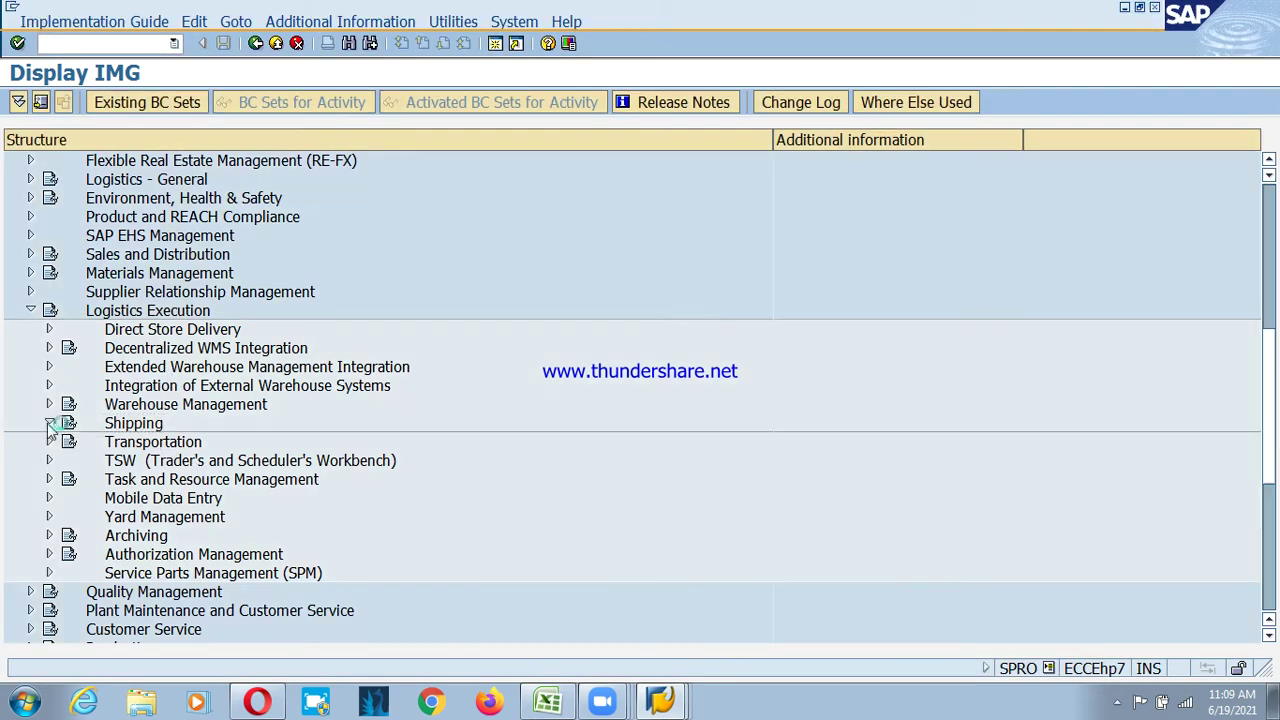
- Open the Assign Shipping Points activity under Basic Shipping Functions, Shipping Point and Goods Receiving Point Determination
click(168, 446)
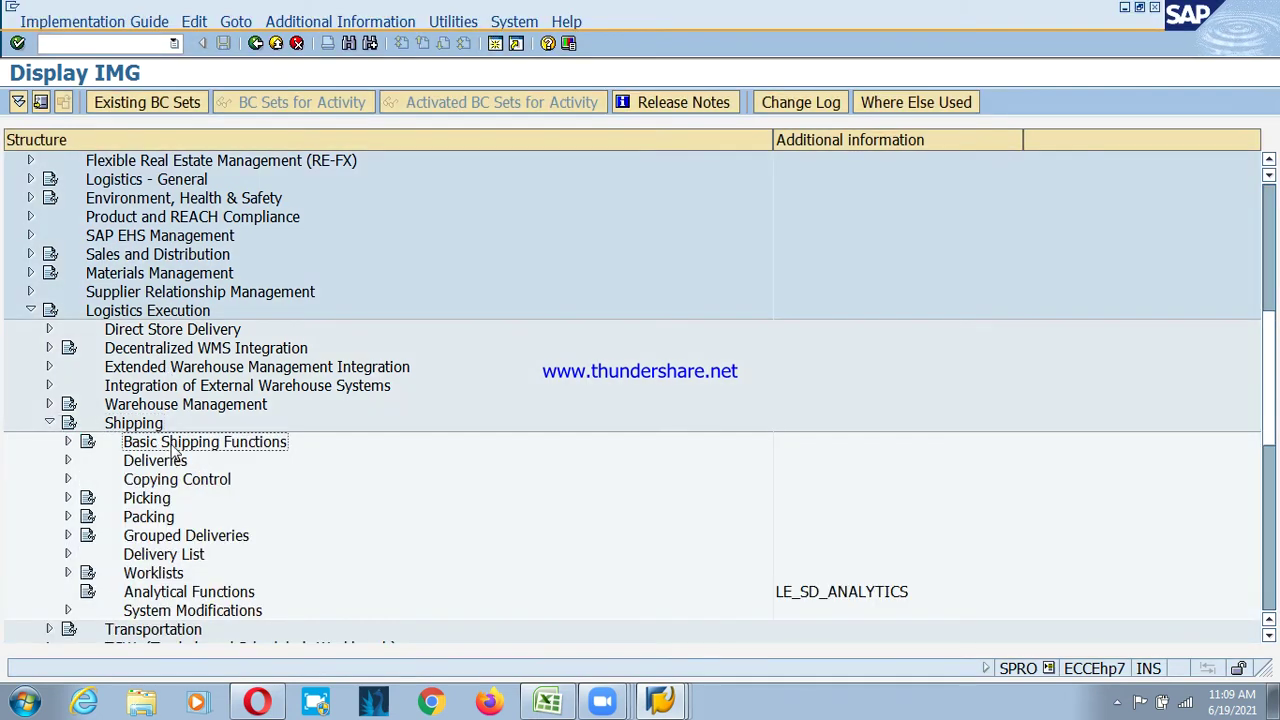
click(68, 442)
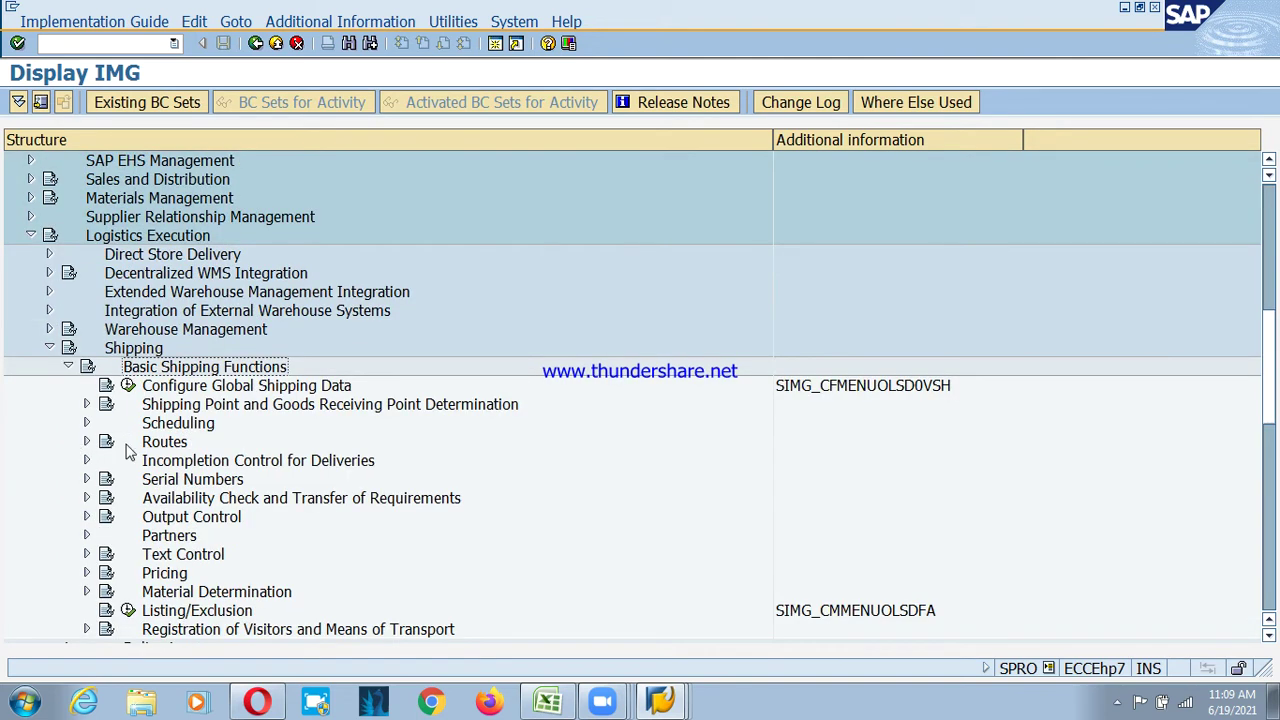
click(182, 410)
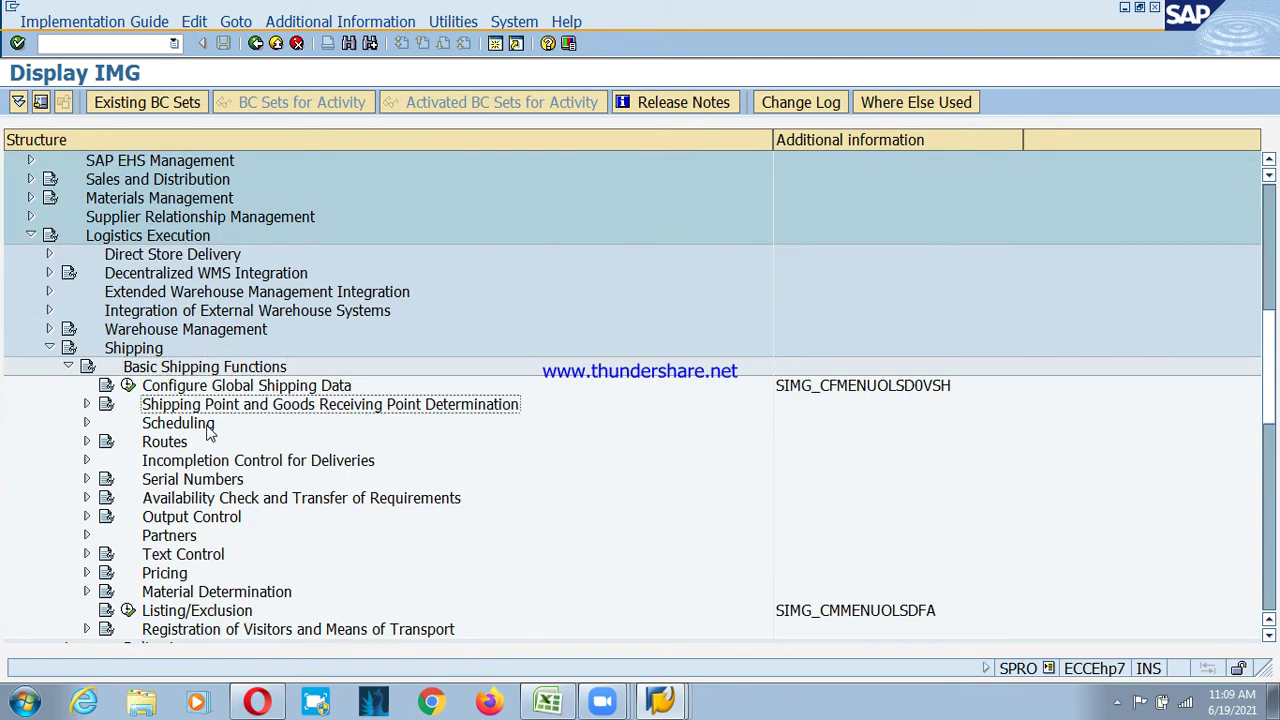
click(87, 404)
click(232, 518)
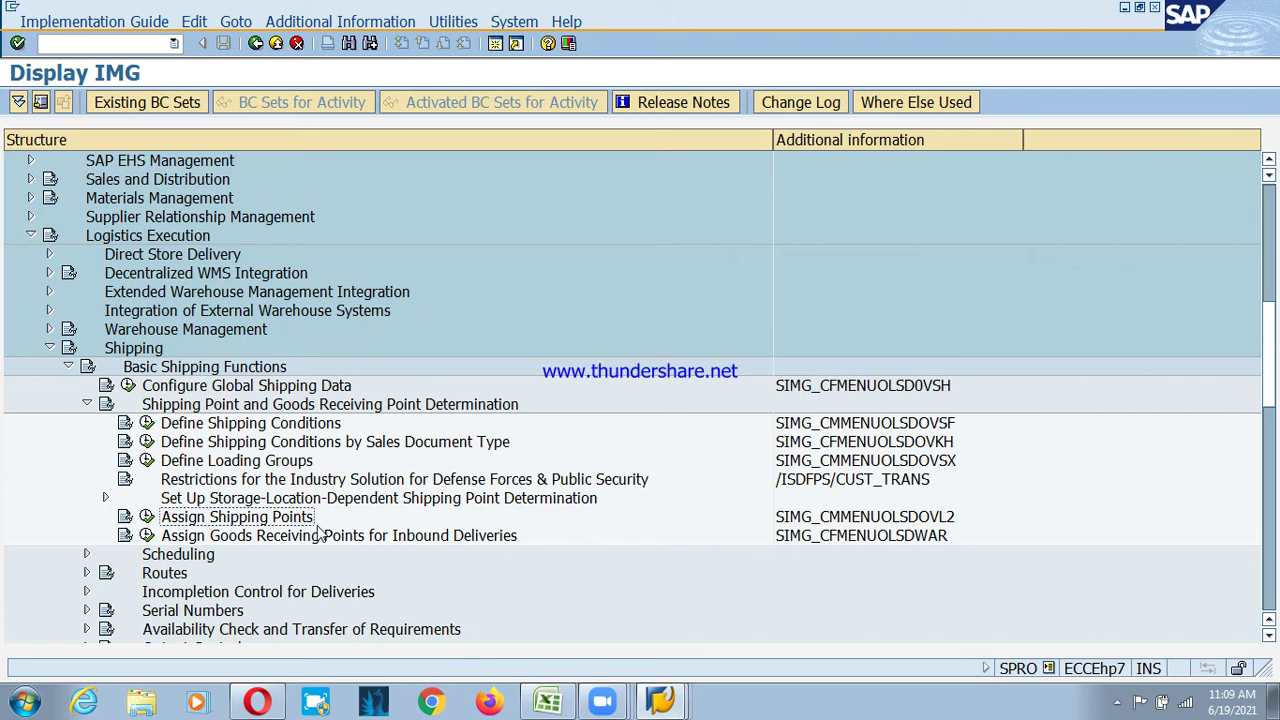
click(146, 516)
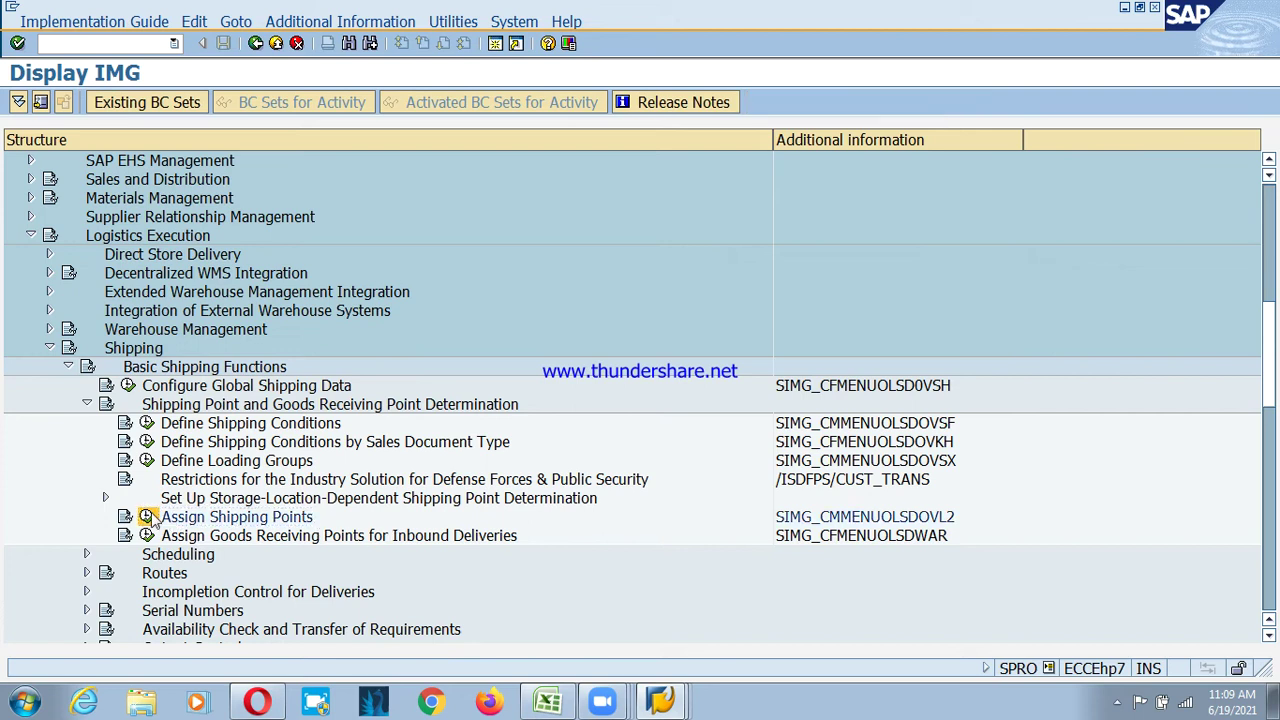
- Start a new shipping point determination entry with shipping condition 02 (Standard) and loading group 0003 (Manual)
click(86, 104)
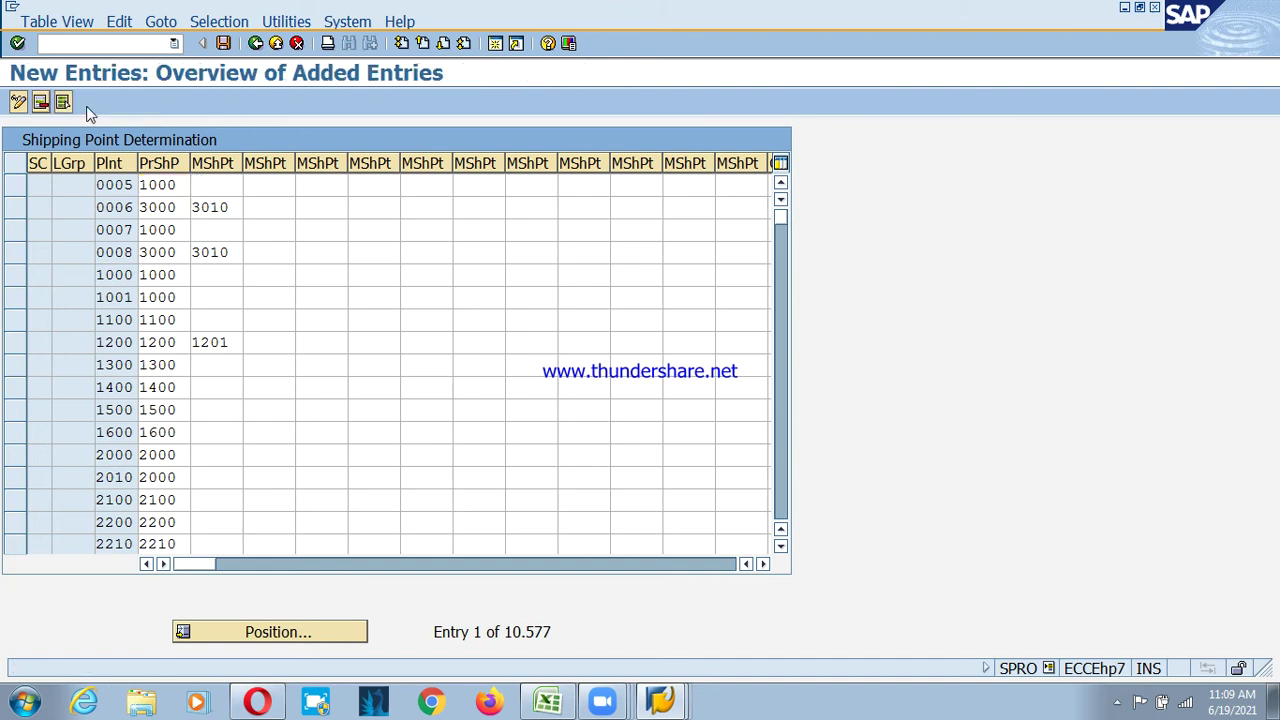
drag(47, 167, 65, 167)
click(66, 190)
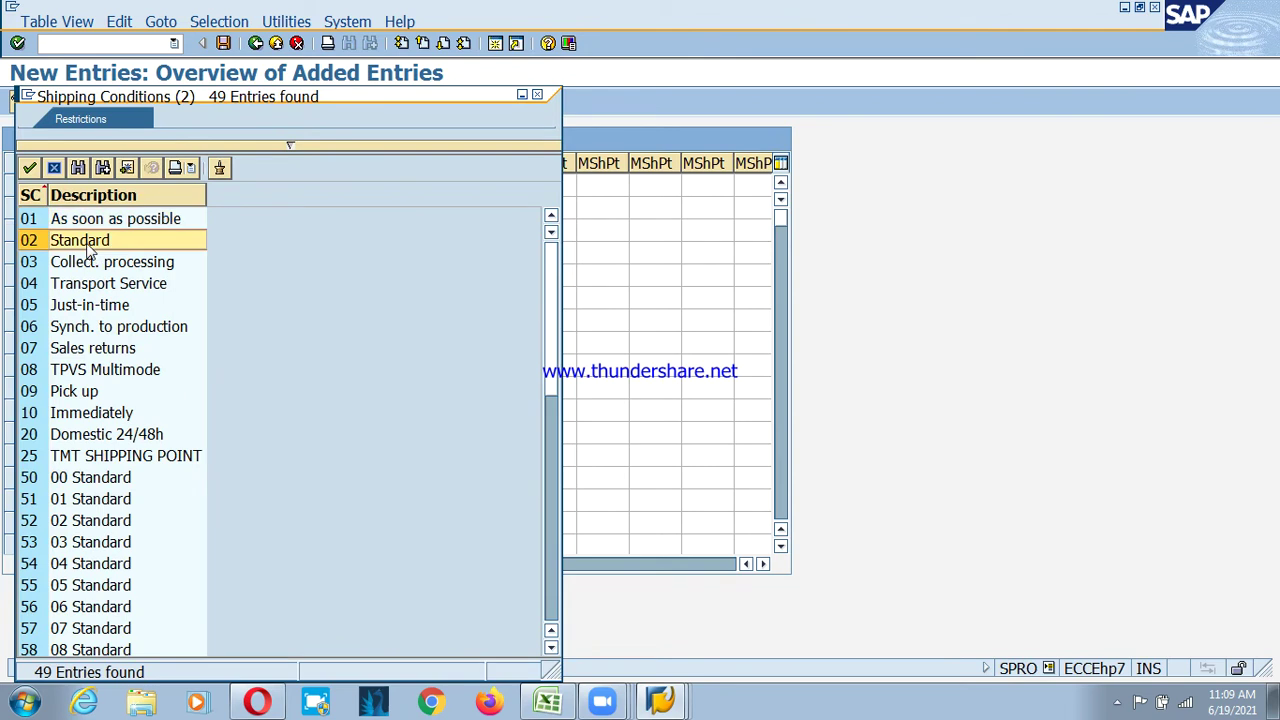
double_click(88, 245)
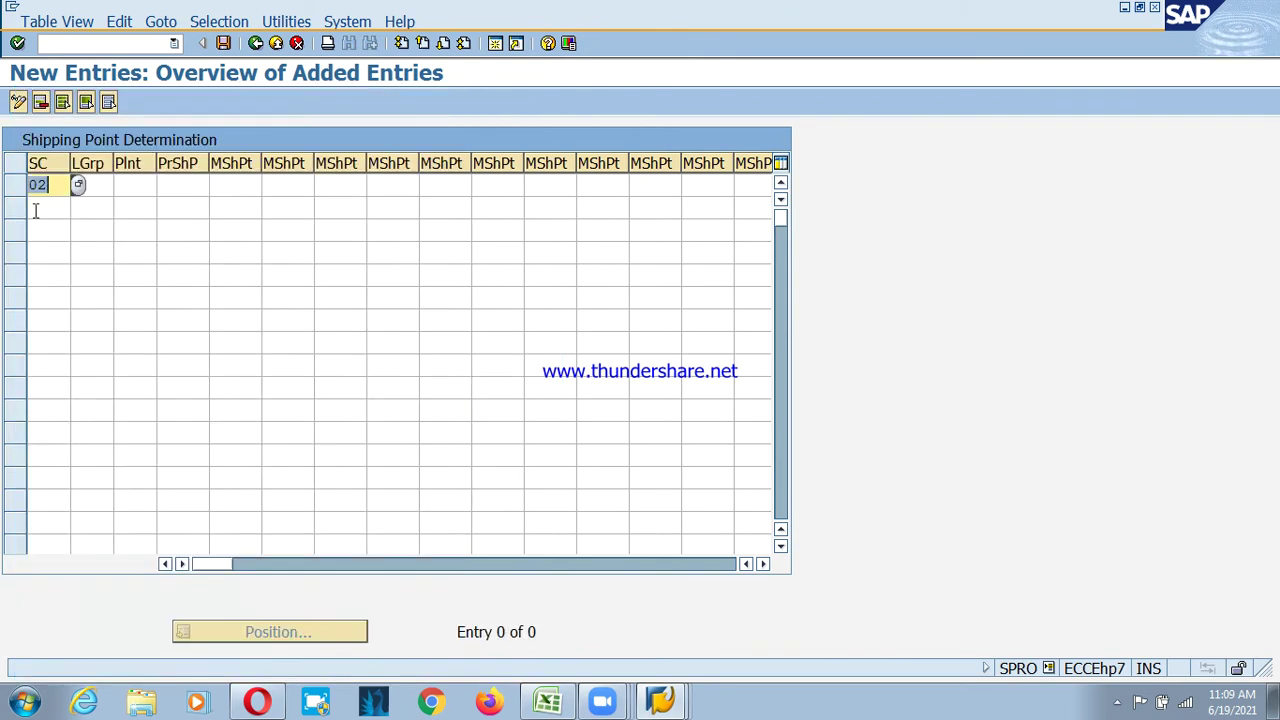
click(110, 189)
key(F4)
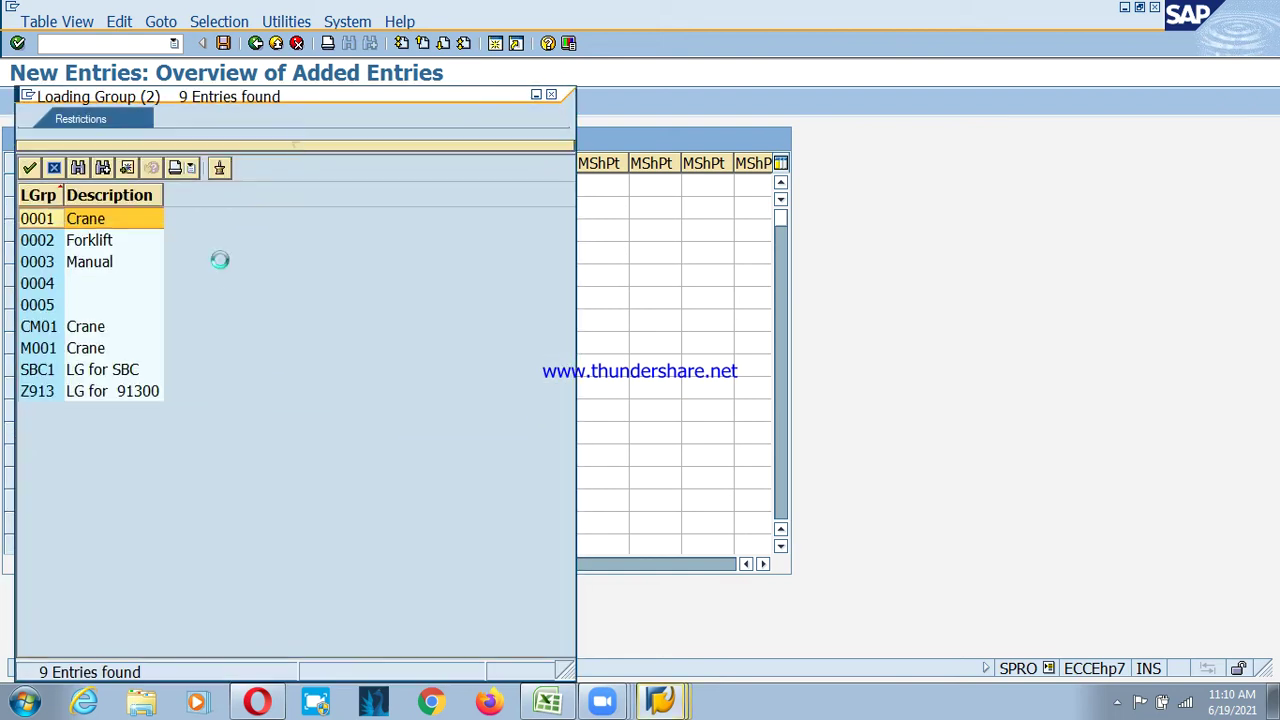
click(56, 268)
double_click(56, 268)
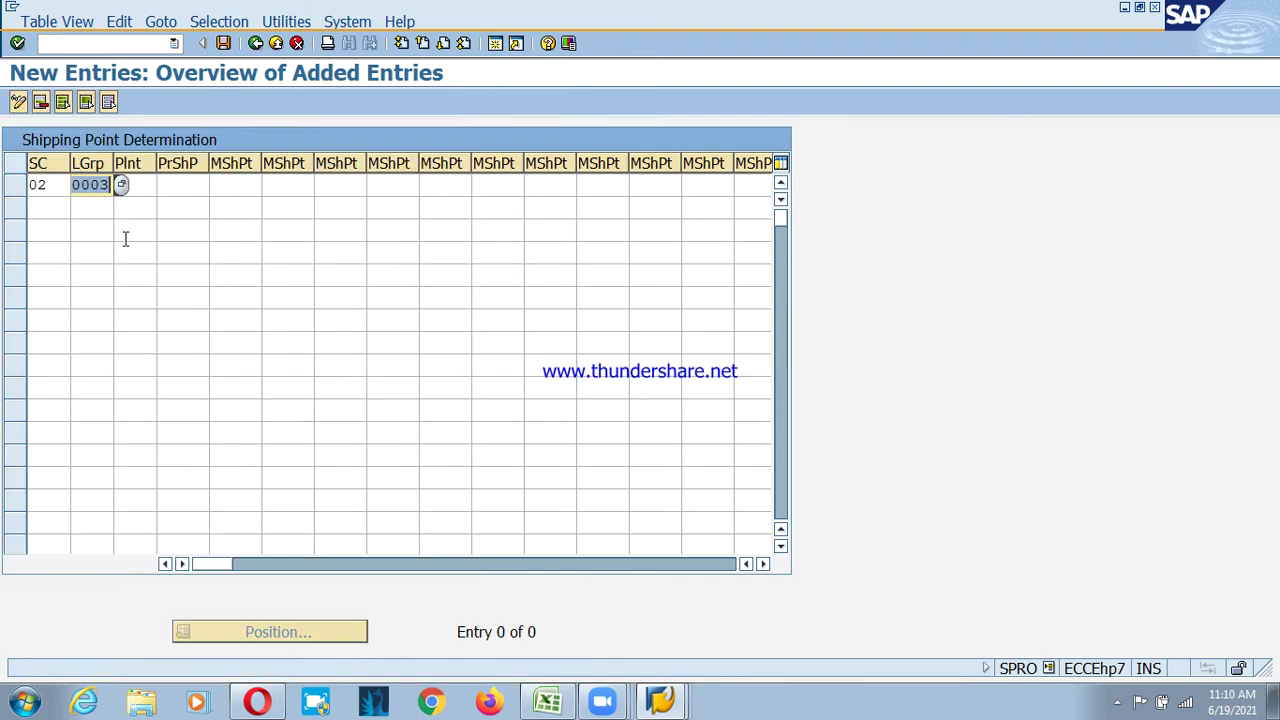
- Complete the entry with plant PSP1, proposed shipping point PSHP and manually enterable shipping point PSHP
click(142, 188)
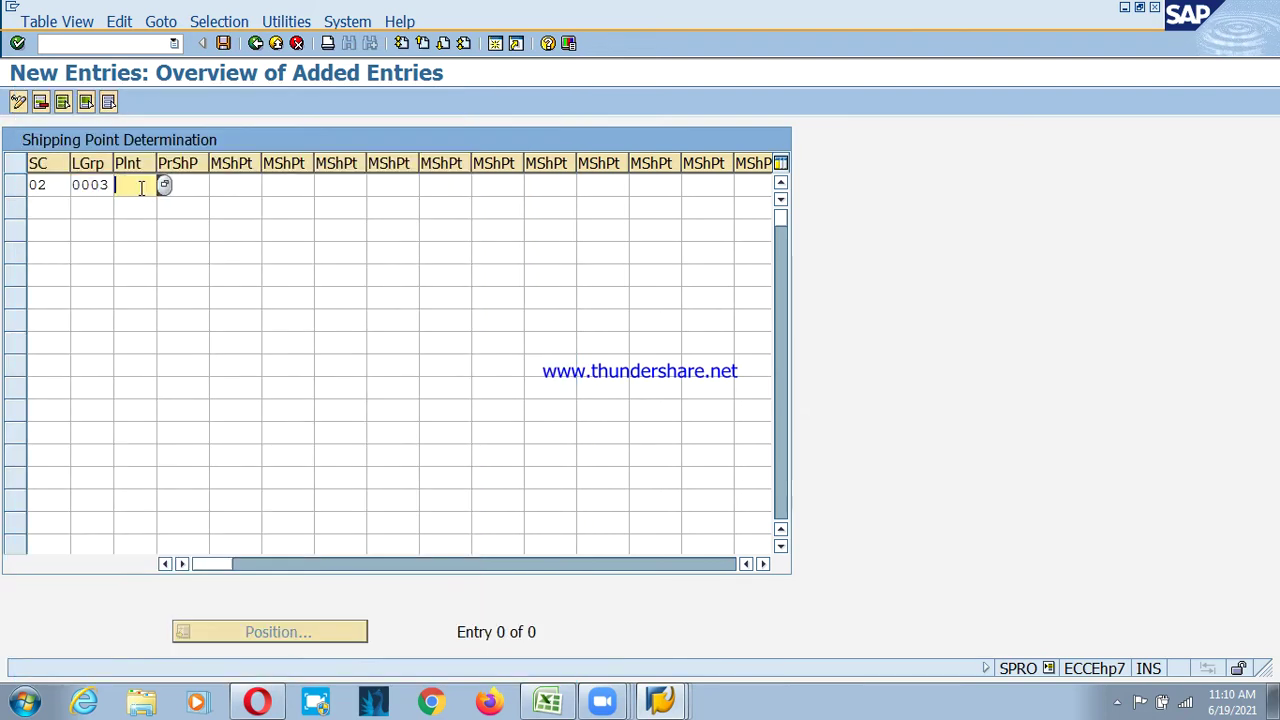
text(psp1)
key(Tab)
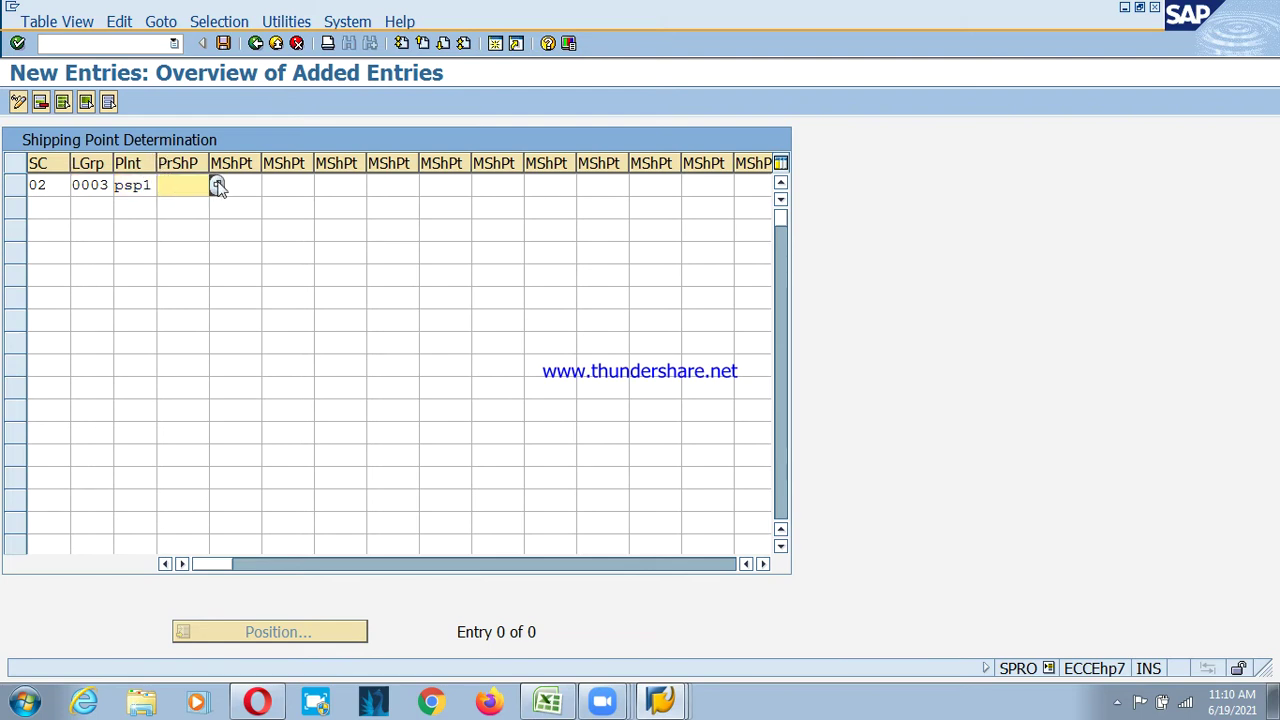
click(217, 186)
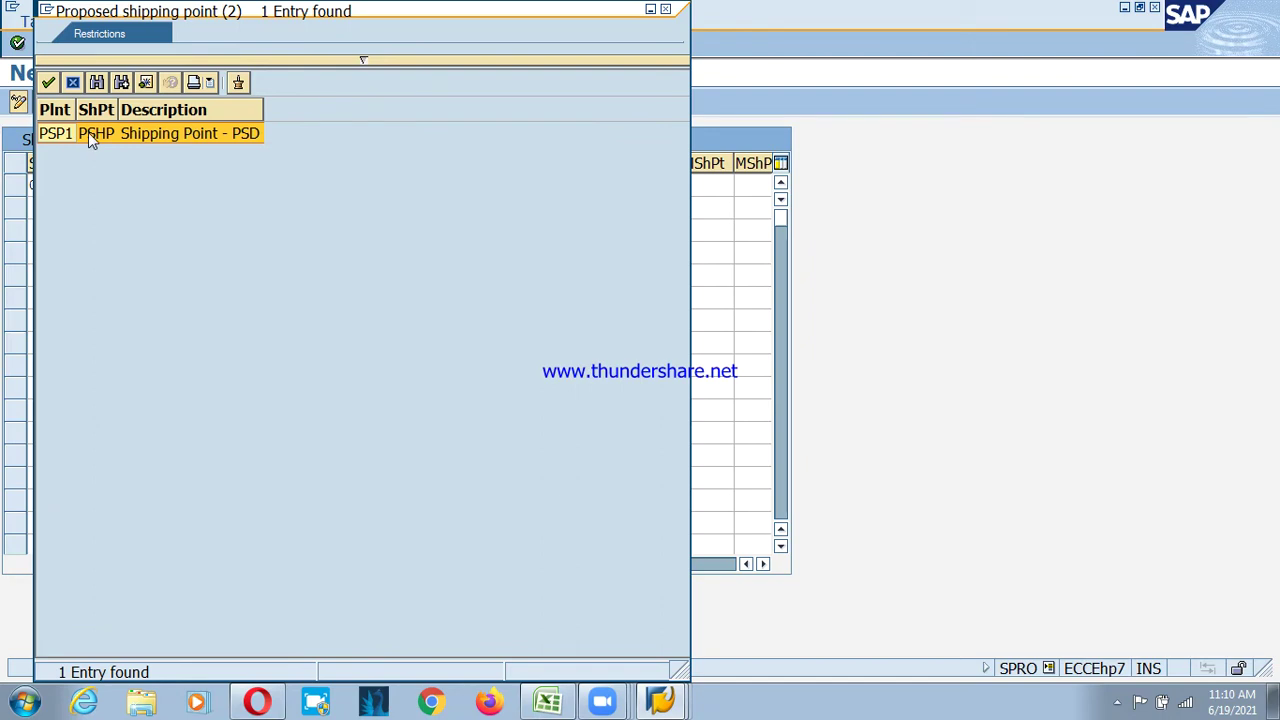
double_click(88, 132)
click(241, 186)
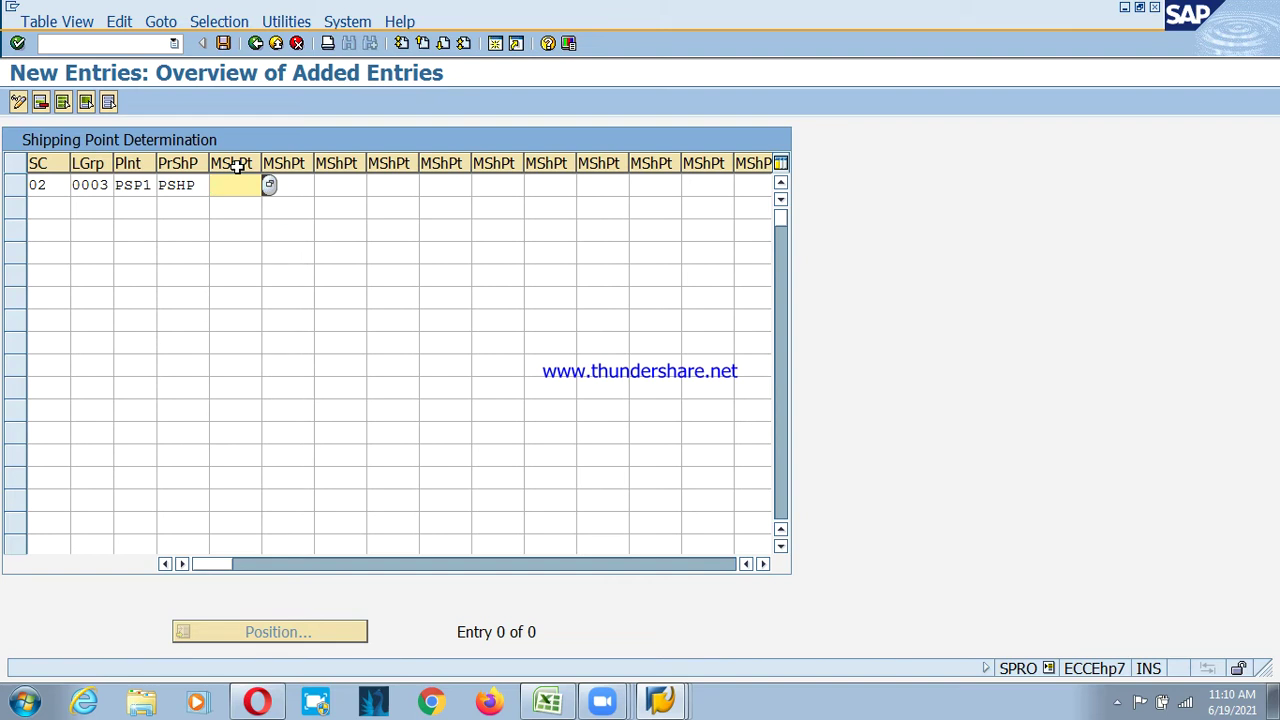
click(269, 185)
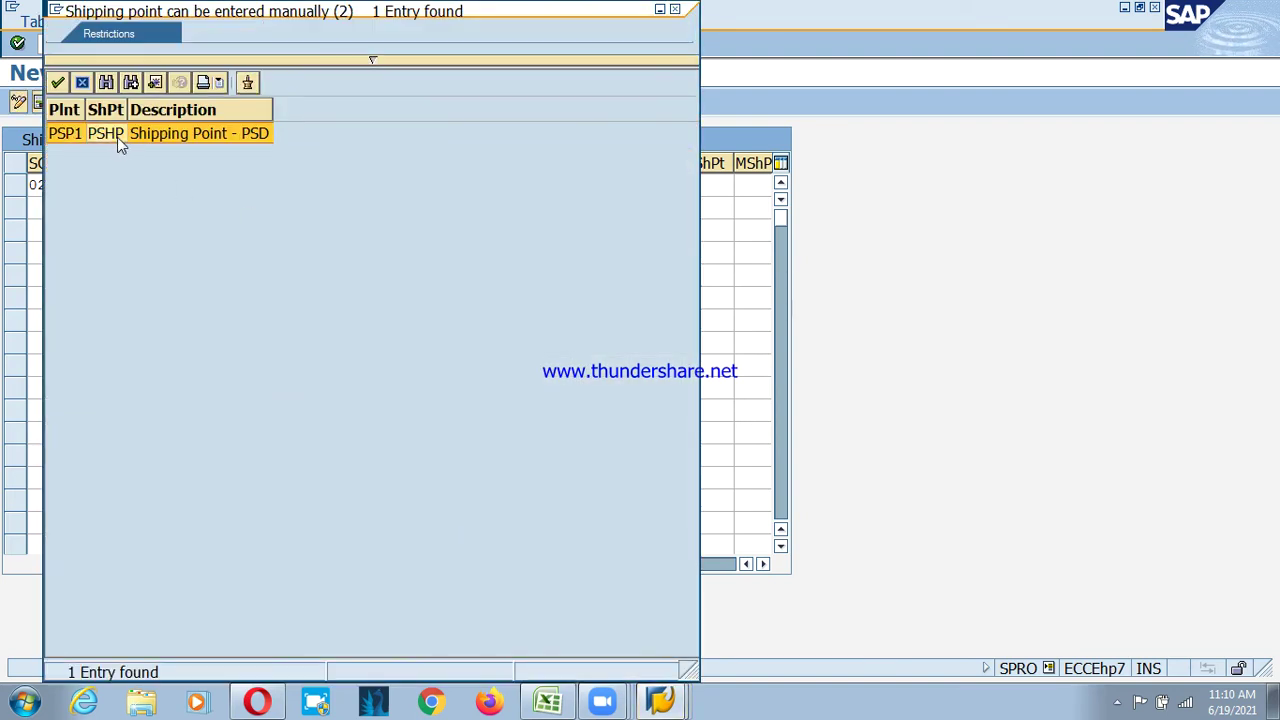
double_click(117, 137)
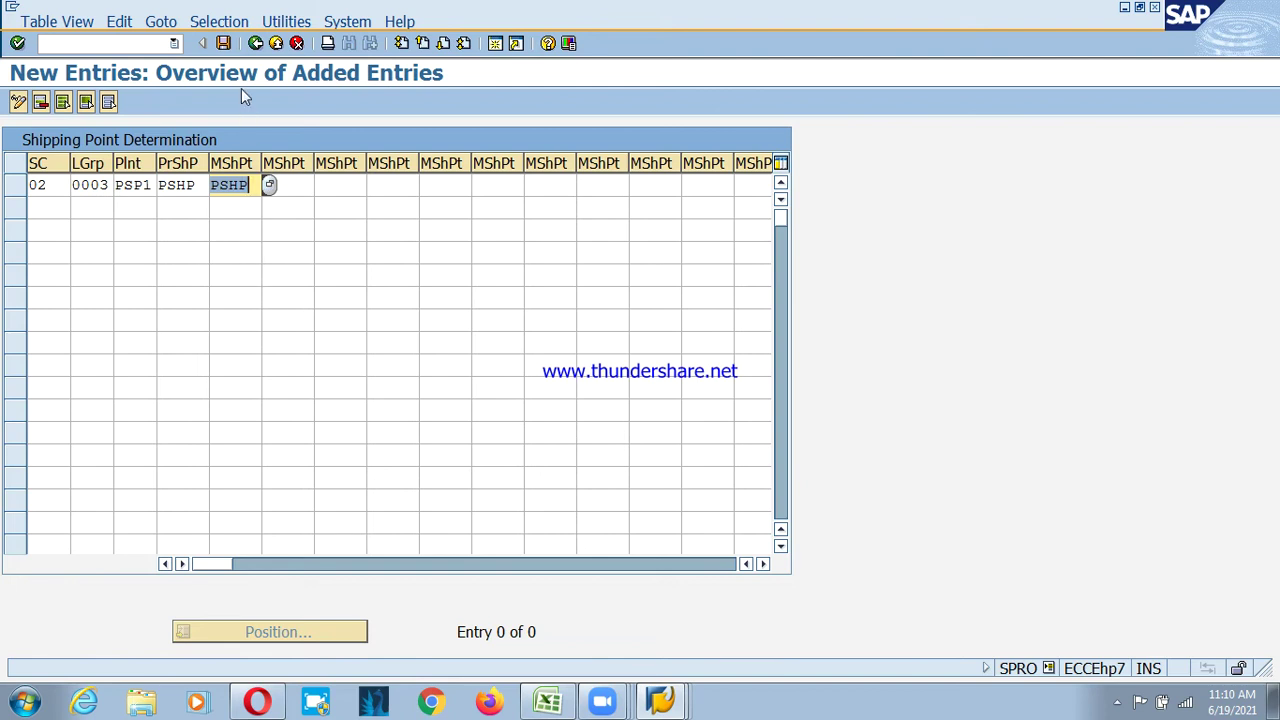
- Save the shipping point assignment with the proposed customizing request and return to the implementation guide structure
click(224, 43)
key(Return)
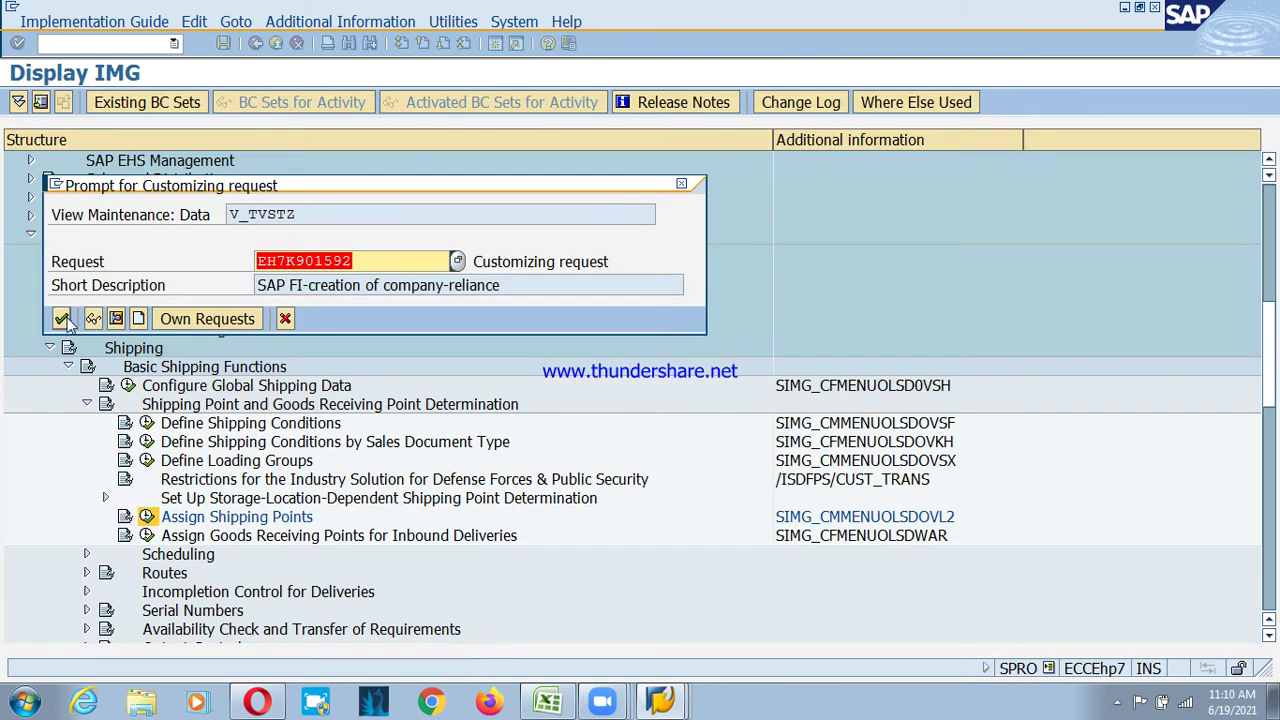
click(255, 43)
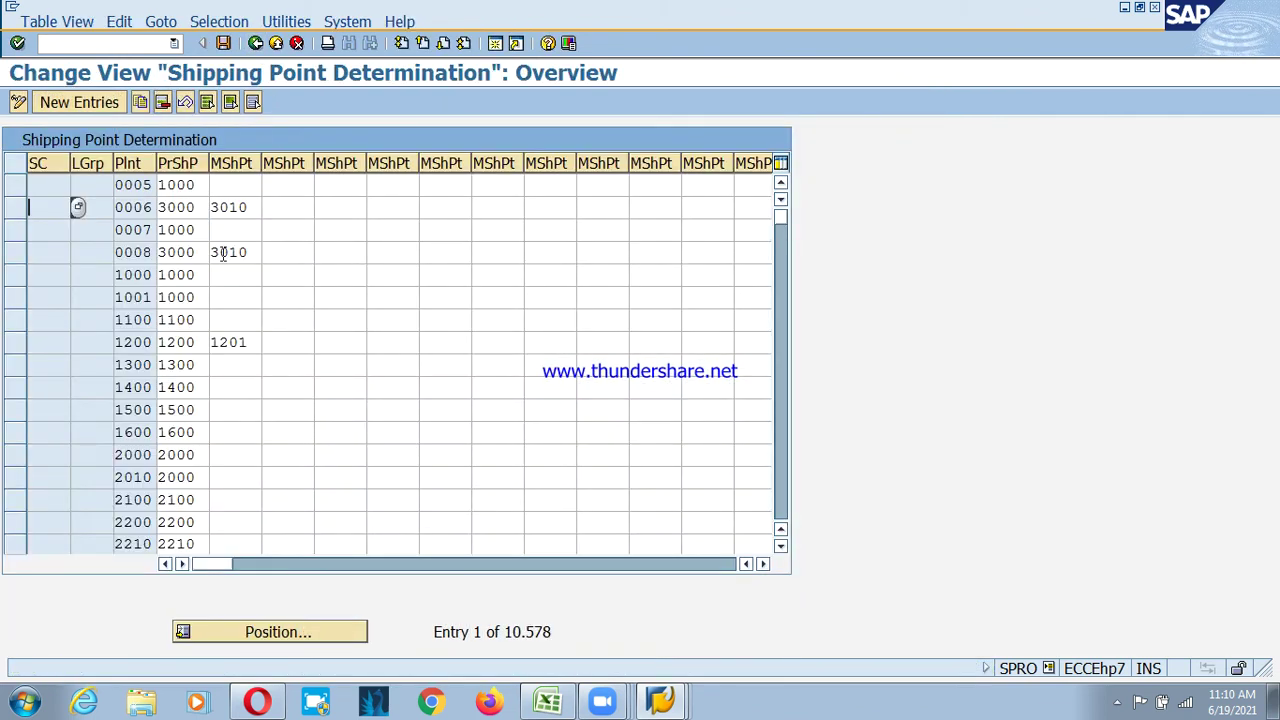
click(256, 44)
- Switch back to the standard order session and set the item's shipping point to PSHP from the possible entries
click(644, 704)
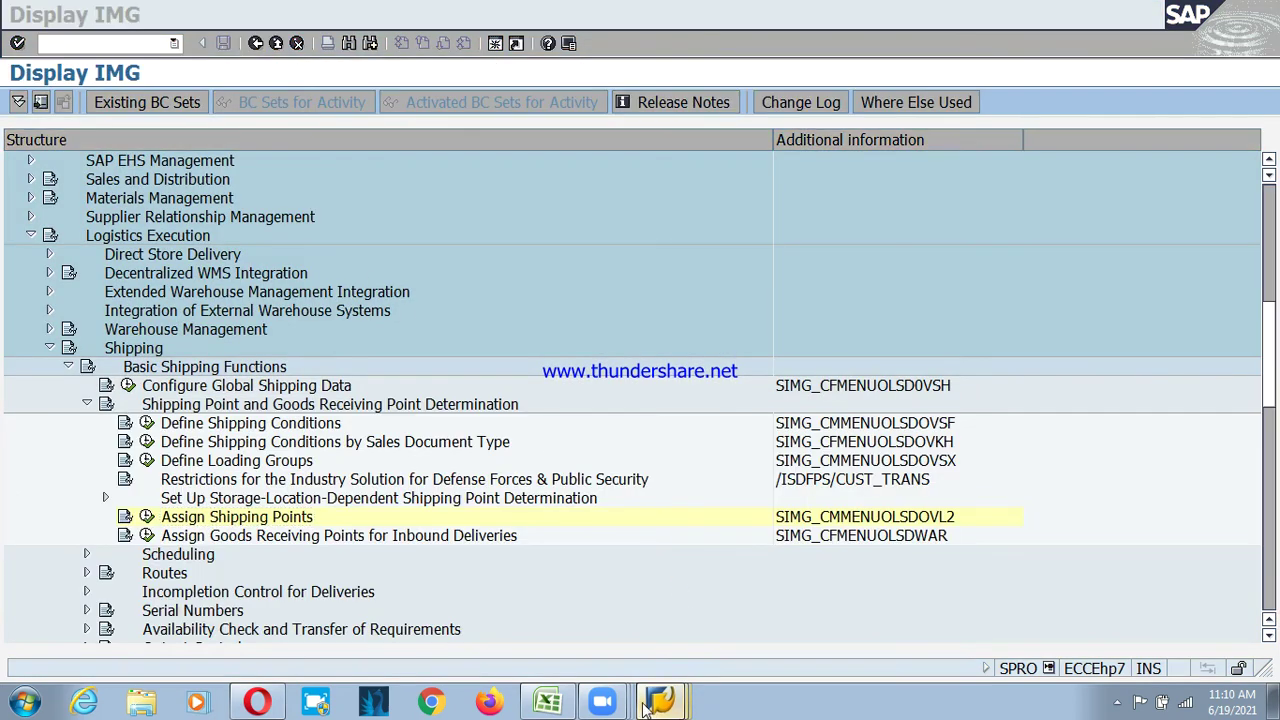
click(637, 560)
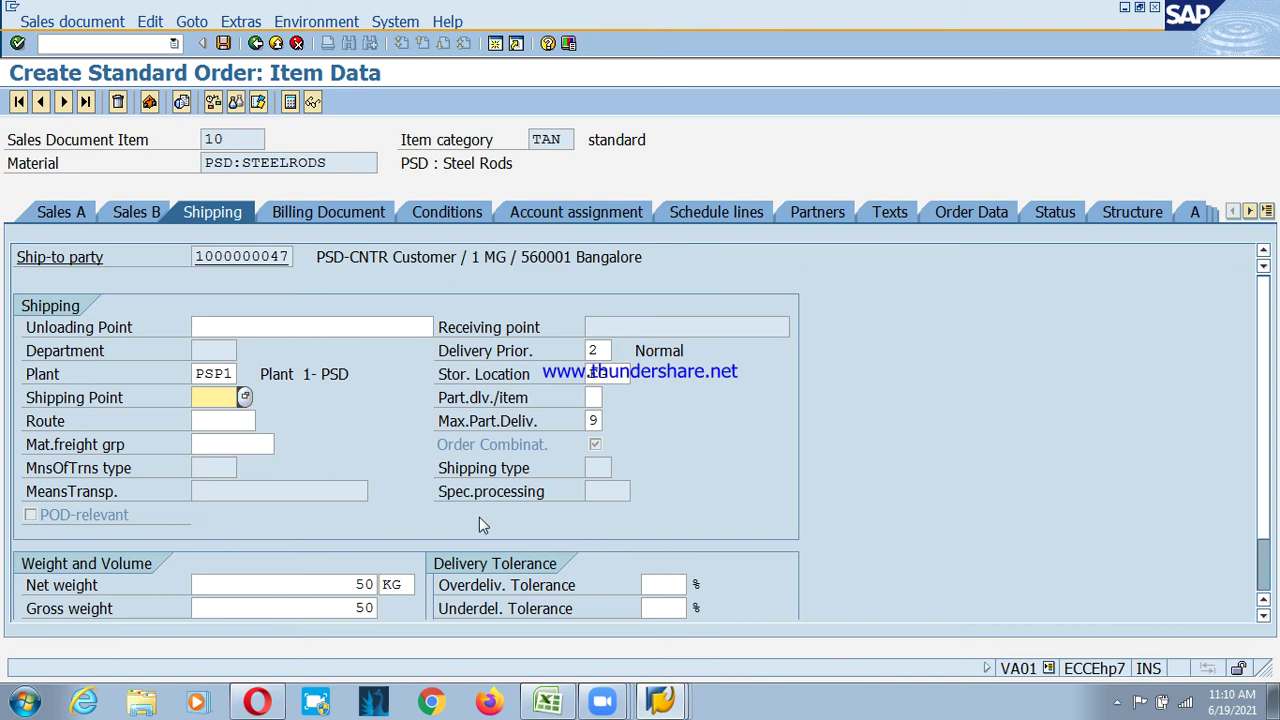
click(245, 397)
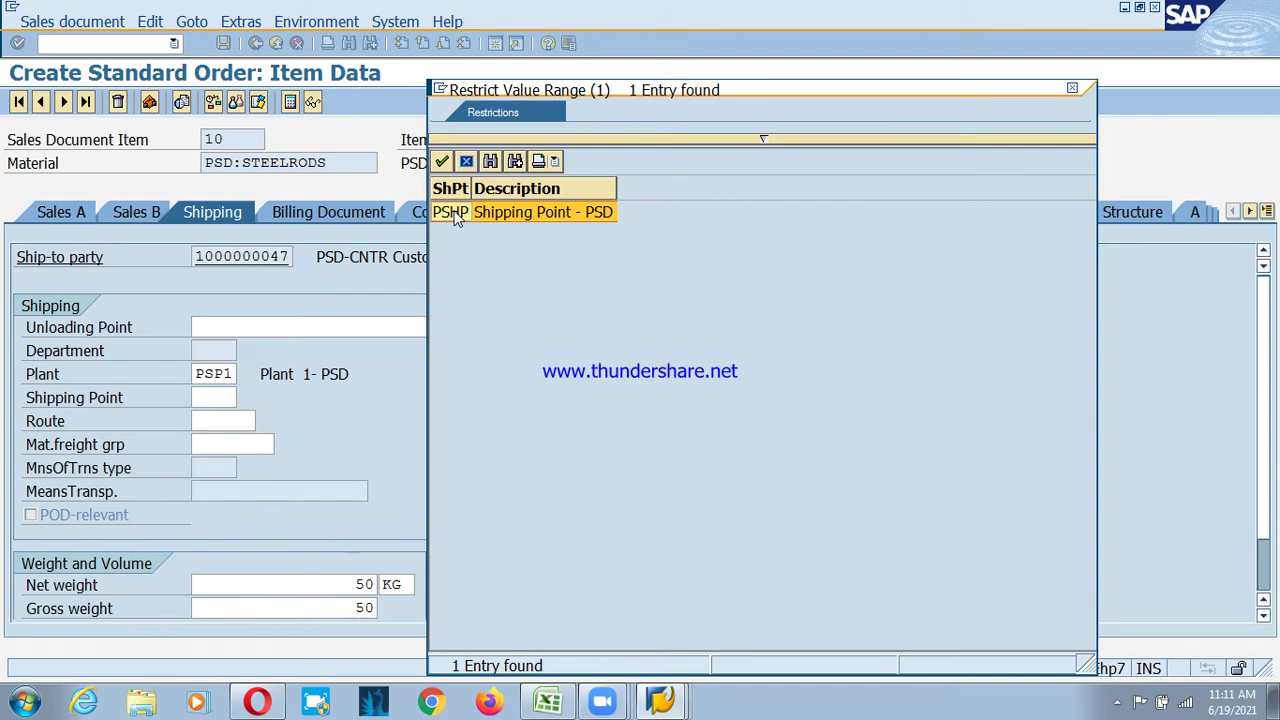
double_click(452, 213)
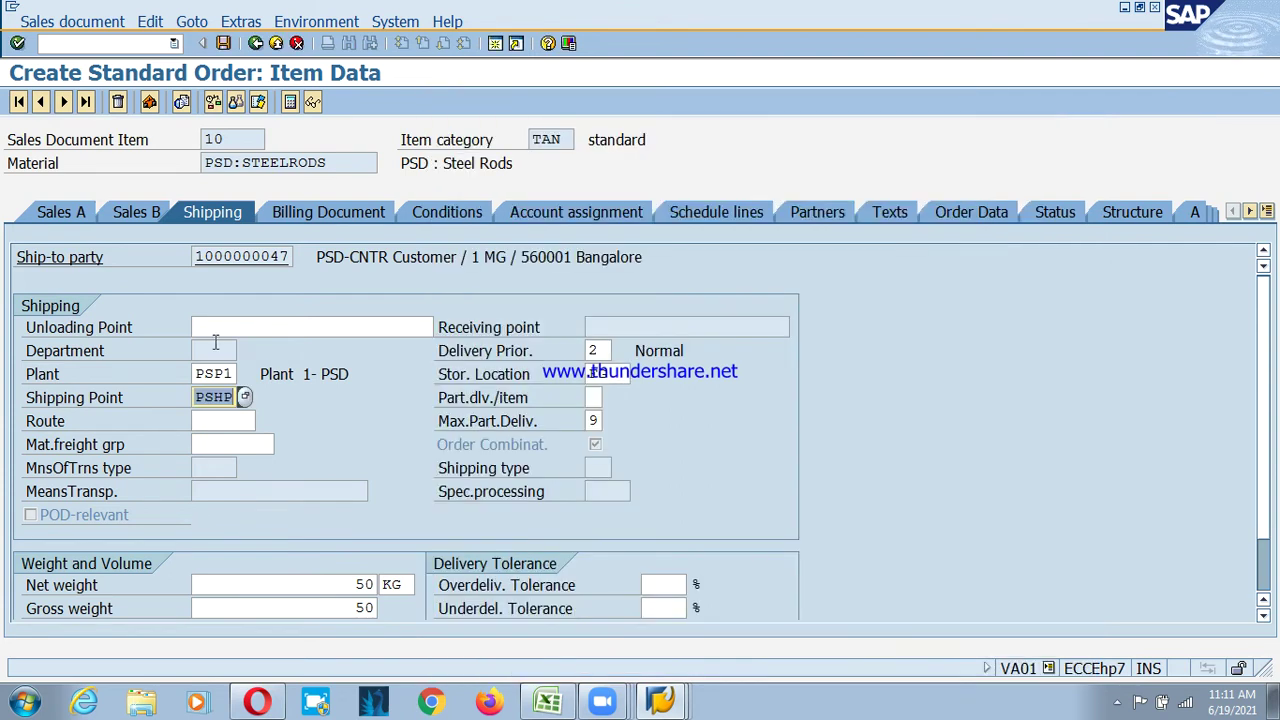
- Remove storage location FG from the item and return to the order overview, acknowledging the information message
click(254, 47)
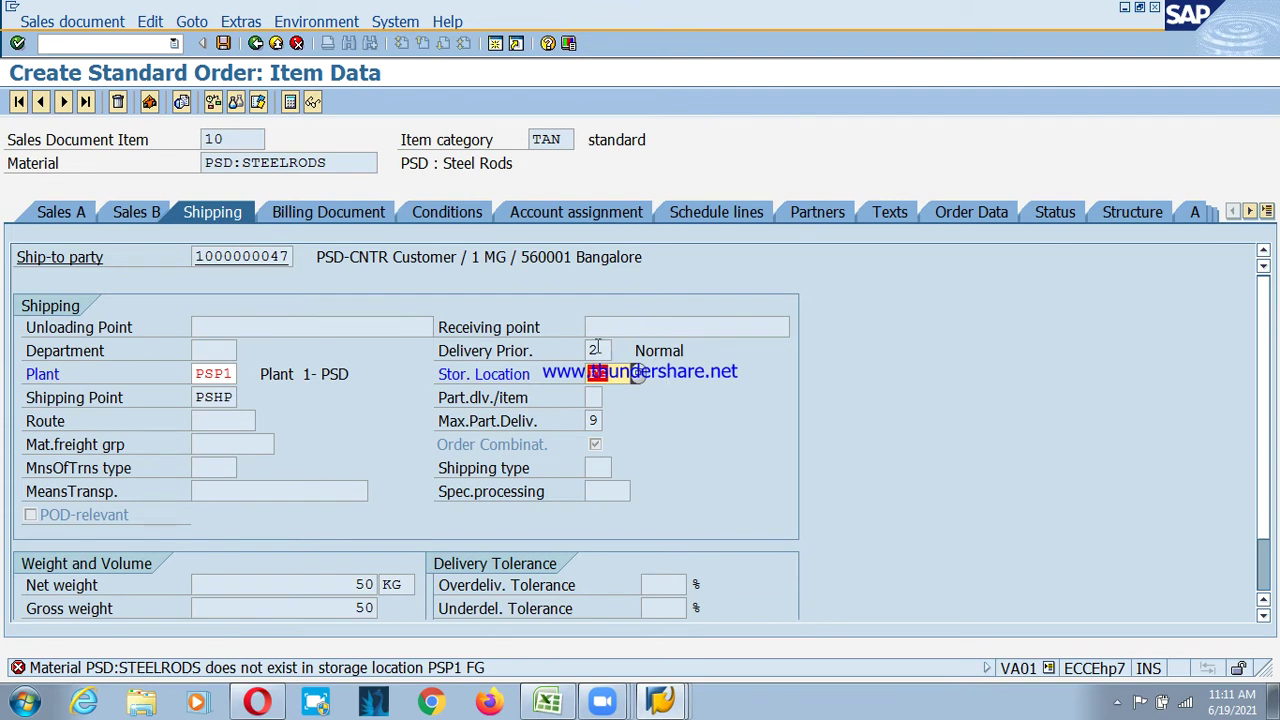
key(Delete)
key(Return)
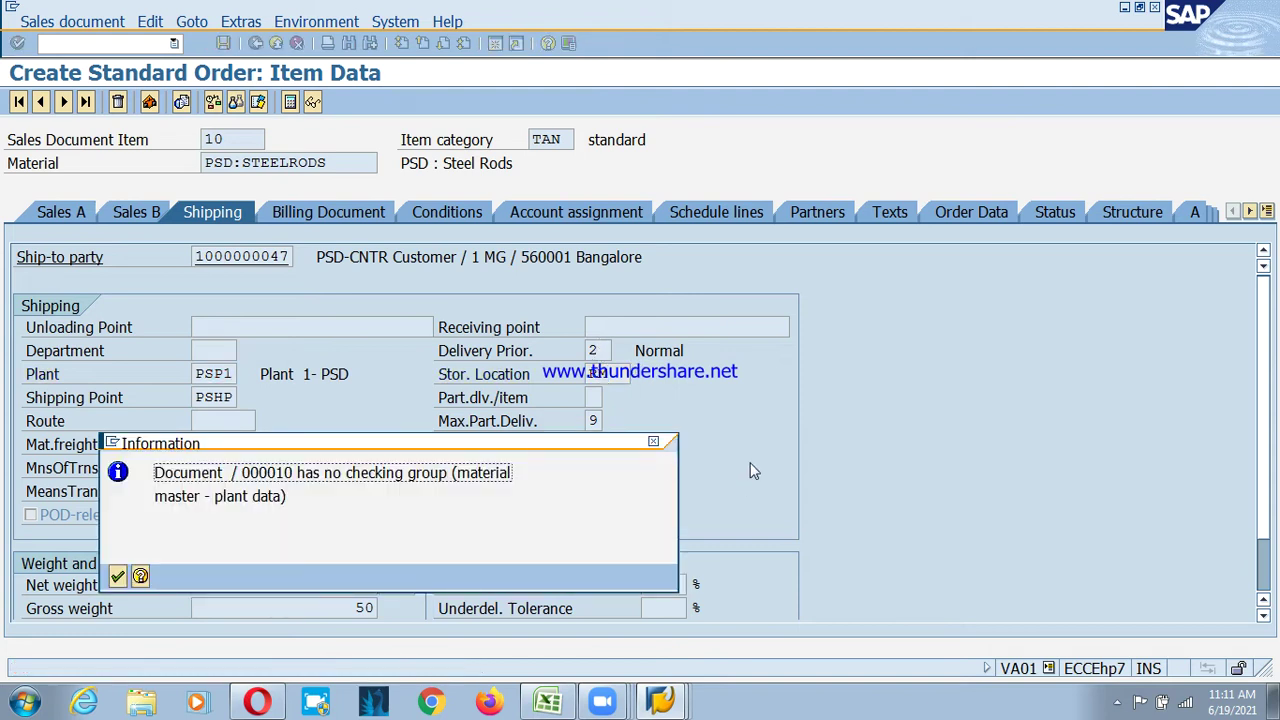
click(122, 577)
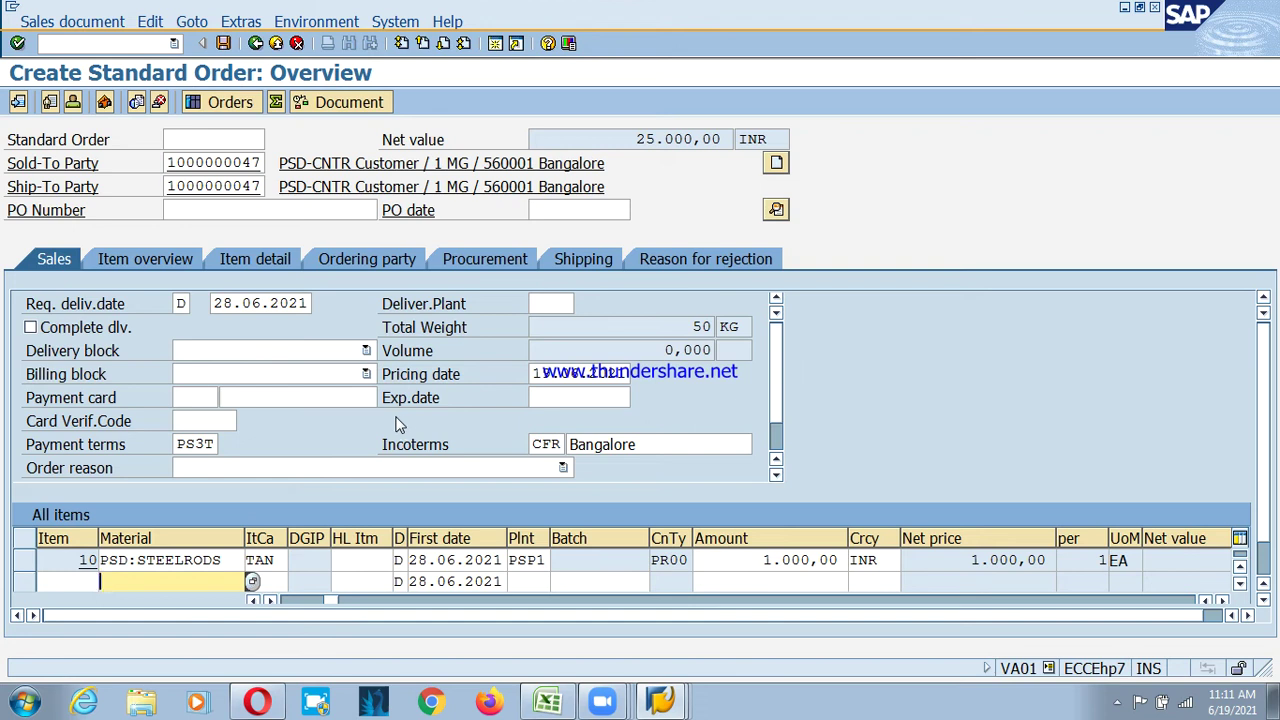
- Open the order's incompletion log and go to the schedule line data to complete the missing loading date
click(146, 21)
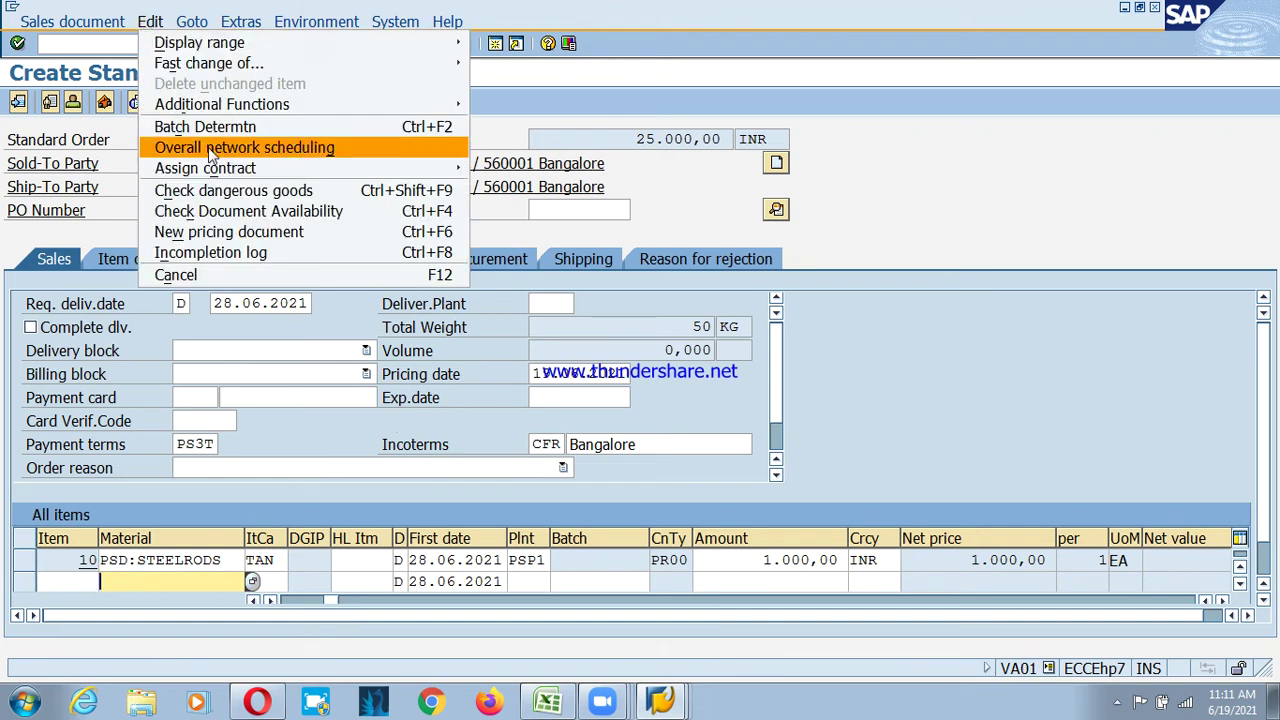
click(239, 256)
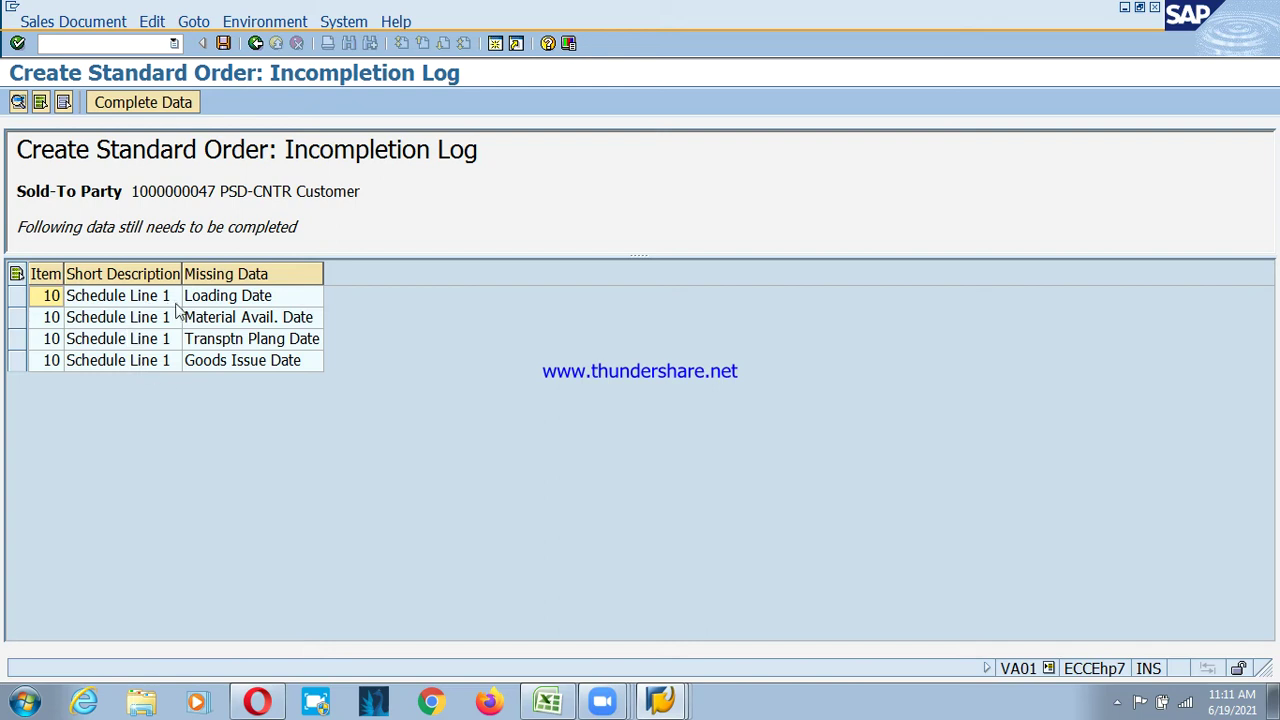
drag(185, 273, 236, 290)
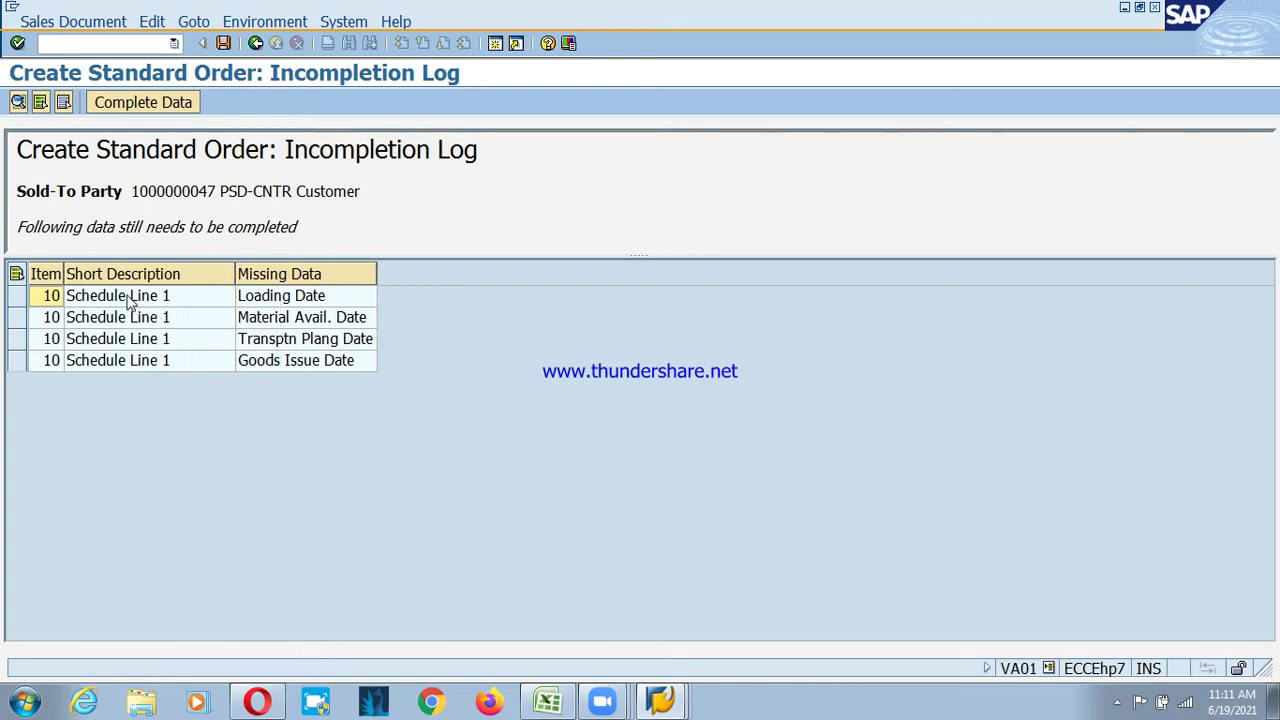
click(145, 102)
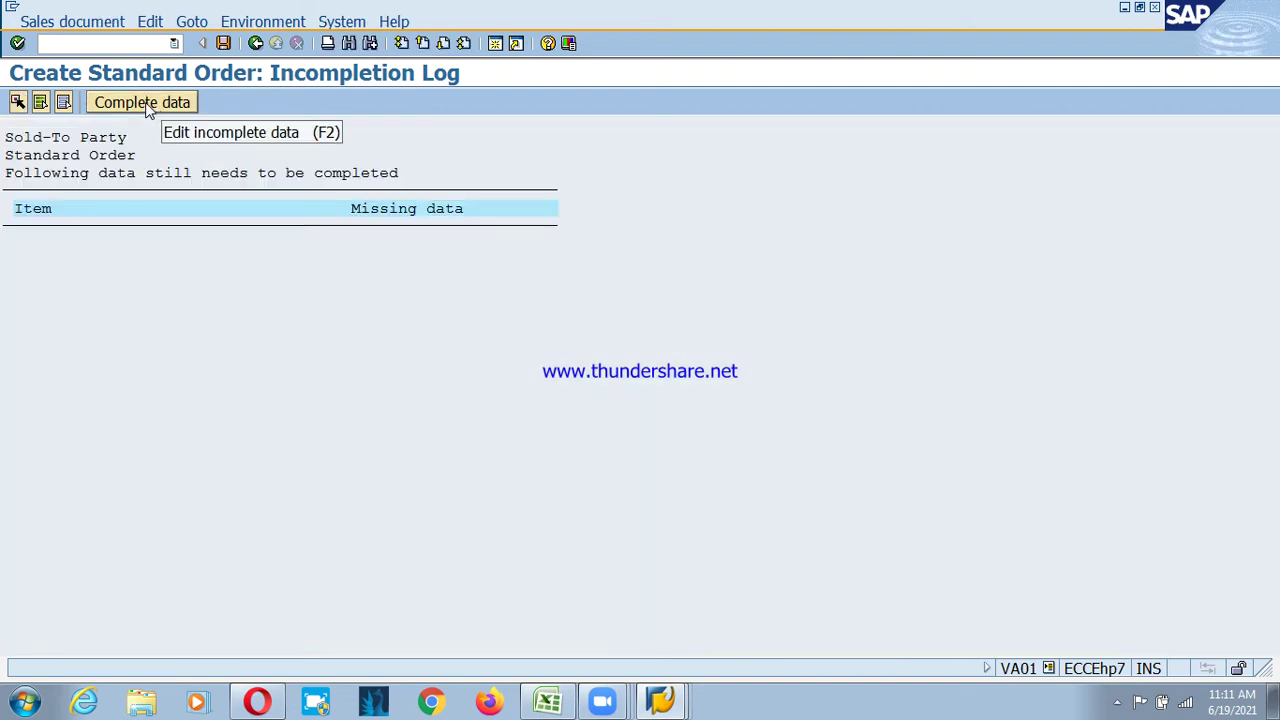
click(145, 102)
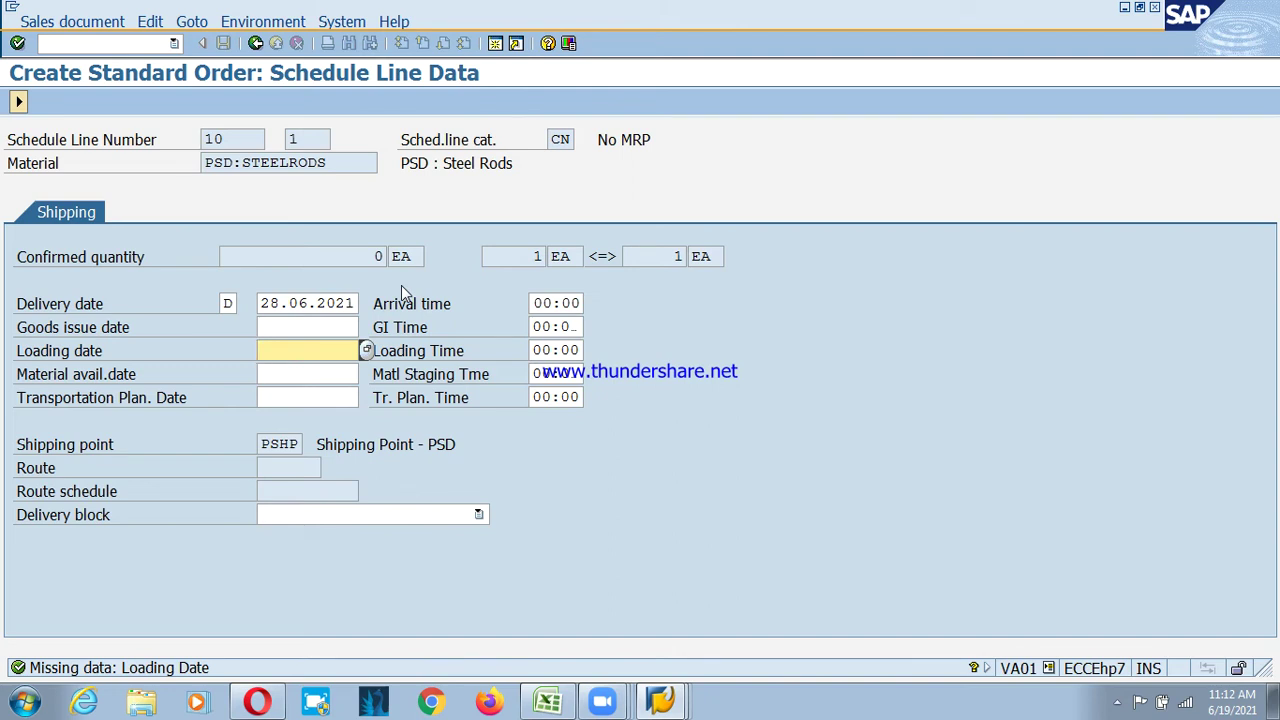
- Set the schedule line's loading date and goods issue date to 19.06.2021 and return to the incompletion log
text(19.06.2021)
key(Return)
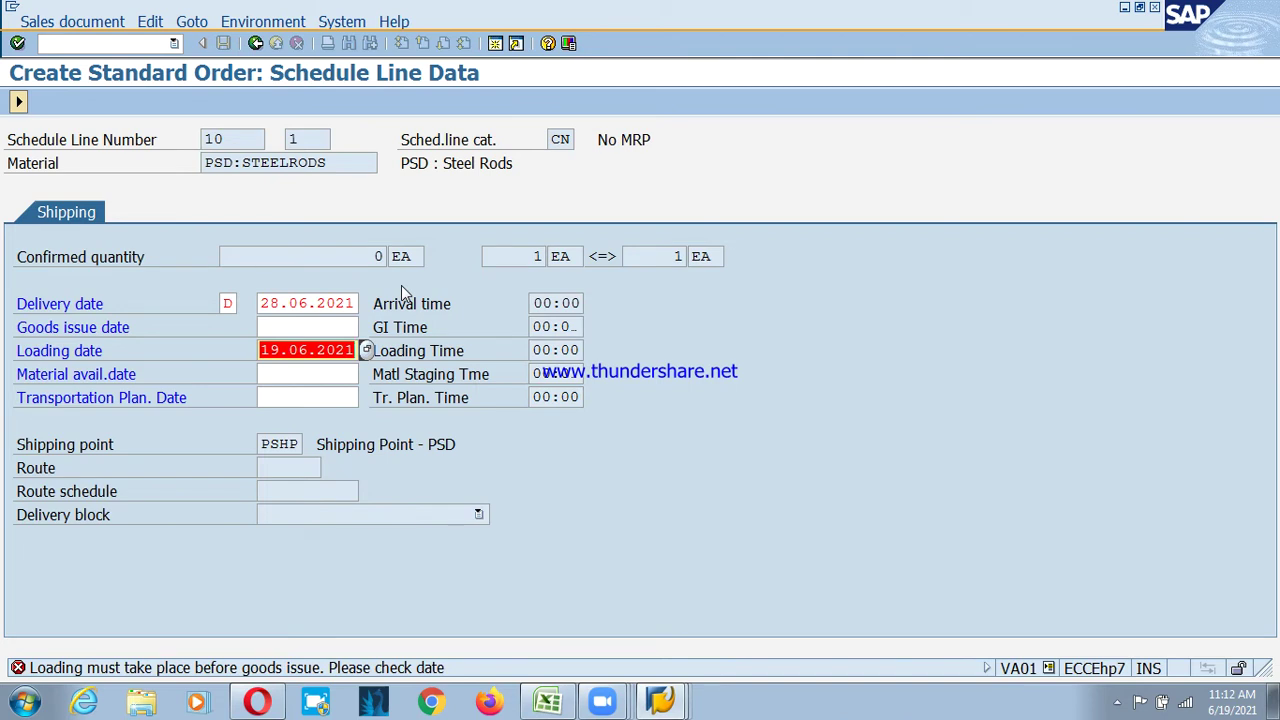
key(Up)
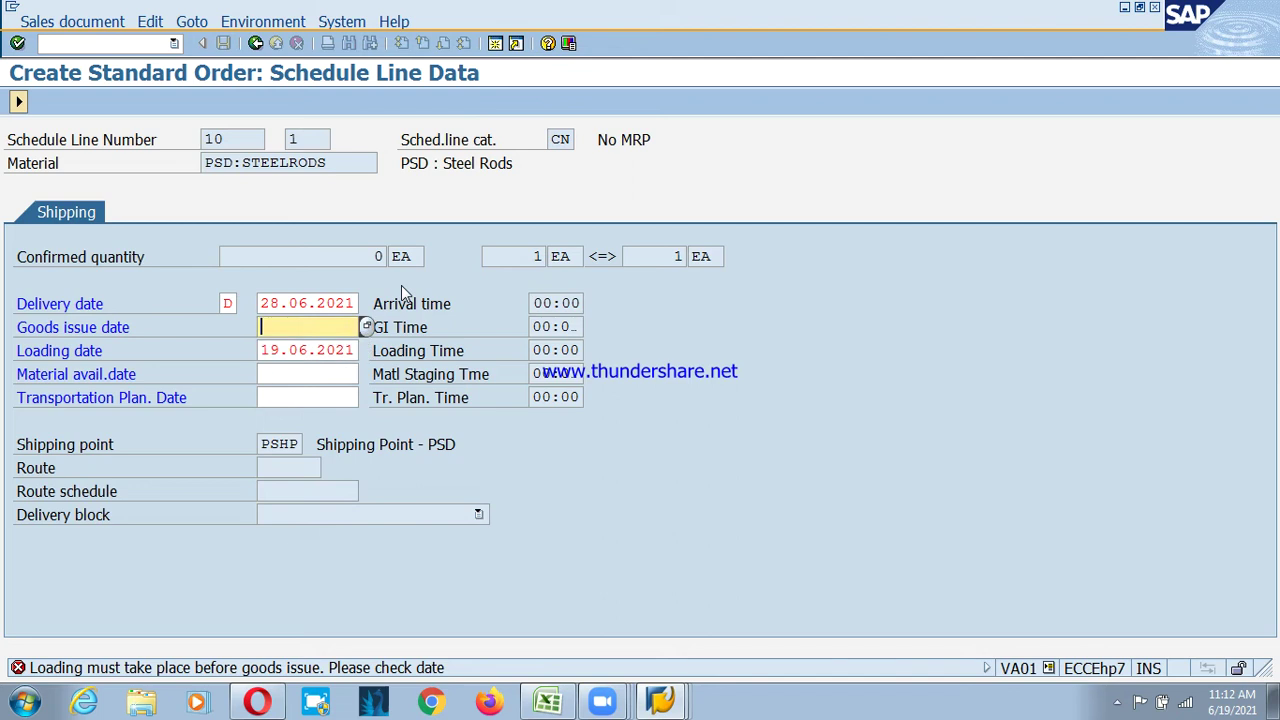
text(19.06.2021)
key(Return)
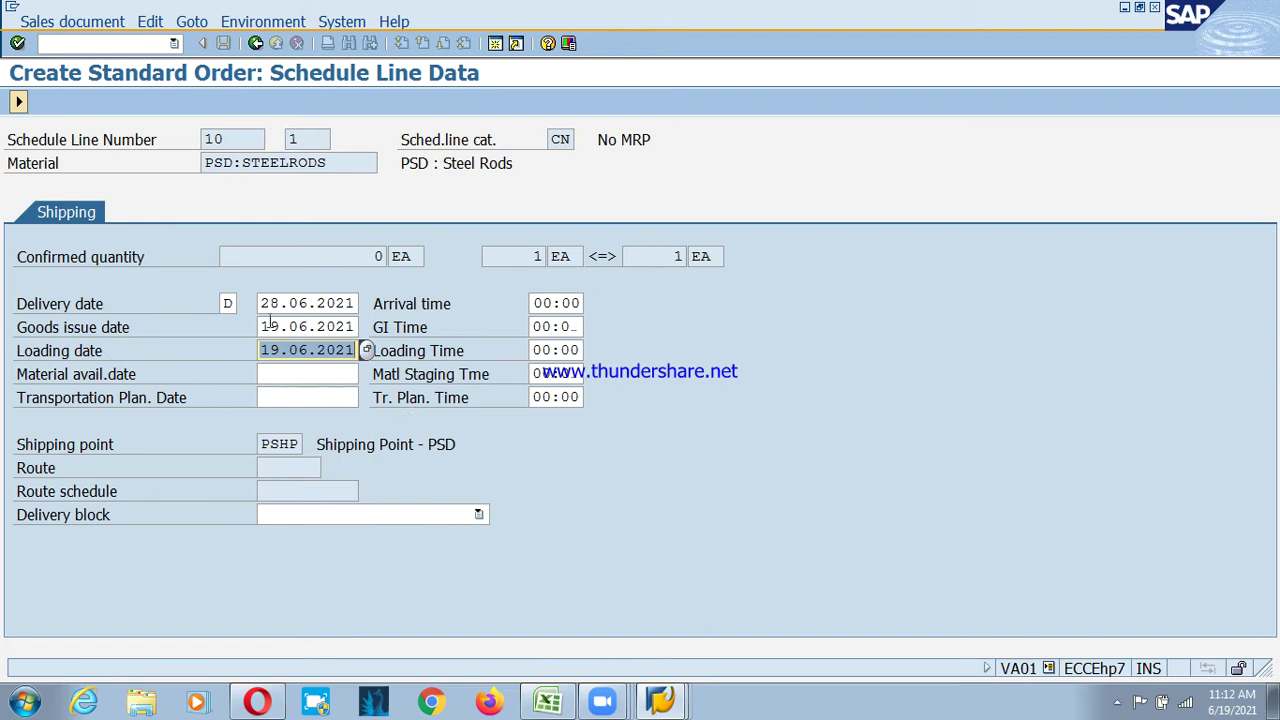
click(255, 43)
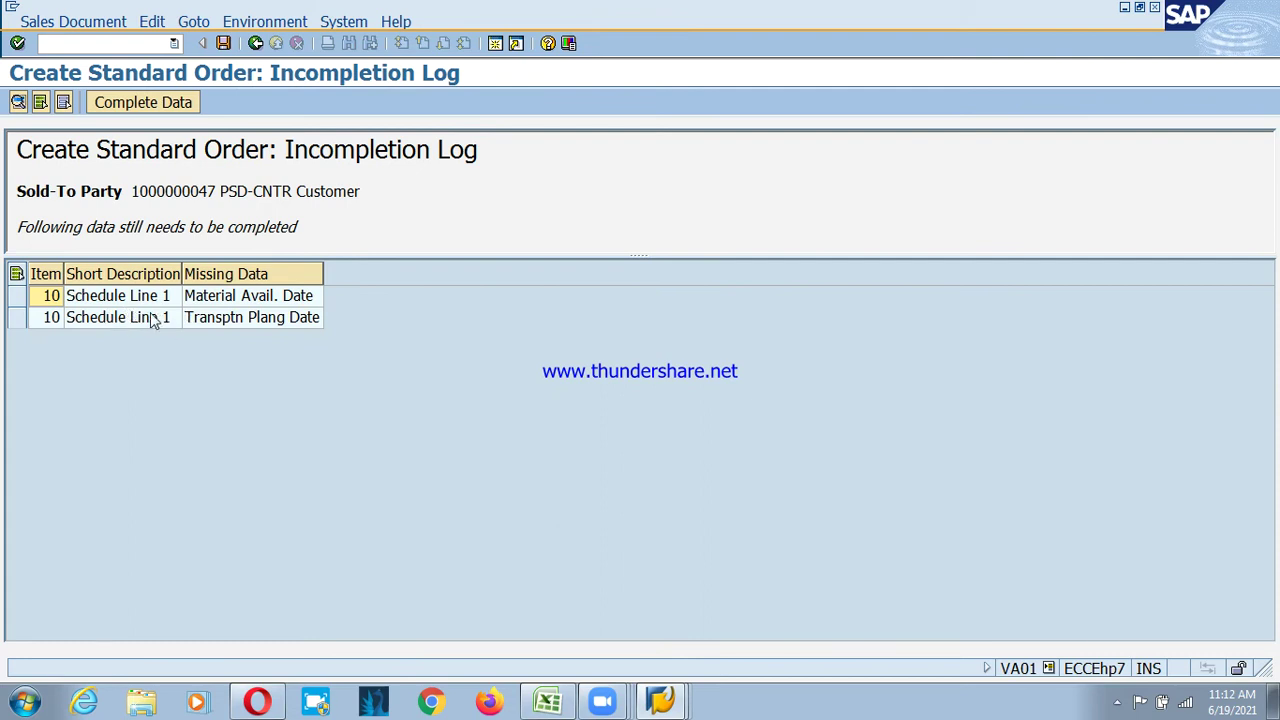
click(102, 300)
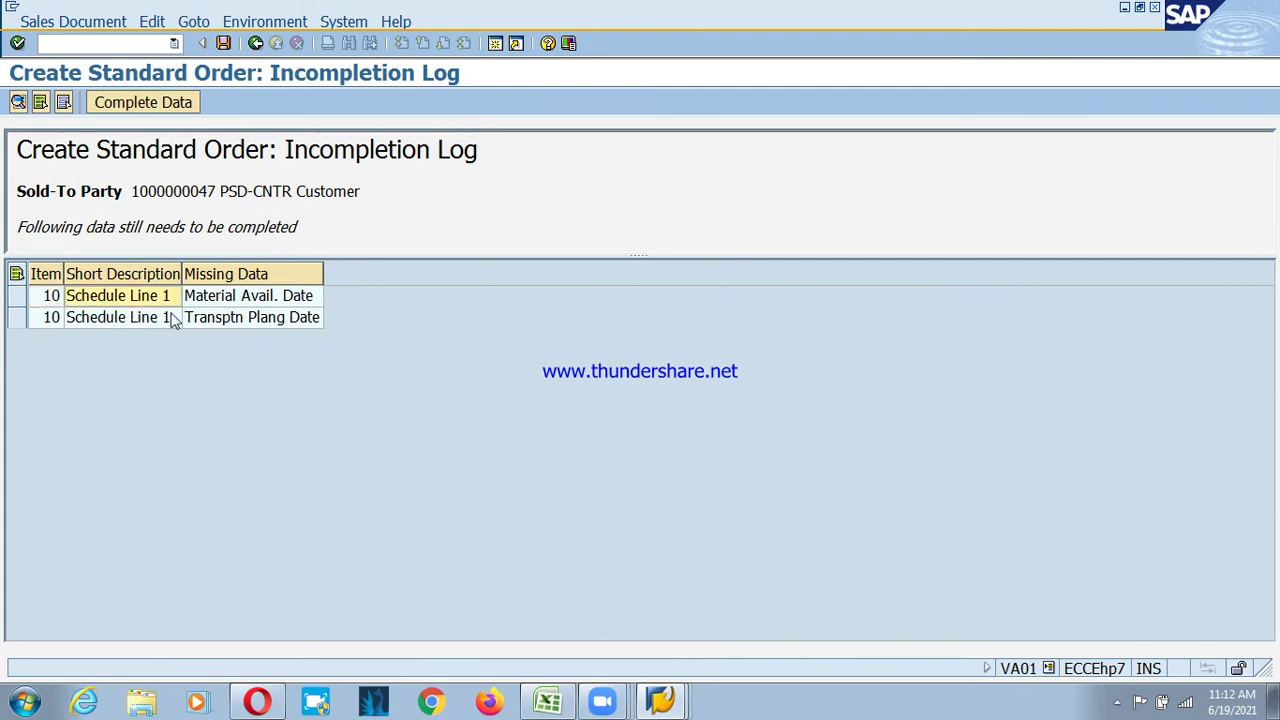
- Complete the schedule line's missing material availability date and transportation planning date with 19.06.2021, acknowledge the information message, and return to the order overview
click(240, 296)
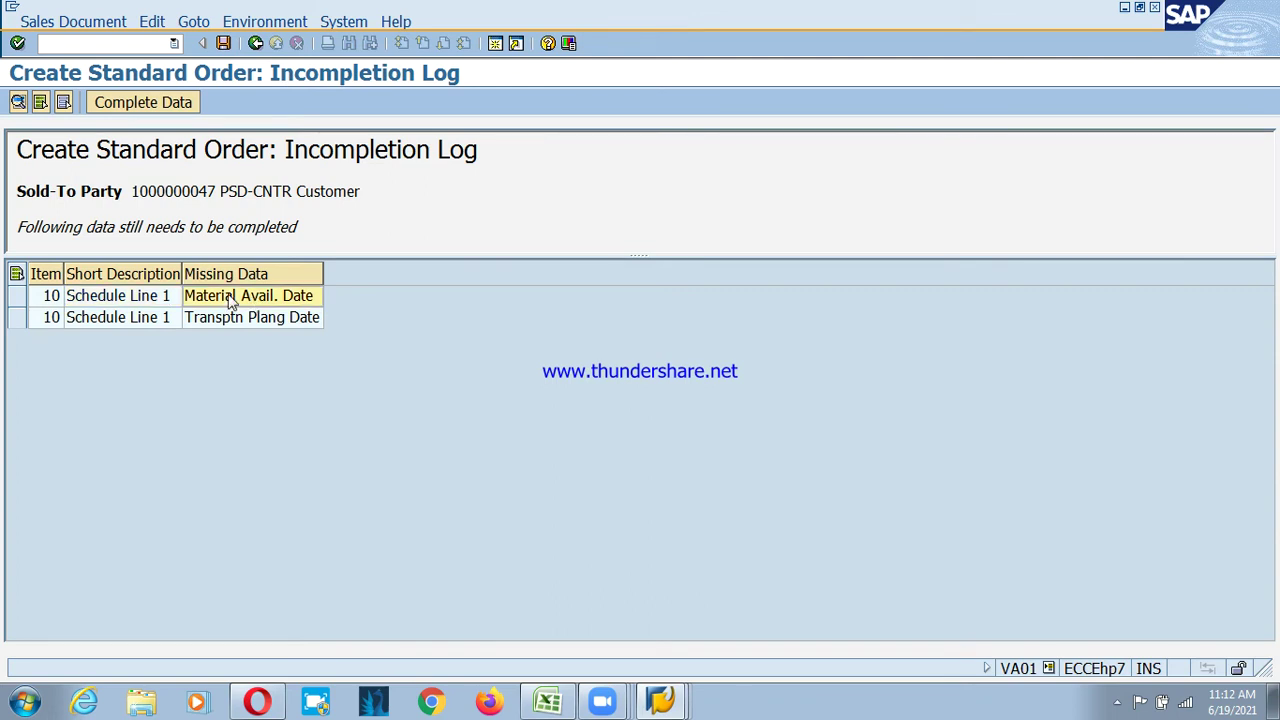
click(145, 108)
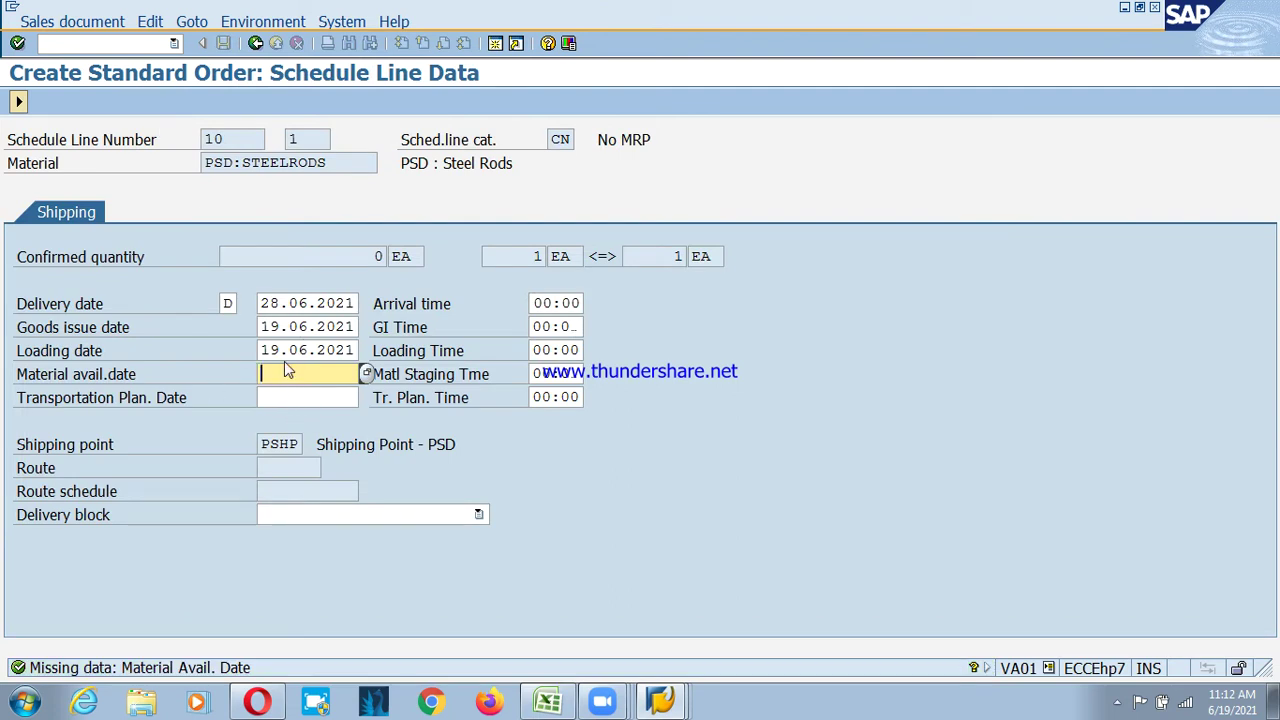
text(19.06.2021)
key(Tab)
text(19.06.2021)
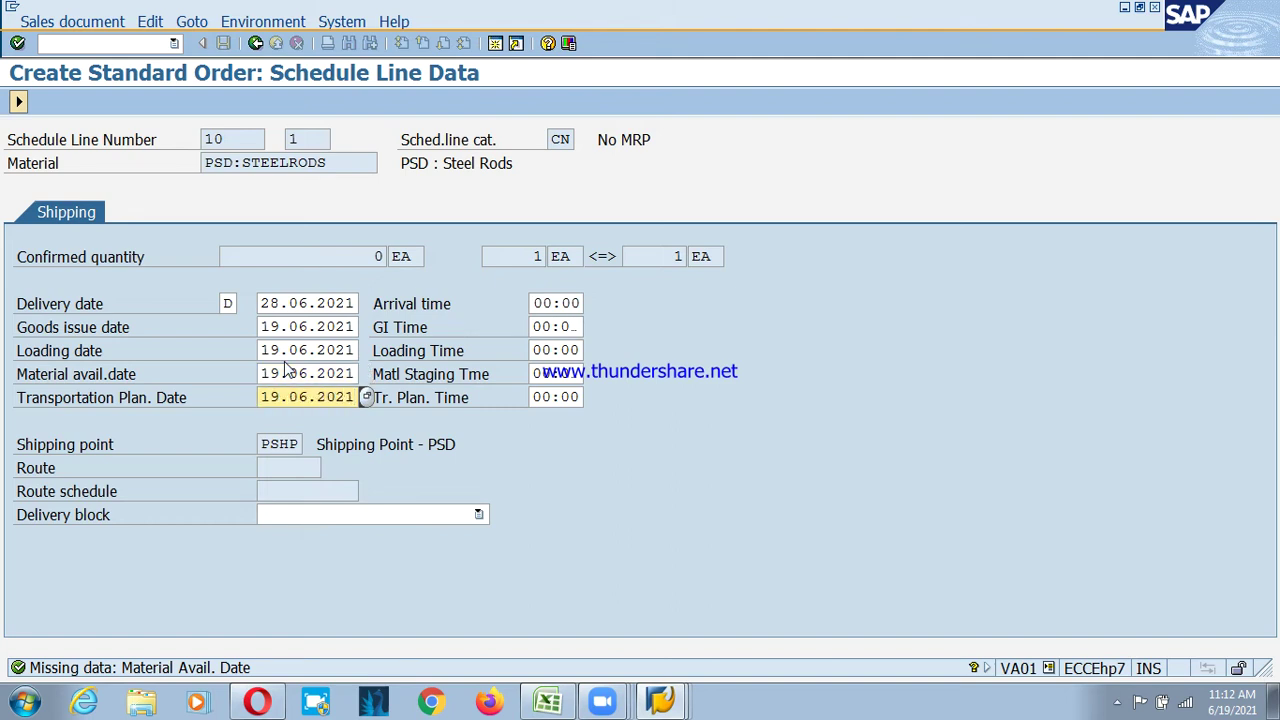
key(Return)
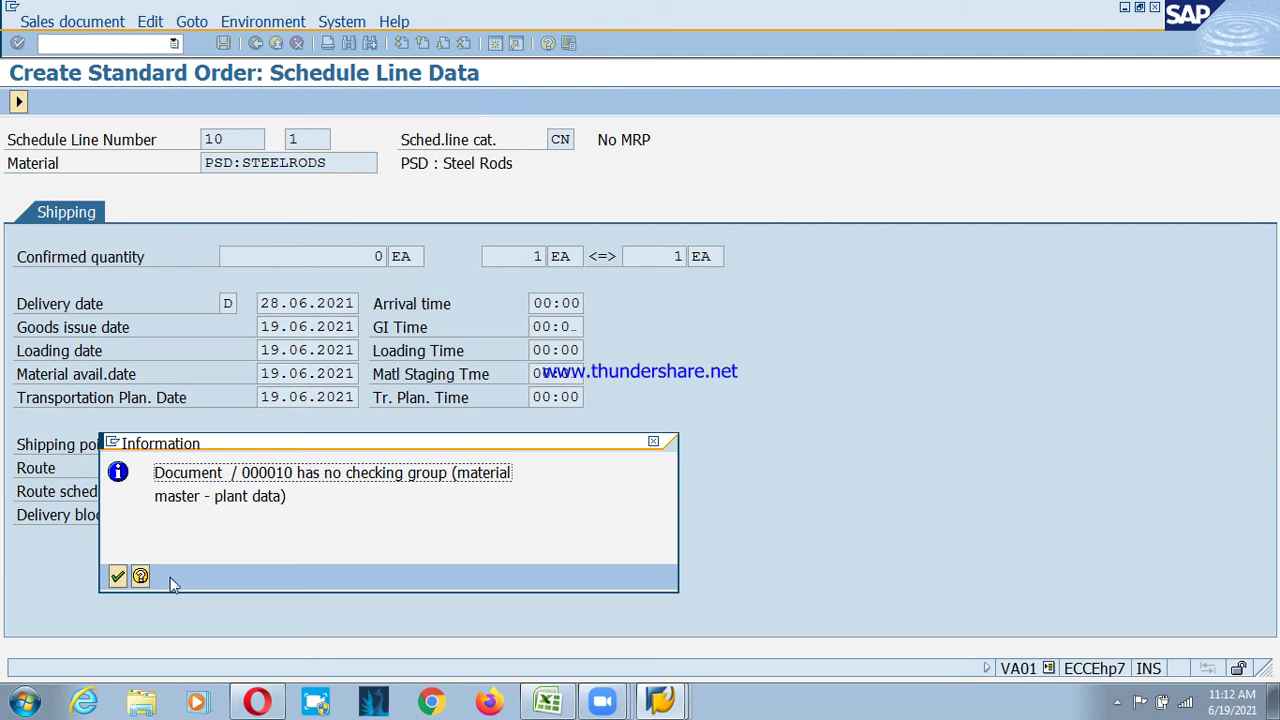
click(117, 576)
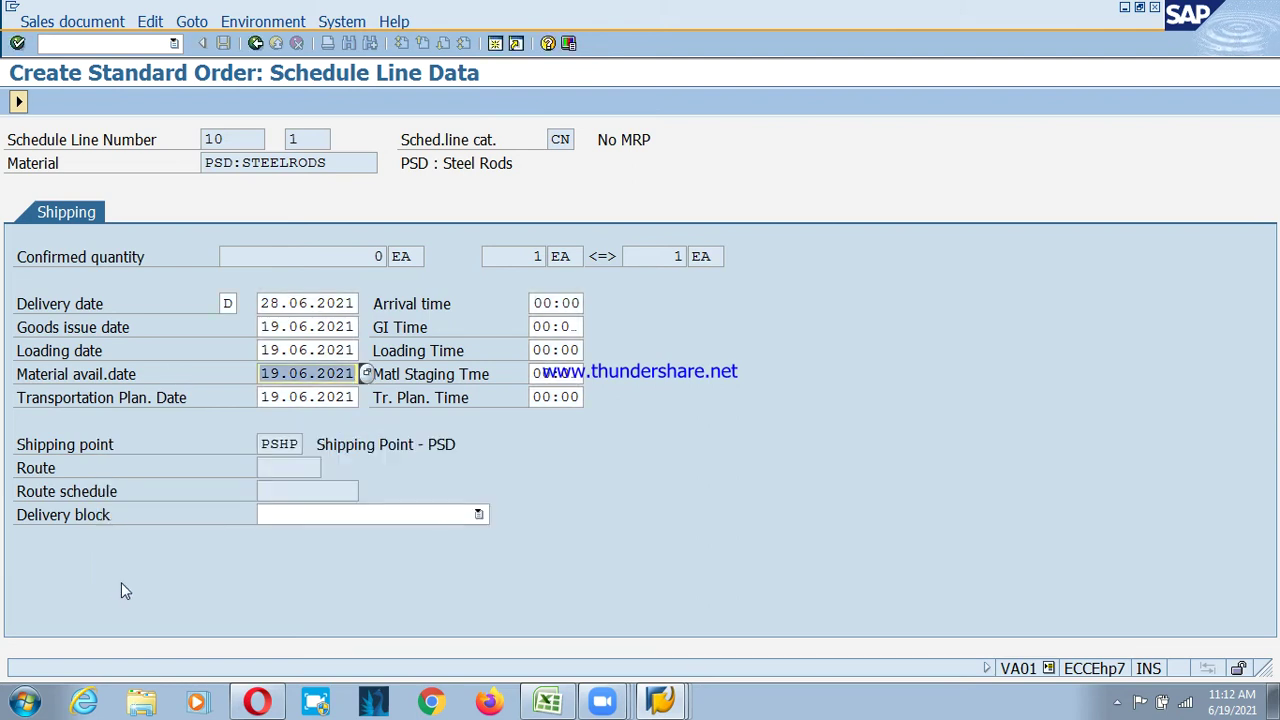
click(255, 43)
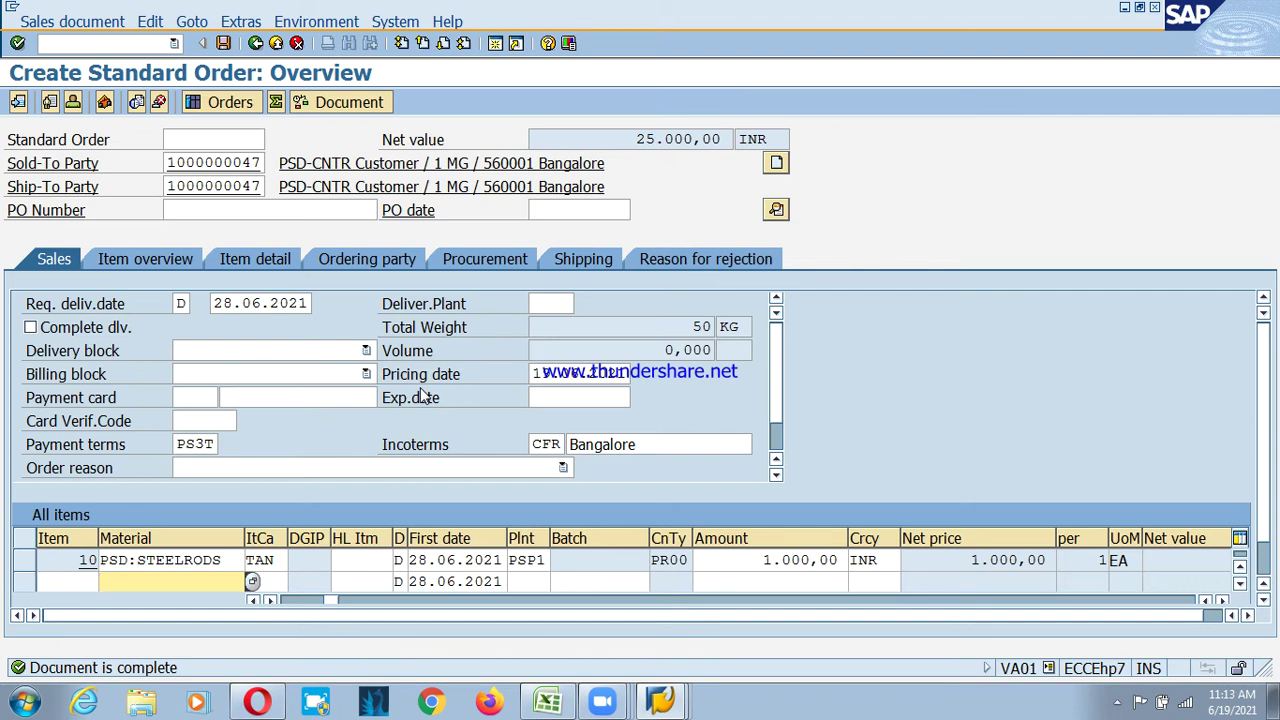
- Save the completed standard order, leave order creation, and open the saved order in display mode with VA03
click(224, 46)
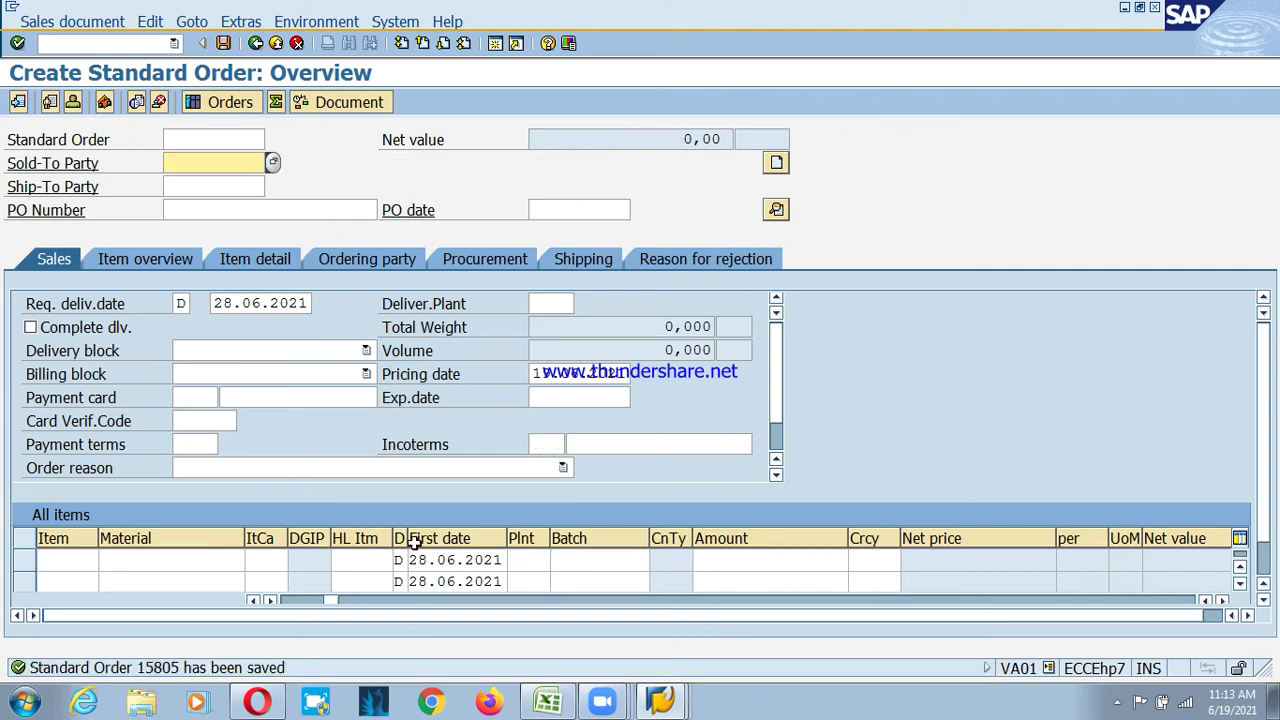
click(257, 44)
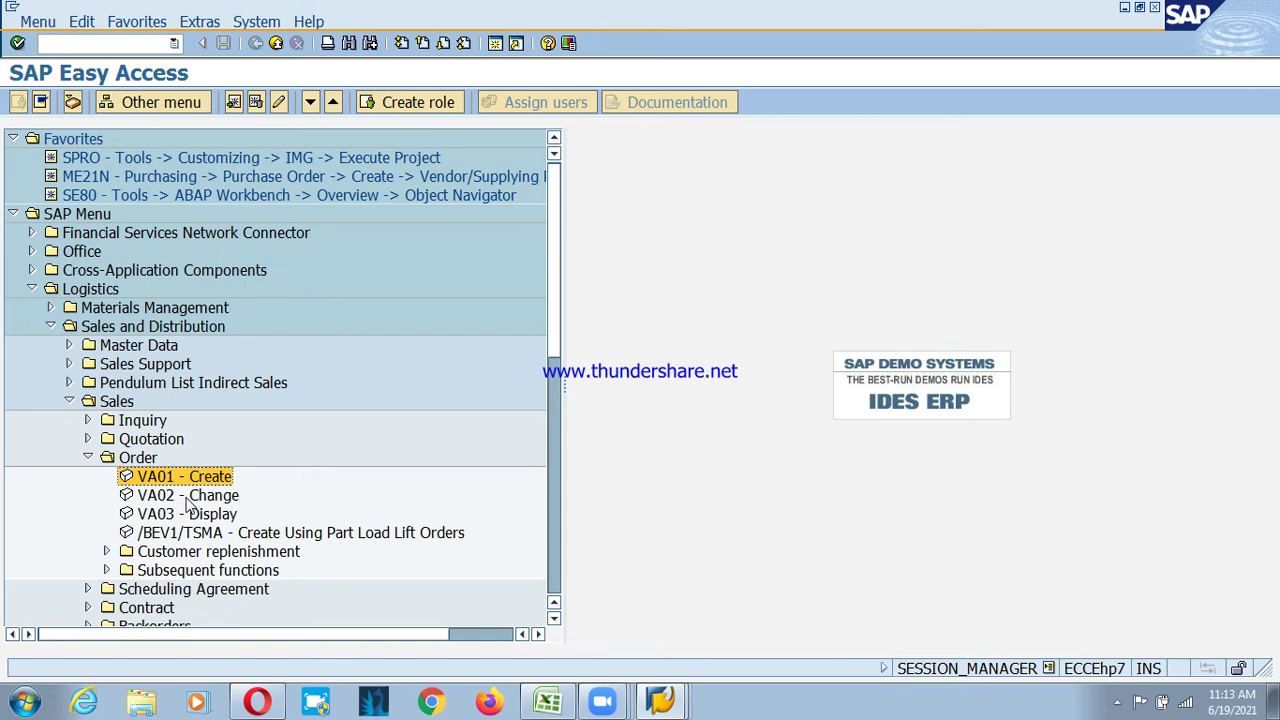
double_click(190, 513)
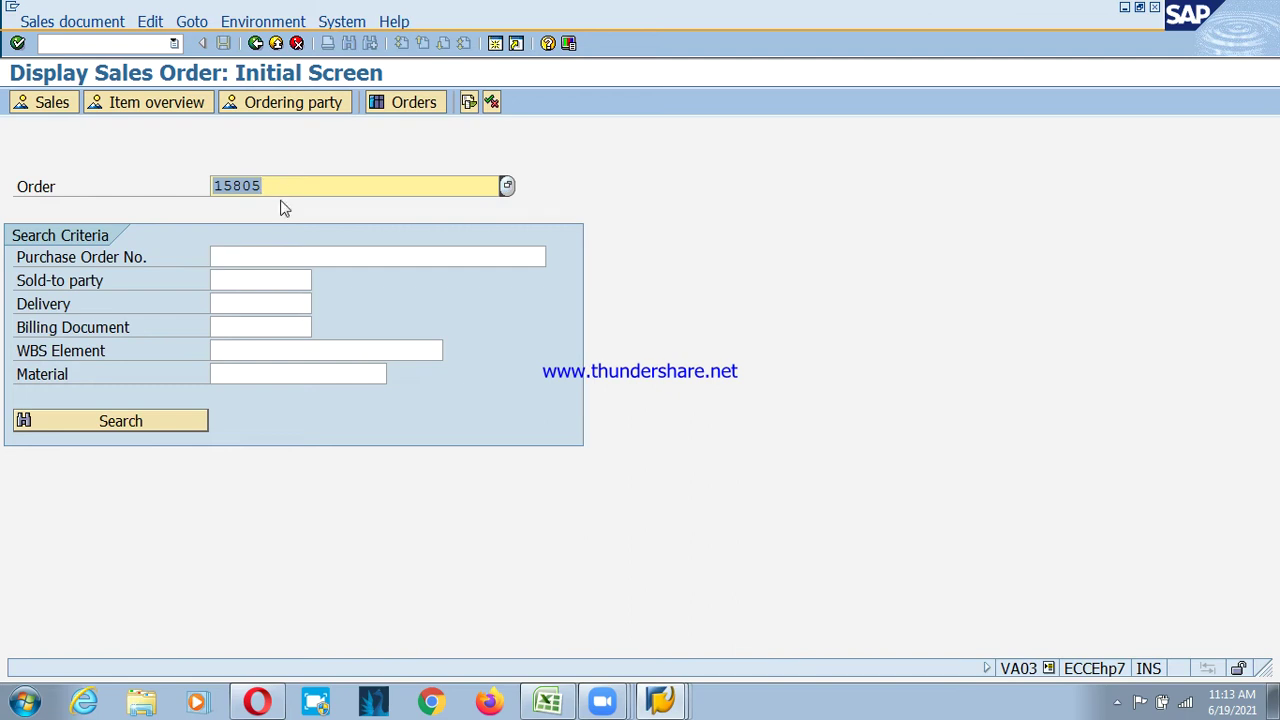
key(Return)
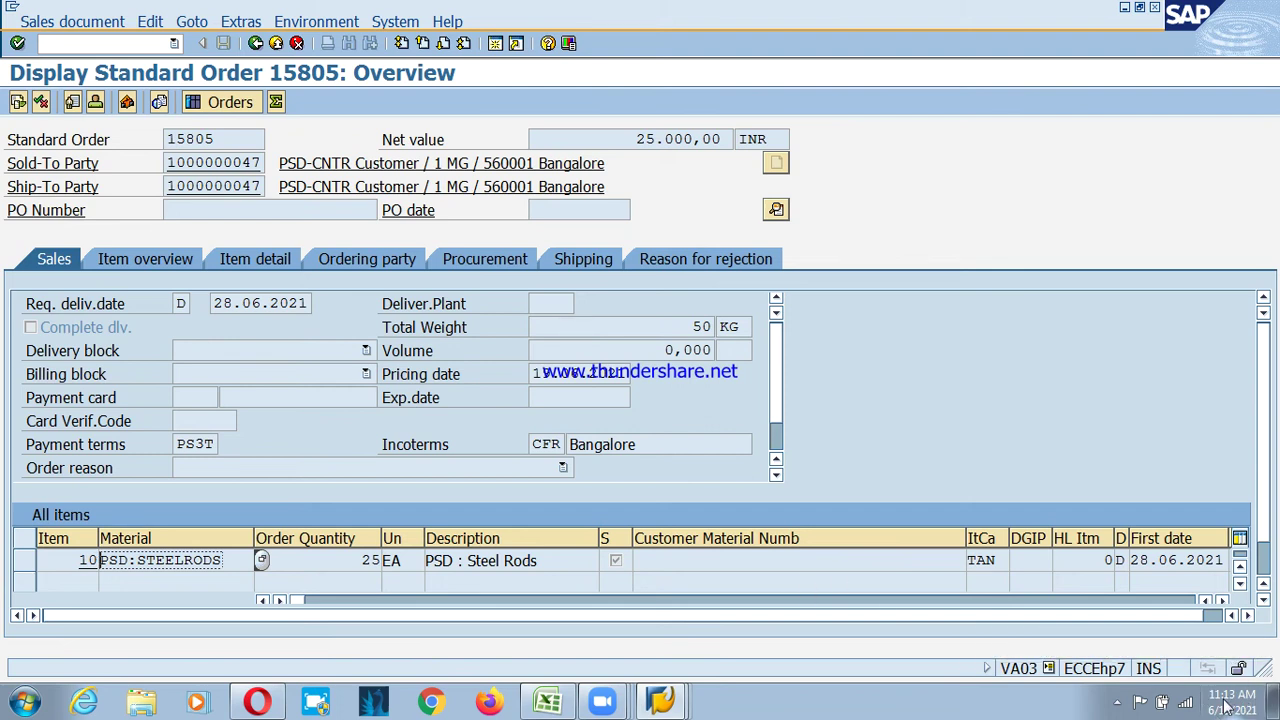
- Examine the requested delivery date in the displayed order's sales data
click(236, 306)
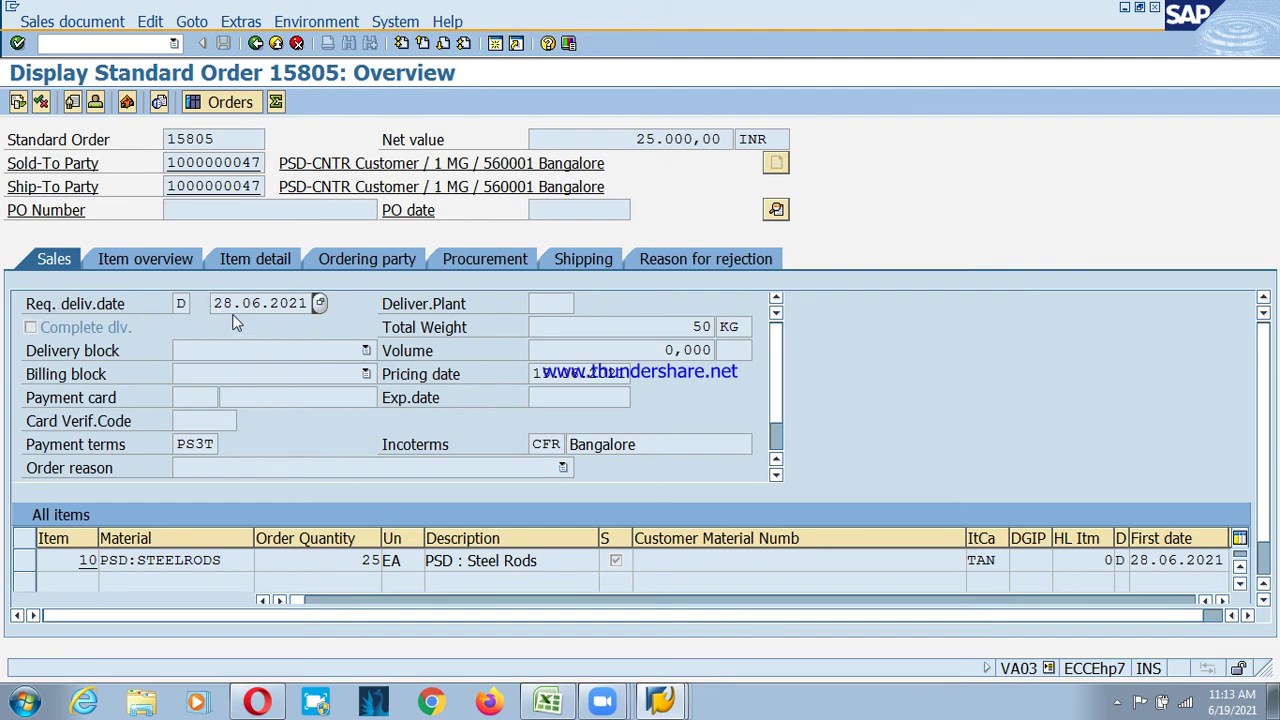
drag(214, 303, 318, 302)
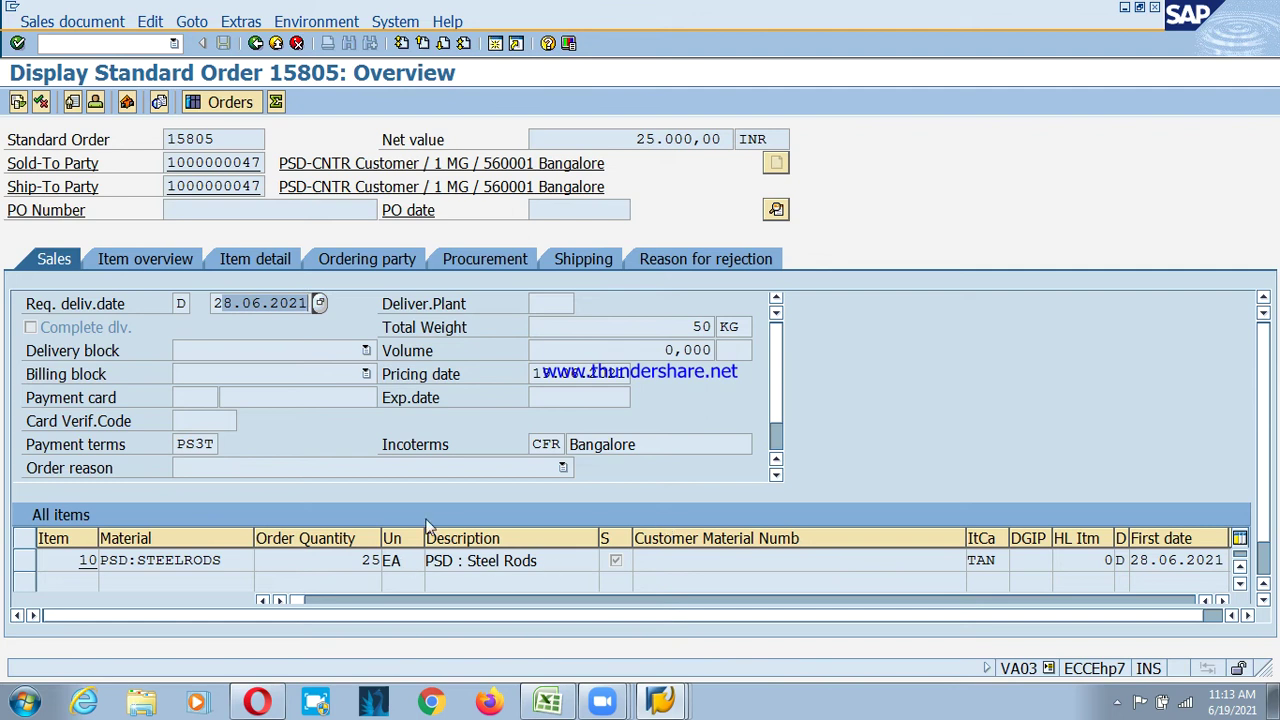
click(221, 308)
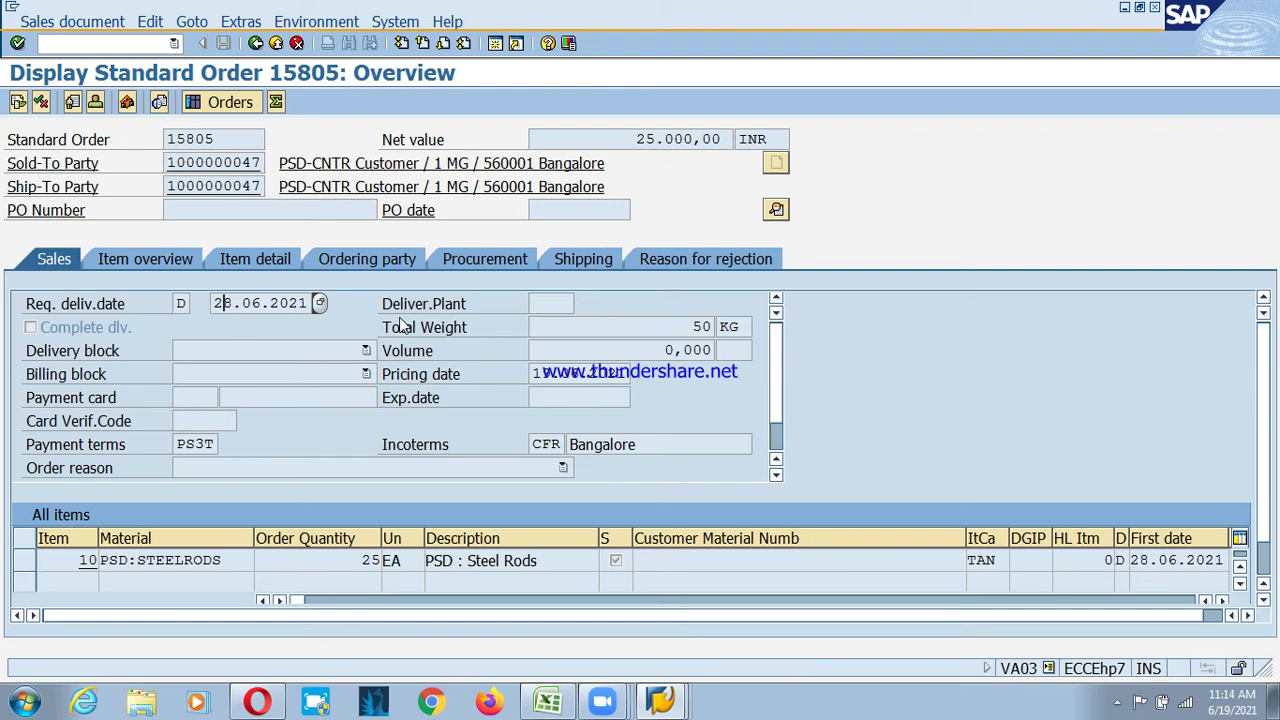
click(66, 310)
- In a new session, check the planned delivery time in the MRP 2 view of PSD:STEELRODS for plant PSP1 using MM02, and exit
click(464, 44)
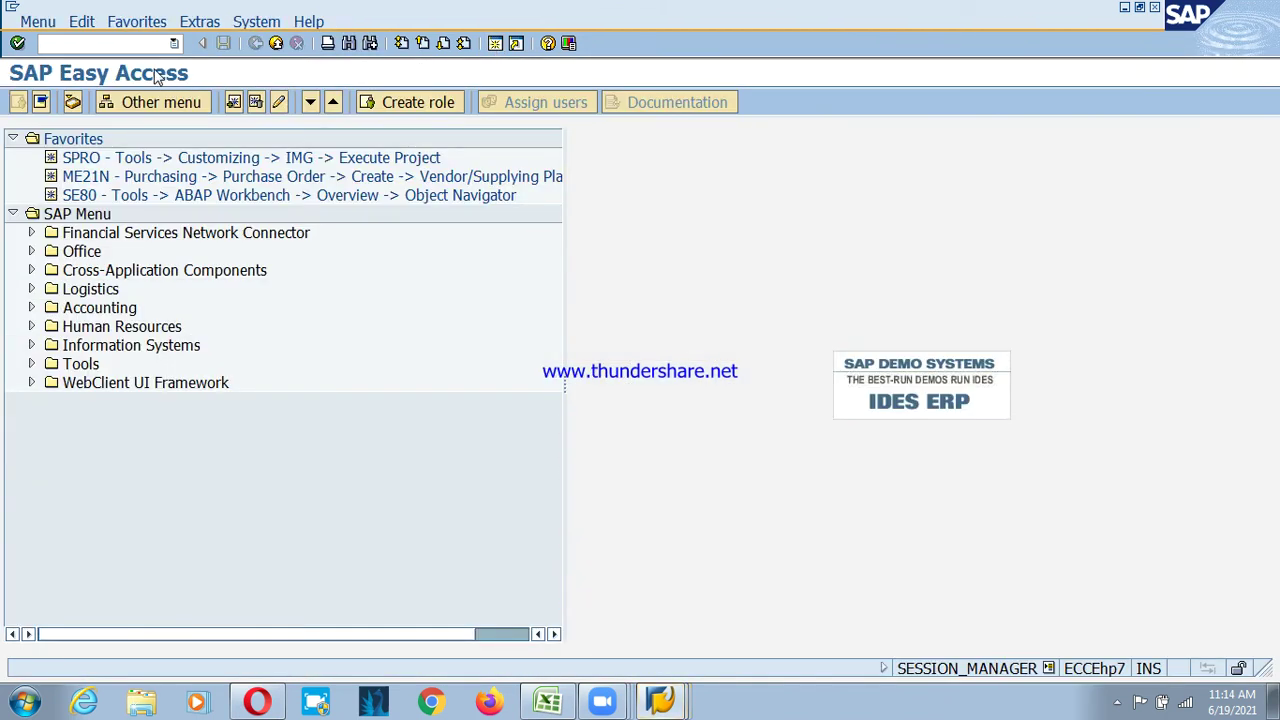
text(mm02)
key(Return)
key(Return)
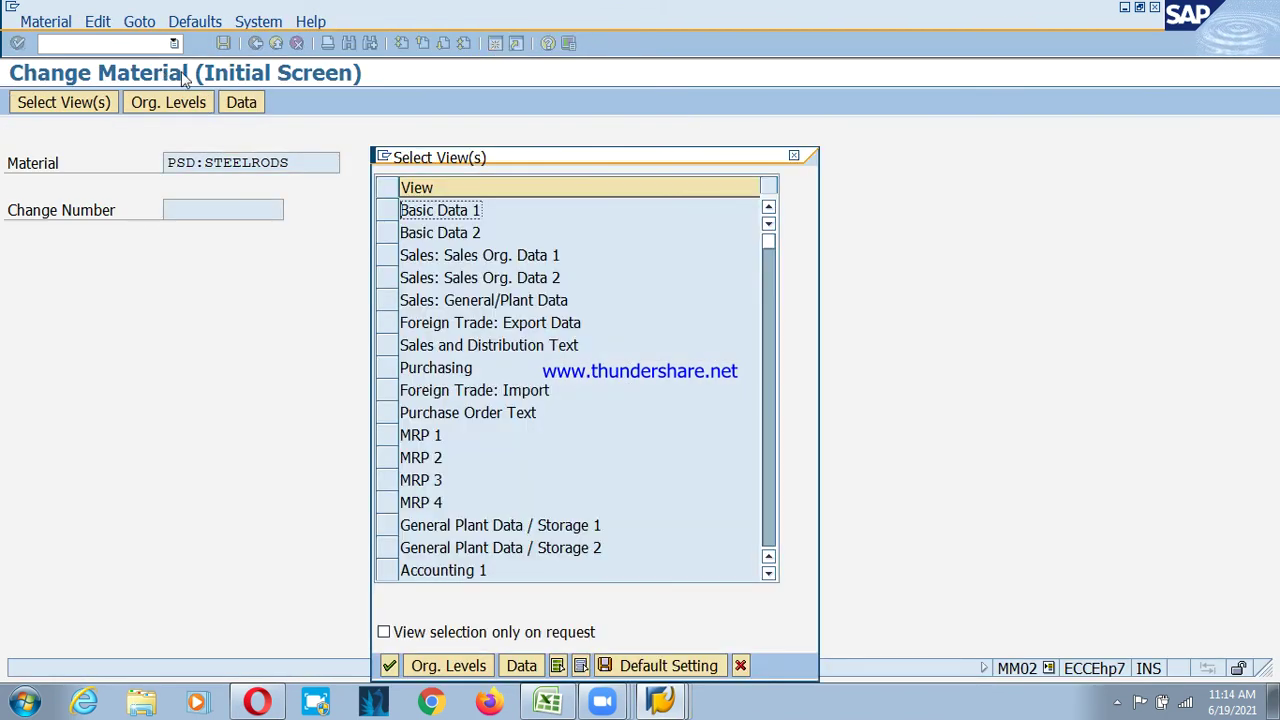
click(392, 461)
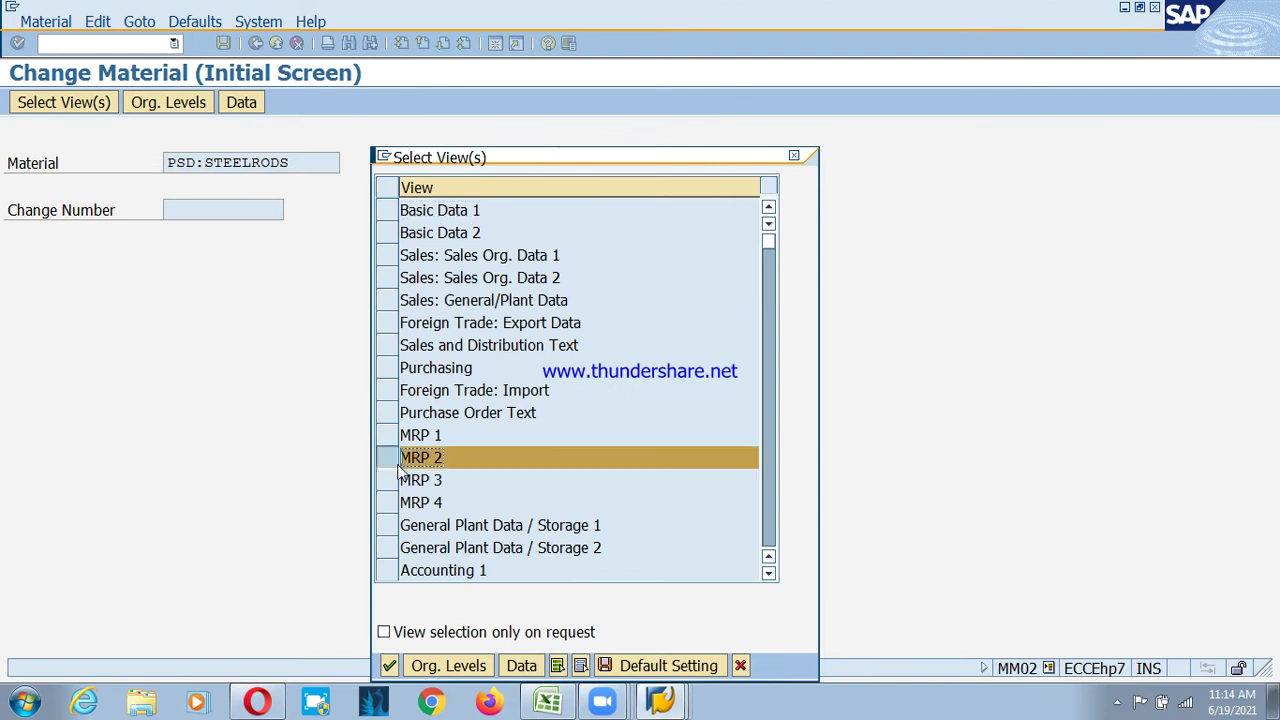
click(428, 666)
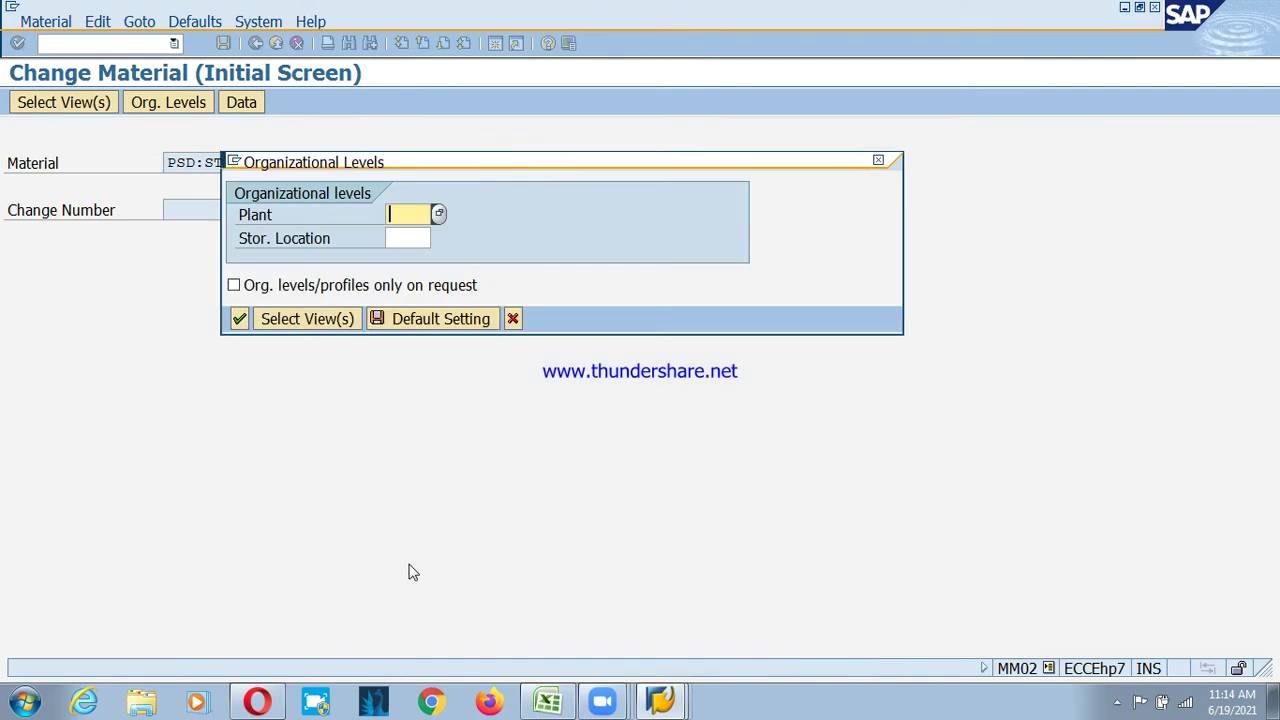
key(space)
key(Down)
key(Return)
key(Return)
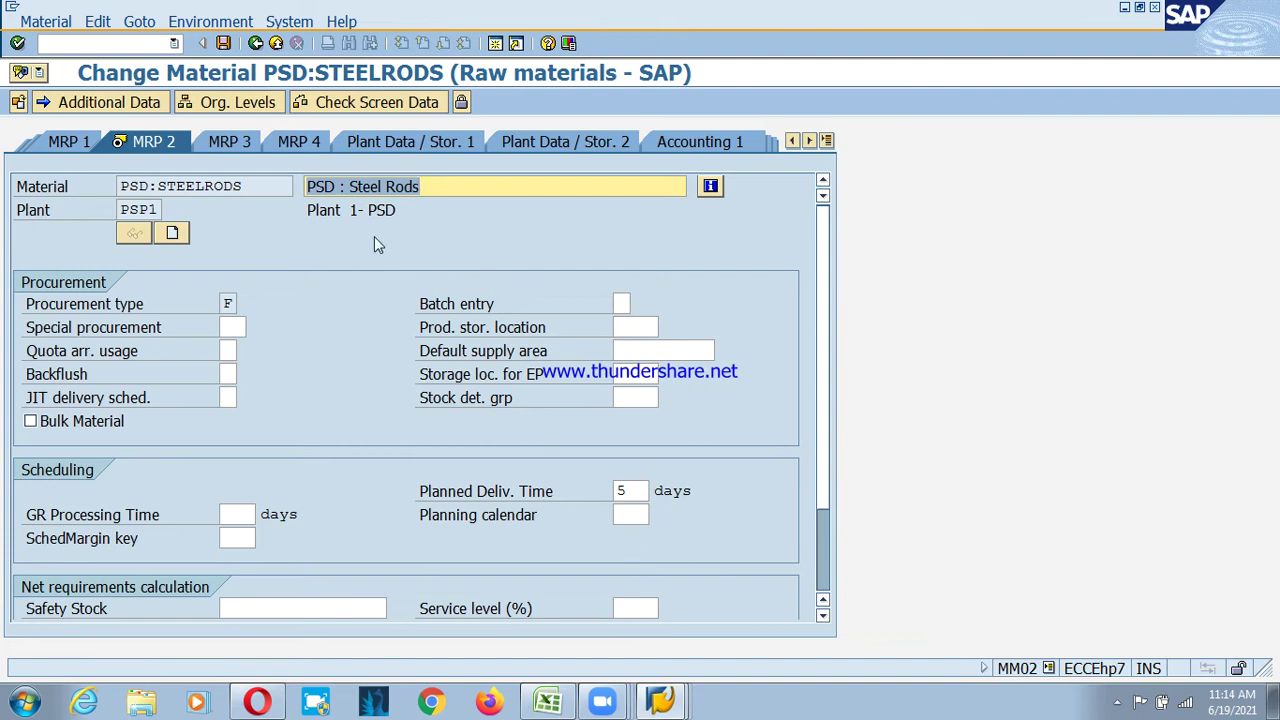
click(275, 44)
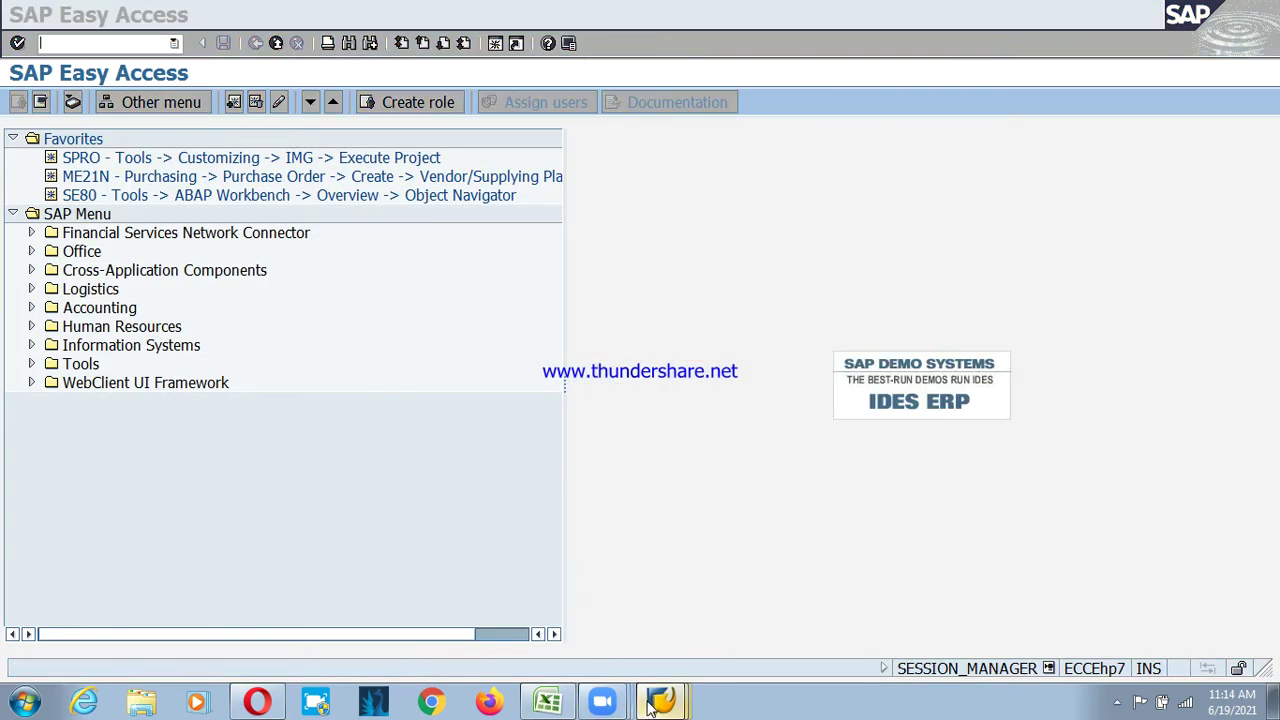
- Switch back to the order display session, compare the requested delivery date with the system calendar, and exit to SAP Easy Access
click(592, 547)
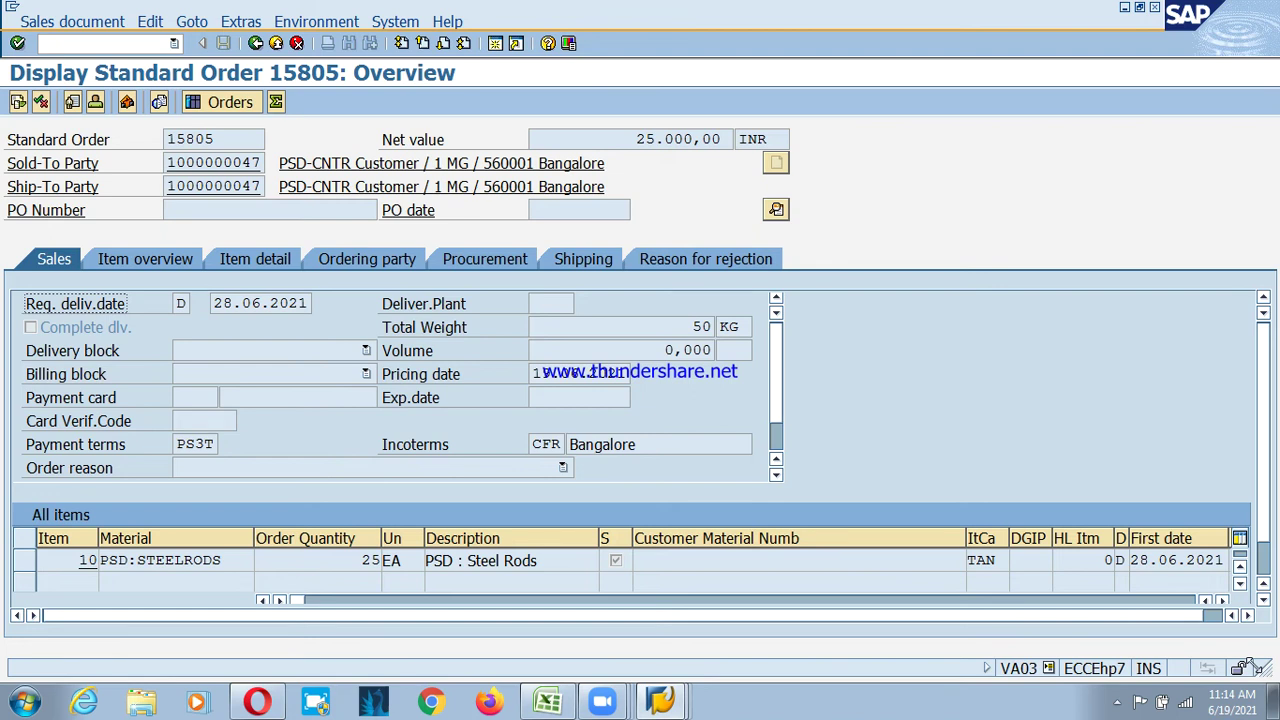
click(1233, 708)
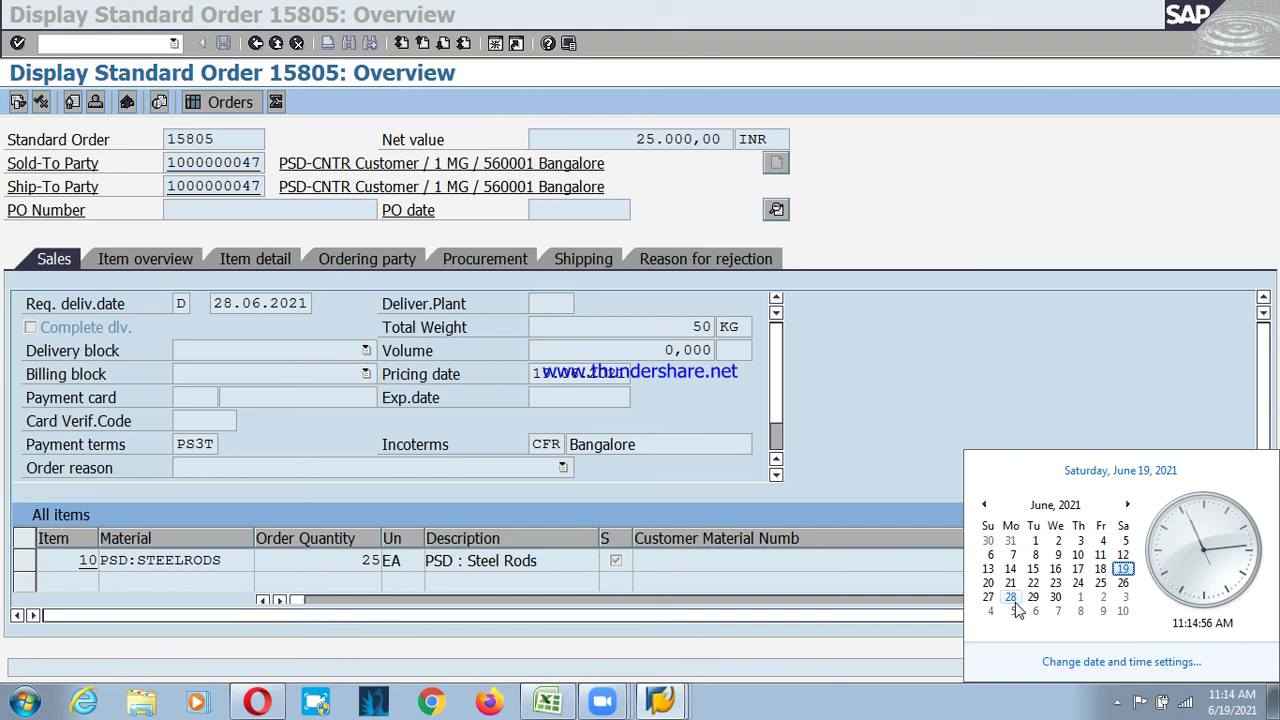
click(988, 321)
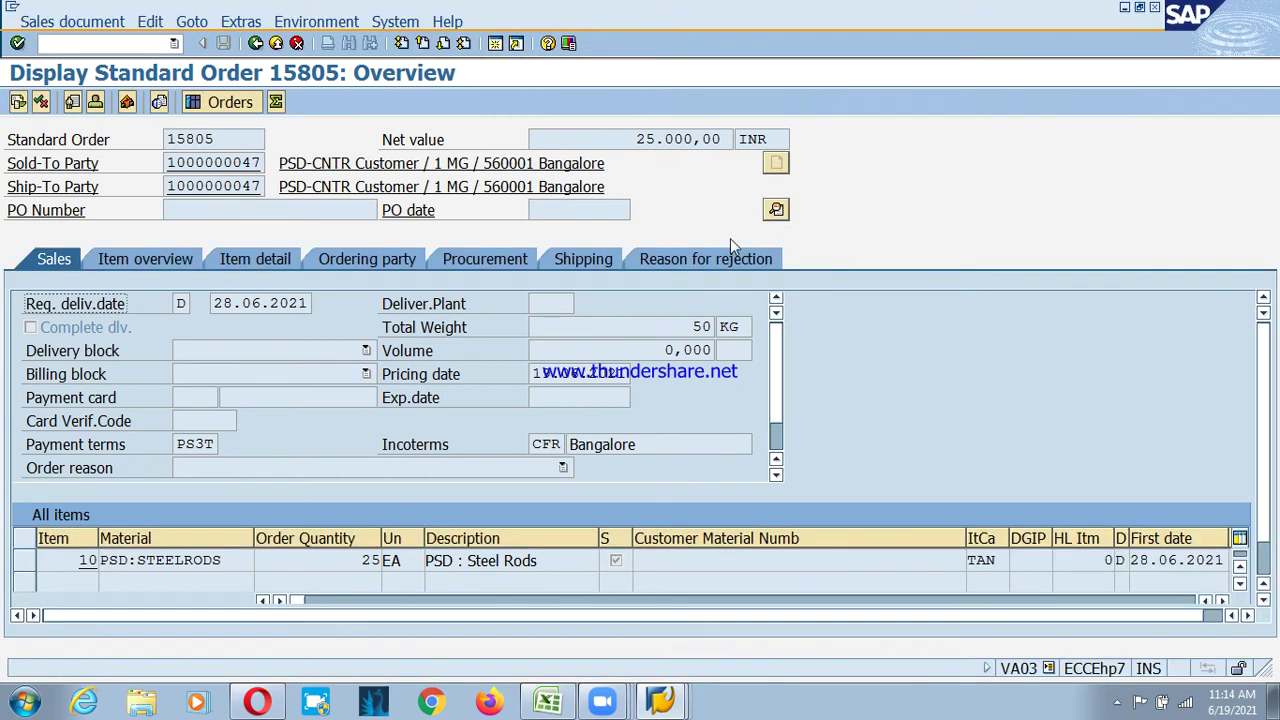
click(276, 43)
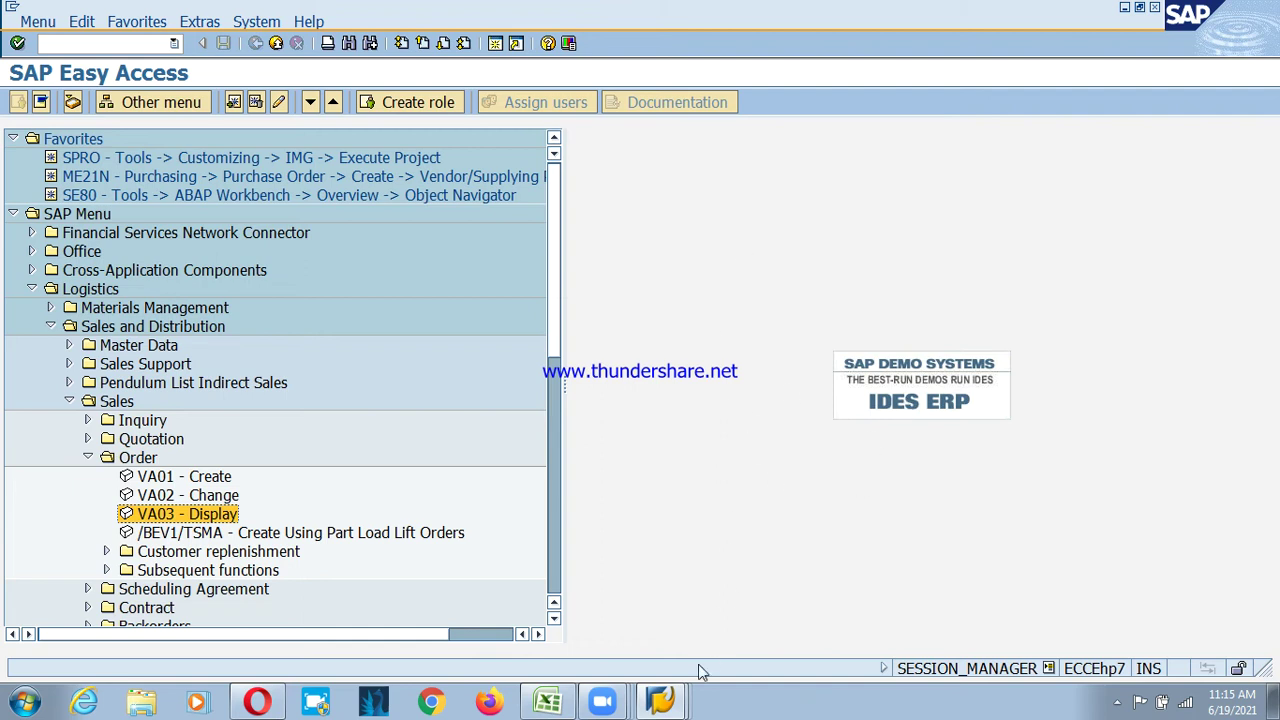
- Collapse the Order folder, look up the delivery stage and its transaction in the PSD Excel sheet, and switch back to SAP
click(663, 703)
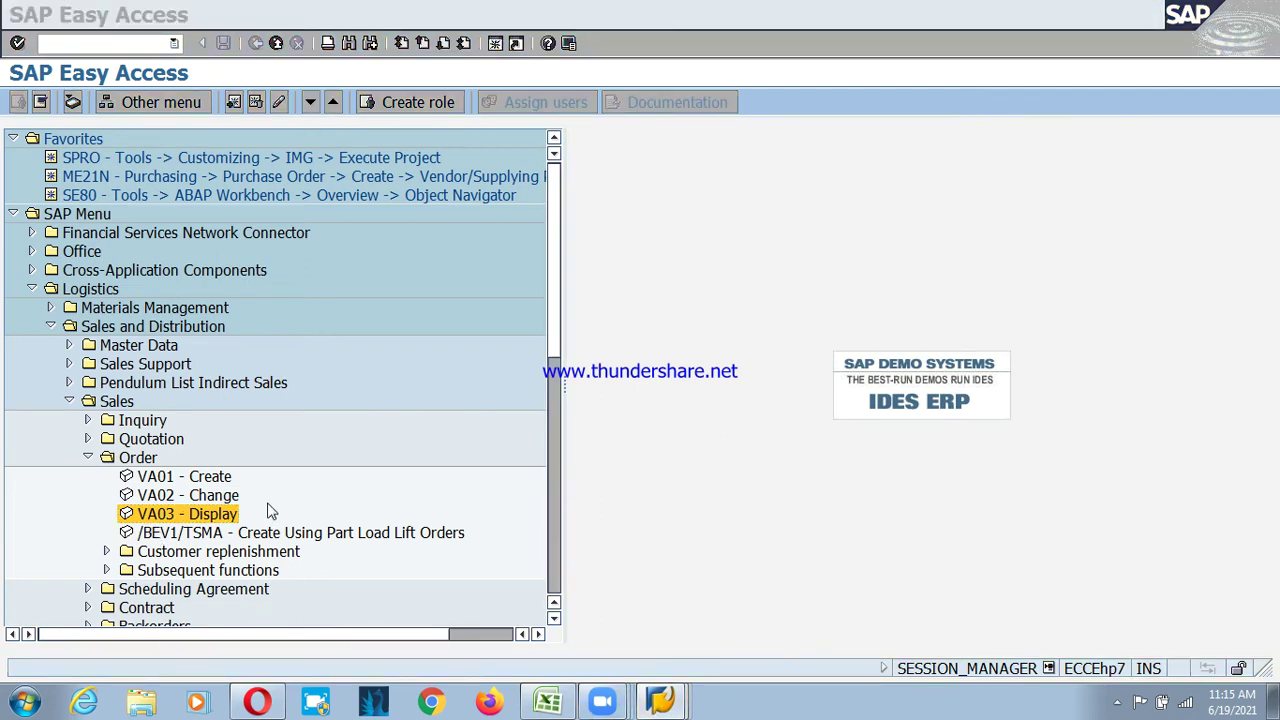
click(88, 458)
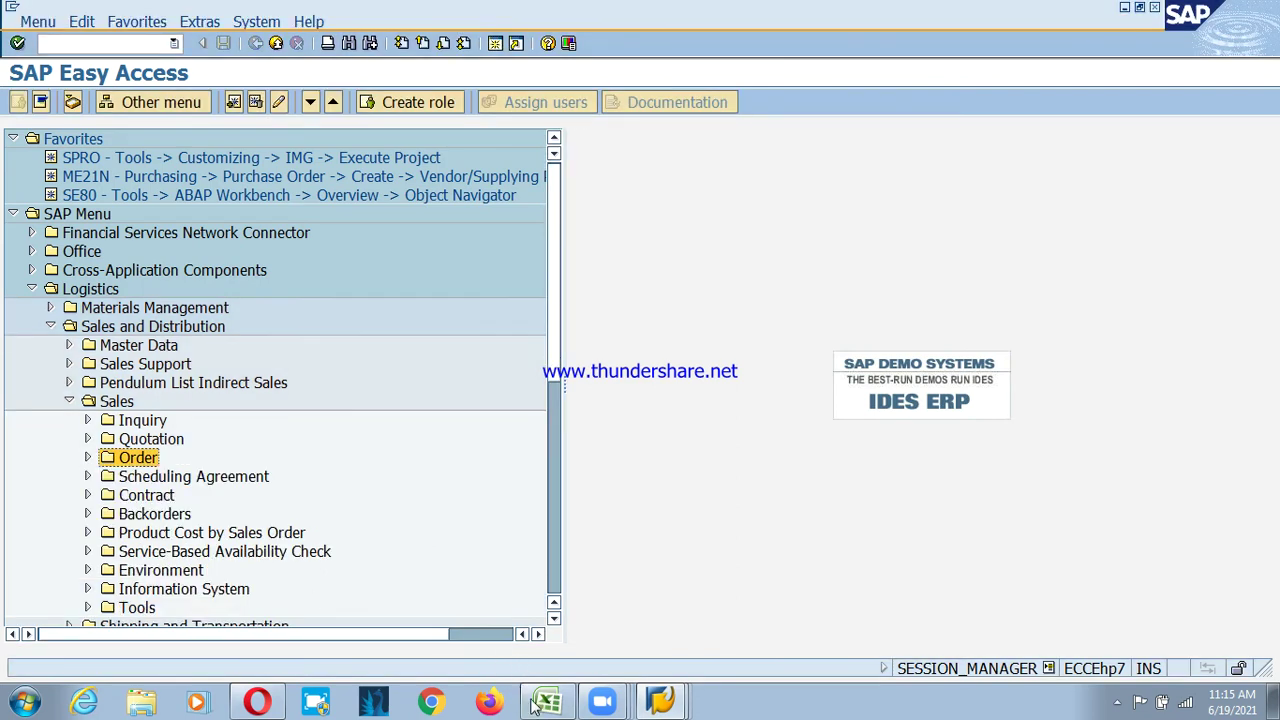
key(alt+Tab)
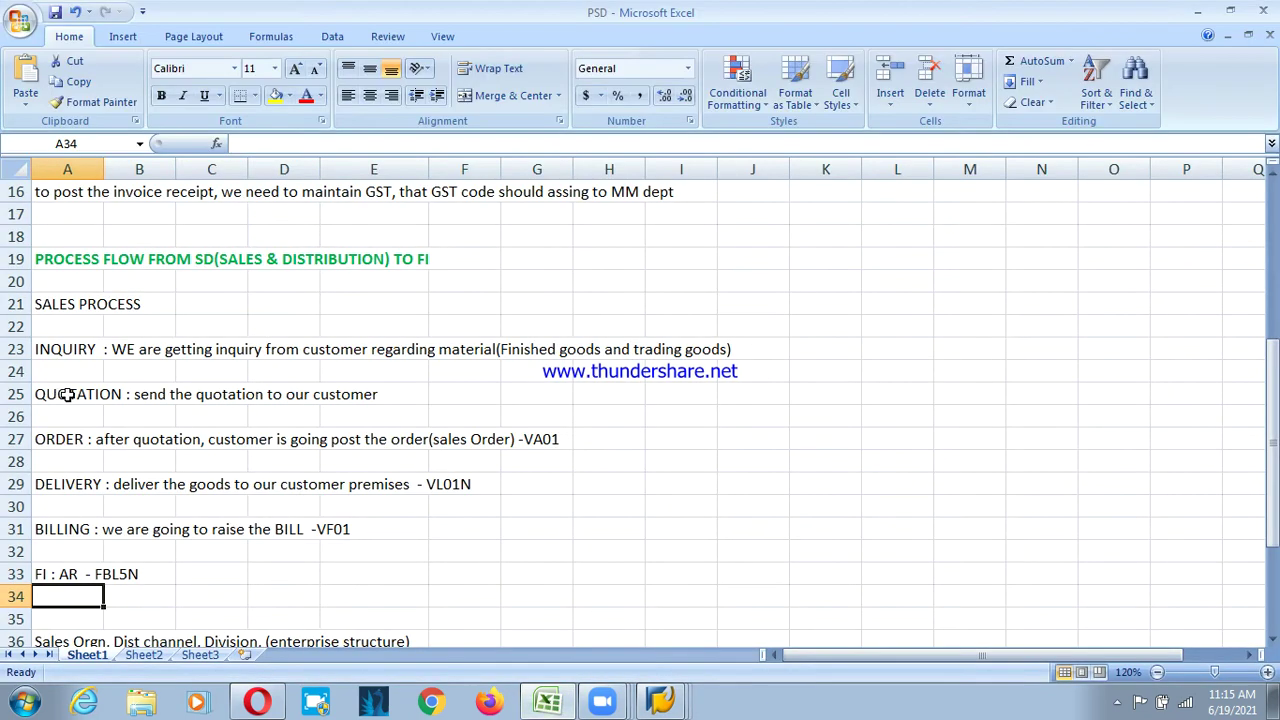
click(72, 486)
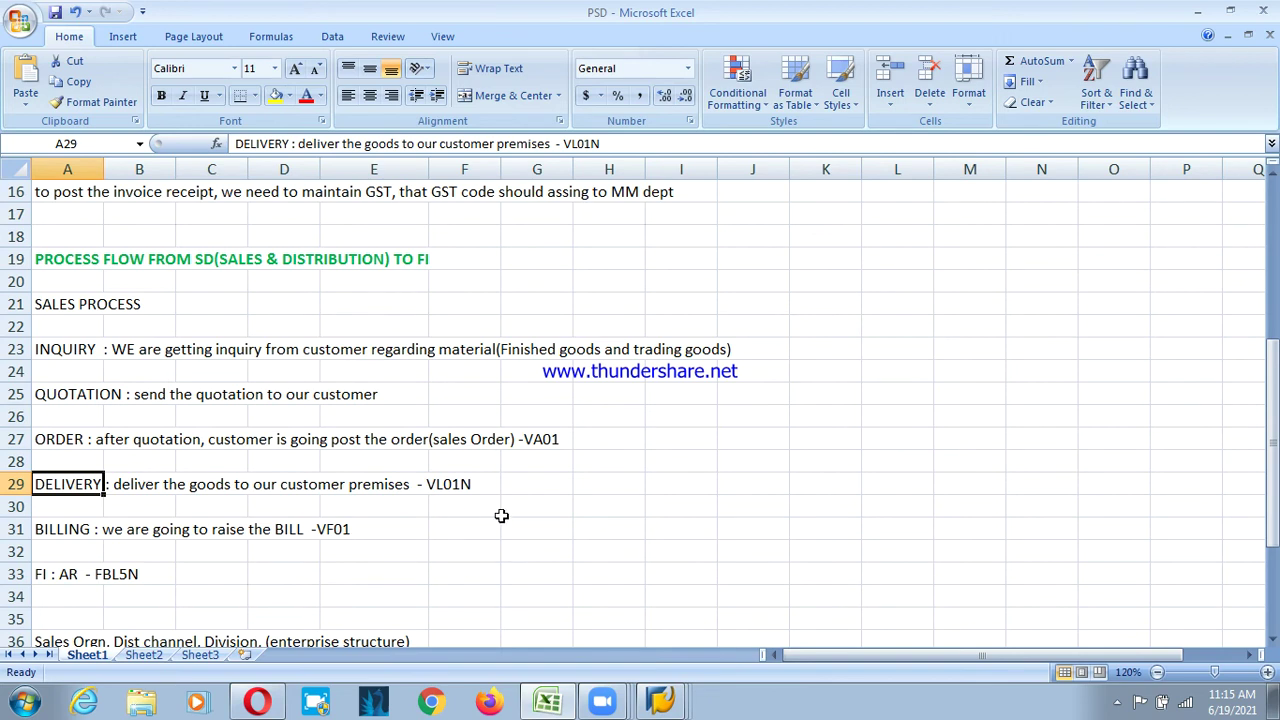
click(660, 700)
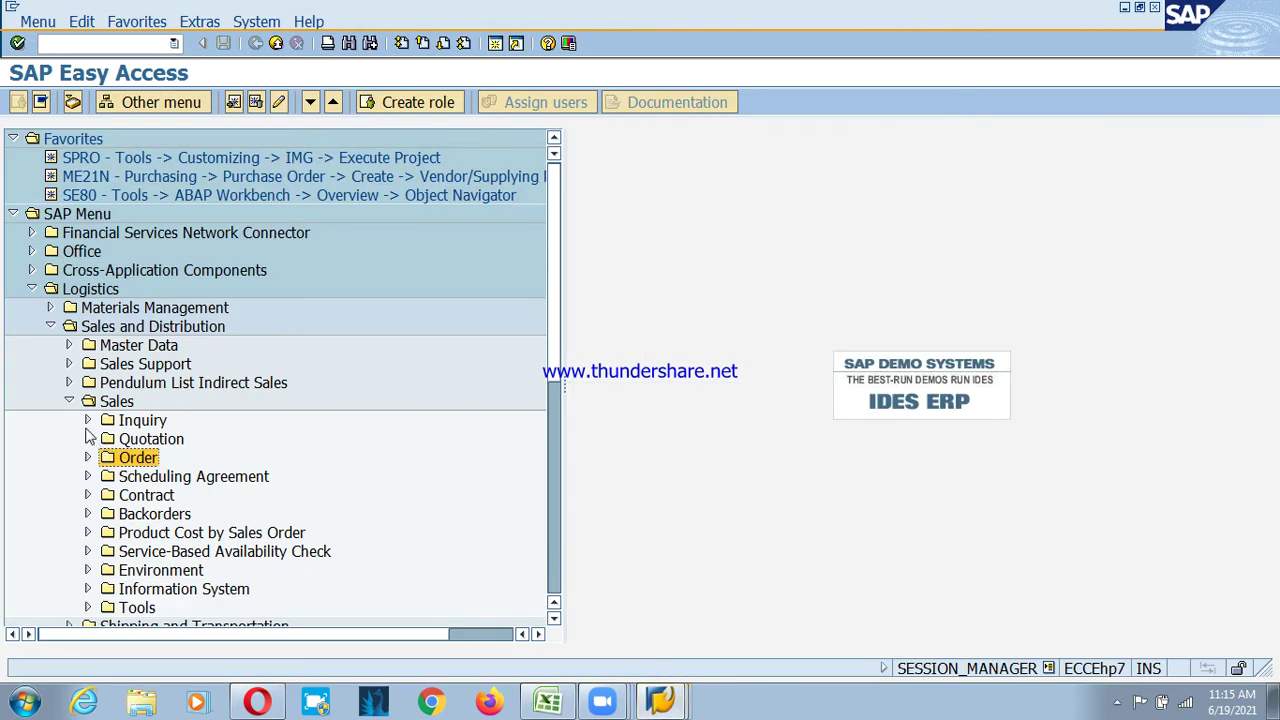
- Collapse the Sales folder and expand Shipping and Transportation down to the Outbound Delivery folder
click(70, 401)
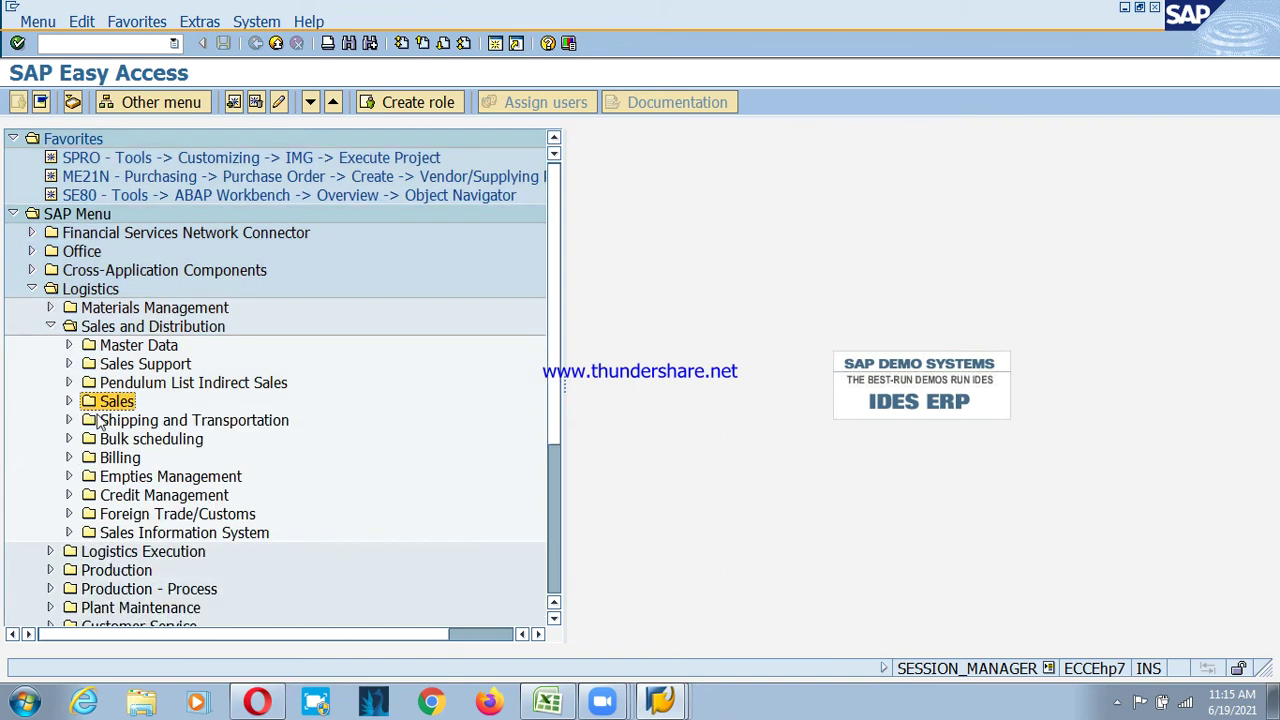
click(70, 420)
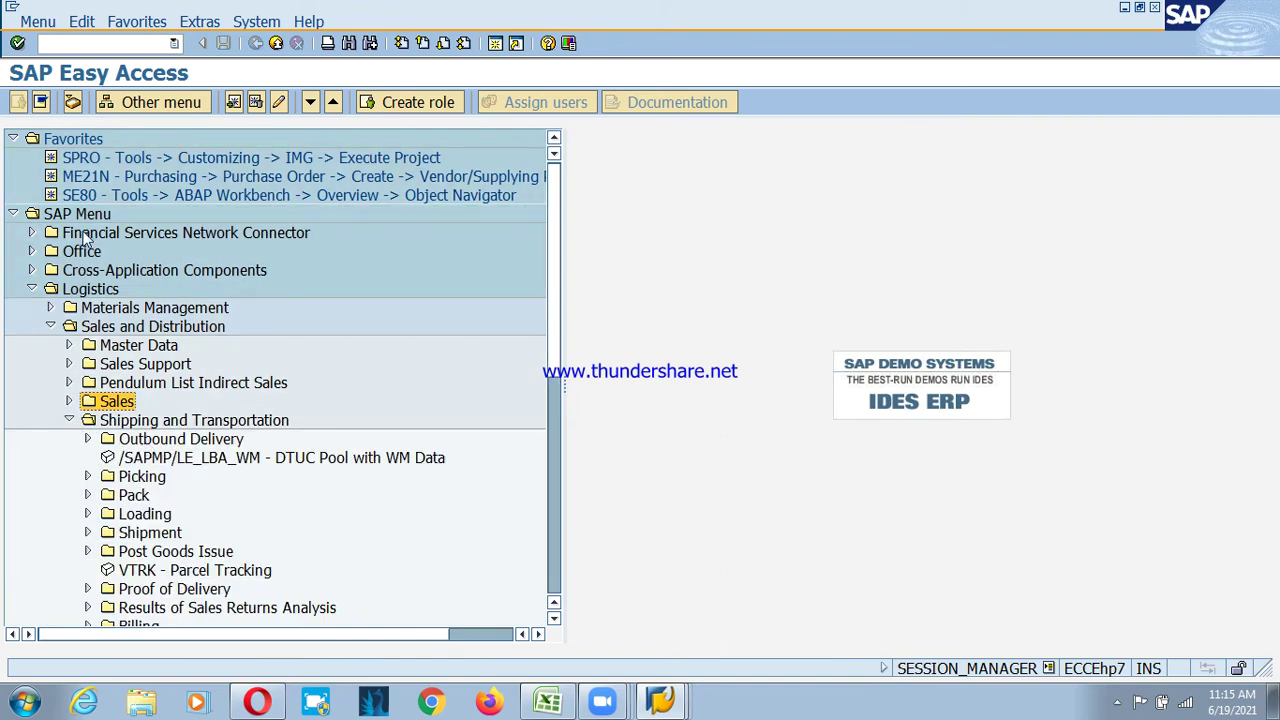
click(92, 292)
click(127, 328)
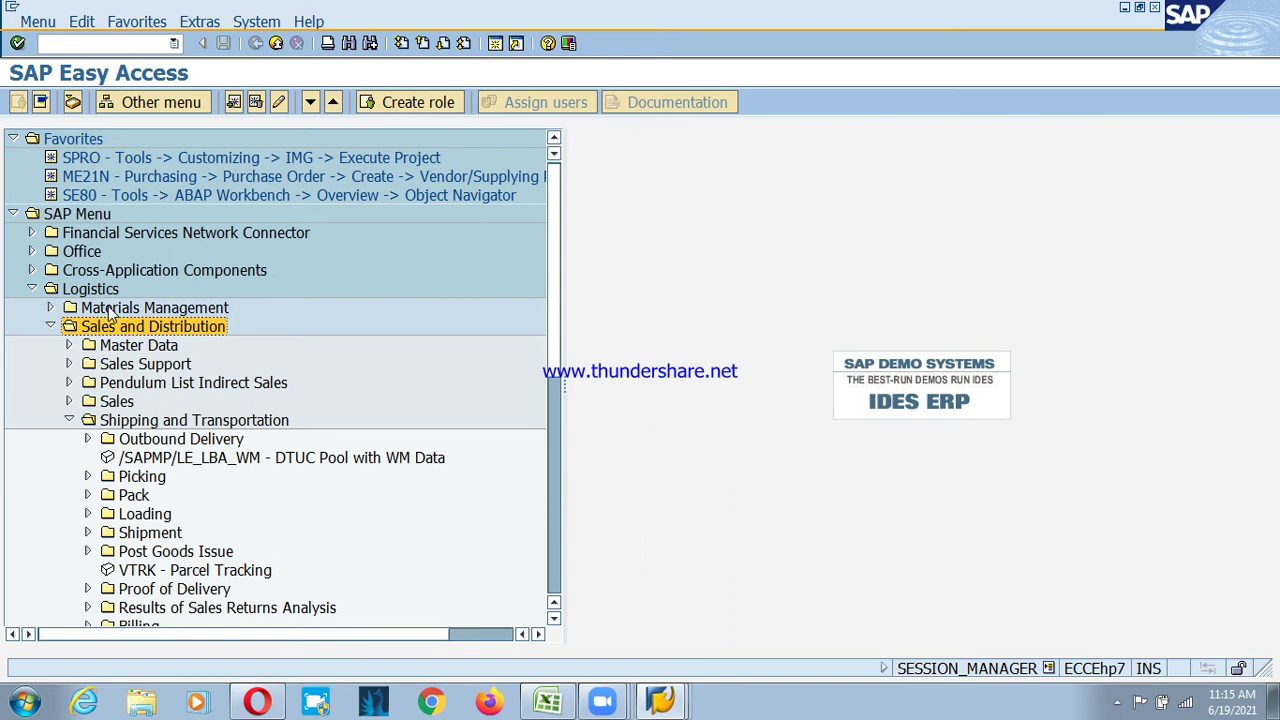
click(203, 421)
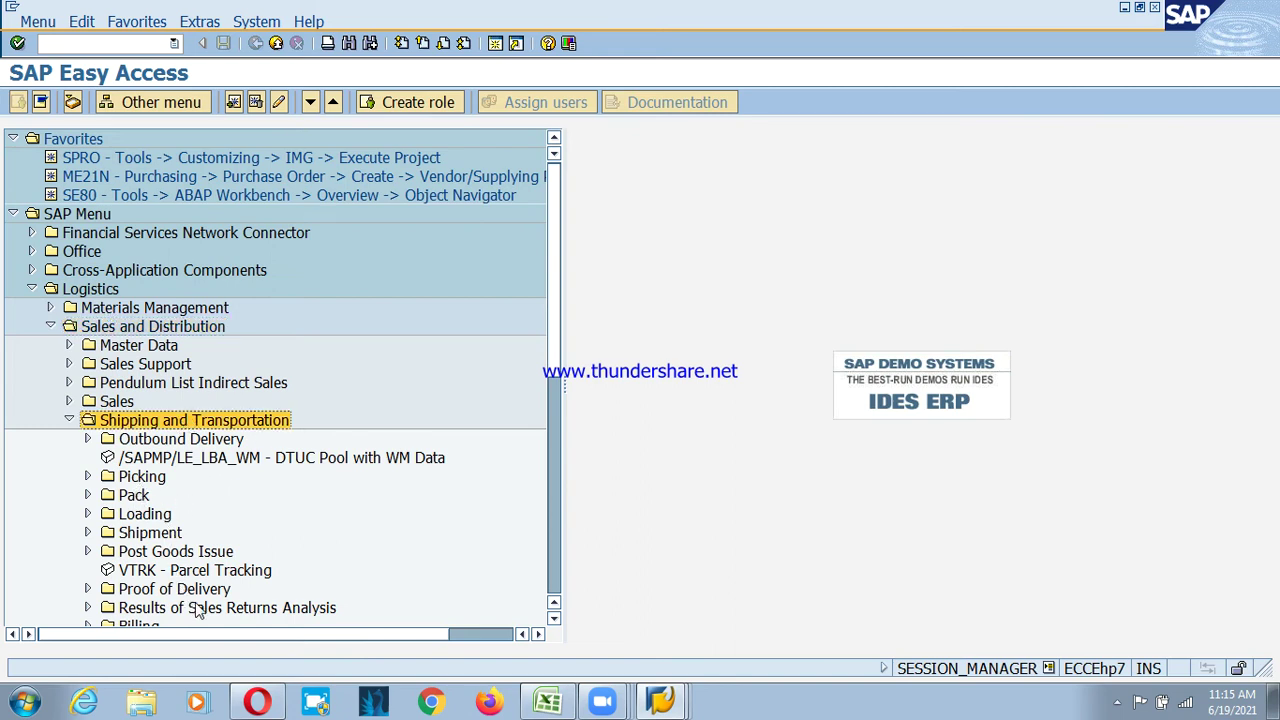
click(89, 439)
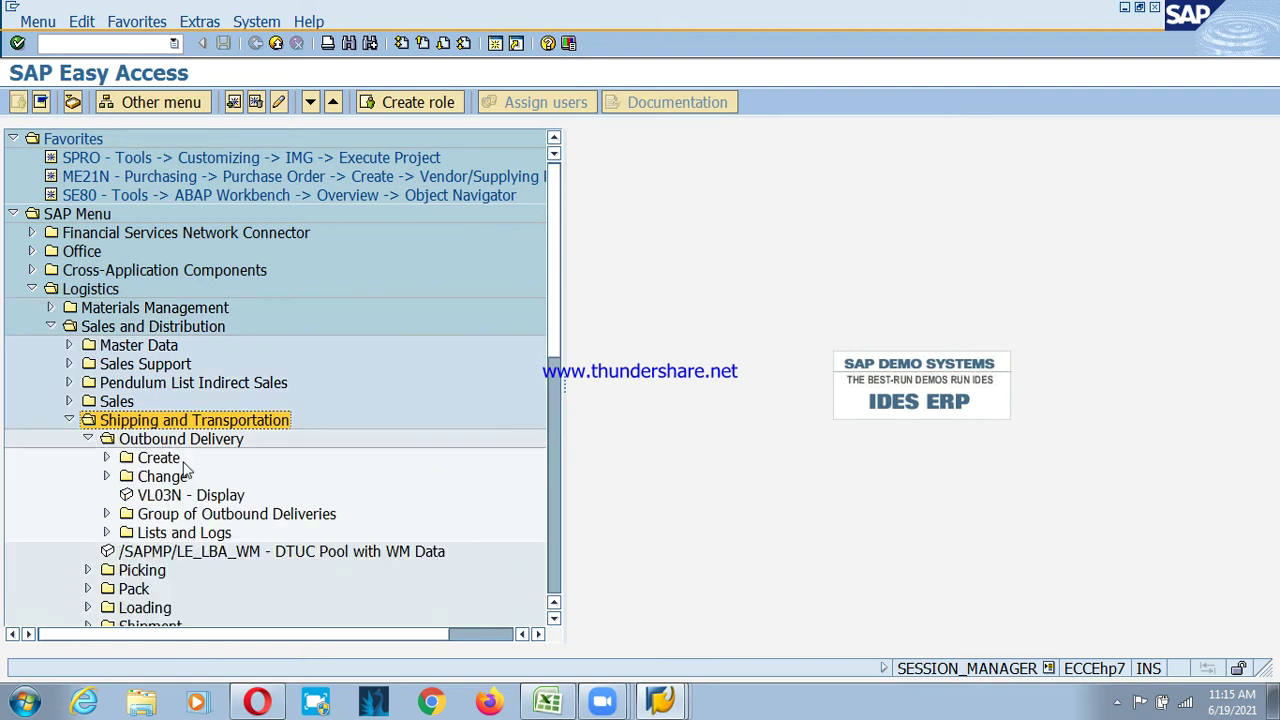
- Expand Create and Single Document under Outbound Delivery, and start VL01N - With Reference to Sales Order
click(165, 459)
click(107, 458)
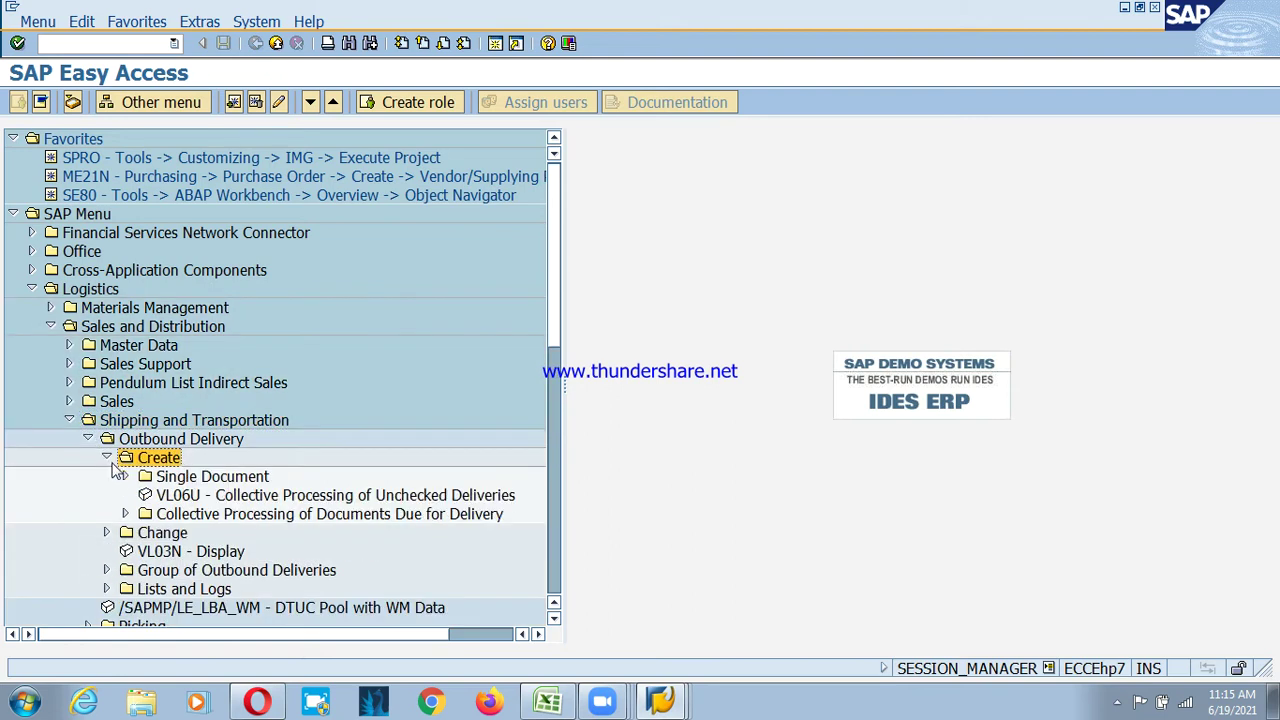
click(140, 478)
click(126, 478)
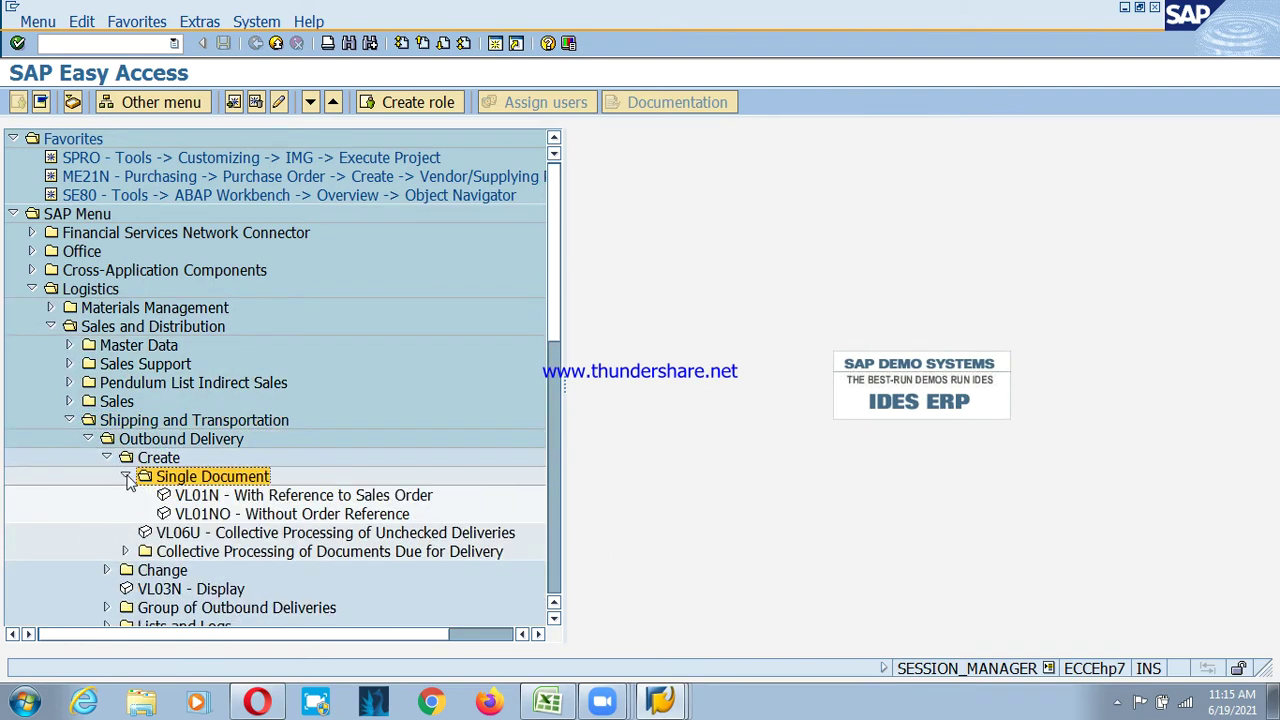
click(222, 509)
click(300, 502)
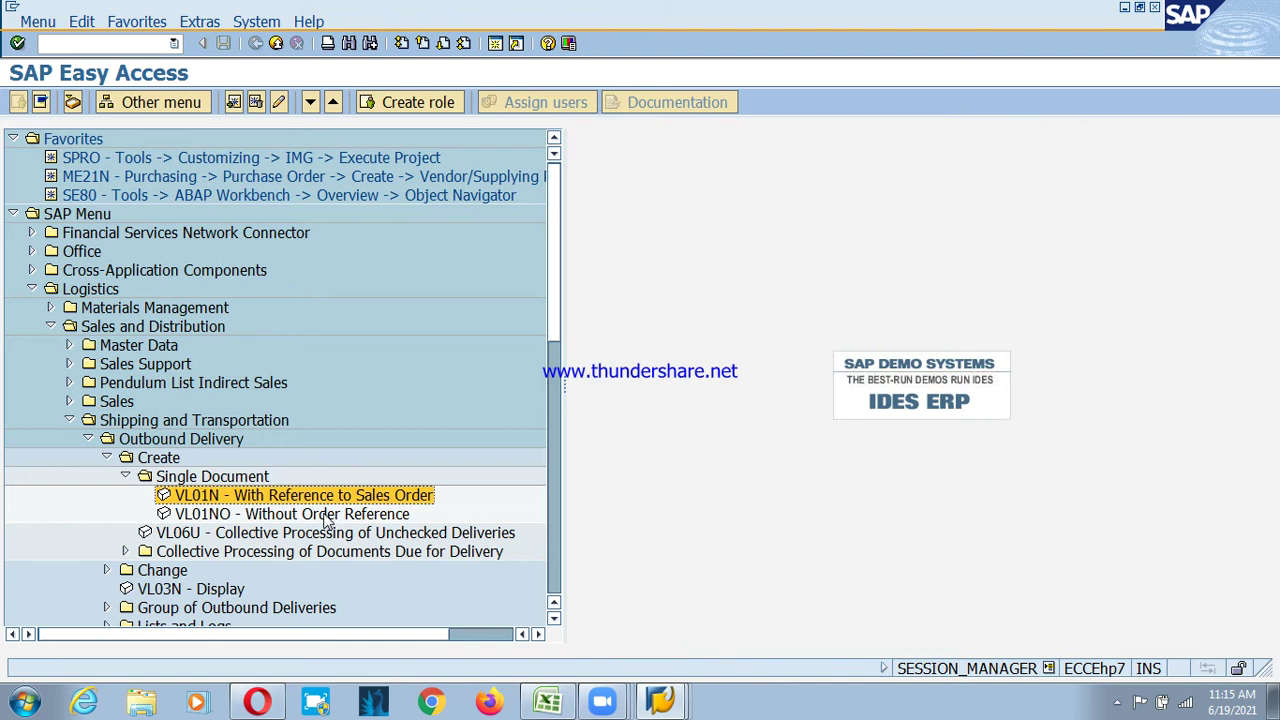
key(Return)
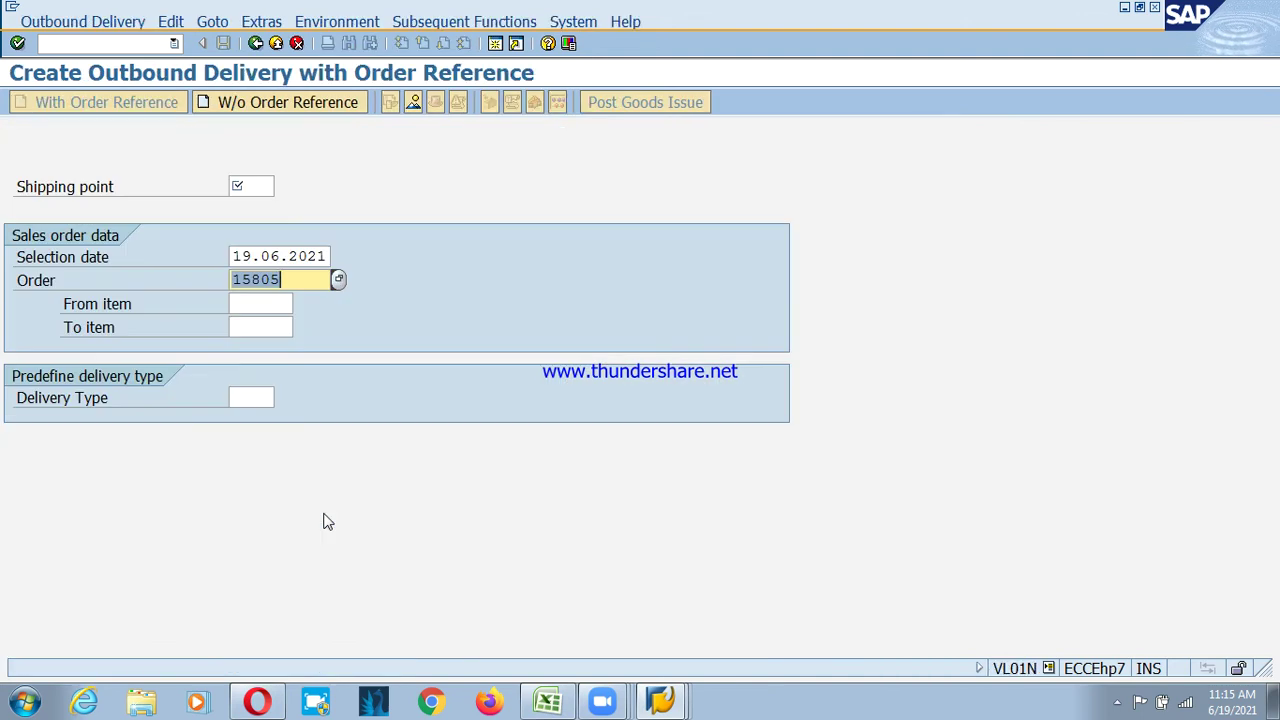
- Search the shipping point value list for psd and choose PSHP as the delivery's shipping point
click(250, 186)
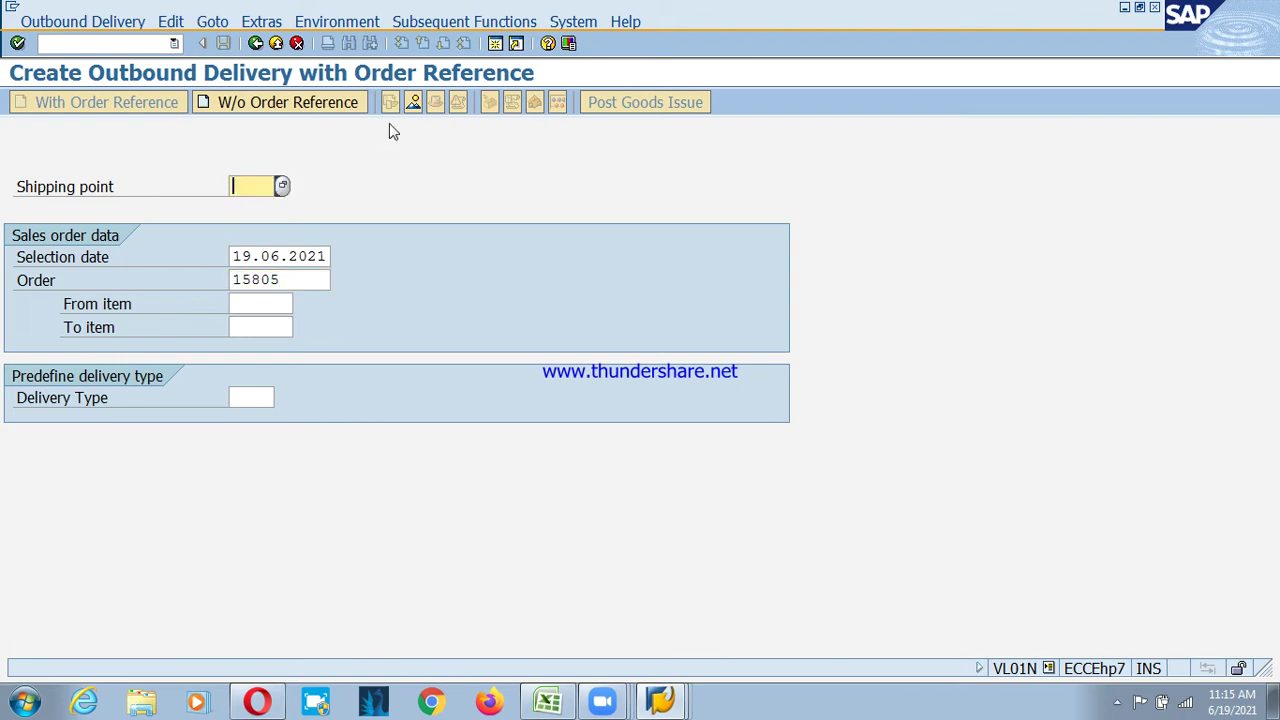
text(p)
key(F4)
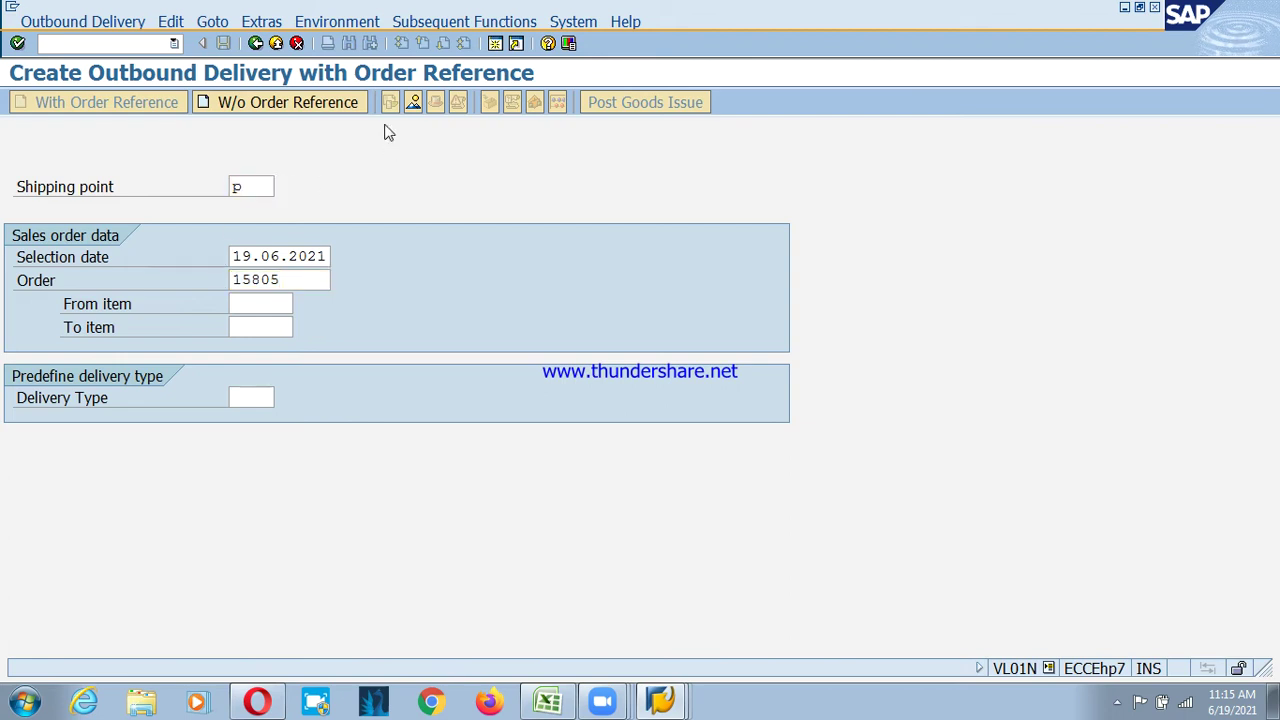
key(ctrl+f)
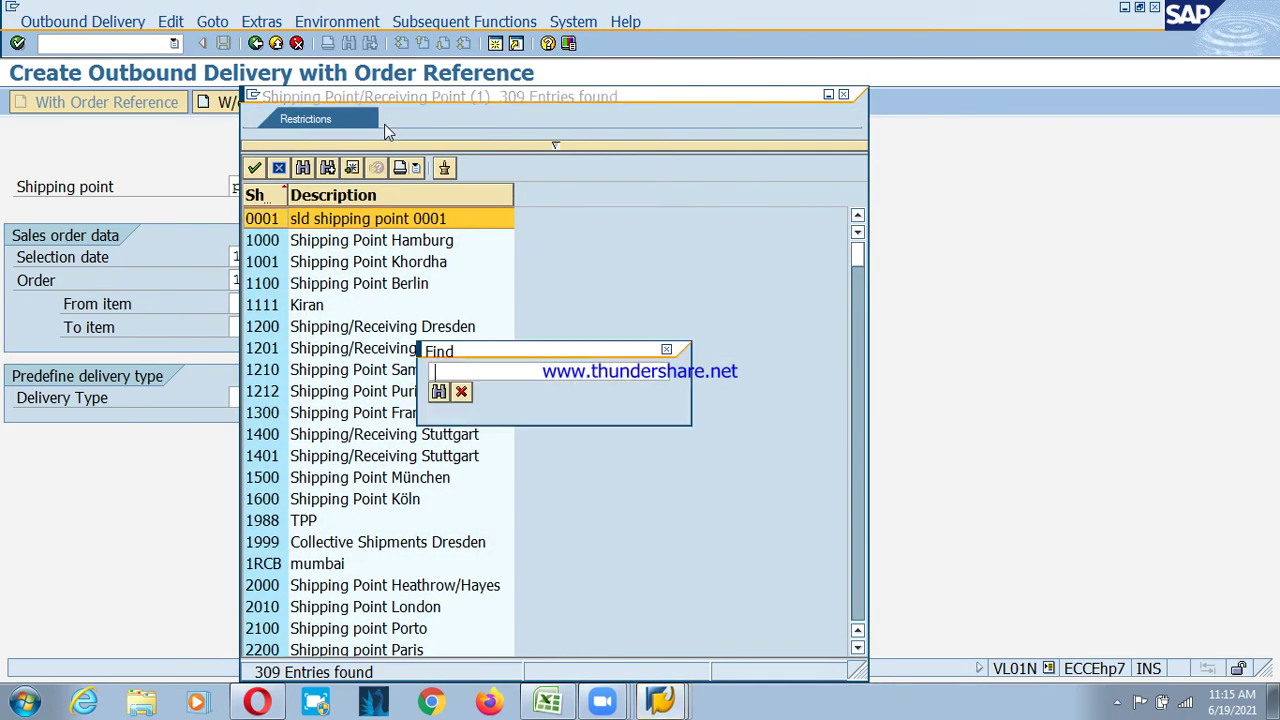
text(psd)
key(Return)
key(Return)
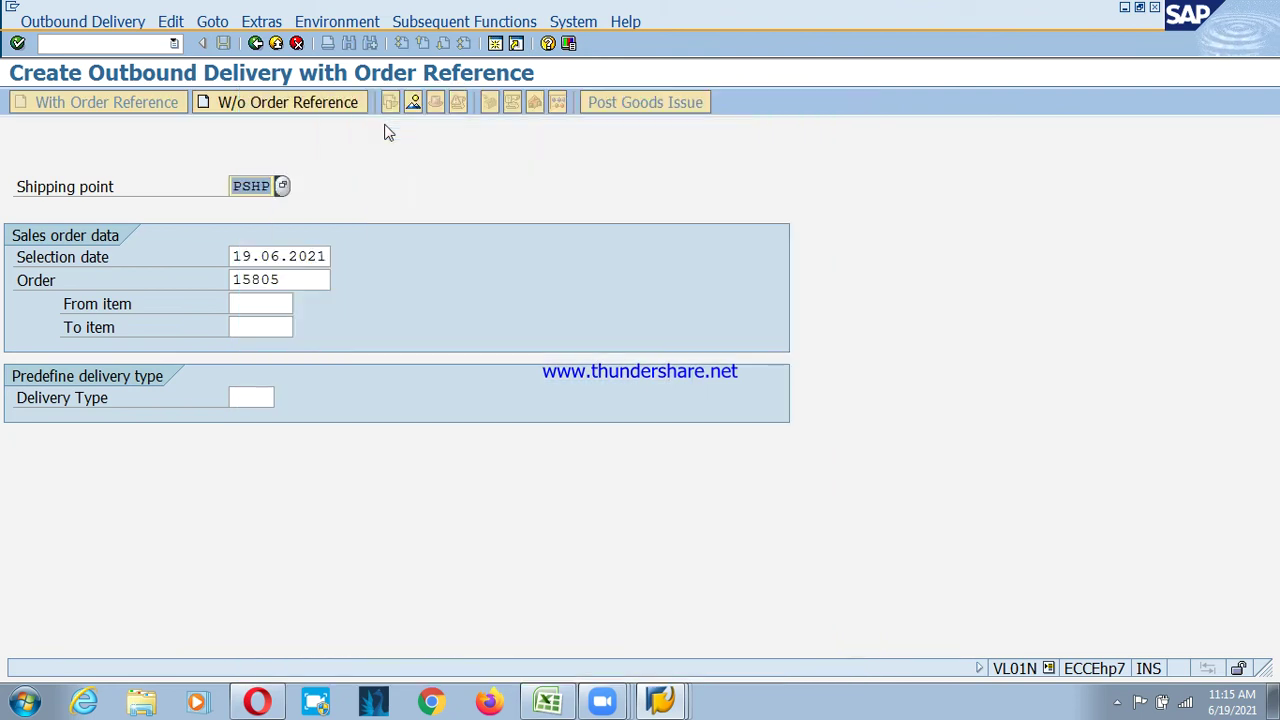
- Set the selection date to 28.06.2021 and try to create the outbound delivery for the prefilled order
key(Tab)
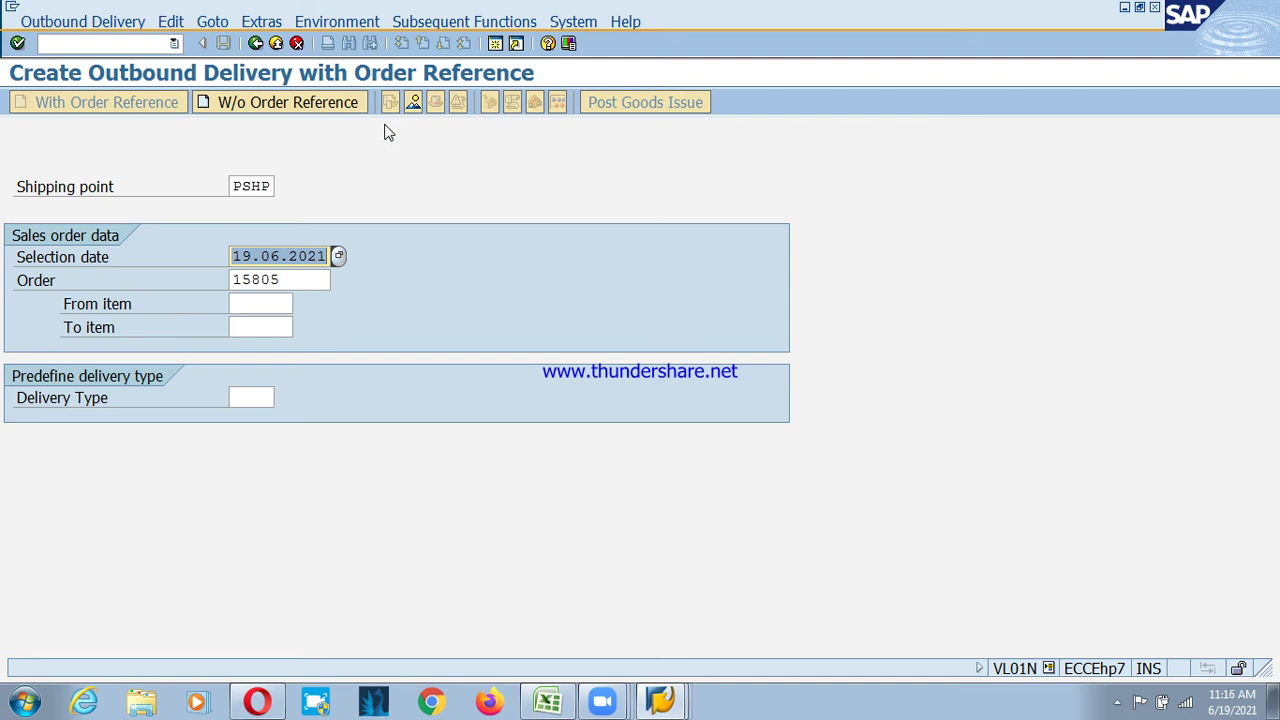
text(28.0)
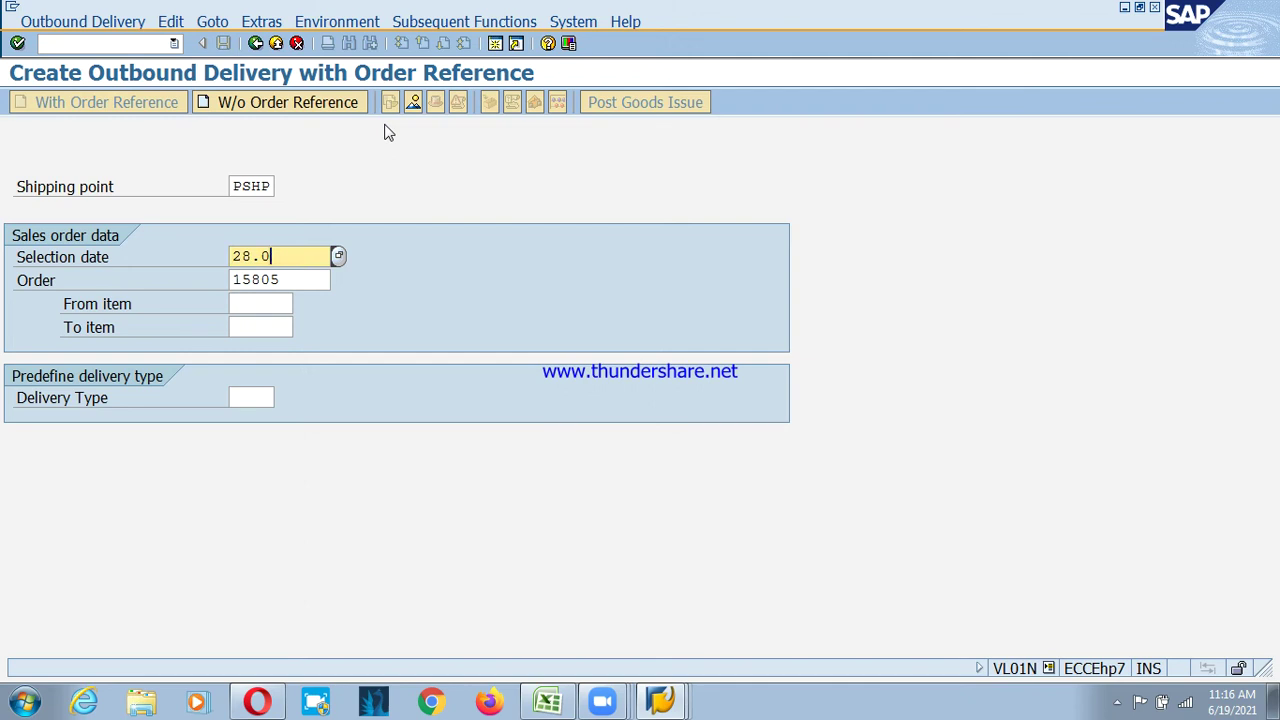
text(96.2021)
key(Tab)
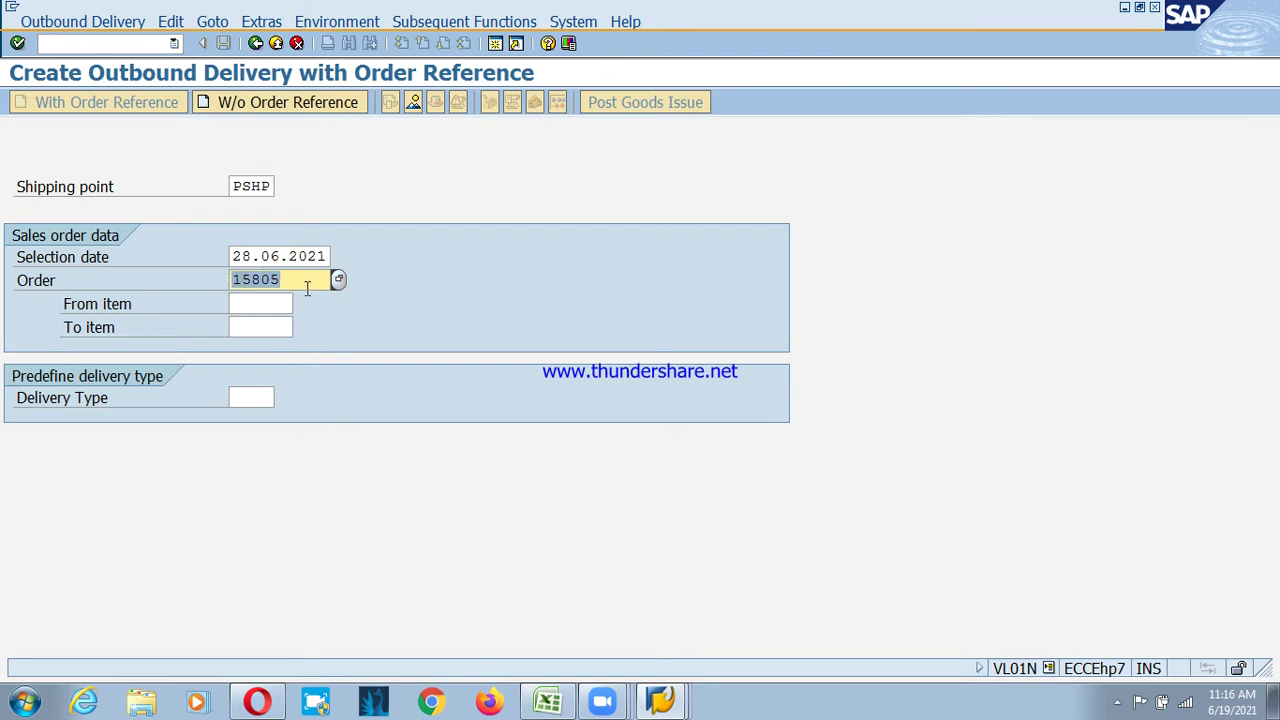
key(Return)
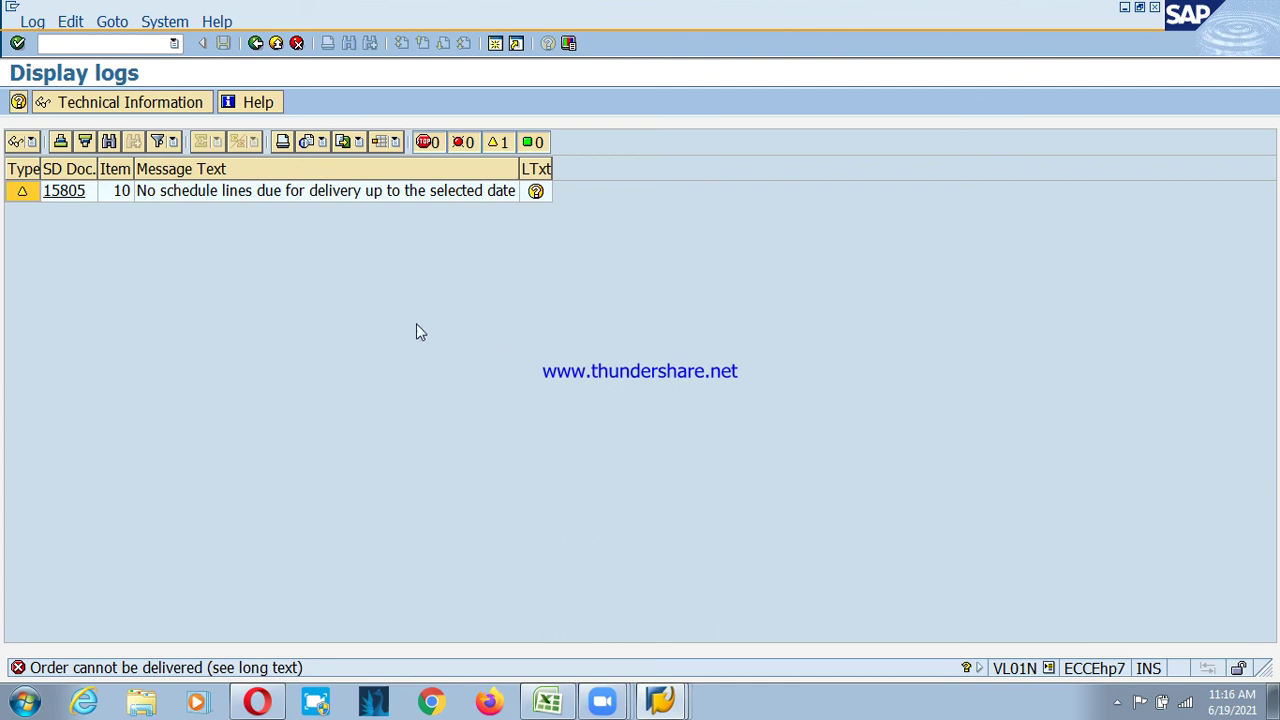
- Read the log message's long text and the schedule line definition, and exit to SAP Easy Access
double_click(256, 193)
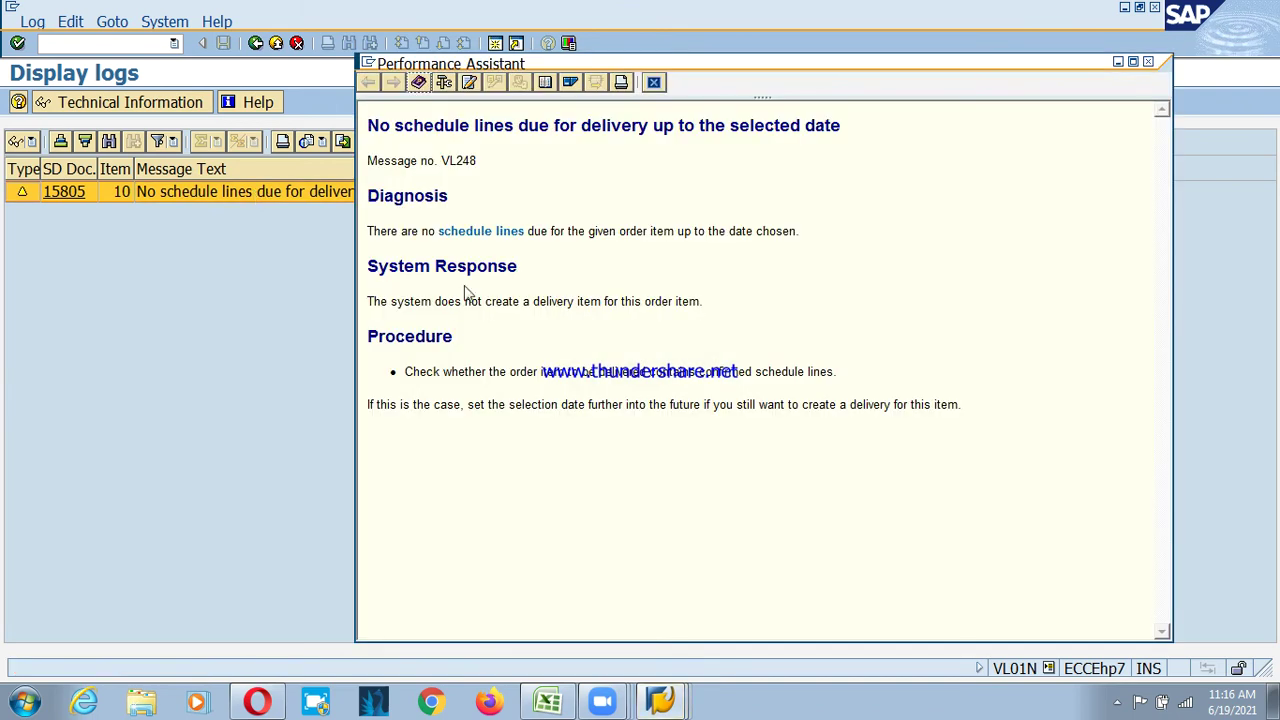
click(473, 233)
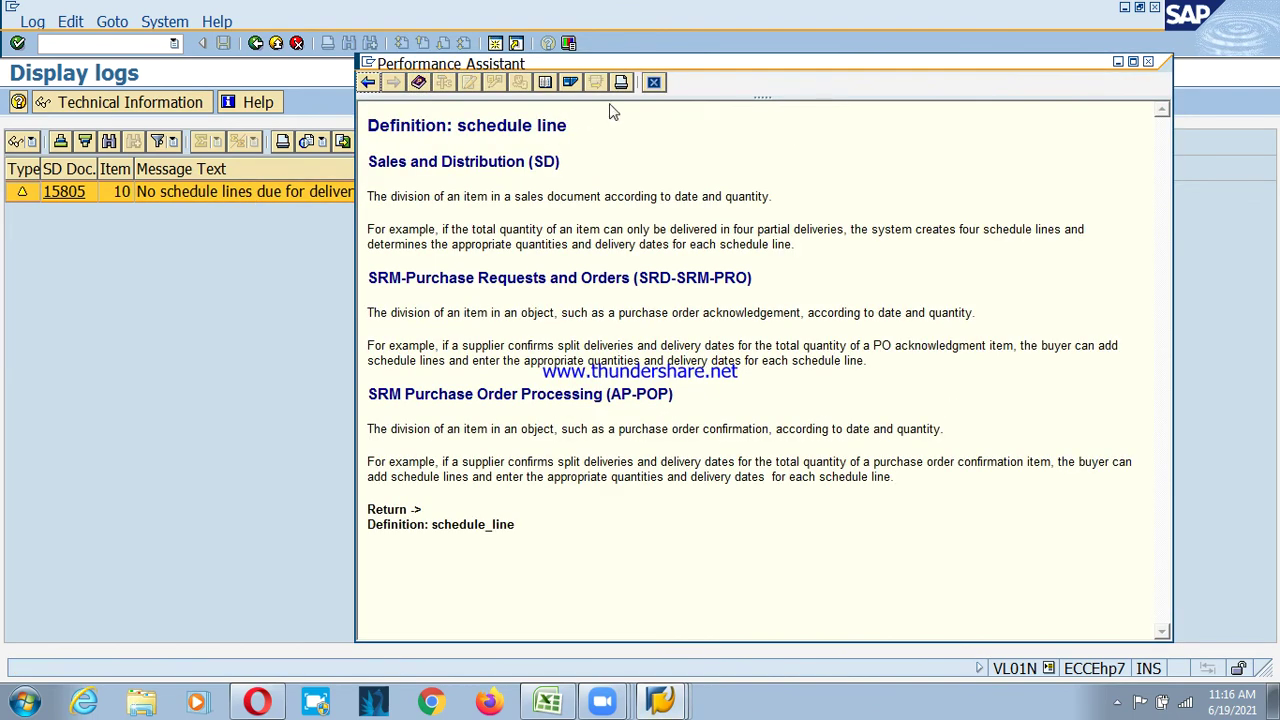
click(654, 82)
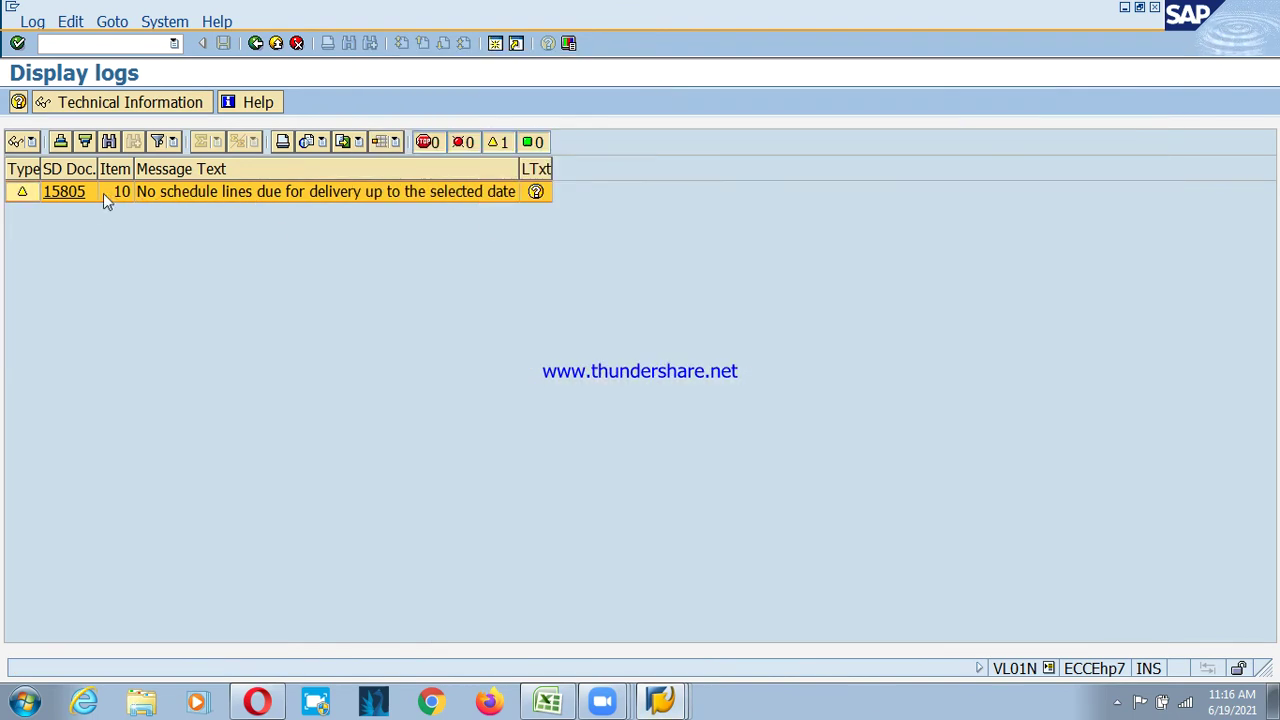
click(279, 42)
click(277, 43)
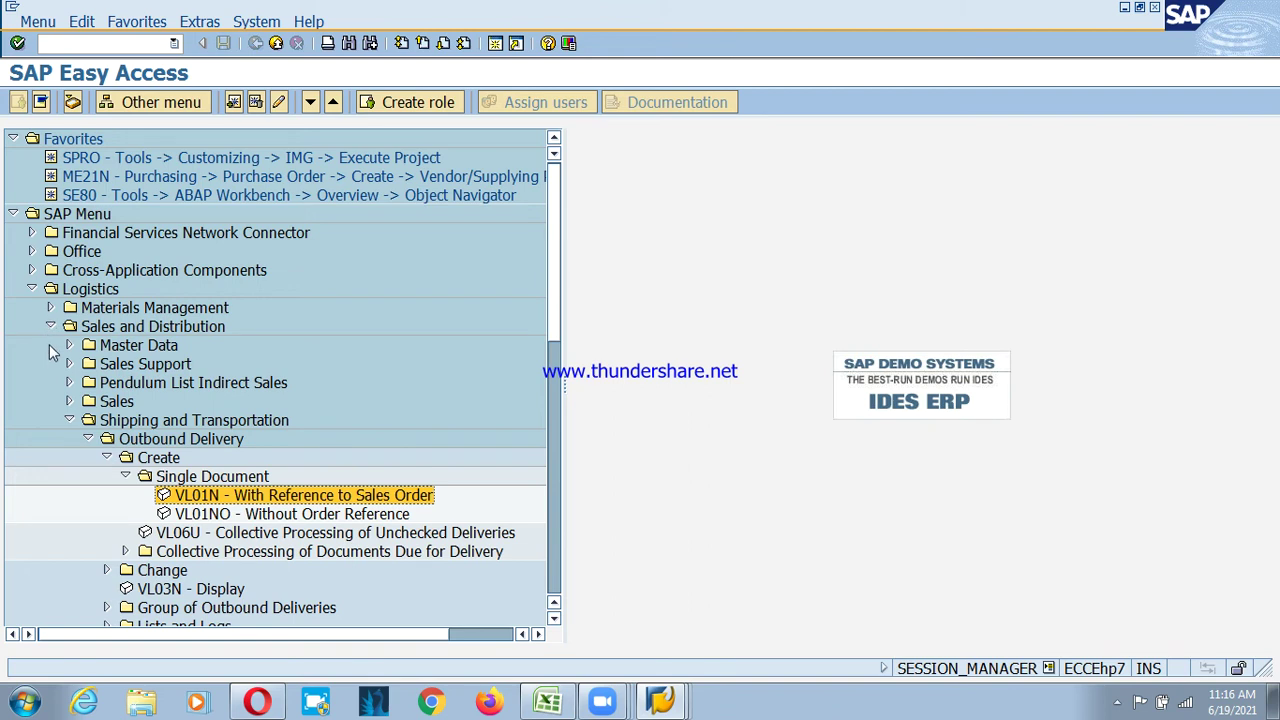
- Open the prefilled standard order for change in VA02 and display the schedule lines of item 10, PSD:STEELRODS
click(68, 401)
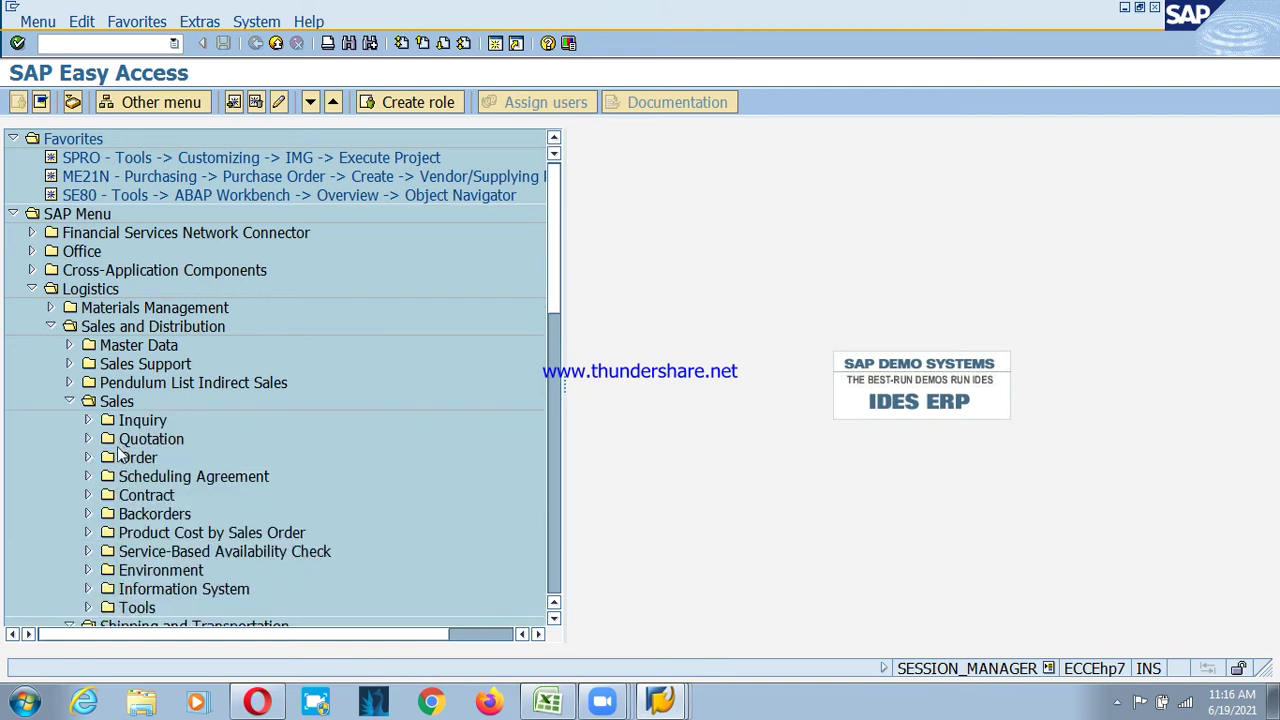
click(86, 458)
double_click(170, 494)
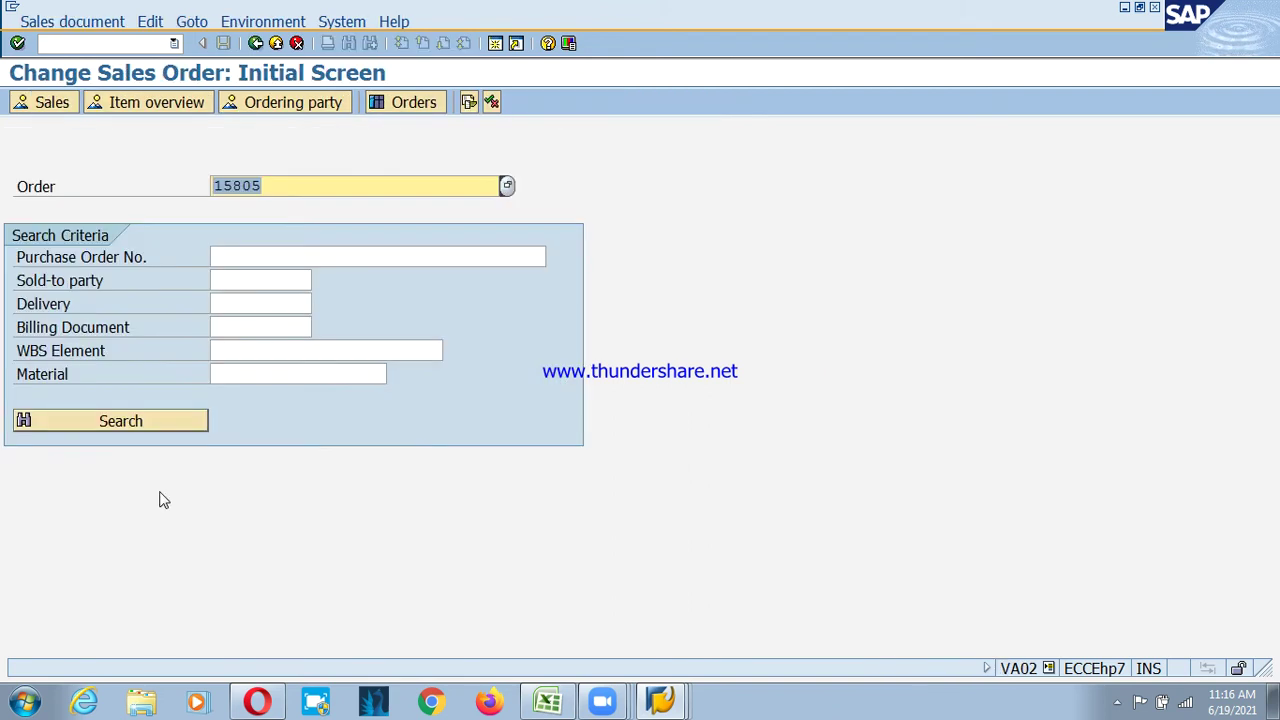
key(Return)
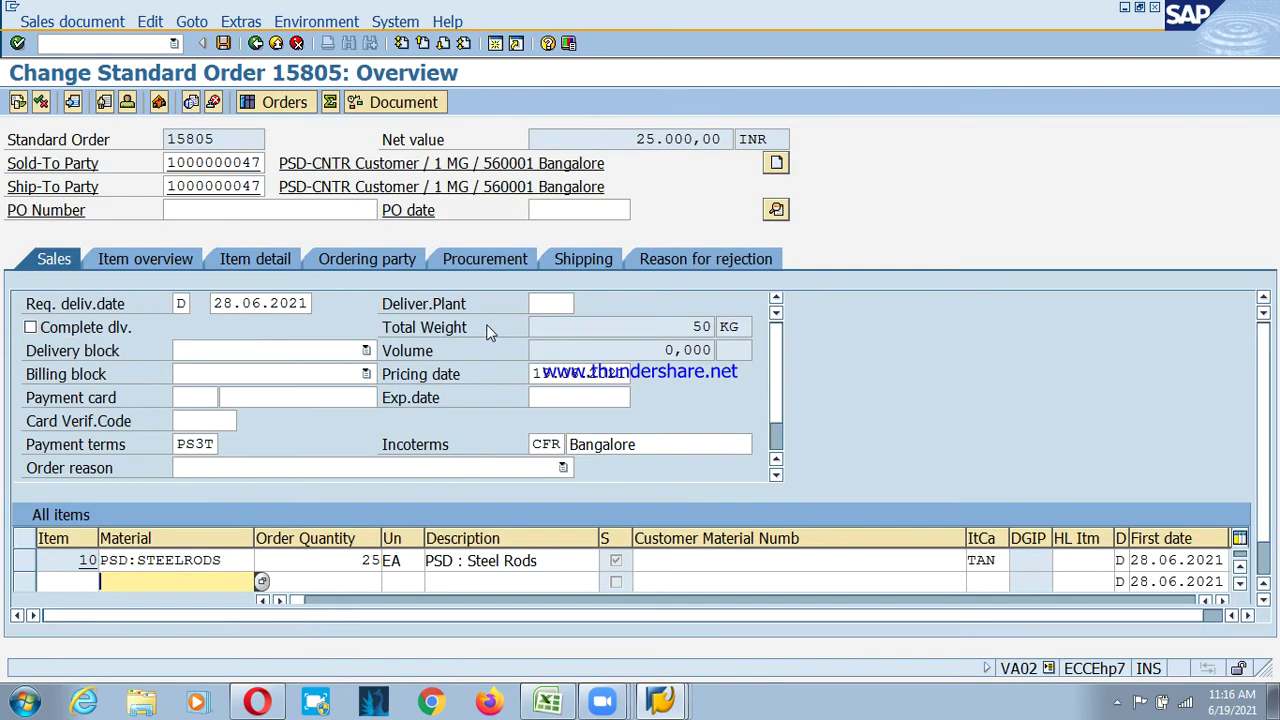
click(147, 561)
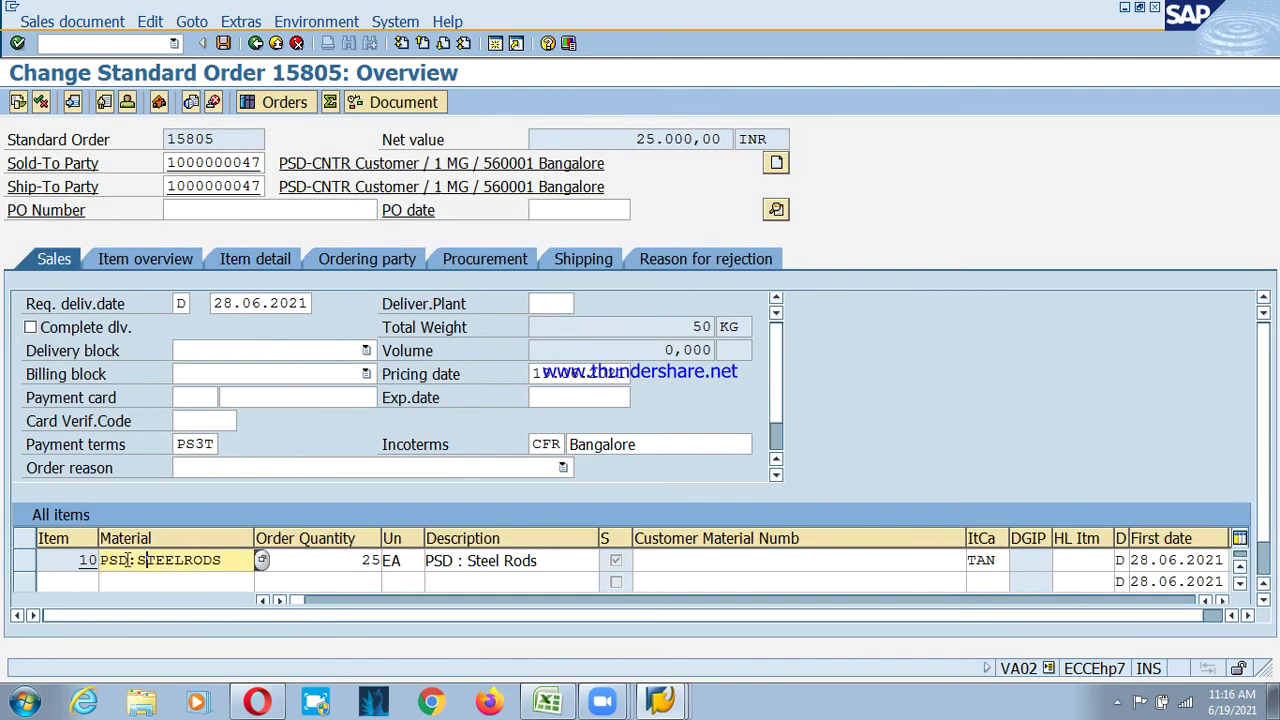
double_click(127, 560)
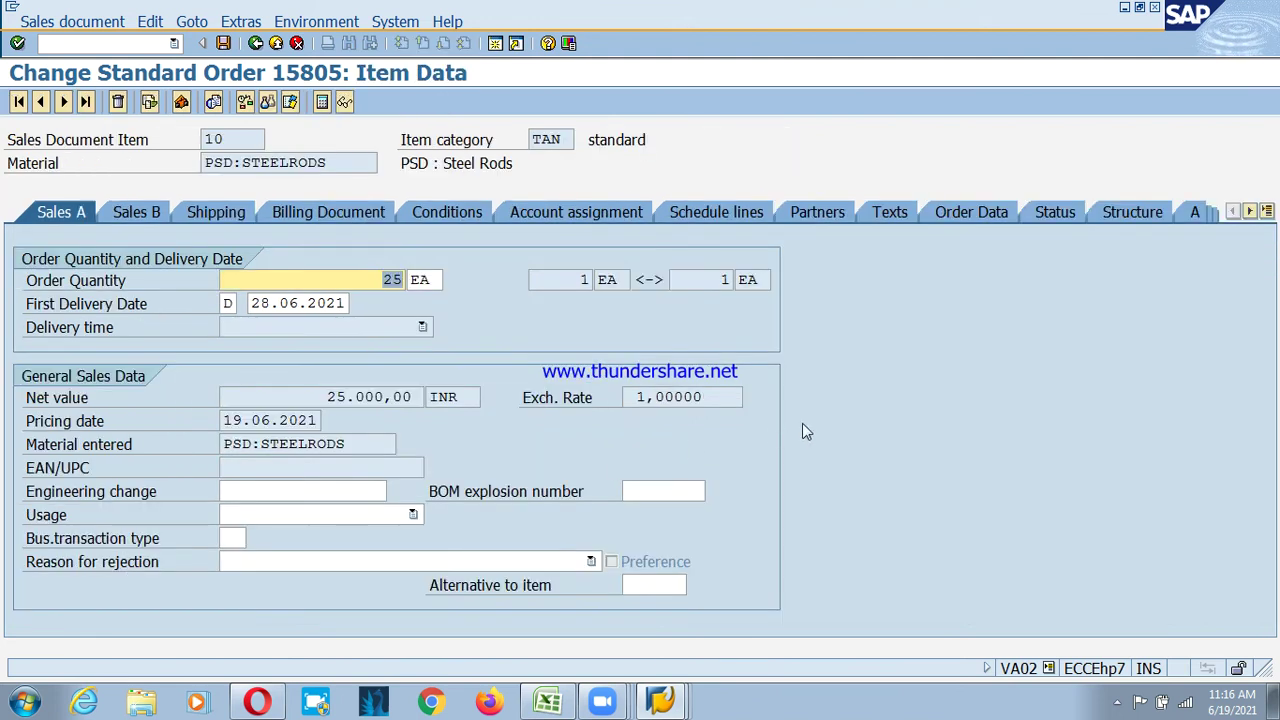
click(731, 220)
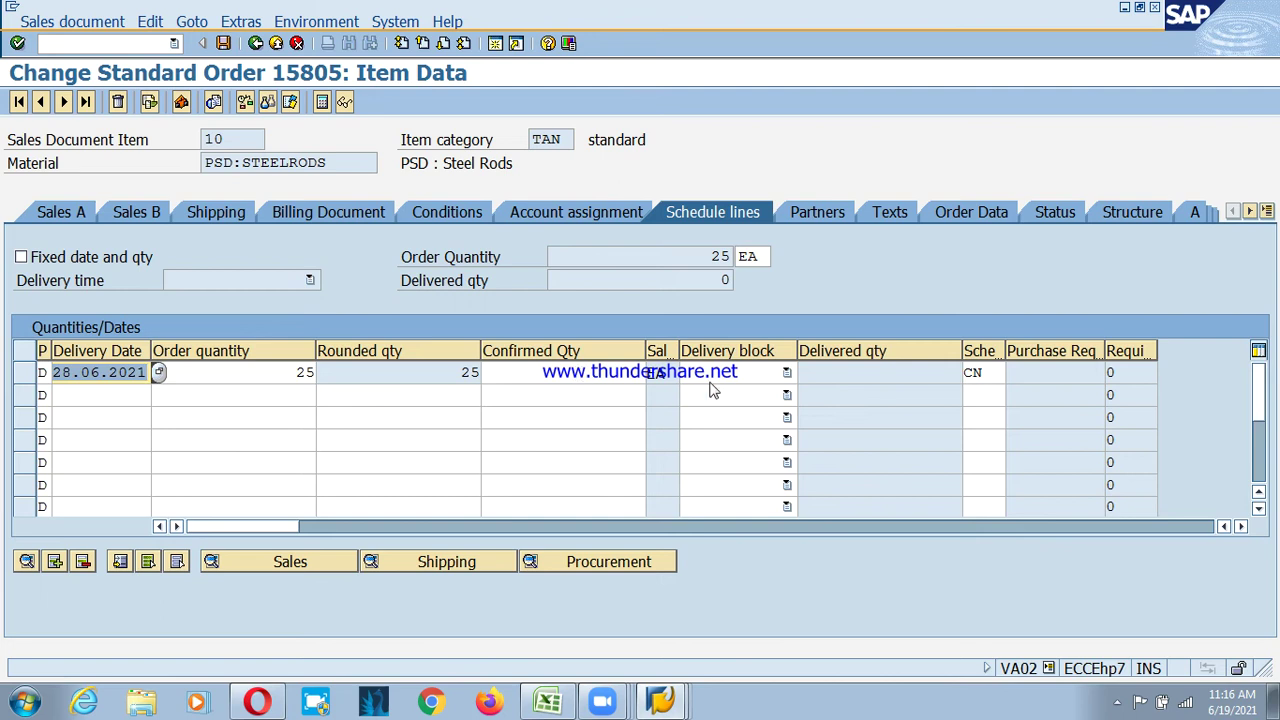
- Set the confirmed quantity of the 28.06.2021 schedule line to 25 EA and acknowledge the checking group information
click(253, 375)
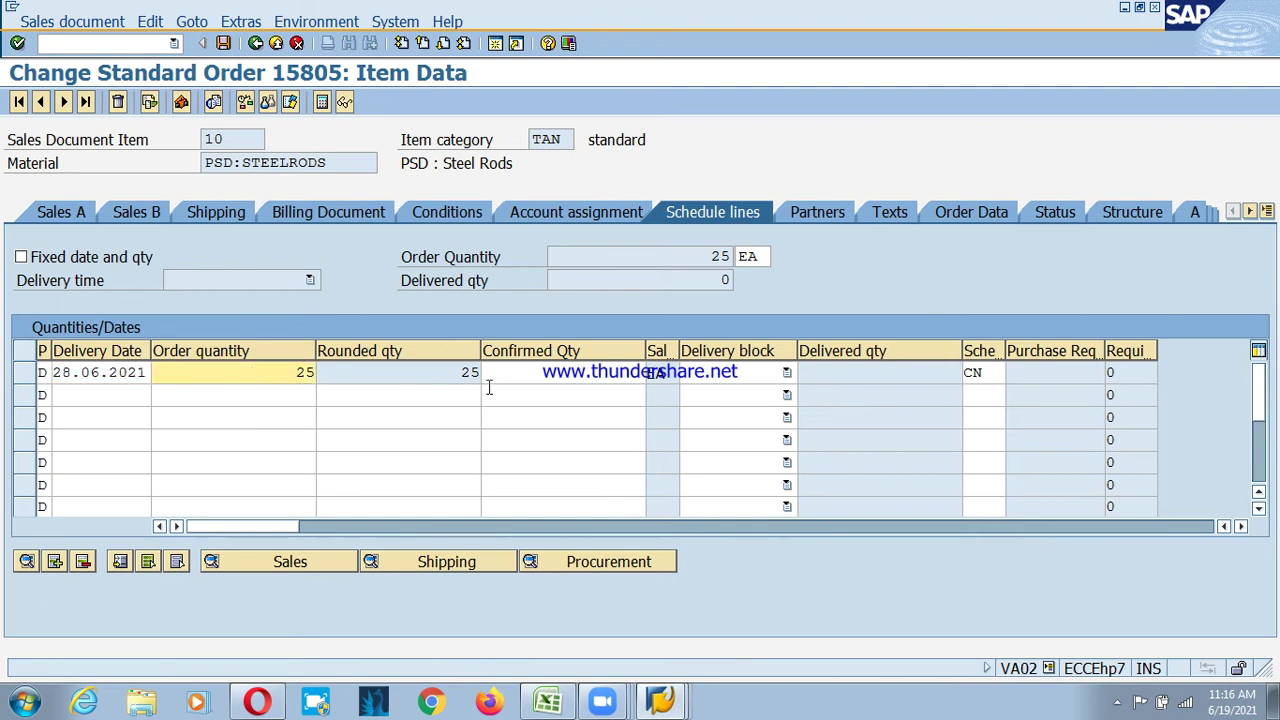
click(540, 373)
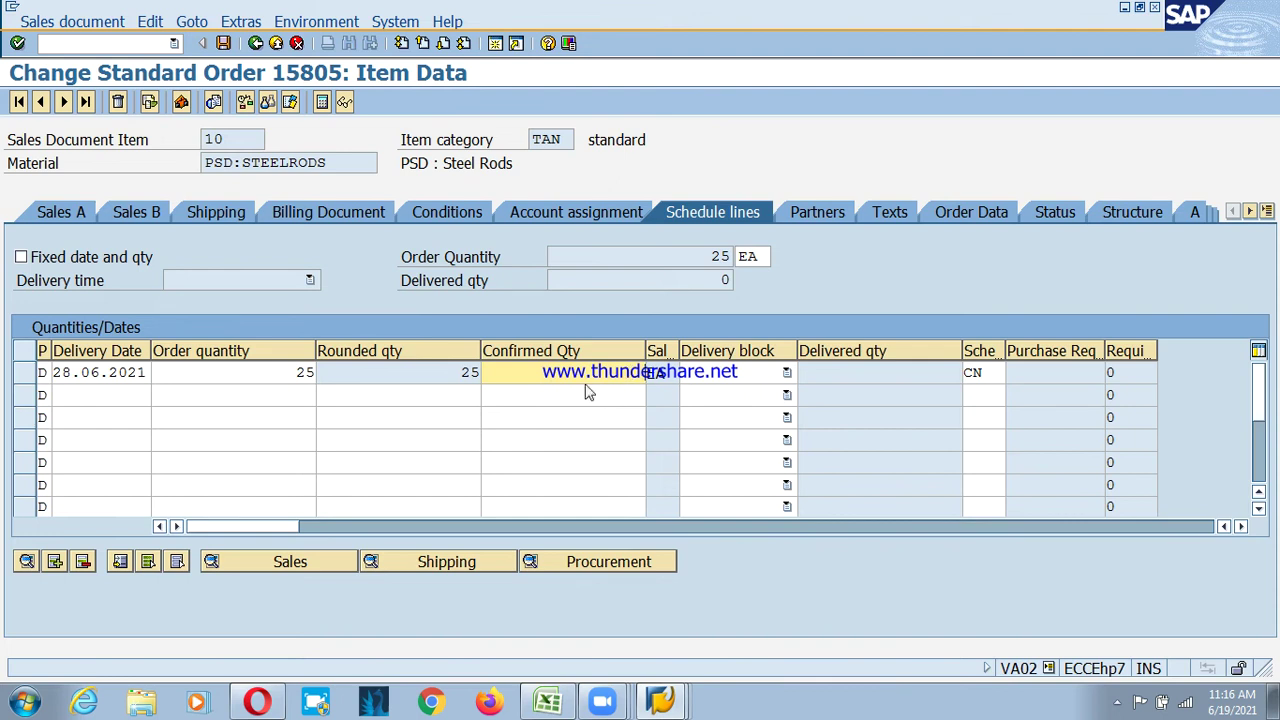
key(Return)
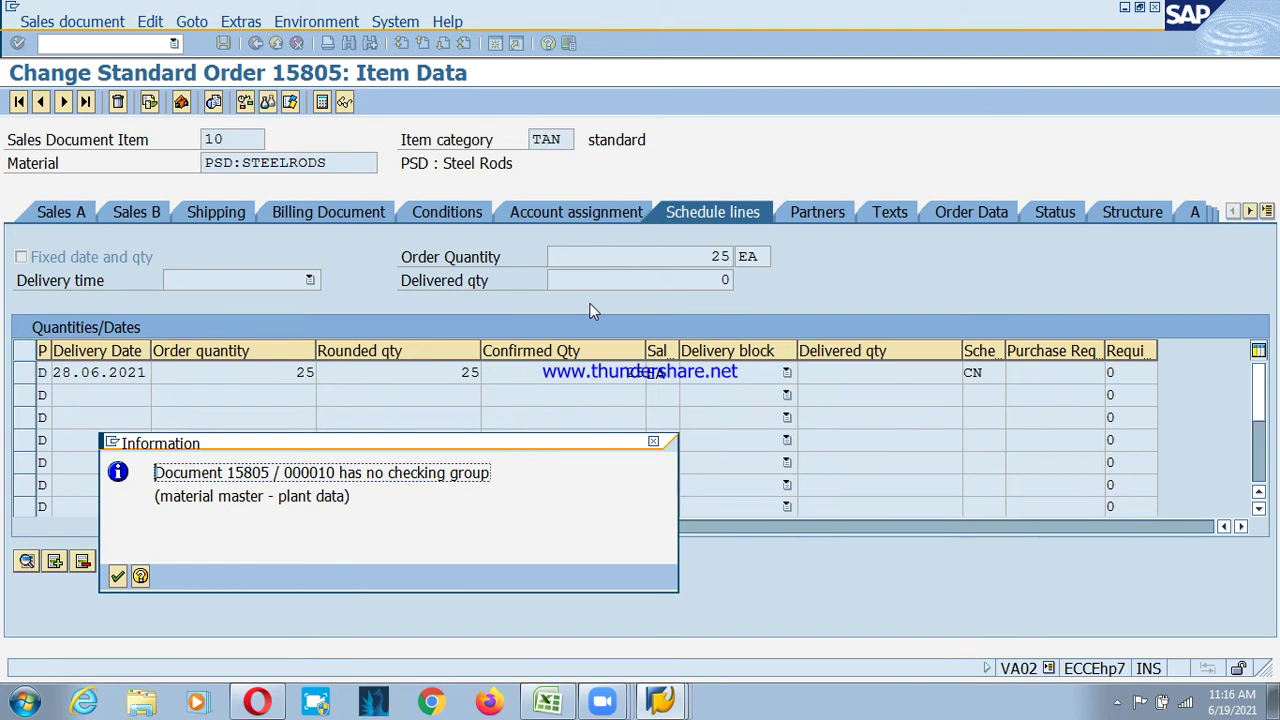
key(Return)
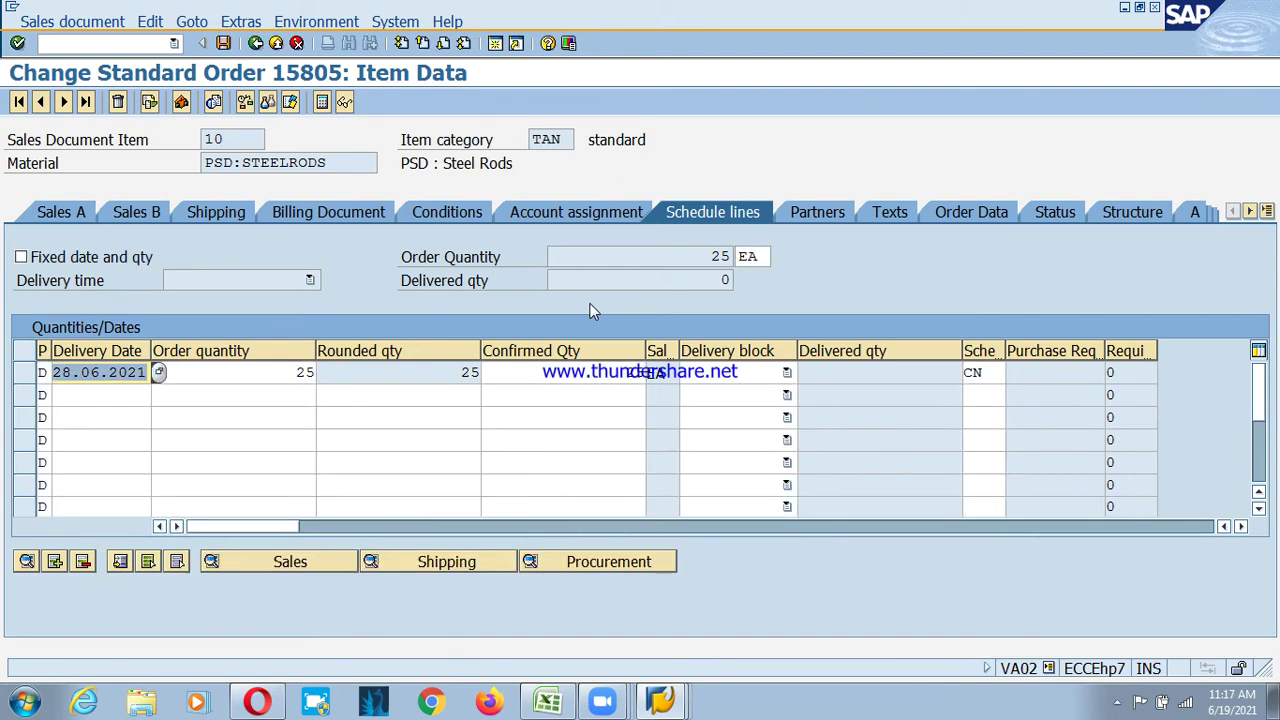
- Review the delivery block options without choosing one, select schedule line category CN (No MRP), and save the order
click(785, 372)
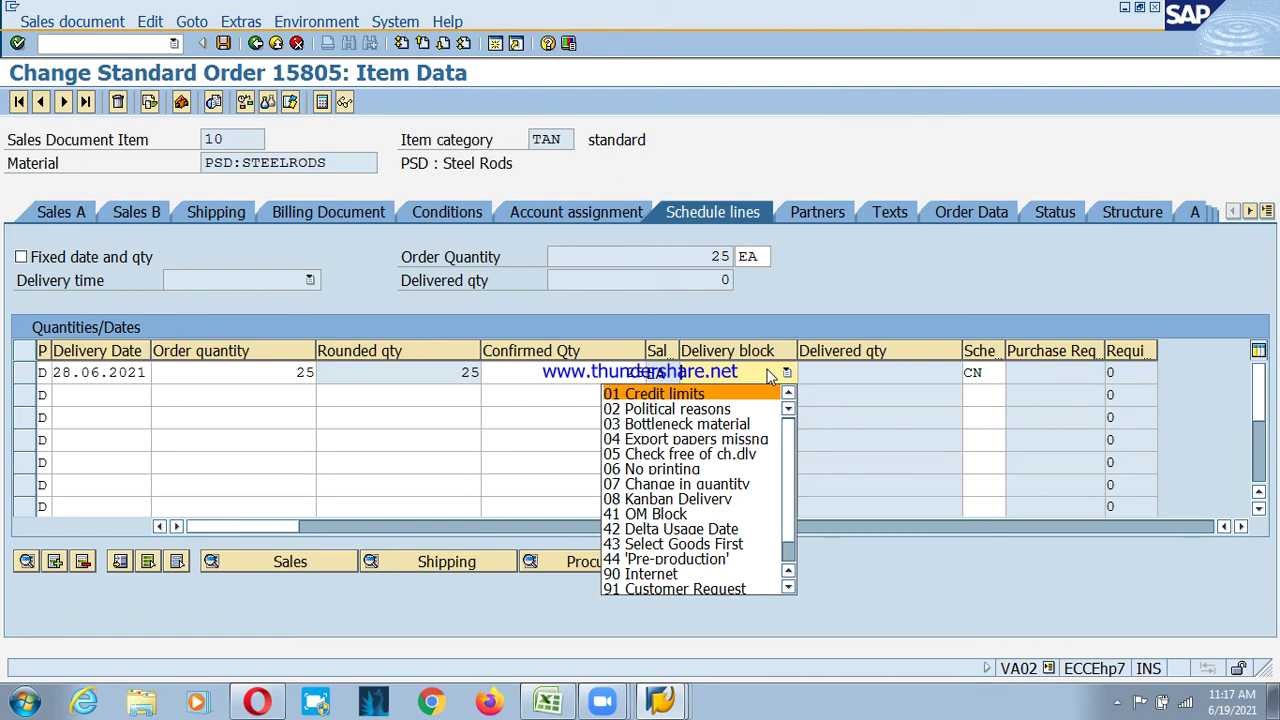
click(785, 372)
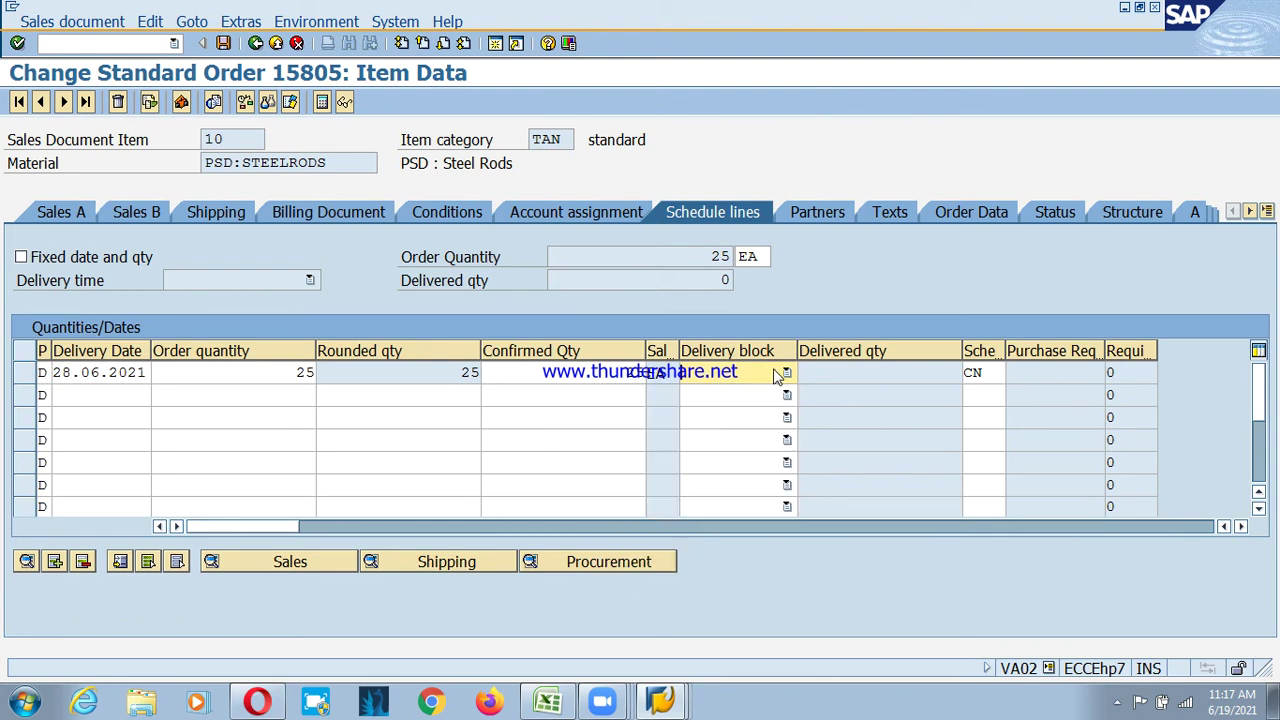
click(984, 372)
click(1001, 372)
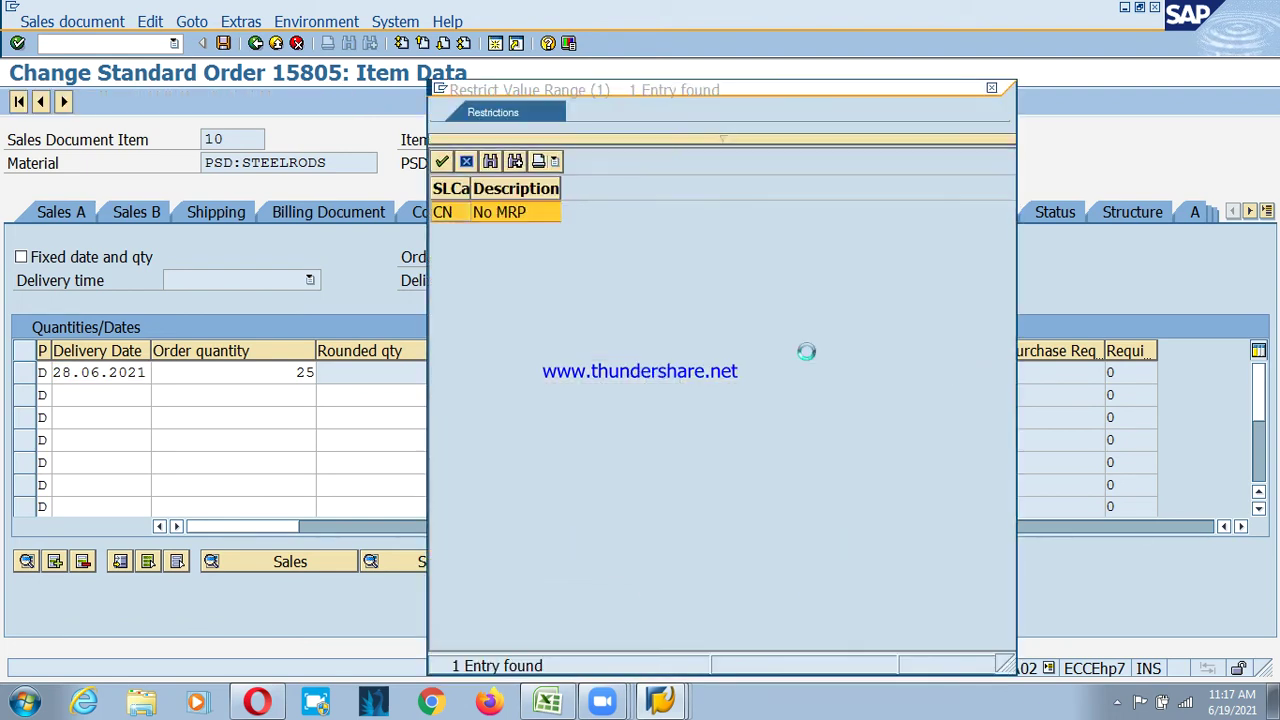
click(441, 161)
click(223, 43)
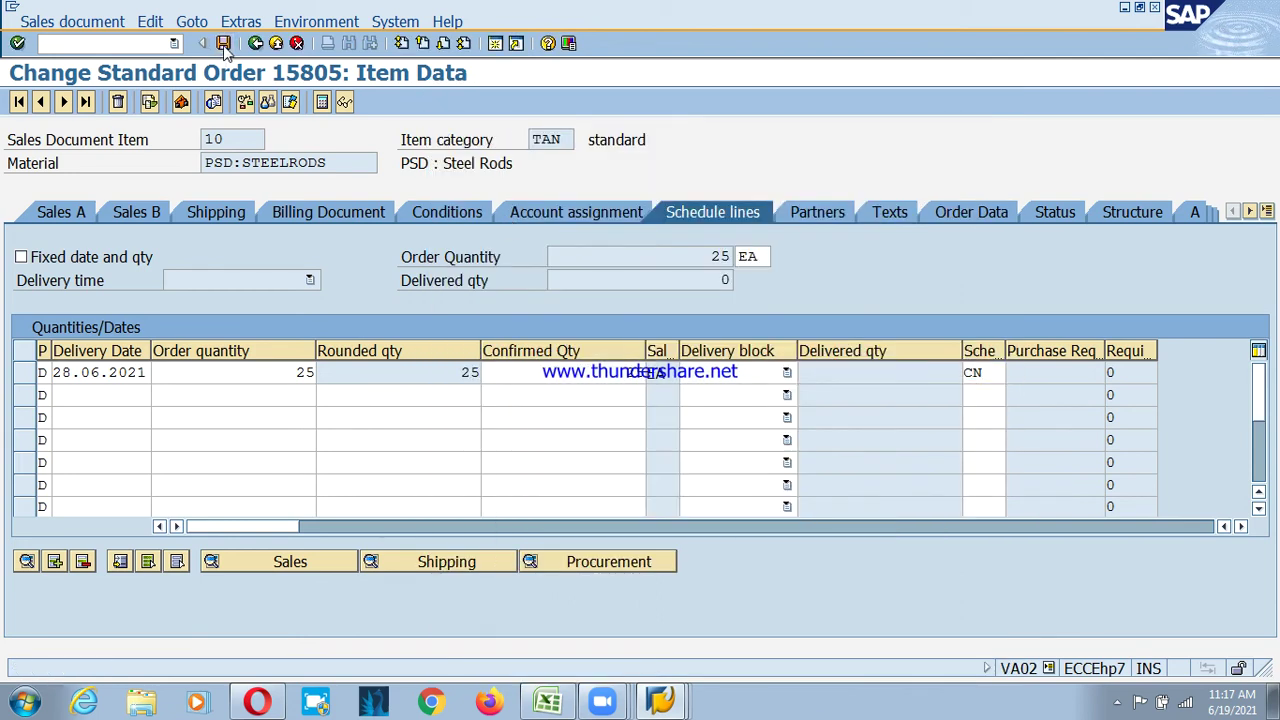
- Leave the sales order and start an outbound delivery in VL01N for the prefilled order, shipping point PSHP and selection date 28.06.2021
click(276, 43)
scroll(293, 358, down, 5)
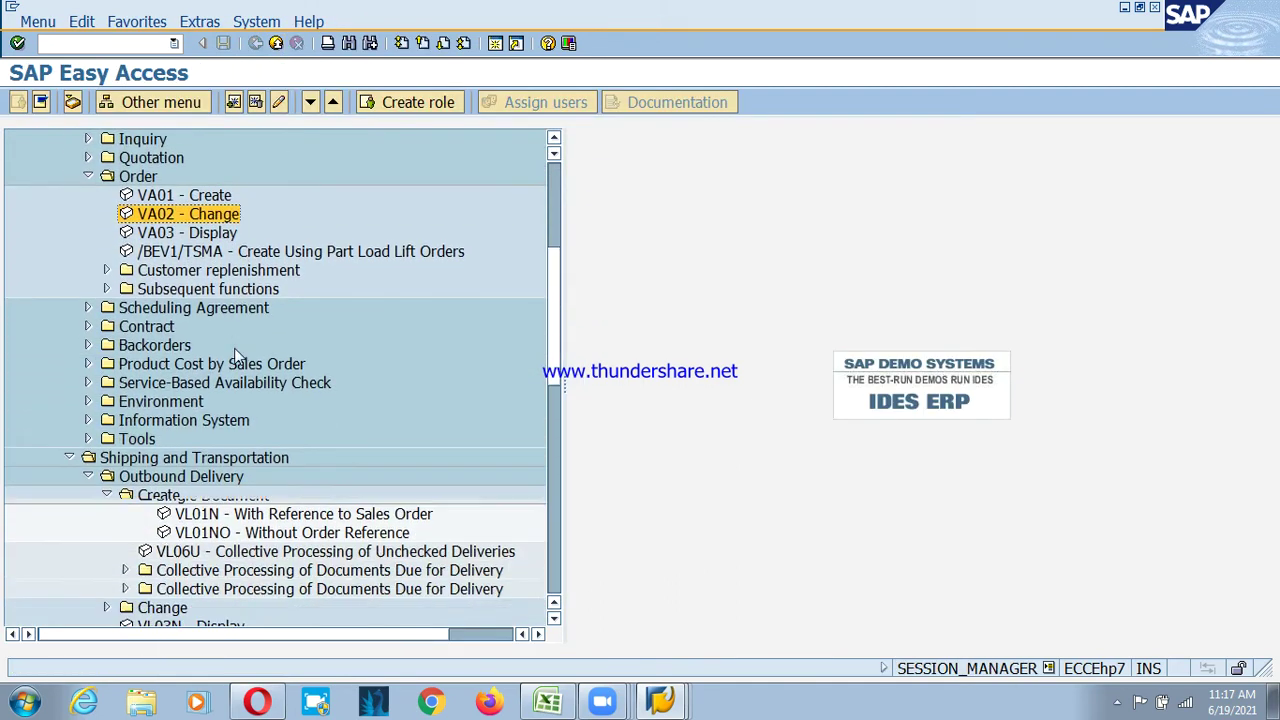
double_click(190, 497)
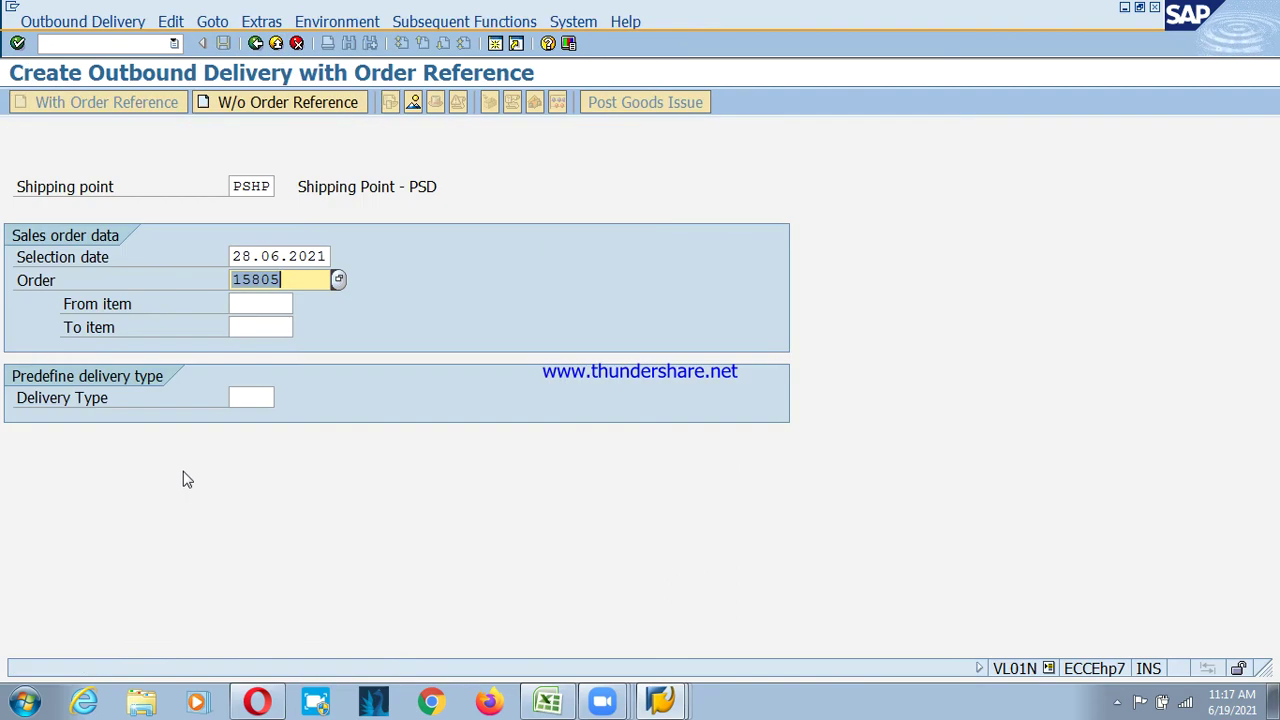
key(Return)
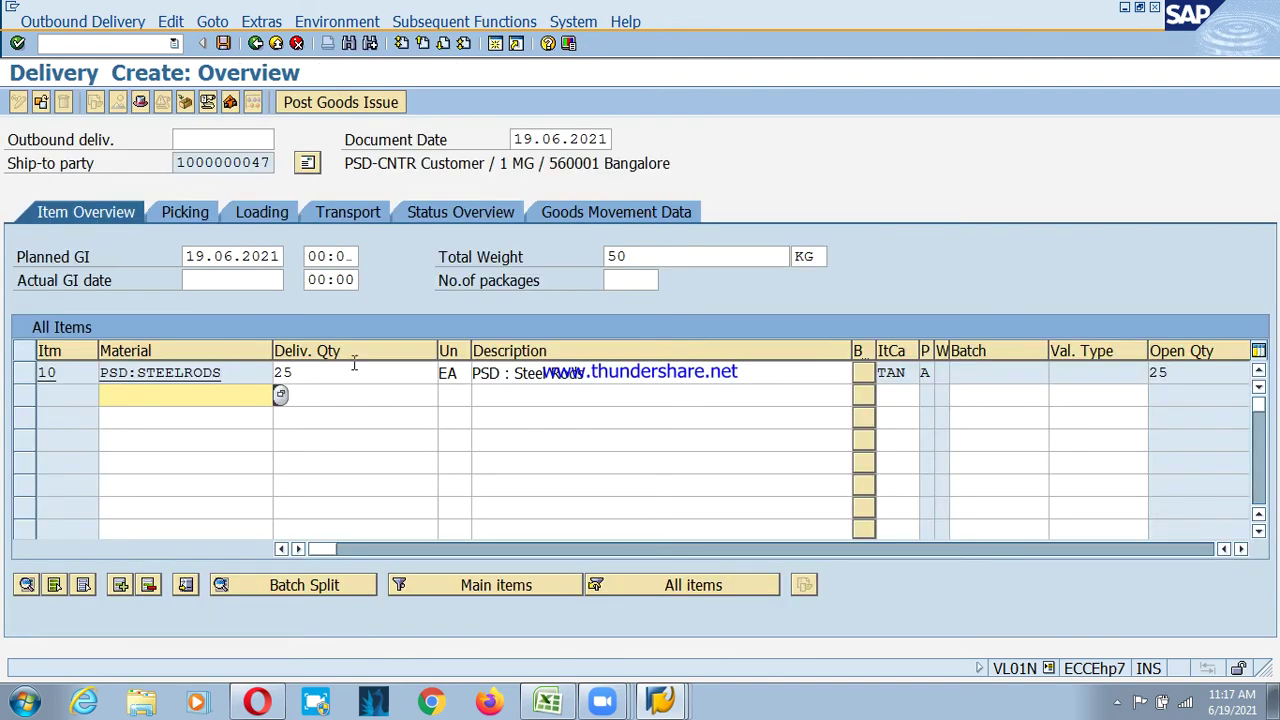
- Narrow the Deliv. Qty column in the delivery's item overview and in its picking data for PSD:STEELRODS
drag(437, 351, 374, 351)
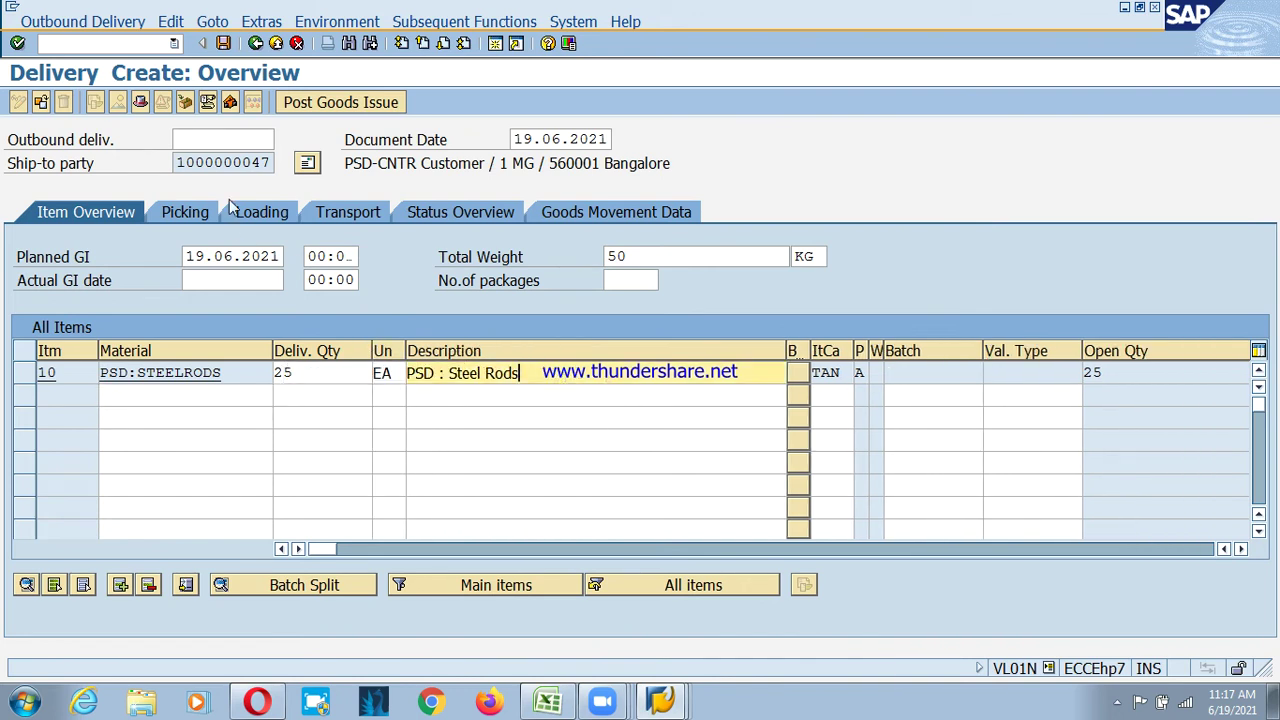
click(186, 213)
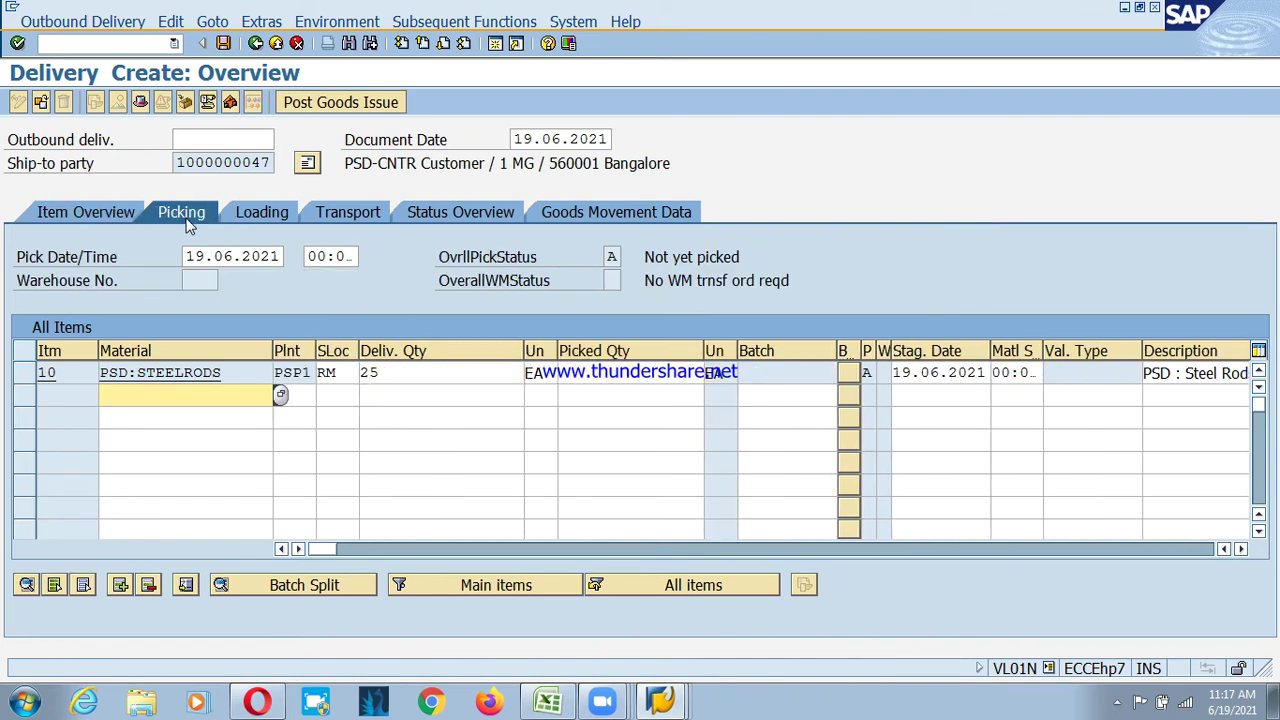
click(424, 370)
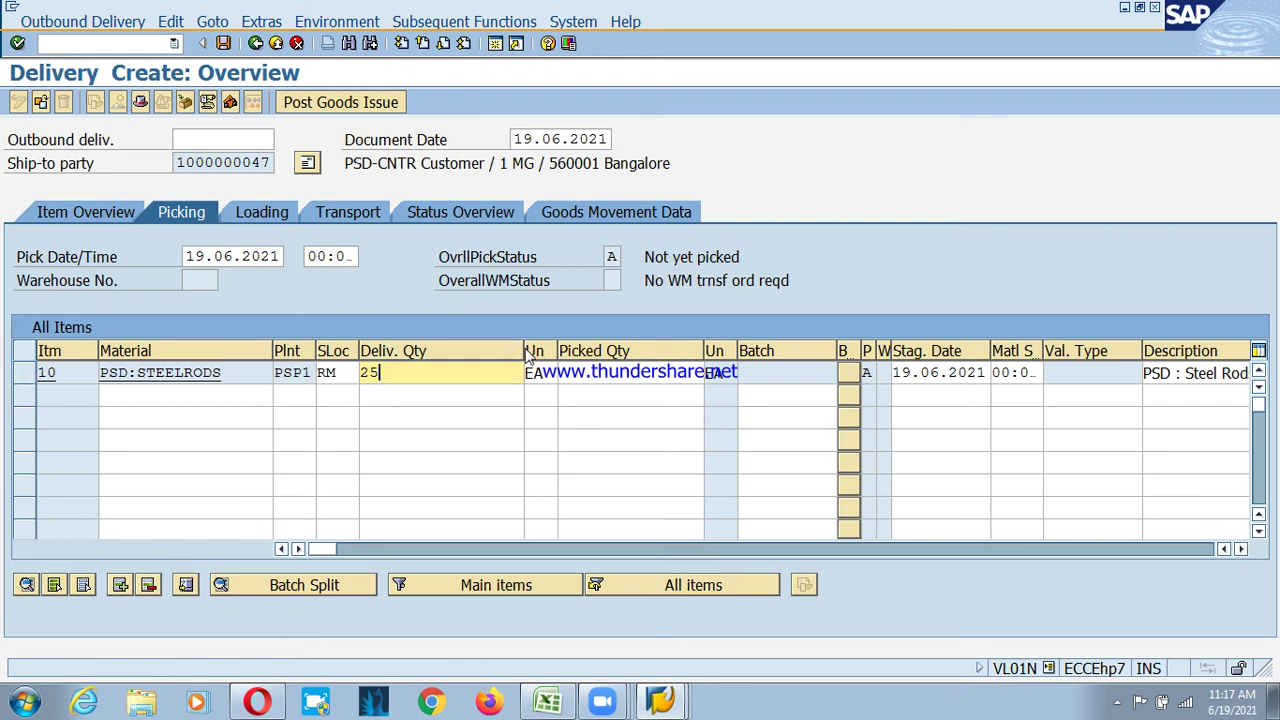
drag(527, 352, 458, 350)
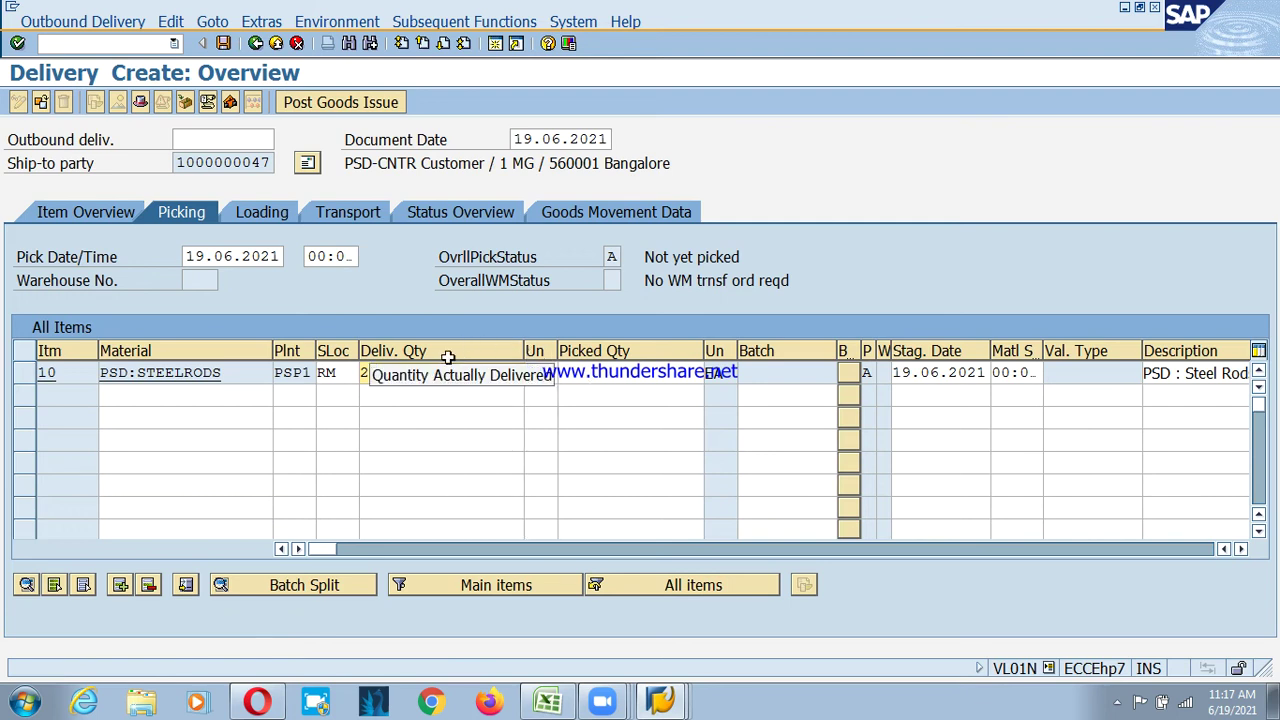
click(592, 376)
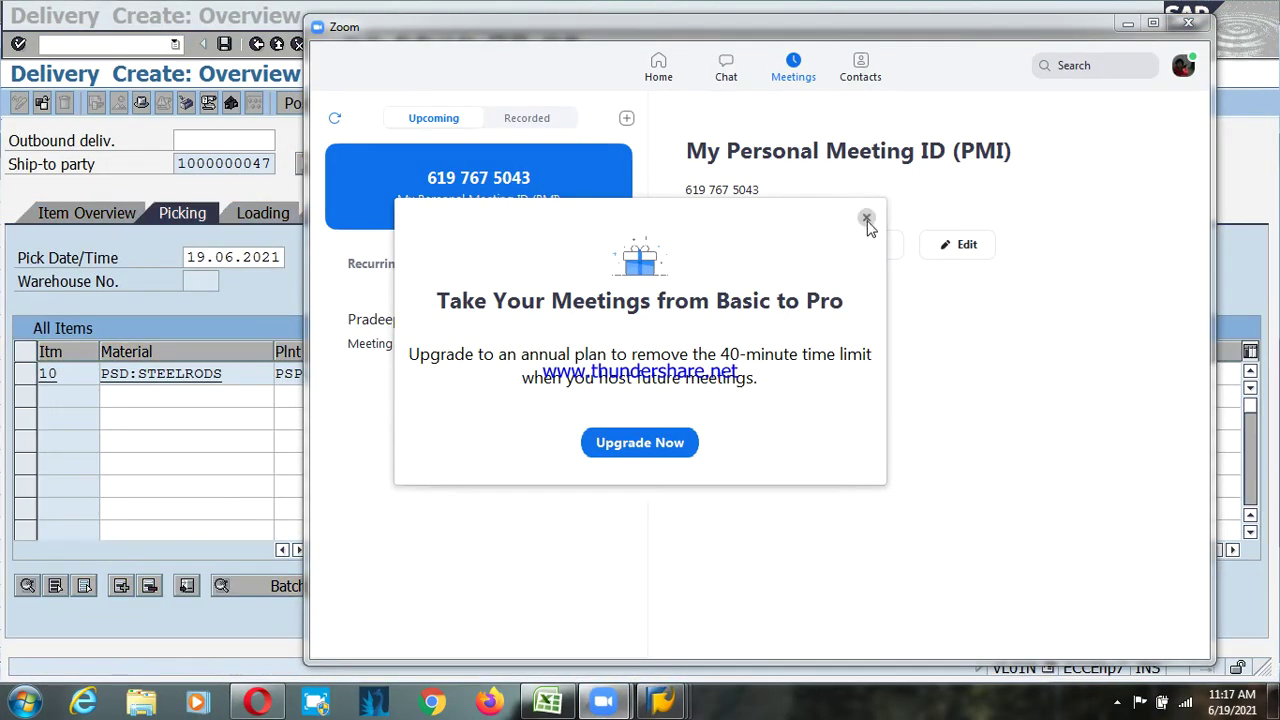
- Switch to Zoom, dismiss the upgrade offer, start the personal meeting with computer audio, and share the screen
click(867, 220)
click(735, 248)
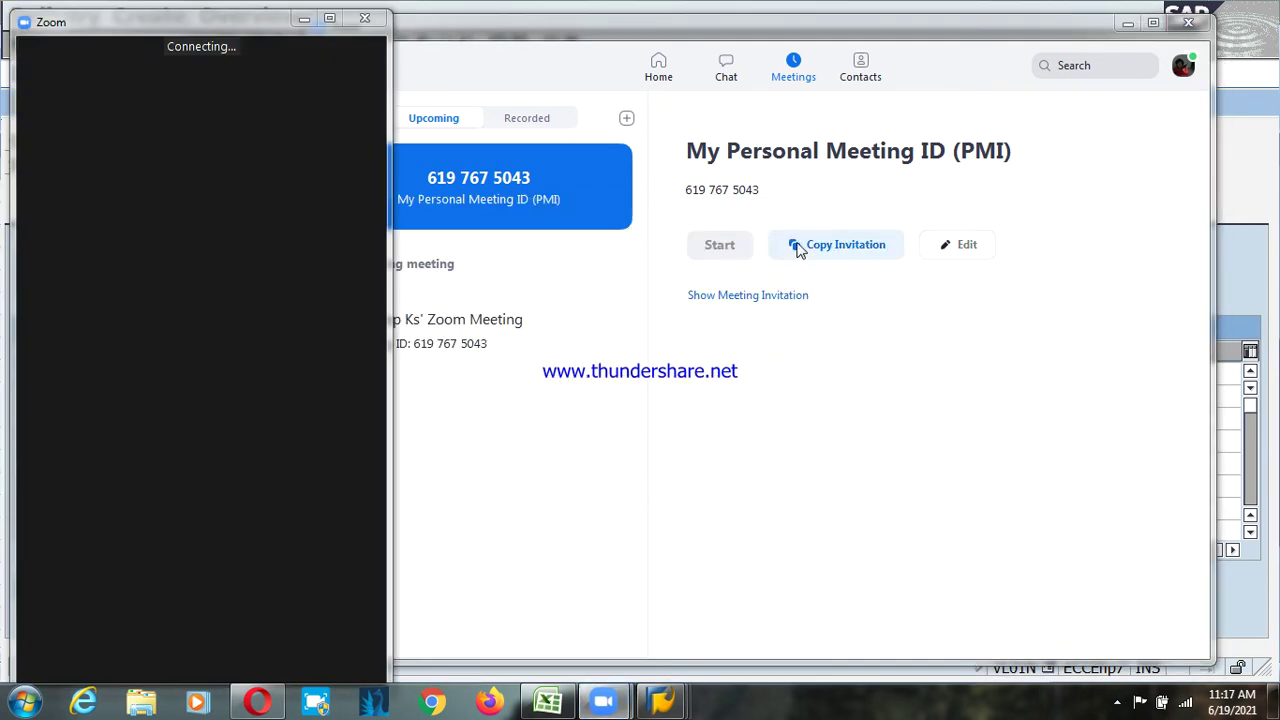
click(1128, 23)
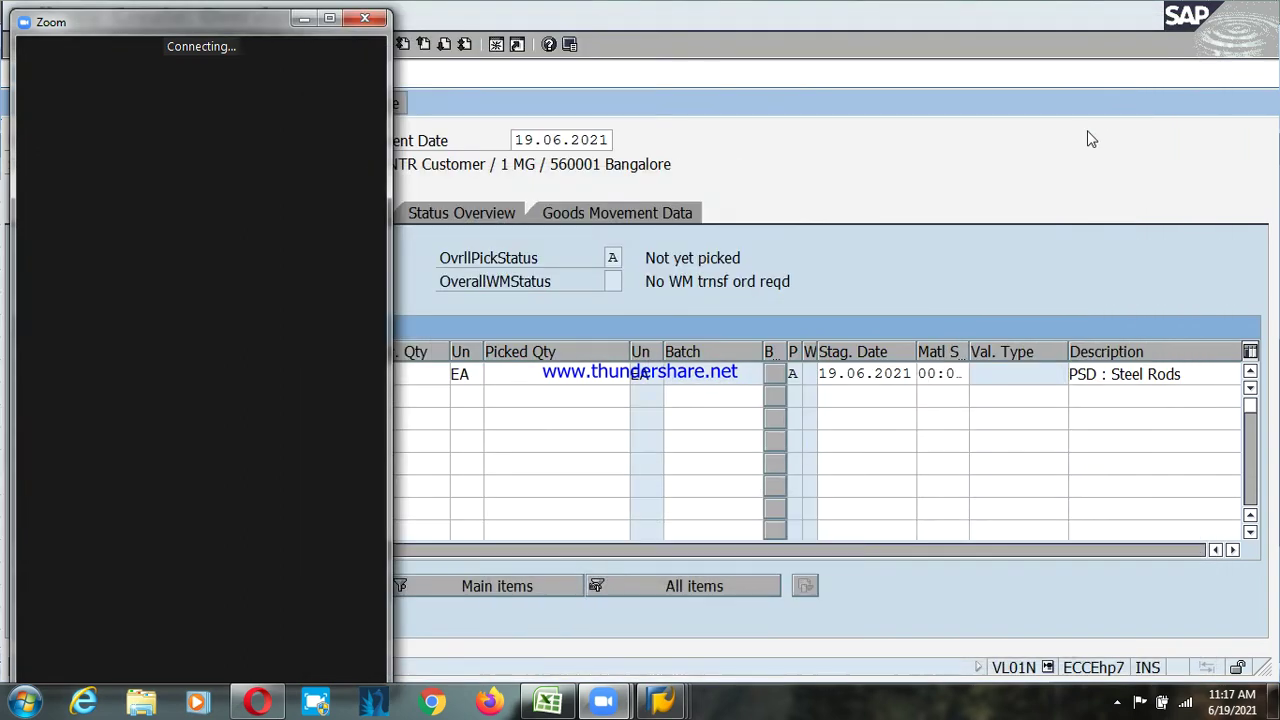
click(329, 20)
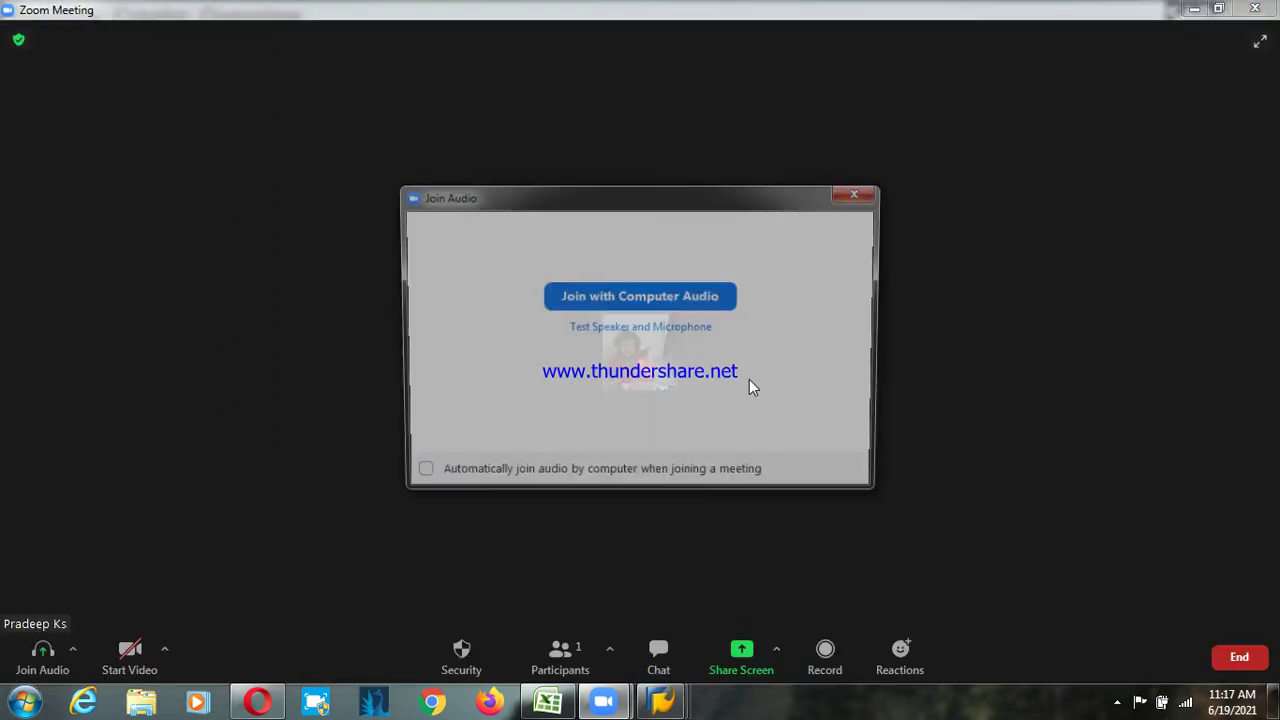
click(597, 297)
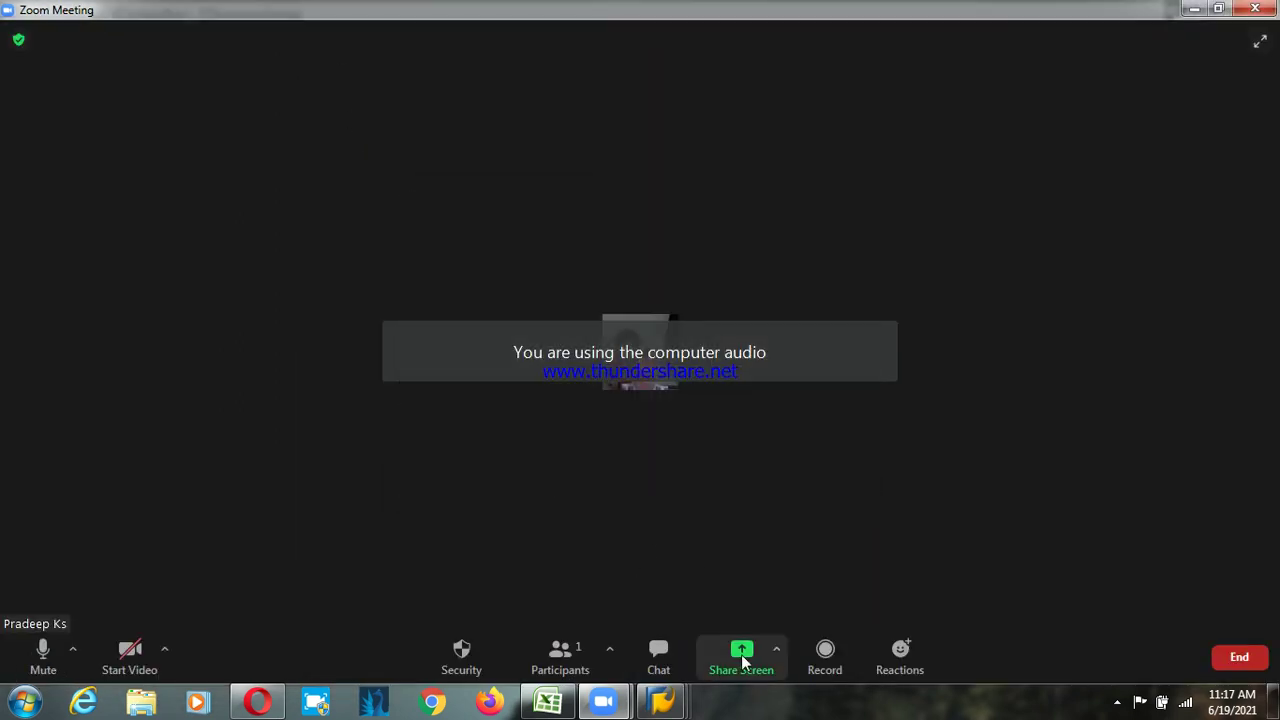
click(741, 655)
click(1000, 604)
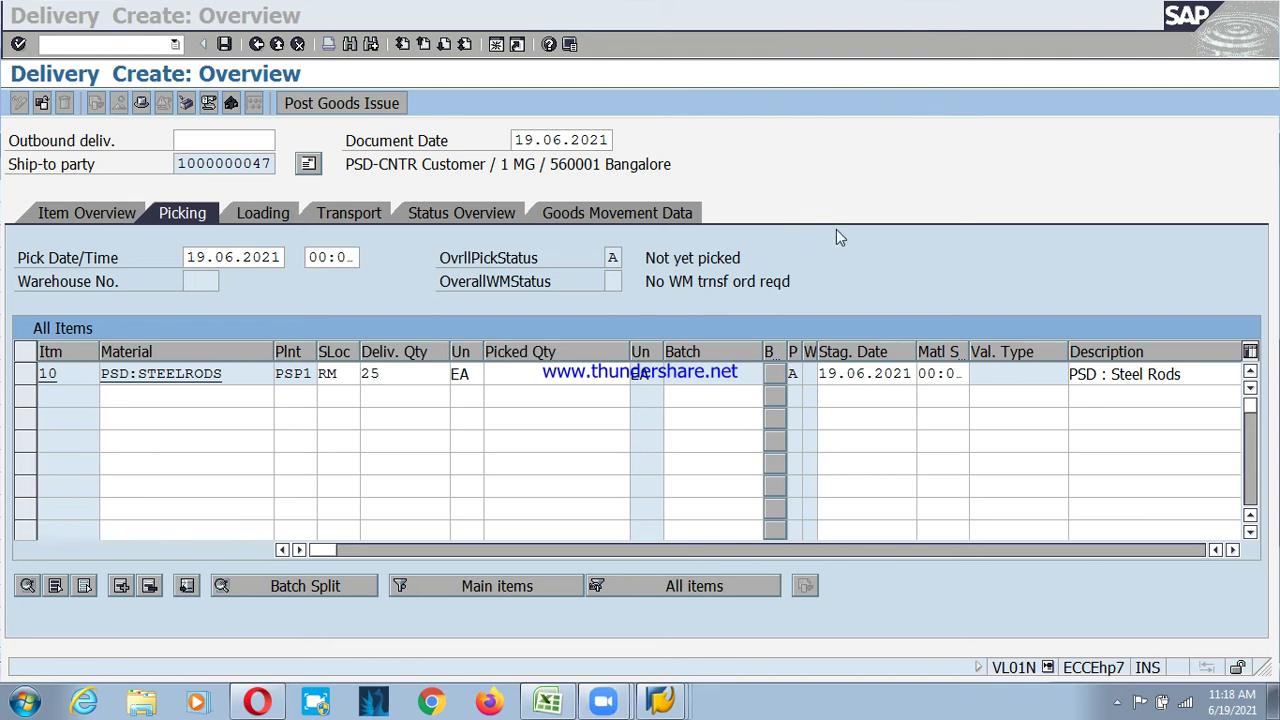
click(893, 223)
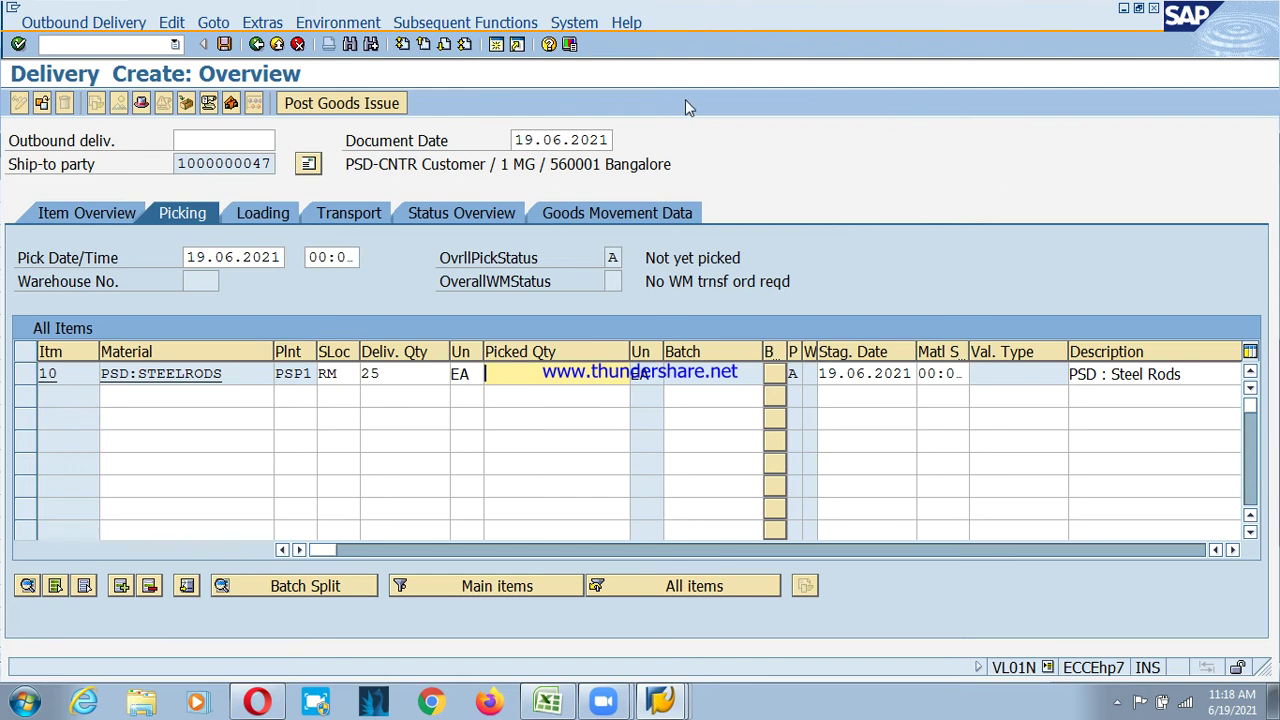
click(785, 25)
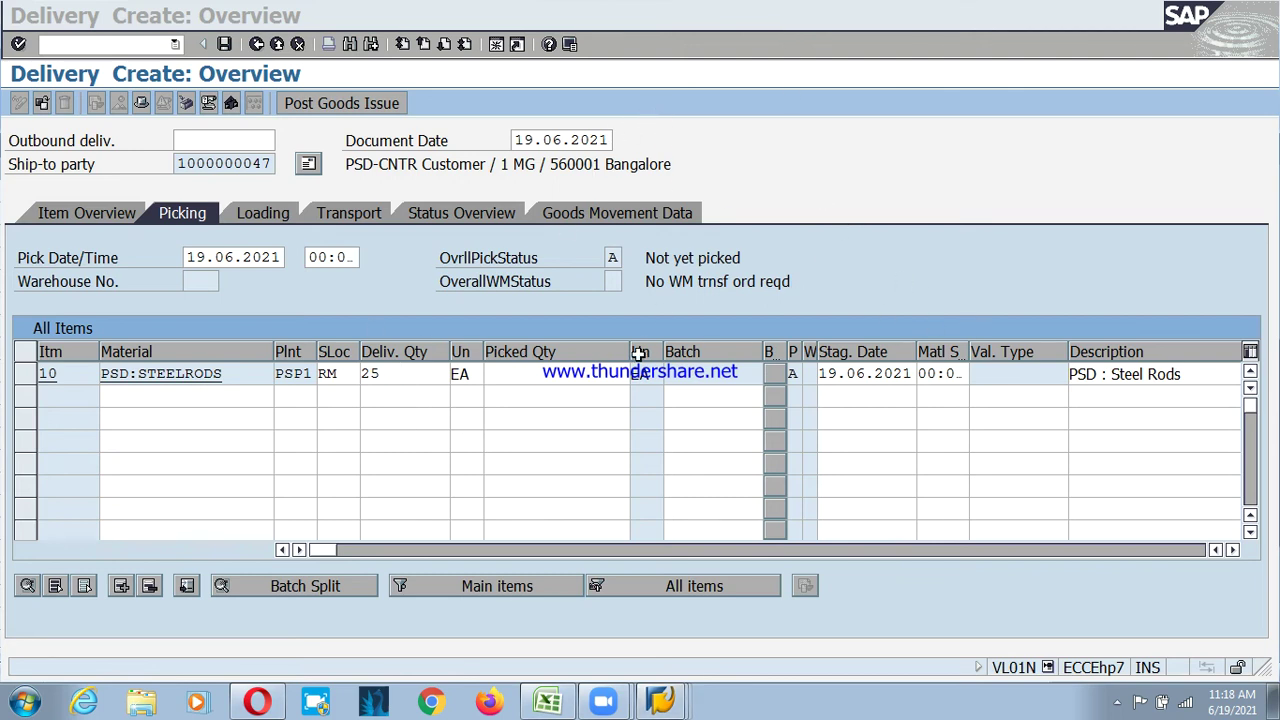
- Set the picked quantity of delivery item 10 to 25 EA and try to post the goods issue
click(557, 388)
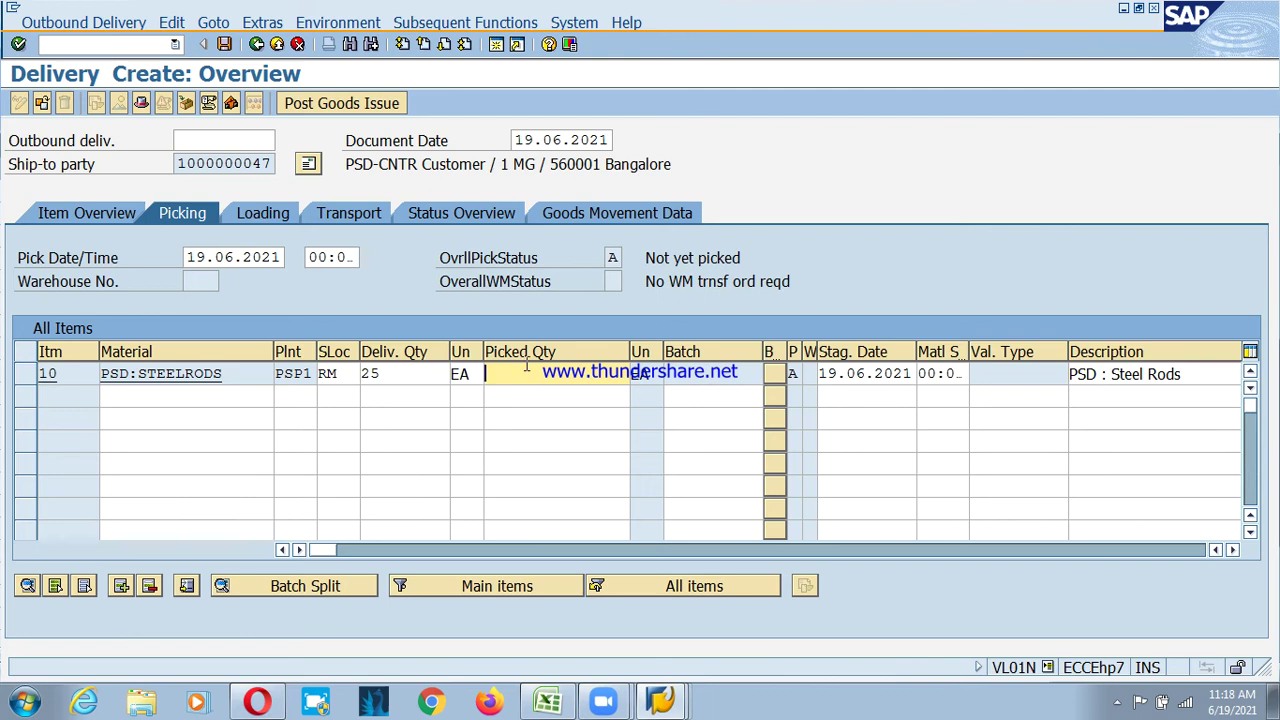
click(650, 258)
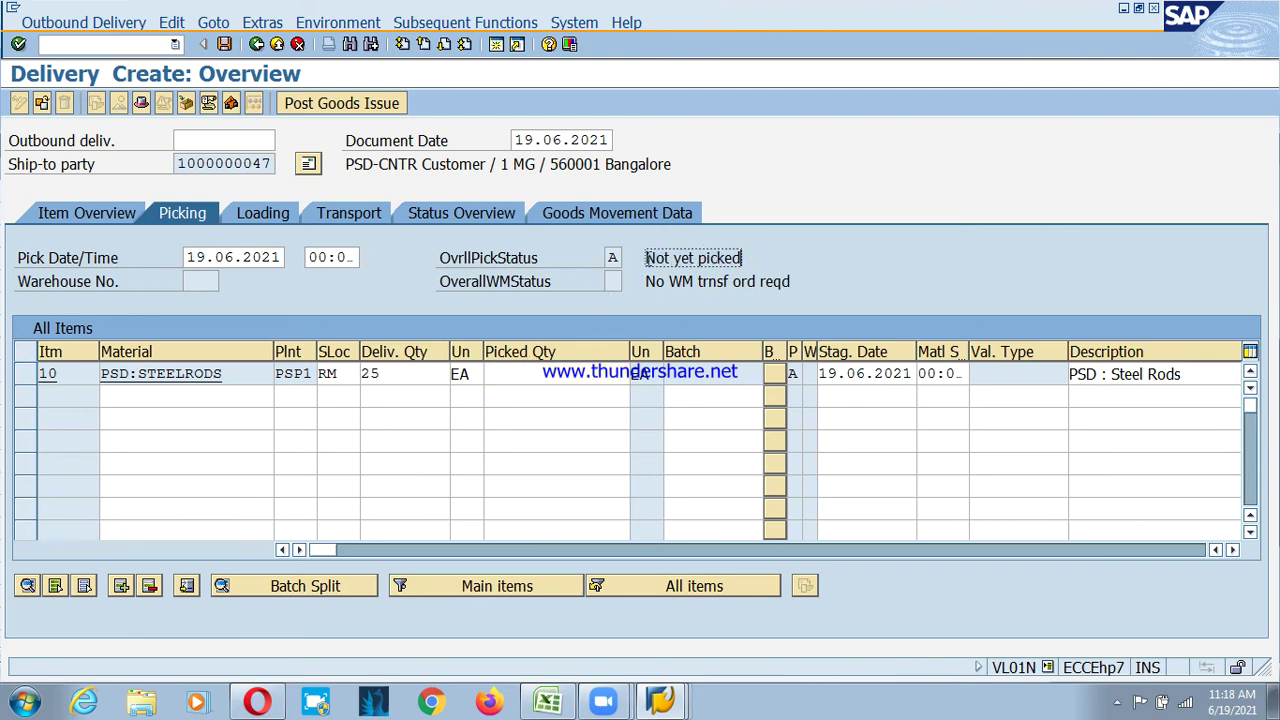
click(541, 374)
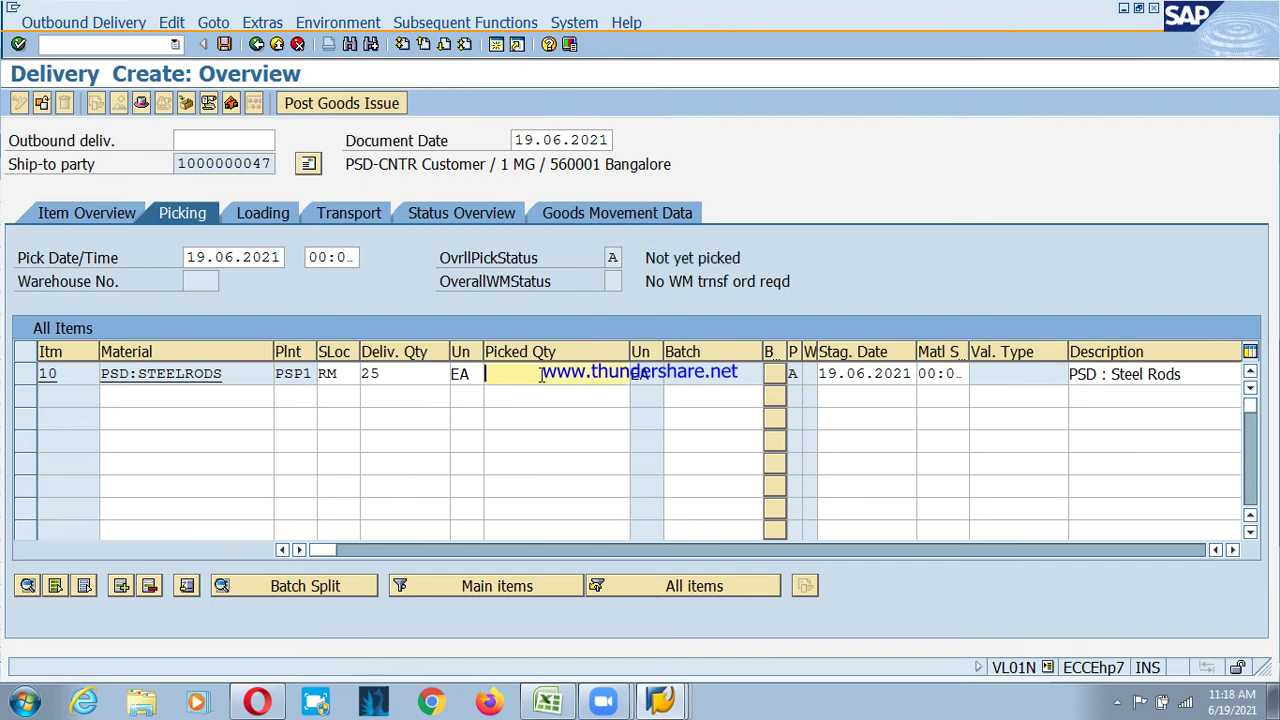
text(25)
key(Return)
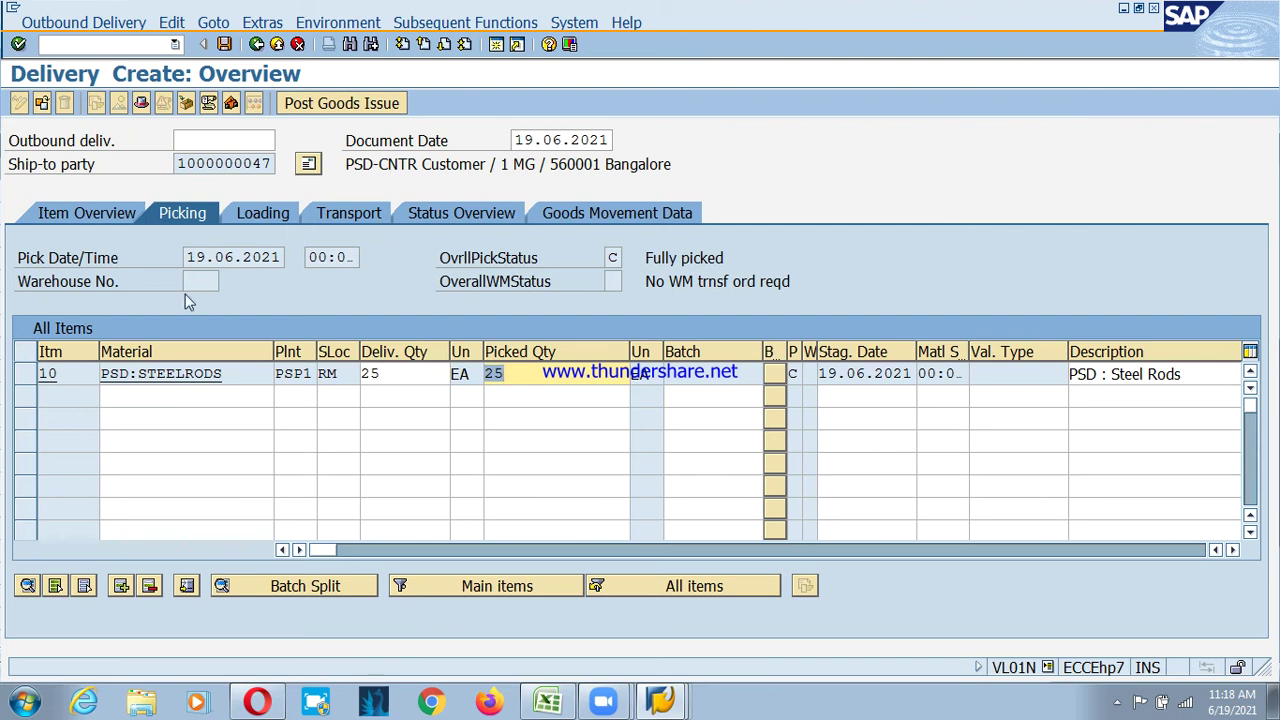
click(58, 218)
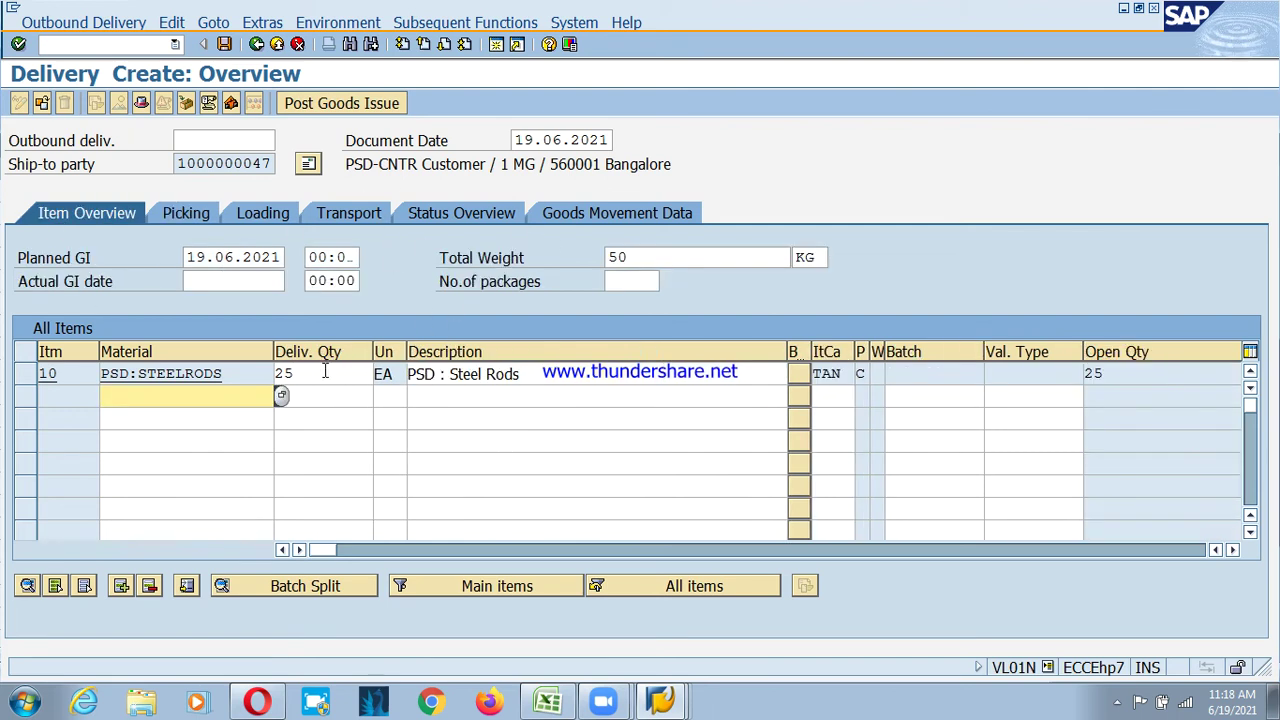
click(342, 106)
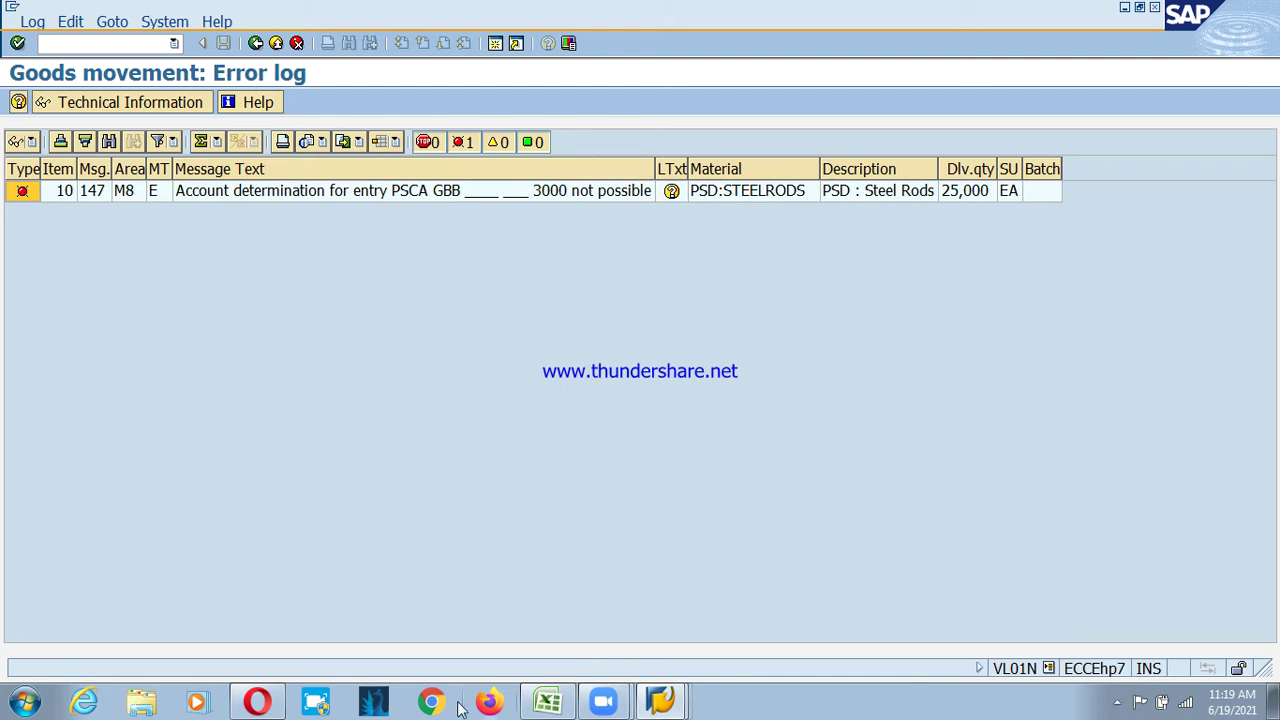
- Read the long text of the account determination error in the goods movement log, marking the valuation class in its heading
click(671, 192)
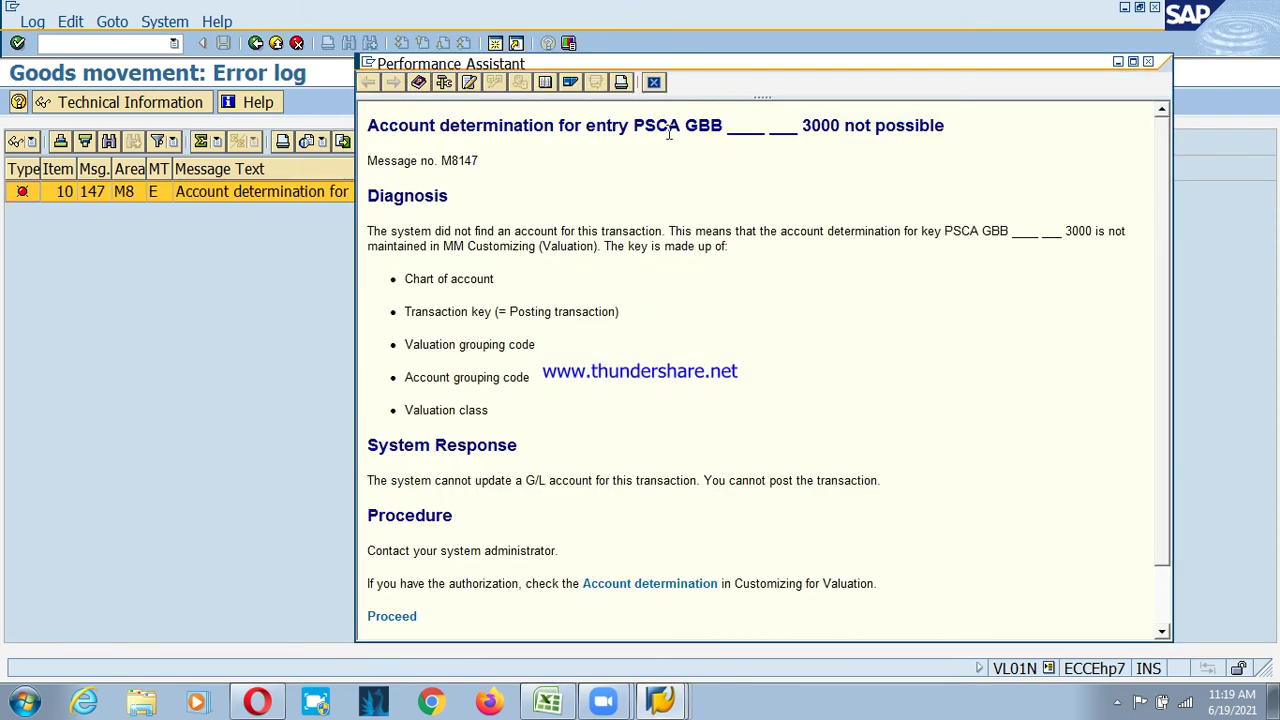
double_click(808, 137)
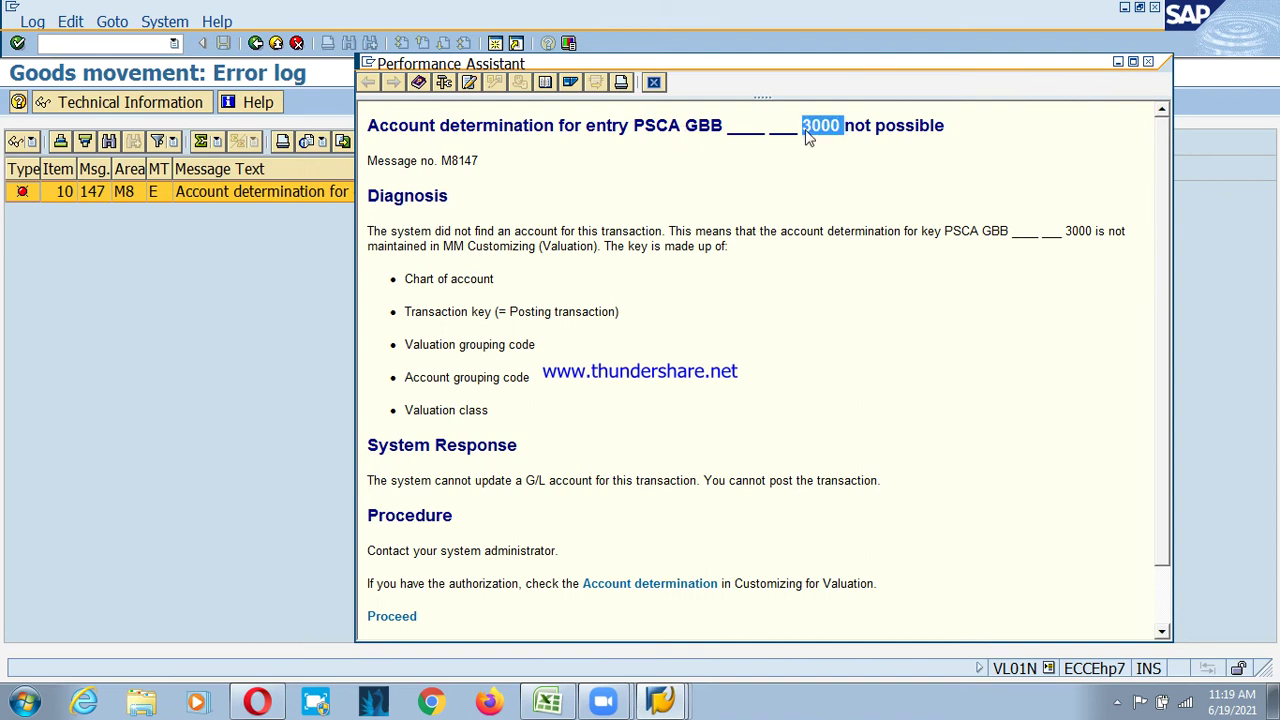
drag(808, 137, 833, 148)
click(833, 150)
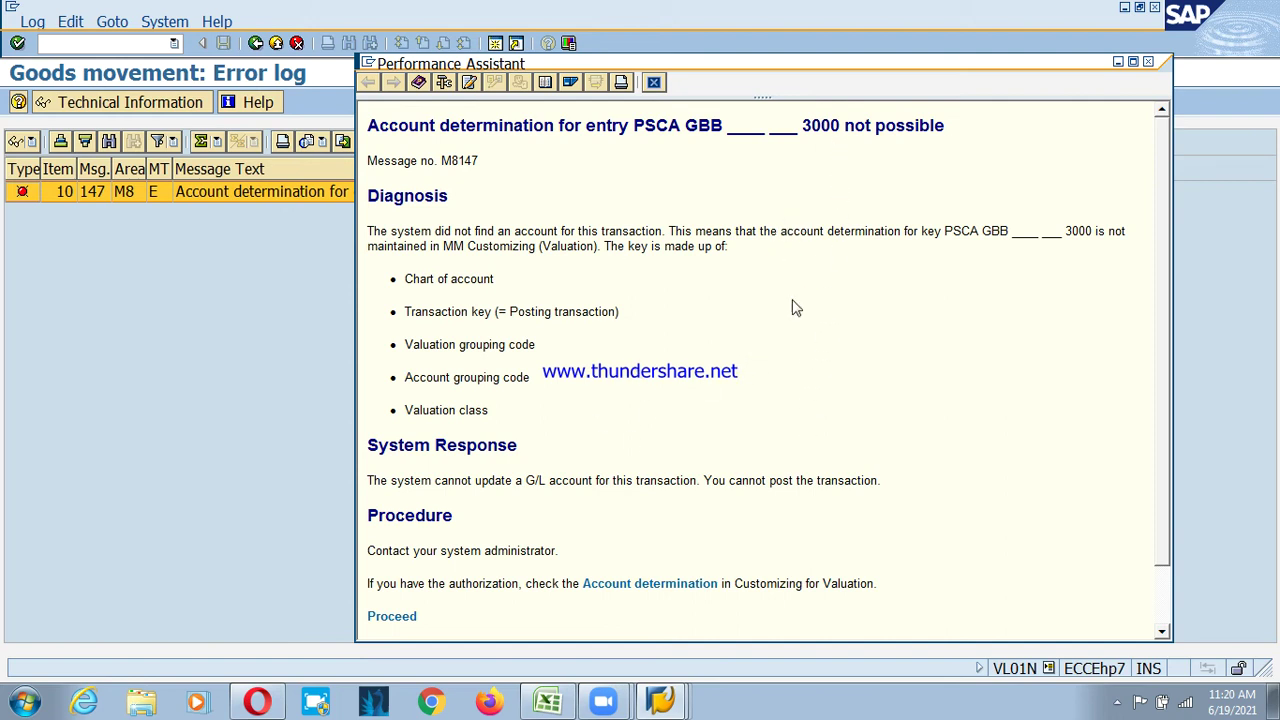
- Proceed from the error's long text to automatic postings, cancel the valuation area dialog, and open the account assignment procedures
click(395, 618)
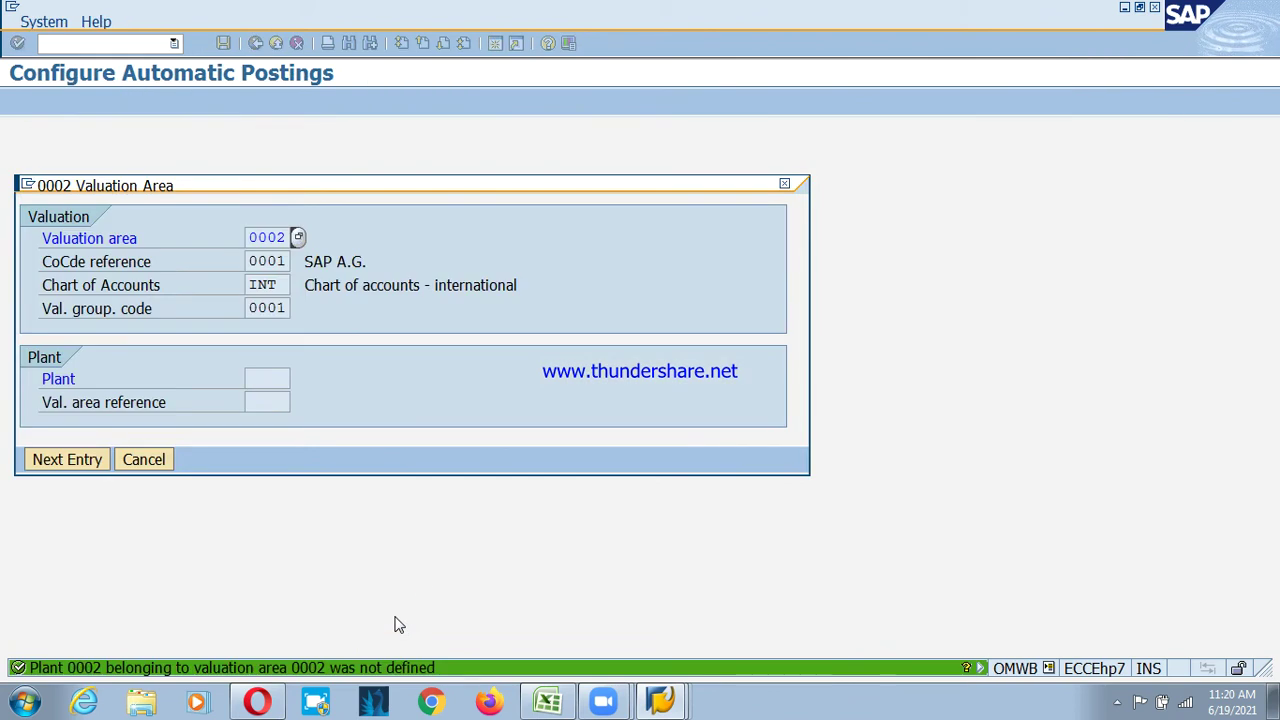
click(157, 465)
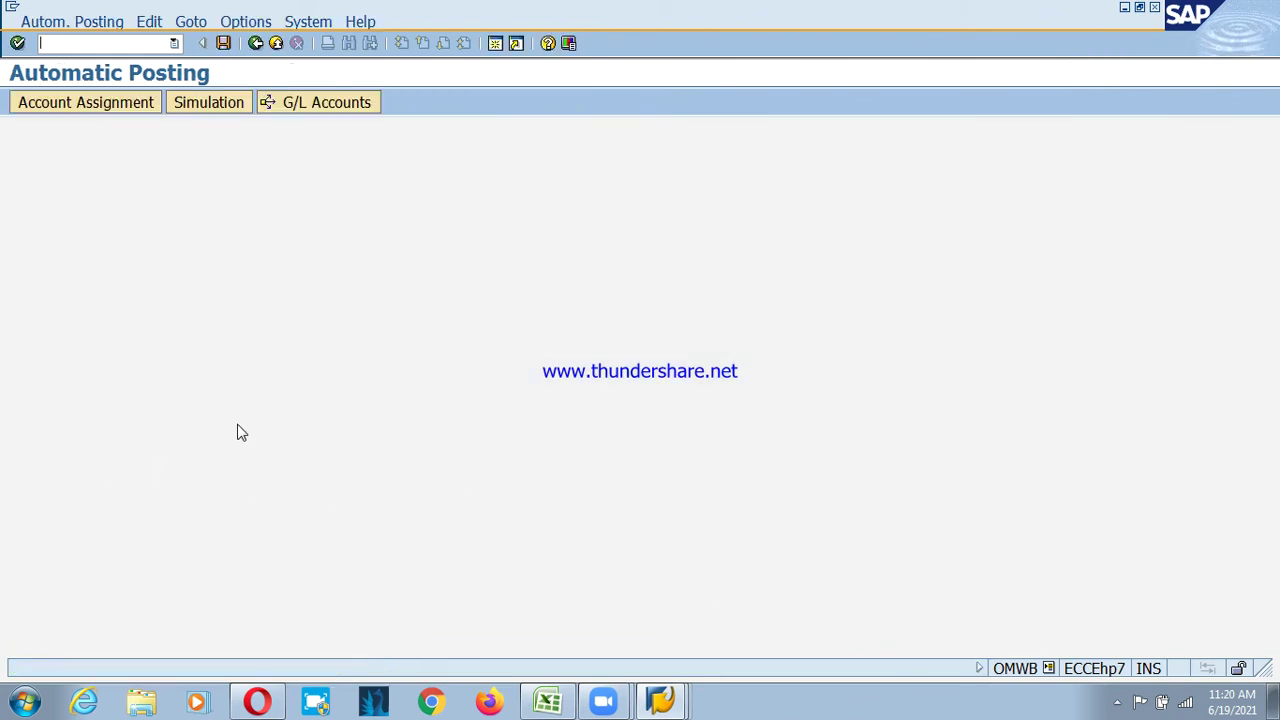
click(68, 106)
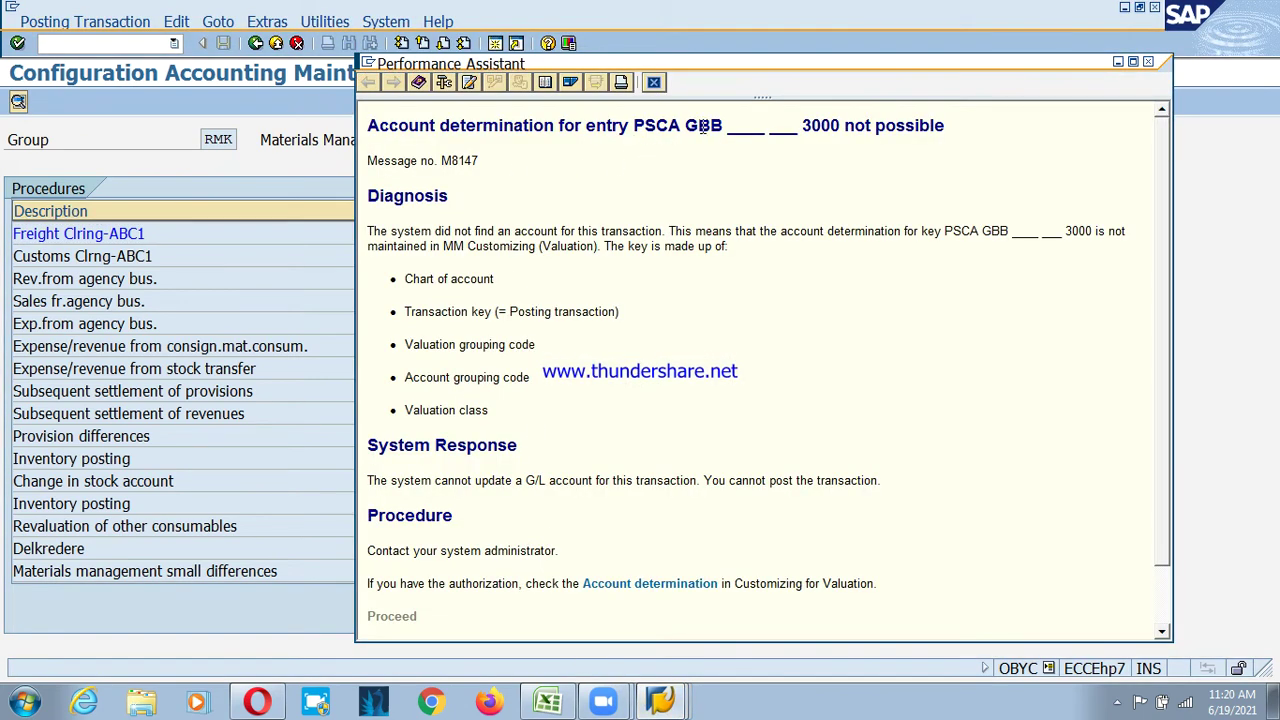
- Open the account assignments of transaction GBB, Offsetting entry for inventory posting, for chart of accounts PSCA
click(240, 306)
scroll(483, 426, down, 3)
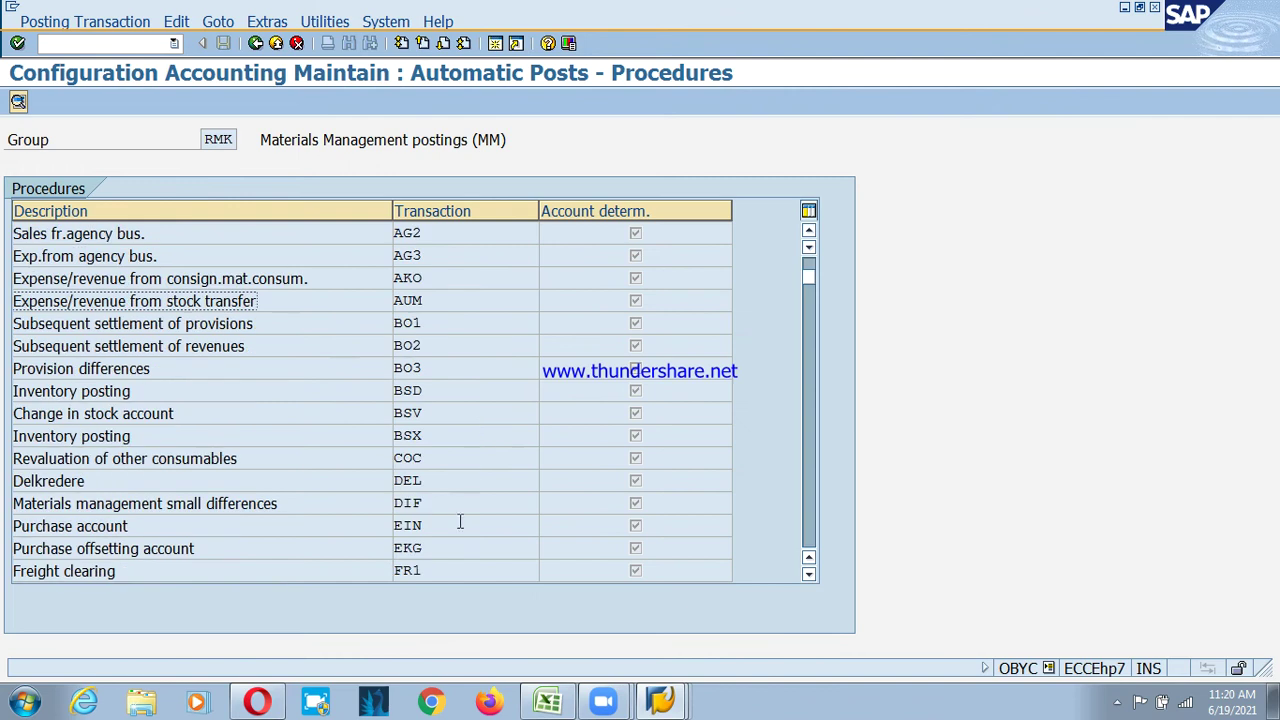
scroll(457, 543, up, 1)
scroll(455, 543, down, 2)
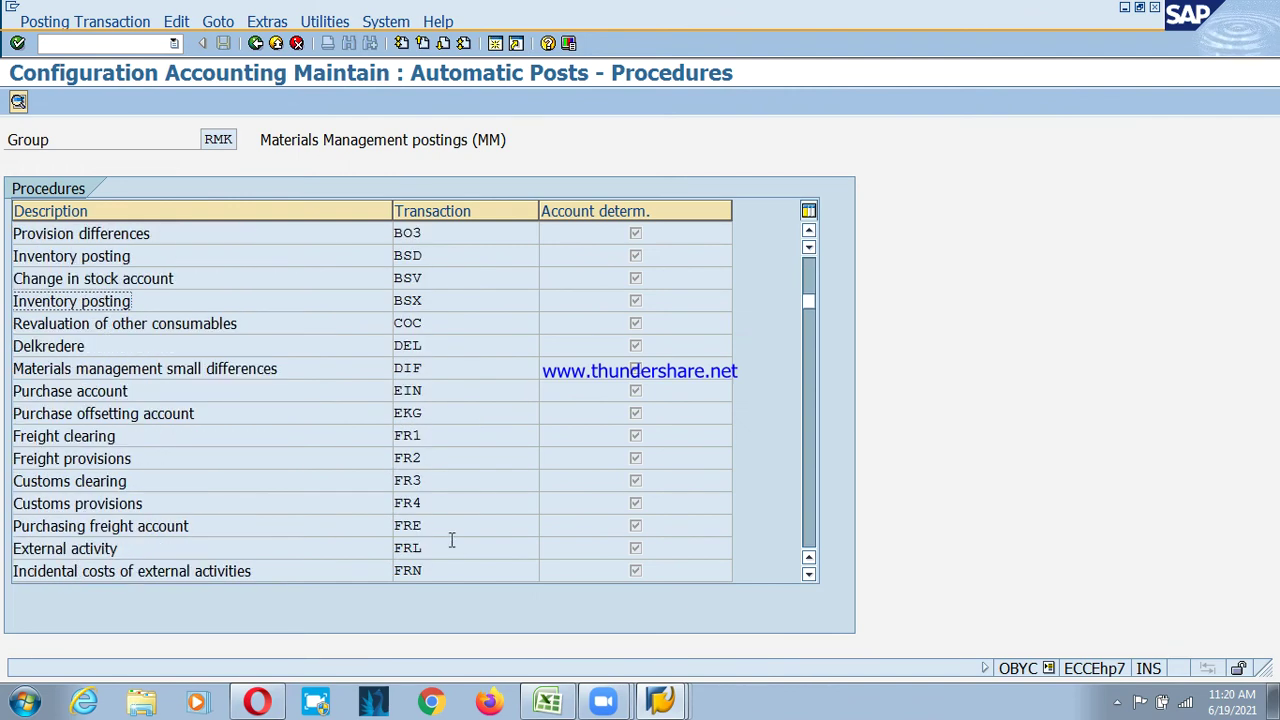
scroll(450, 525, down, 1)
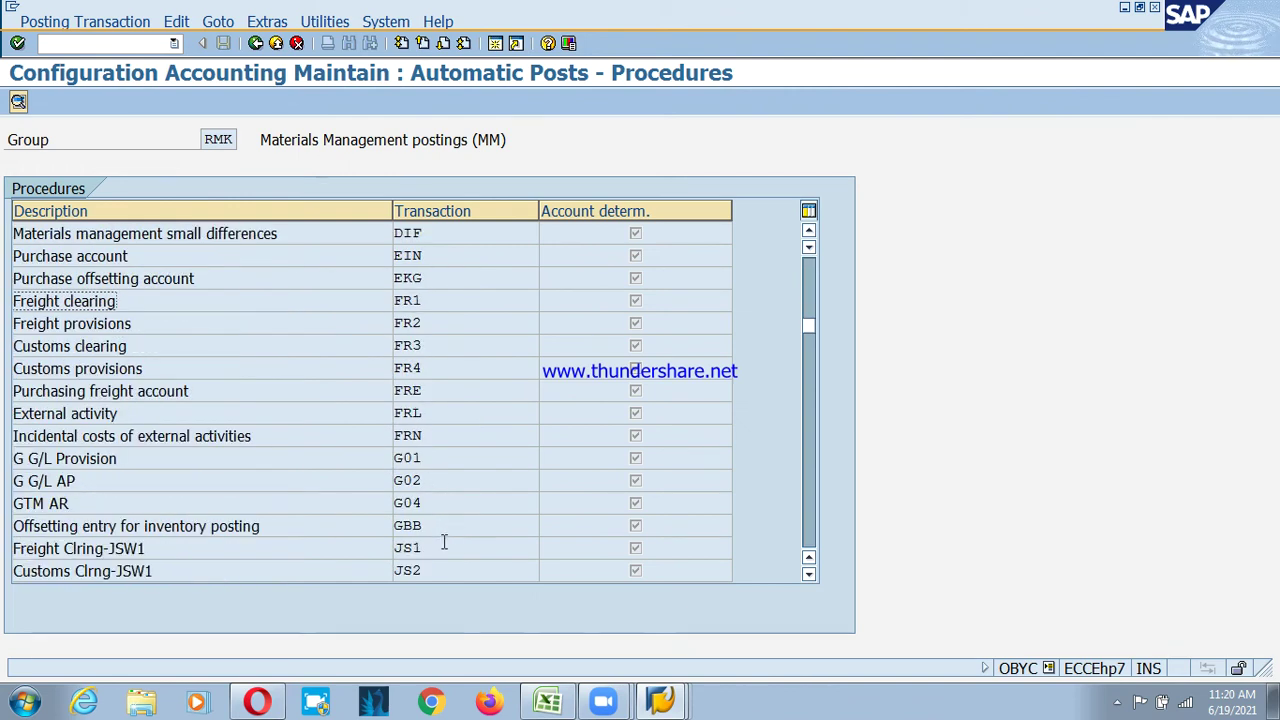
click(454, 525)
drag(455, 525, 364, 540)
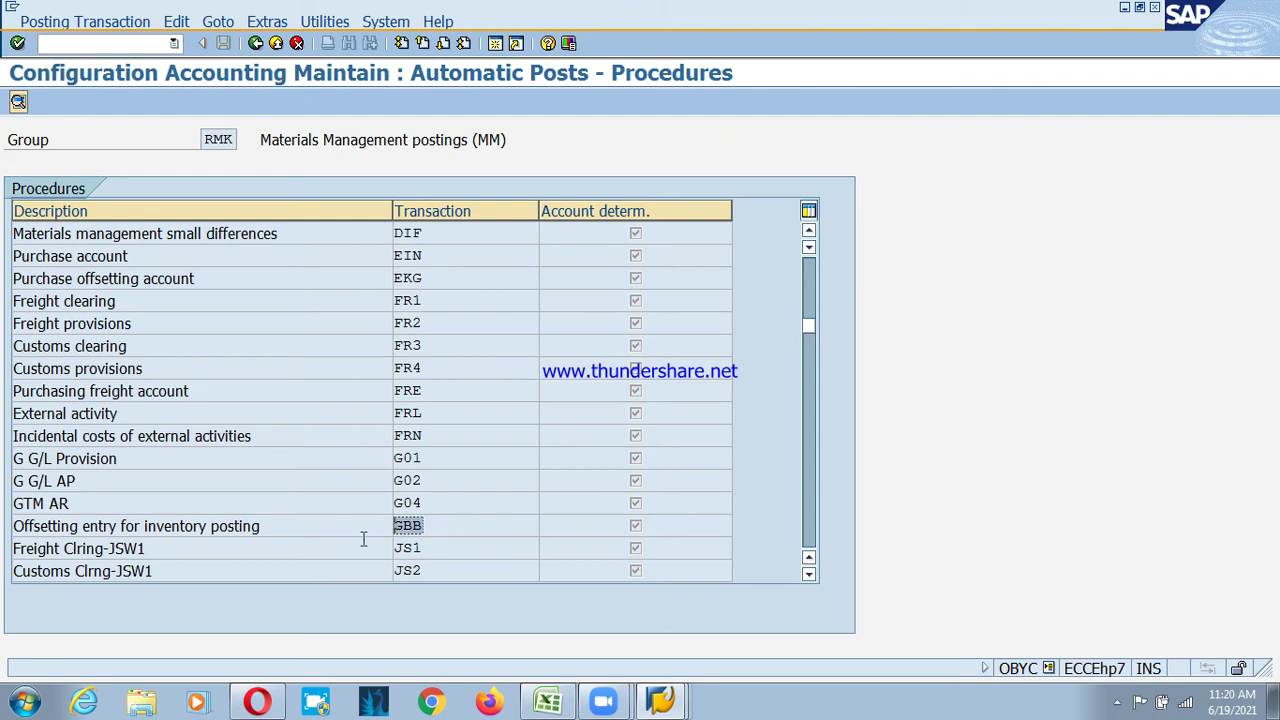
click(358, 540)
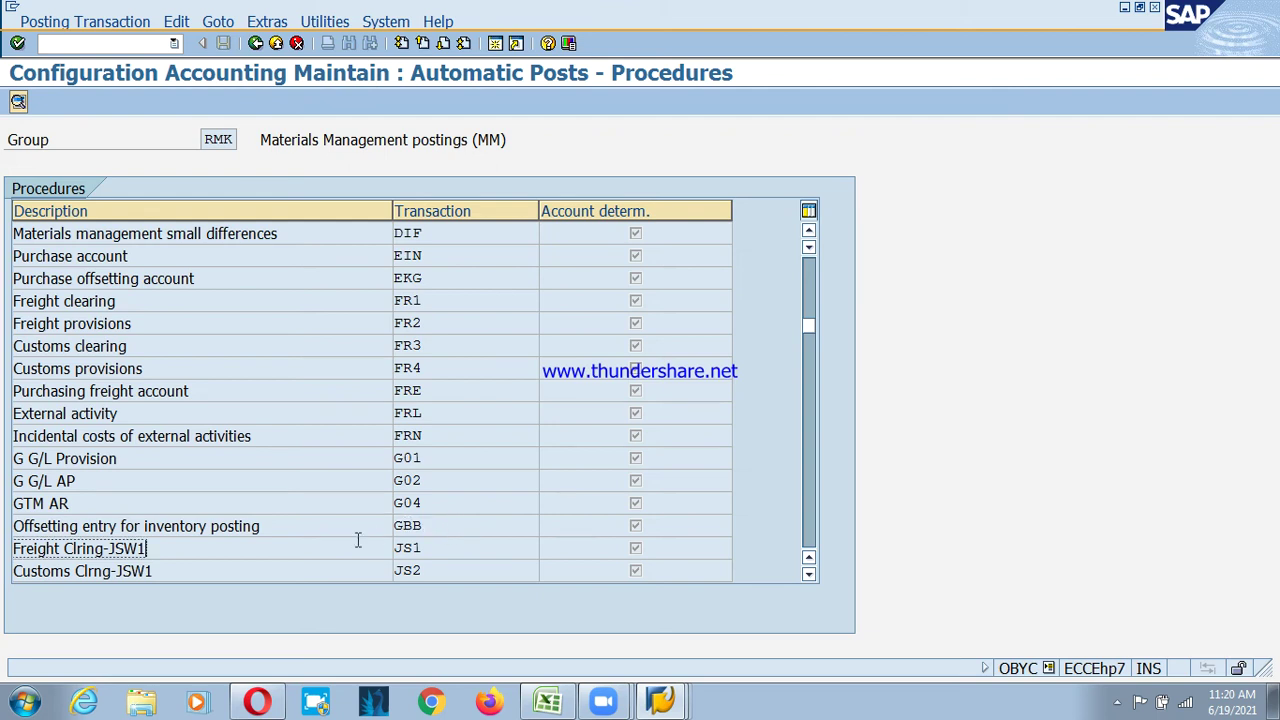
double_click(428, 524)
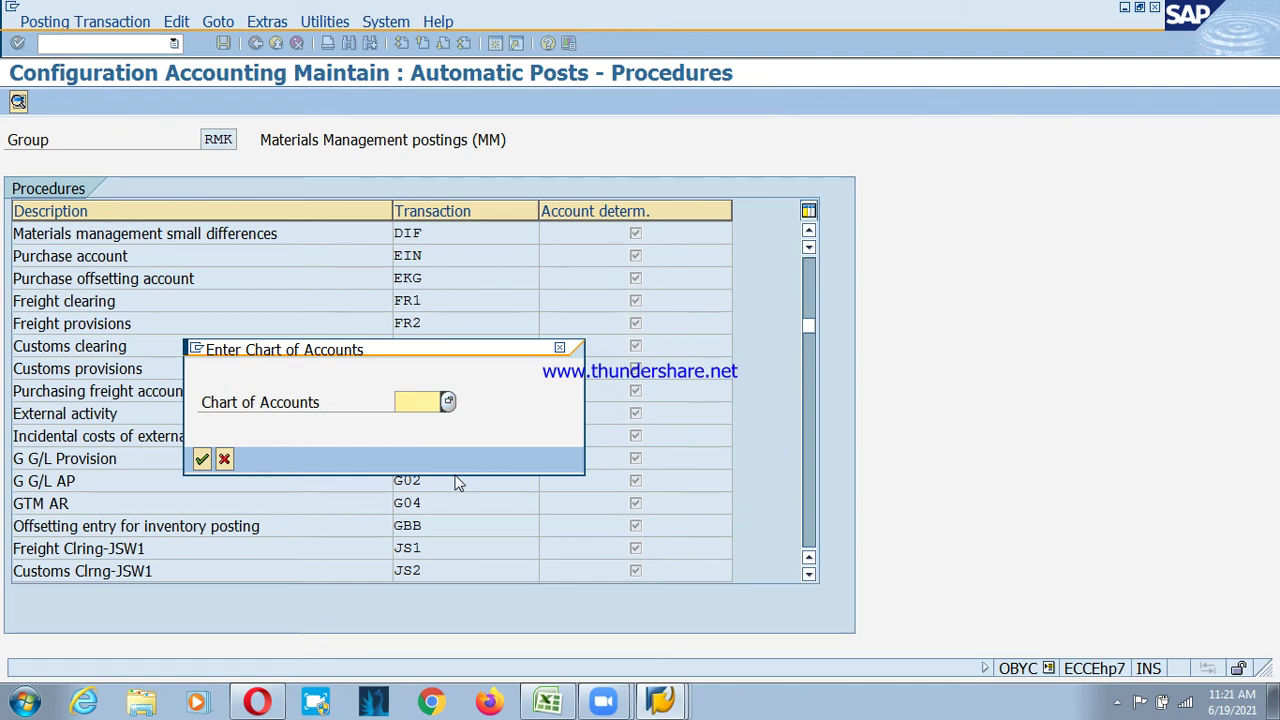
text(PSCA)
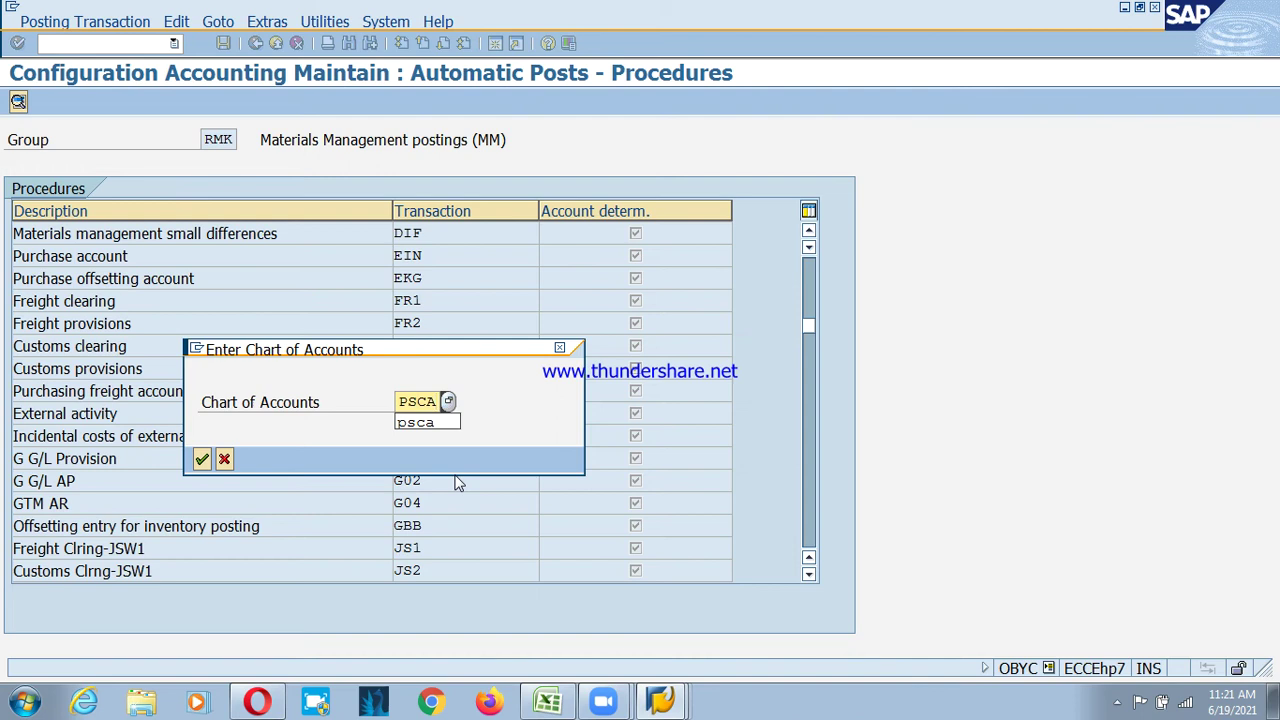
key(Return)
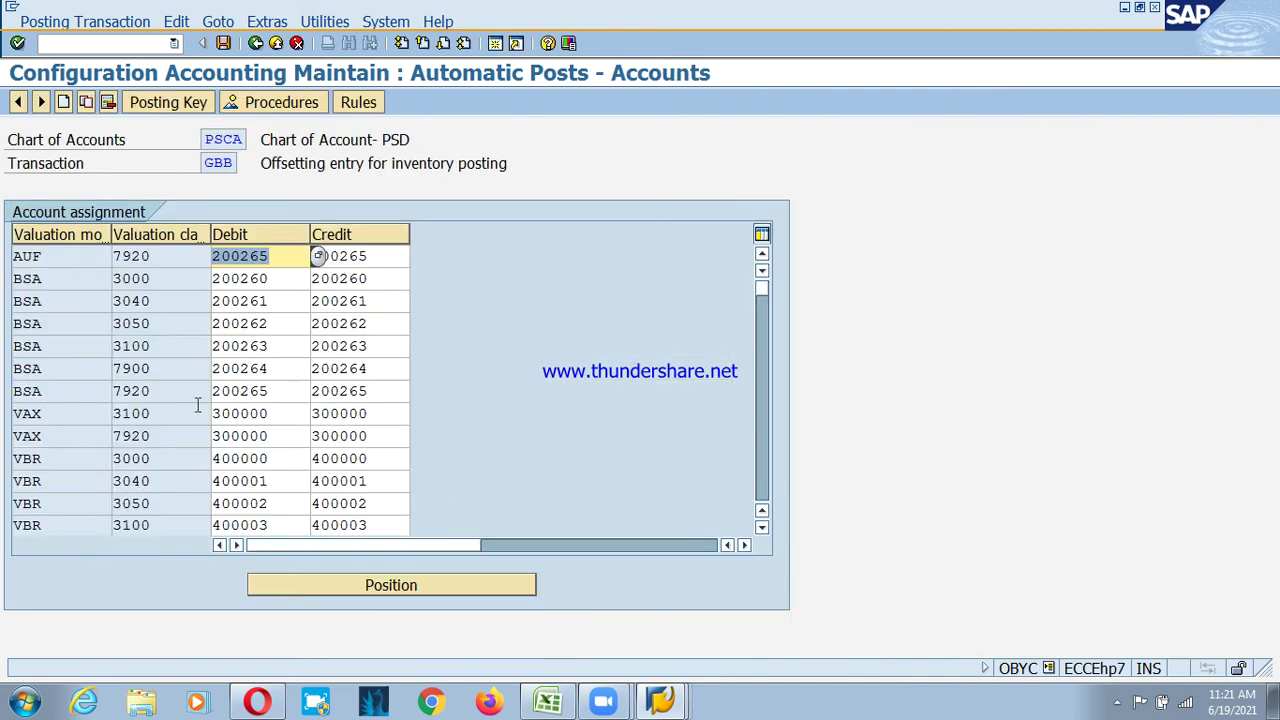
- Recheck the valuation class in the error's long text and enter 3000, Raw materials -Domestic, in a new row with blank valuation modifier
scroll(232, 445, down, 2)
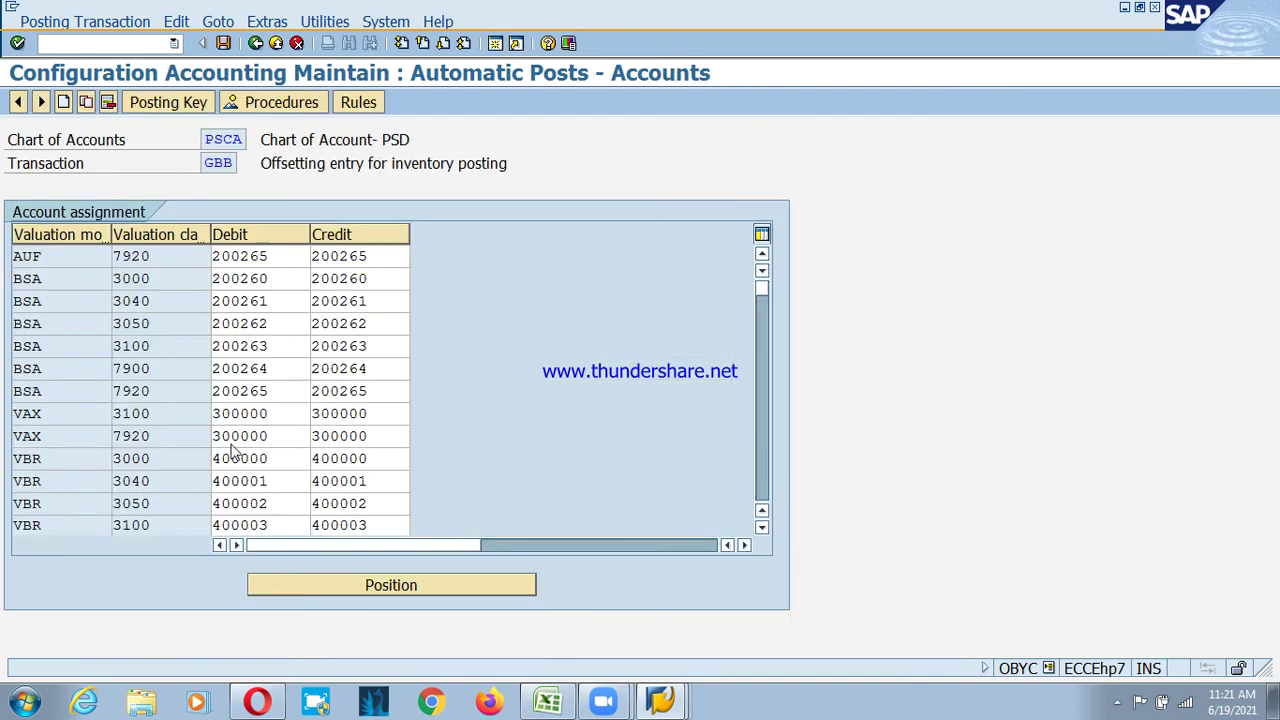
click(130, 511)
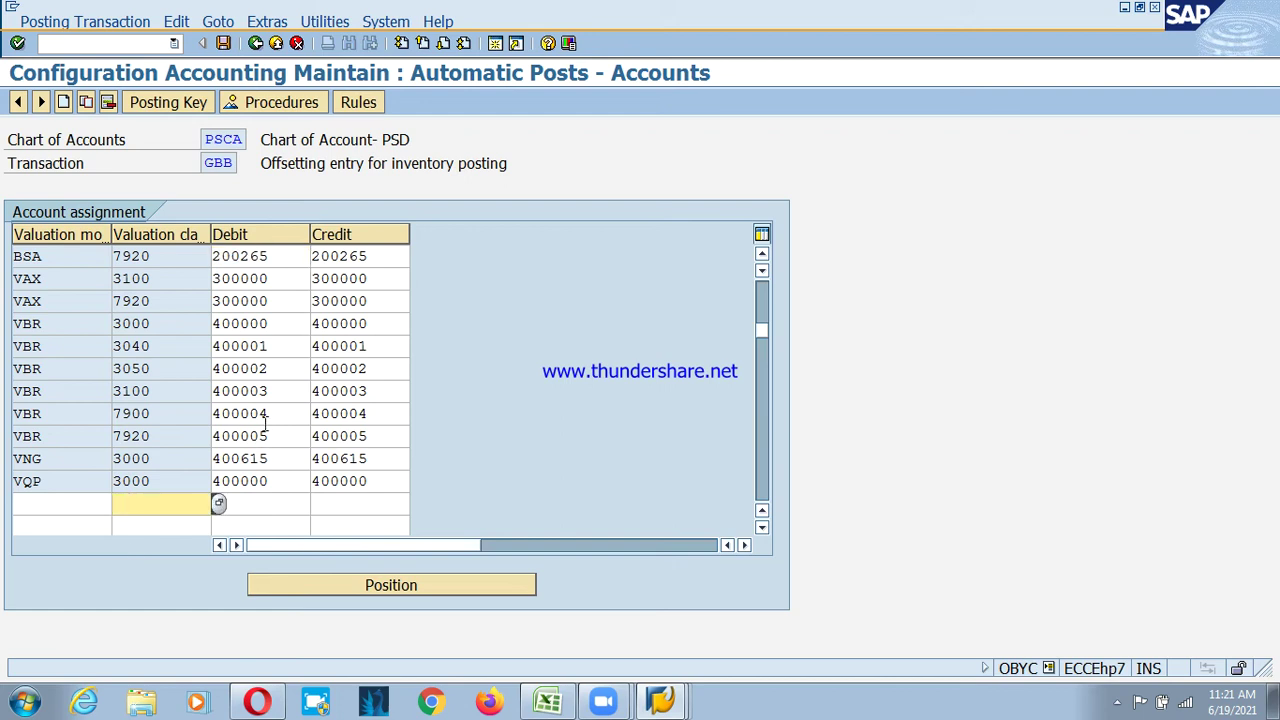
key(alt+Tab)
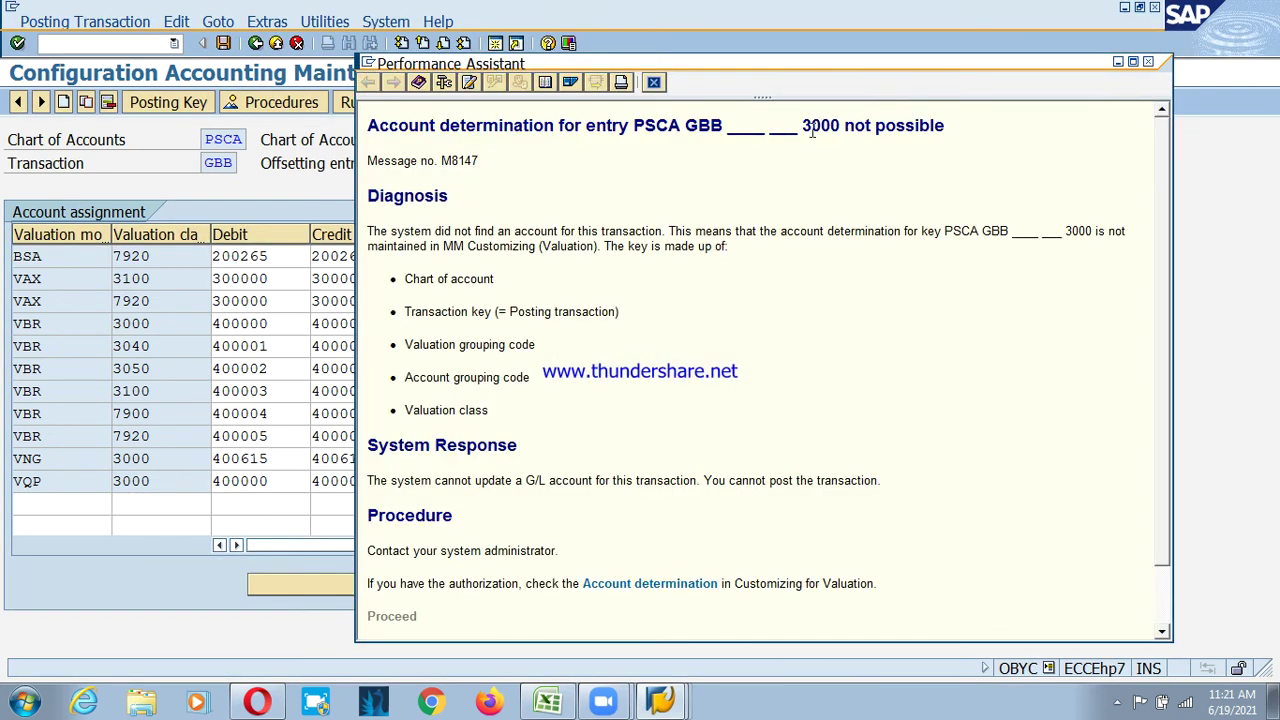
drag(812, 131, 482, 162)
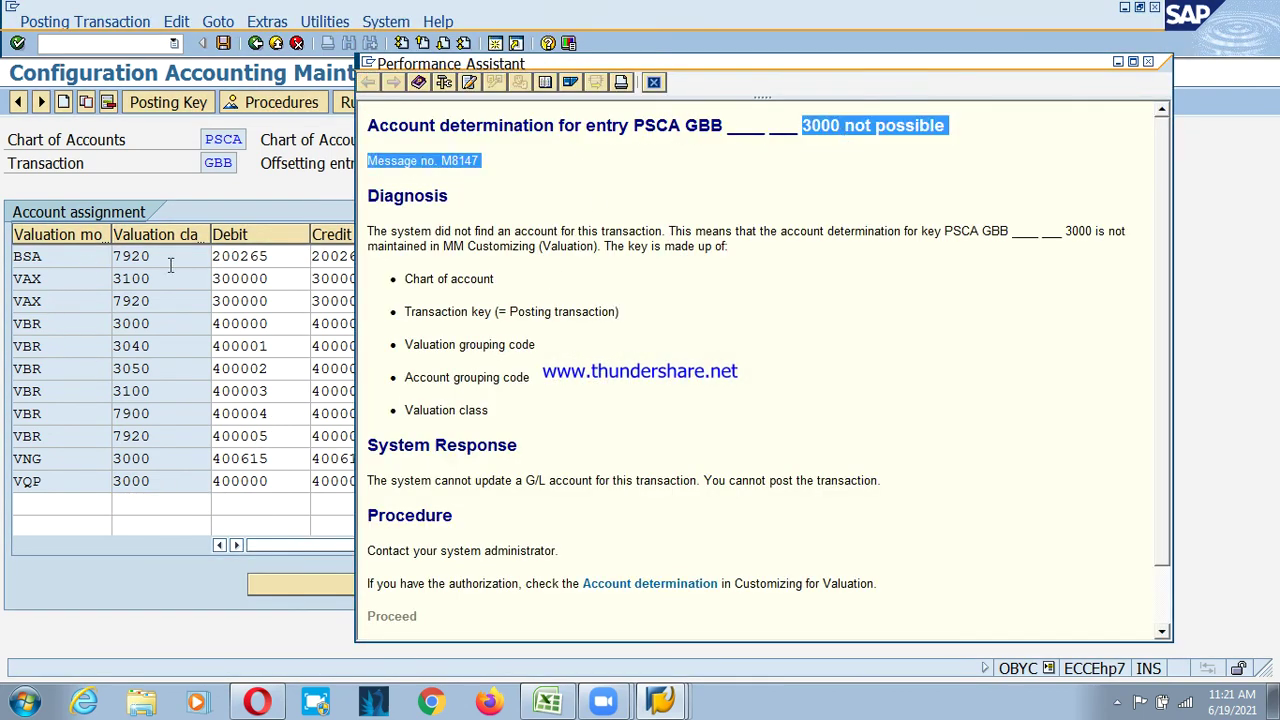
click(165, 507)
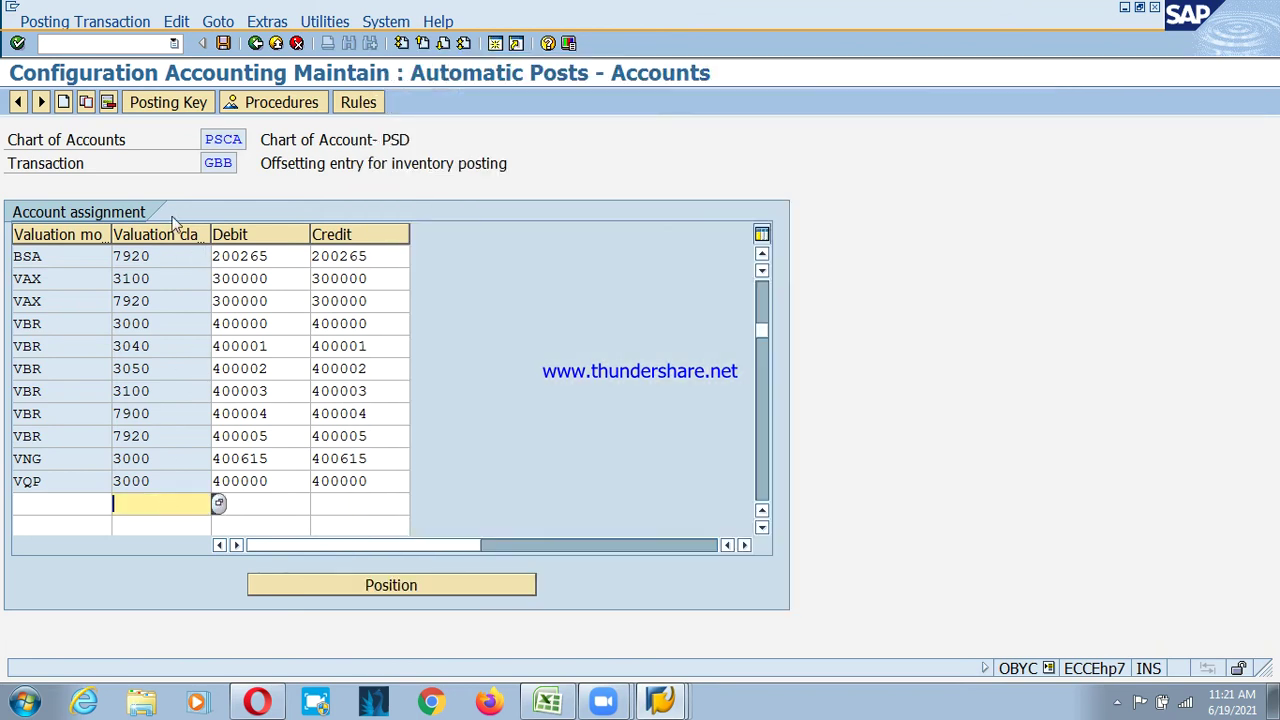
text(3000)
key(F4)
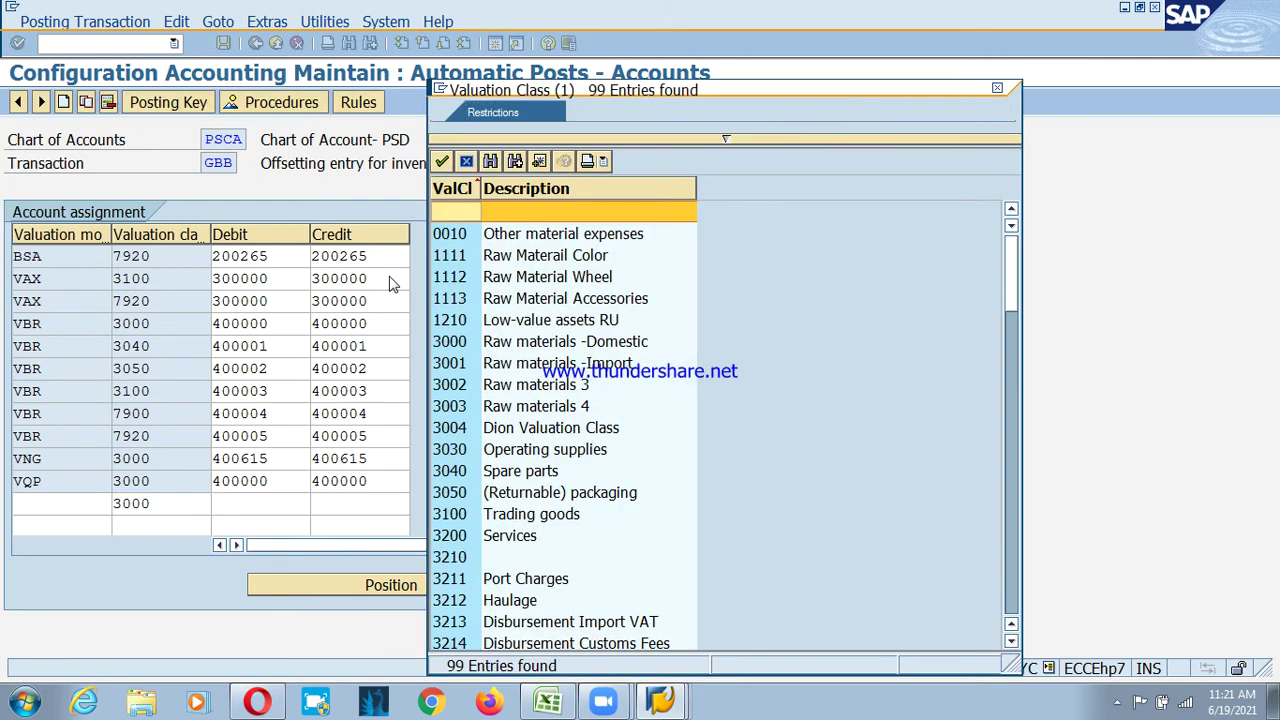
click(543, 343)
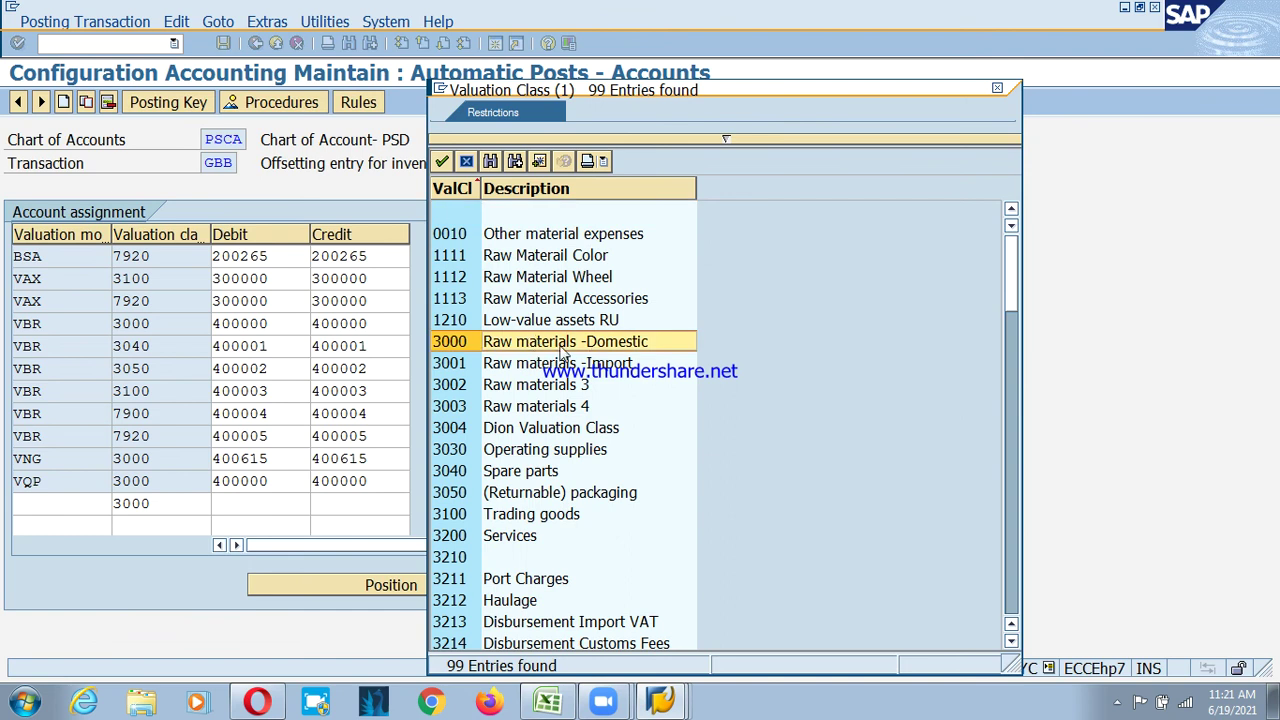
double_click(458, 345)
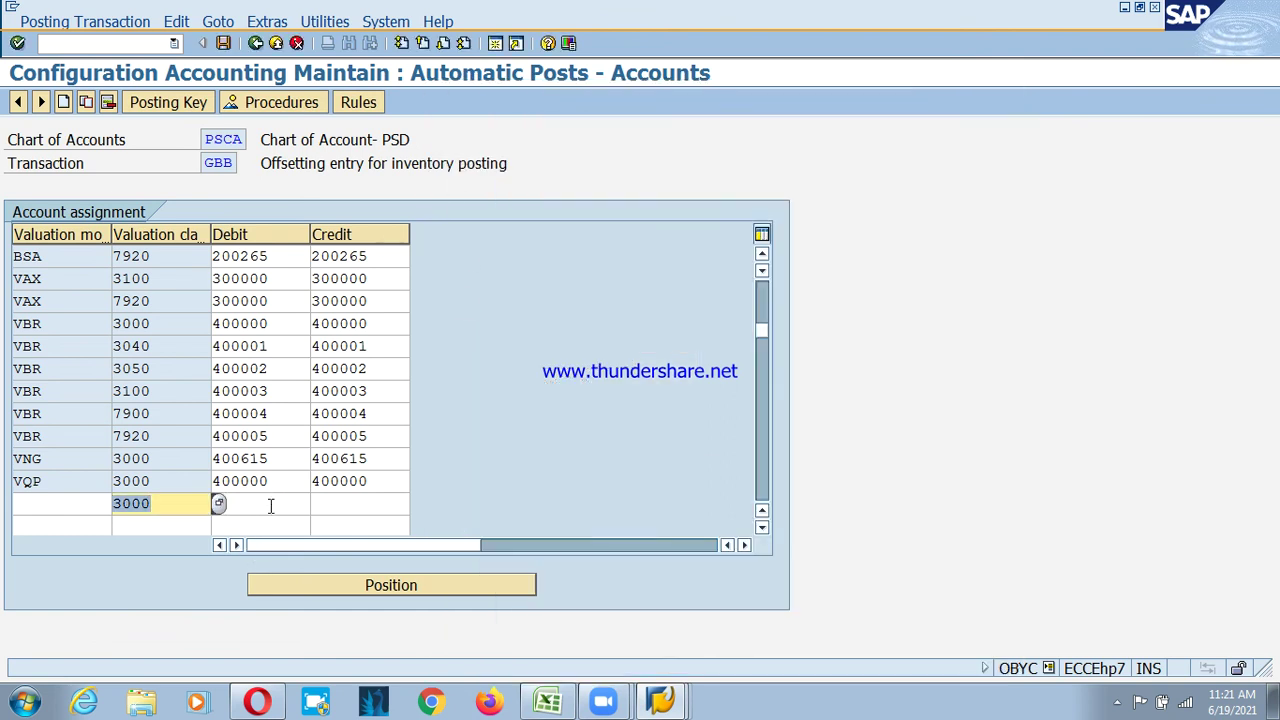
- Assign account 400000 as both debit and credit for the new valuation class 3000 row and review the sorted entry
click(270, 505)
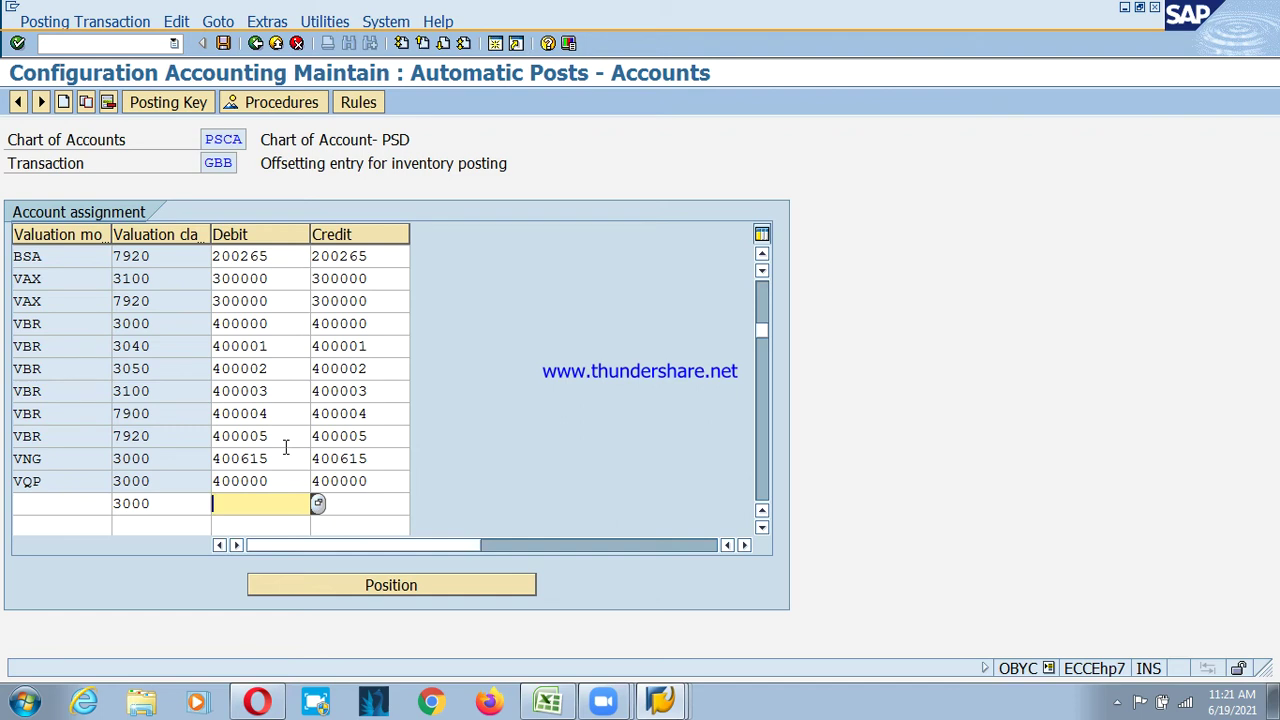
text(400000)
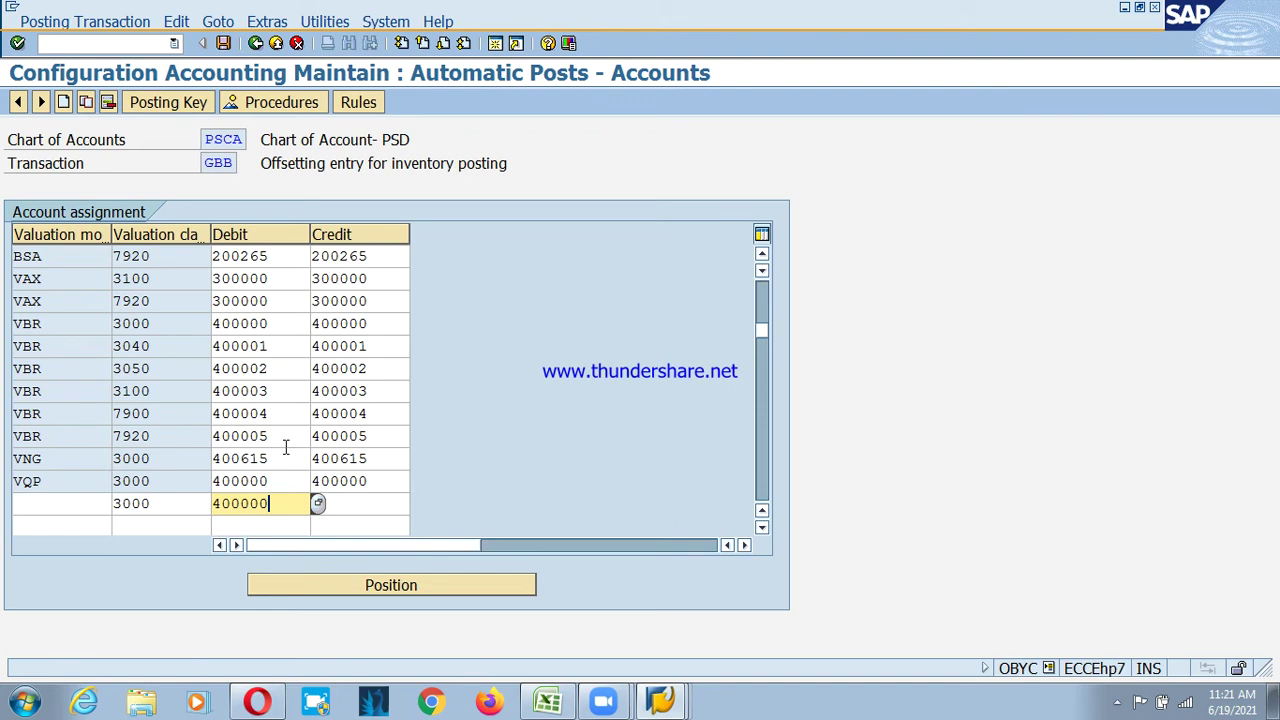
key(Tab)
text(400000)
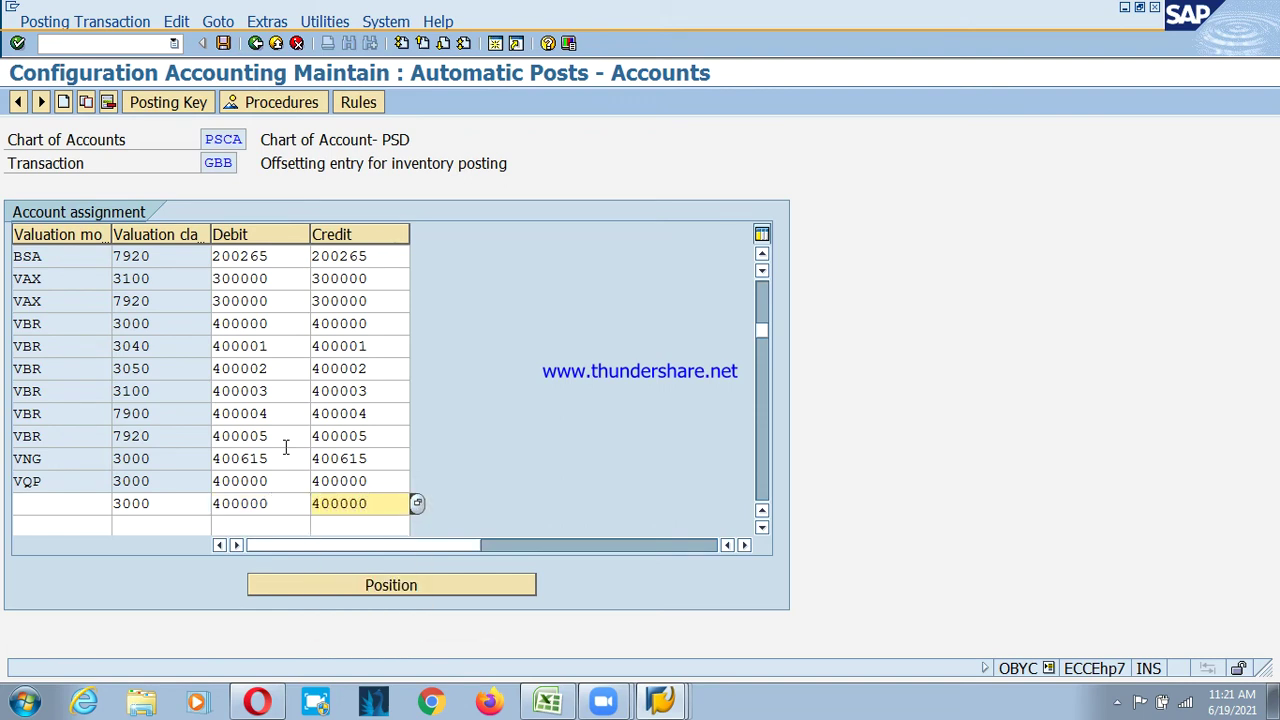
key(Return)
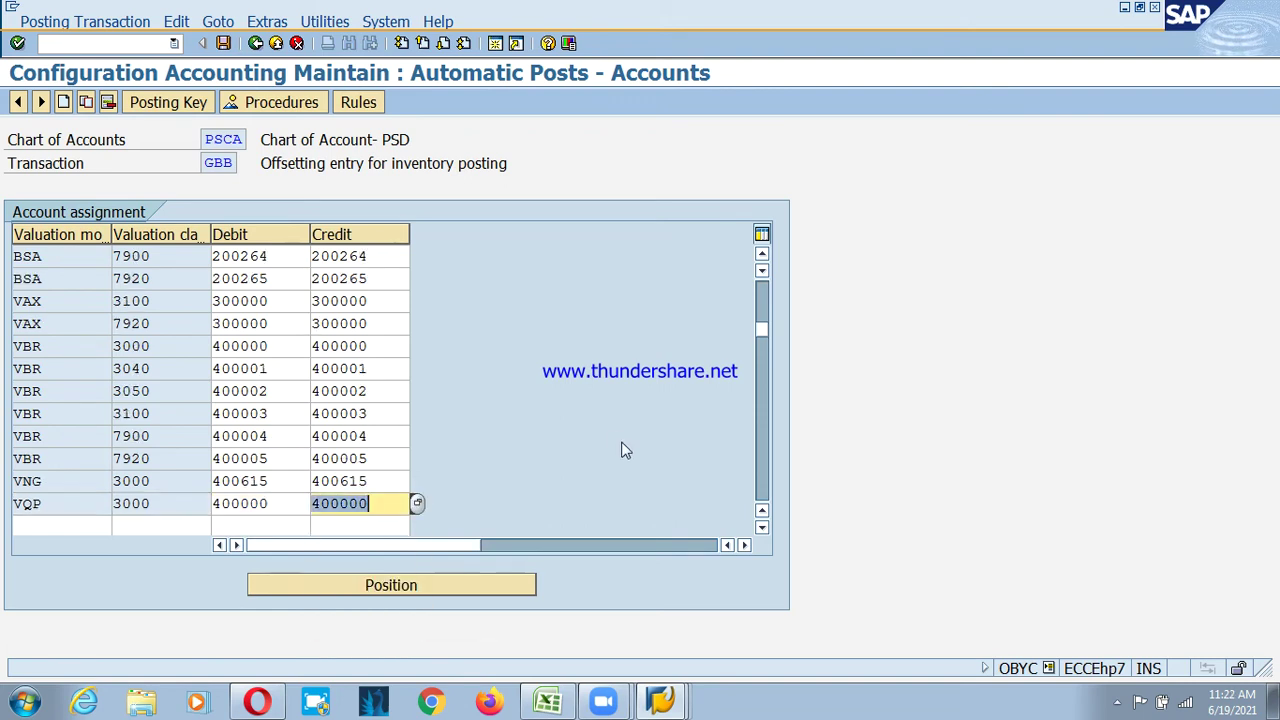
scroll(556, 438, up, 2)
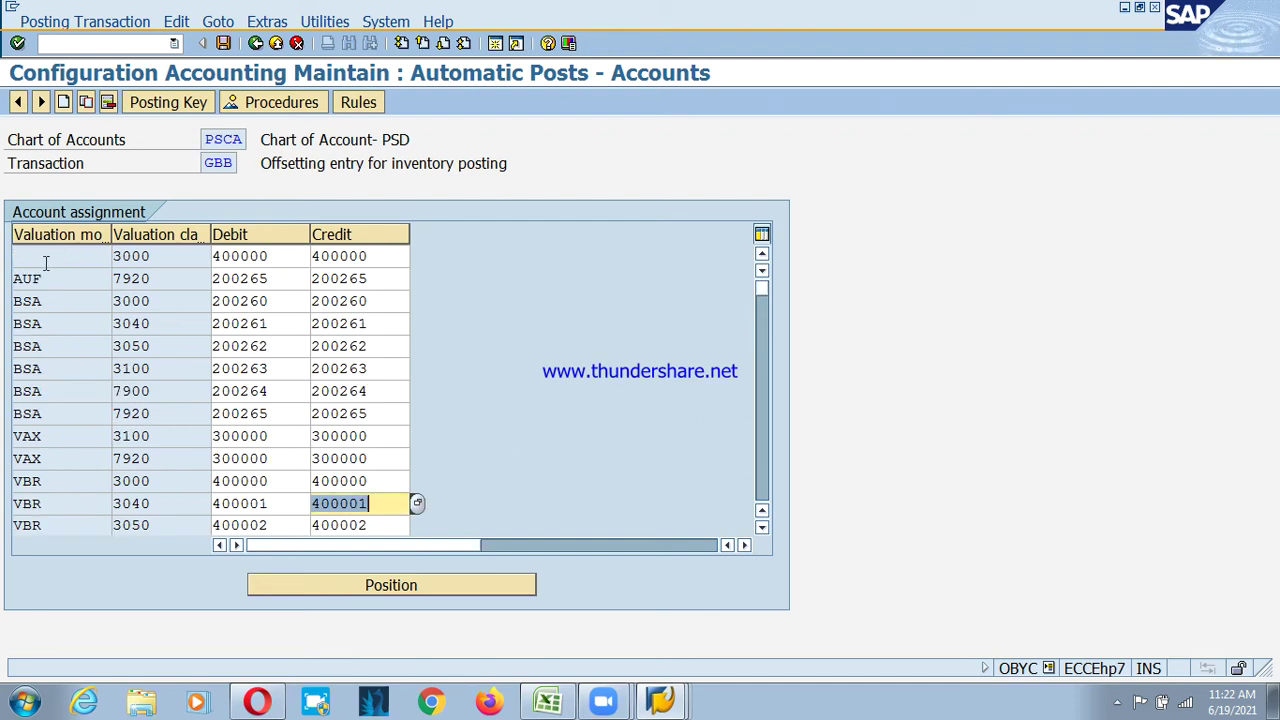
drag(175, 261, 115, 262)
click(168, 260)
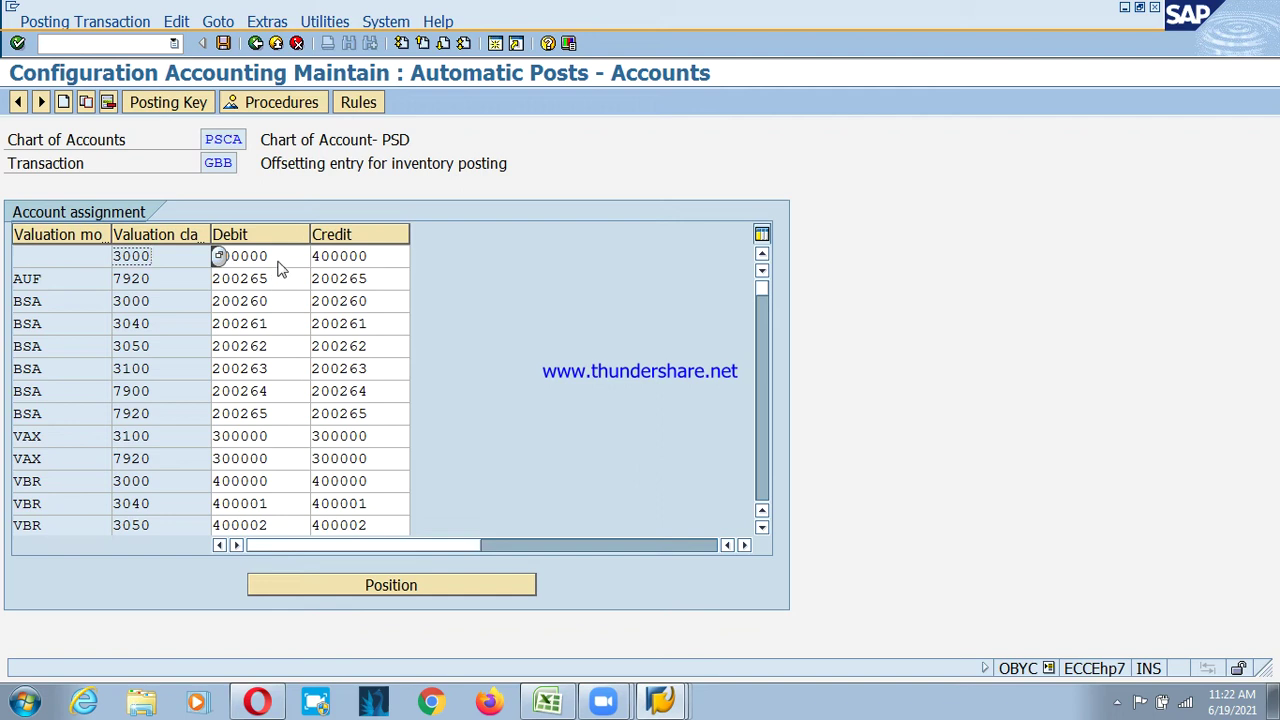
click(280, 256)
click(380, 258)
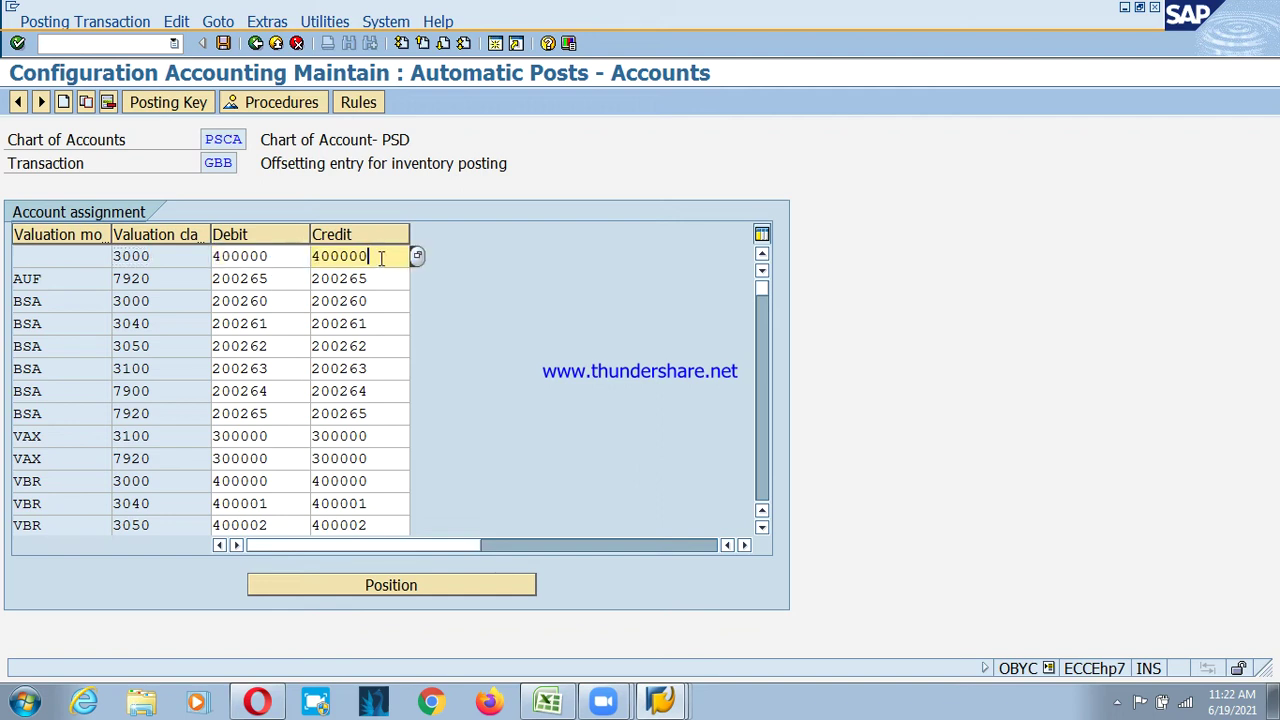
- Look up G/L accounts matching 4000* in company code PSD from the new row's debit account, leaving the assignment as it is
click(283, 259)
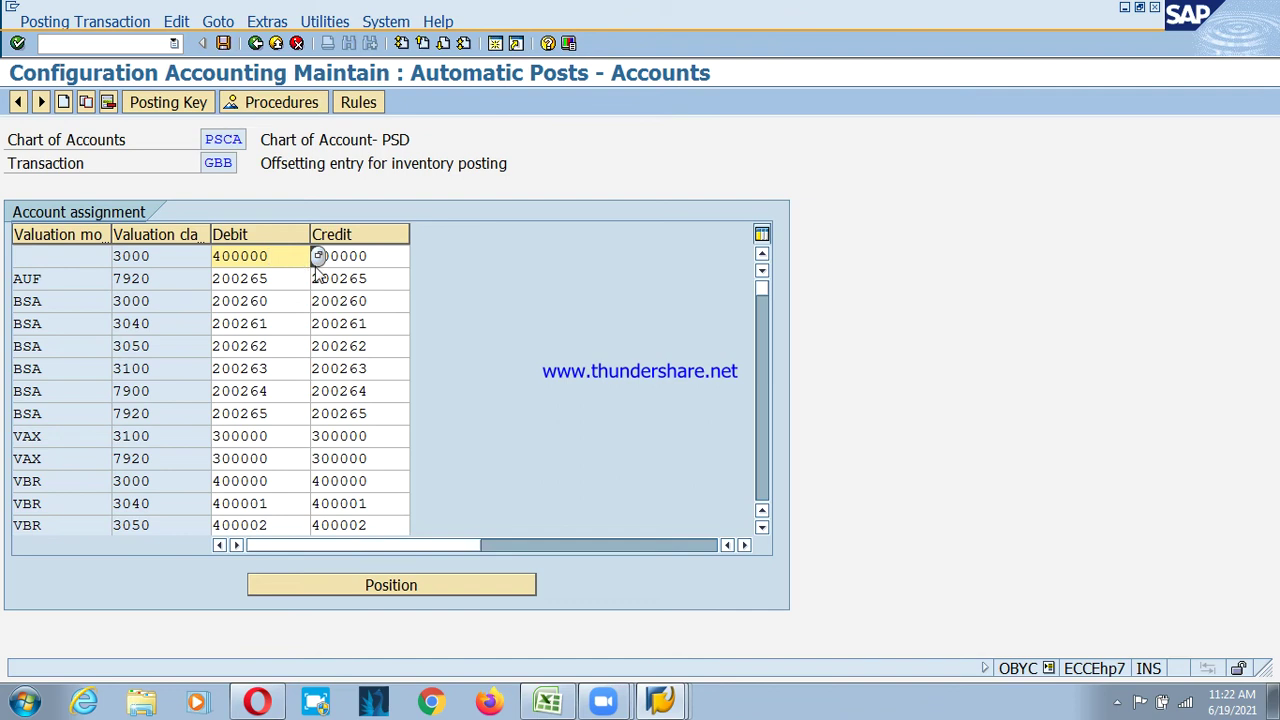
click(318, 256)
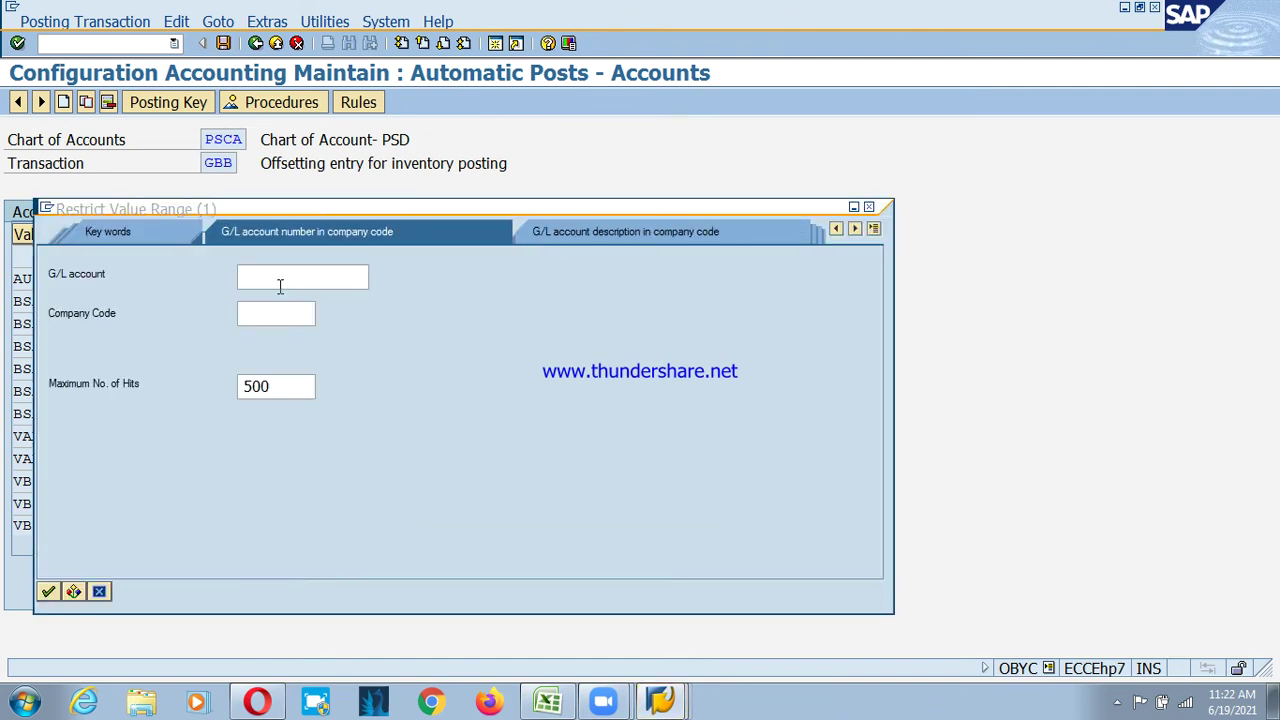
click(264, 314)
text(psd)
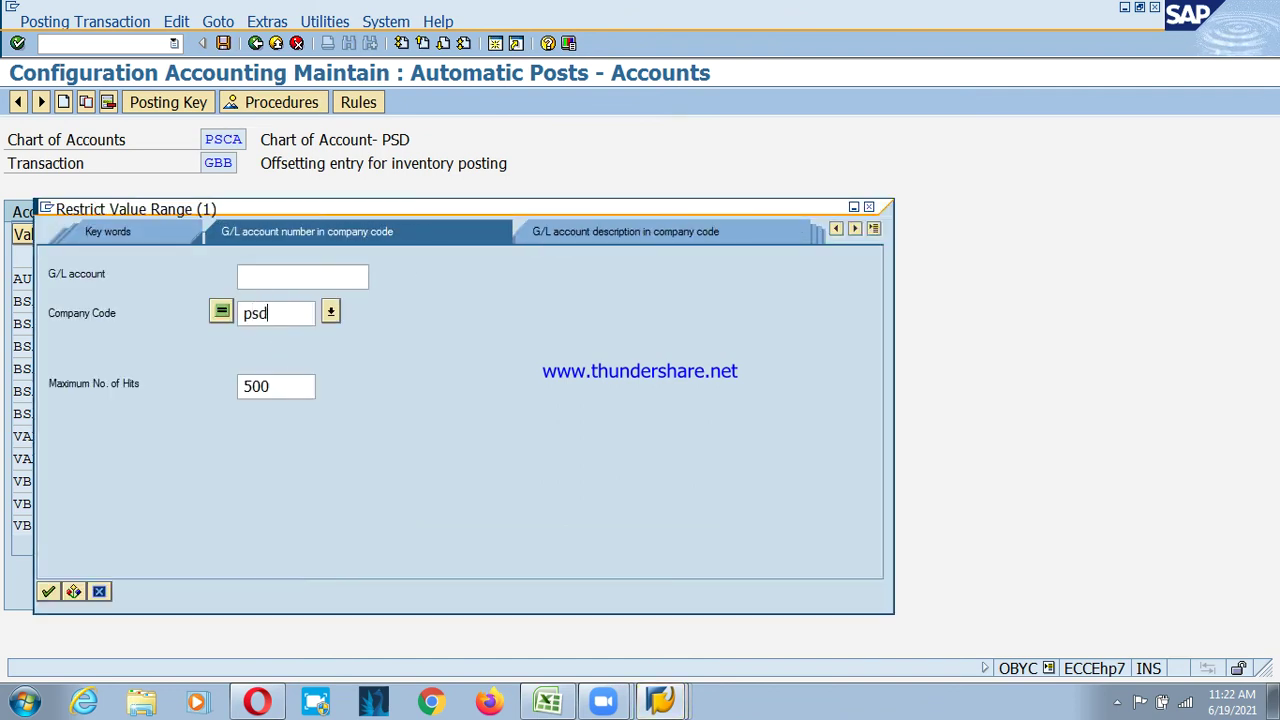
click(254, 276)
text(4000*)
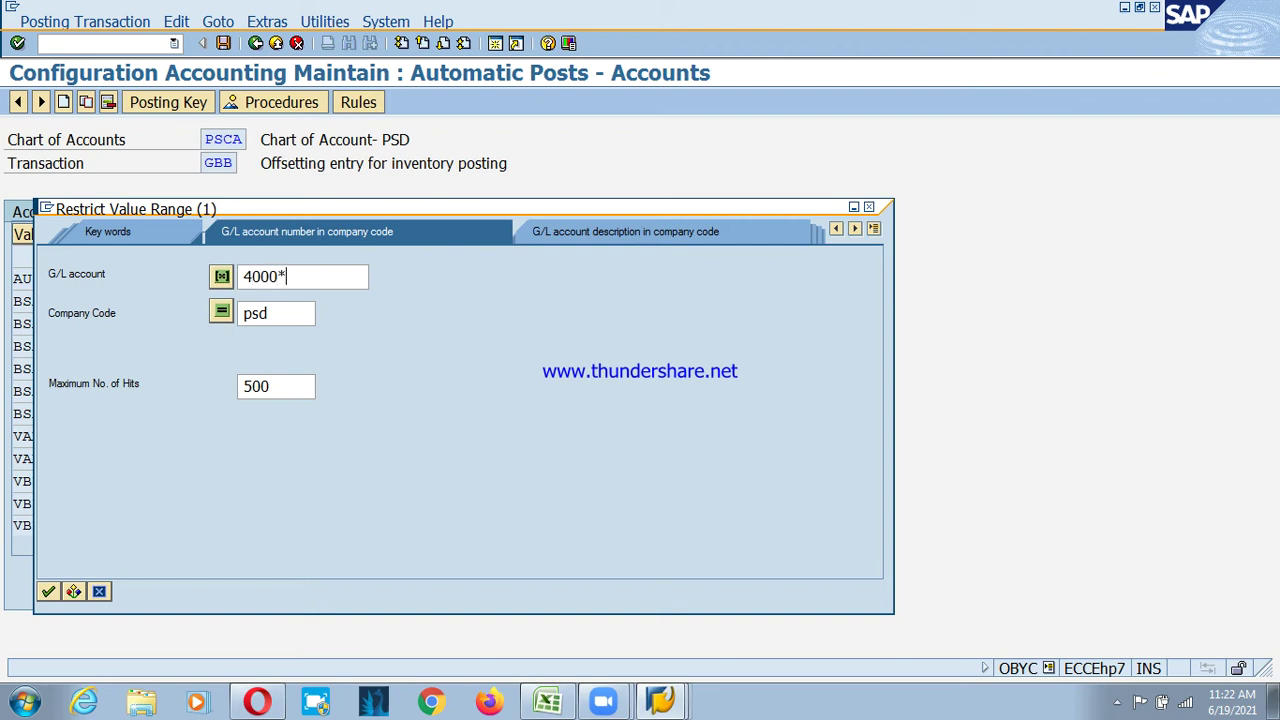
key(Return)
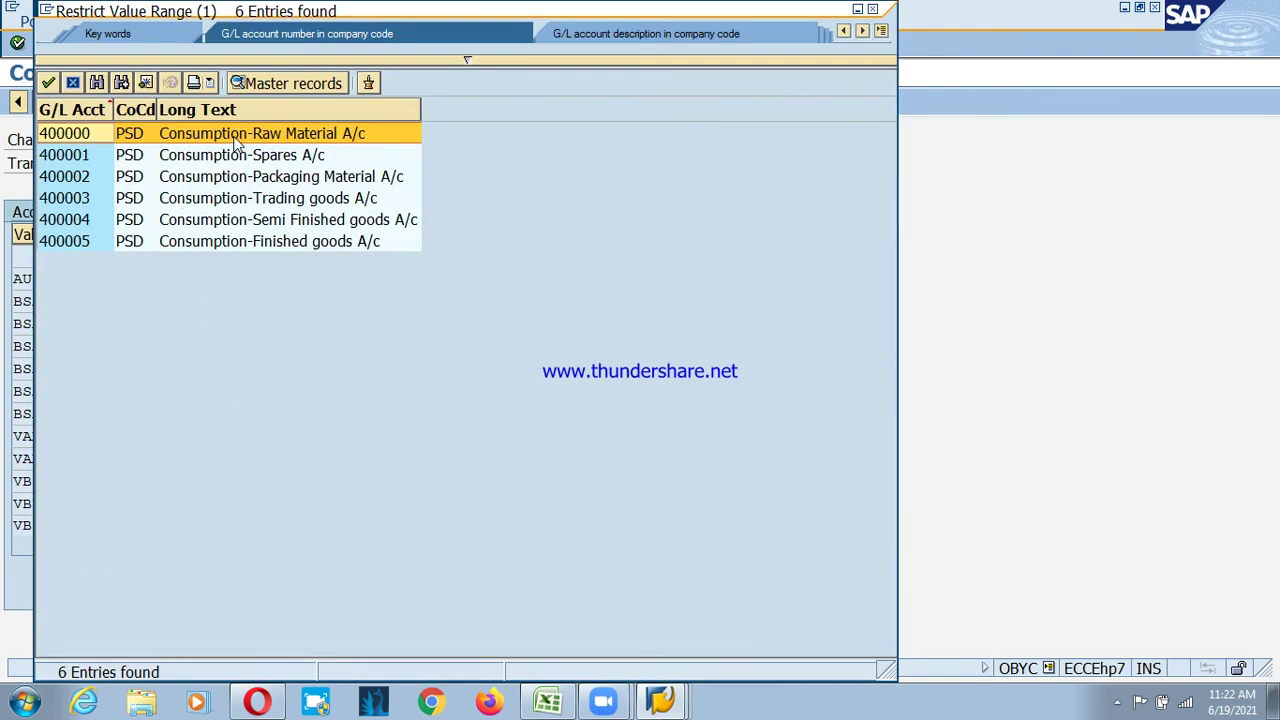
click(76, 83)
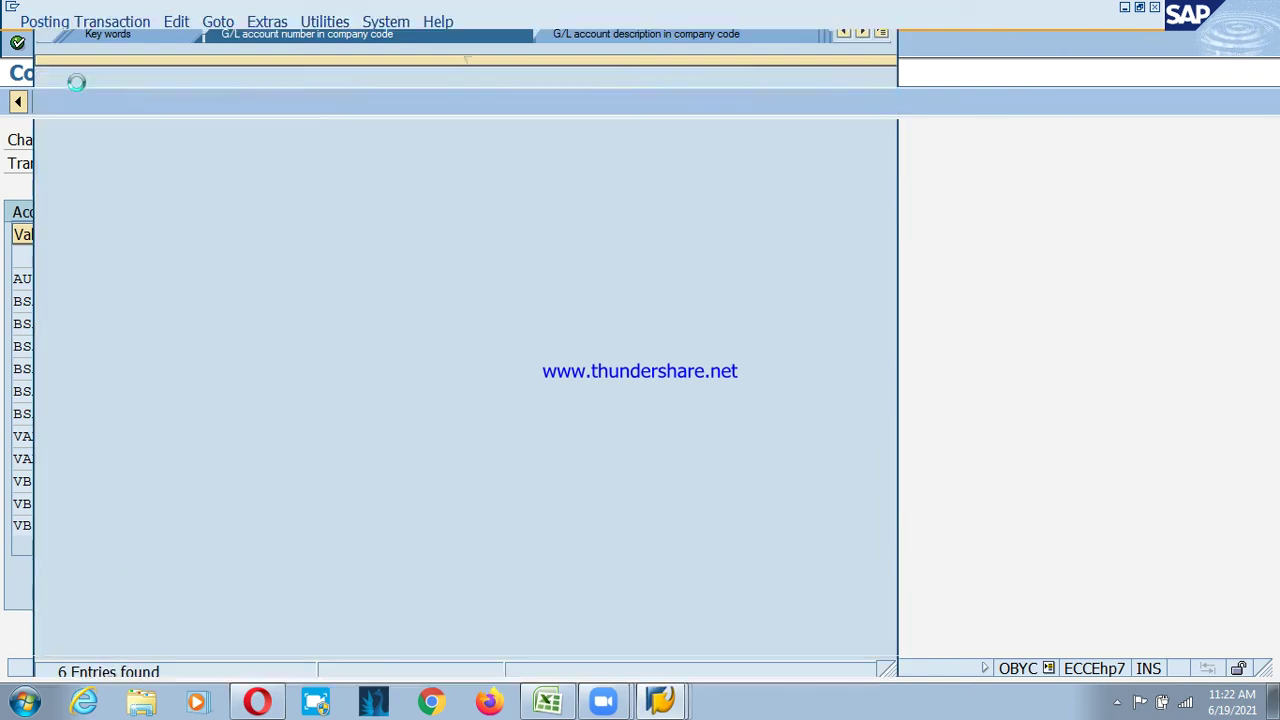
- Save the GBB account assignments under customizing request EH7K901592 and return through the error log to the outbound delivery overview
click(223, 43)
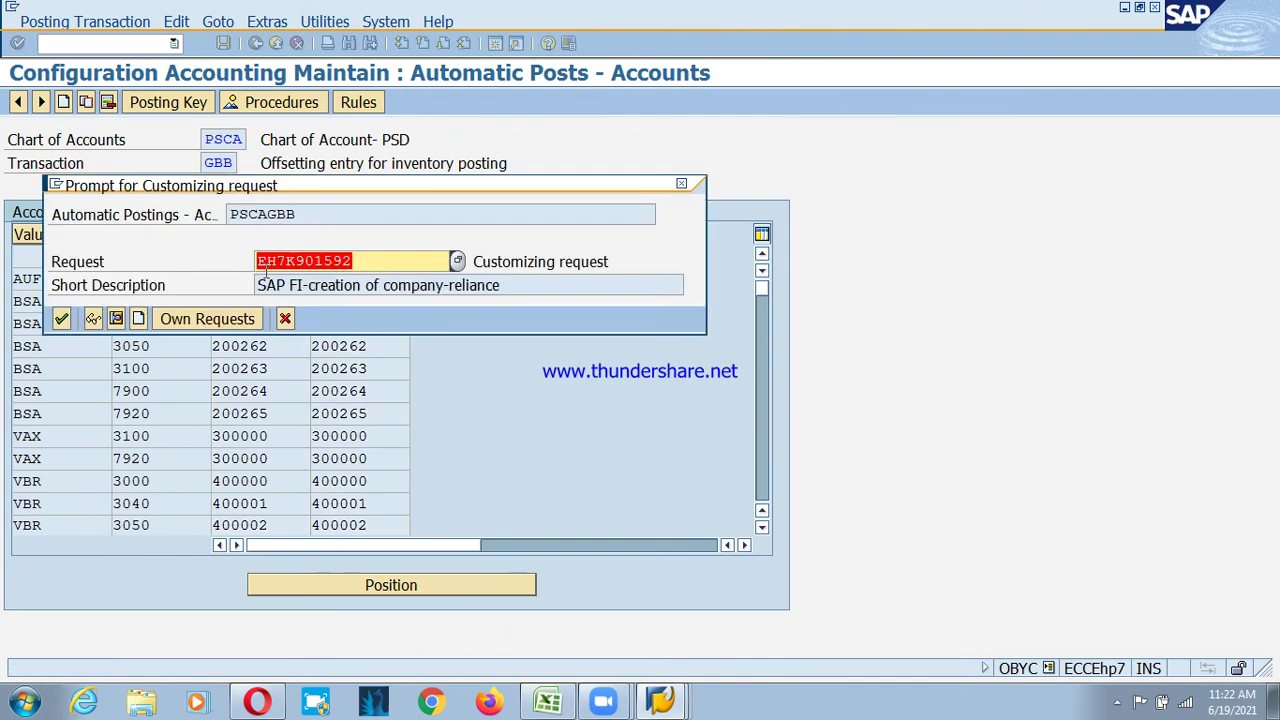
click(63, 318)
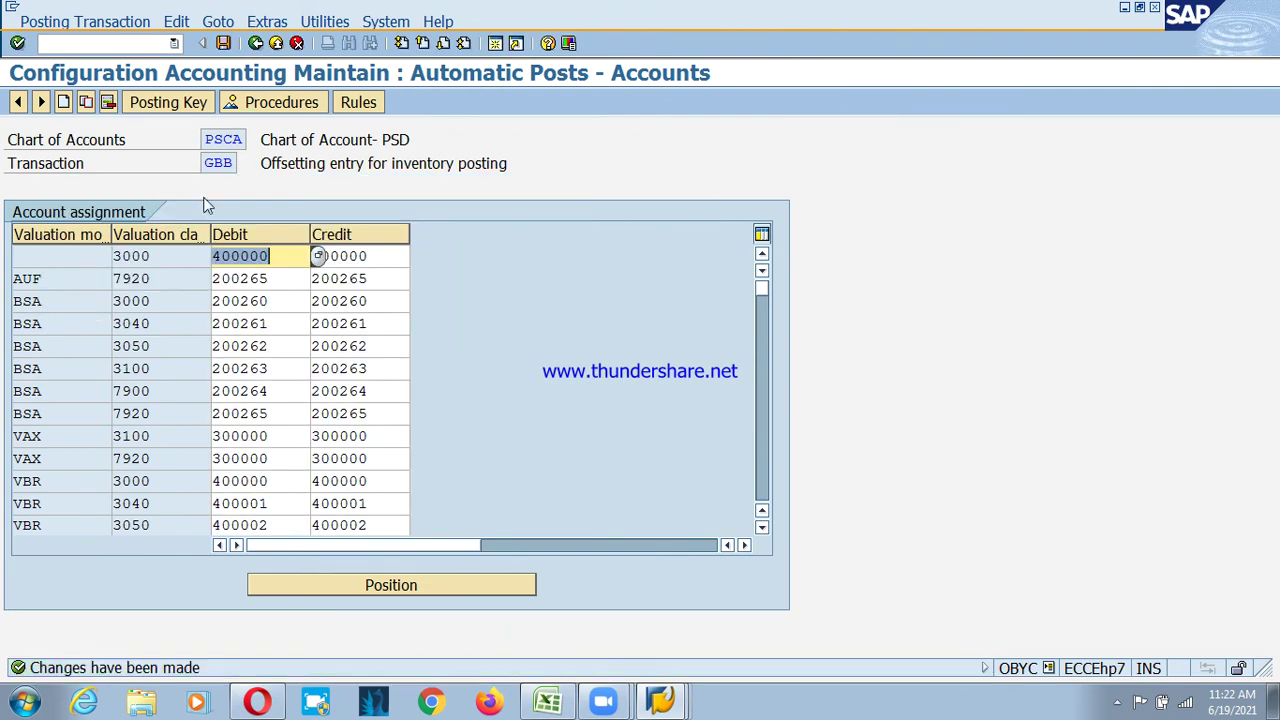
click(256, 44)
click(256, 44)
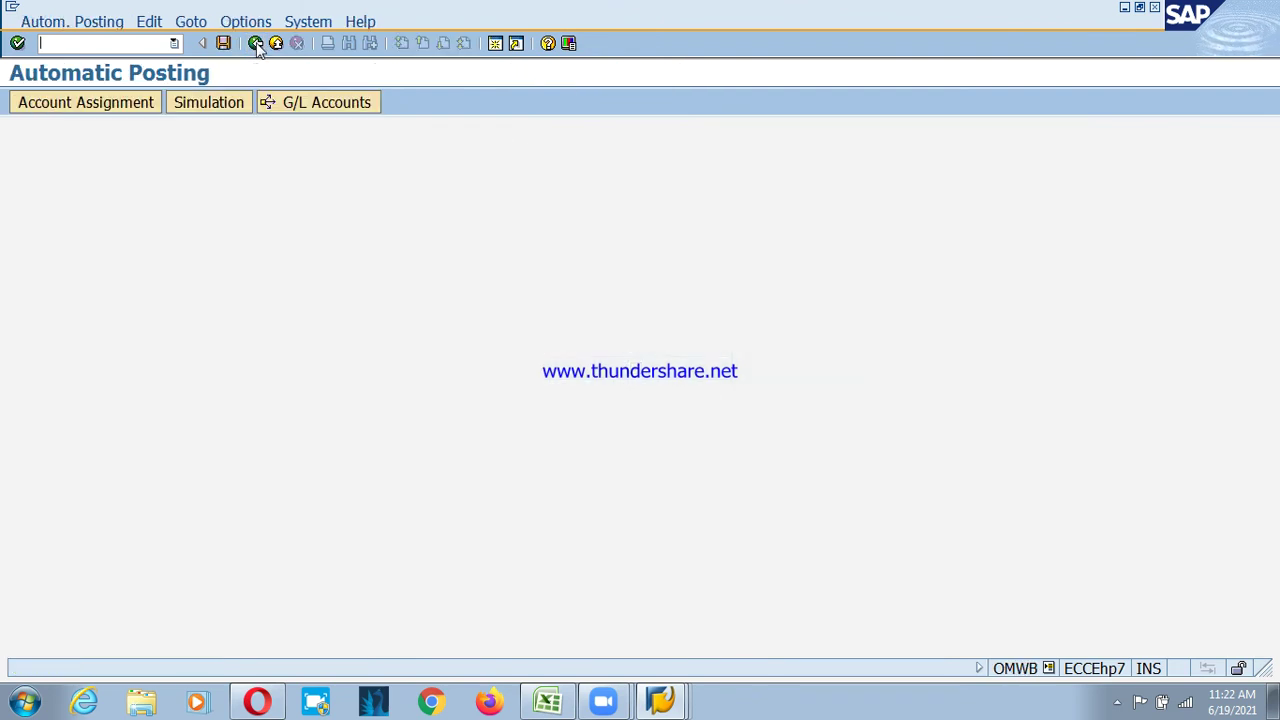
click(256, 44)
click(610, 89)
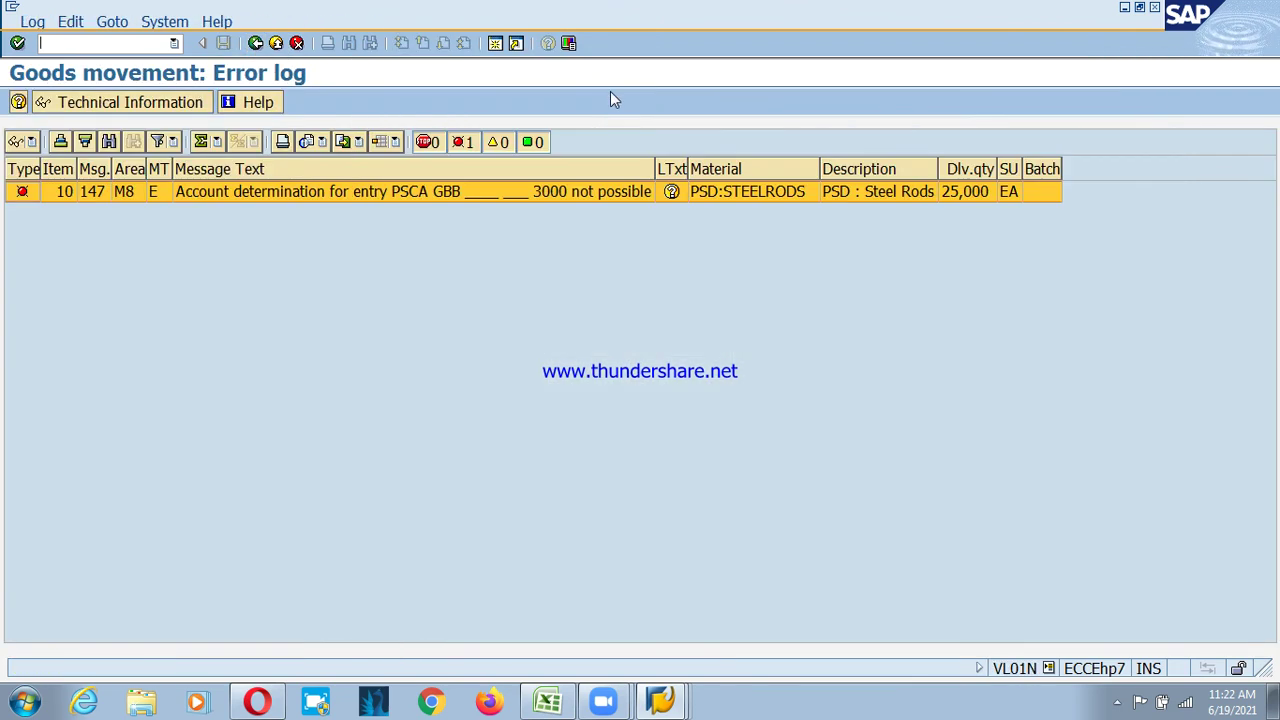
click(256, 44)
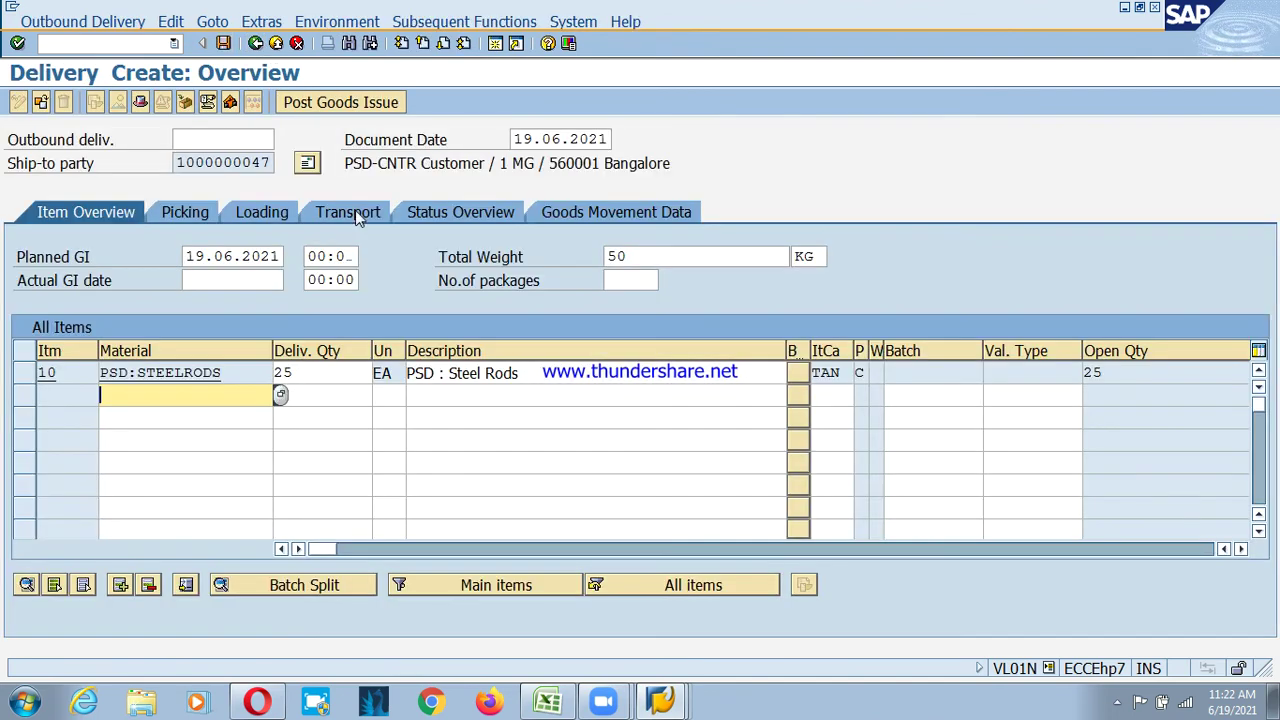
- Try to post the goods issue again and read the error's long text, marking transaction code FBN1 in its heading
click(350, 103)
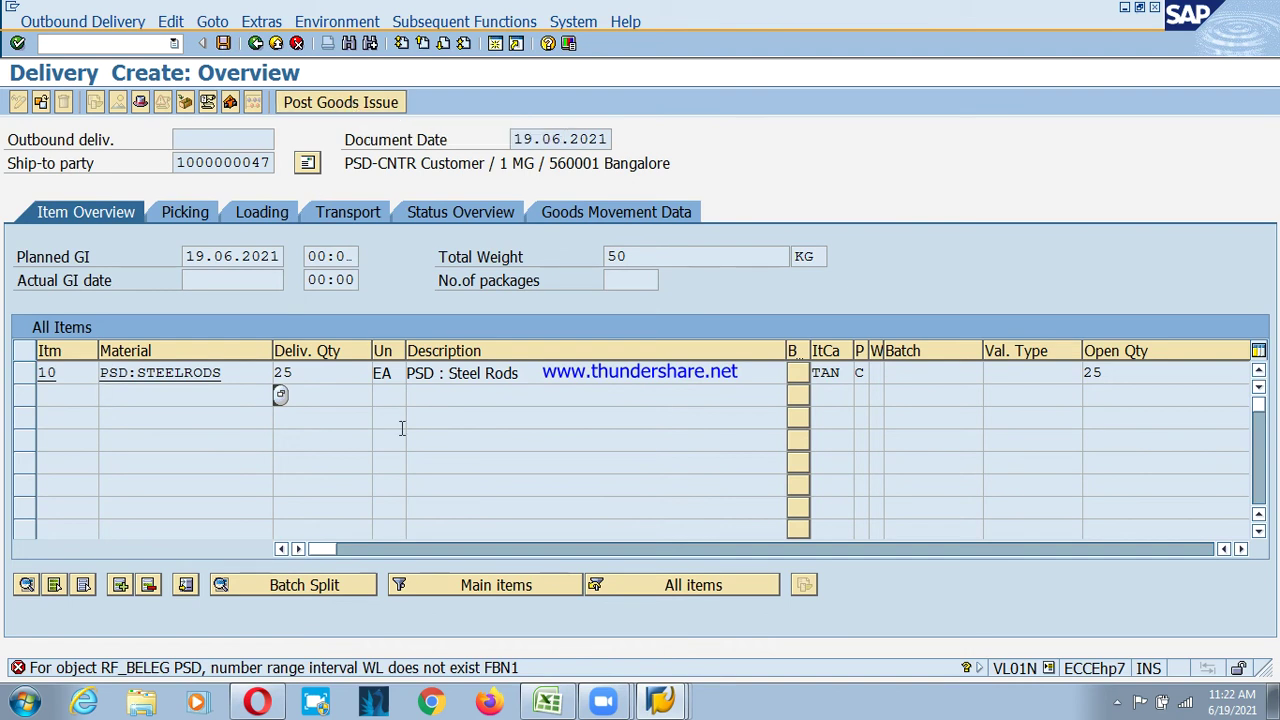
double_click(166, 669)
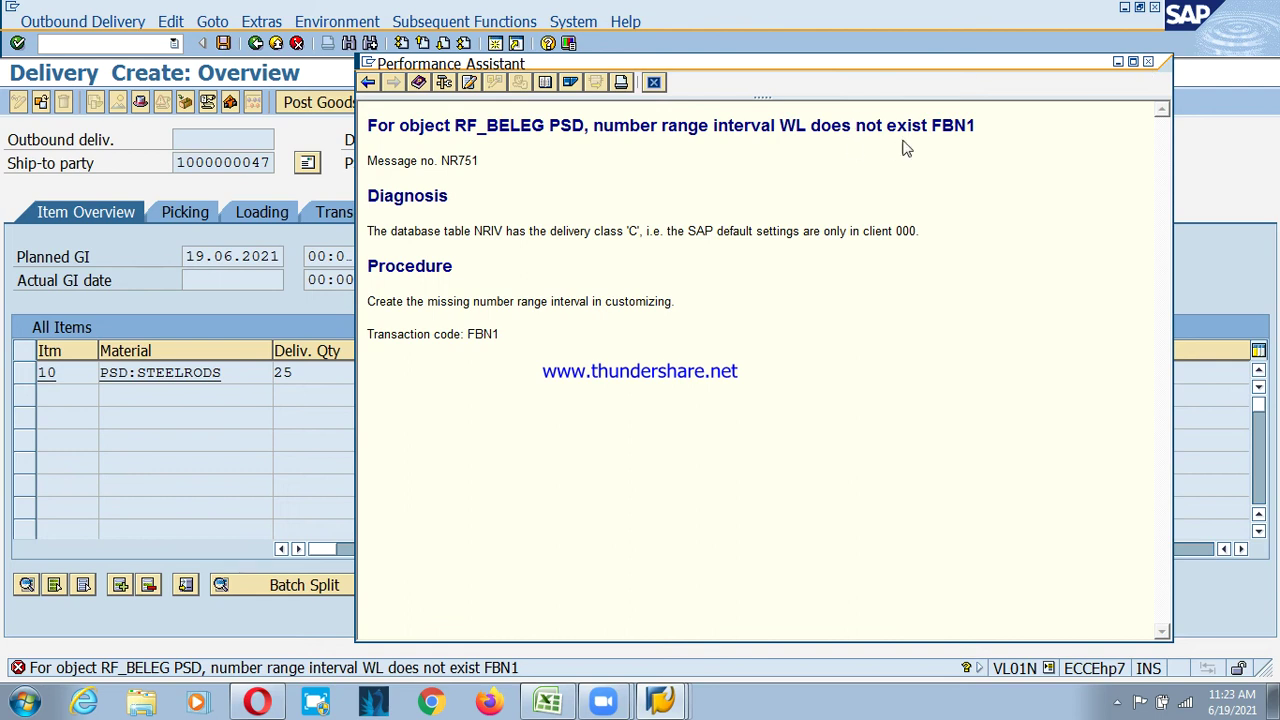
drag(934, 125, 972, 128)
click(606, 322)
click(1150, 63)
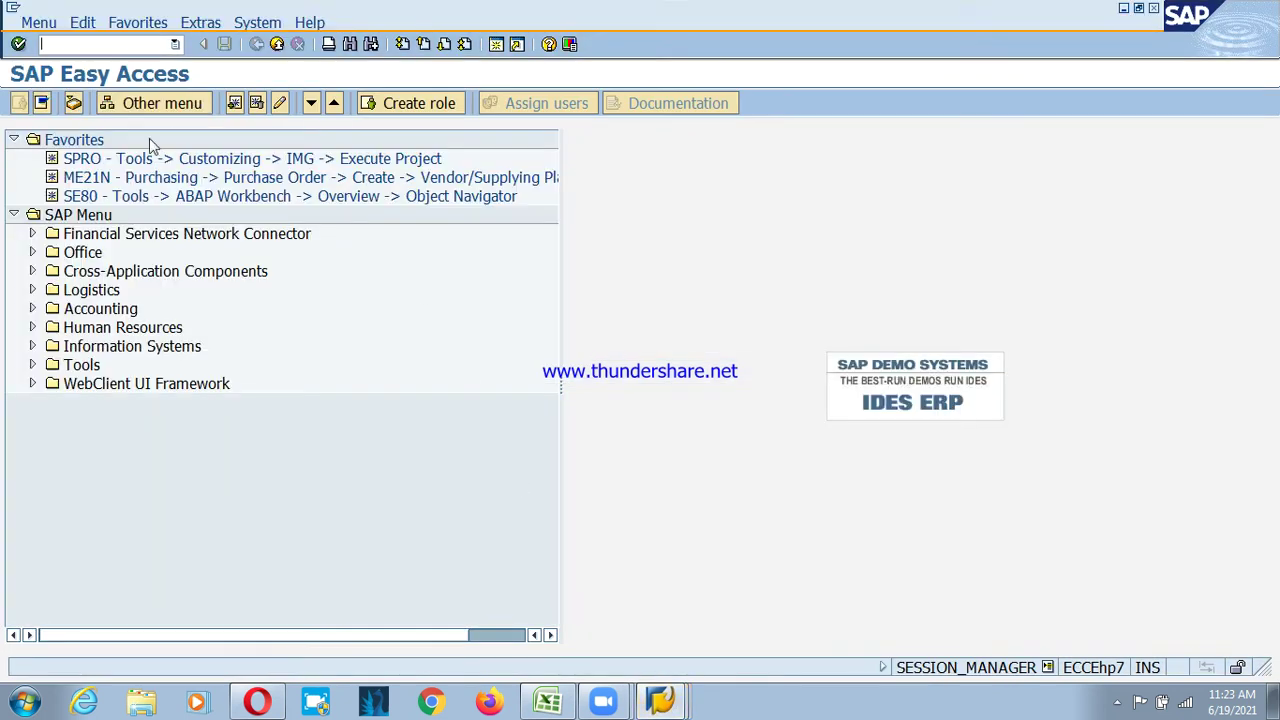
- Open the document types with transaction OBA7 and view the details of type RE, Gross inv. receipt, and RV, Billing doc.transfer
text(oba7)
key(Return)
click(340, 633)
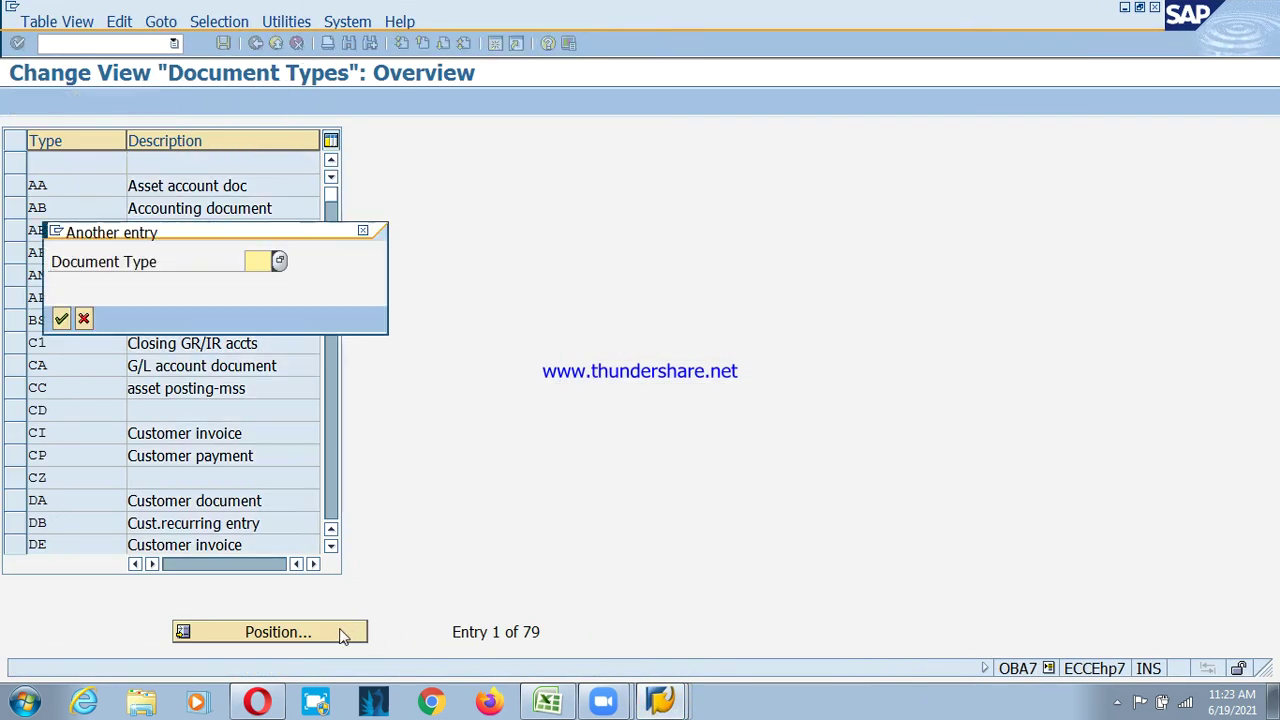
text(re)
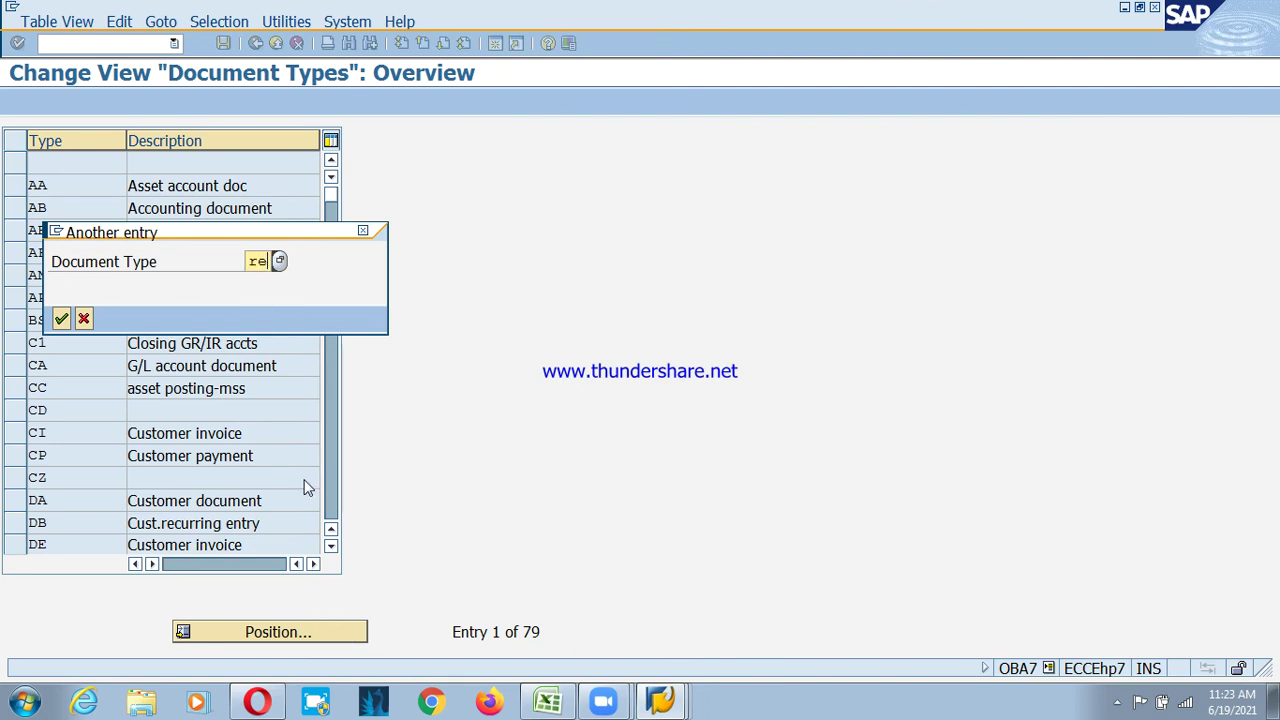
key(Return)
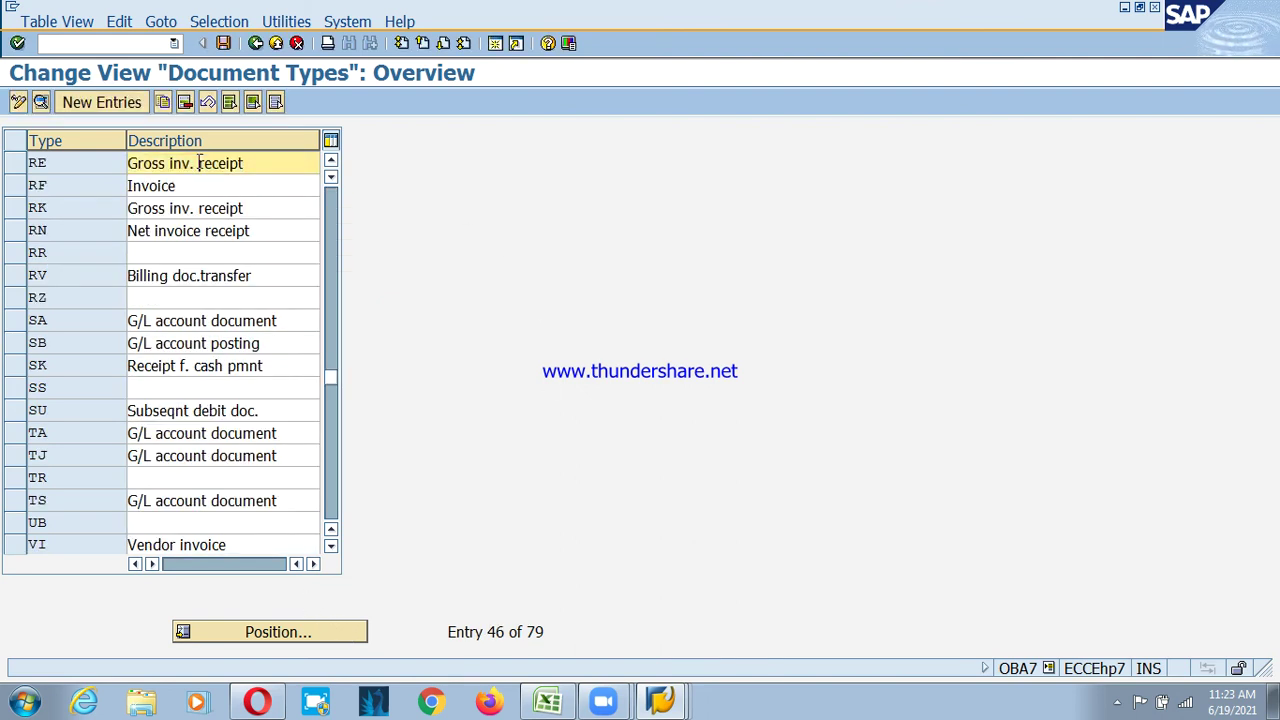
double_click(198, 163)
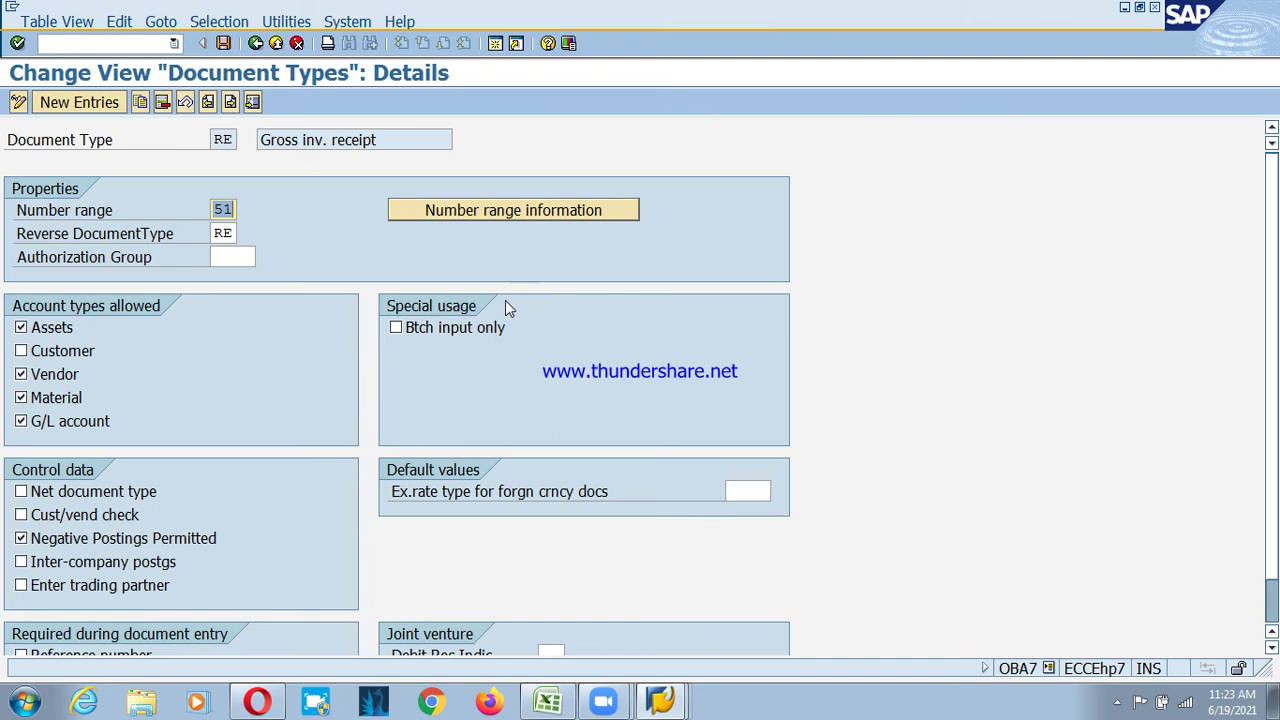
click(256, 43)
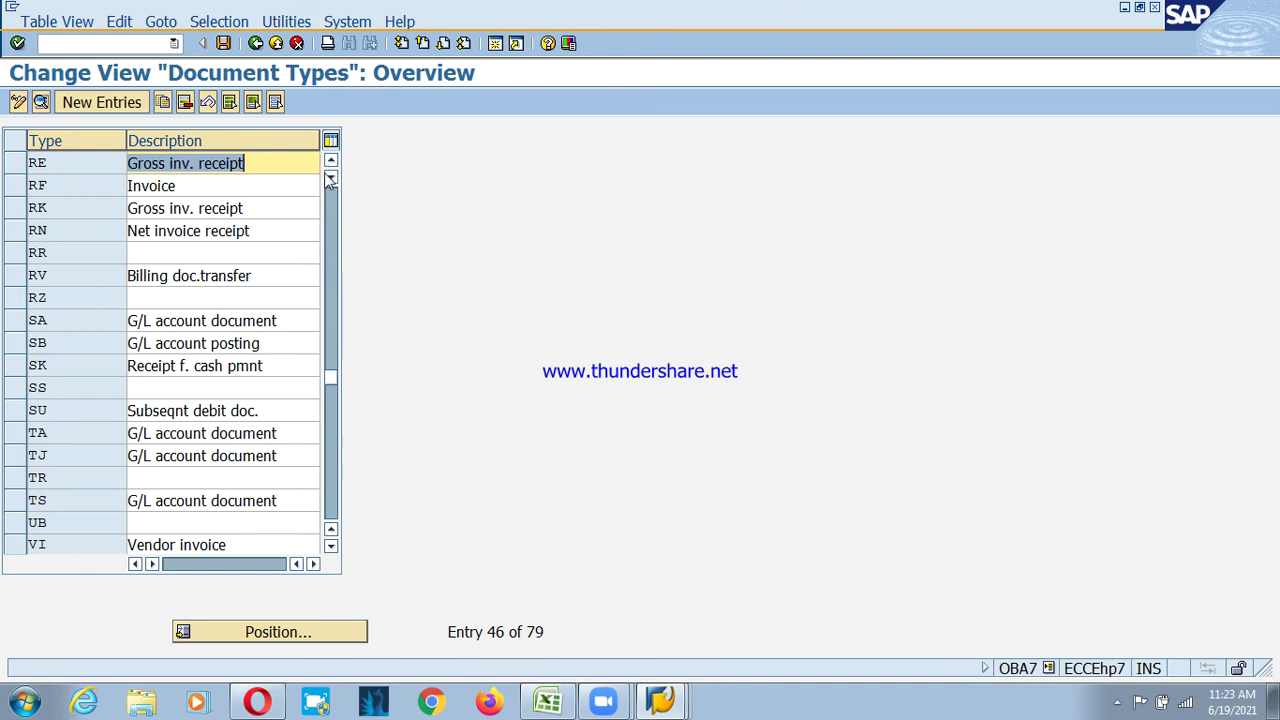
double_click(281, 275)
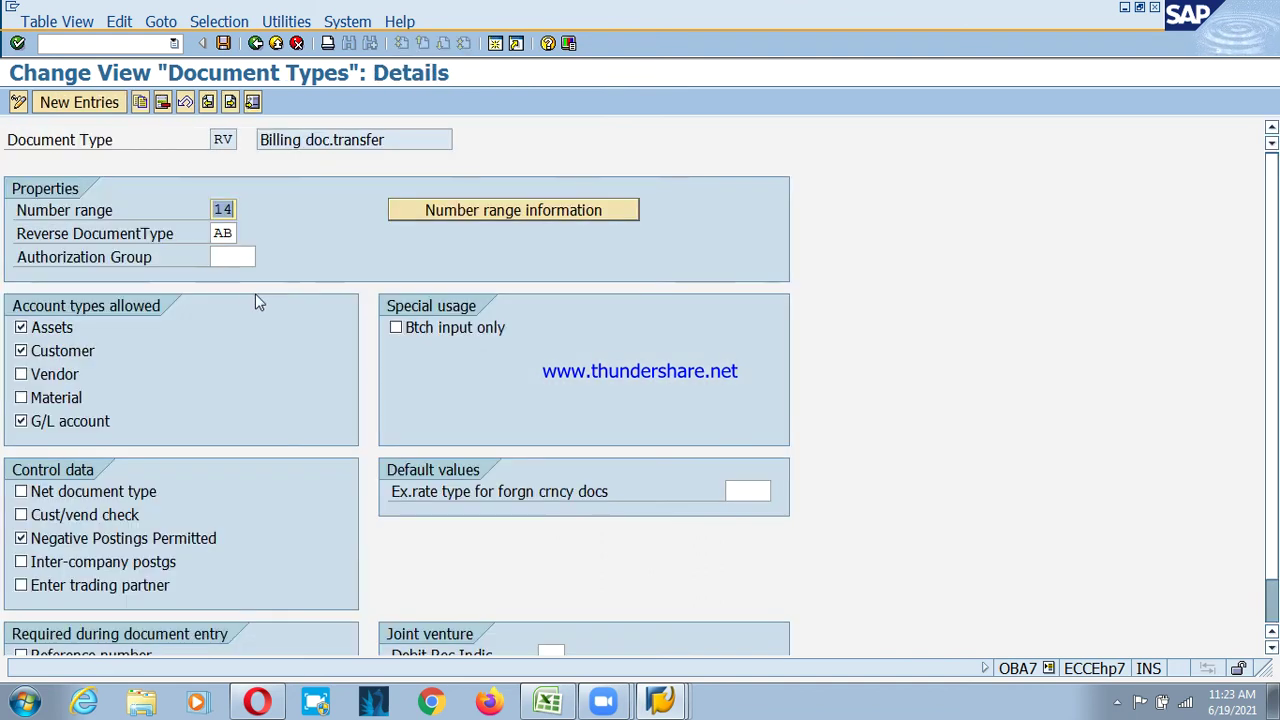
- View the details of document type RN, Net invoice receipt, look through the document types list, and exit to SAP Easy Access
click(255, 44)
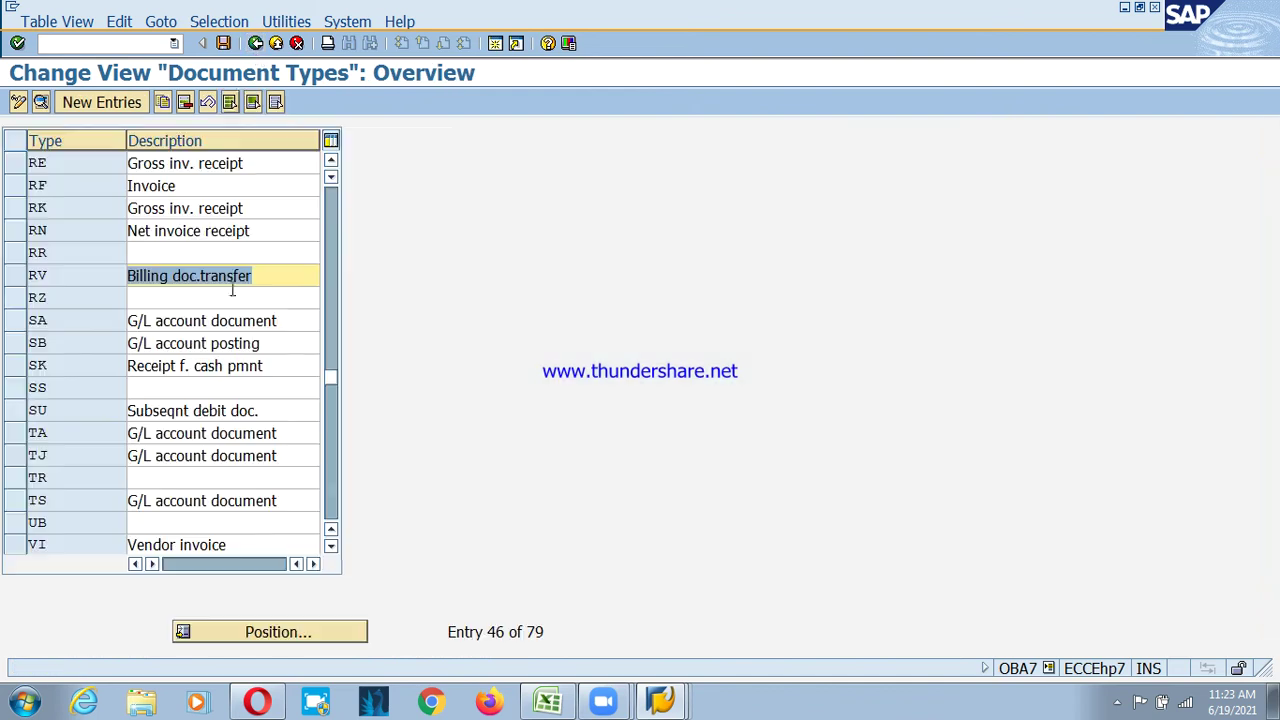
double_click(176, 232)
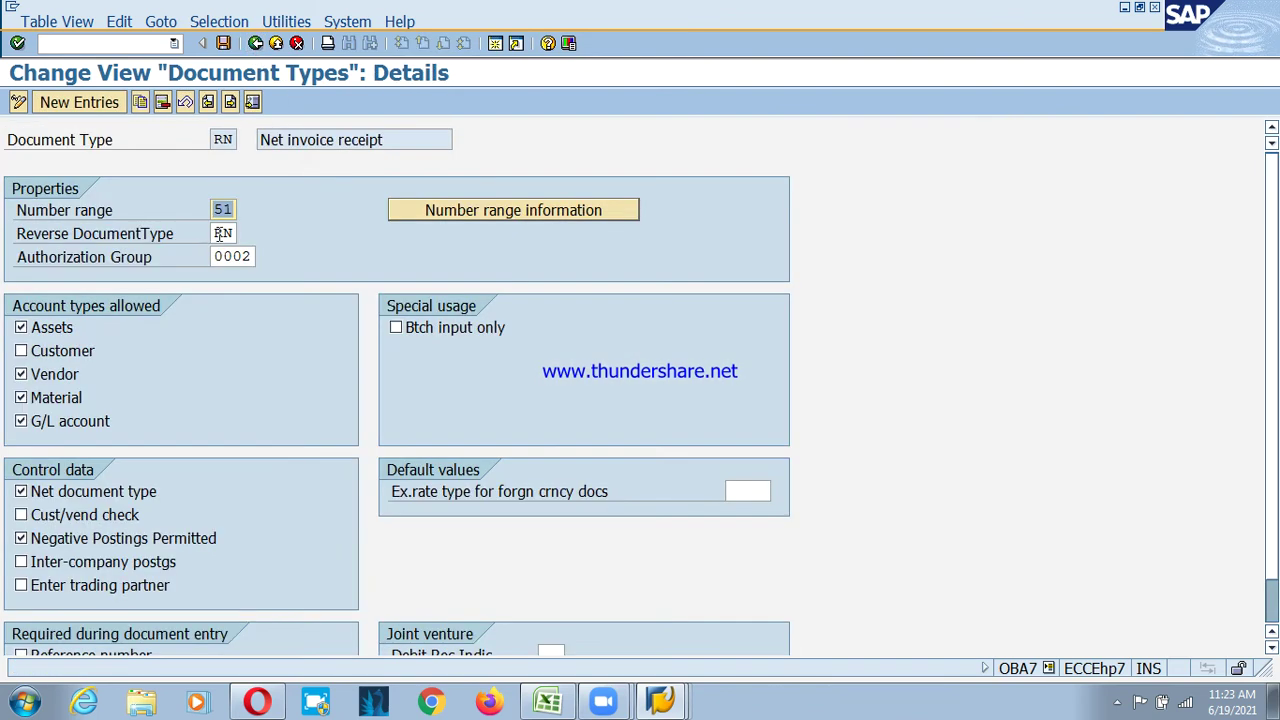
click(255, 44)
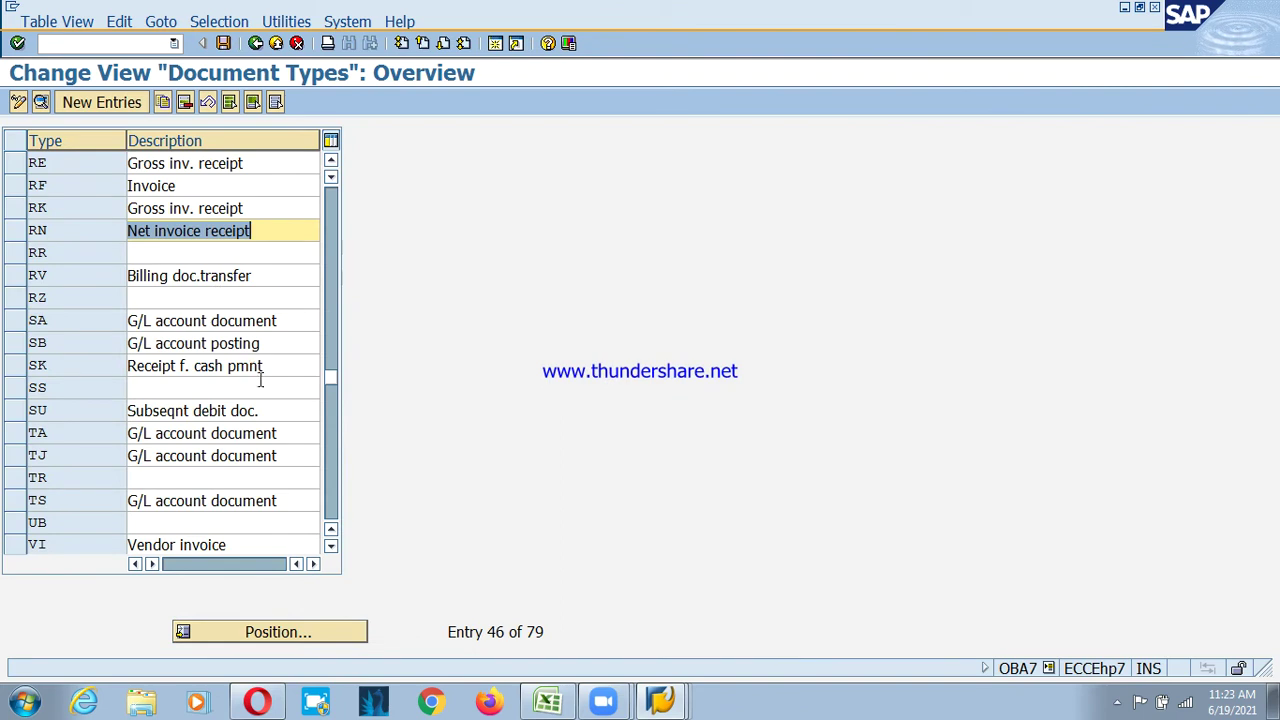
scroll(280, 291, up, 1)
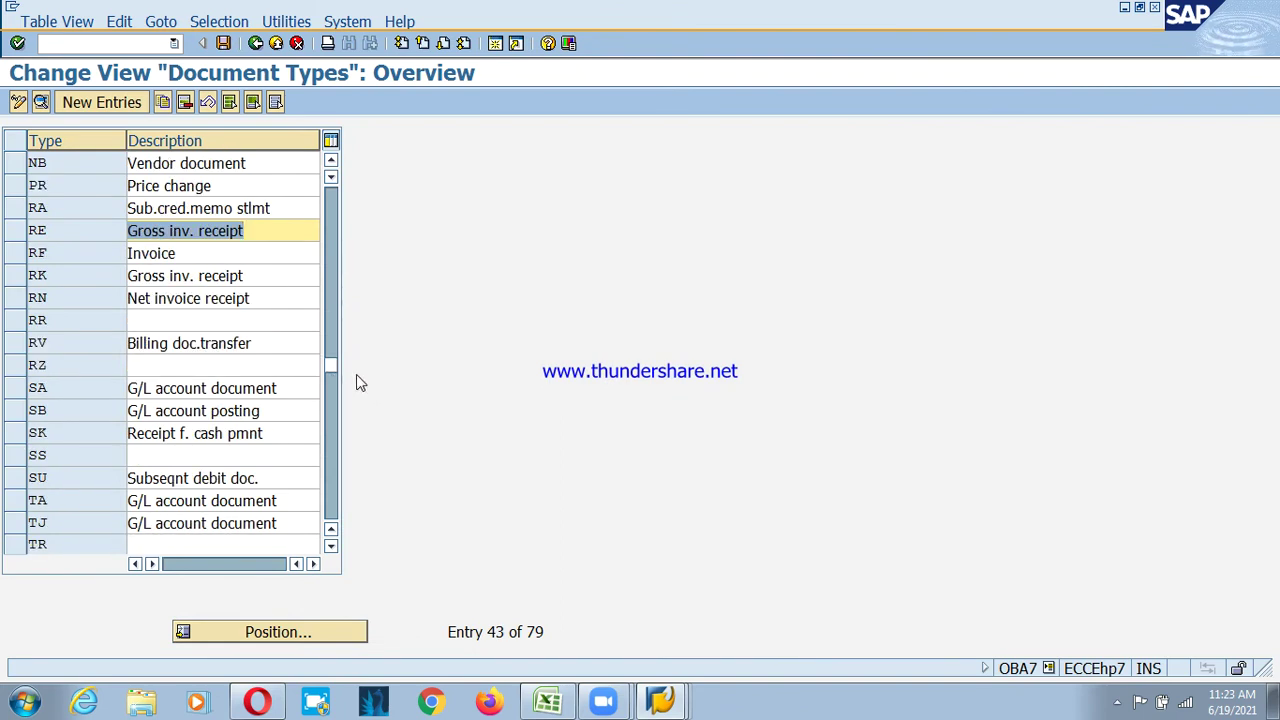
scroll(212, 375, up, 1)
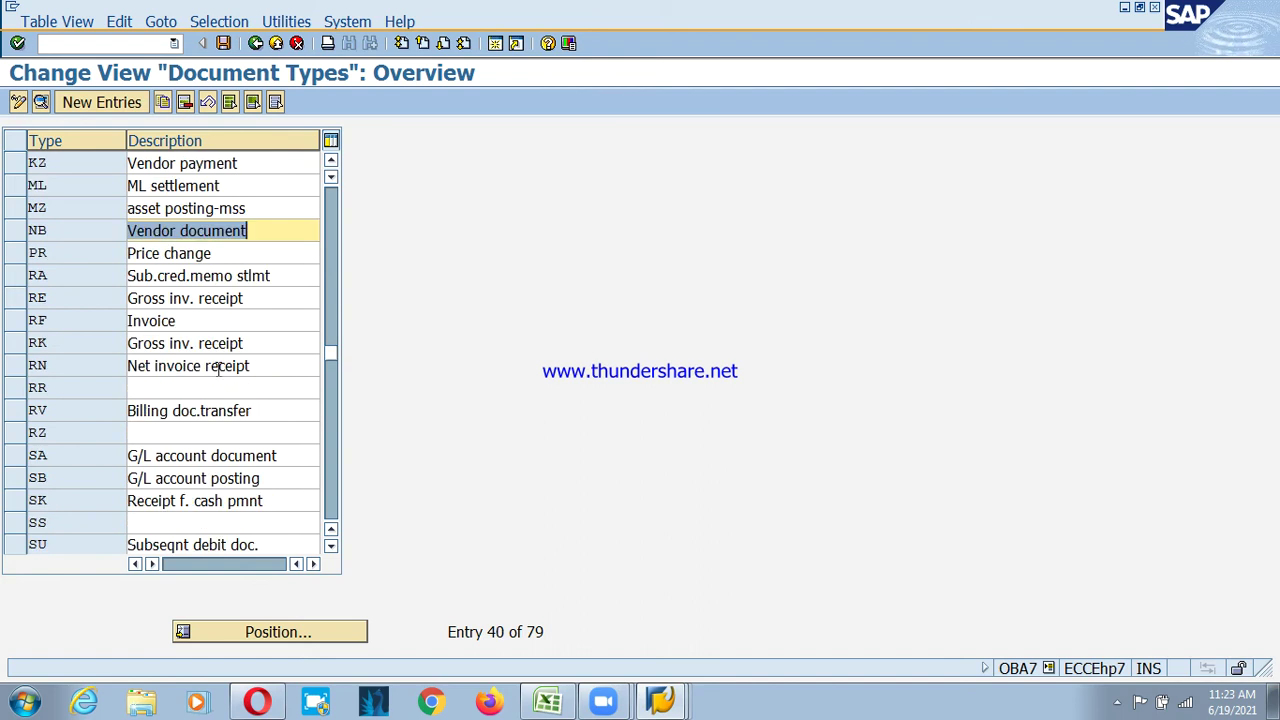
click(276, 44)
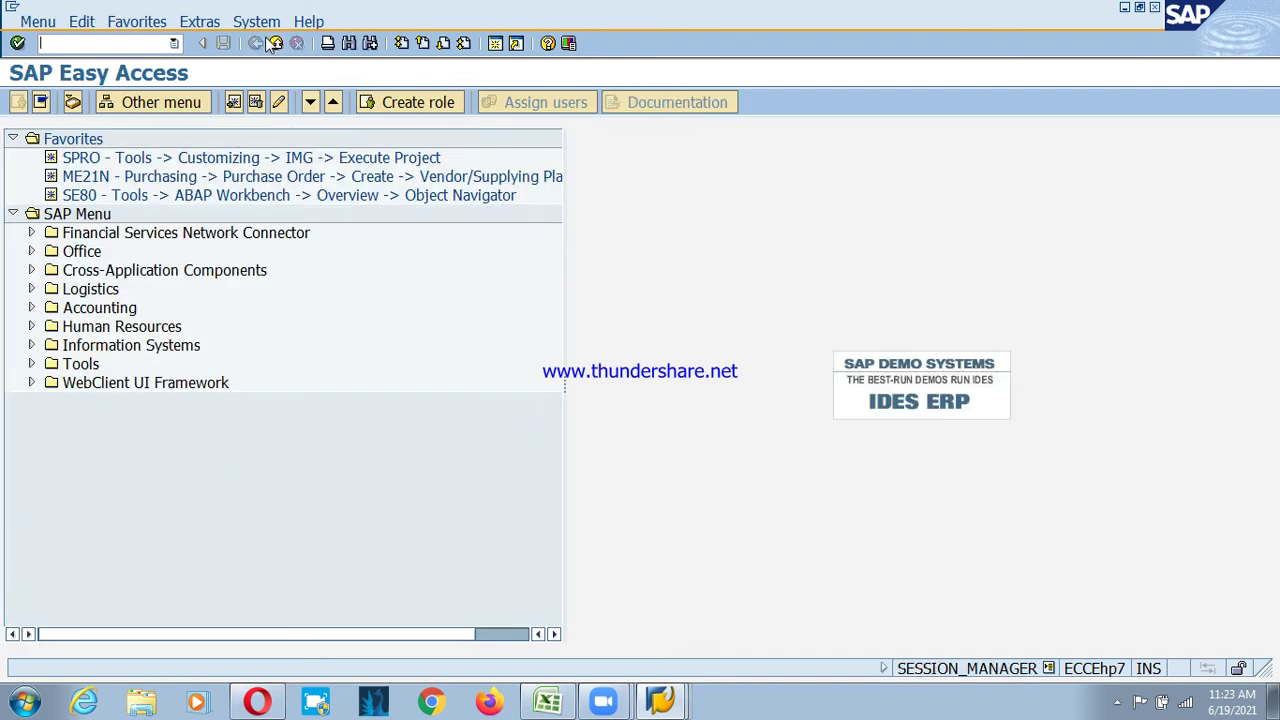
- Open the accounting document number range intervals of company code PSD for changing with transaction FBN1 and begin a new interval
click(59, 45)
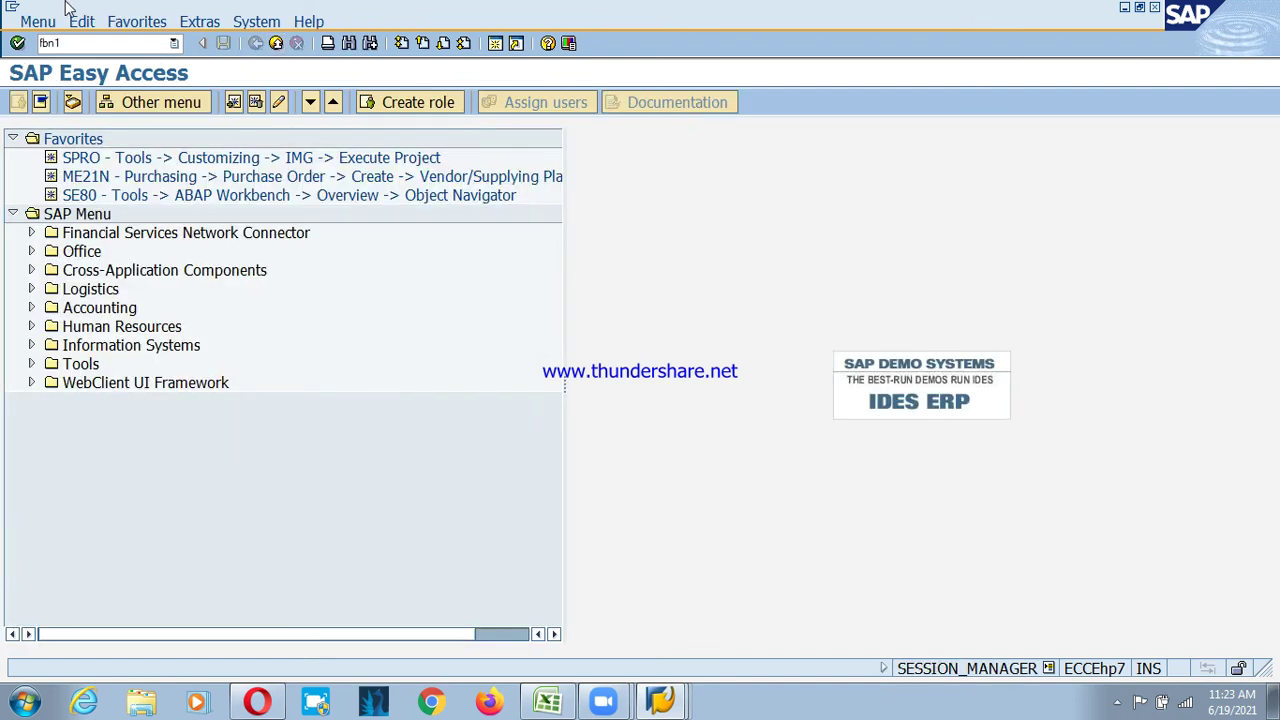
key(Return)
key(Down)
key(Down)
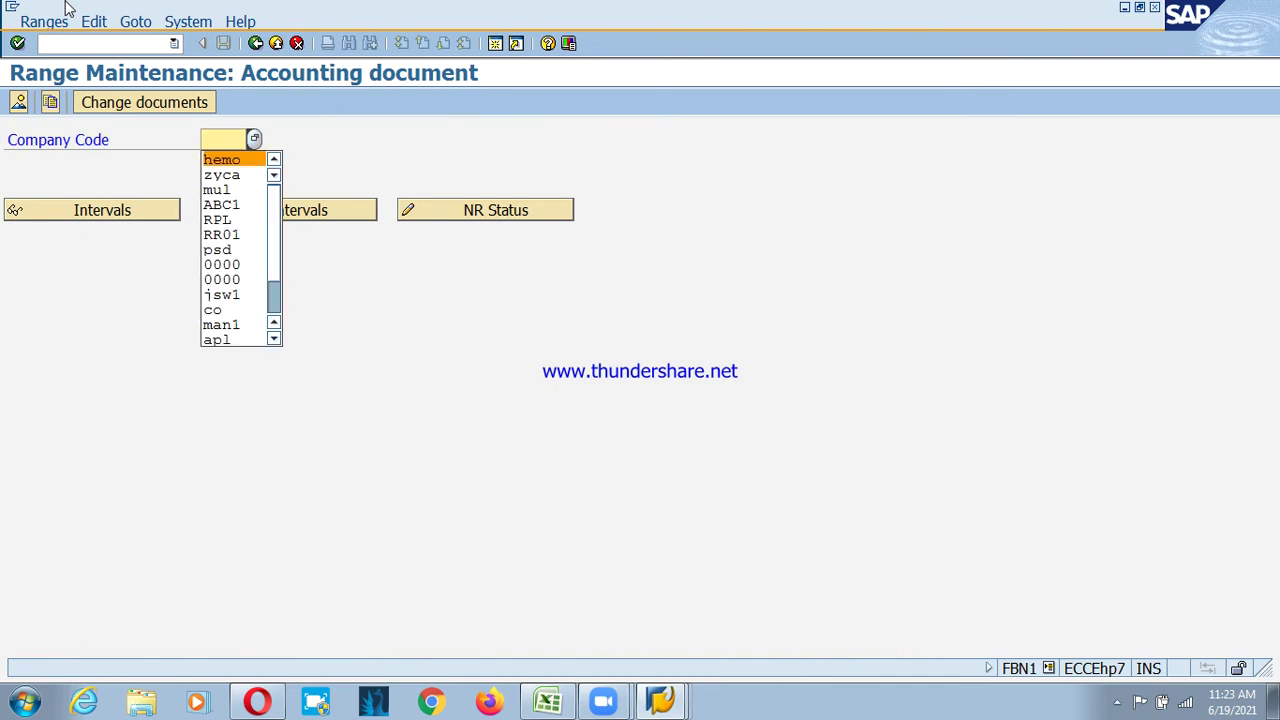
key(Down)
key(Down)
key(Down)
key(Down)
key(Down)
key(Down)
key(Return)
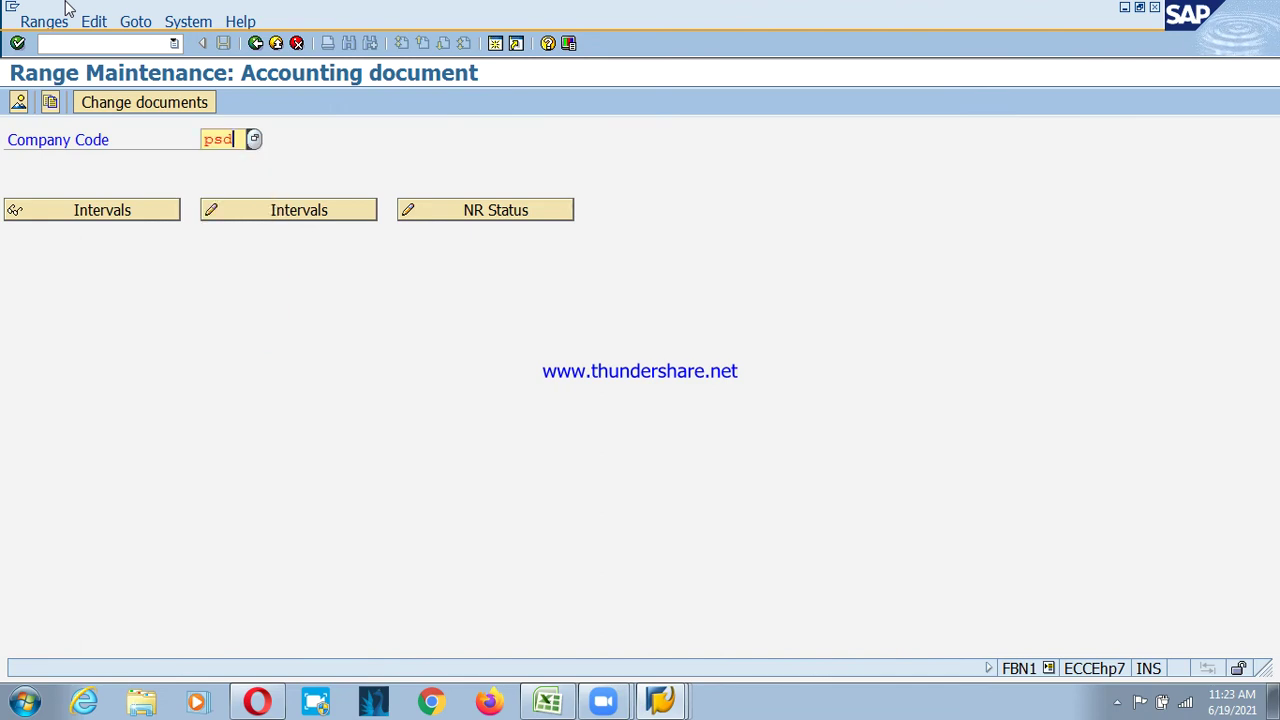
click(330, 212)
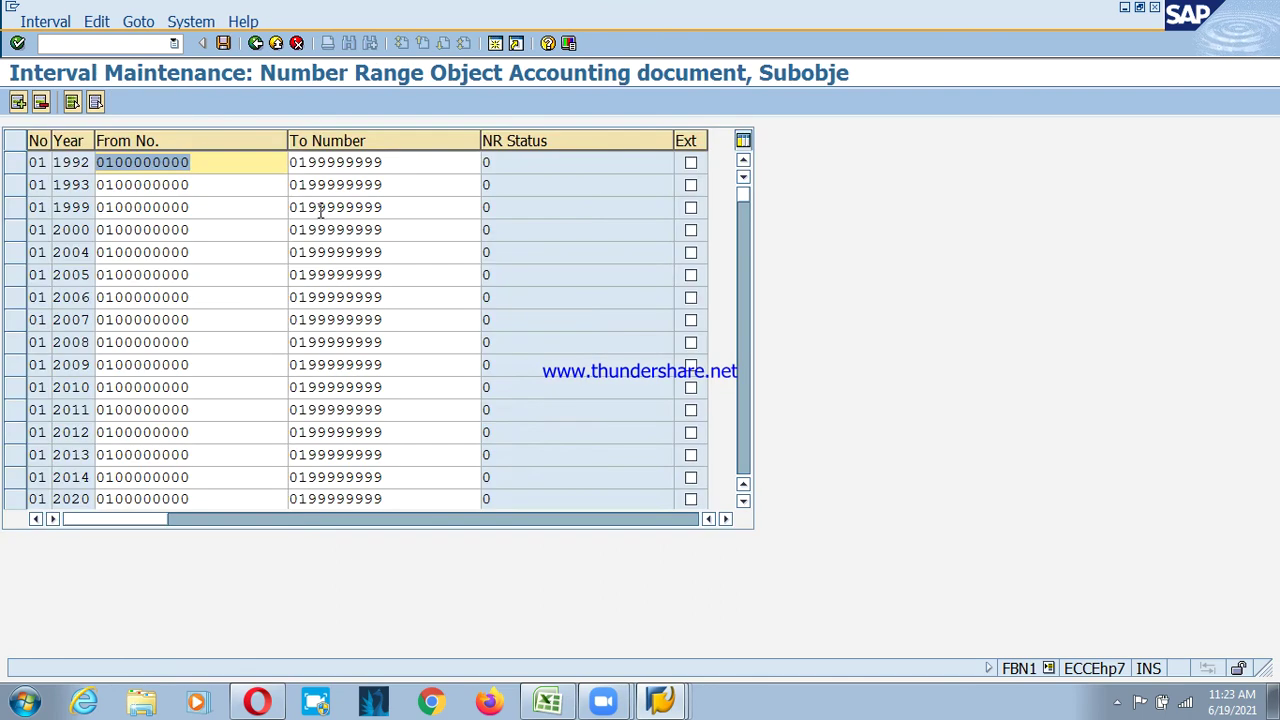
click(18, 101)
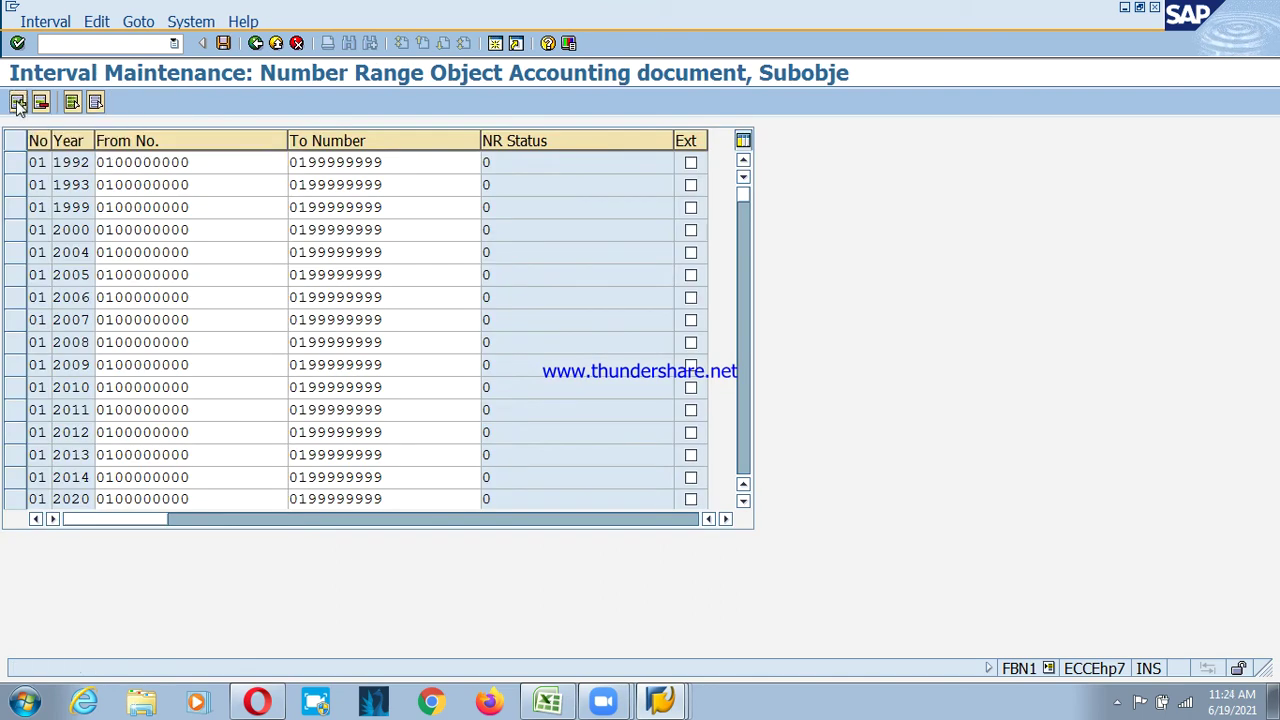
text(01)
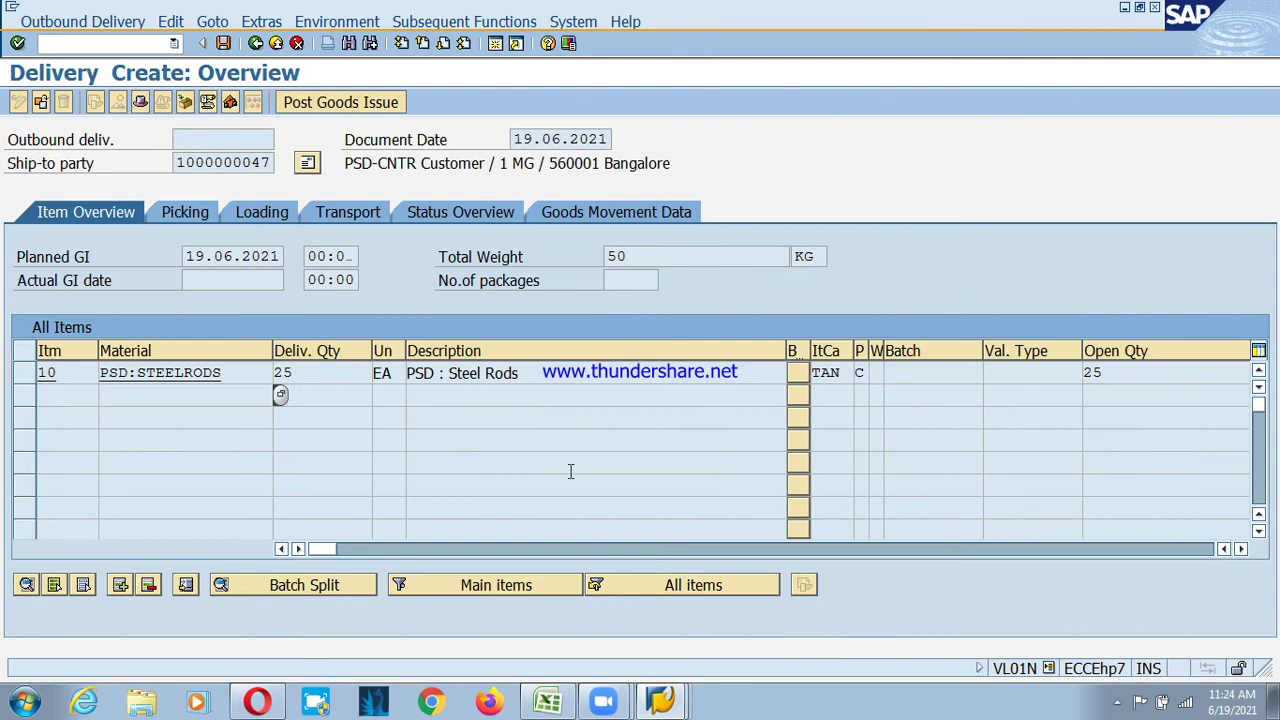
- Try again to post the outbound delivery's goods issue, check the interval name in the error's long text, and return to interval maintenance
click(666, 690)
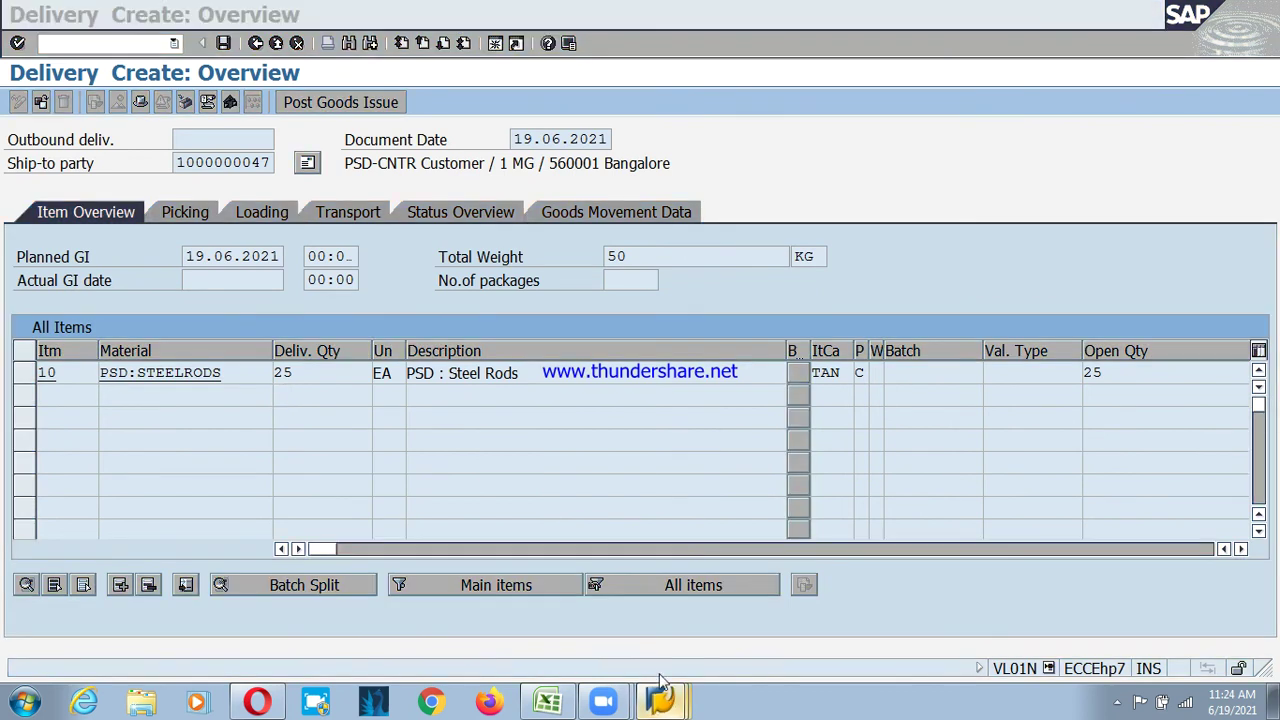
click(340, 103)
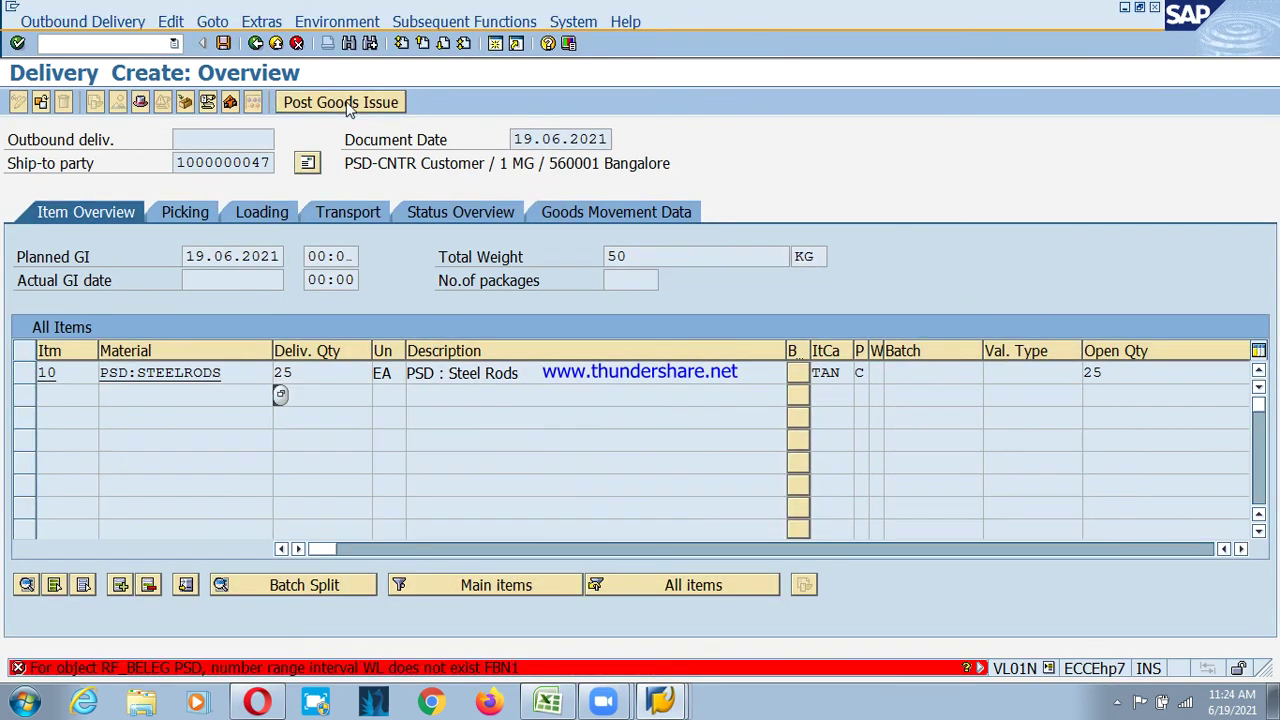
double_click(422, 668)
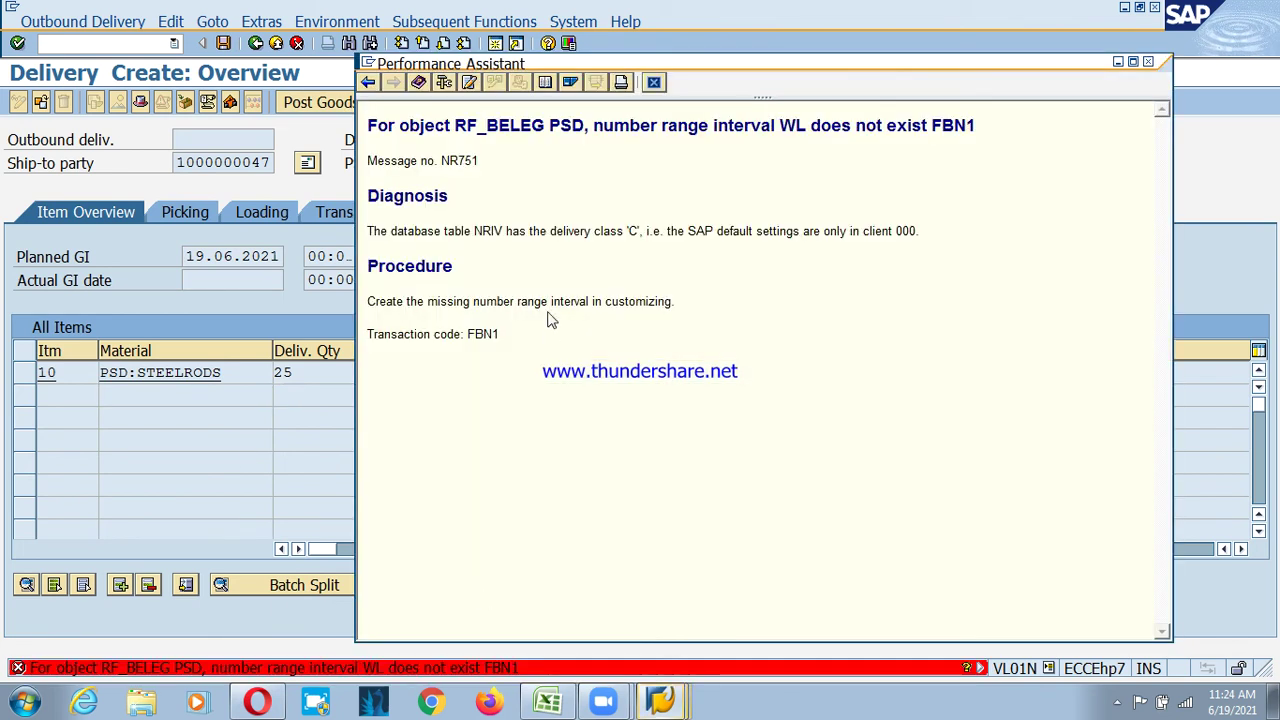
drag(779, 125, 807, 127)
click(812, 133)
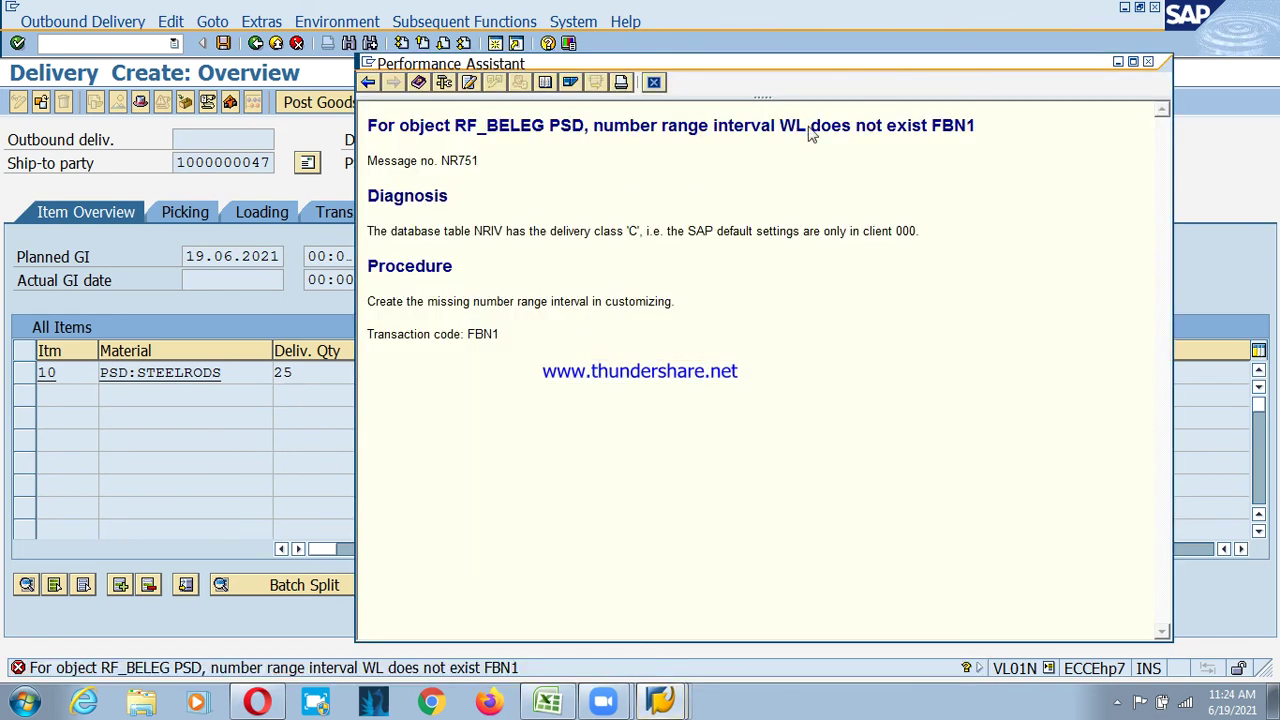
key(alt+Tab)
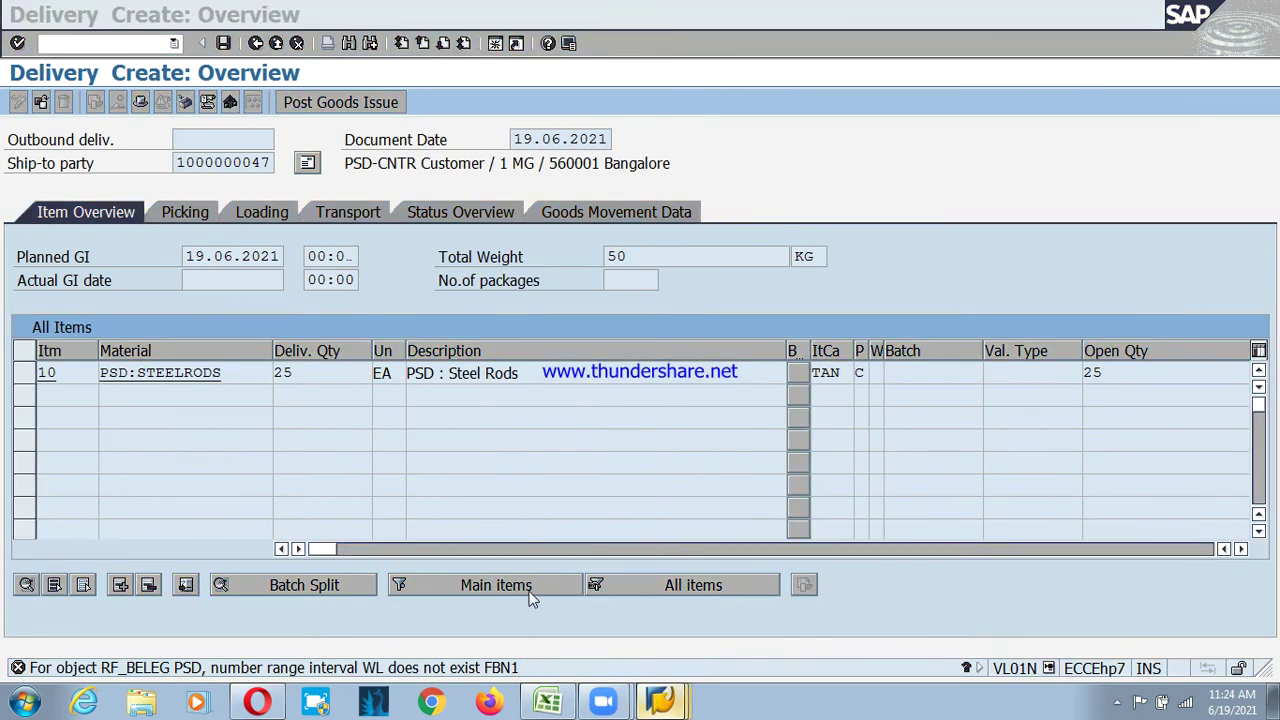
key(alt+Tab)
- Enter the new interval WL for year 2021 with the number range 53000 to 53999
text(2021)
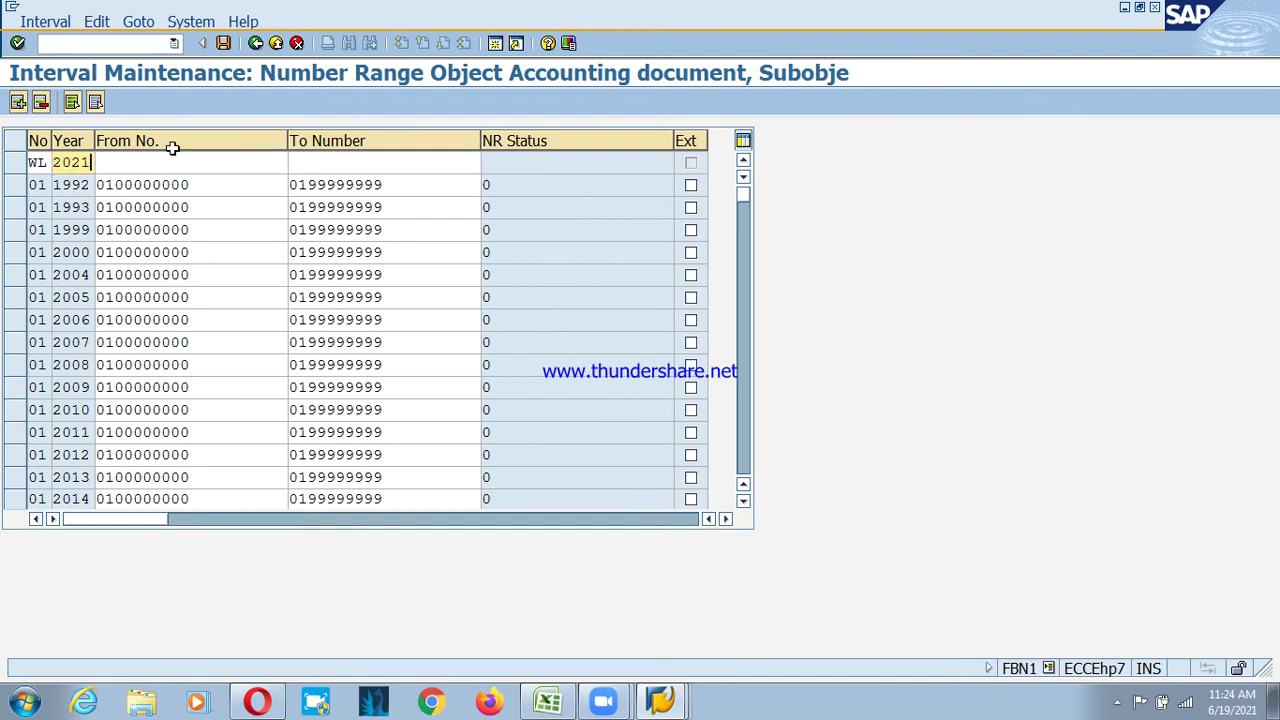
key(Tab)
text(53000)
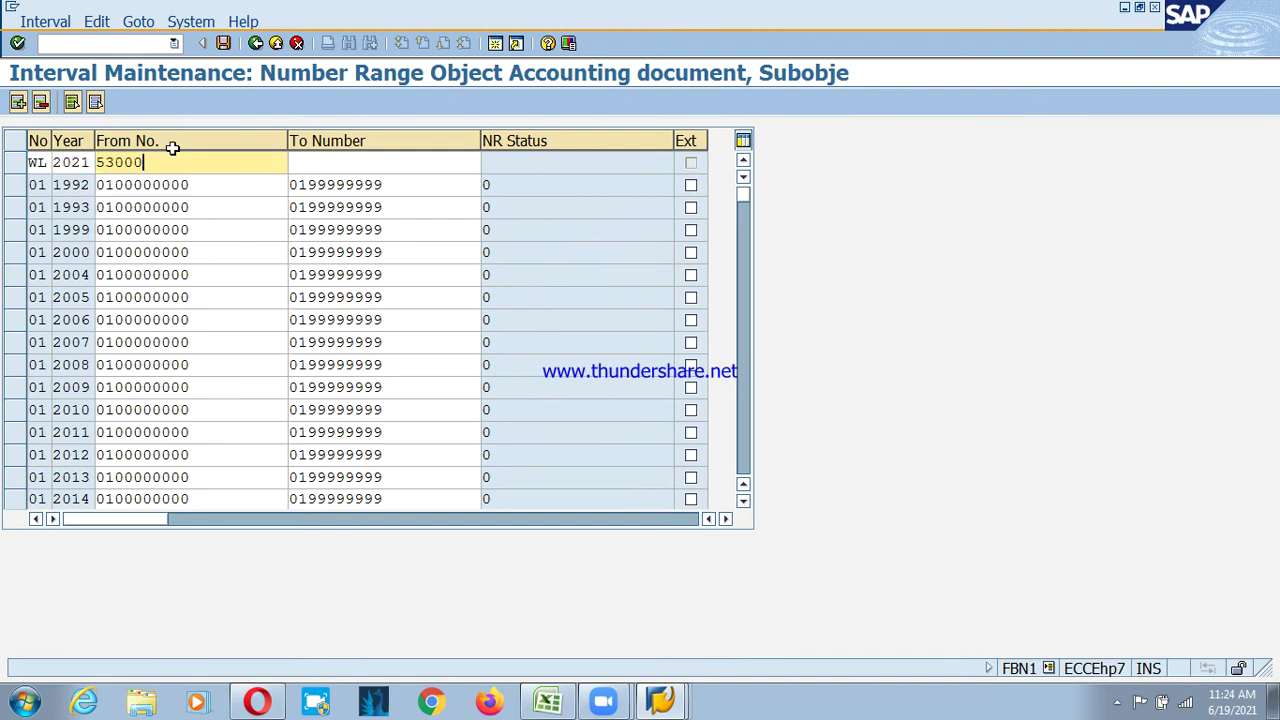
key(Tab)
text(53)
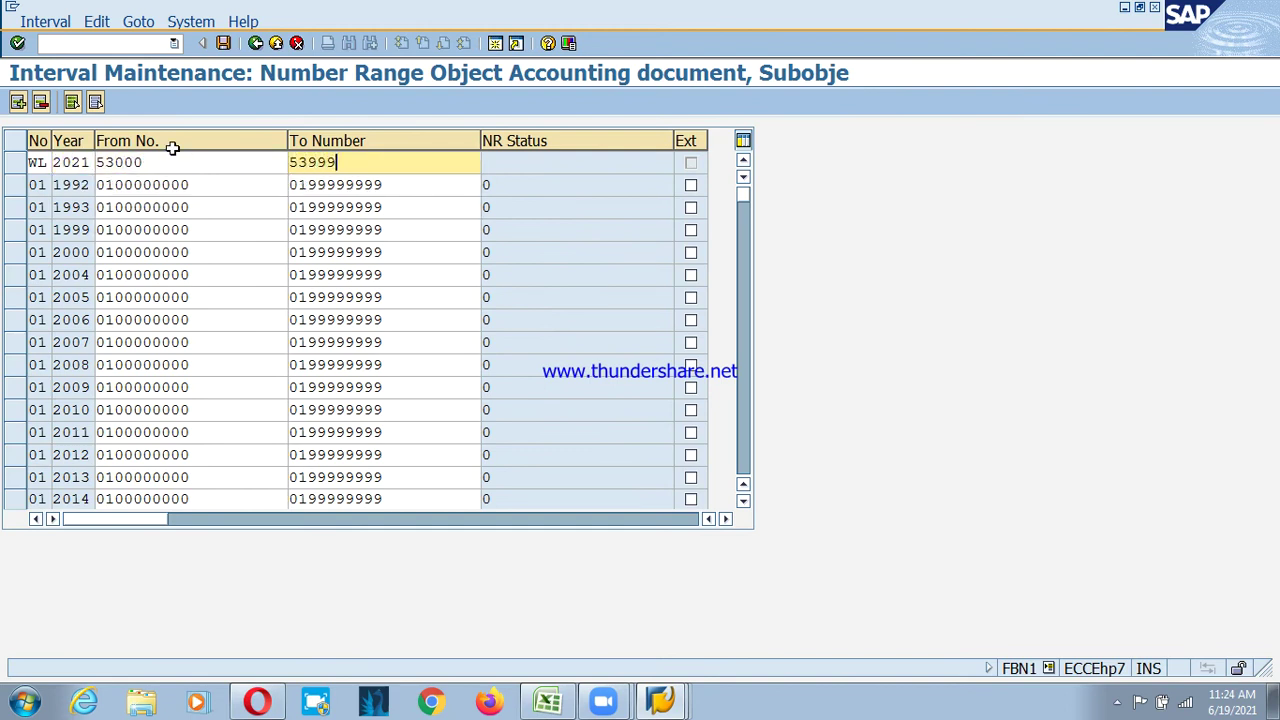
key(Return)
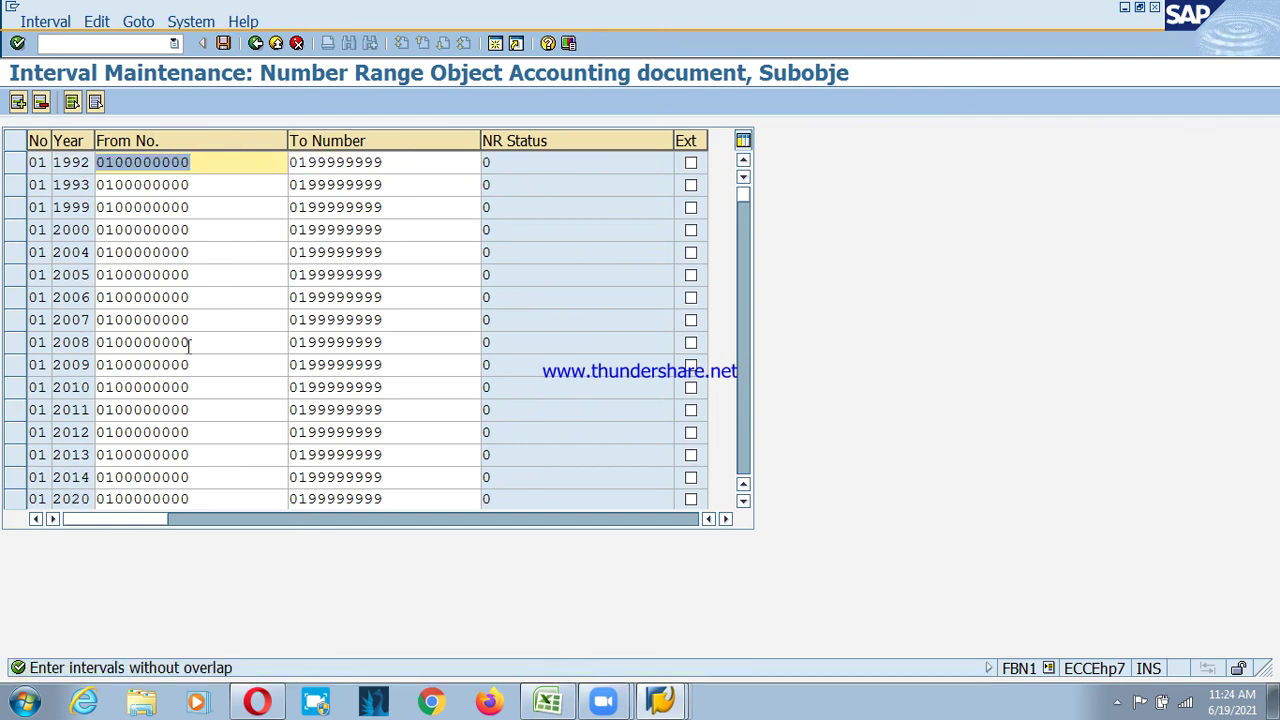
- Look through the existing number range intervals of the company code to find interval WL for year 2021
scroll(128, 333, down, 3)
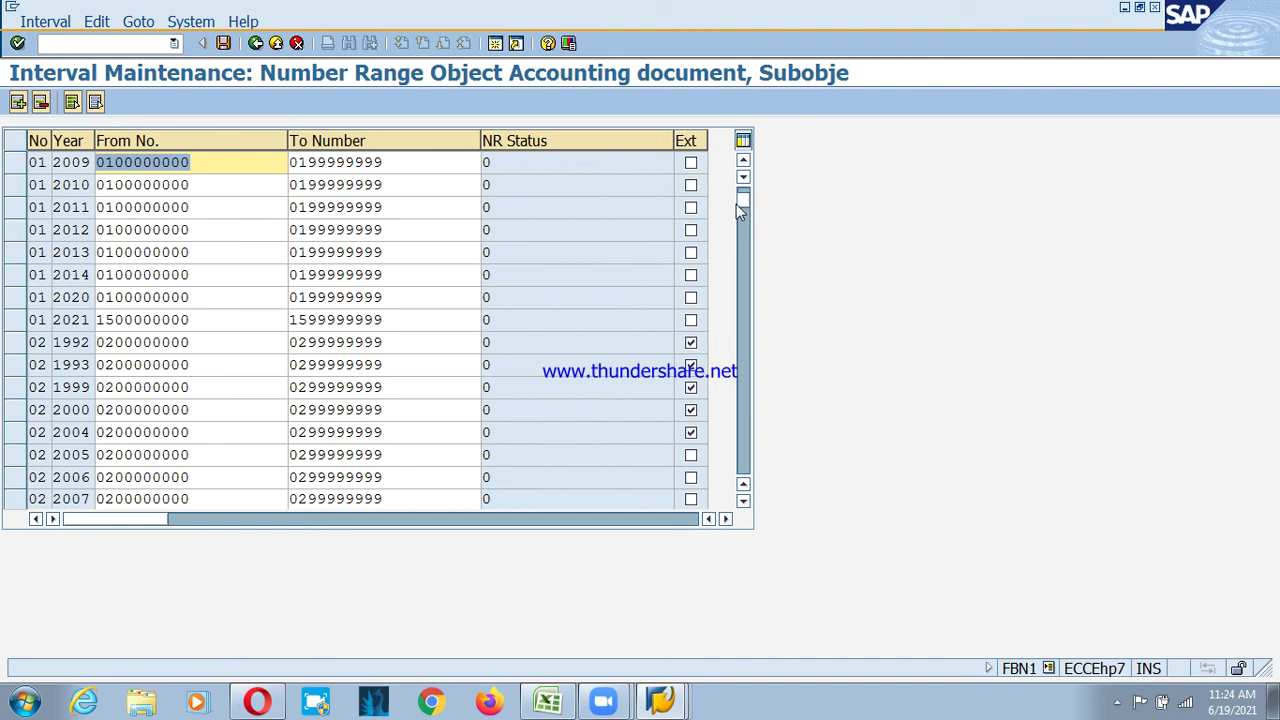
scroll(735, 250, down, 5)
scroll(270, 365, down, 11)
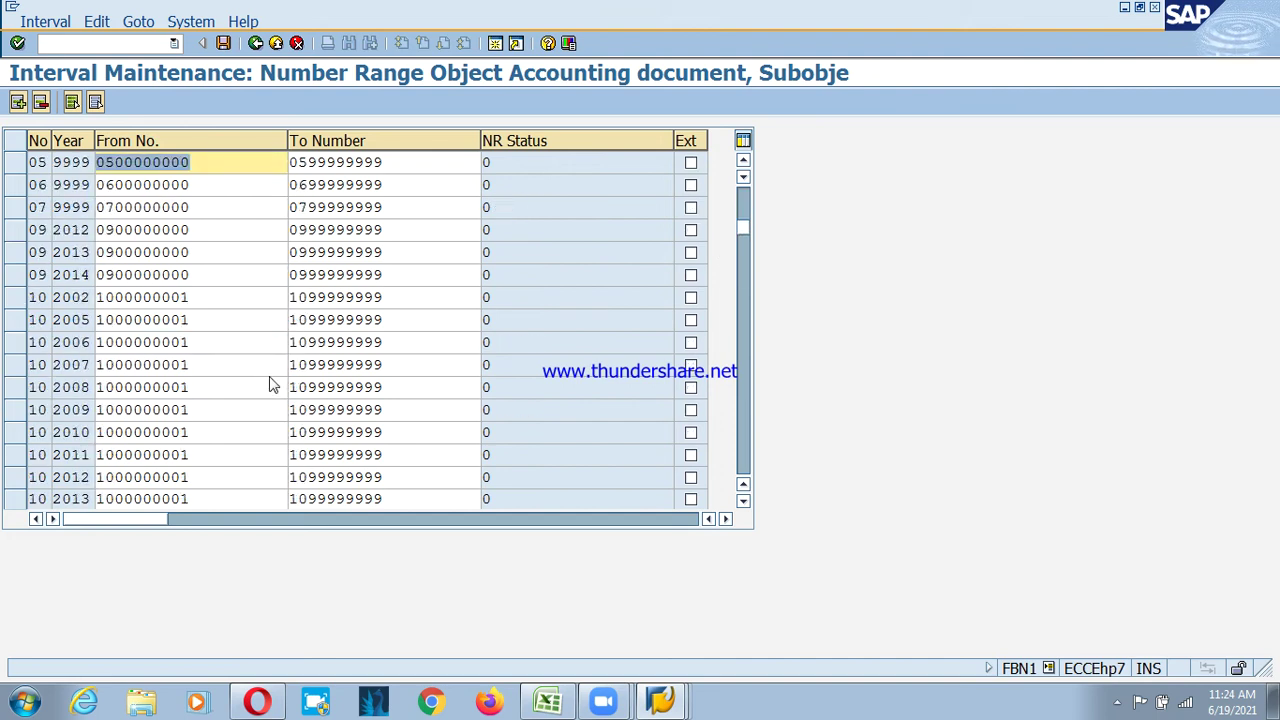
scroll(270, 365, down, 15)
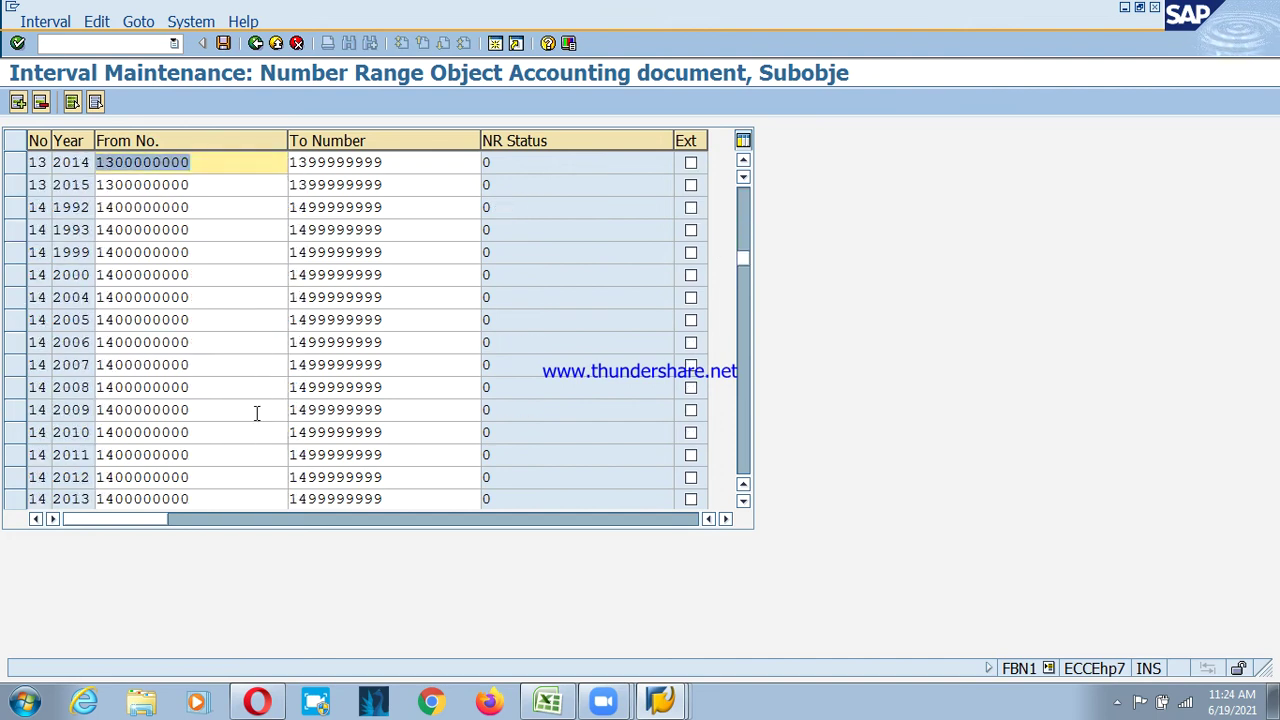
scroll(250, 398, down, 16)
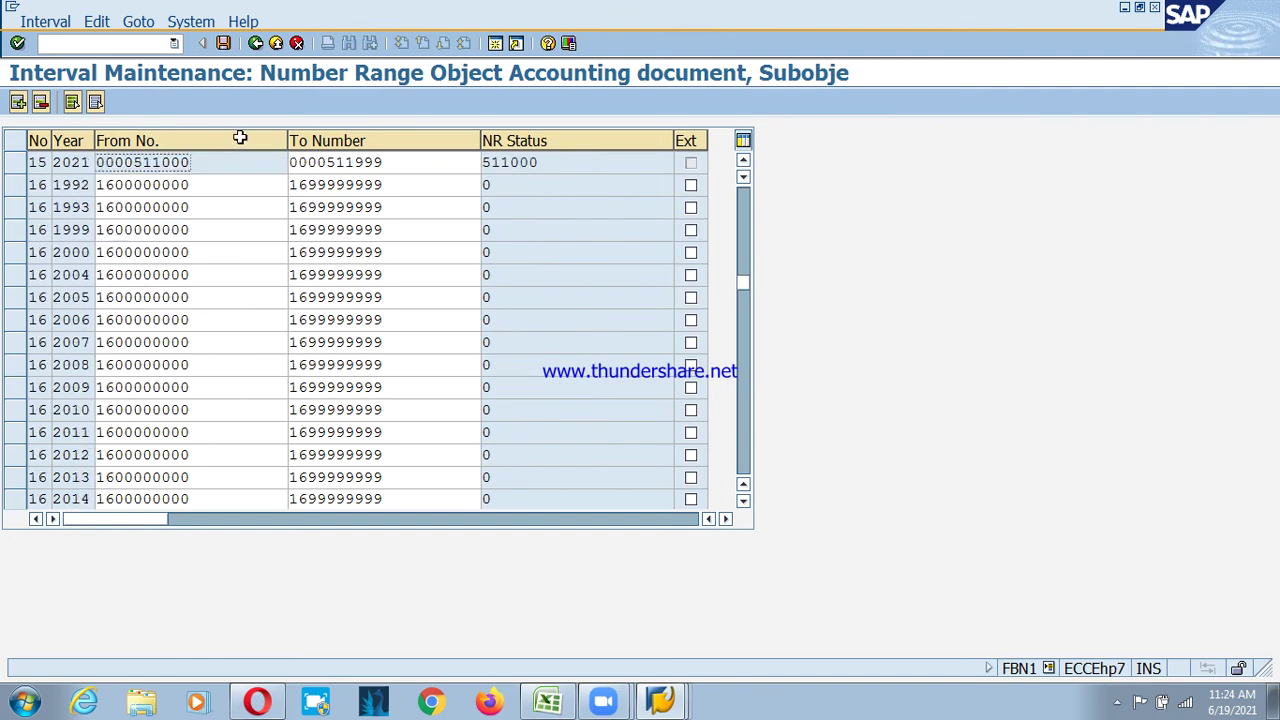
key(Page_Down)
key(Page_Down)
key(Page_Down)
key(Page_Down)
key(Page_Down)
key(Page_Down)
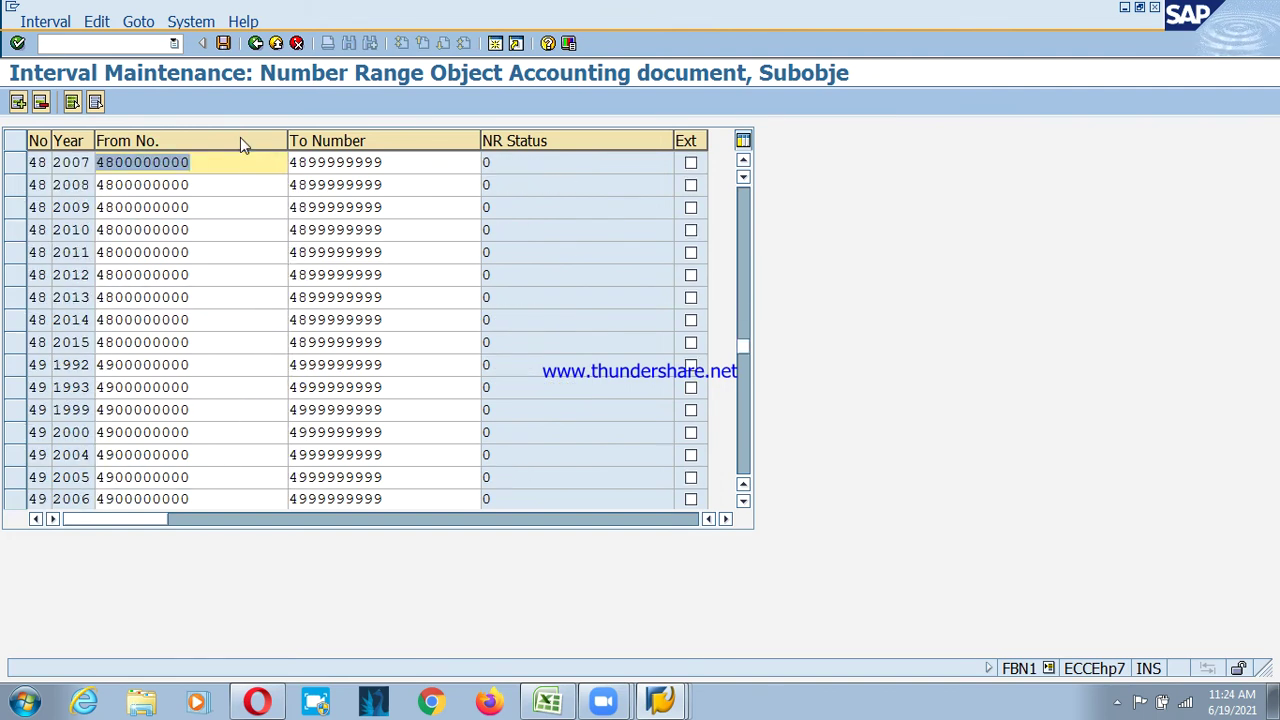
key(Page_Down)
key(Page_Down)
key(Page_Down)
key(Page_Down)
key(Page_Down)
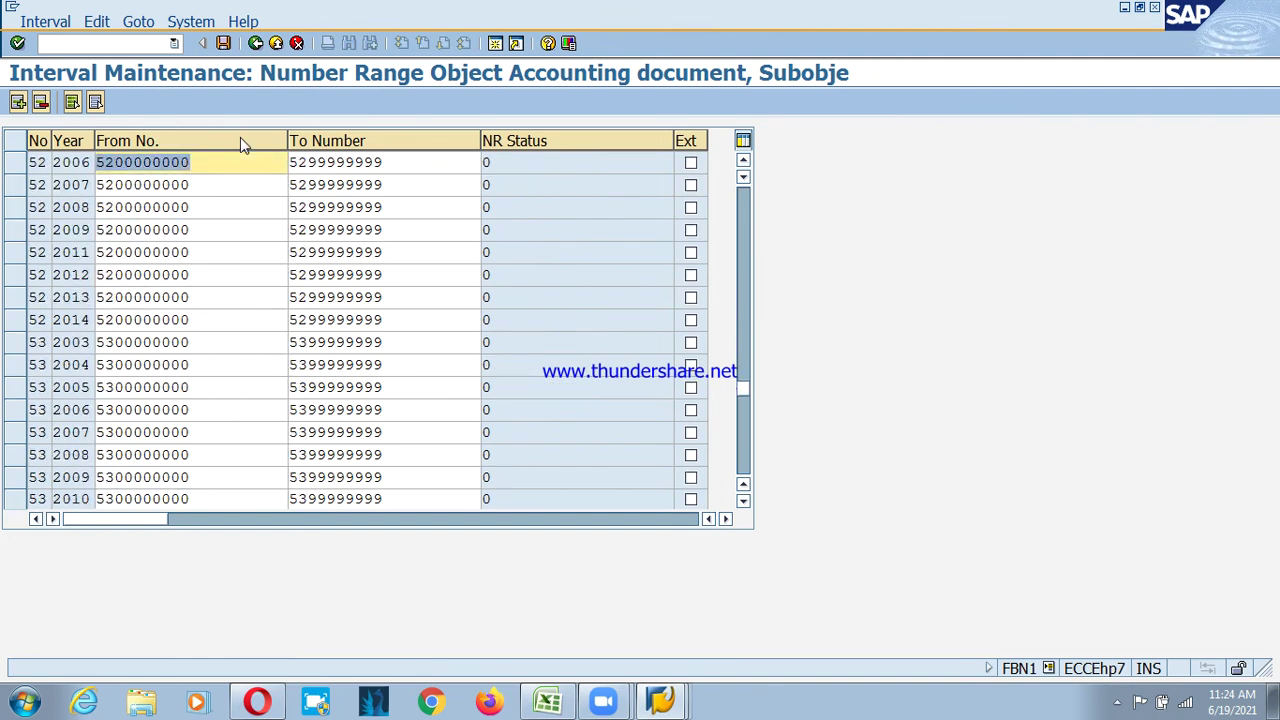
key(Page_Down)
key(Page_Down)
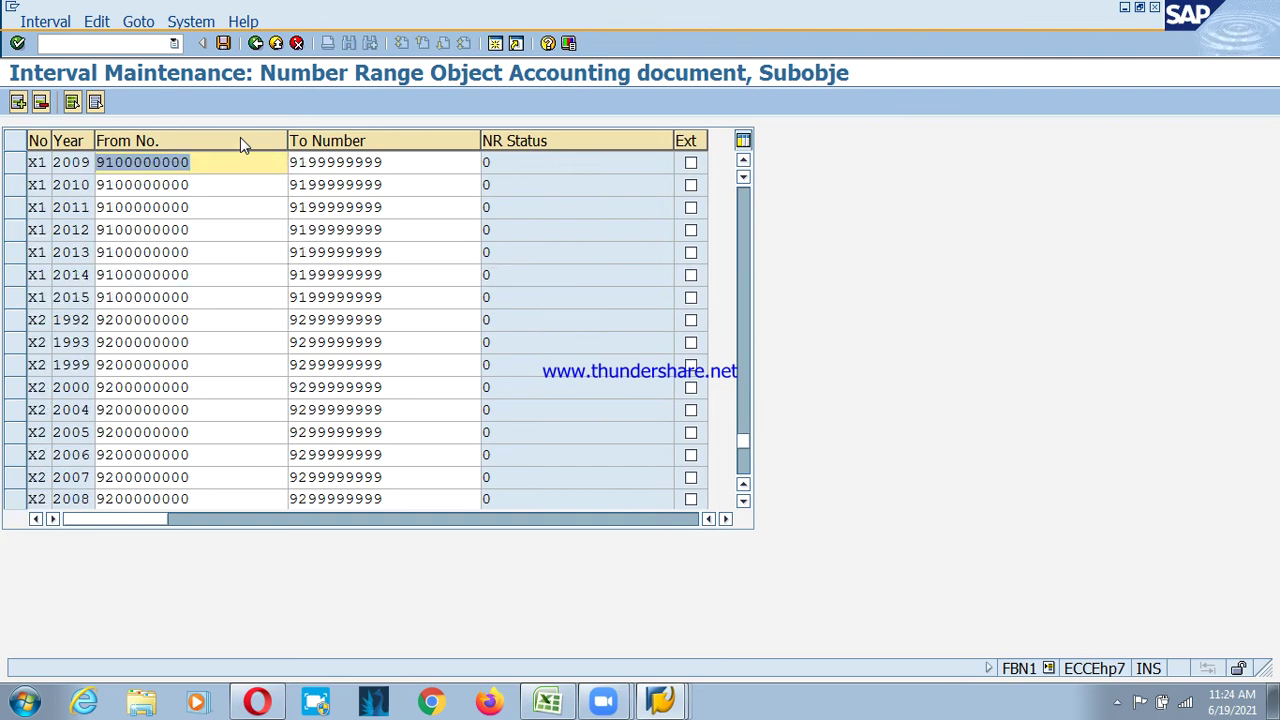
key(Page_Up)
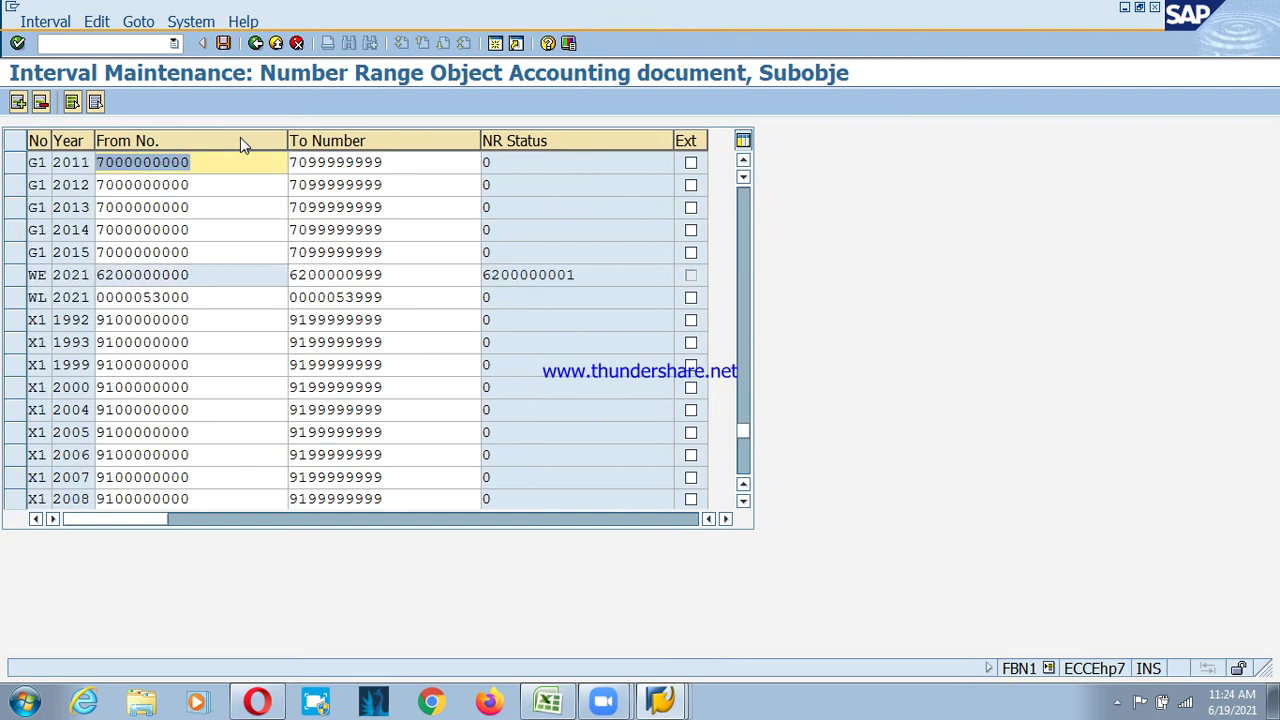
click(150, 297)
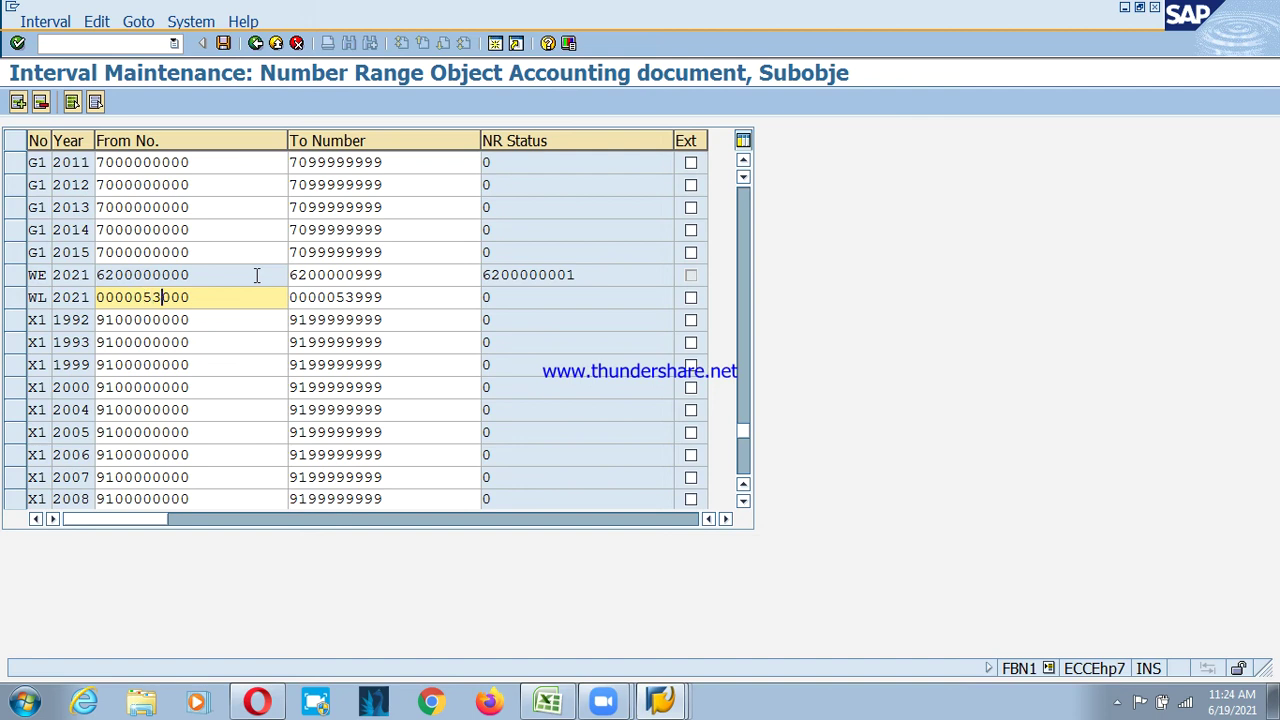
key(shift+Home)
text(5)
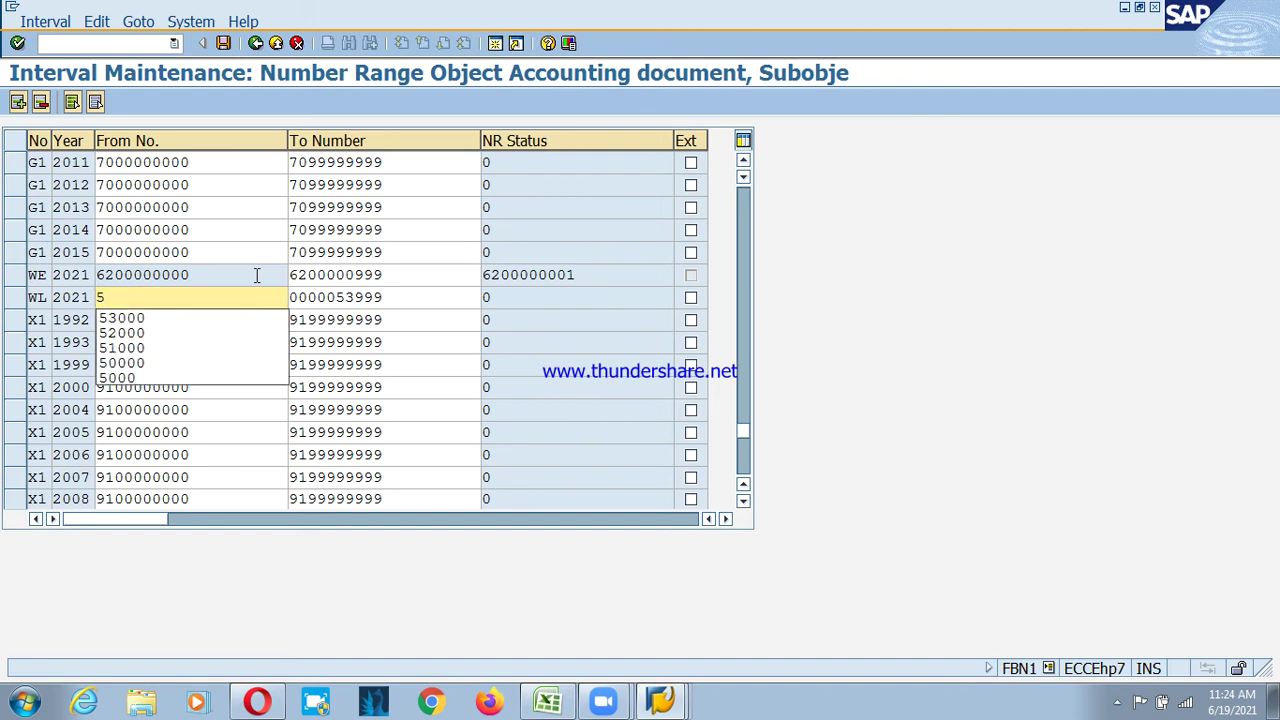
text(1)
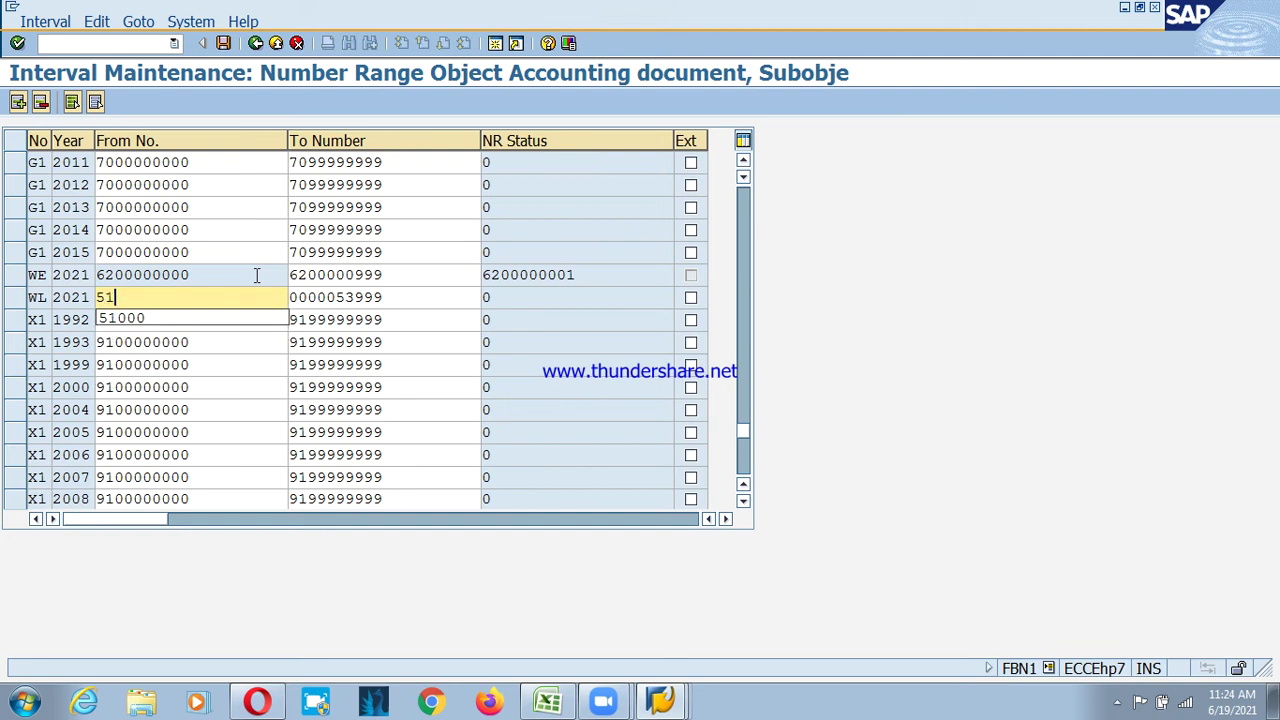
text(00000000)
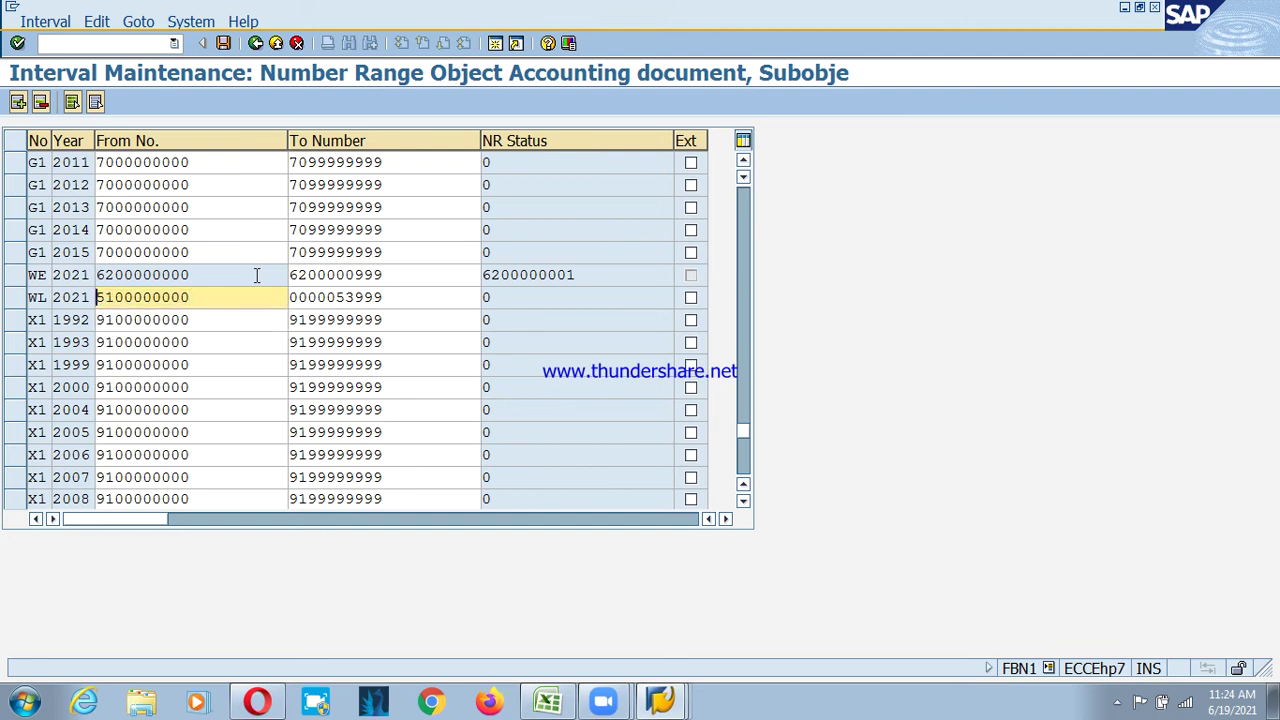
key(Tab)
key(ctrl+v)
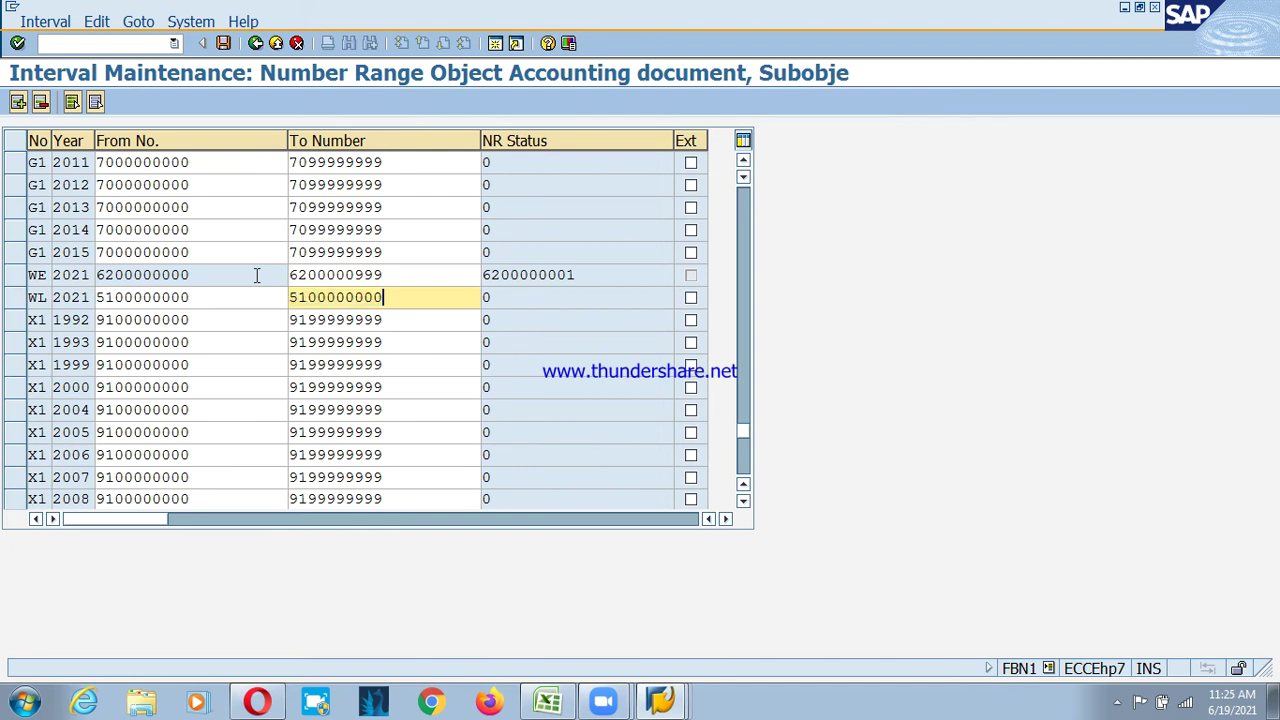
key(BackSpace)
key(BackSpace)
key(Return)
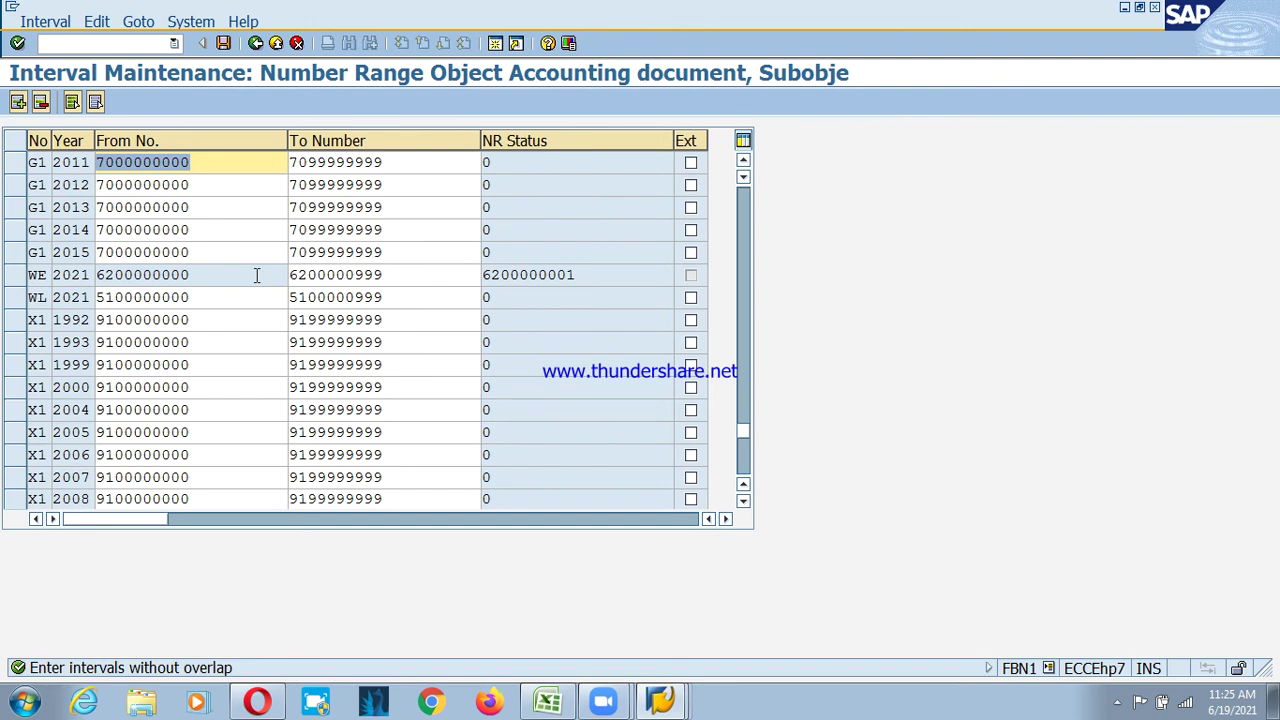
double_click(220, 297)
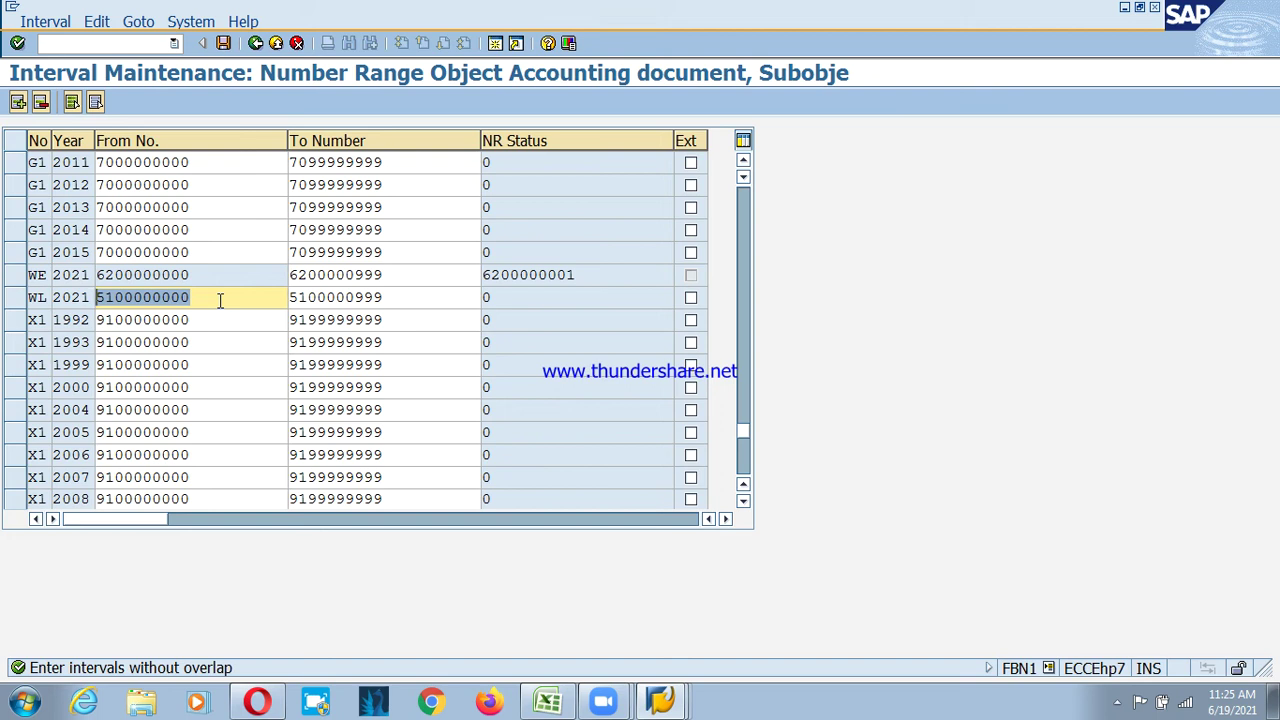
text(620000)
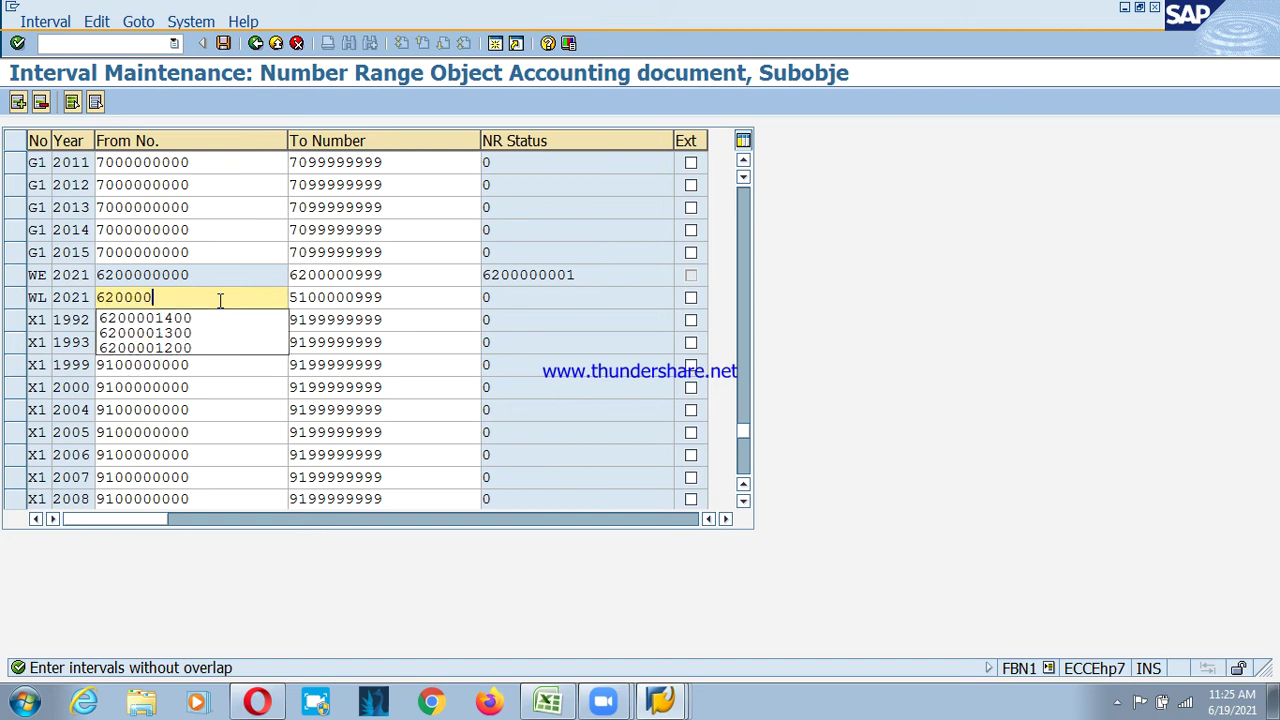
text(1500)
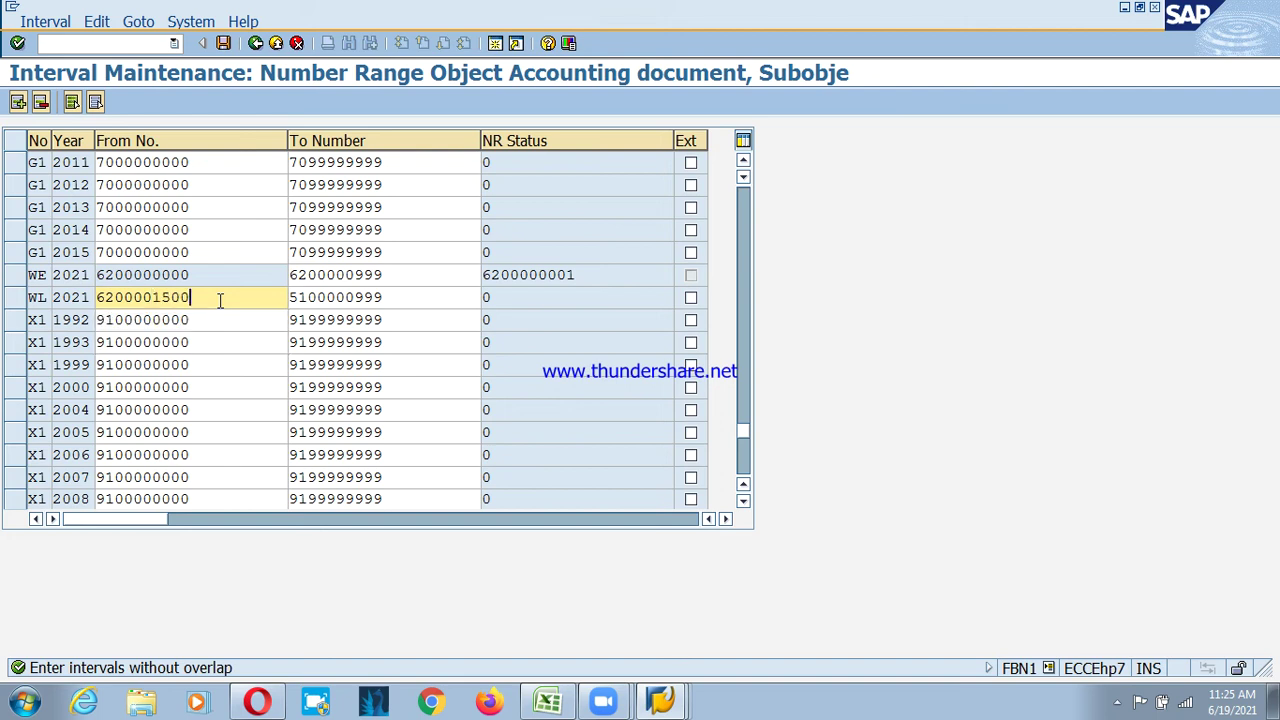
key(Tab)
text(62)
key(Down)
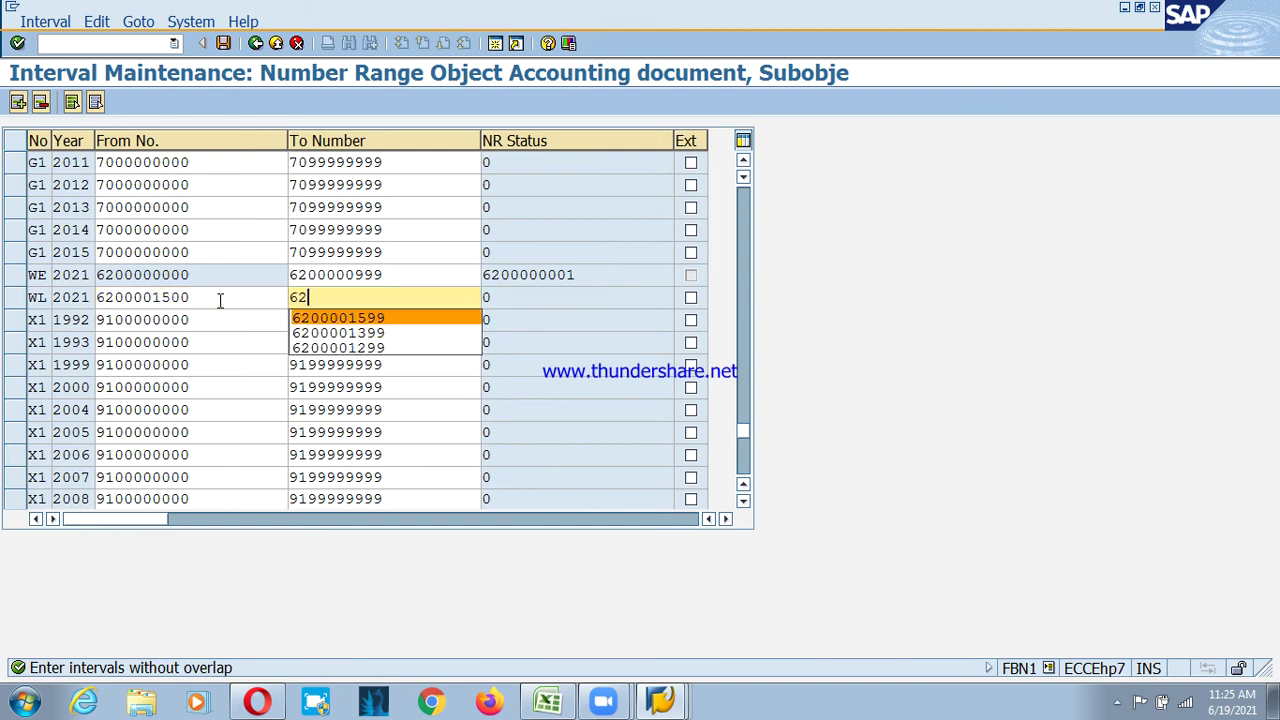
key(Return)
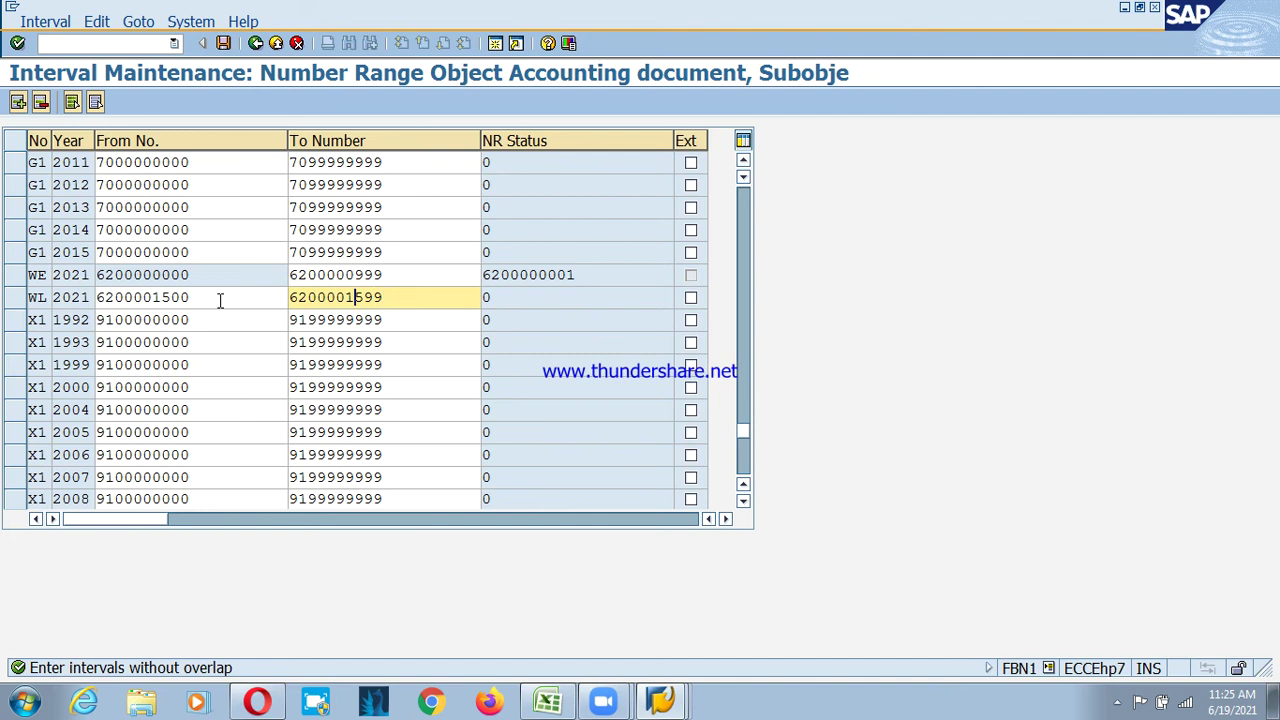
key(BackSpace)
text(7)
key(shift+Tab)
key(Left)
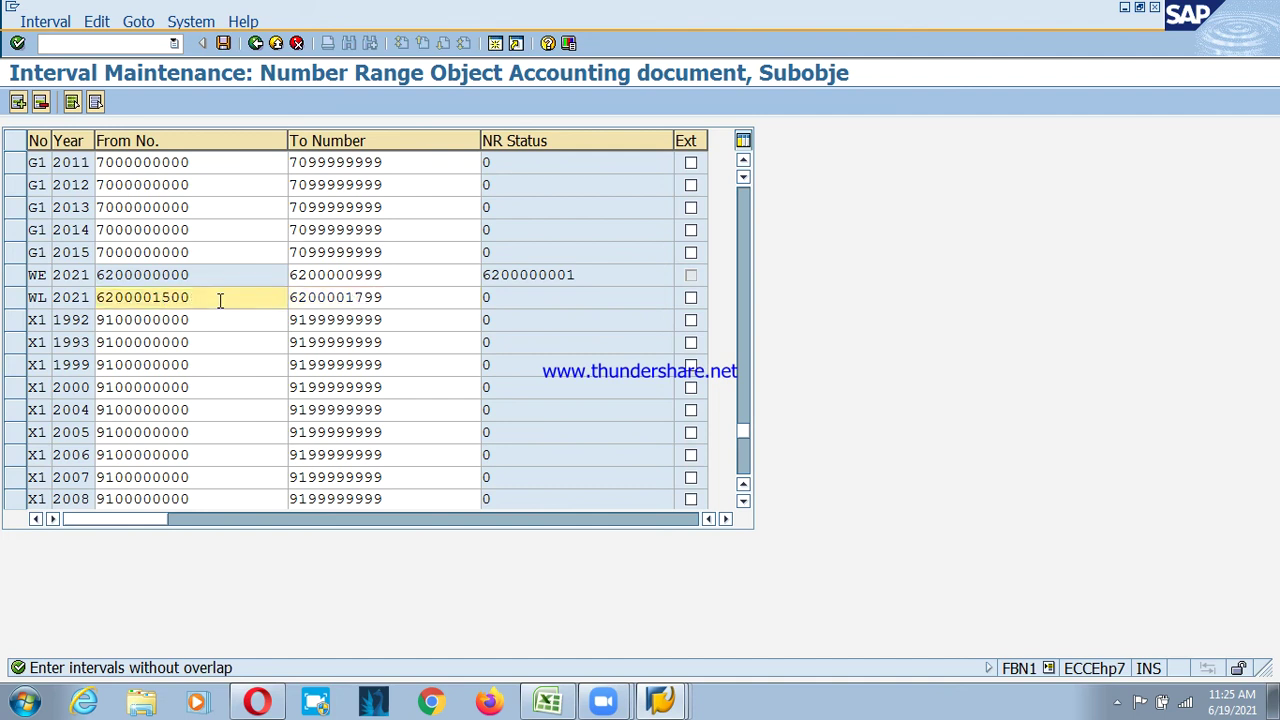
text(7)
key(Right)
text(0)
key(Tab)
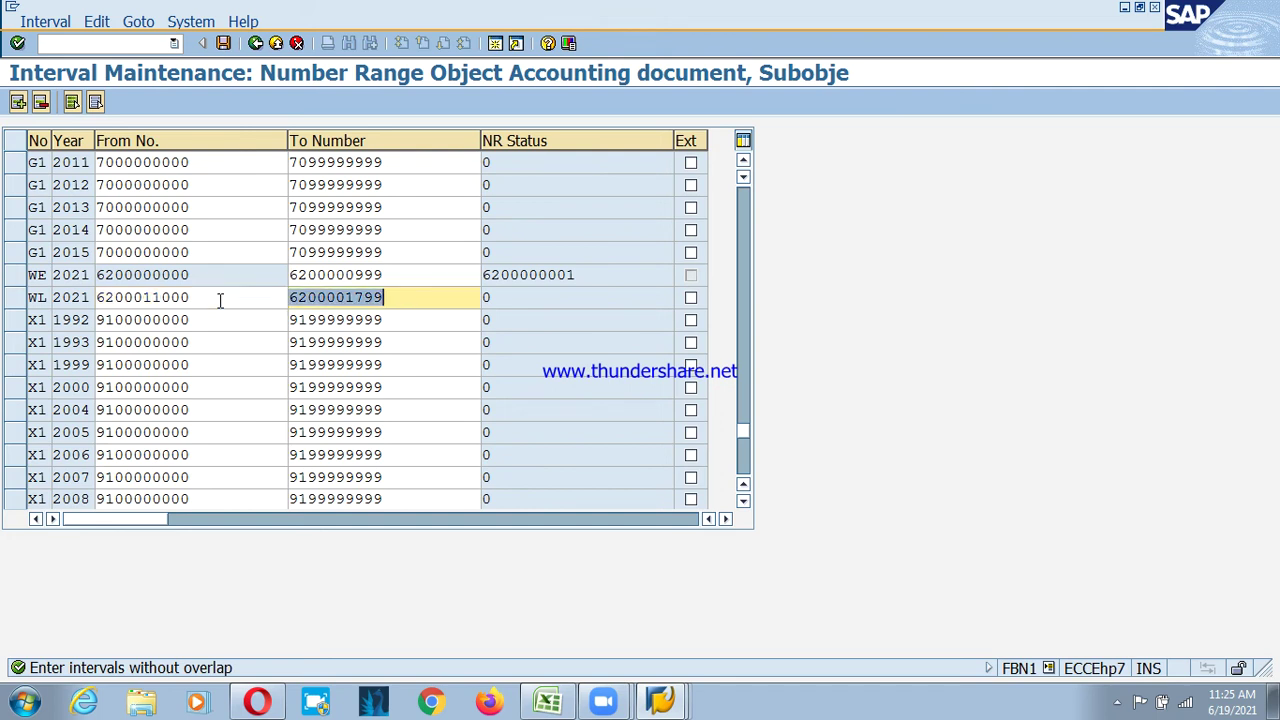
key(End)
key(Left)
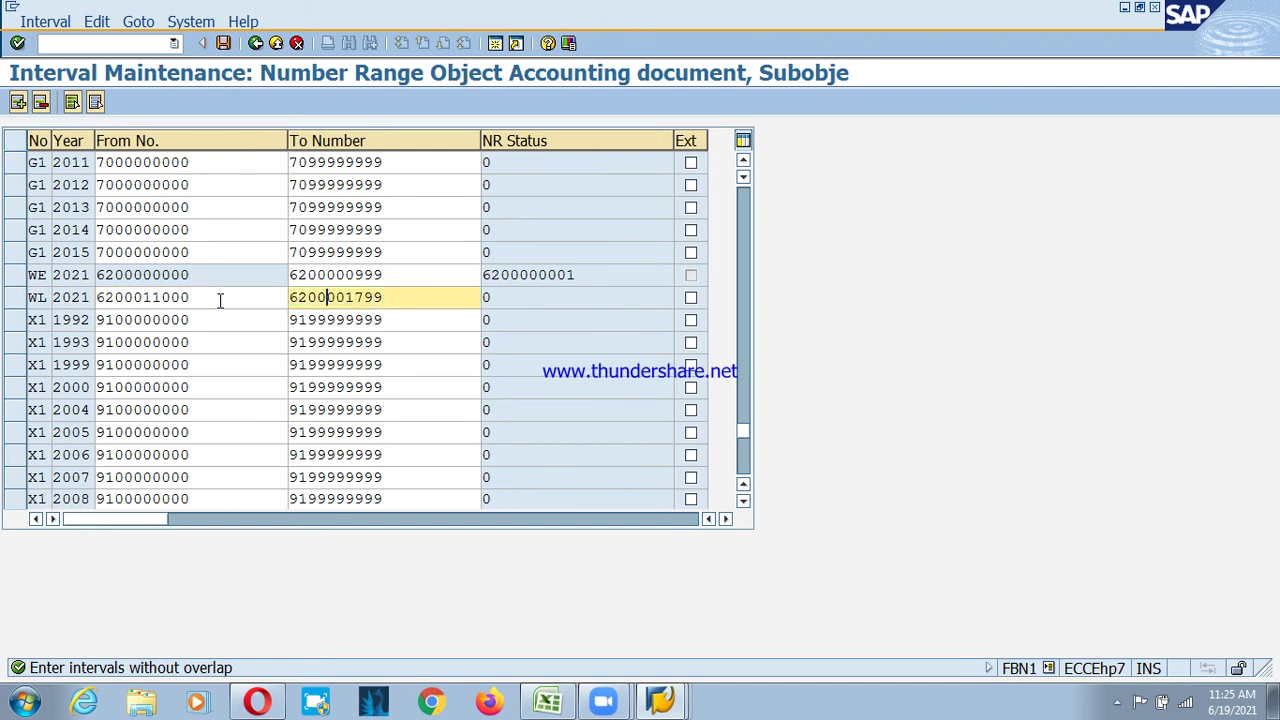
key(Delete)
key(Delete)
text(99)
key(Return)
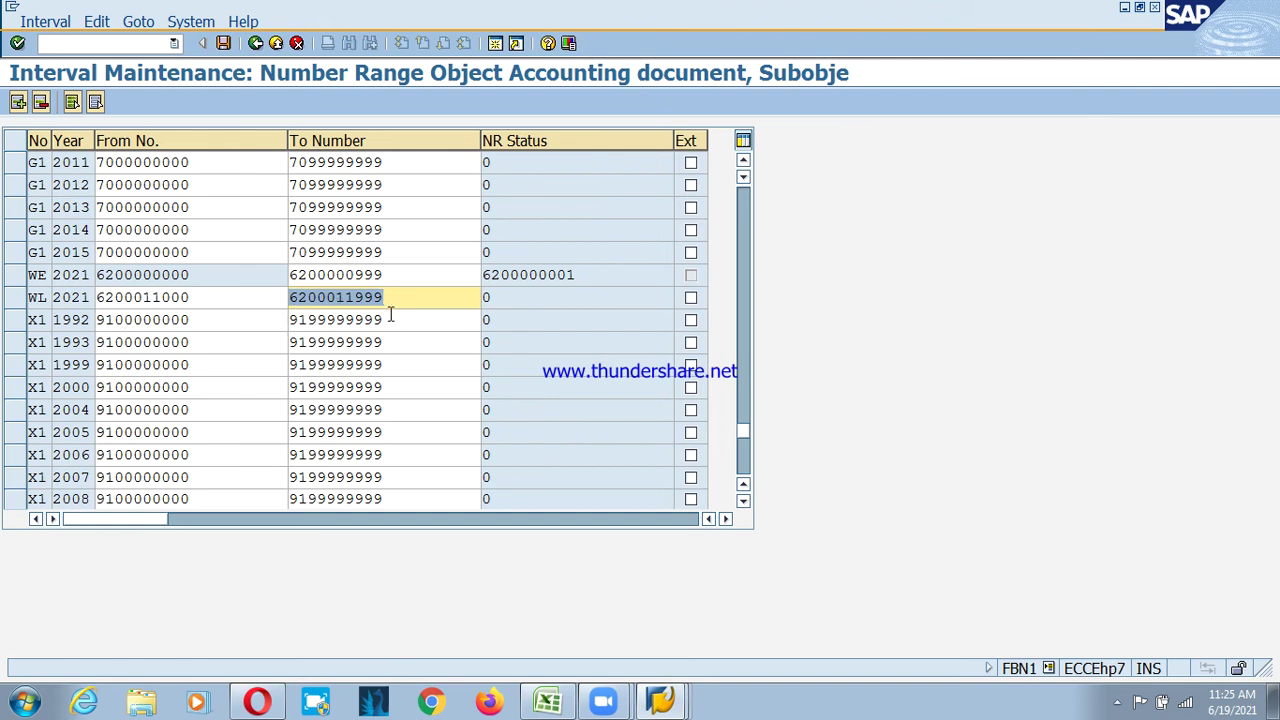
click(223, 43)
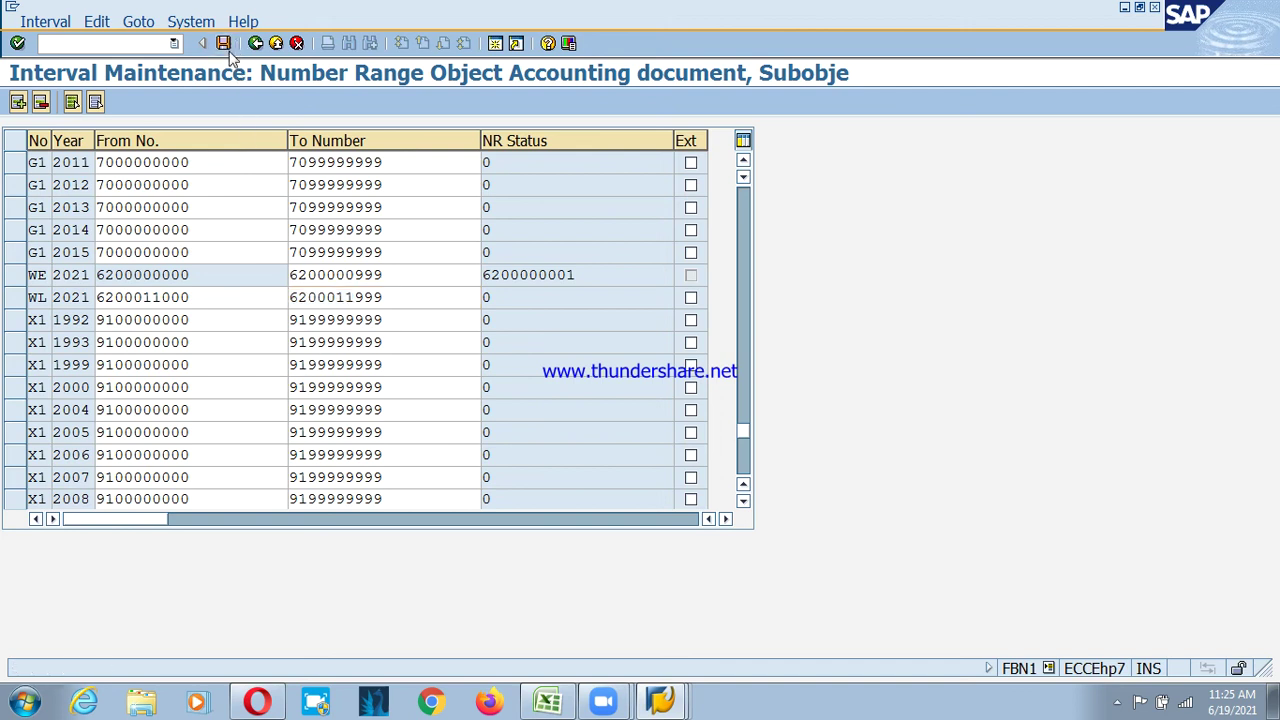
click(108, 599)
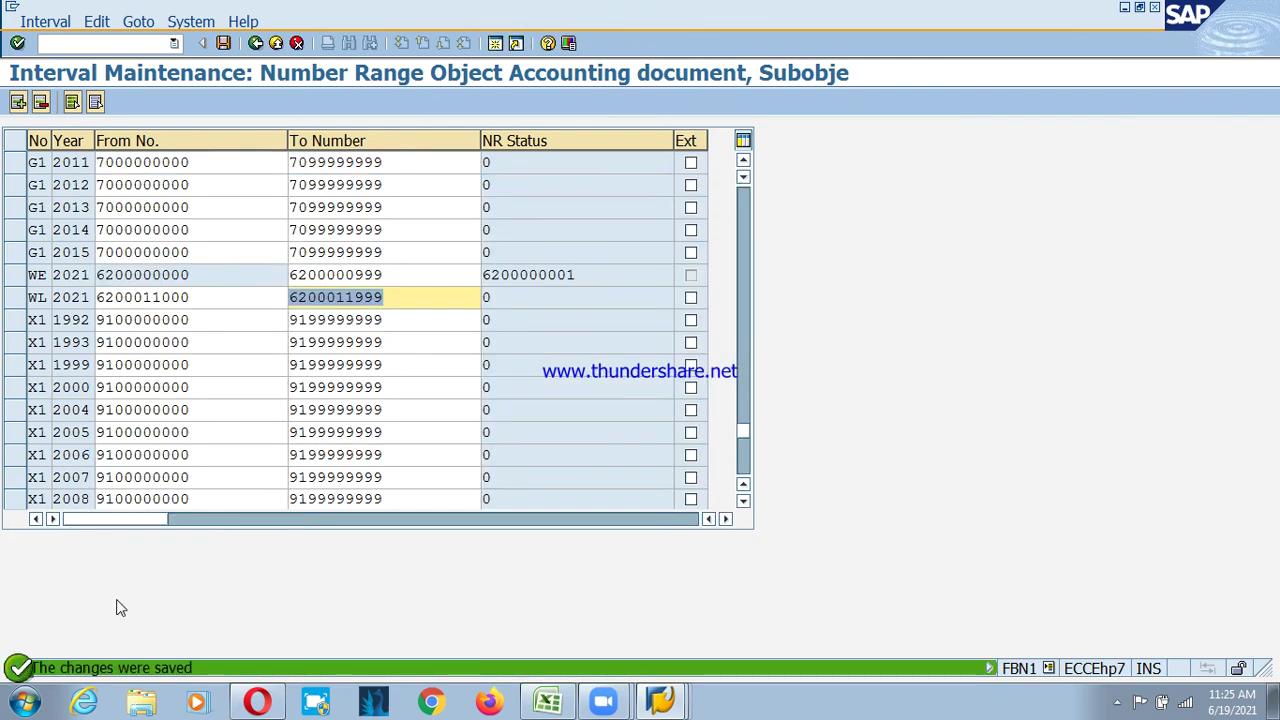
- Leave interval maintenance, return to the SAP session with the outbound delivery for PSD:STEELRODS, and post its goods issue
click(272, 44)
click(272, 44)
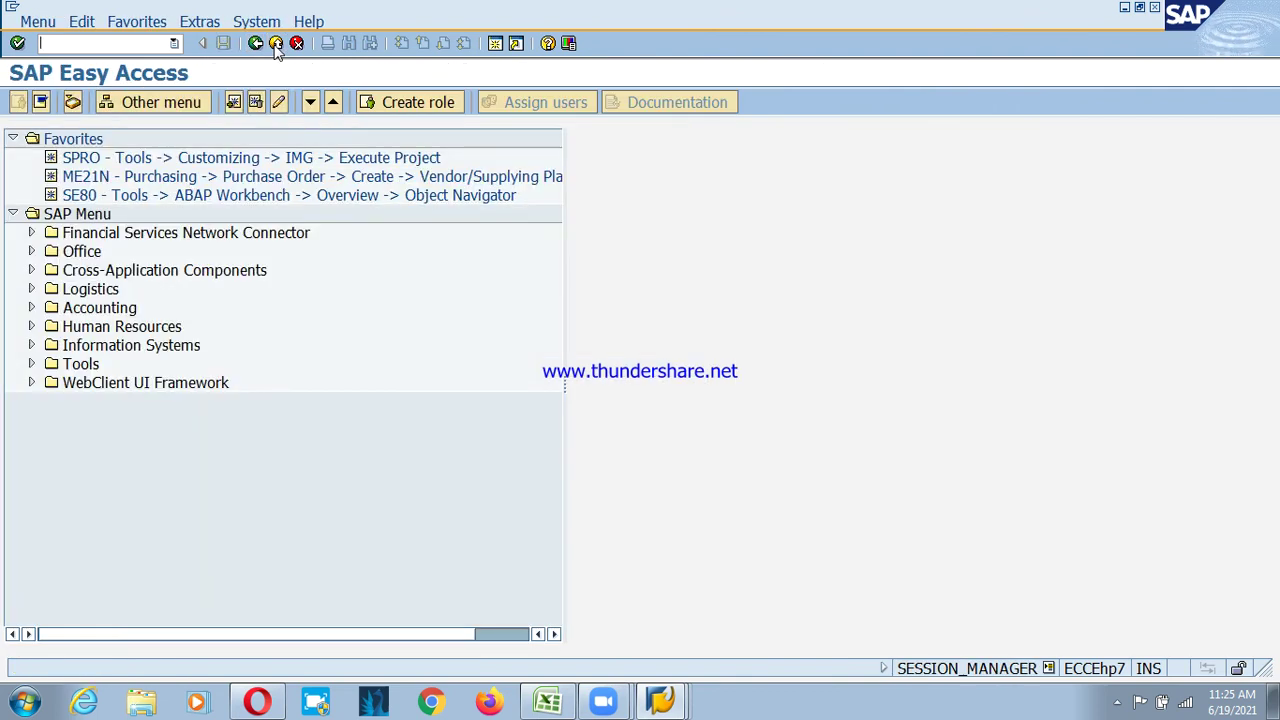
click(660, 702)
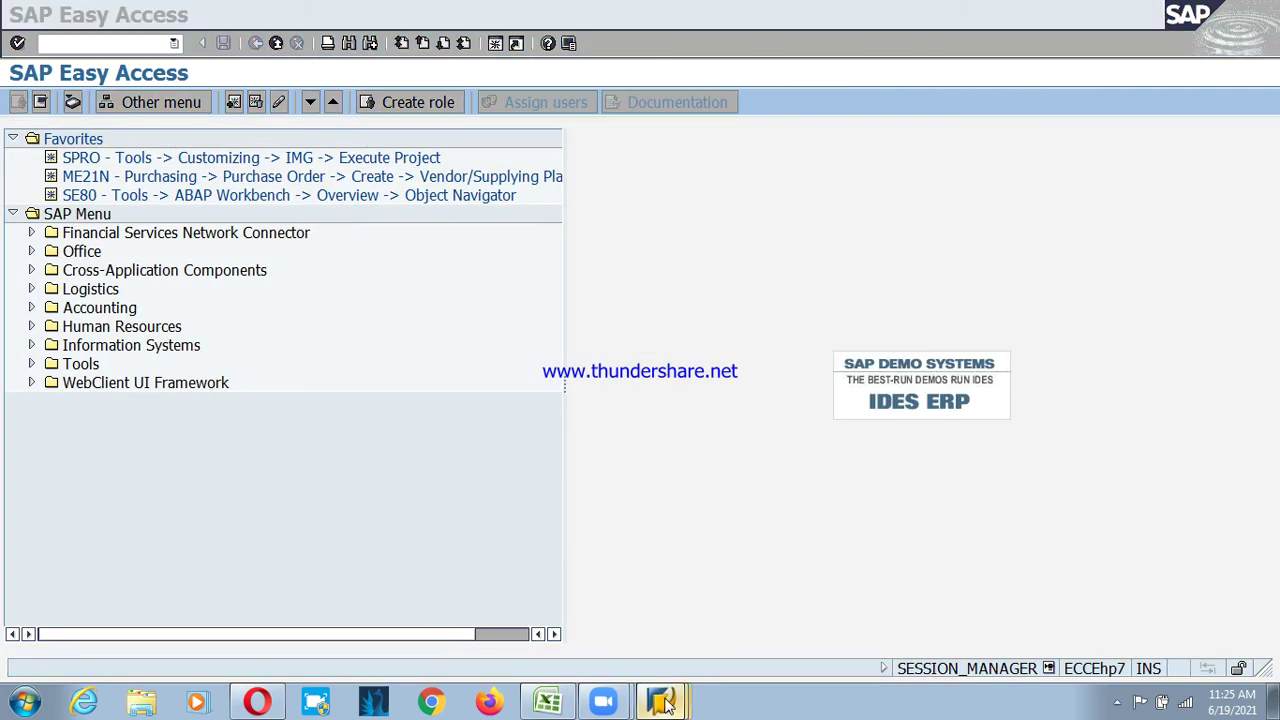
click(629, 507)
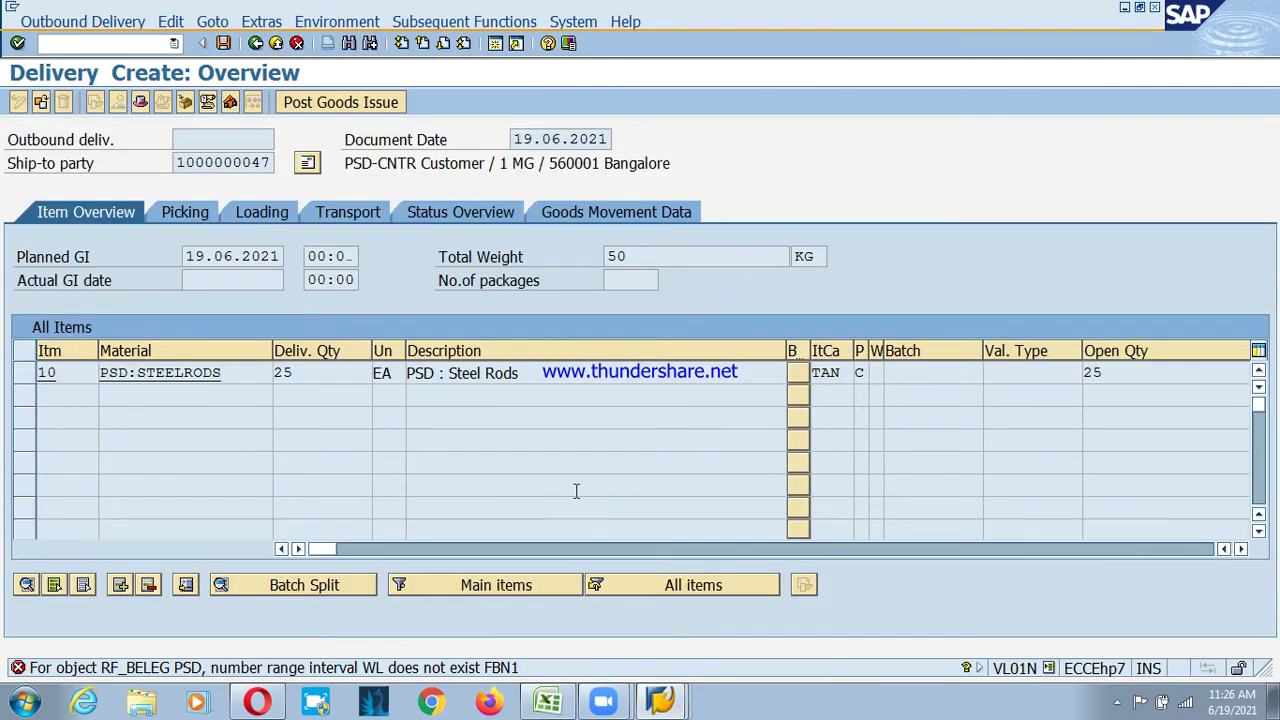
key(Return)
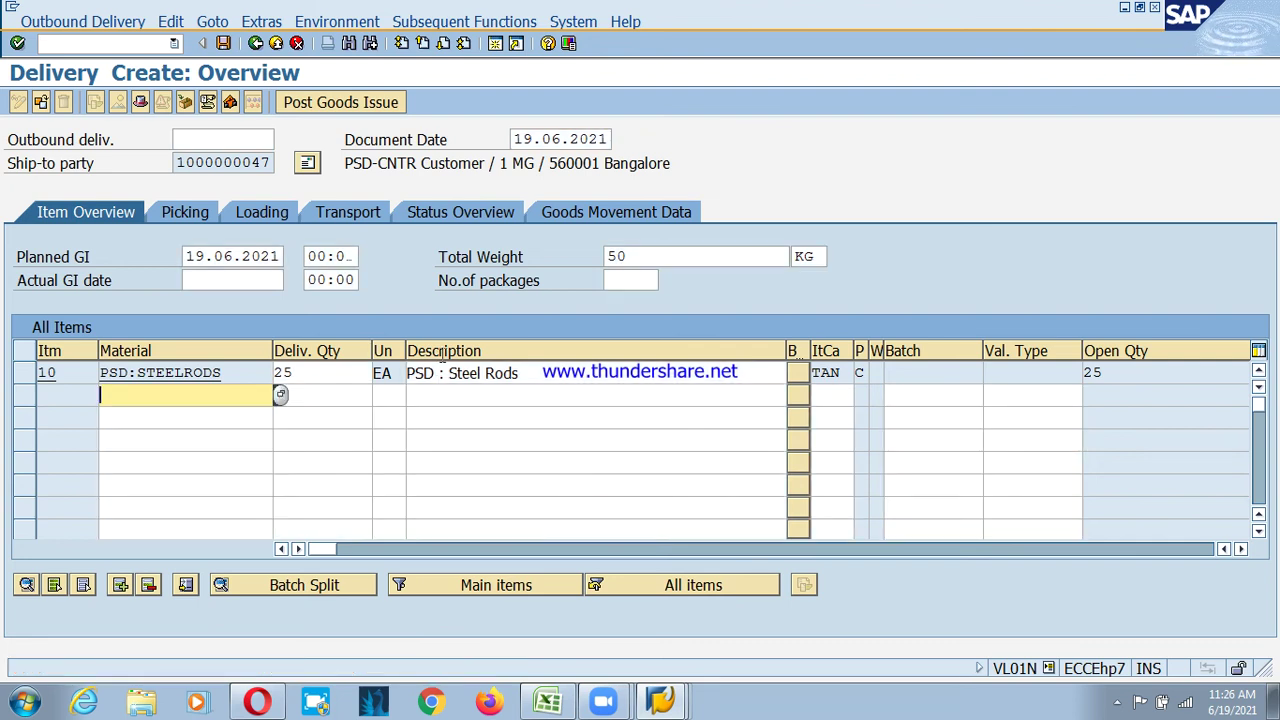
click(336, 105)
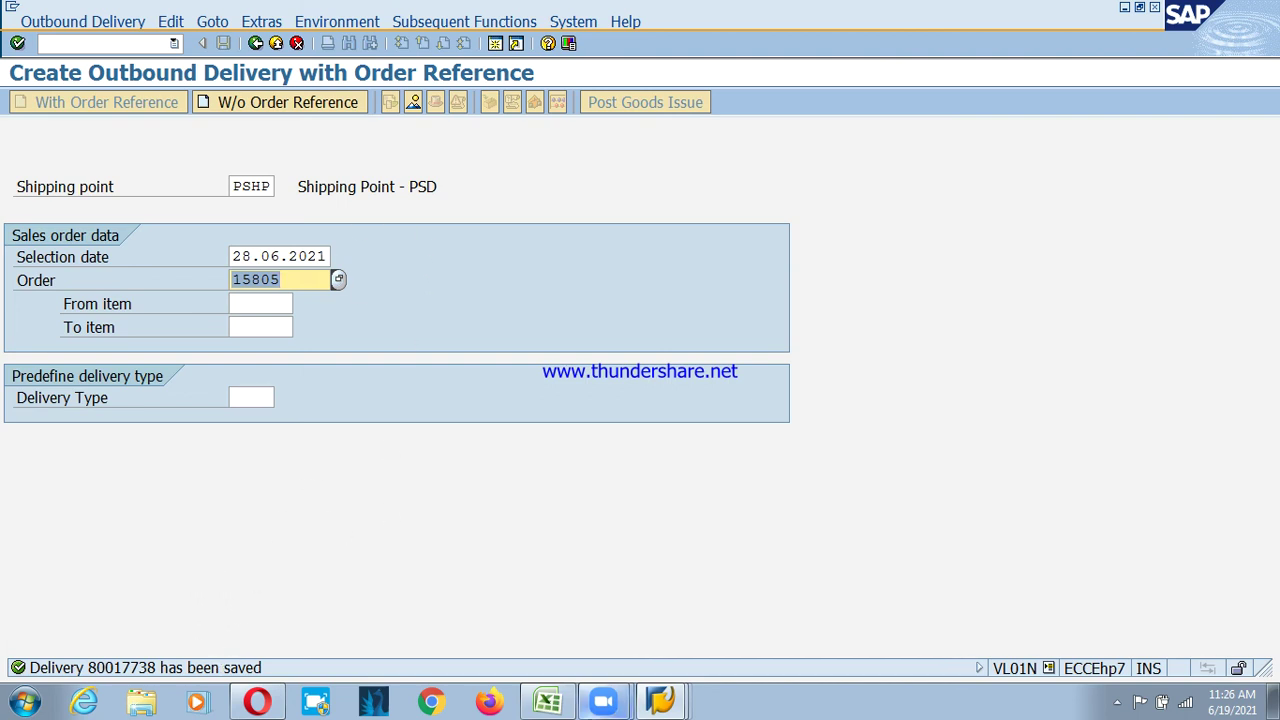
- Switch to the PSD workbook in Excel, check the billing entry of the sales process, and return to SAP
click(547, 702)
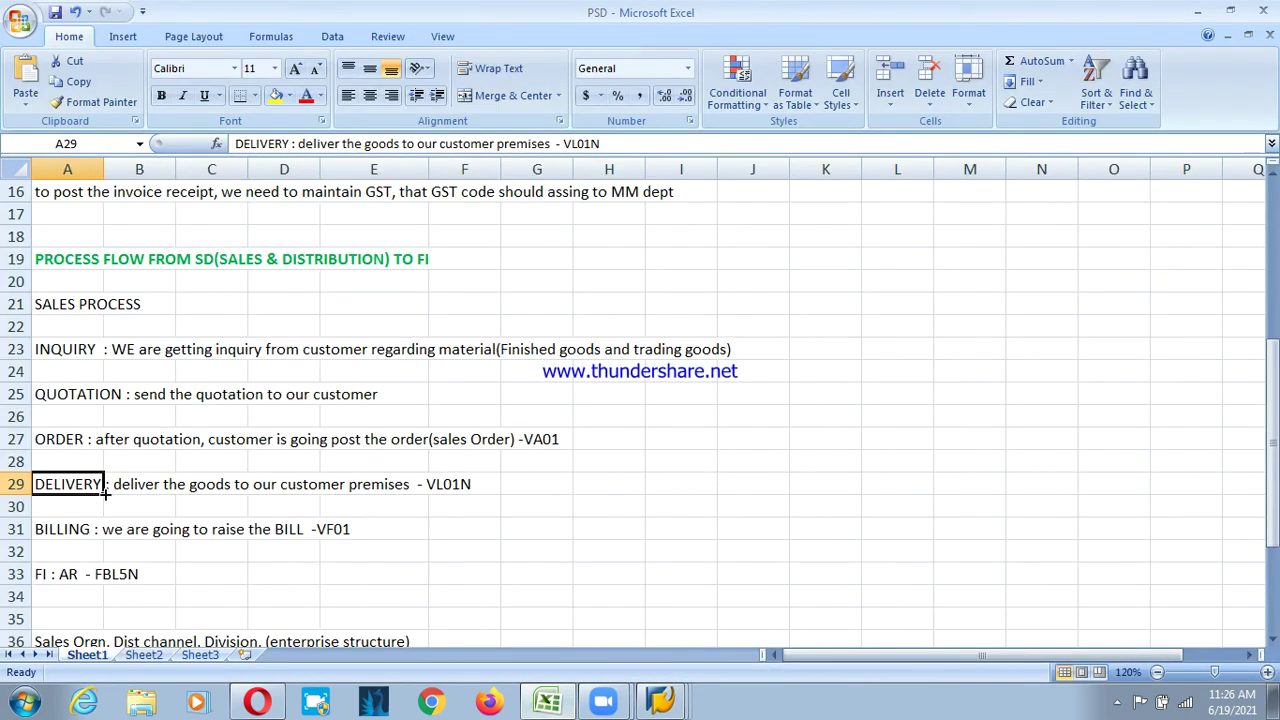
click(93, 527)
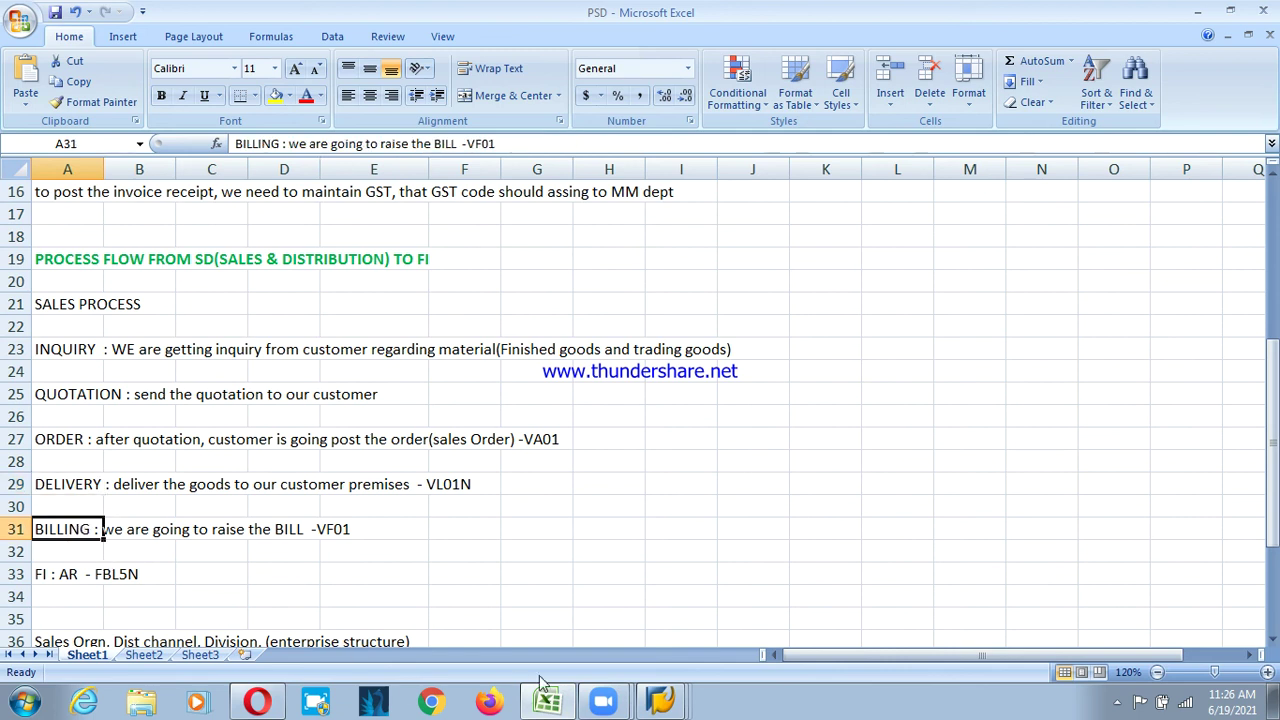
click(660, 700)
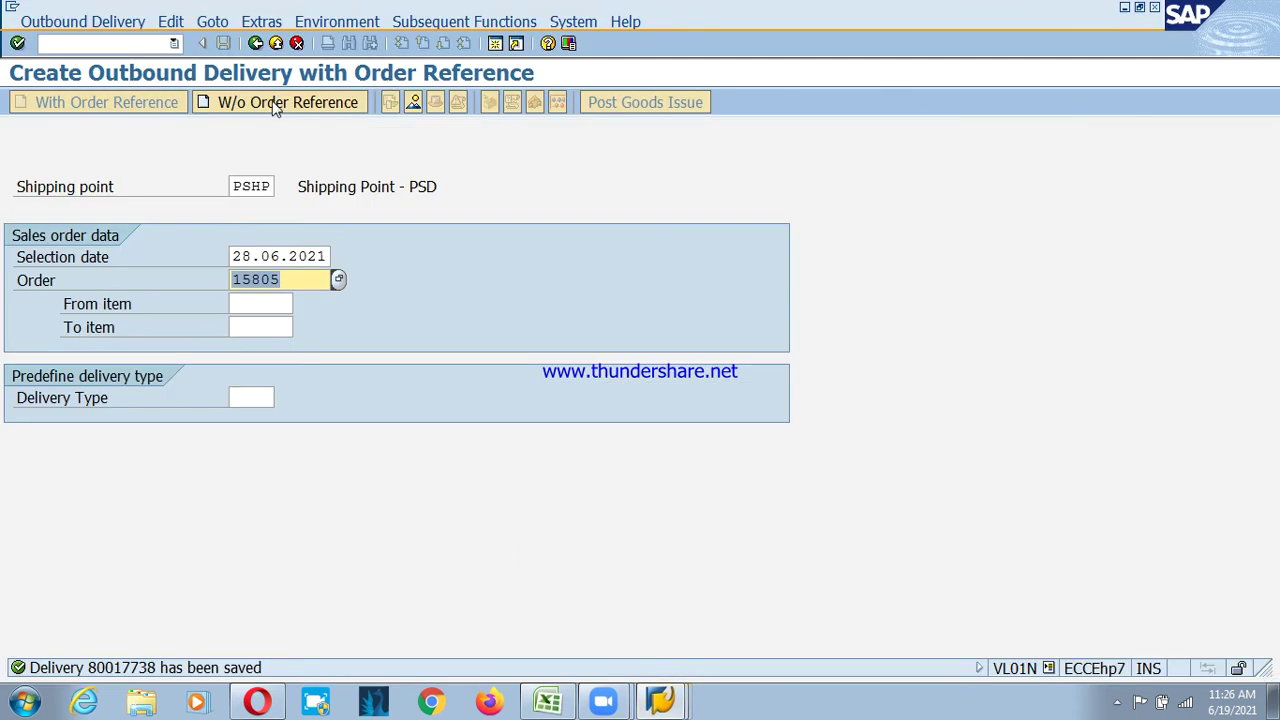
- Leave outbound delivery creation, collapse the sales and shipping folders, and expand Billing down to the Billing Document transactions
click(256, 43)
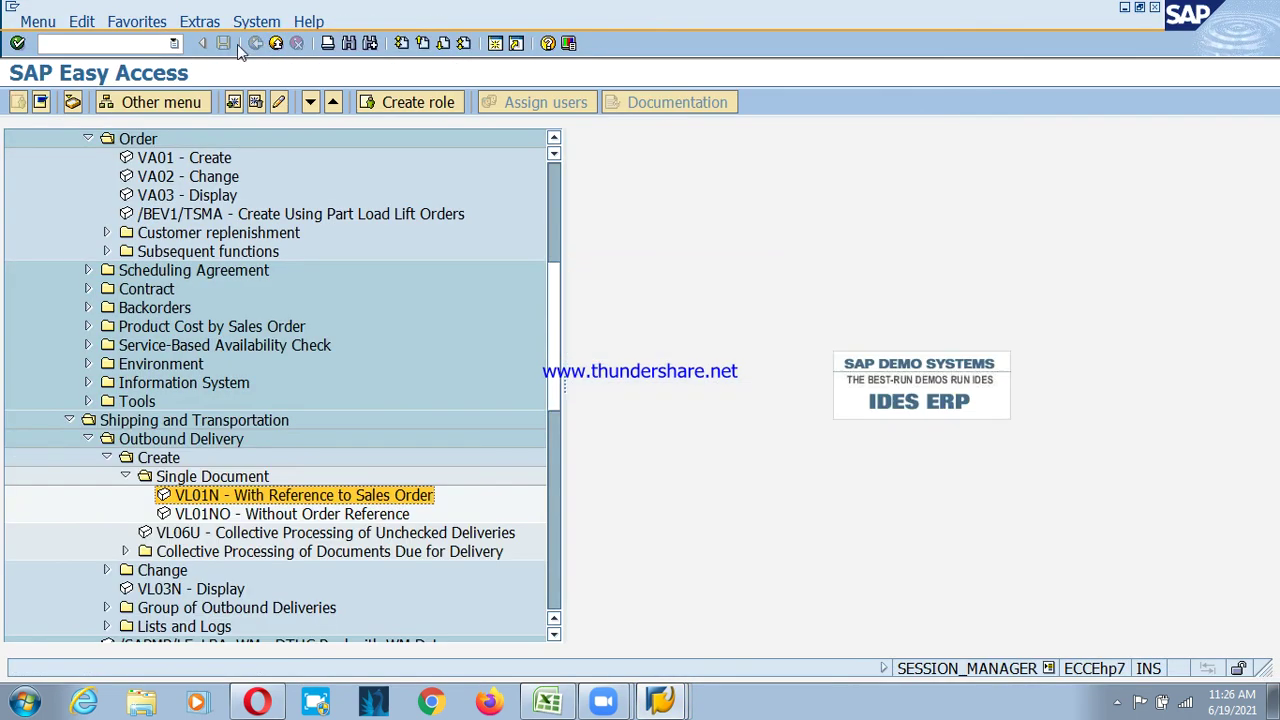
click(70, 421)
scroll(62, 300, up, 3)
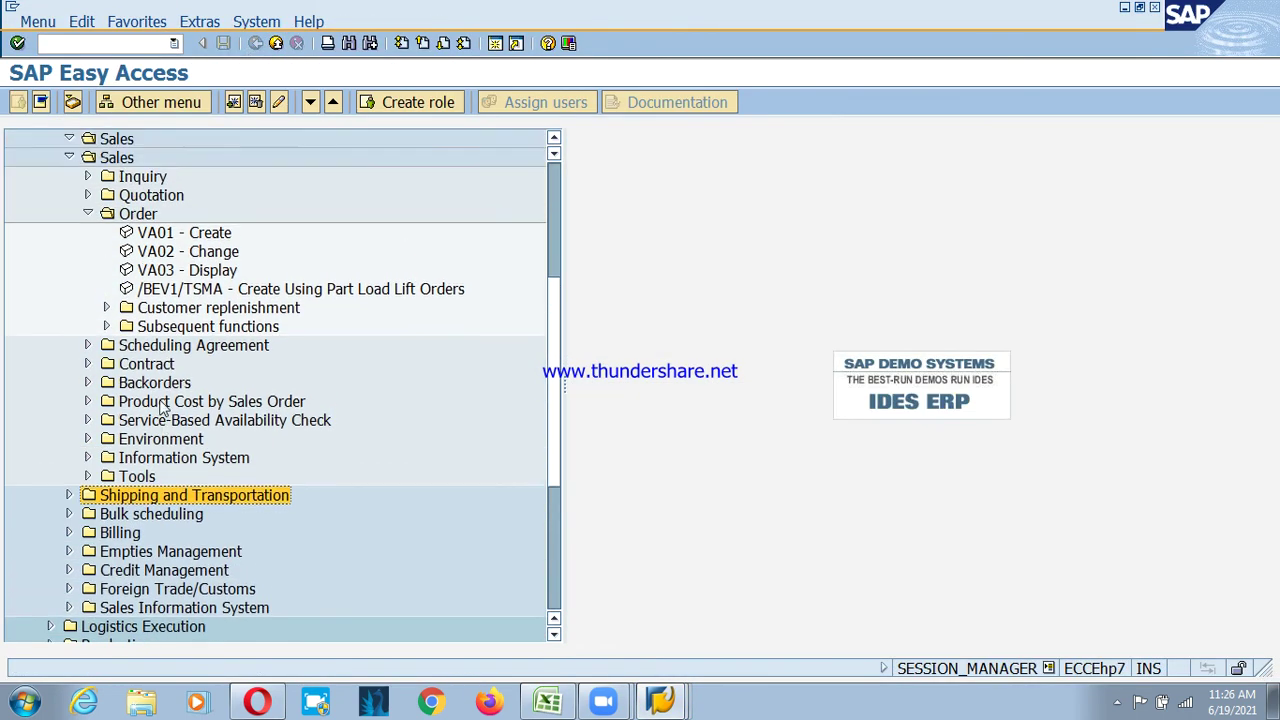
click(68, 196)
click(128, 254)
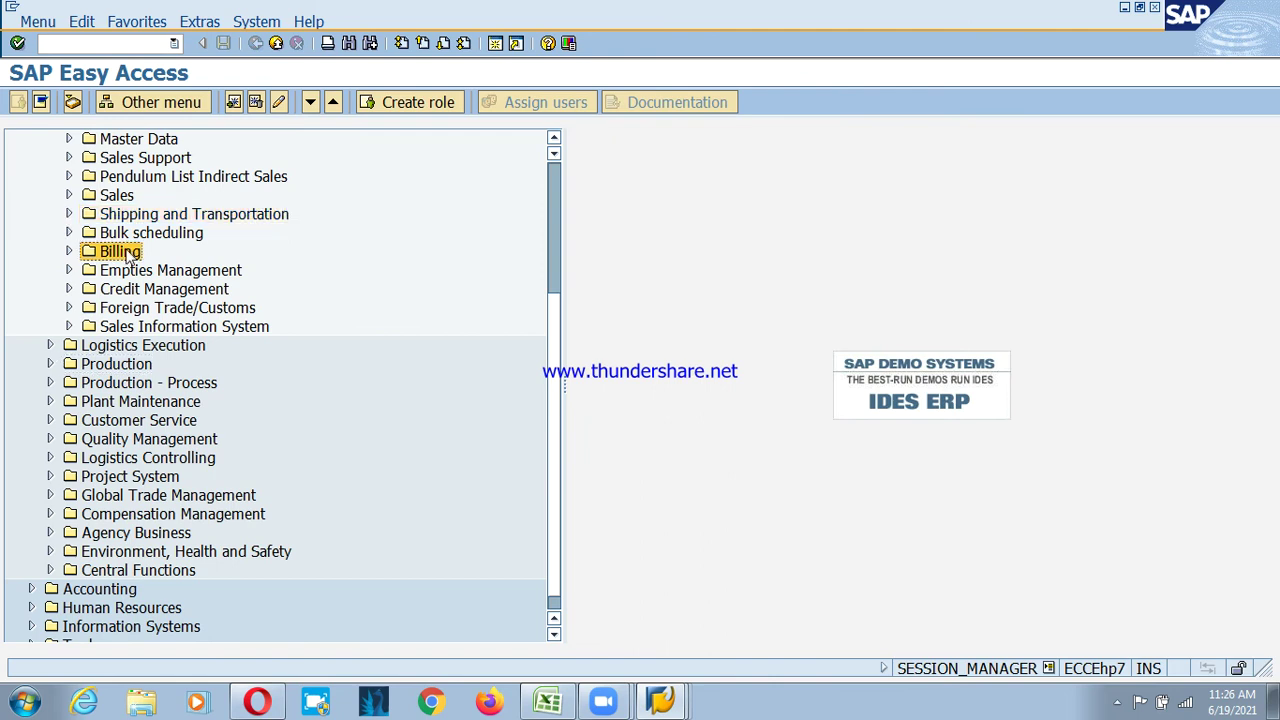
click(68, 251)
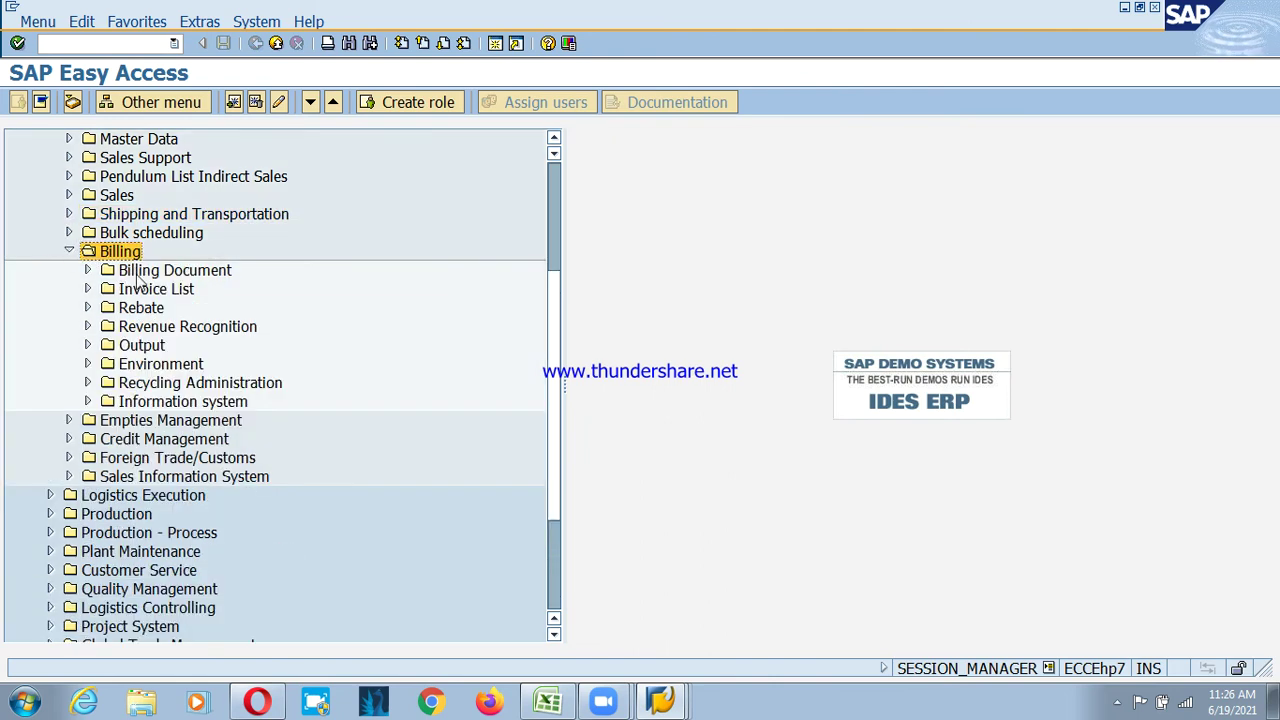
click(130, 274)
click(87, 270)
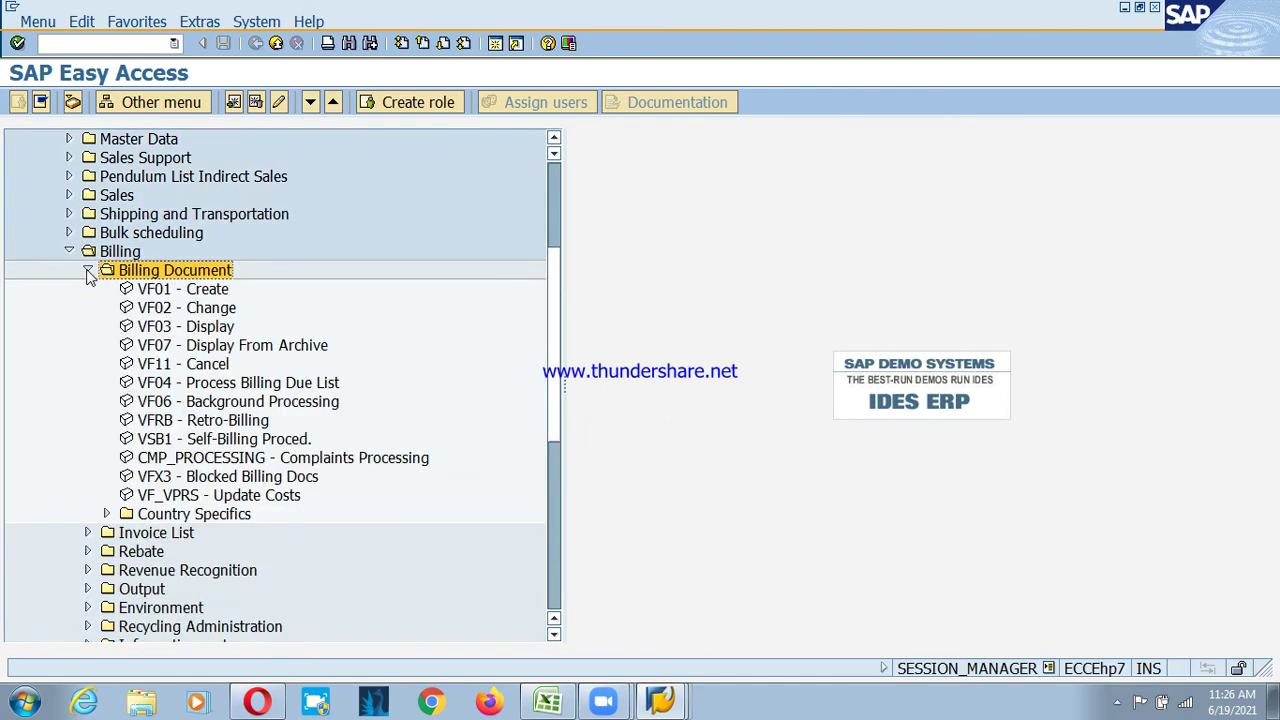
- Review the path from Logistics to Billing Document, start VF01 billing document creation, and process the delivery just saved
click(150, 289)
scroll(150, 285, up, 3)
click(88, 216)
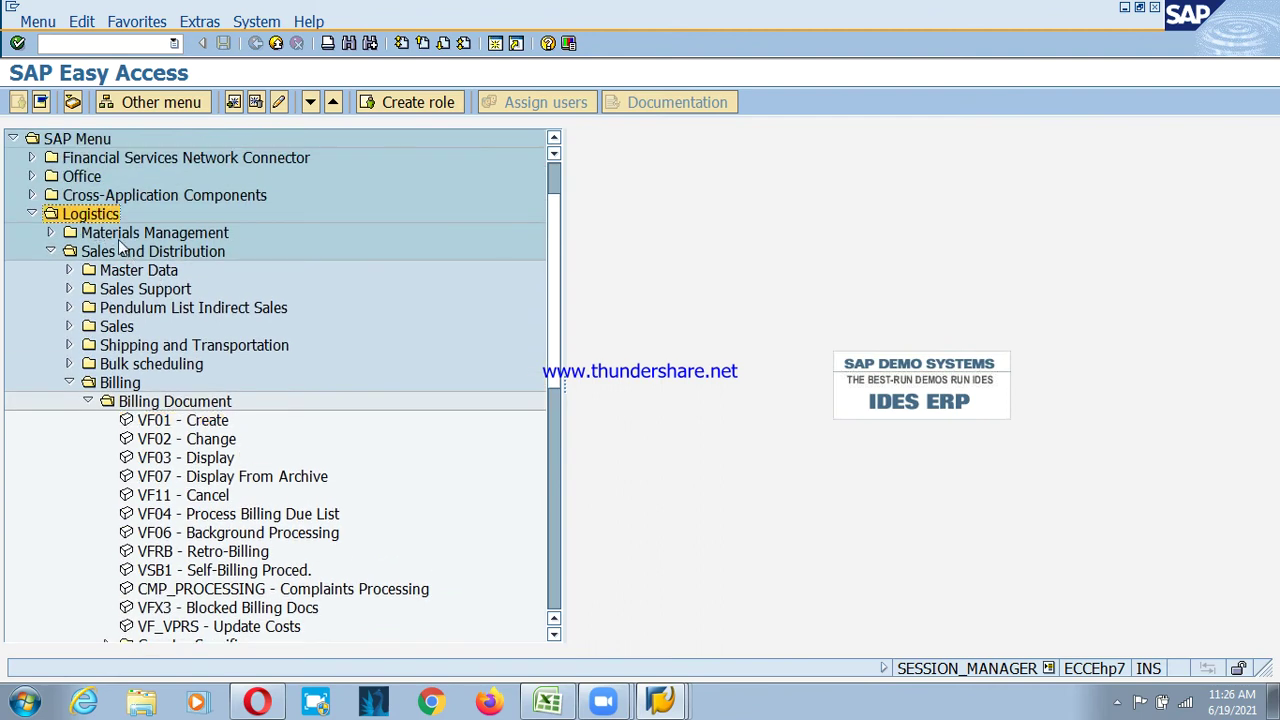
click(121, 252)
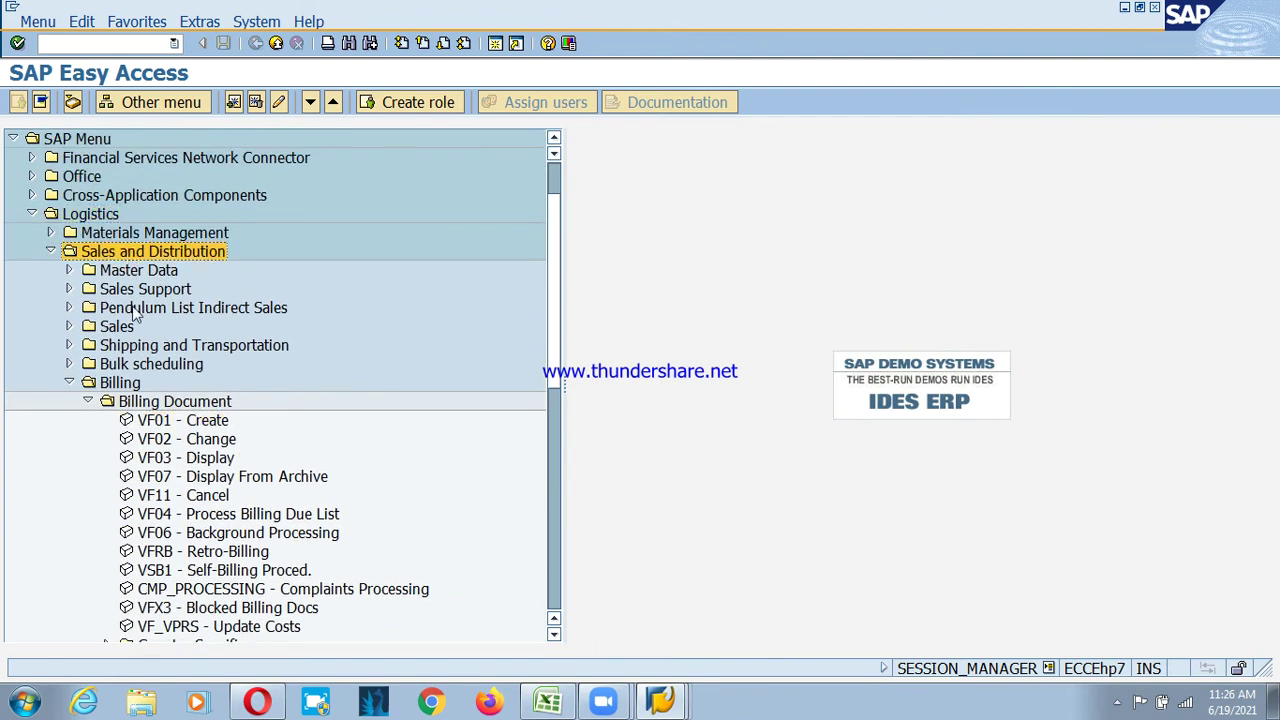
click(114, 384)
click(153, 404)
click(184, 425)
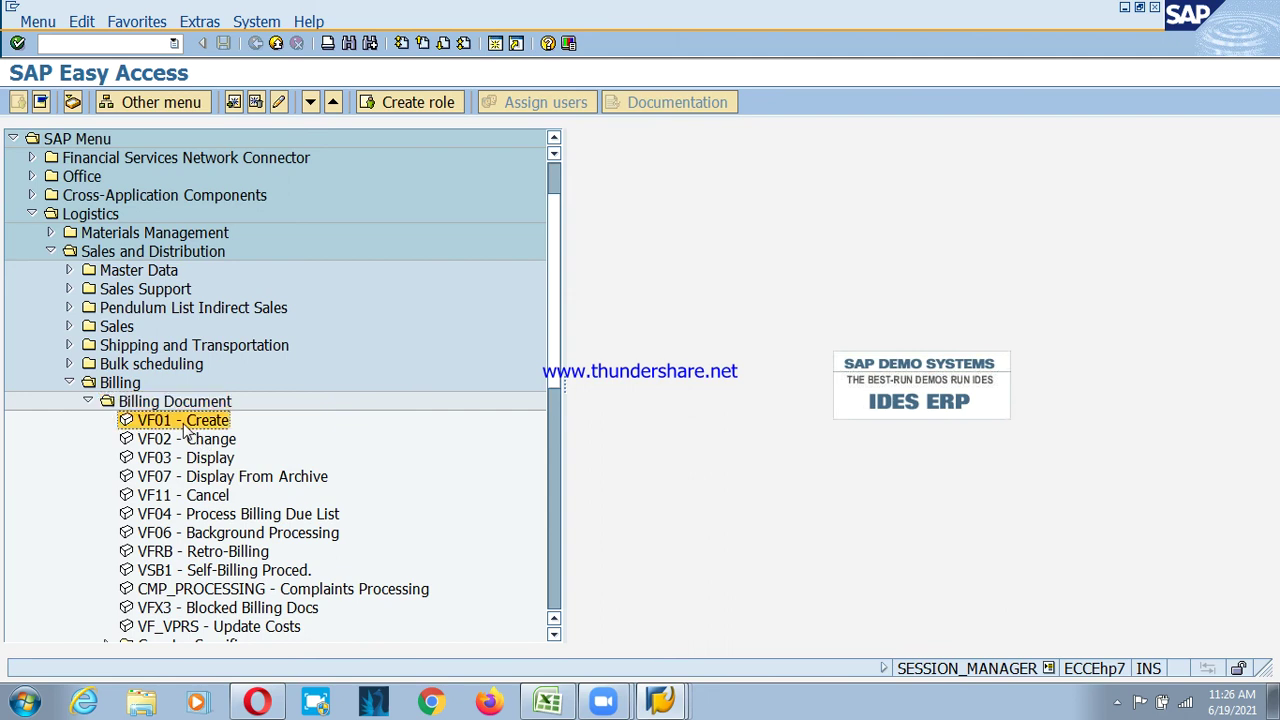
double_click(186, 425)
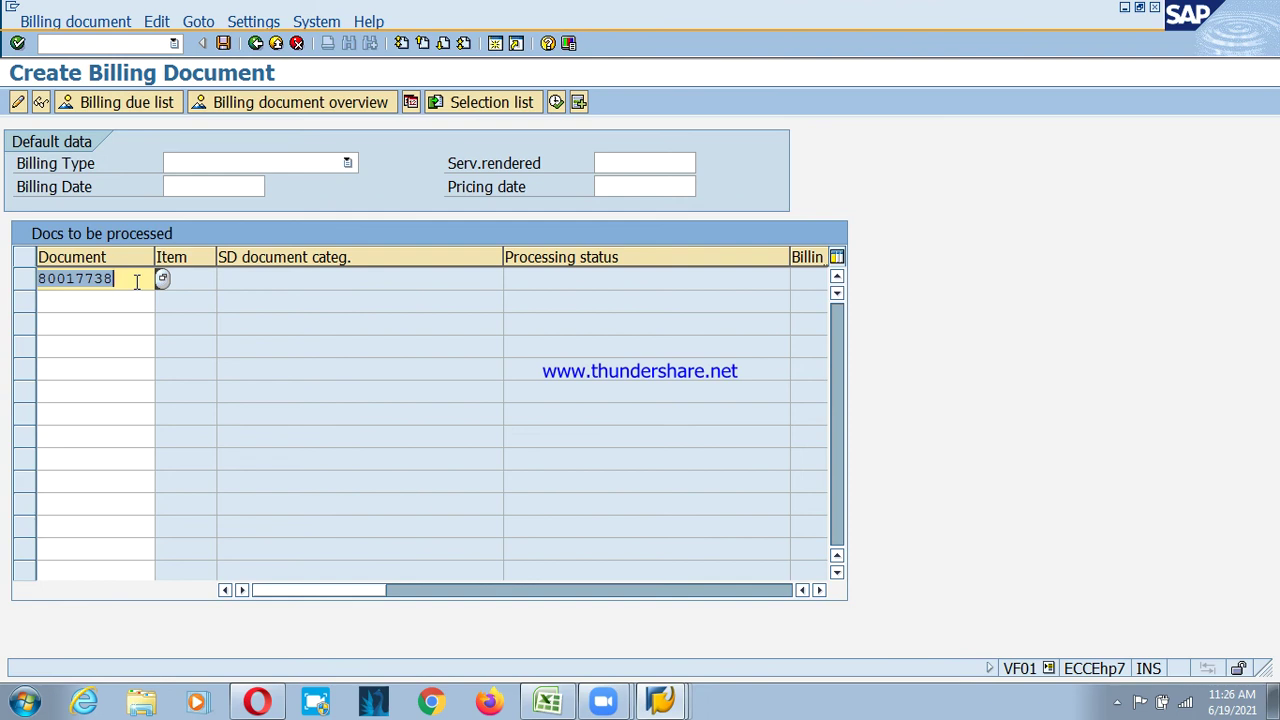
key(Return)
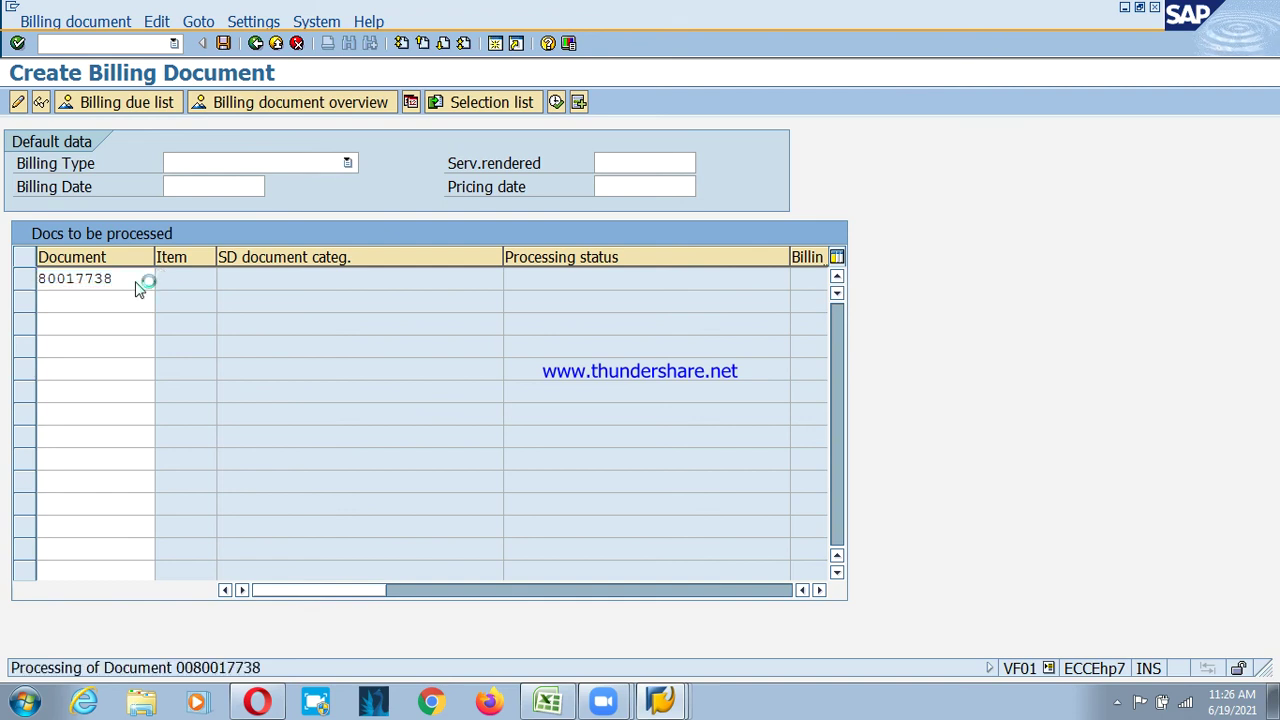
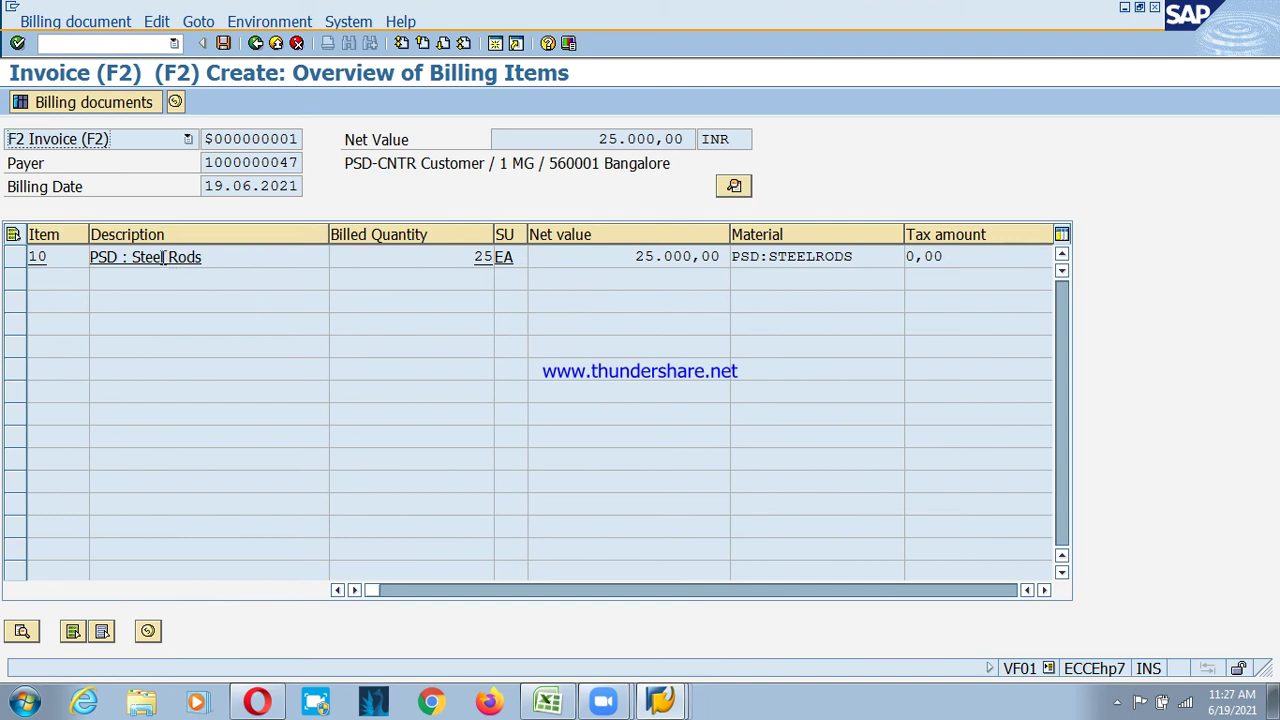
- Set the account assignment group of the invoice's PSD : Steel Rods item to 01 Trading goods
double_click(163, 257)
scroll(410, 340, down, 5)
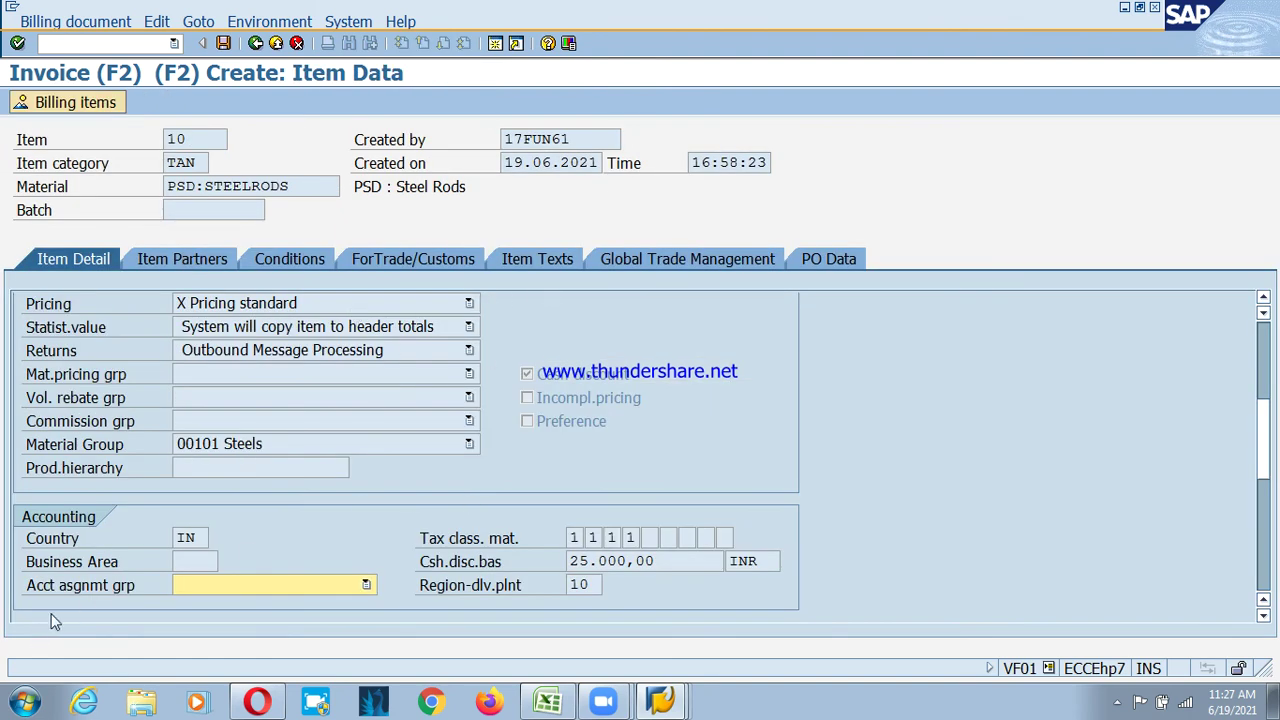
click(366, 585)
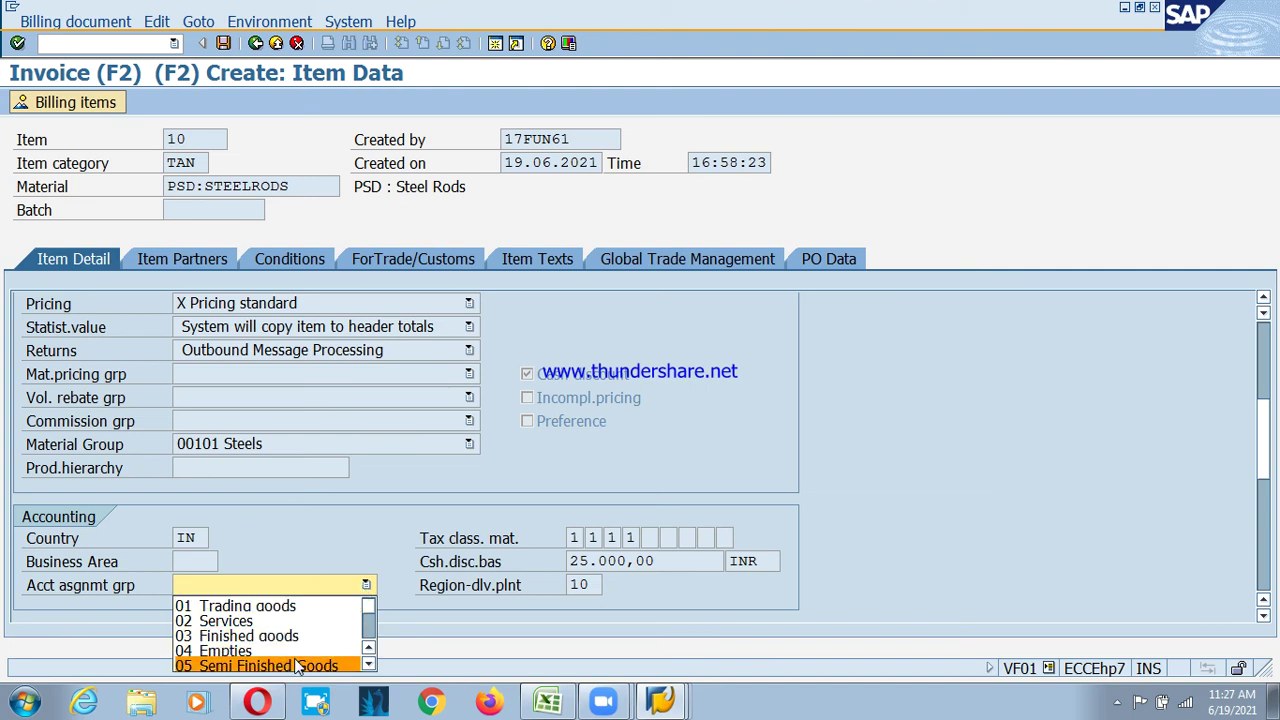
scroll(290, 660, down, 3)
scroll(250, 667, down, 3)
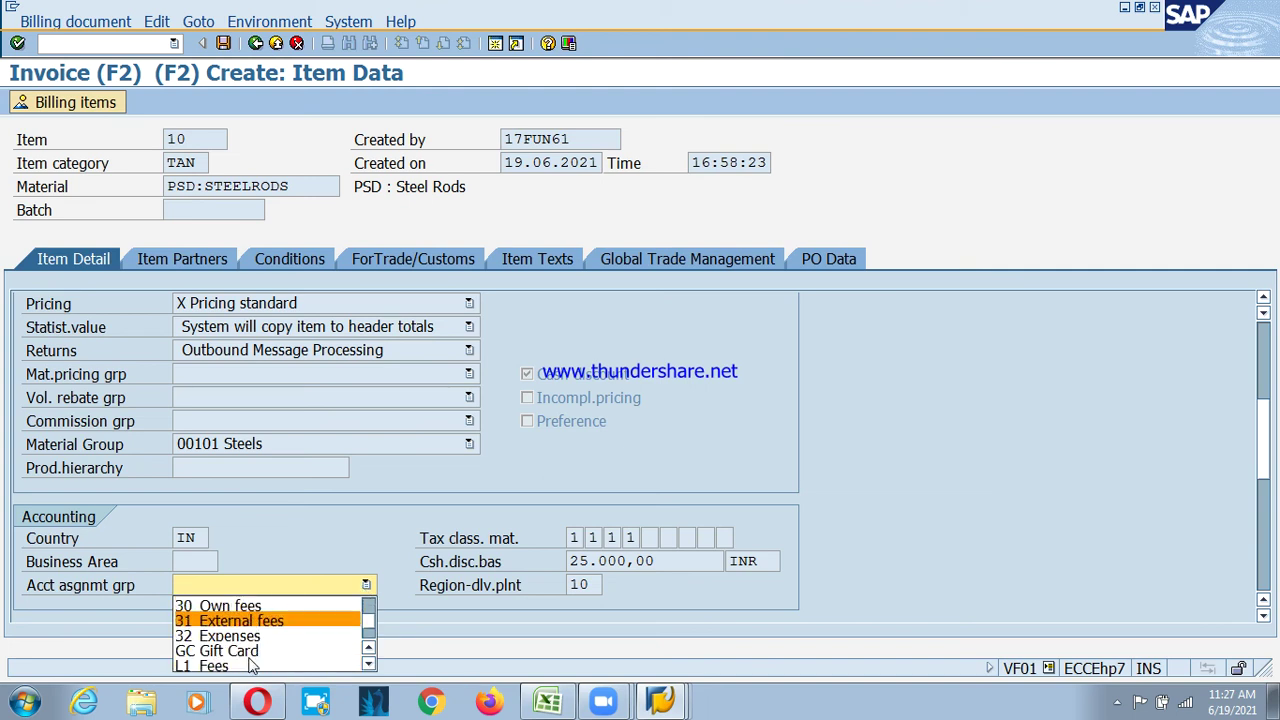
scroll(245, 660, up, 6)
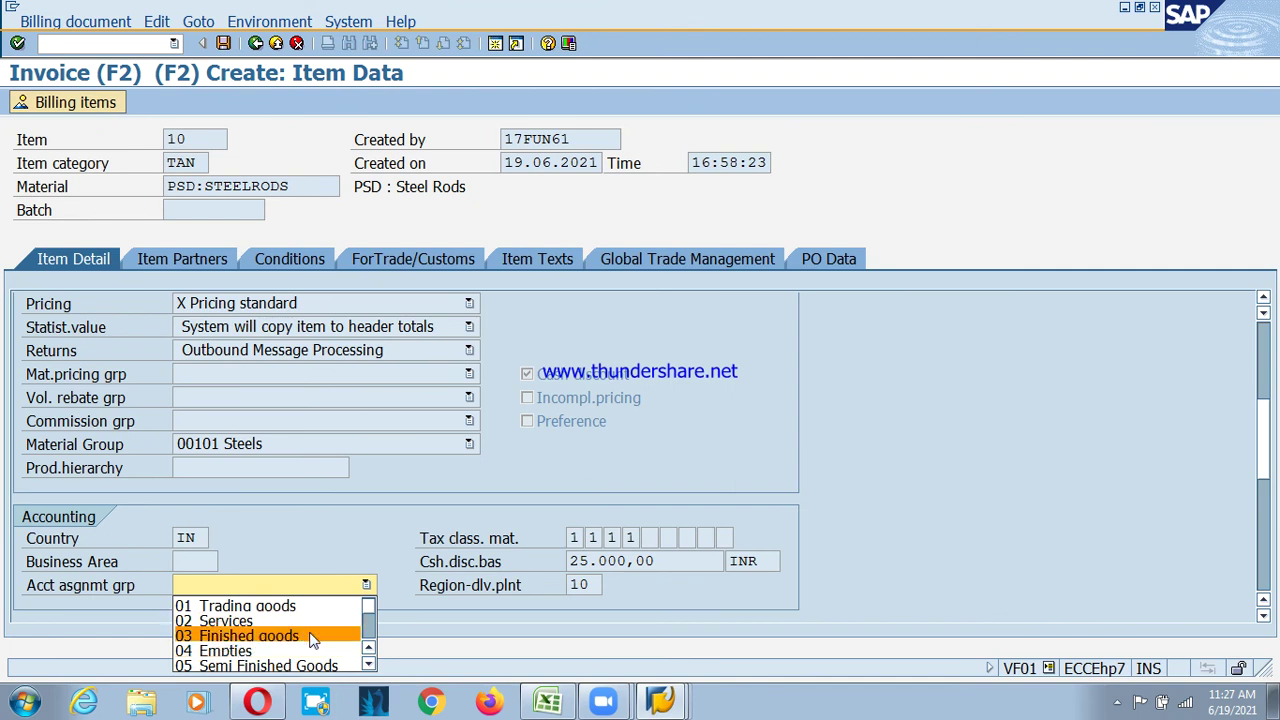
click(258, 607)
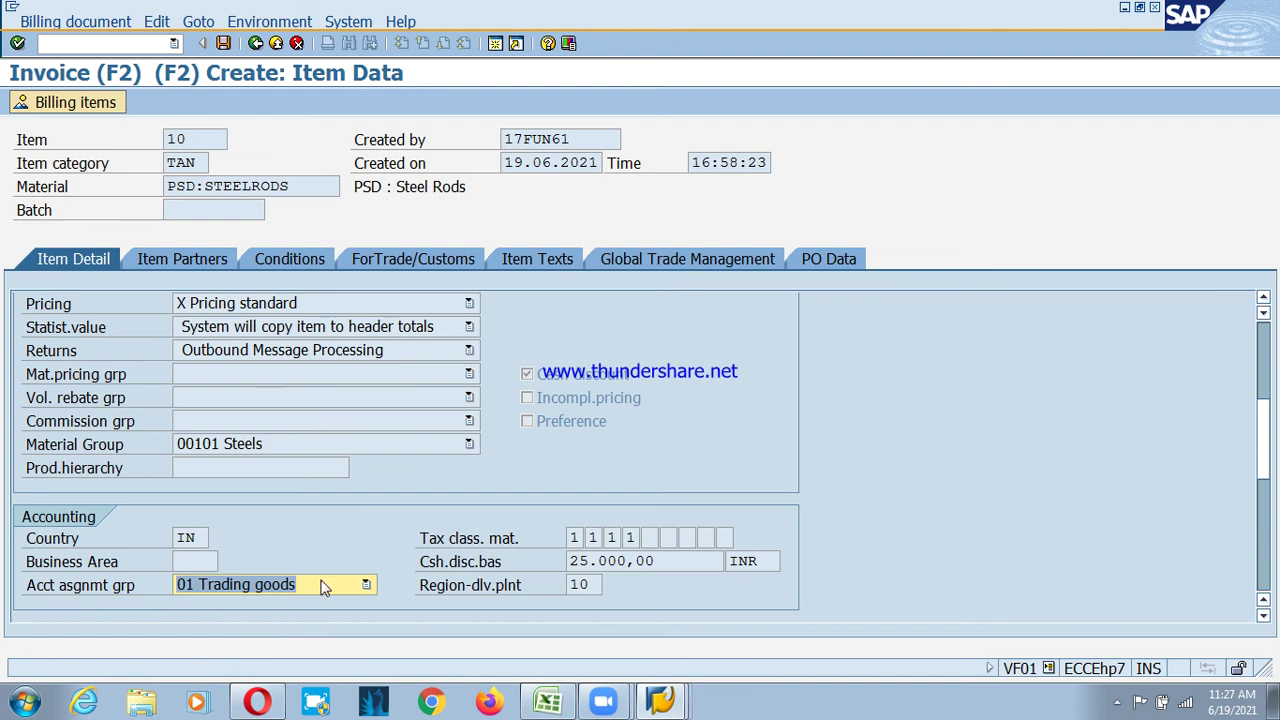
- Set the invoice item's account assignment group to 03 Finished goods, return to the billing items overview, and save the invoice
click(322, 585)
click(298, 633)
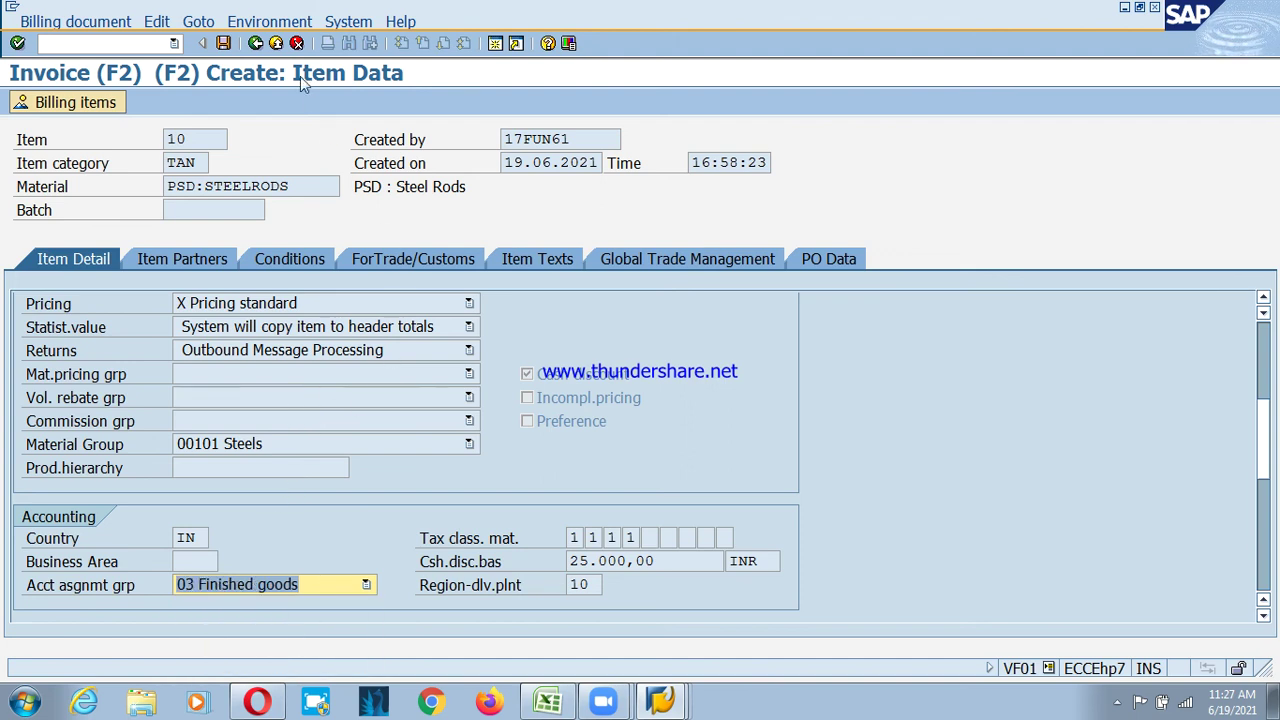
click(255, 43)
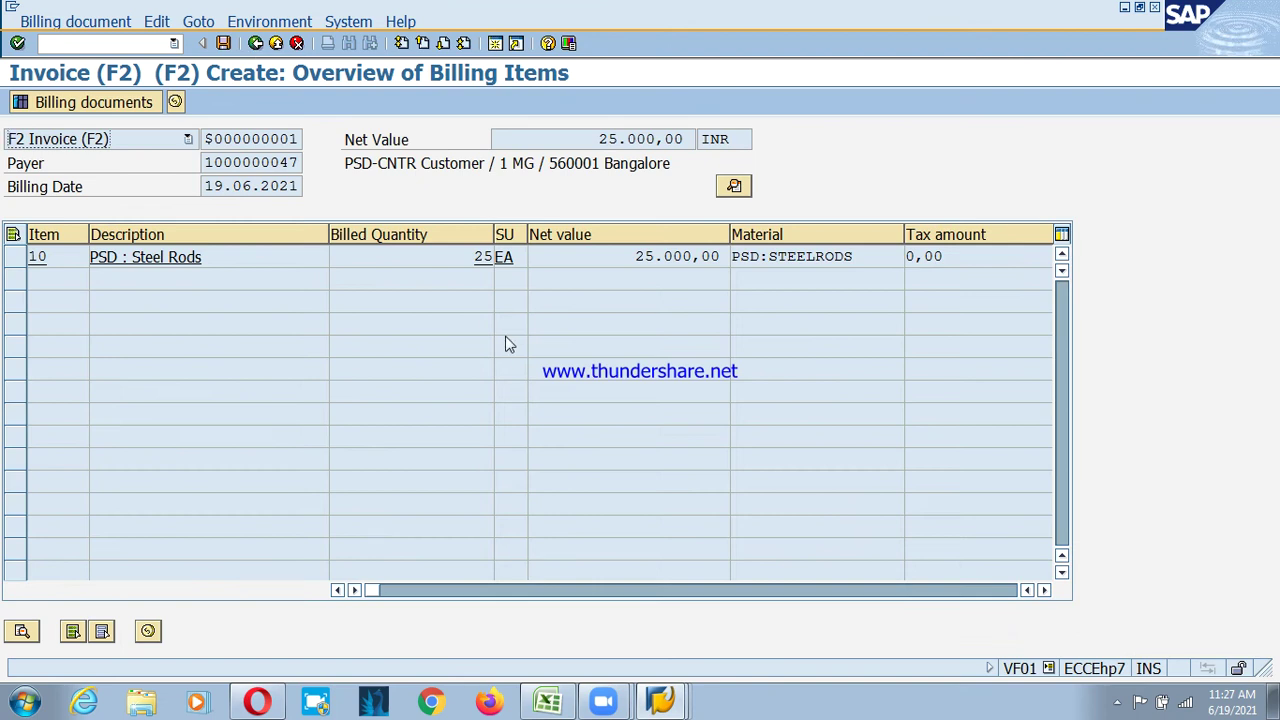
click(223, 43)
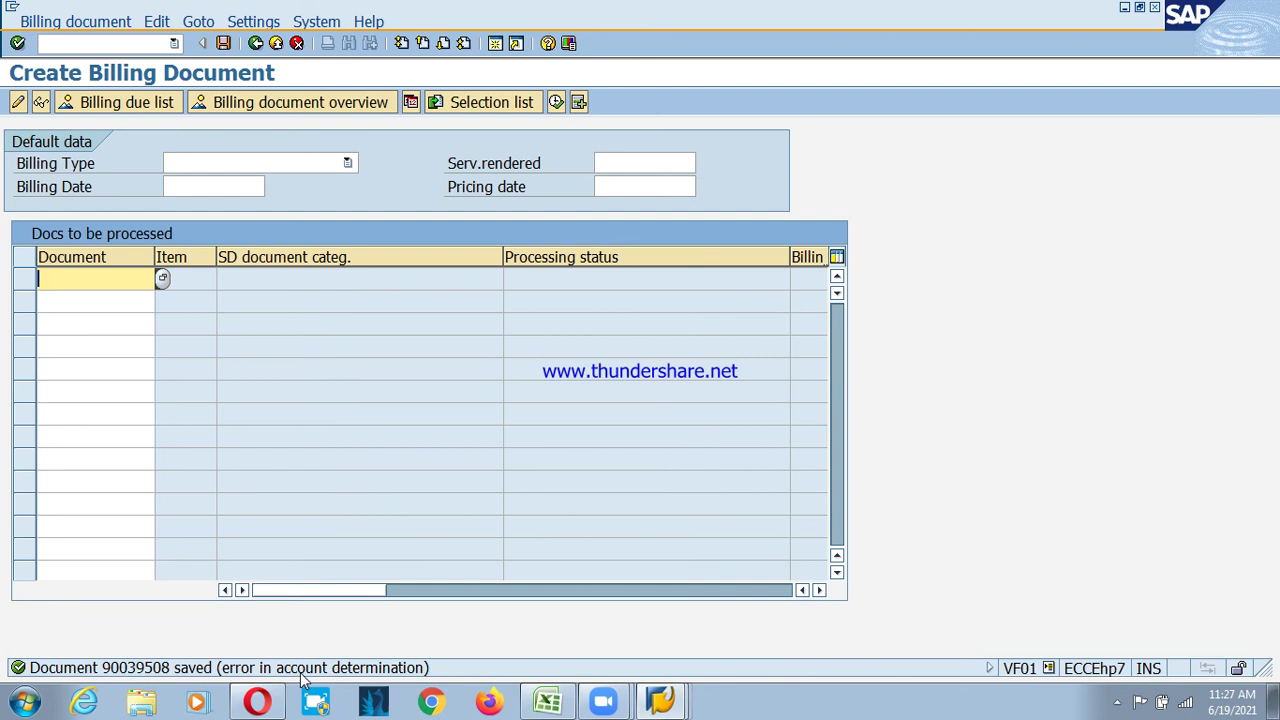
- Read the details of the save message, and check the billing log for account determination errors
click(302, 670)
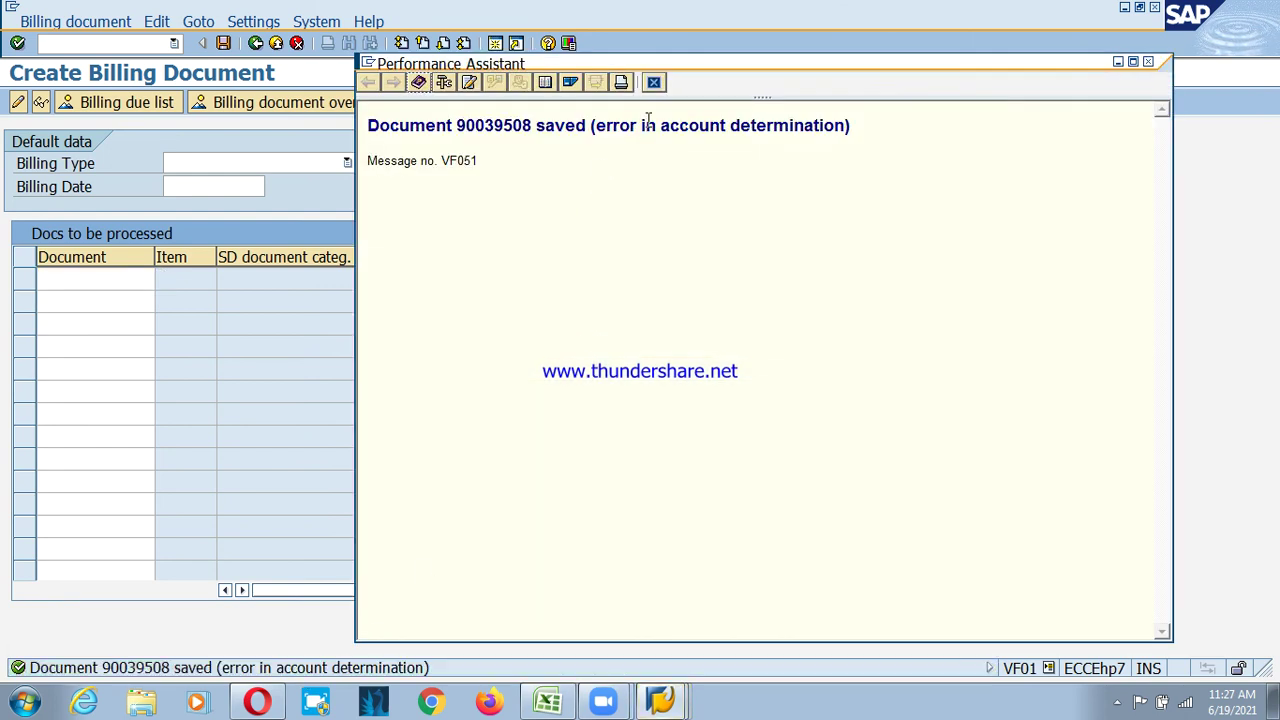
click(653, 82)
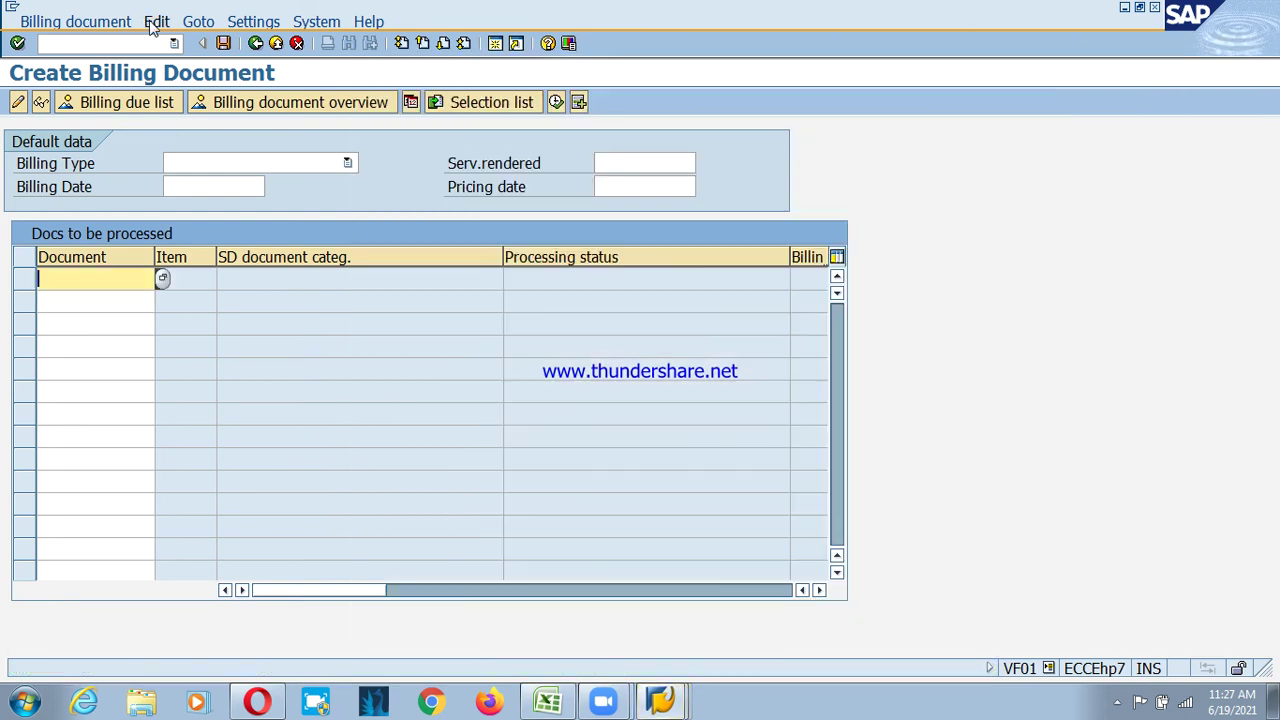
click(156, 22)
click(198, 65)
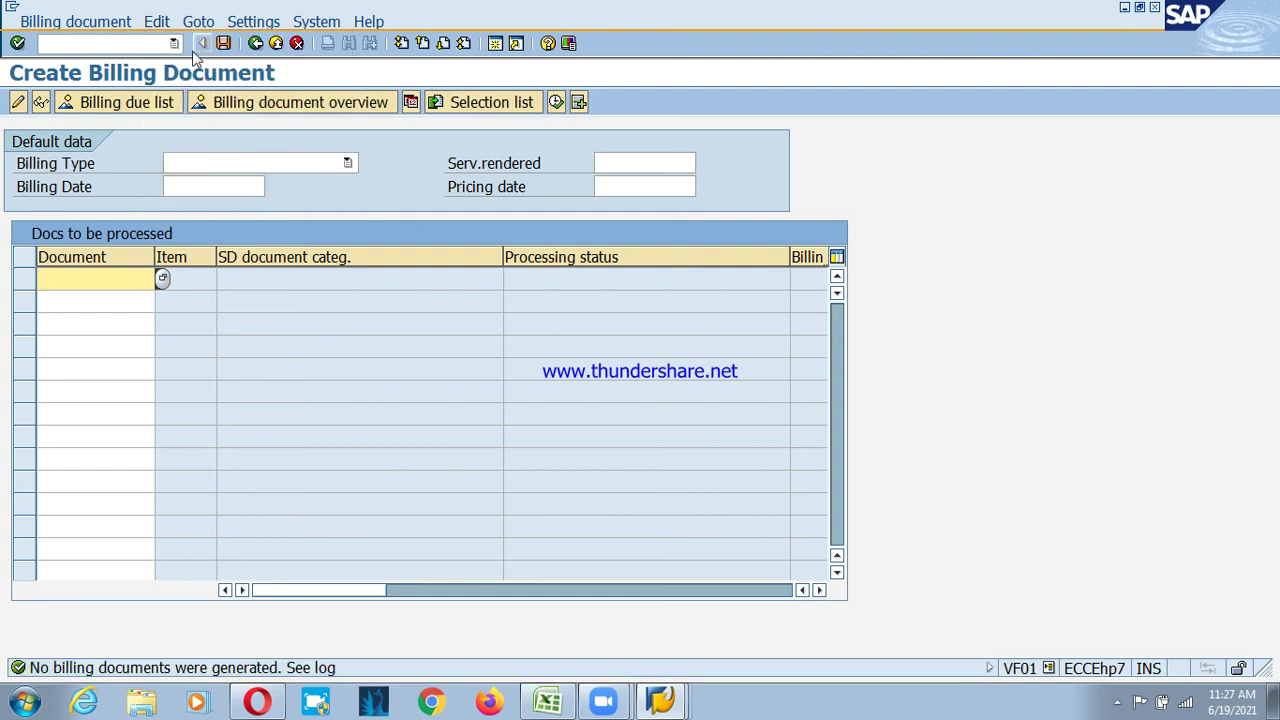
click(170, 22)
click(208, 83)
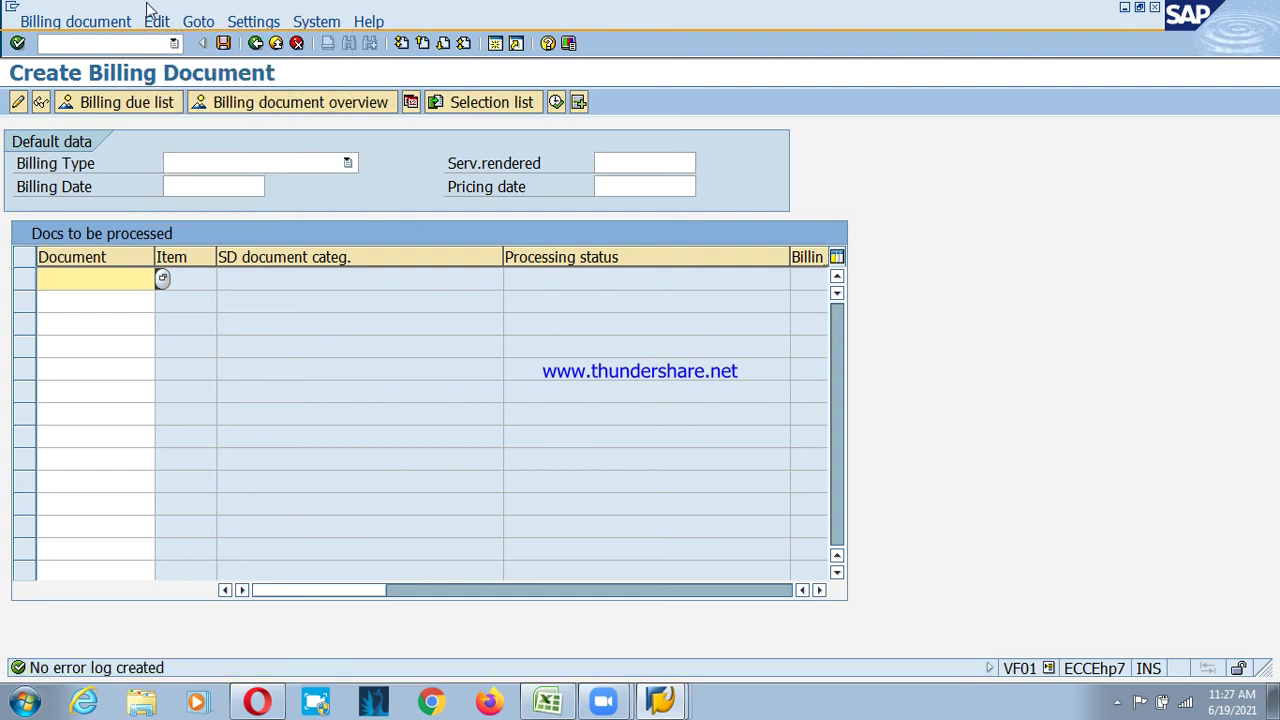
- Display the saved billing document in VF03 and list all billing documents of its payer
click(85, 24)
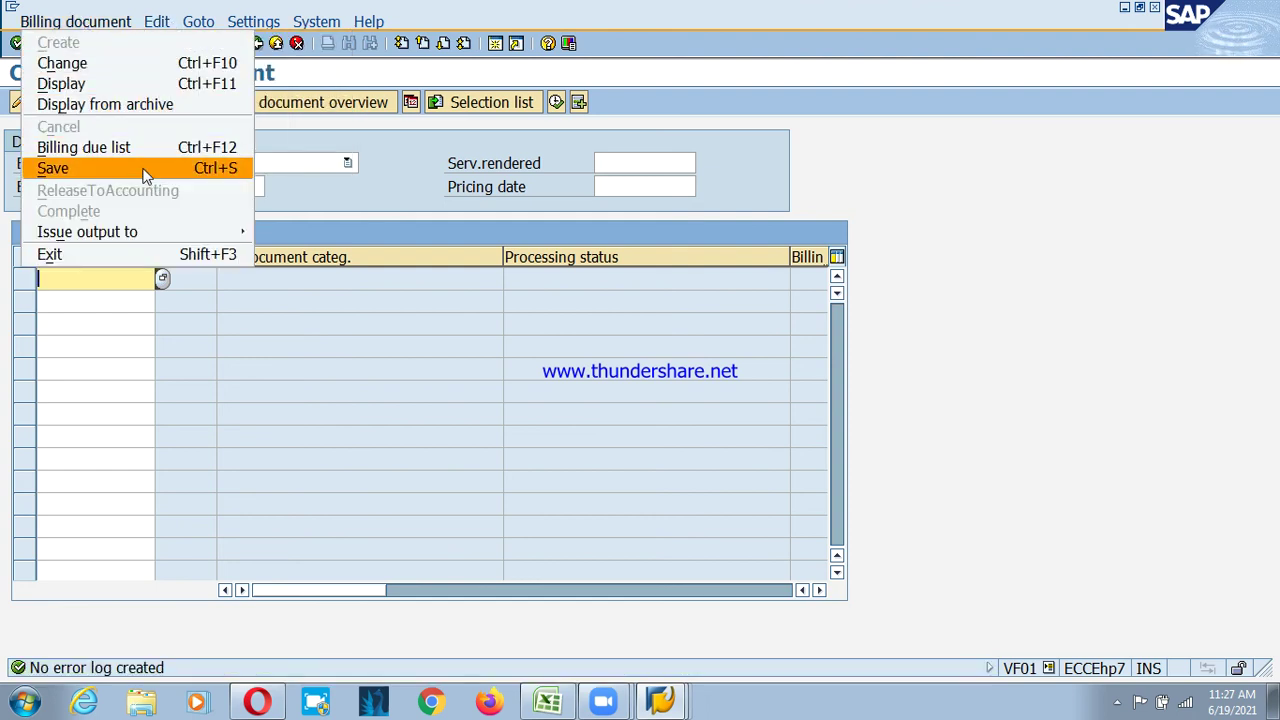
click(100, 88)
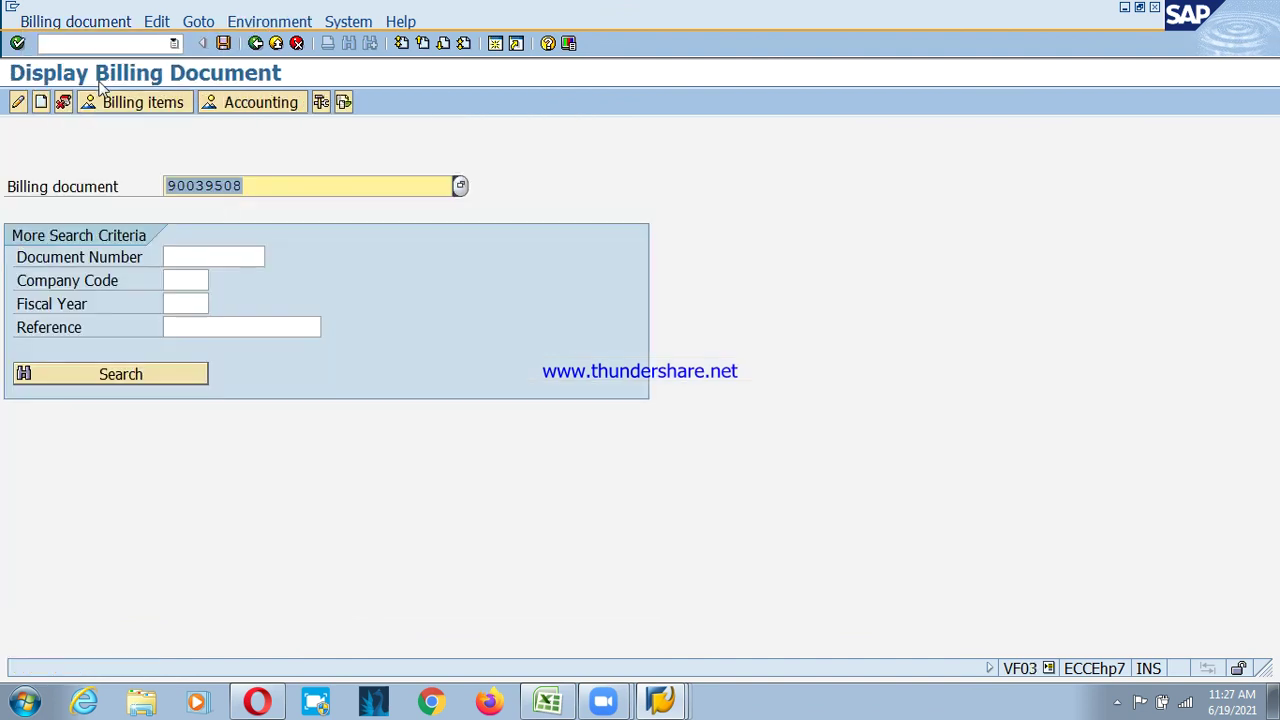
key(Return)
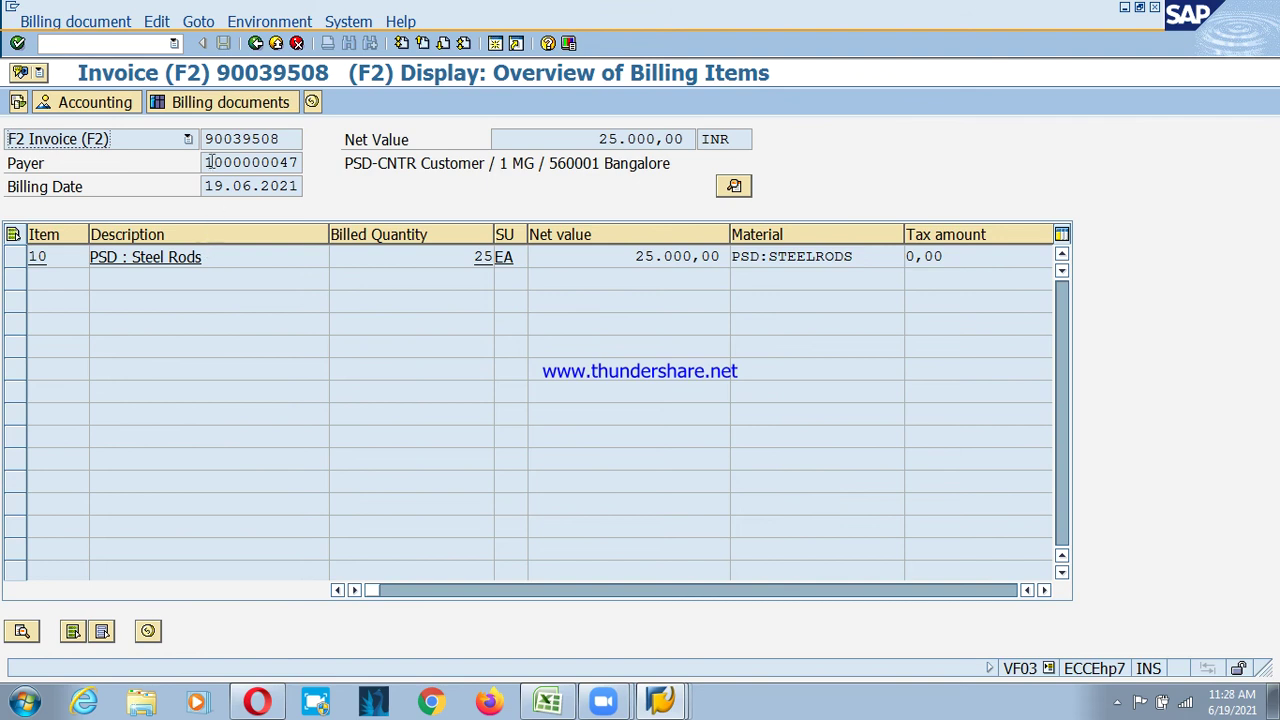
click(229, 101)
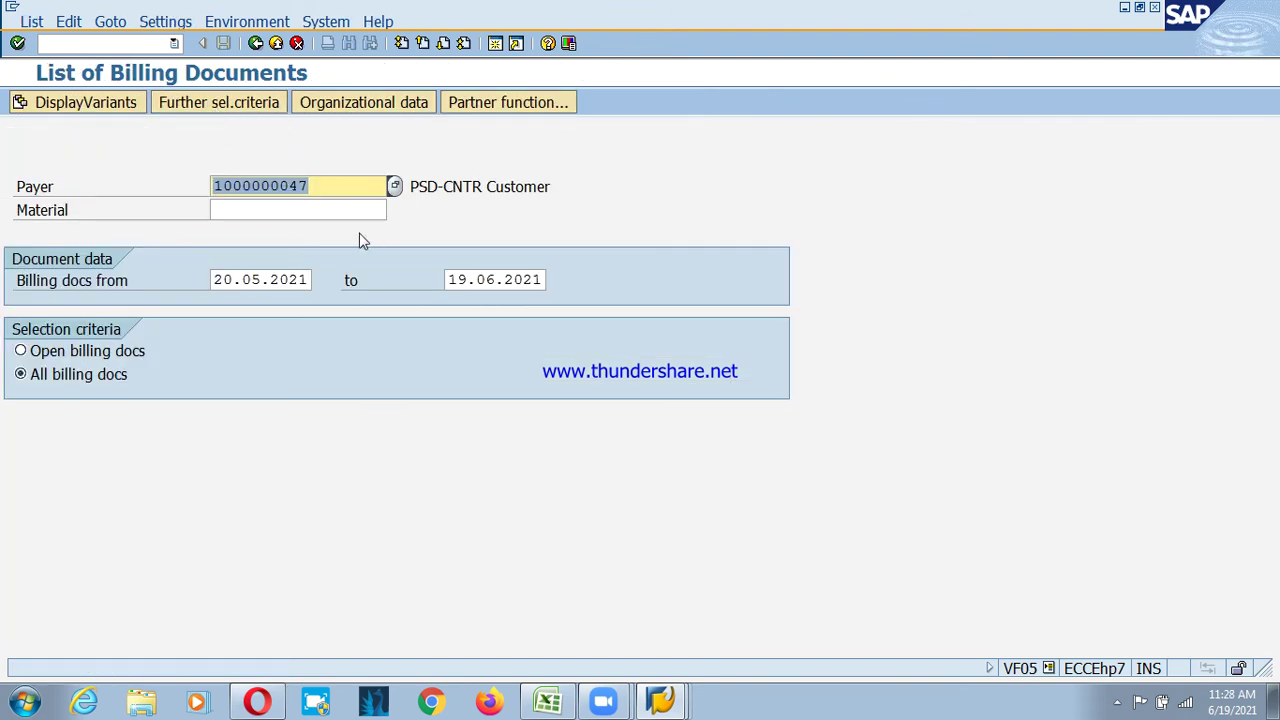
key(F8)
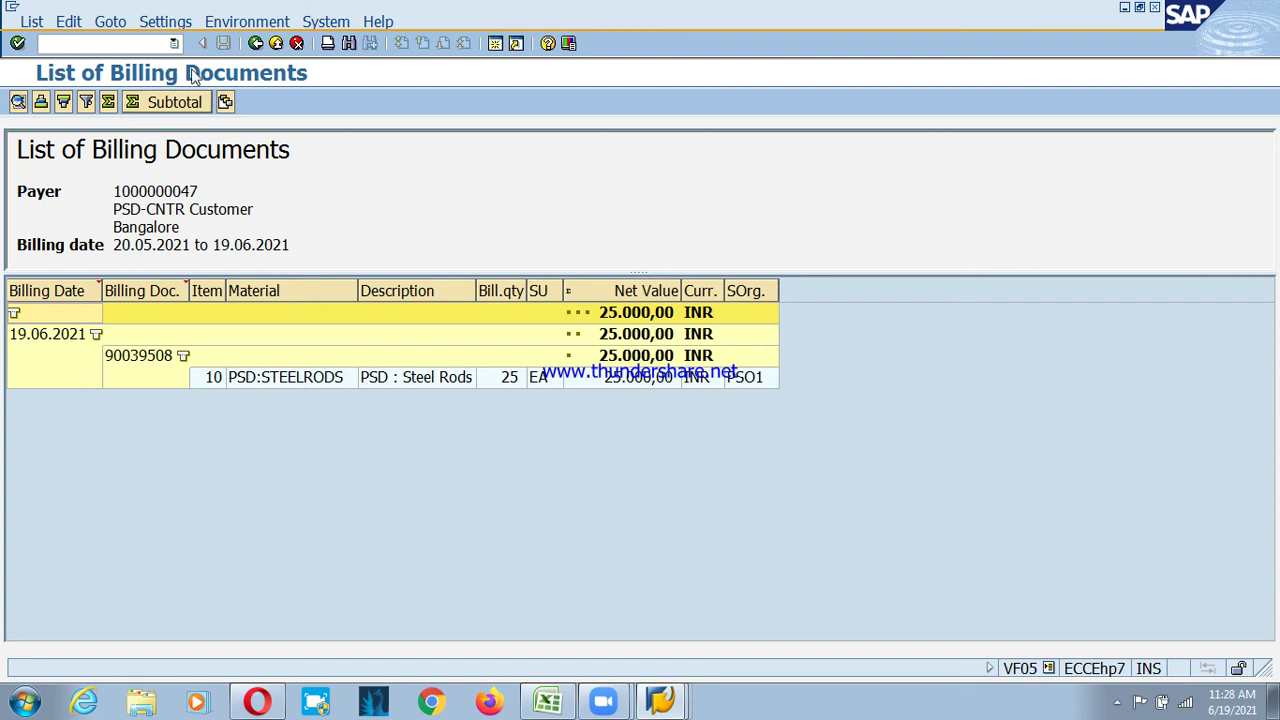
- Return from the billing document list to the invoice and inspect the item detail of item 10
click(256, 44)
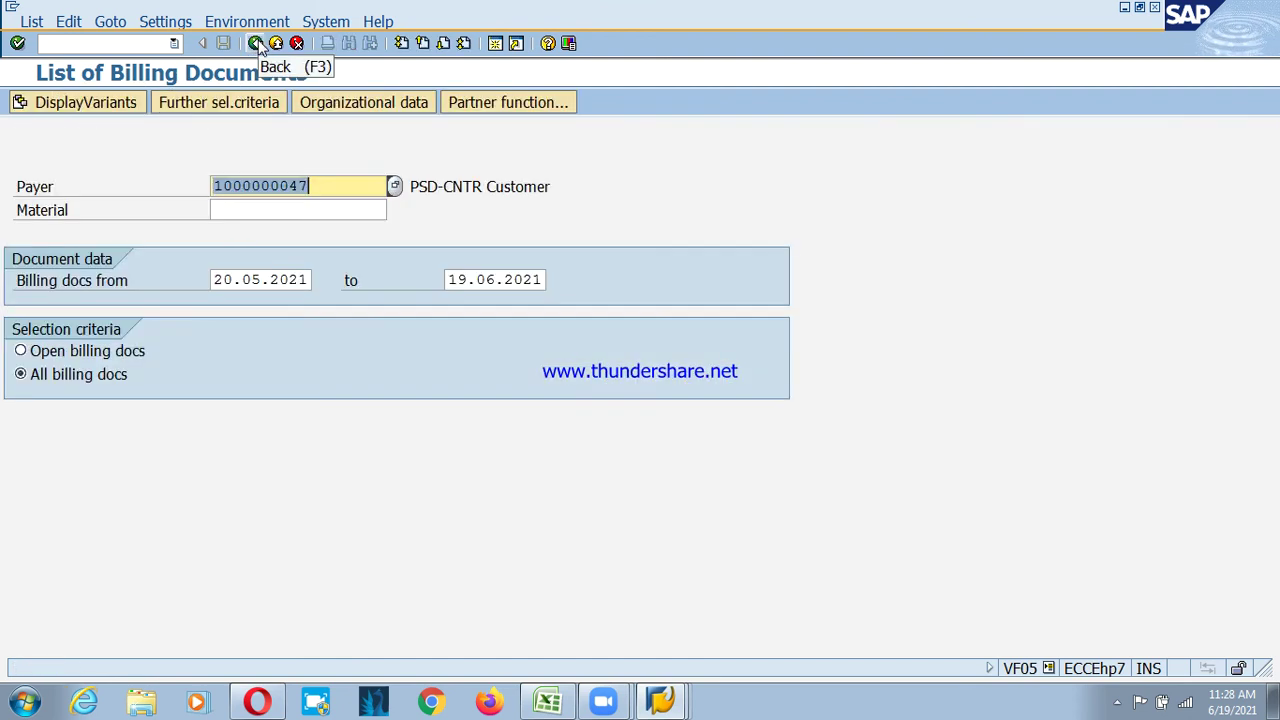
click(256, 44)
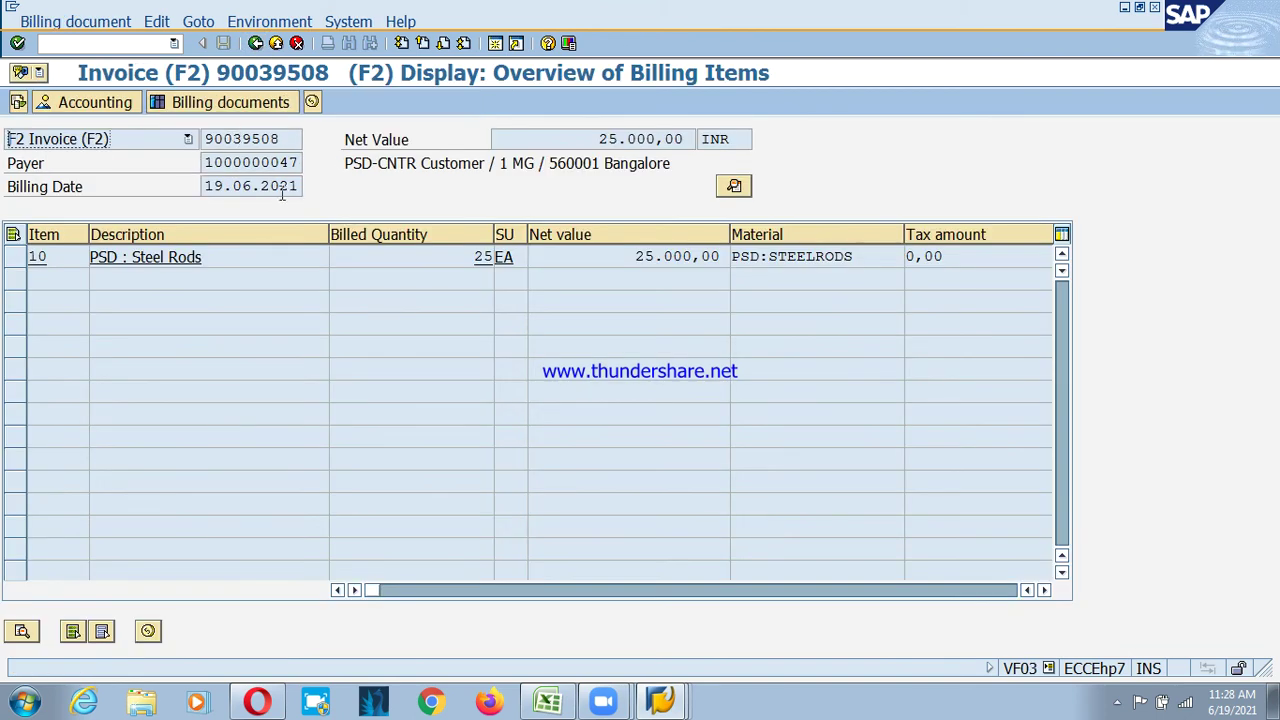
double_click(204, 141)
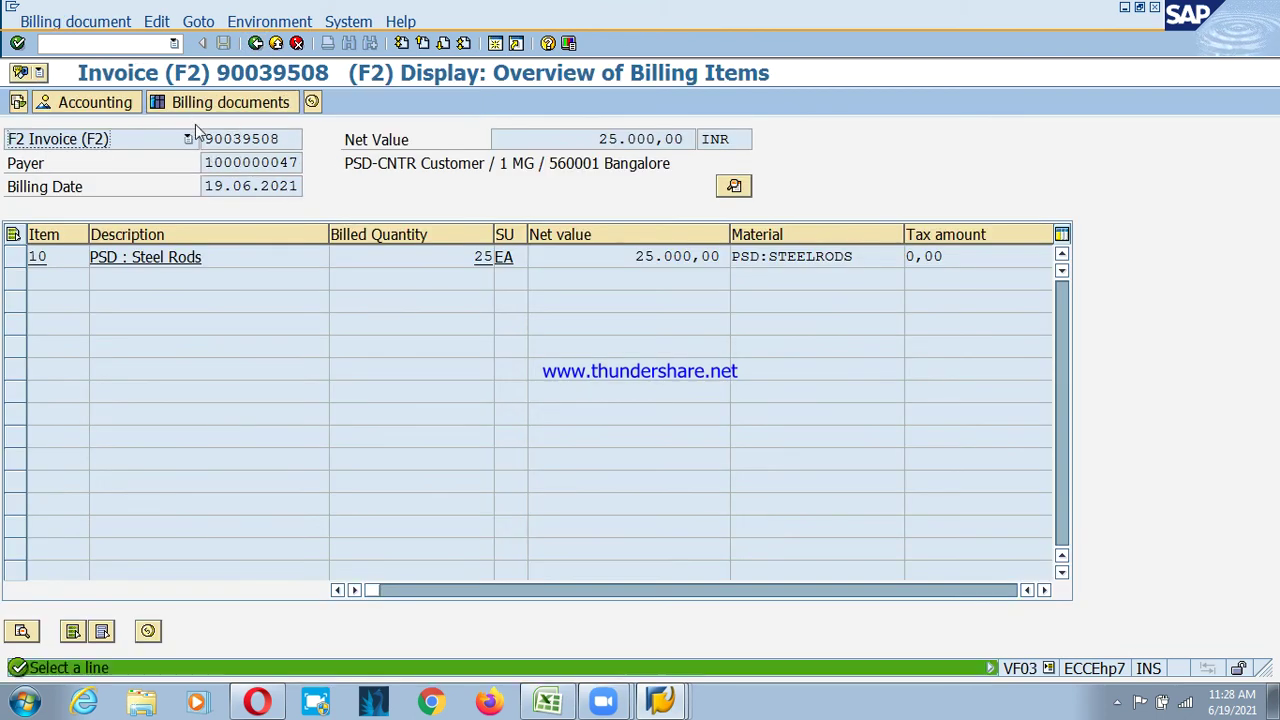
double_click(13, 262)
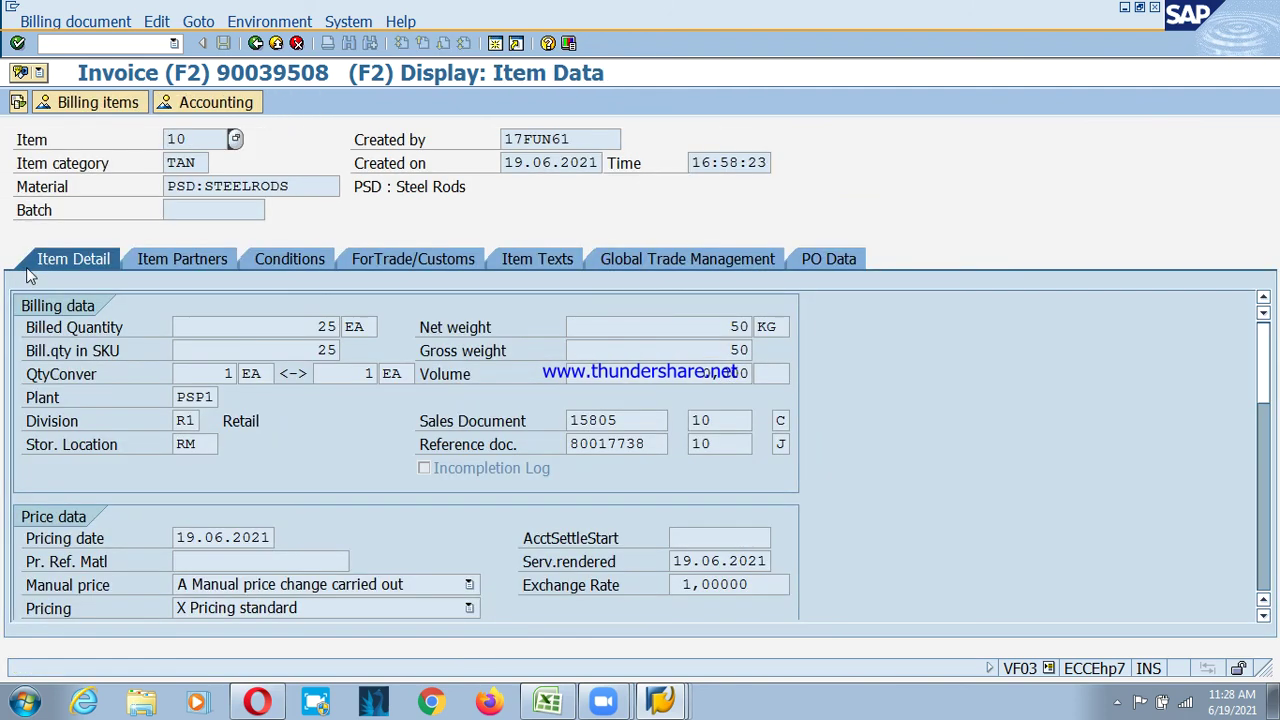
- Leave the invoice display, start VF02 billing document change, and try to release the saved billing document to accounting
key(shift+F3)
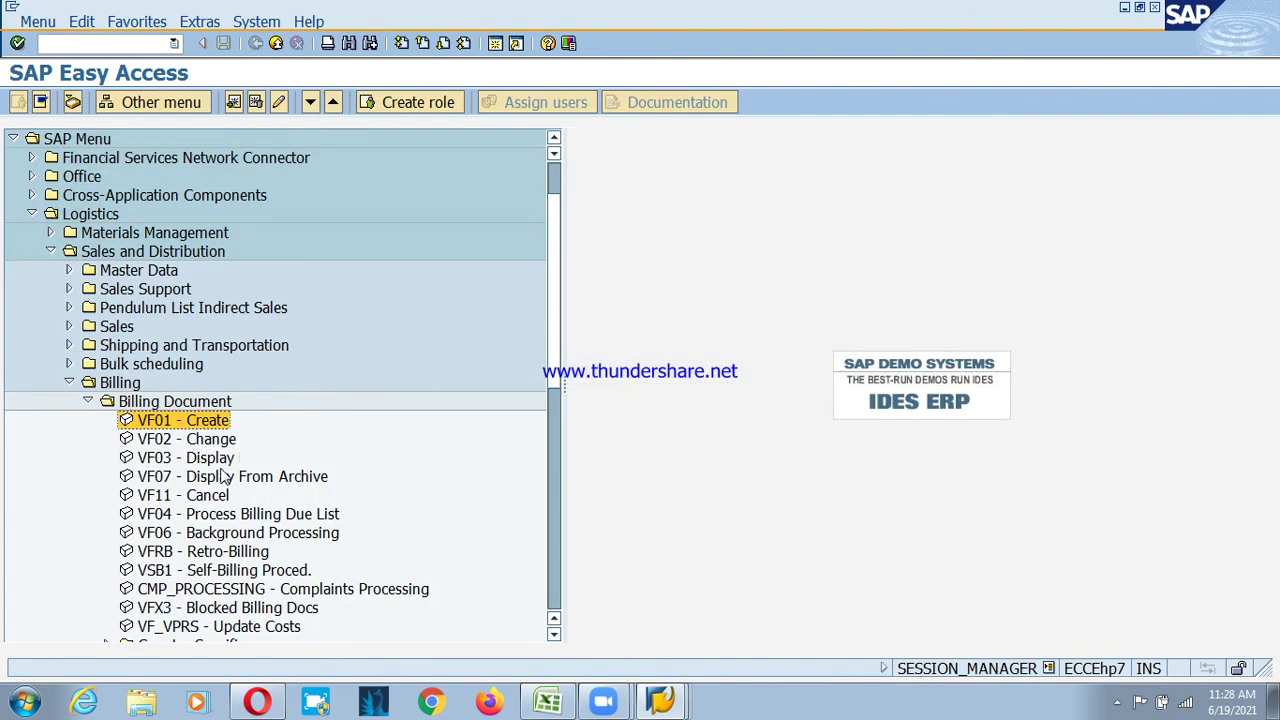
double_click(208, 439)
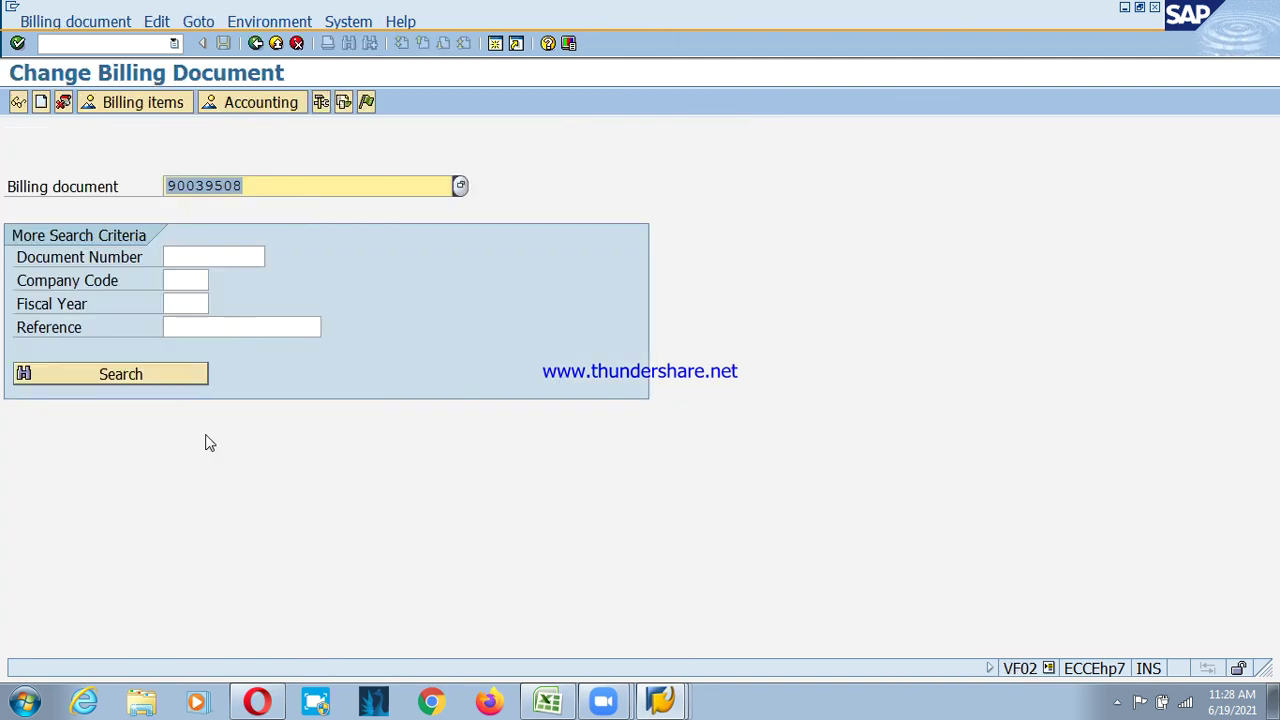
click(366, 102)
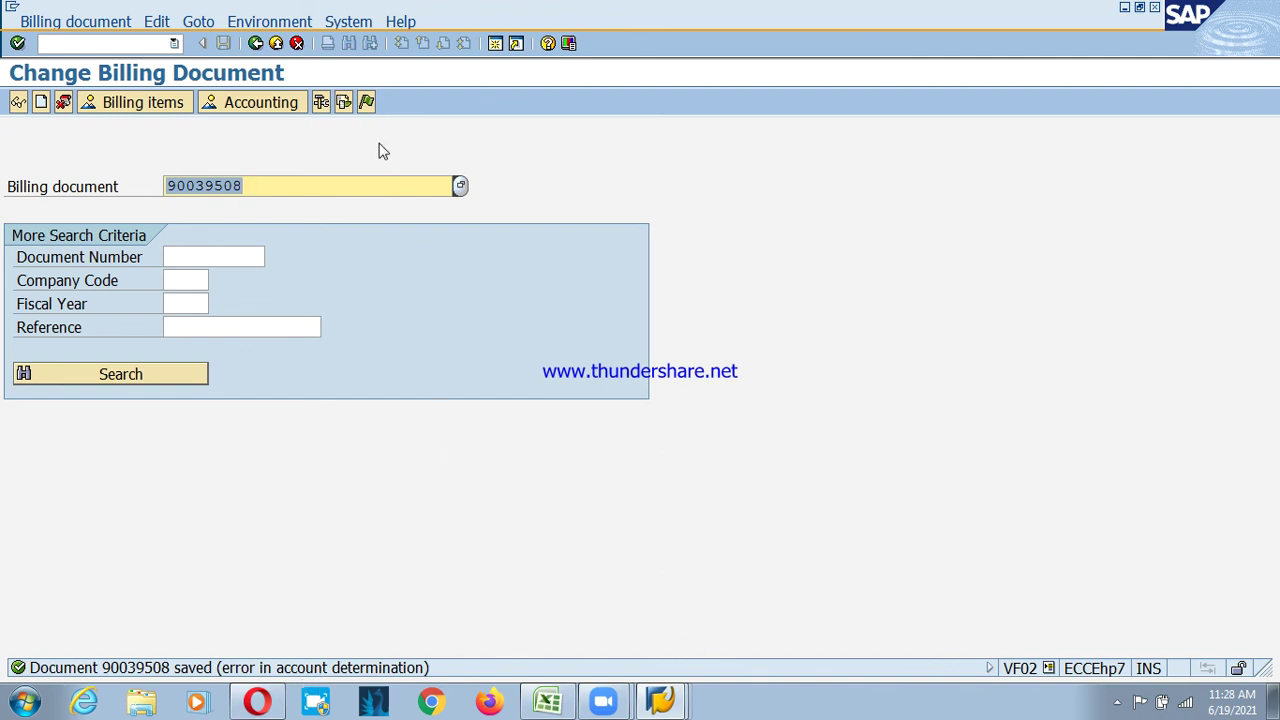
- Switch to the session showing the Display IMG structure and collapse its Shipping and Logistics Execution nodes
click(687, 705)
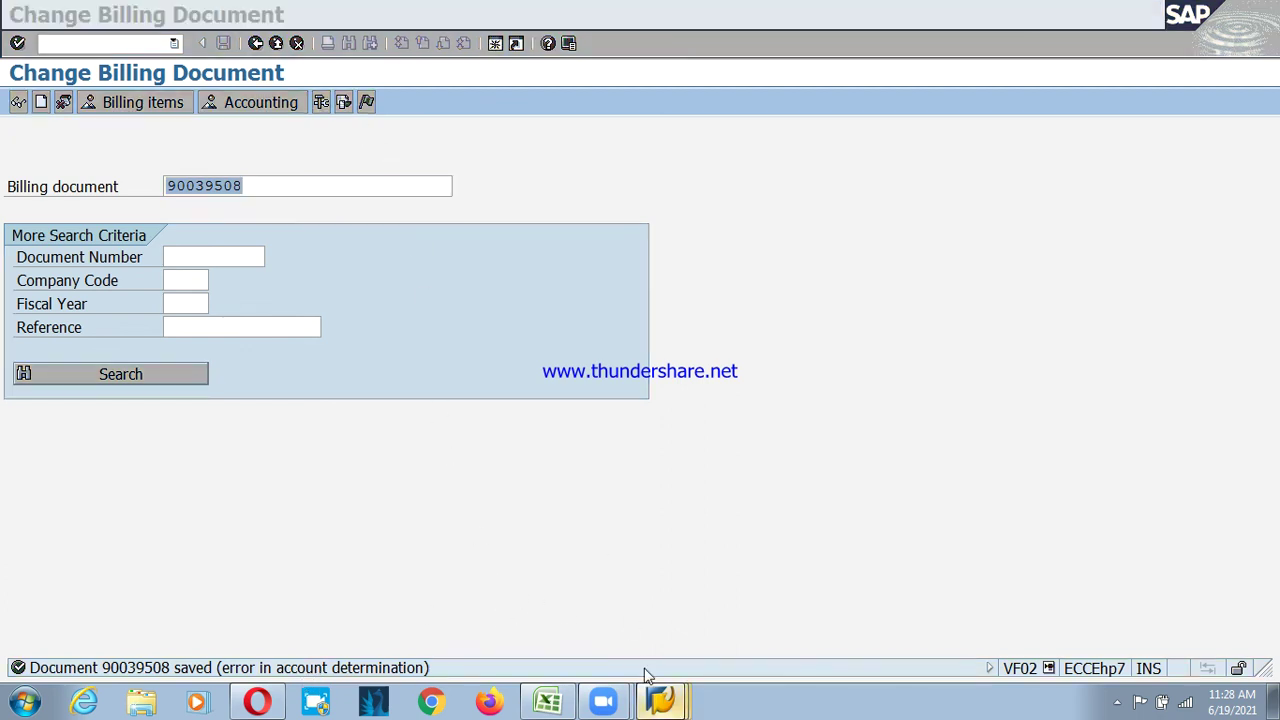
click(630, 645)
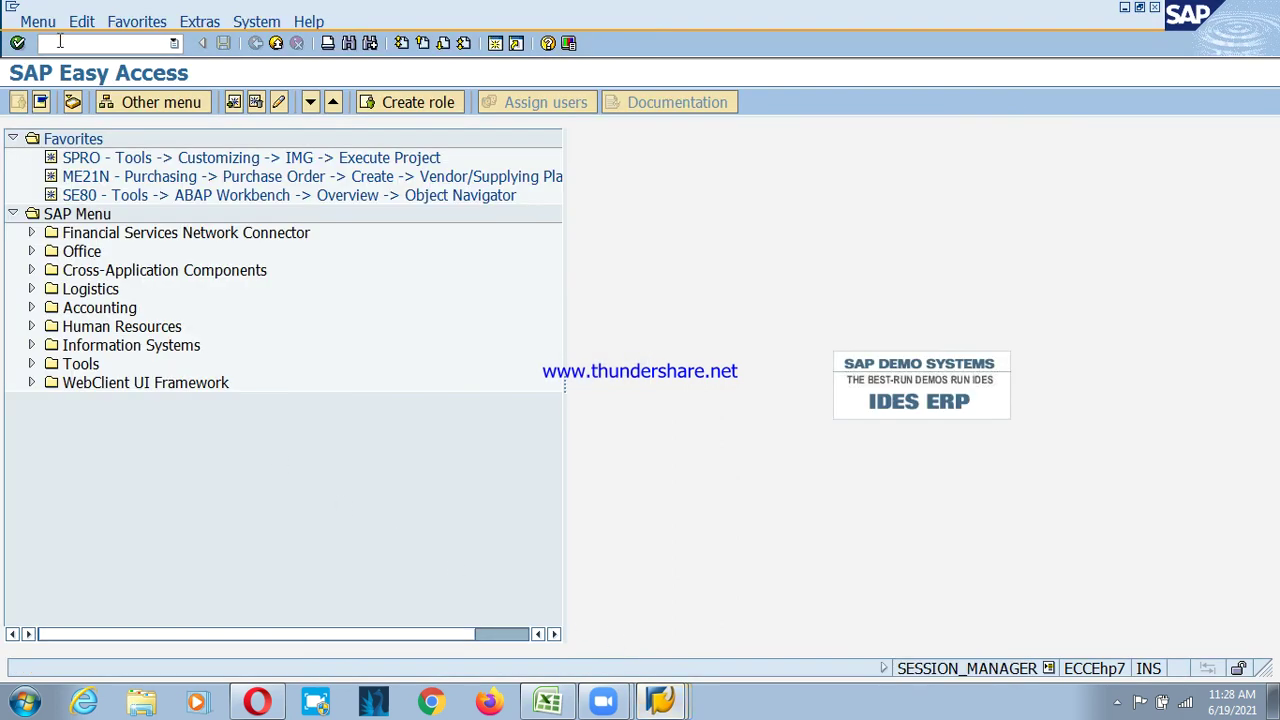
click(658, 703)
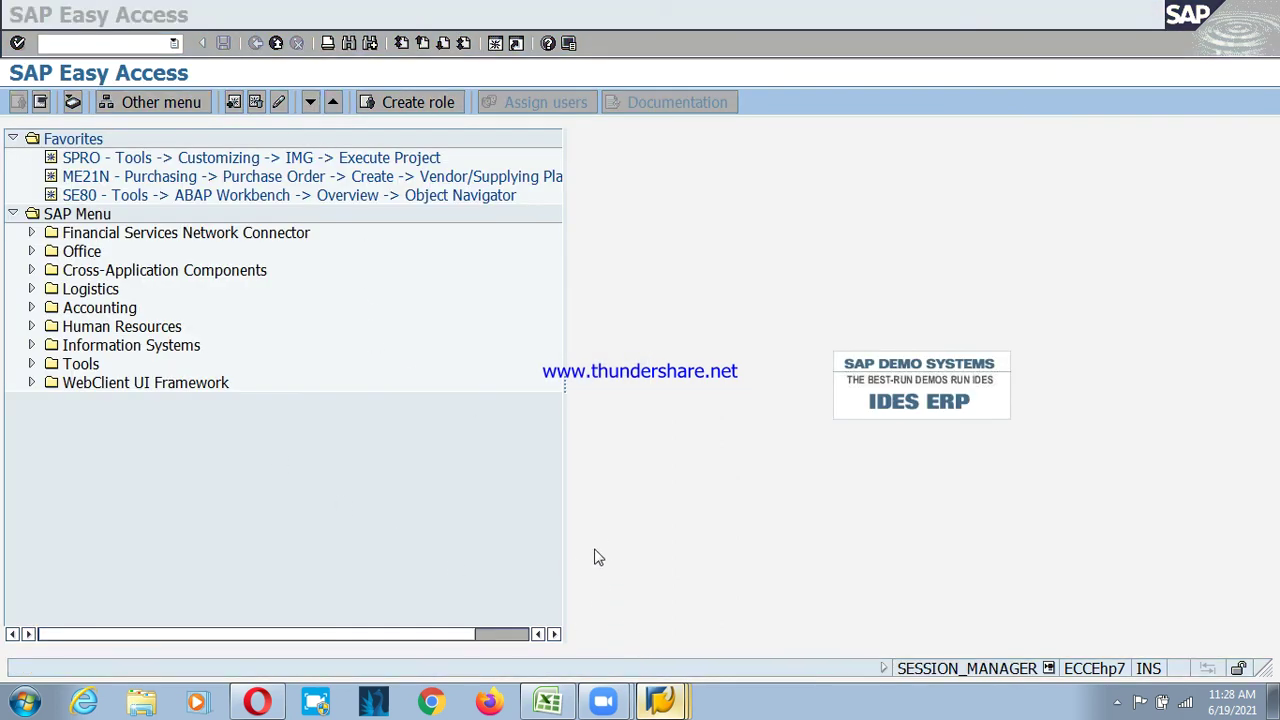
click(617, 567)
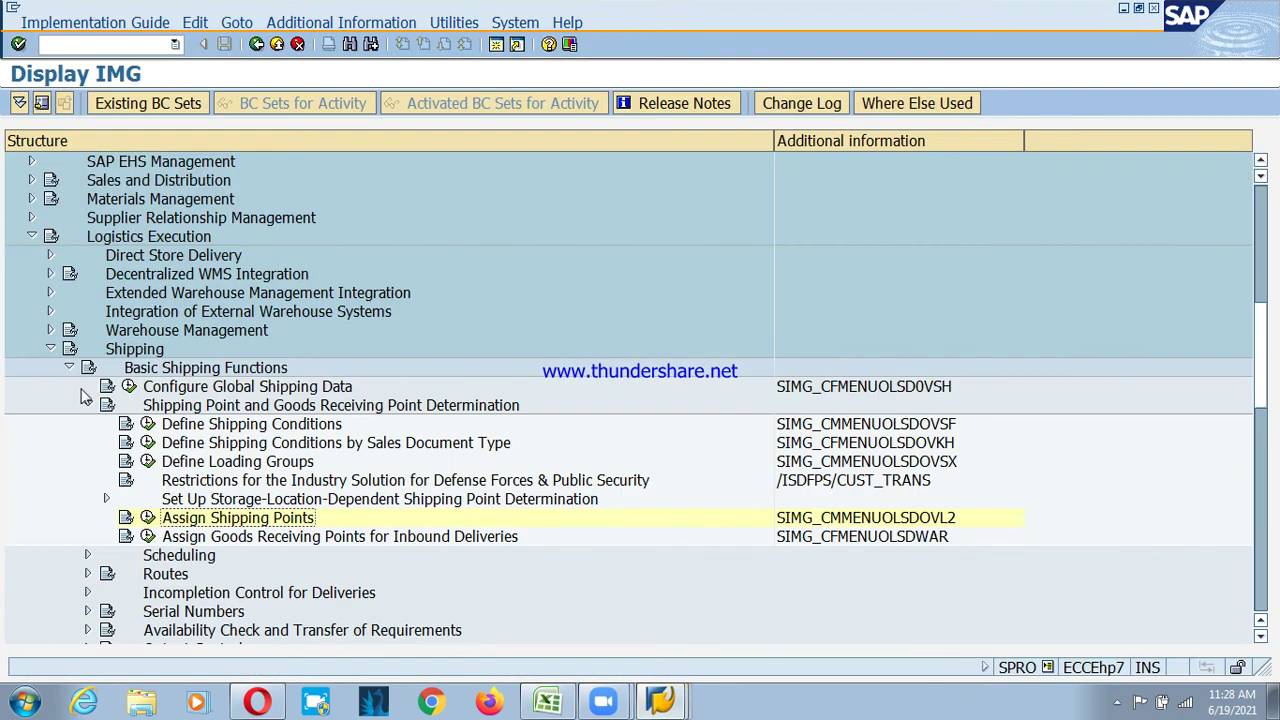
click(50, 349)
click(31, 237)
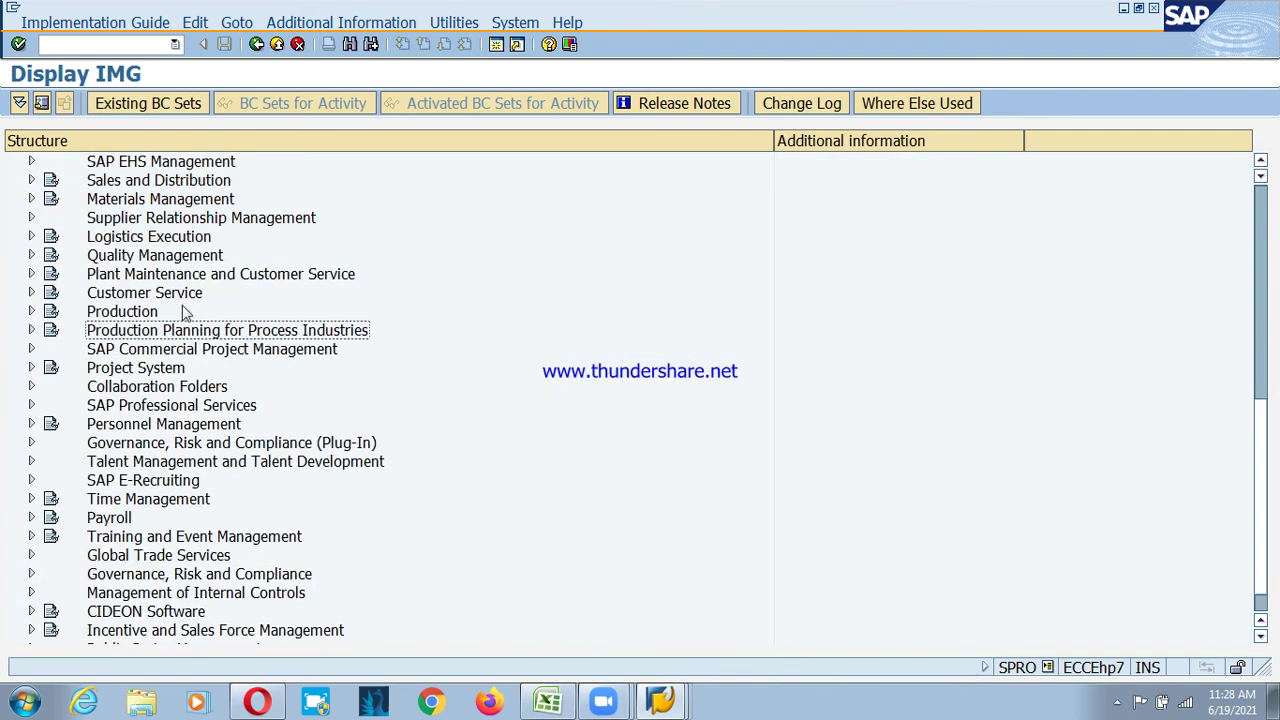
scroll(182, 310, up, 1)
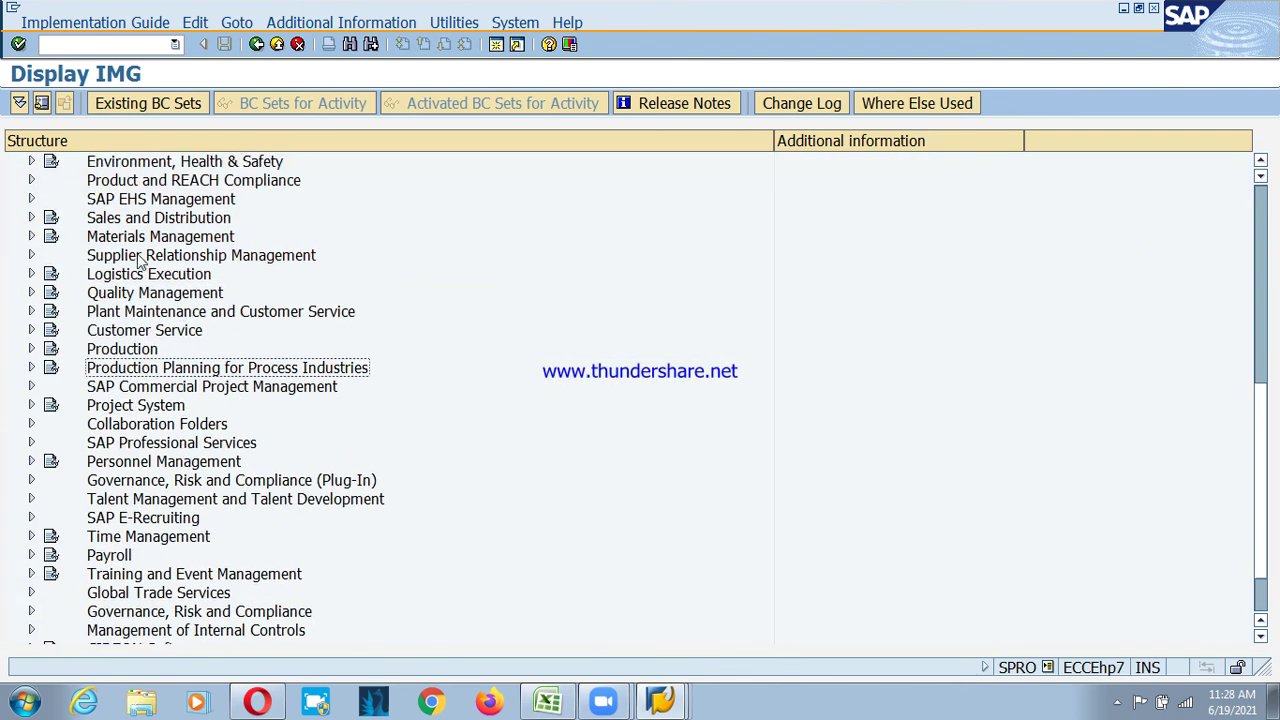
- Under Sales and Distribution, Basic Functions, collapse Pricing and expand Account Assignment/Costing down to Revenue Account Determination
click(31, 219)
click(50, 199)
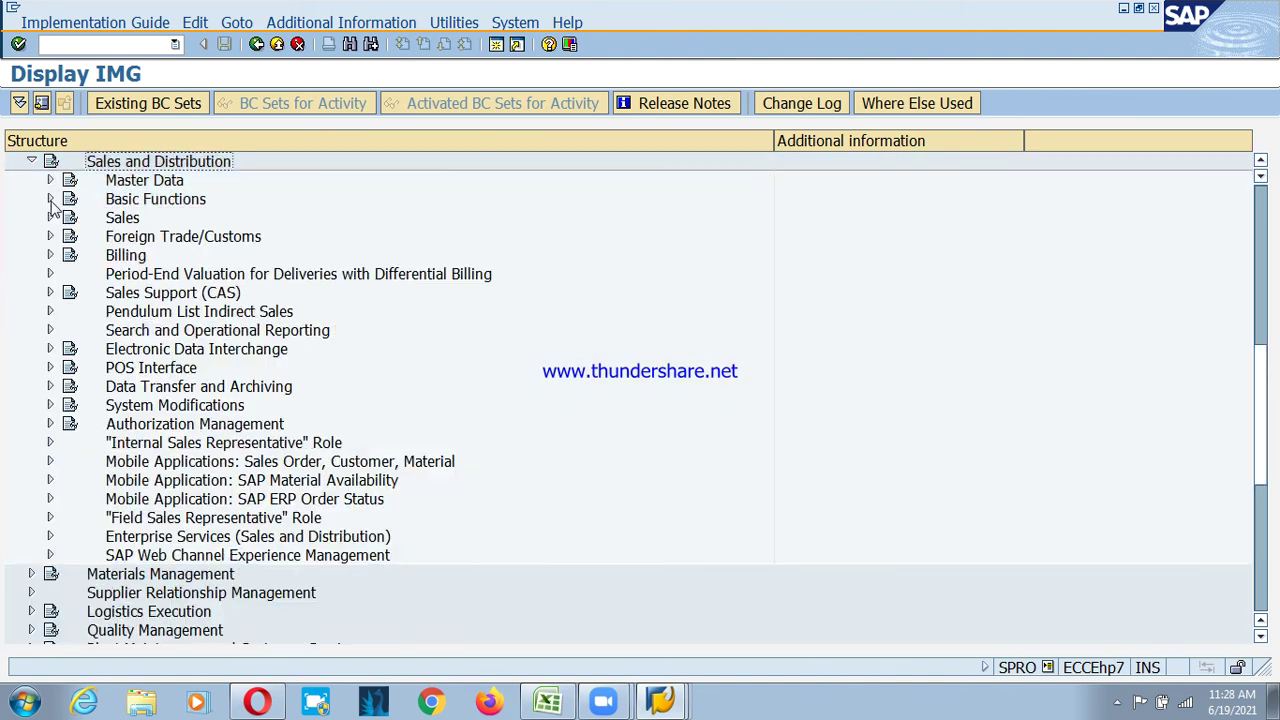
click(50, 199)
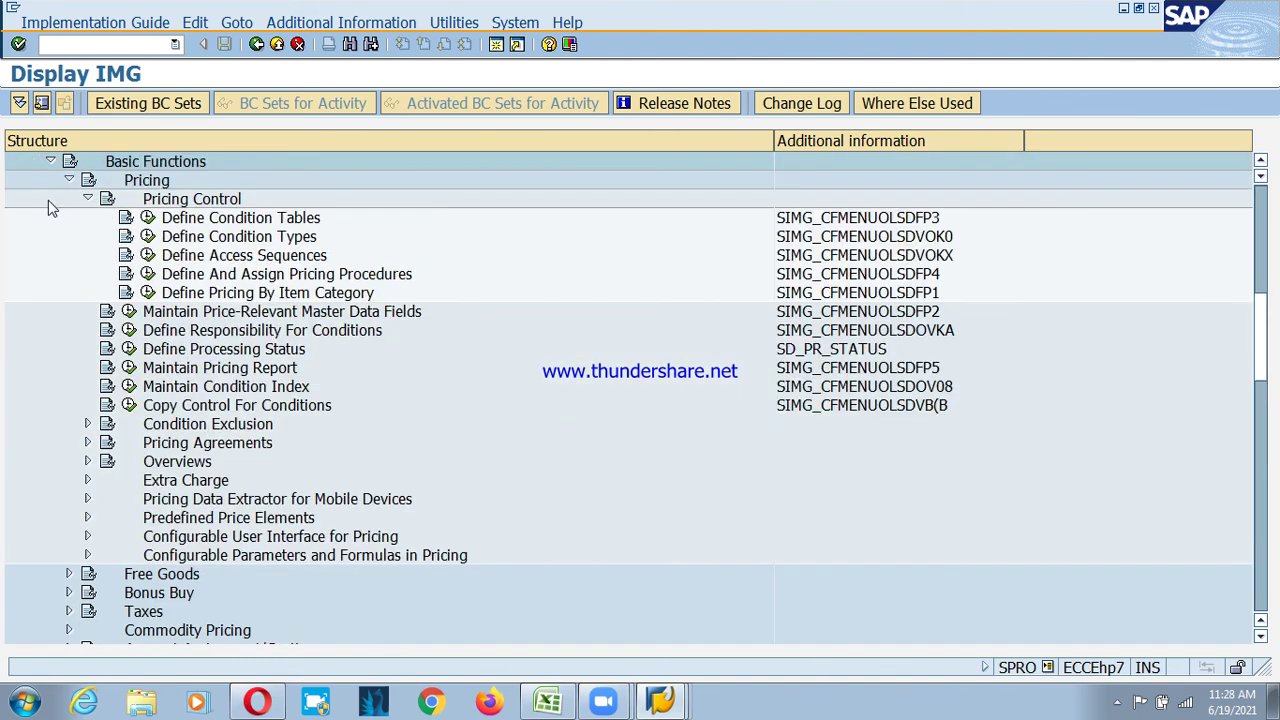
click(87, 199)
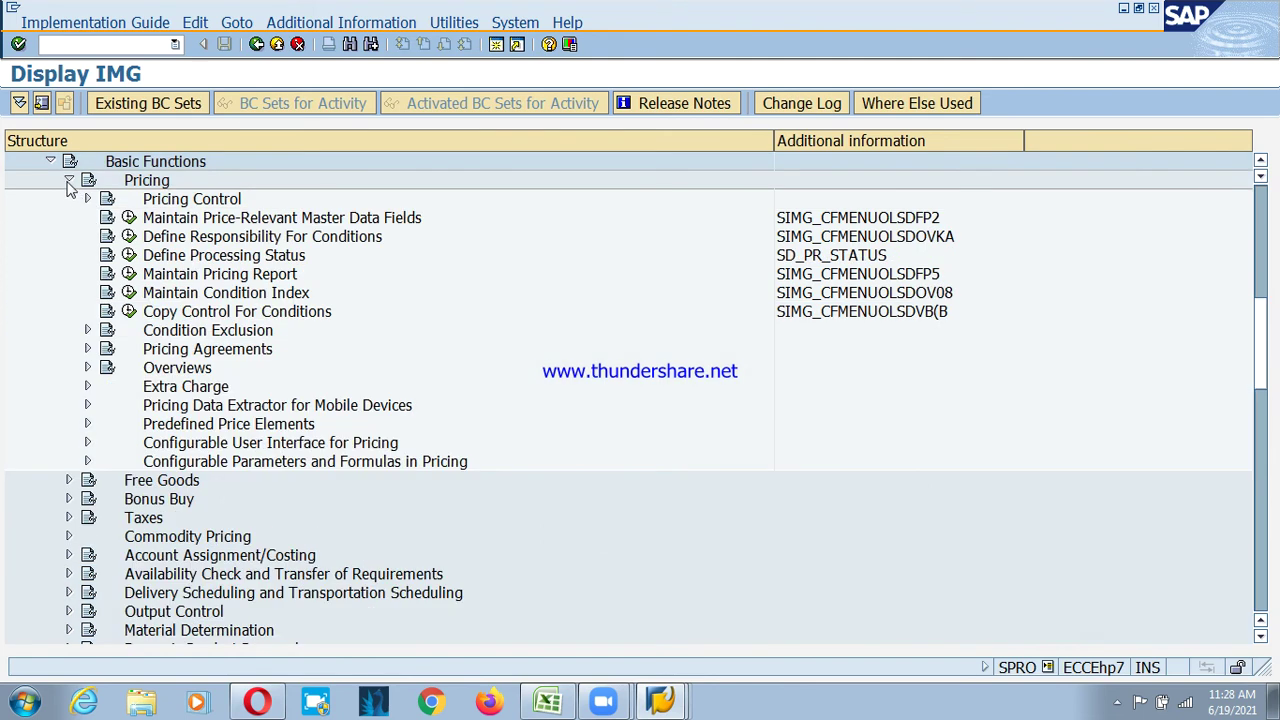
click(68, 181)
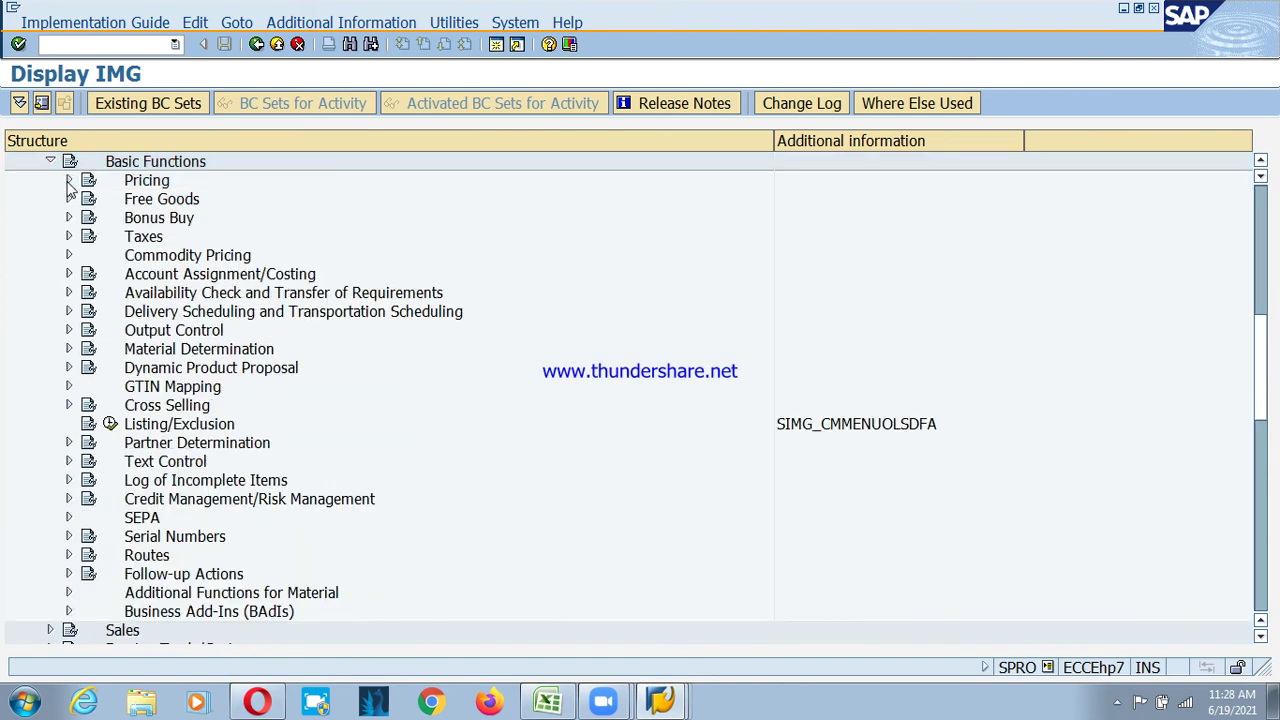
click(68, 274)
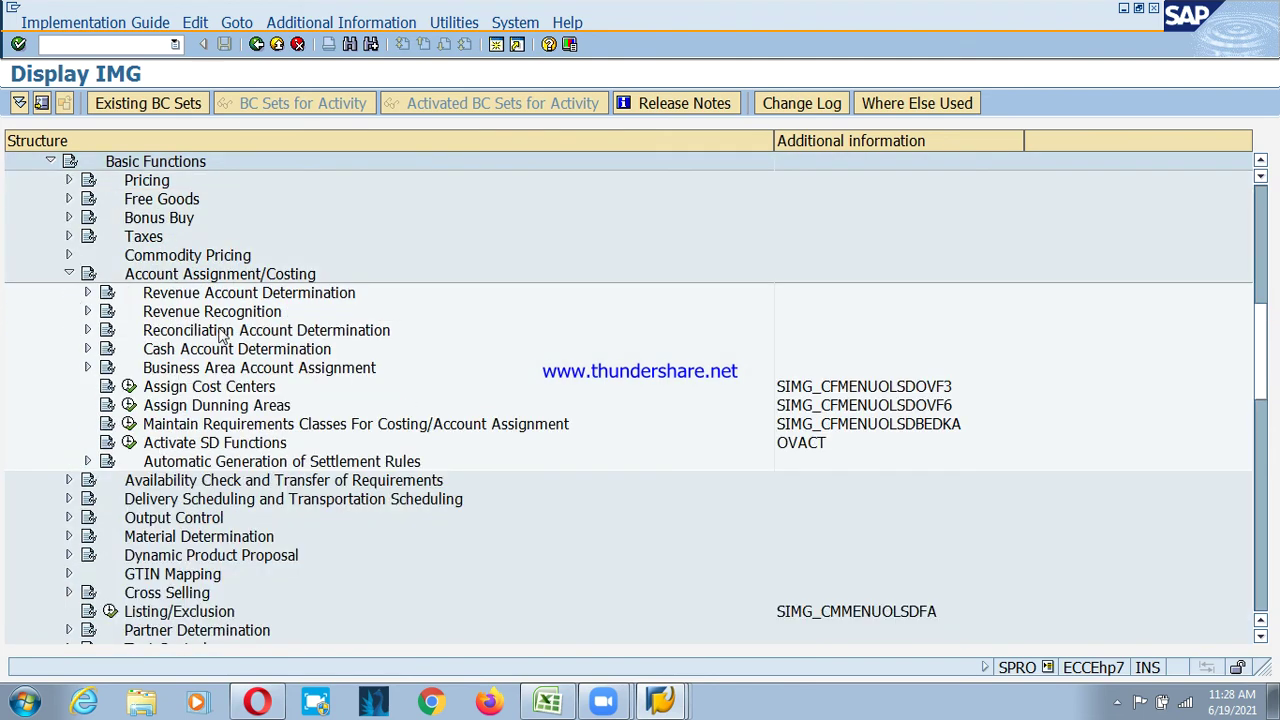
click(224, 295)
click(88, 293)
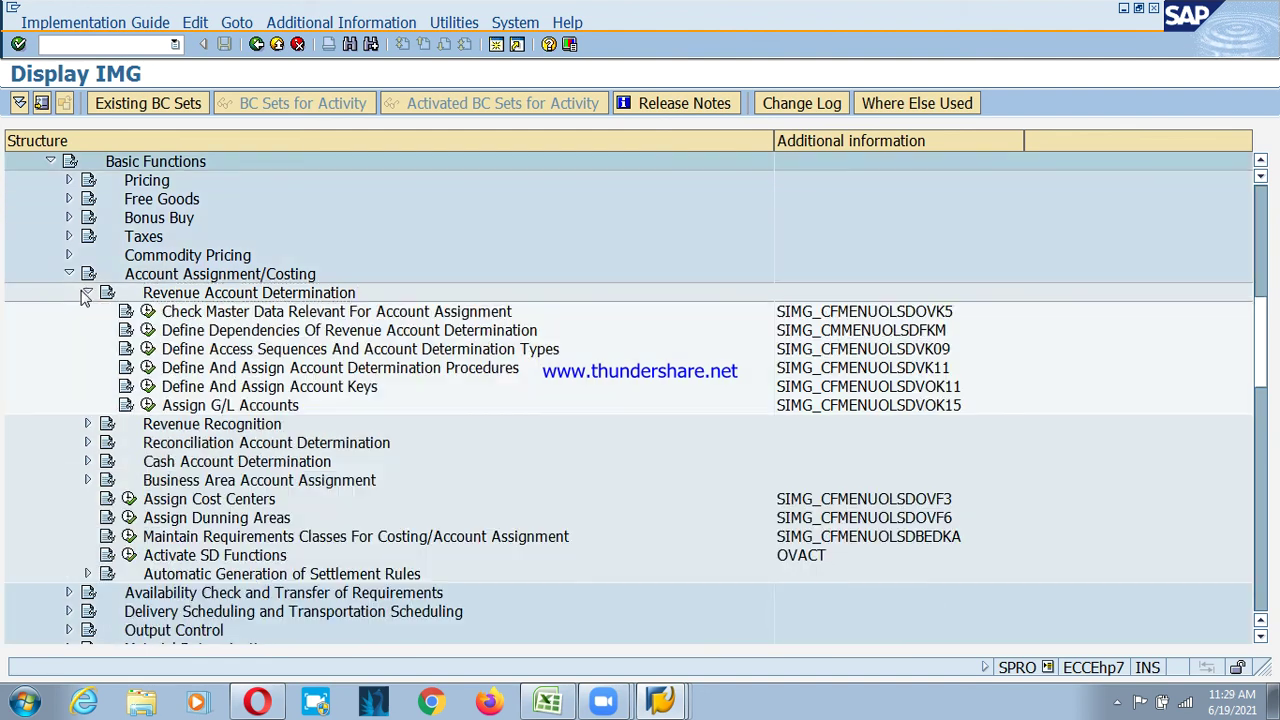
- Execute the Assign G/L Accounts activity and open table 5, Acct Key, for maintenance
click(172, 410)
click(148, 406)
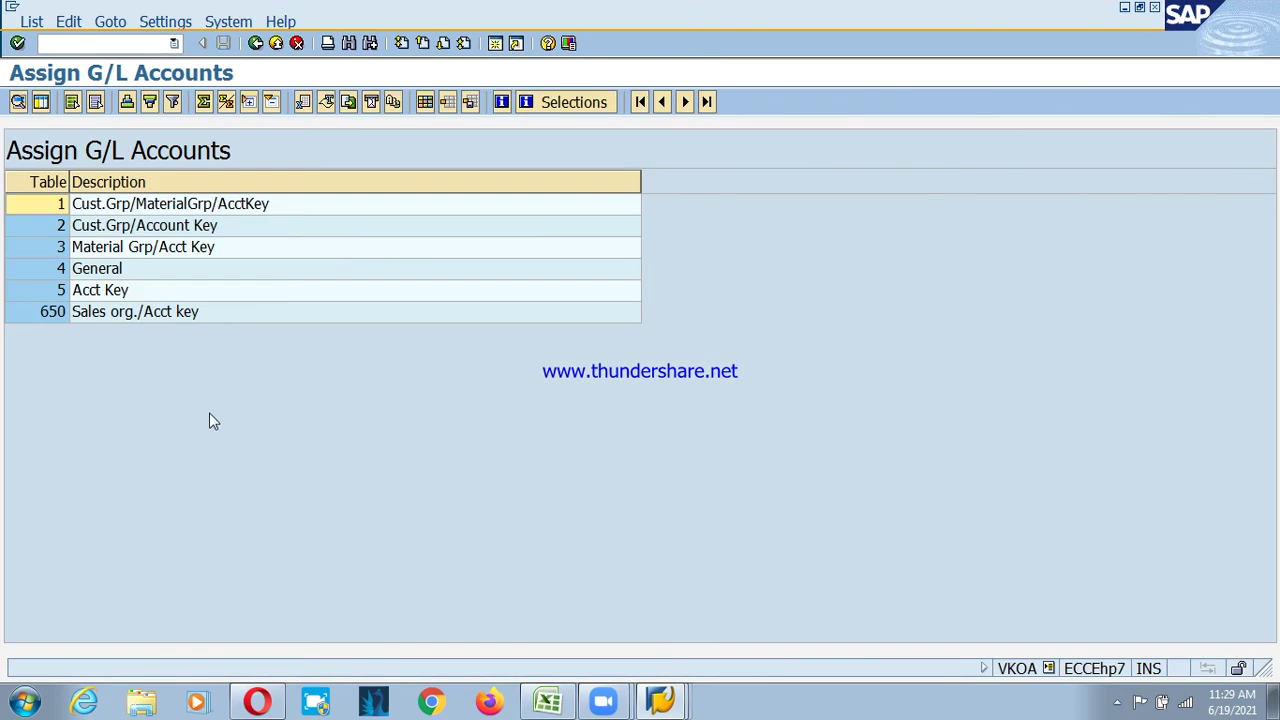
click(138, 291)
double_click(138, 291)
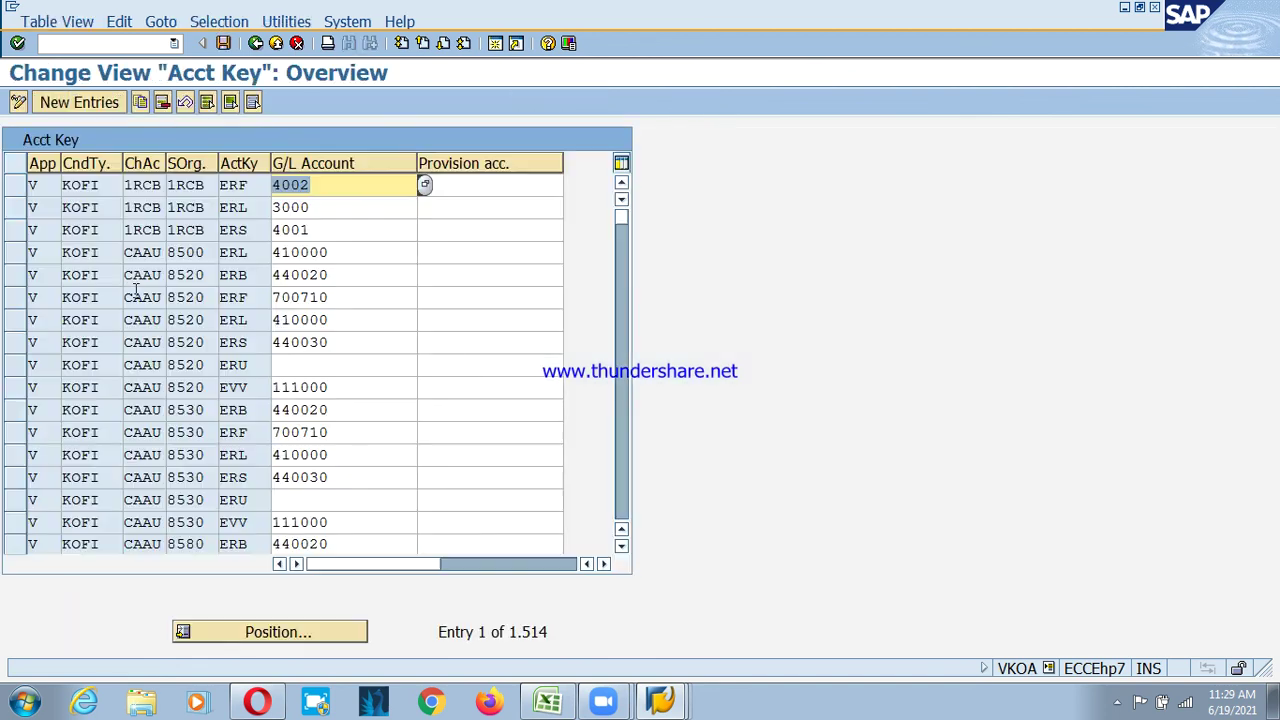
- Start new entries in the Acct Key table and set the first row's application to V, Sales/Distribution
click(76, 103)
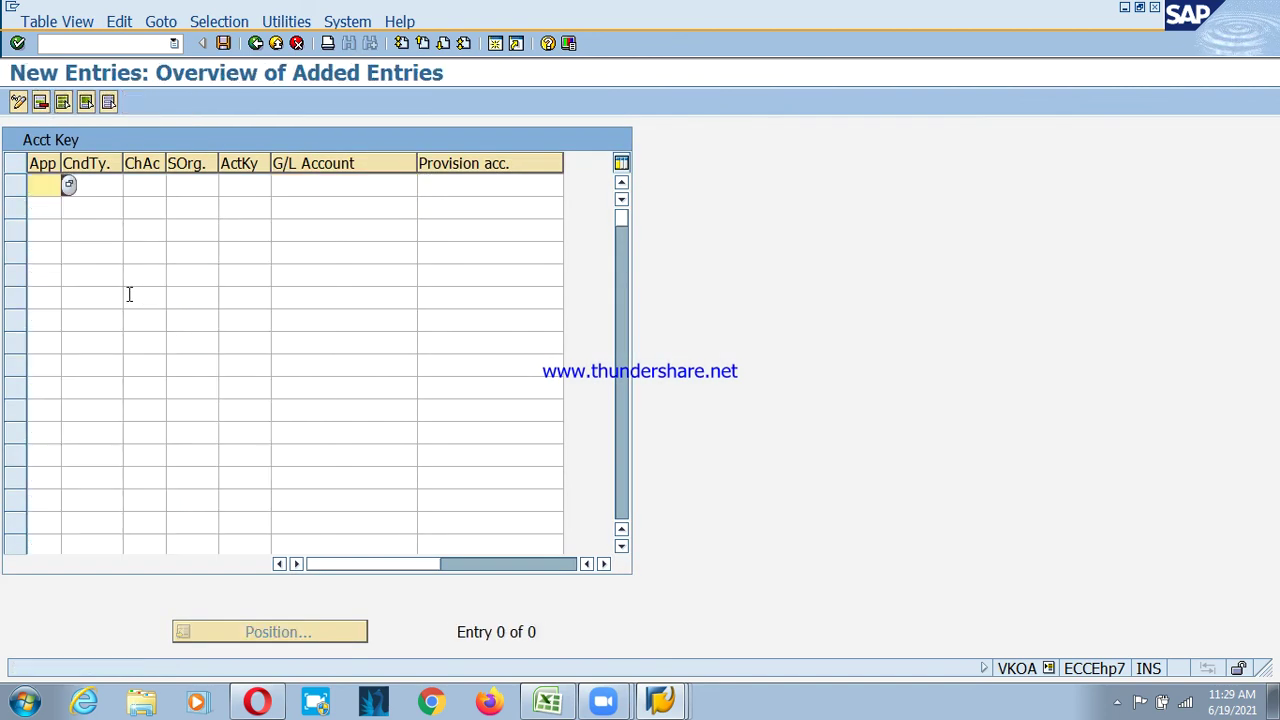
key(Tab)
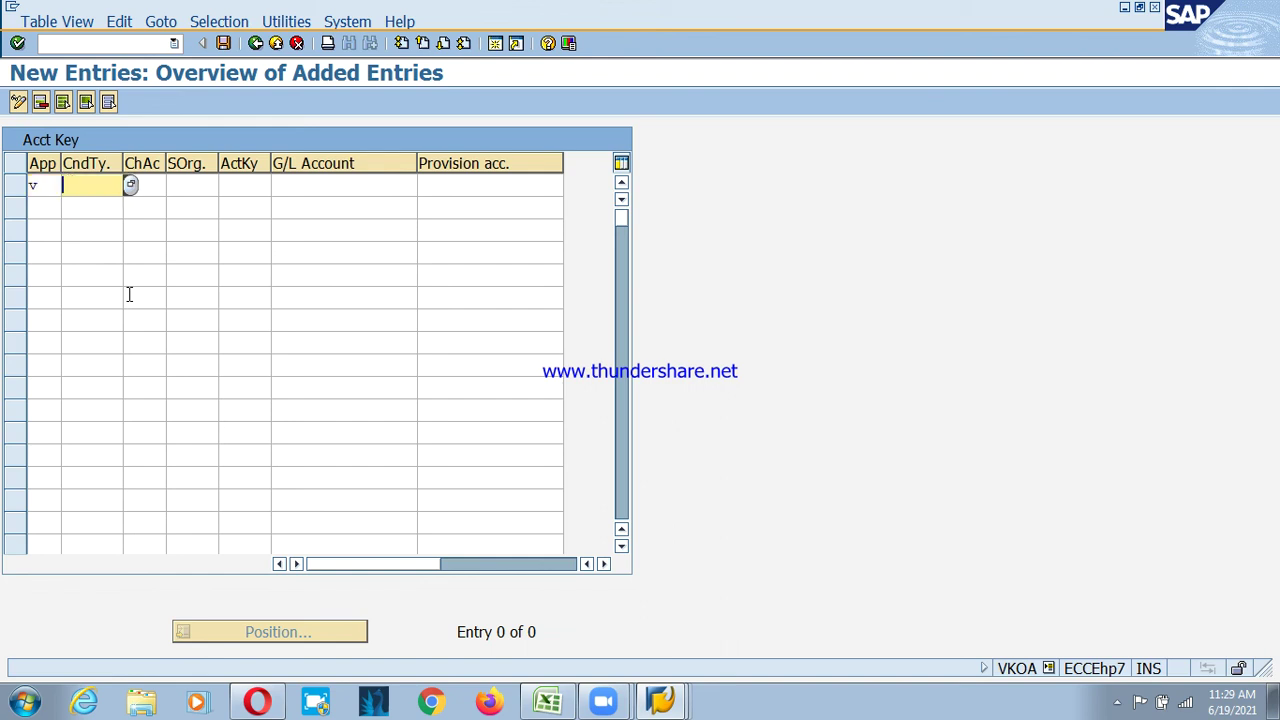
key(shift+Tab)
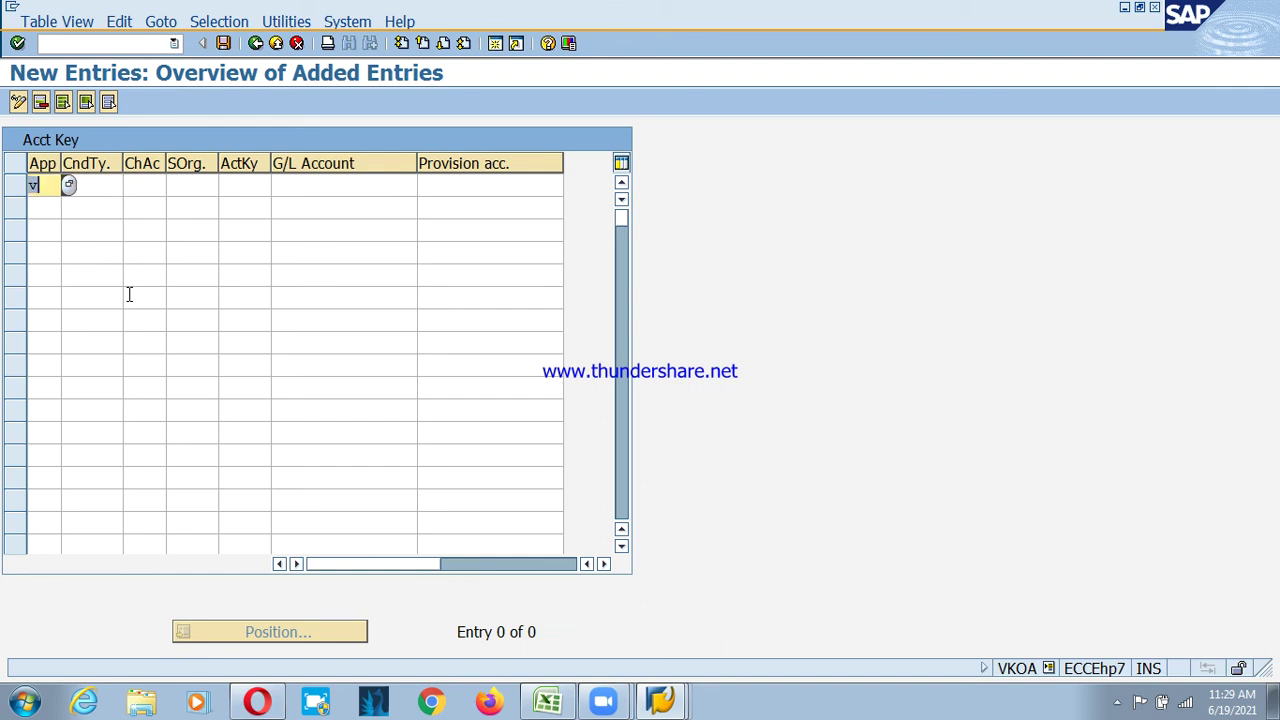
key(F4)
key(Down)
key(Down)
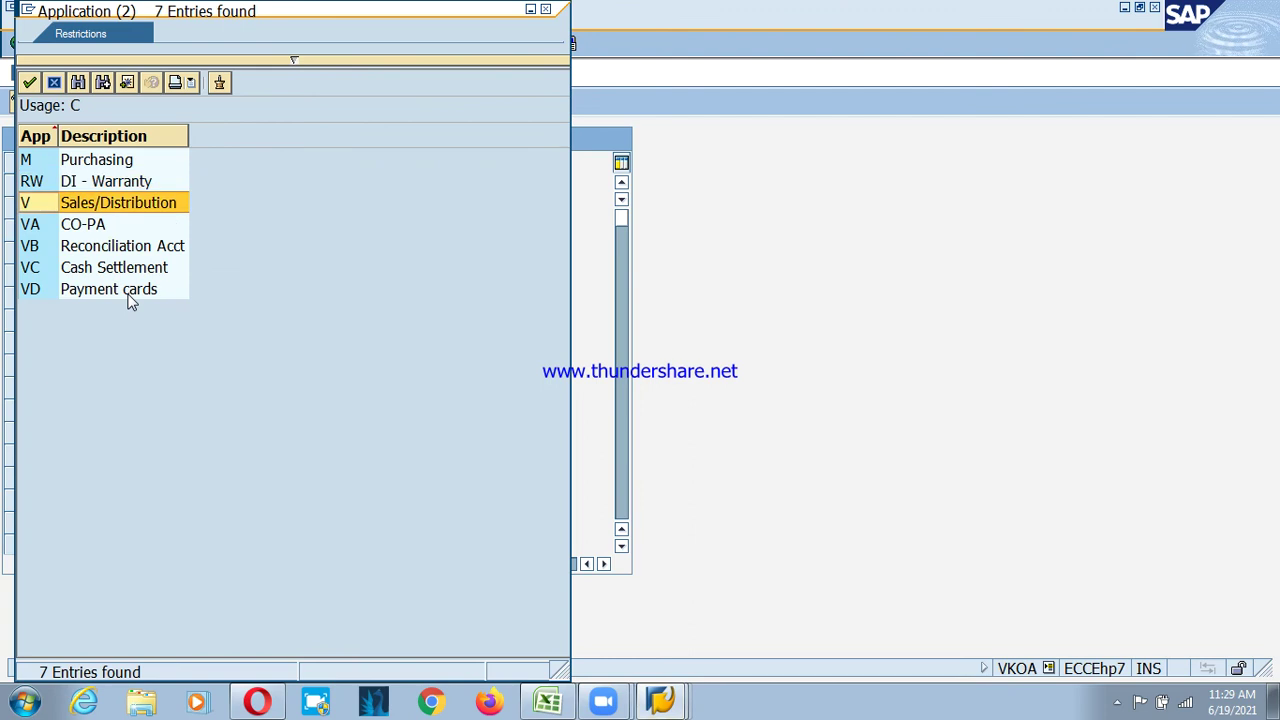
key(Return)
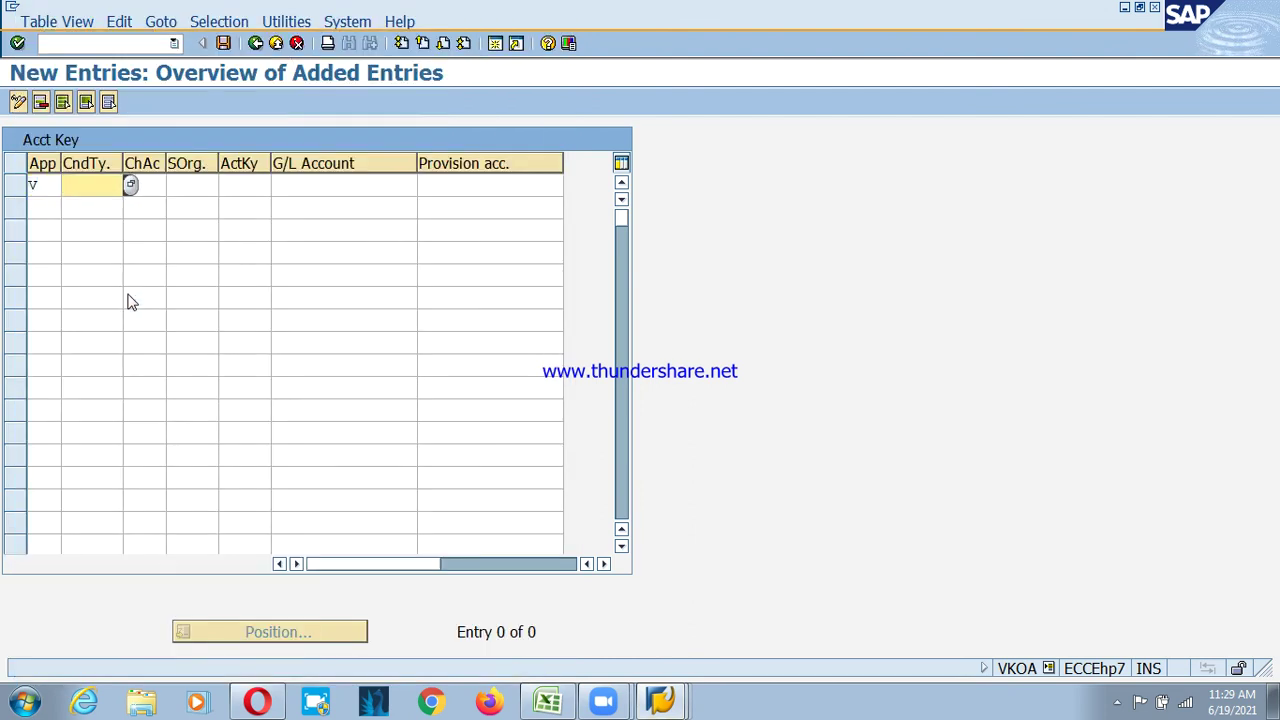
- Fill the new row with condition type KOFI, chart of accounts PSCA, sales organization PSO1 and account key ERL
text(kofi)
key(Tab)
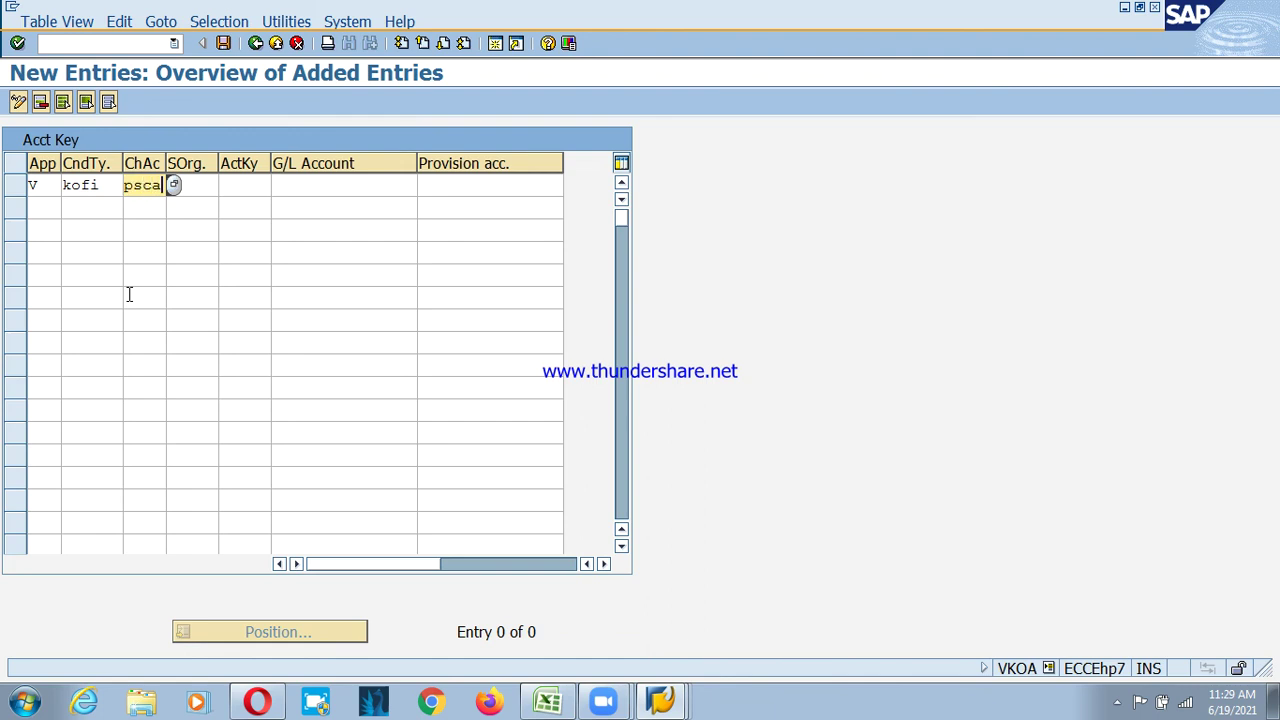
key(Tab)
text(pso)
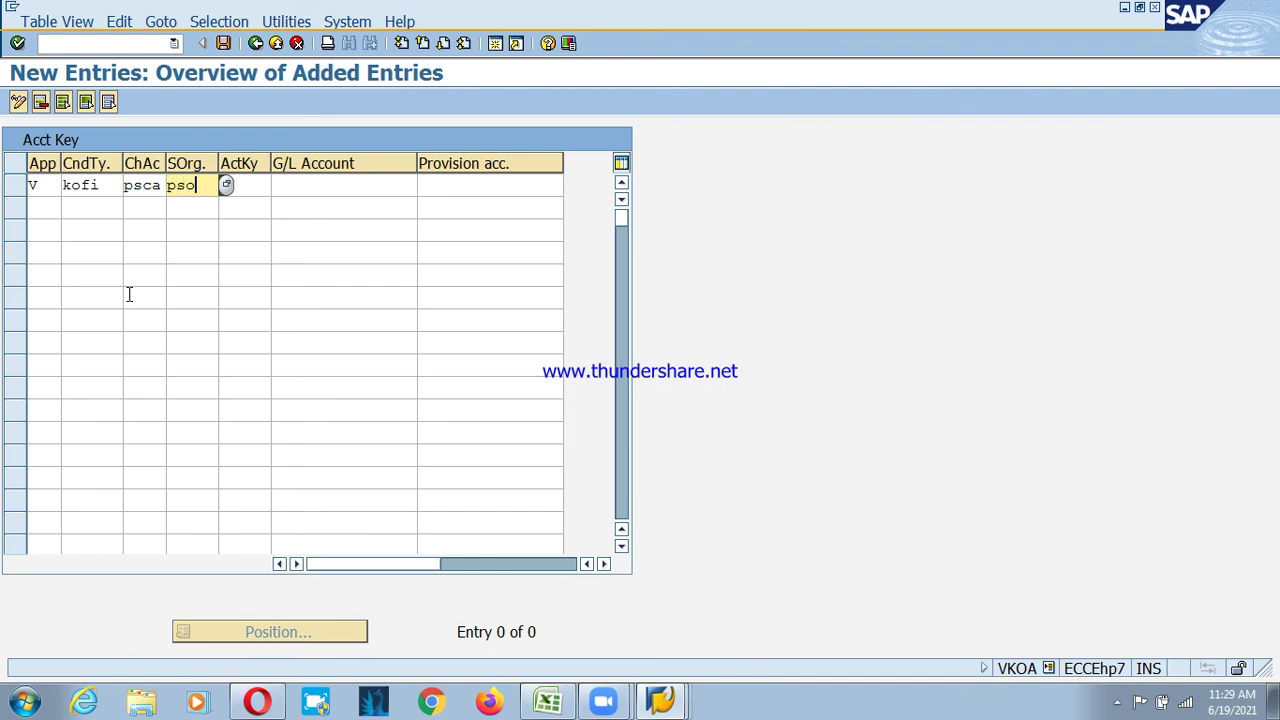
text(1)
key(Tab)
text(er)
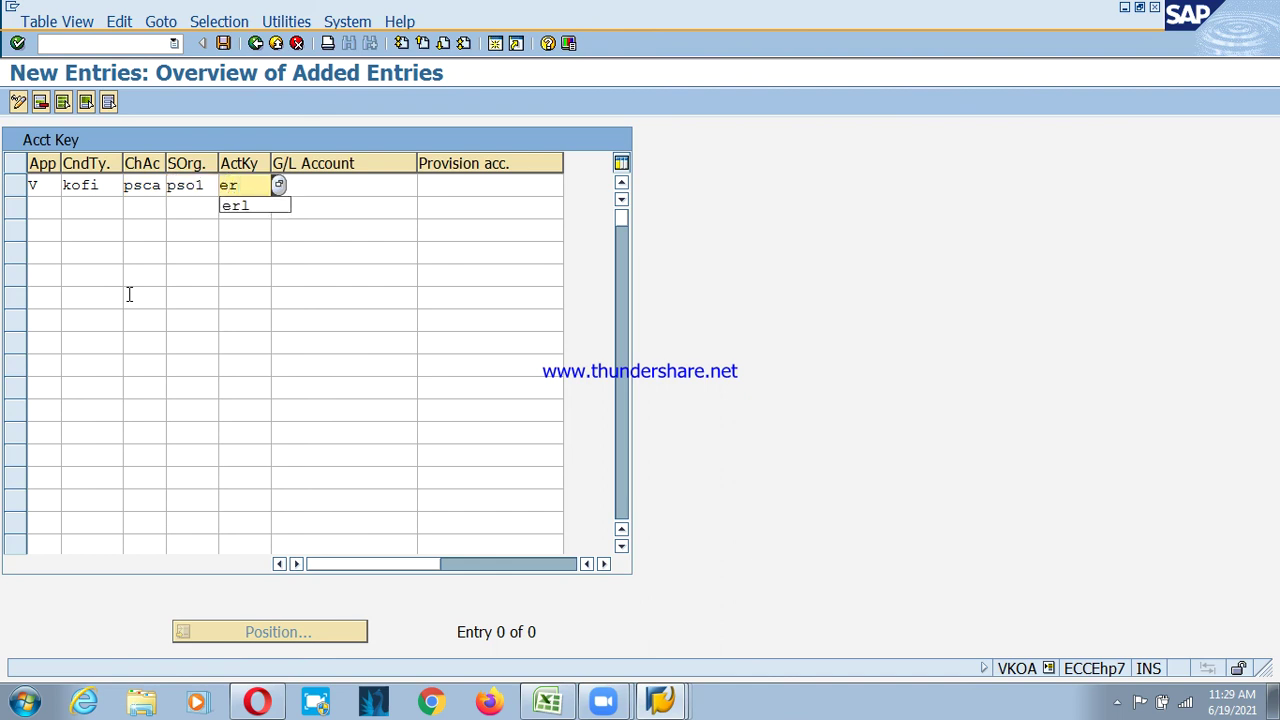
text(1)
key(Tab)
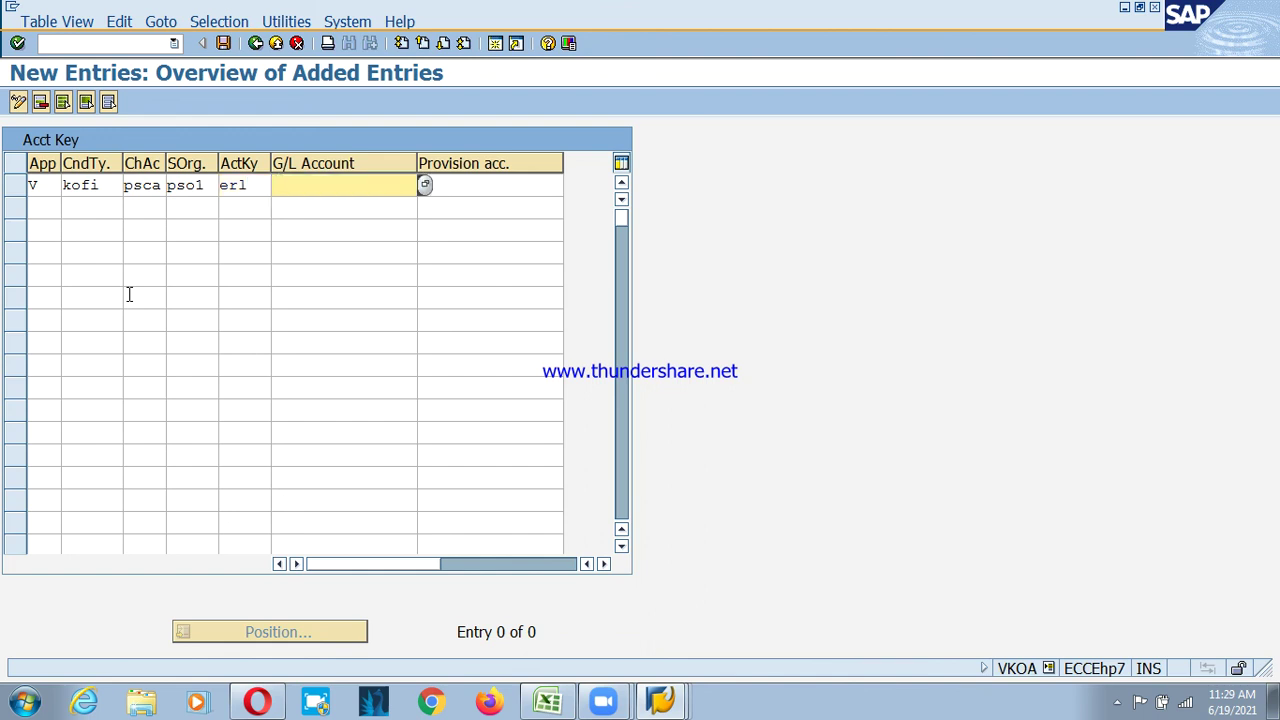
- Assign G/L account 300000 to the new ERL row and validate the entry
text(3)
key(Down)
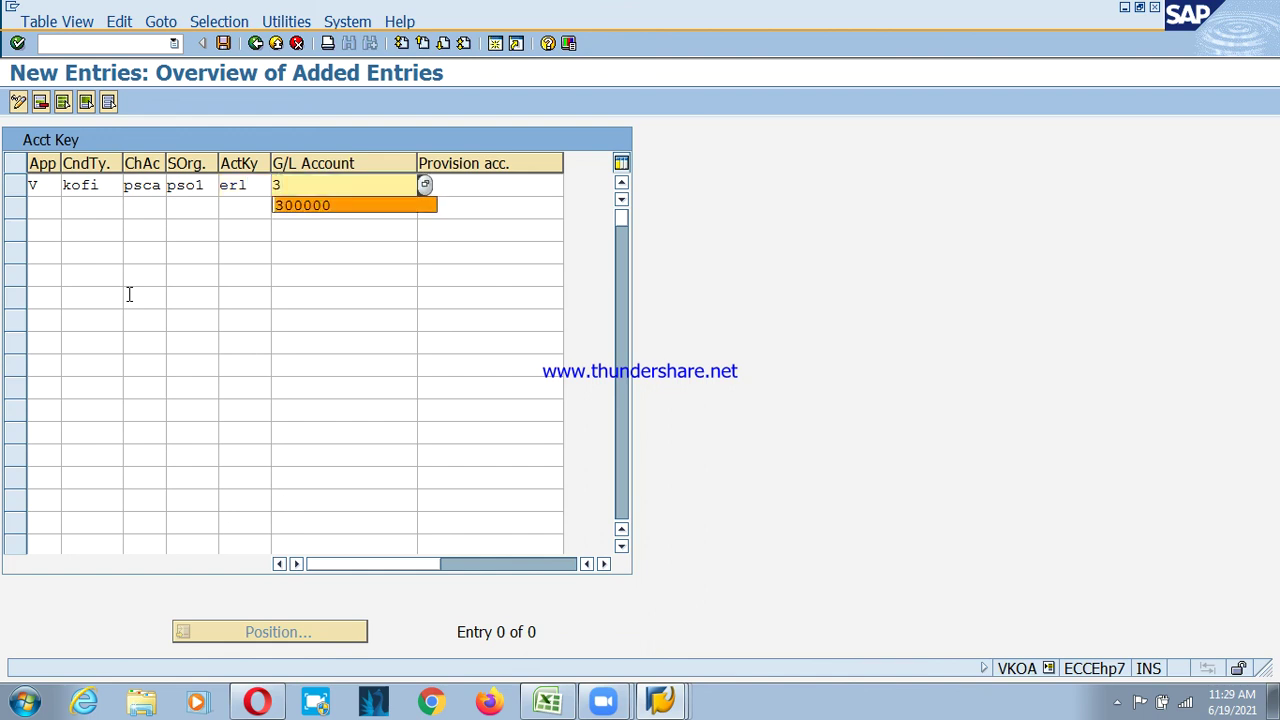
key(Return)
key(Return)
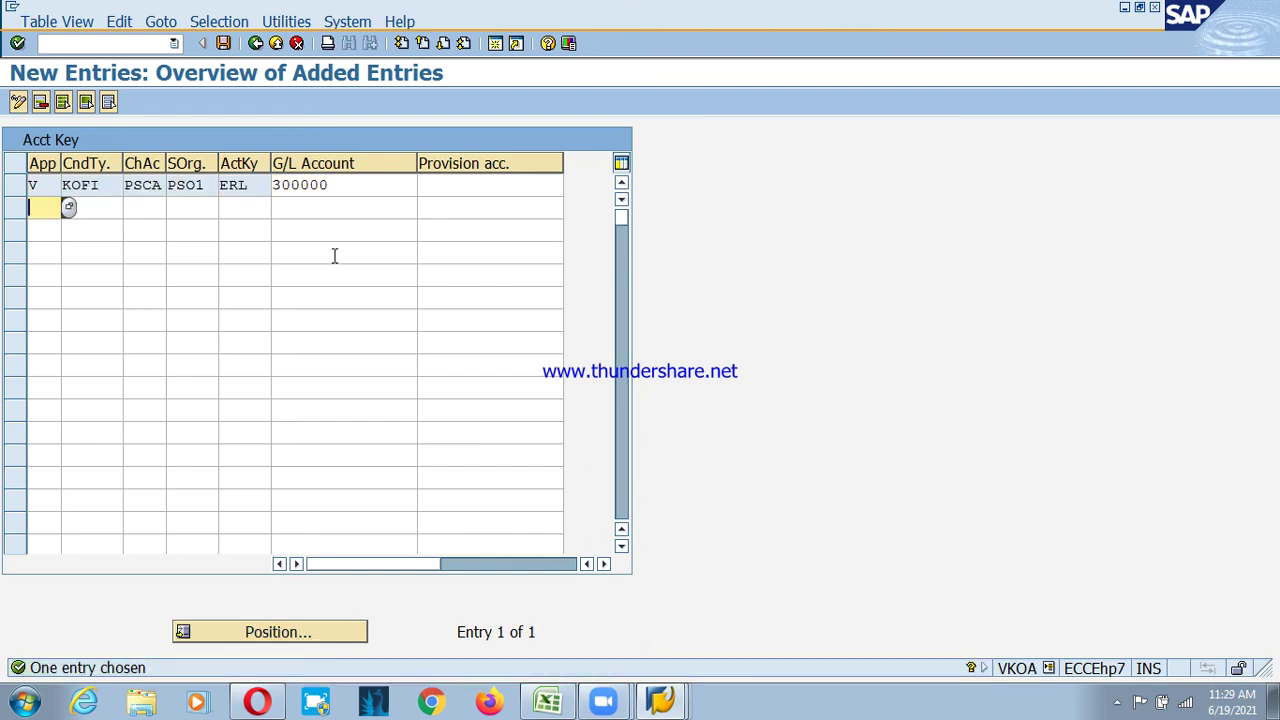
- Save the account assignment under the proposed customizing request and return to the Display IMG structure
click(352, 189)
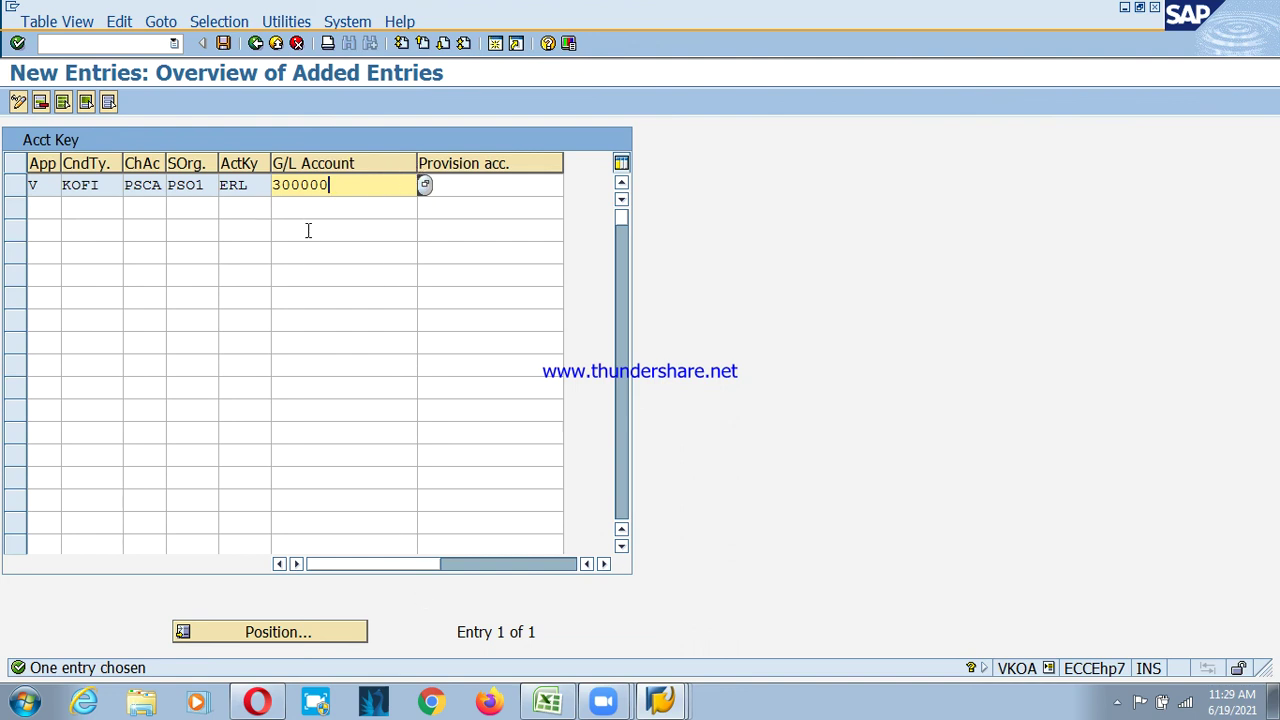
click(223, 44)
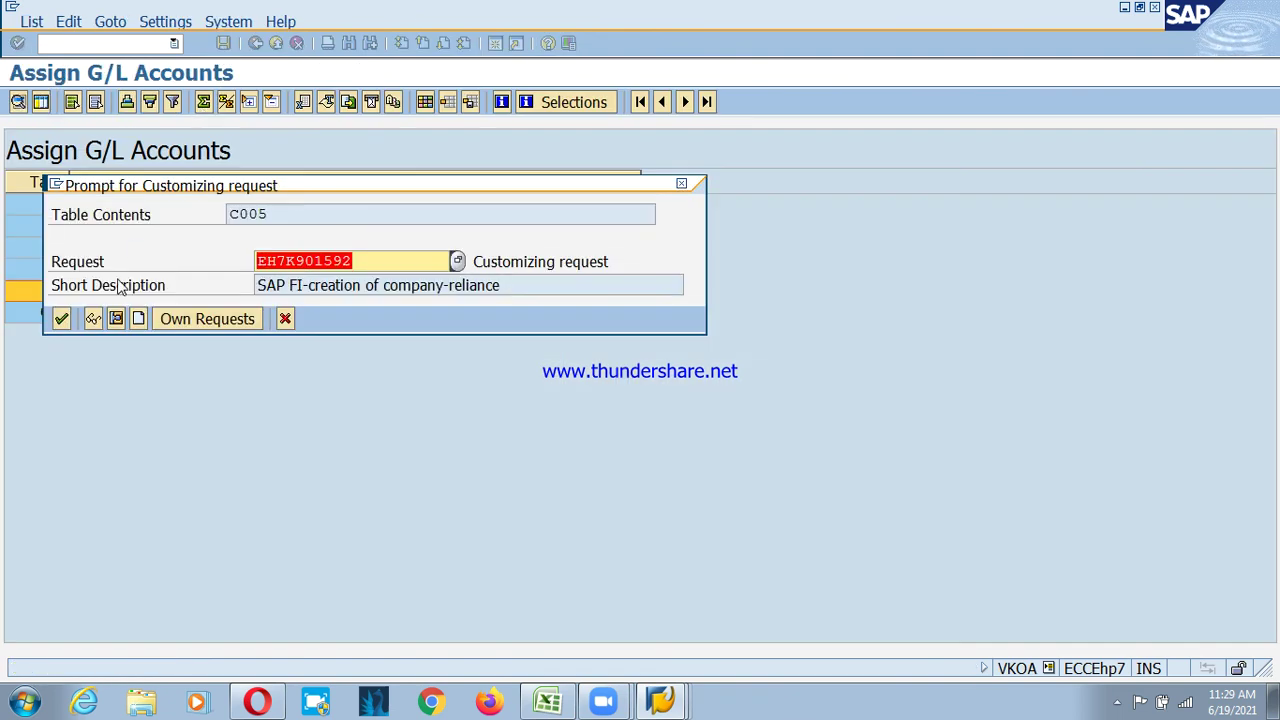
click(61, 318)
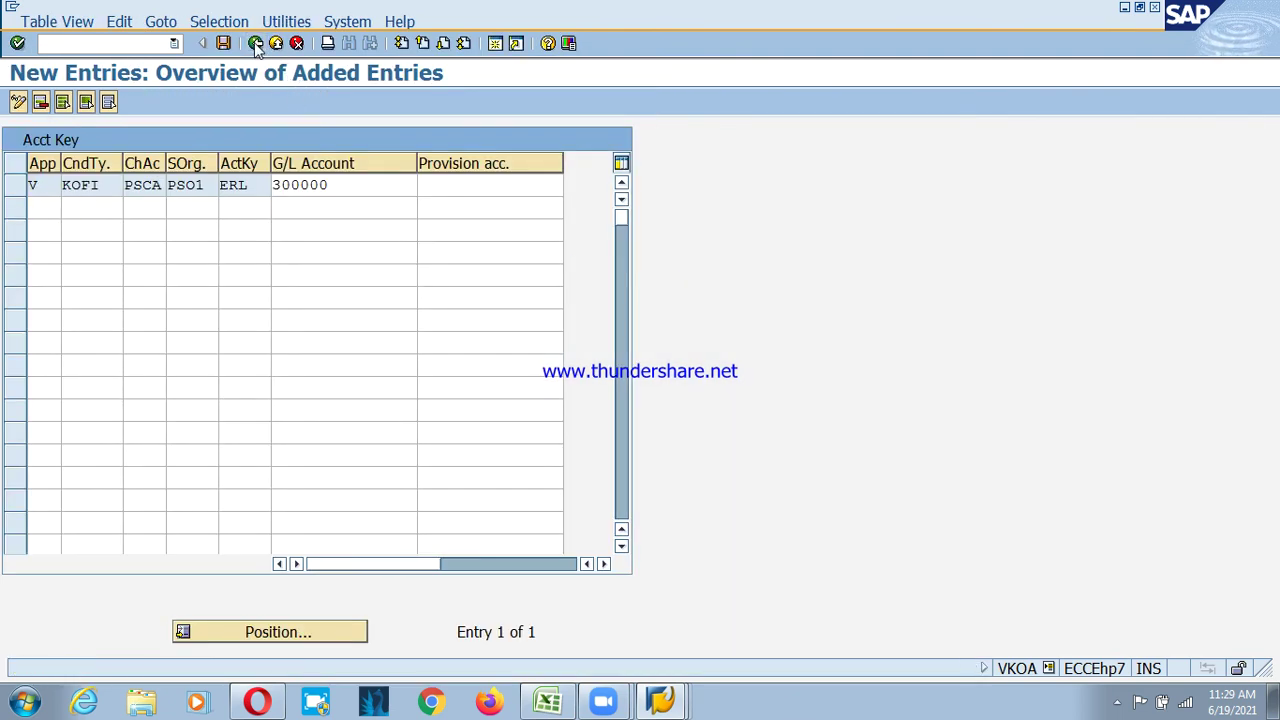
click(255, 43)
click(255, 43)
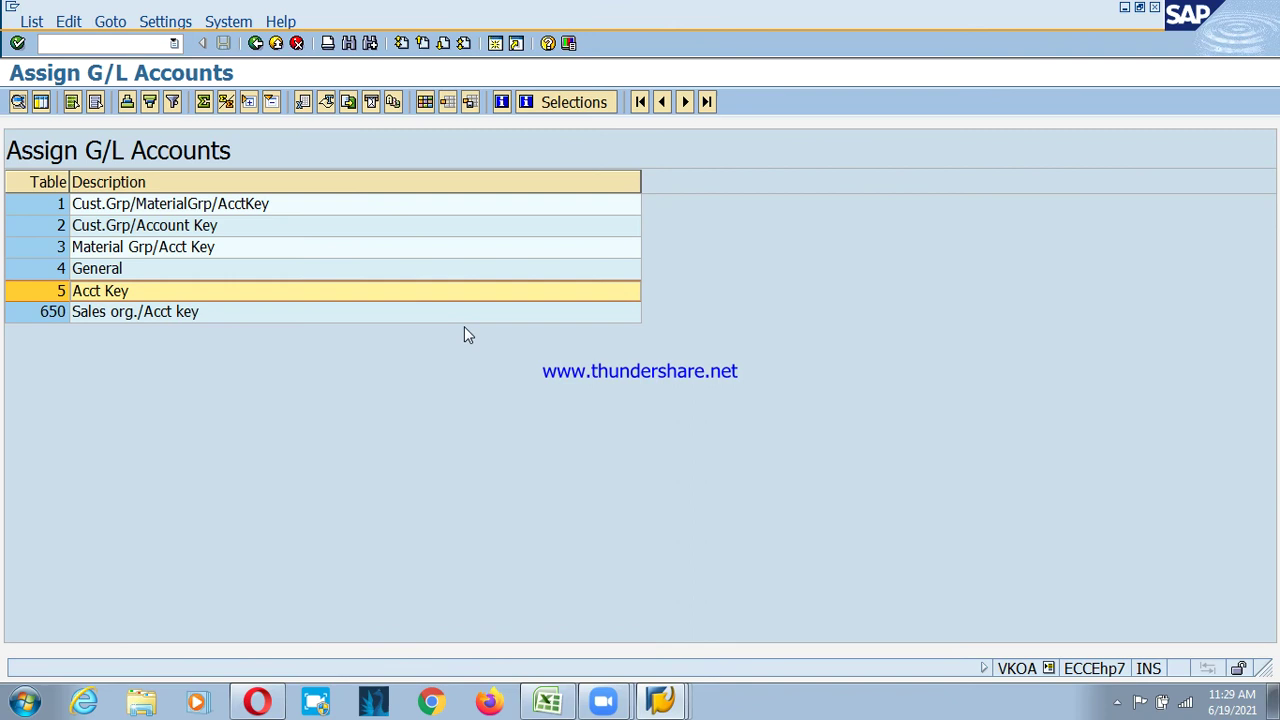
click(255, 43)
- Switch to the Change Billing Document session, restart VF02 and release the saved billing document to accounting
click(655, 705)
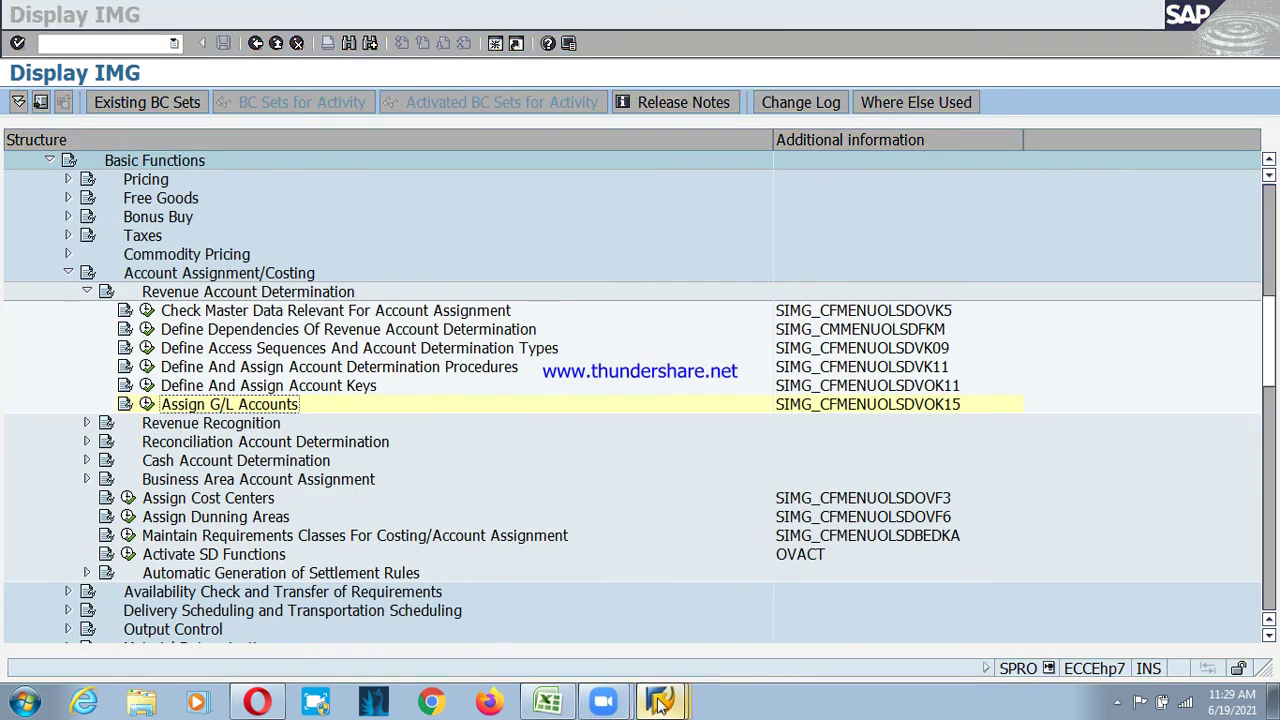
click(613, 536)
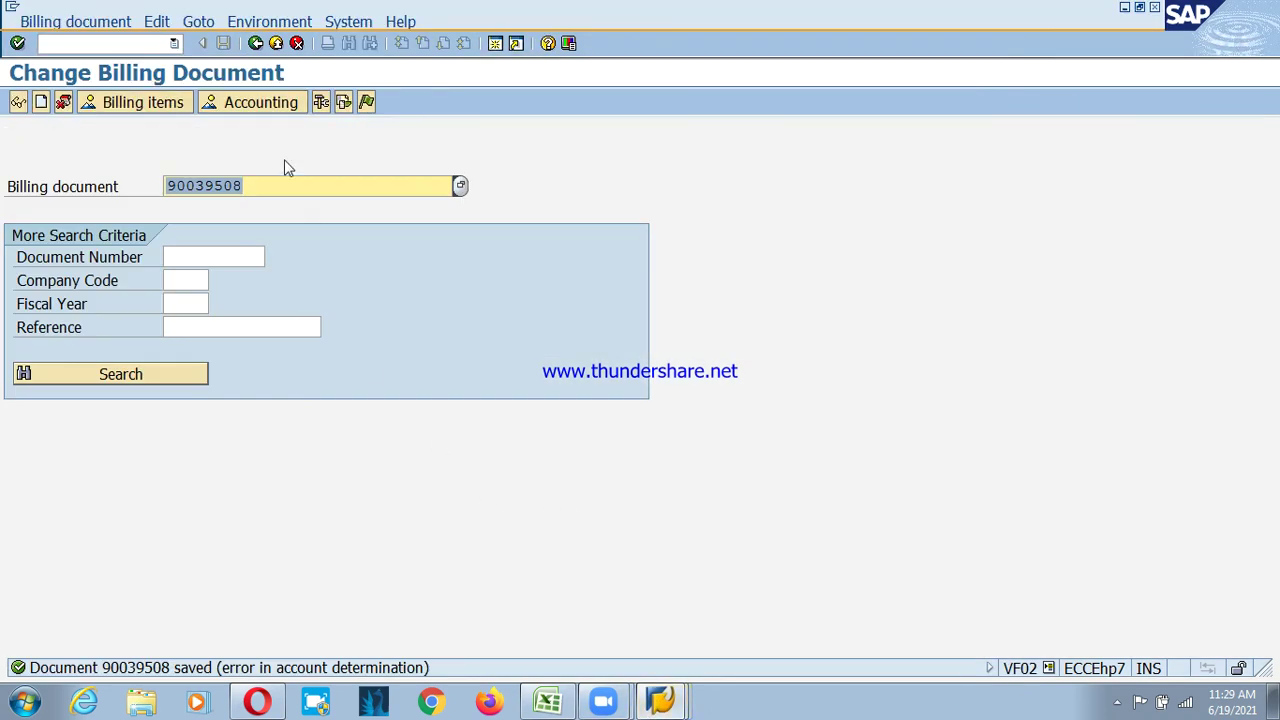
click(276, 43)
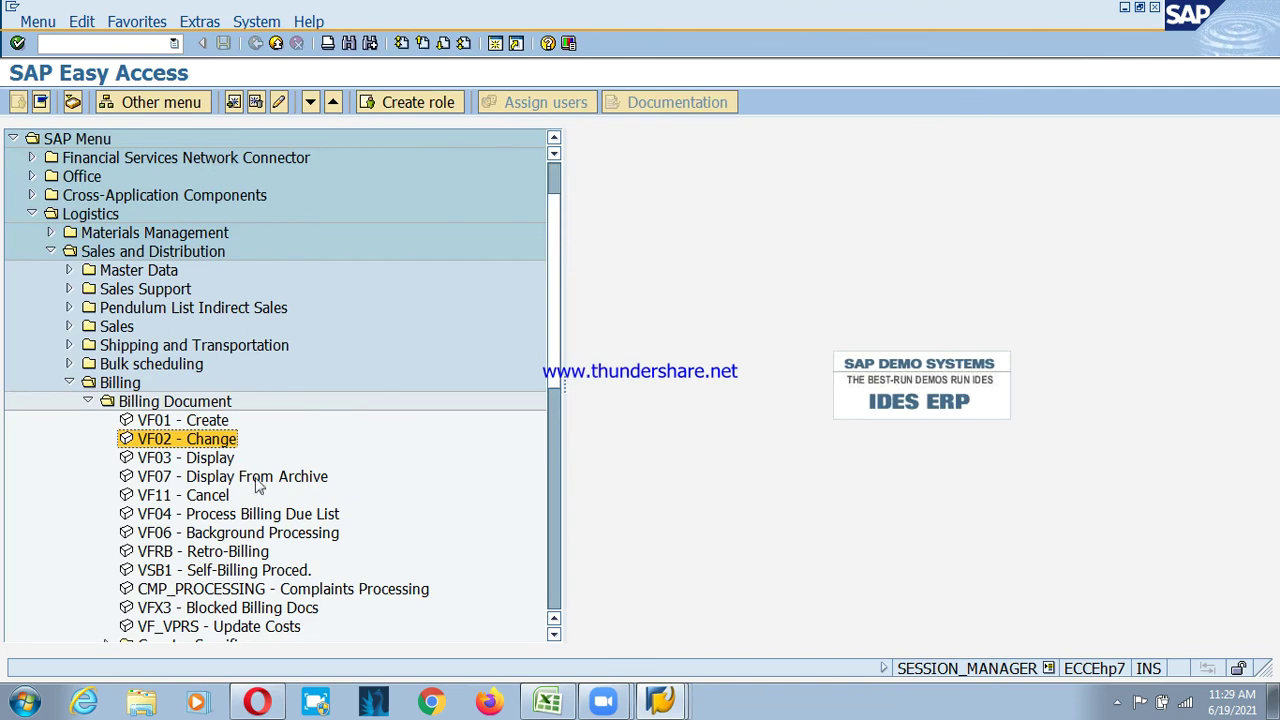
double_click(177, 437)
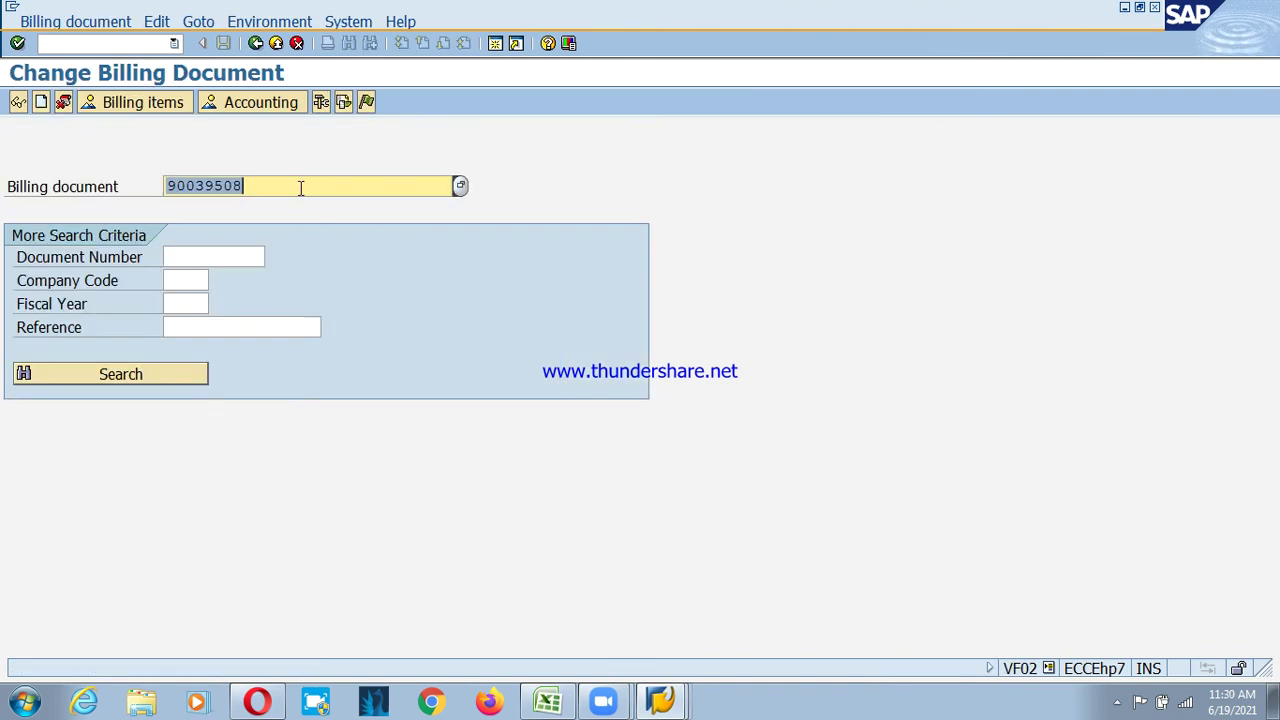
click(370, 104)
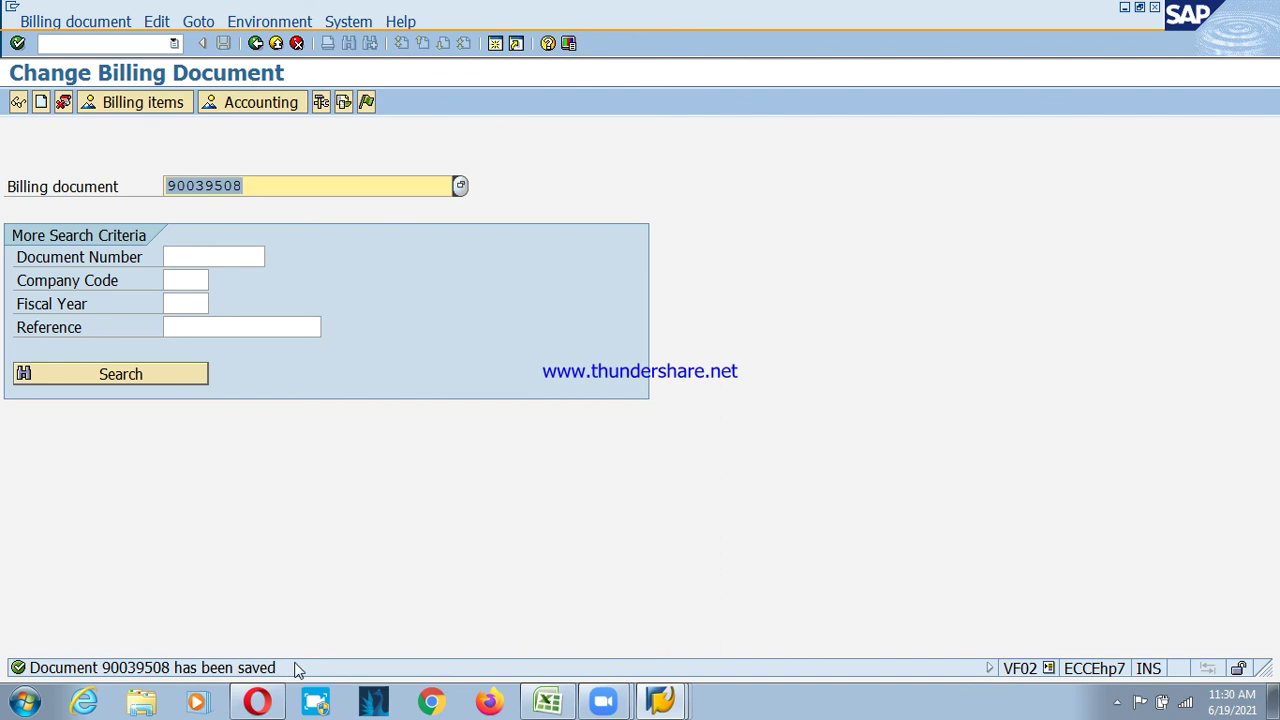
- Leave VF02, run transaction FBL5N and list the customer's open items in company code PSD at key date 19.06.2021
click(276, 43)
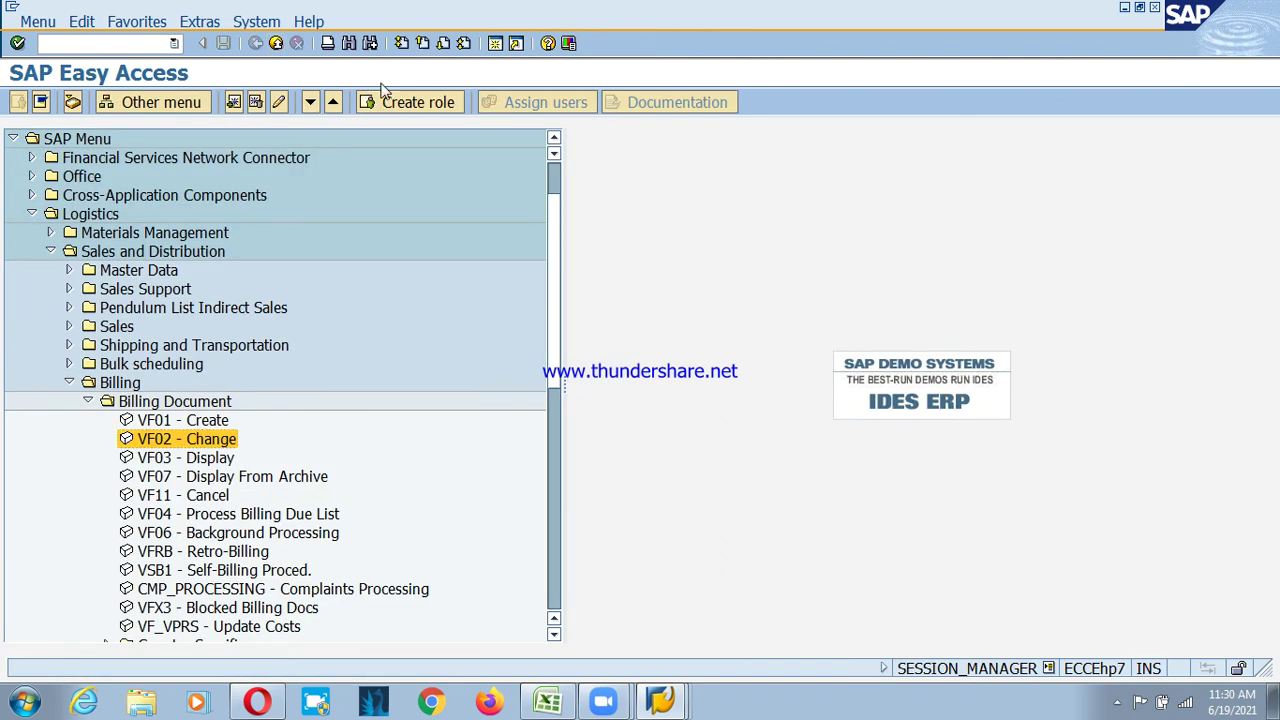
text(FBL5N)
key(Return)
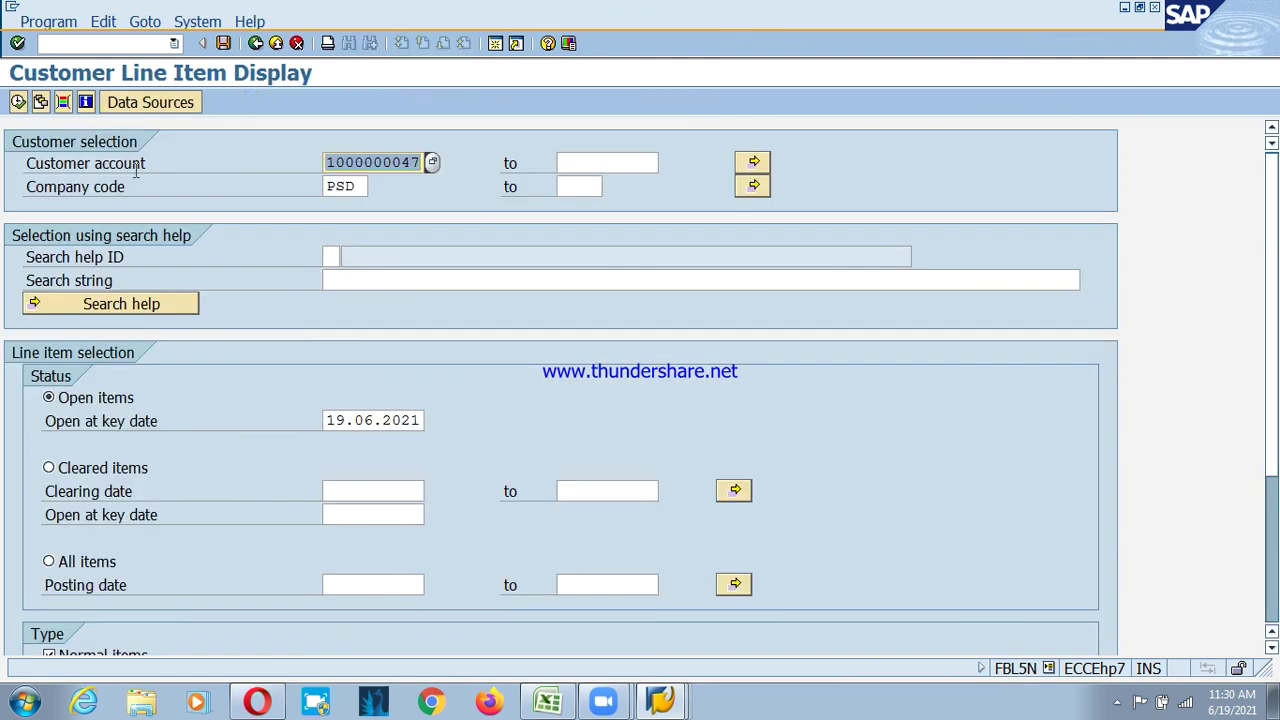
click(18, 102)
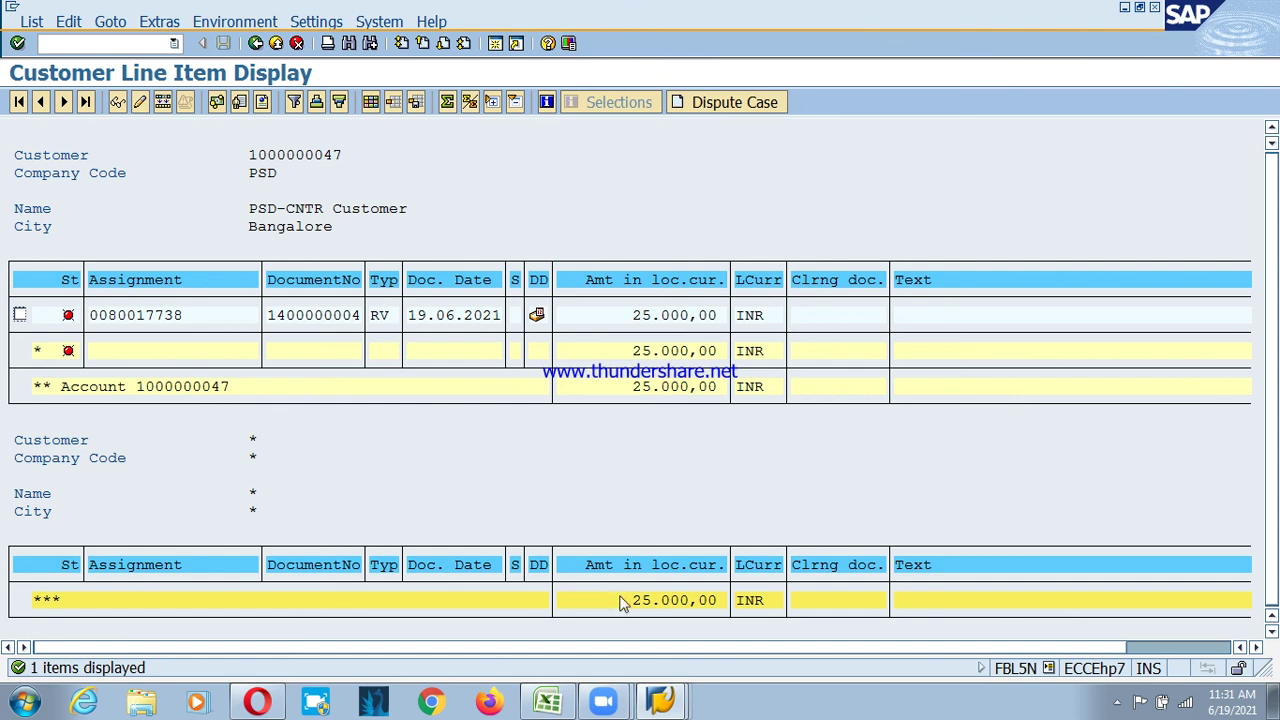
- In another session, run OBA7, position to document type RV and examine its details, including the number range
click(664, 695)
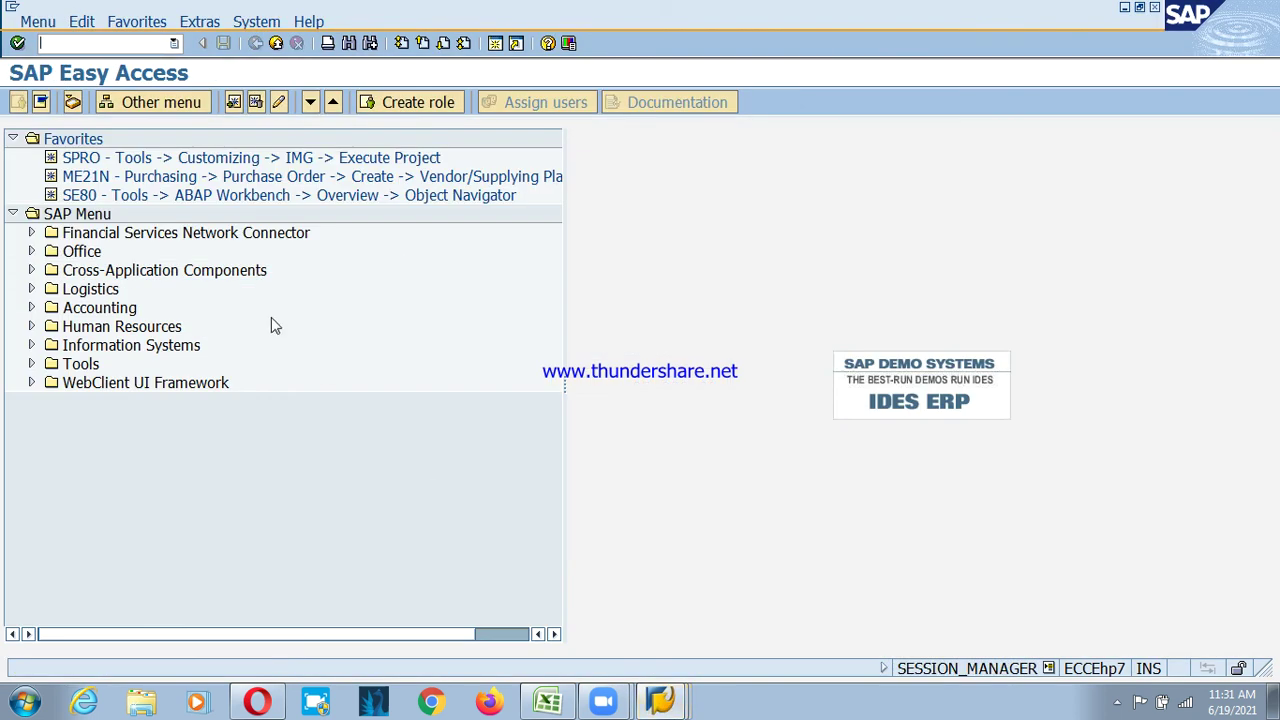
text(oba7)
key(Return)
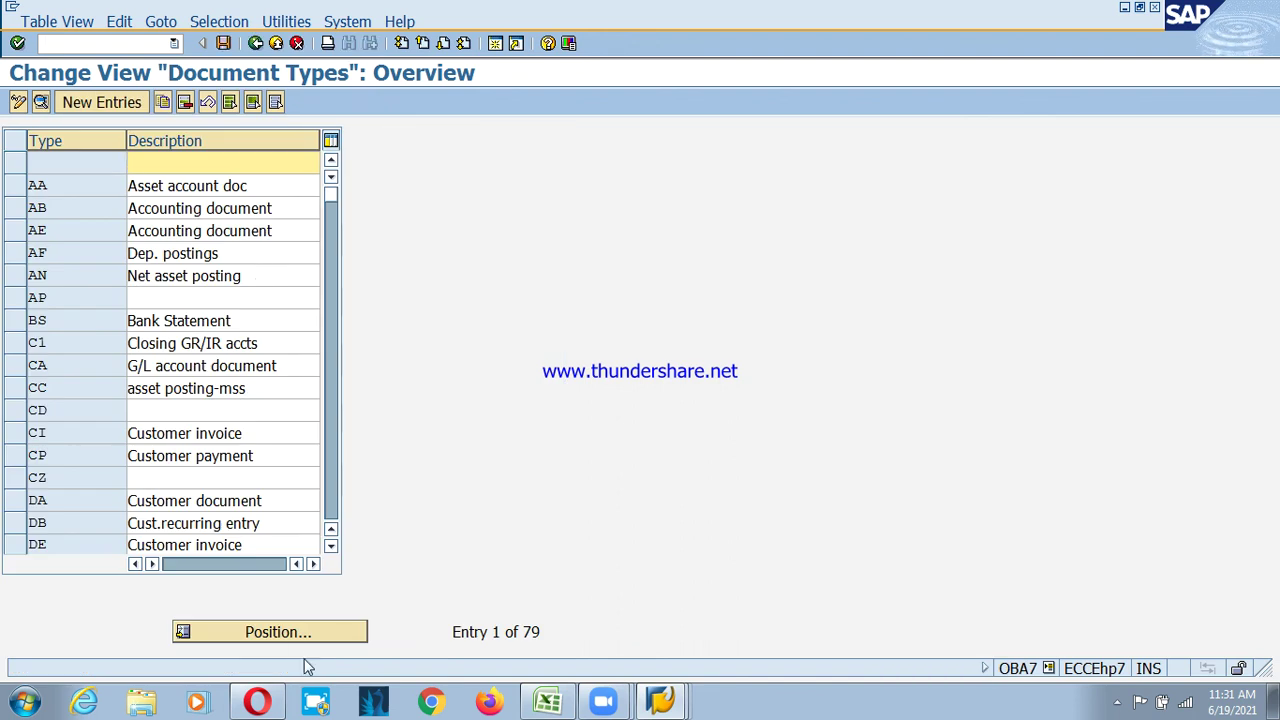
click(278, 632)
text(rv)
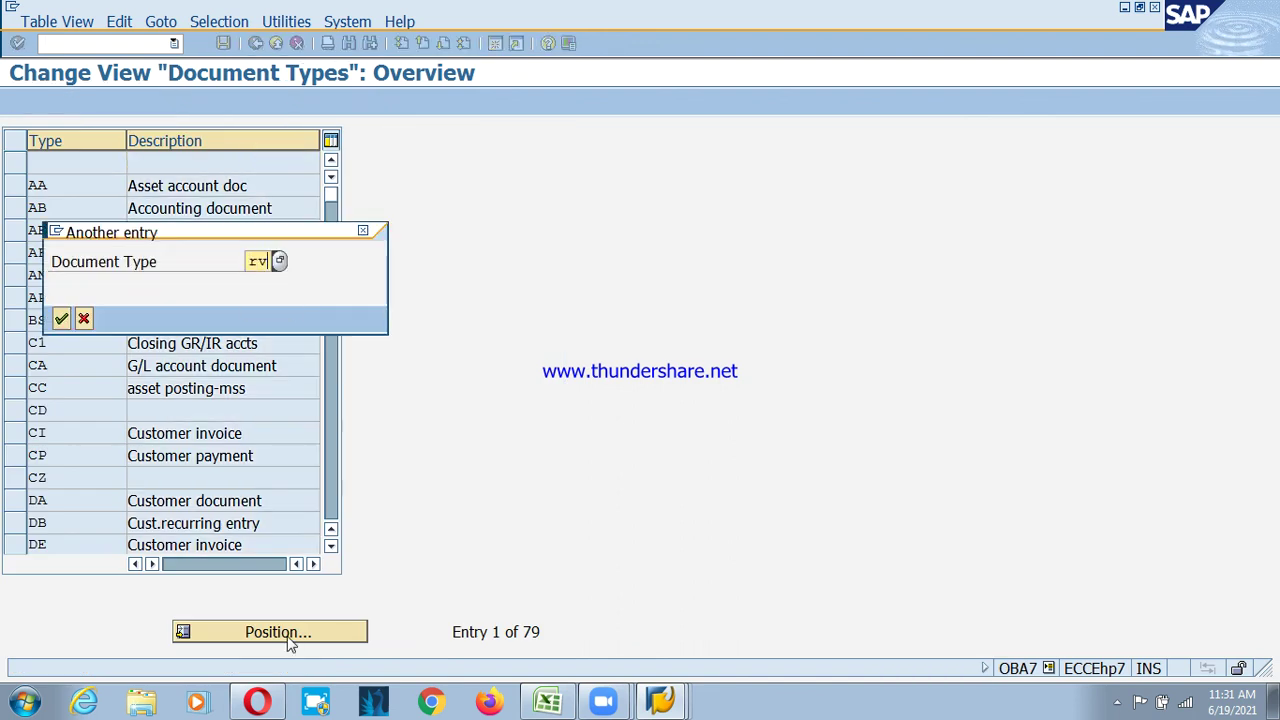
key(Return)
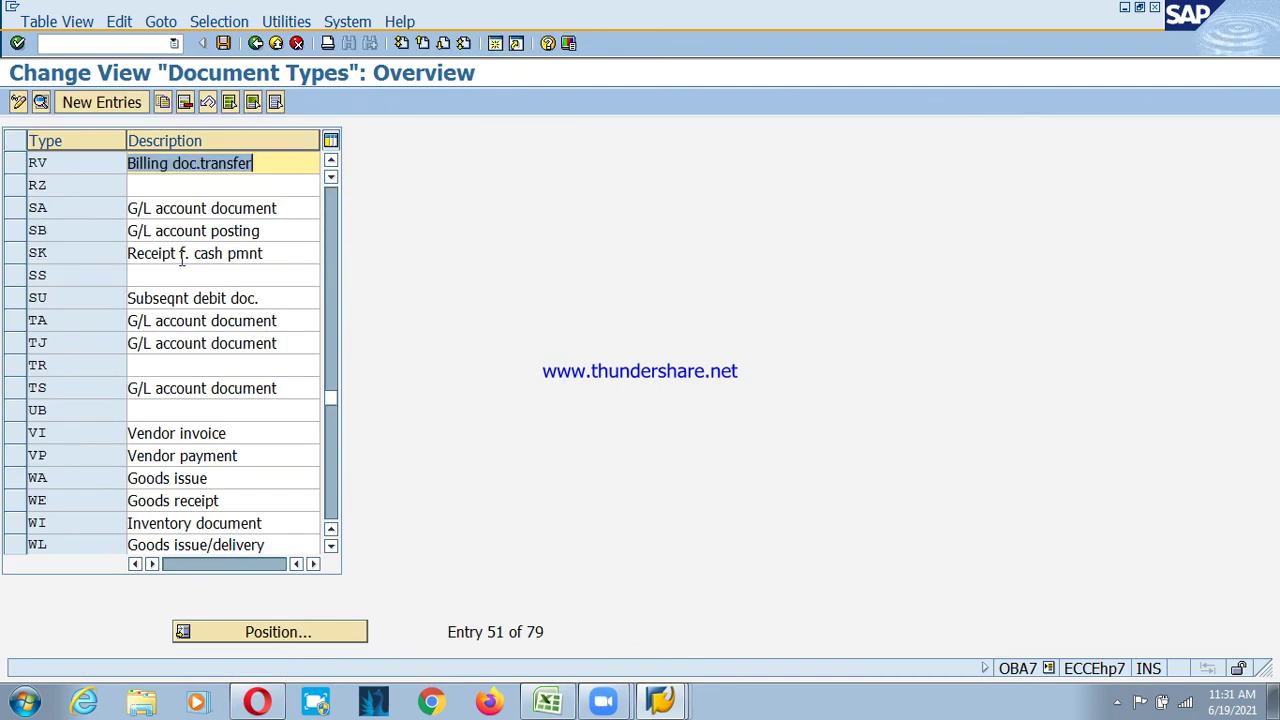
double_click(205, 165)
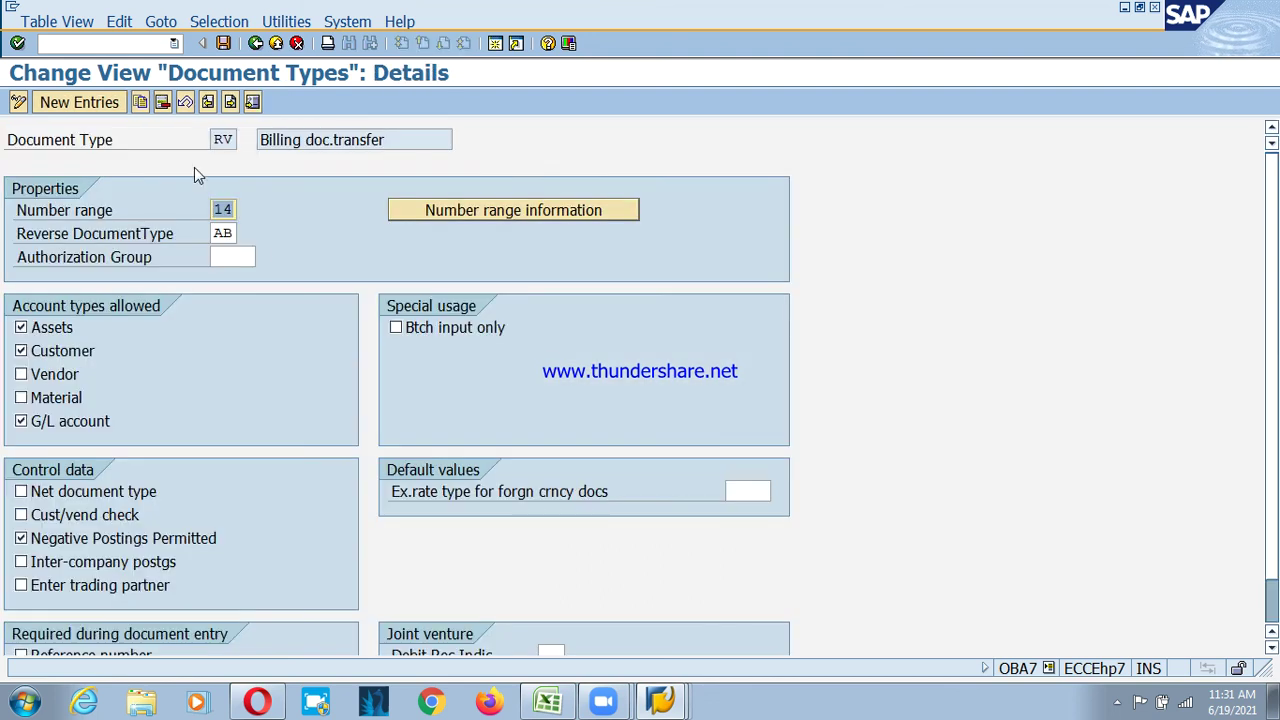
click(255, 43)
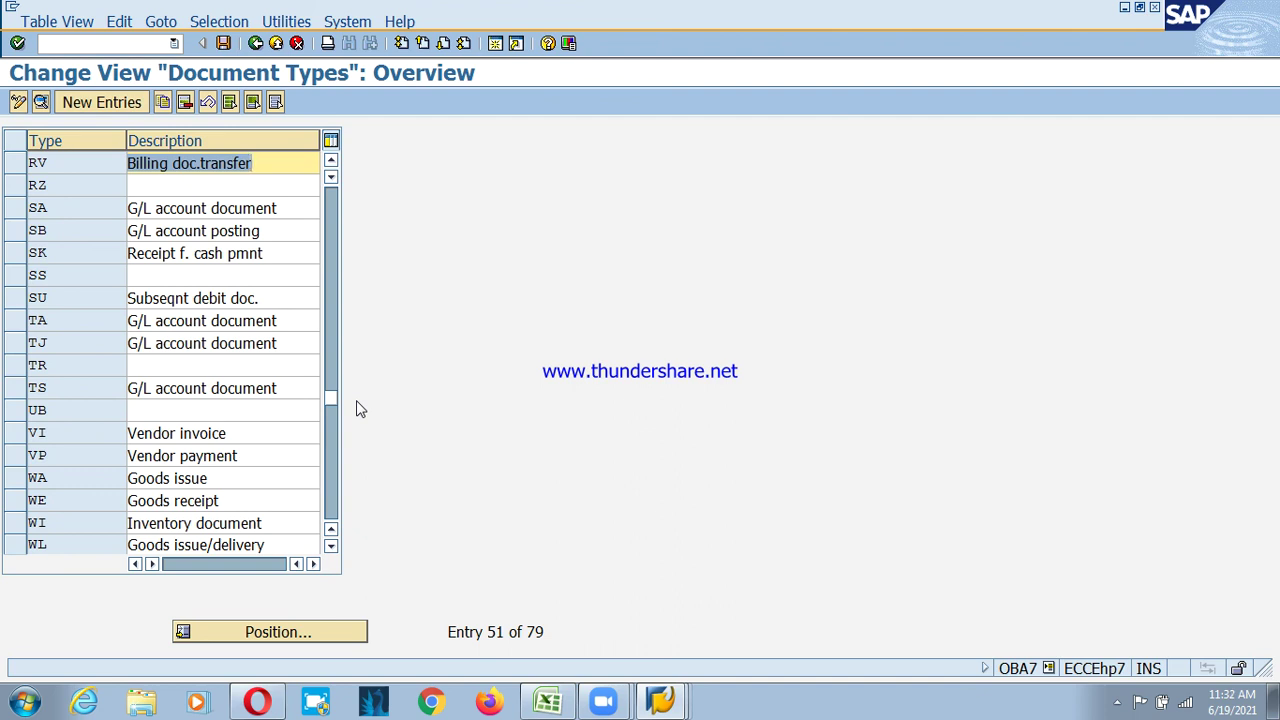
- Switch back to the customer line item session and leave the open items list
click(660, 700)
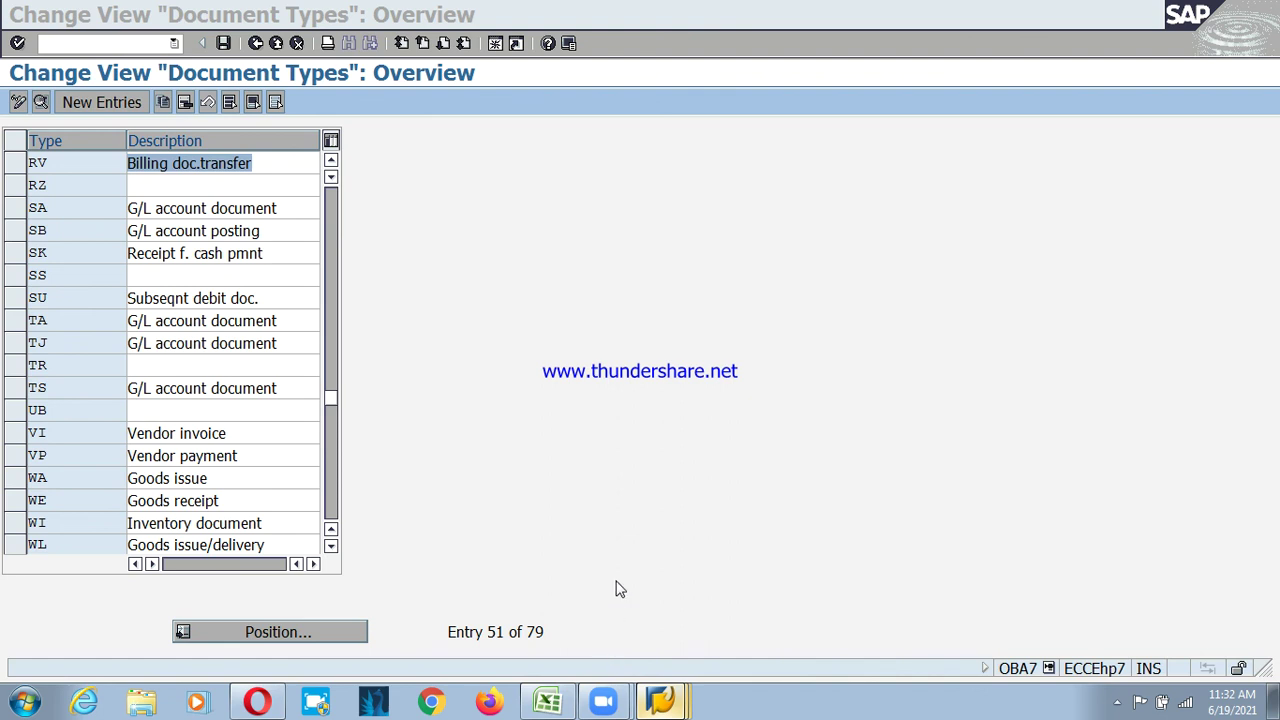
click(623, 540)
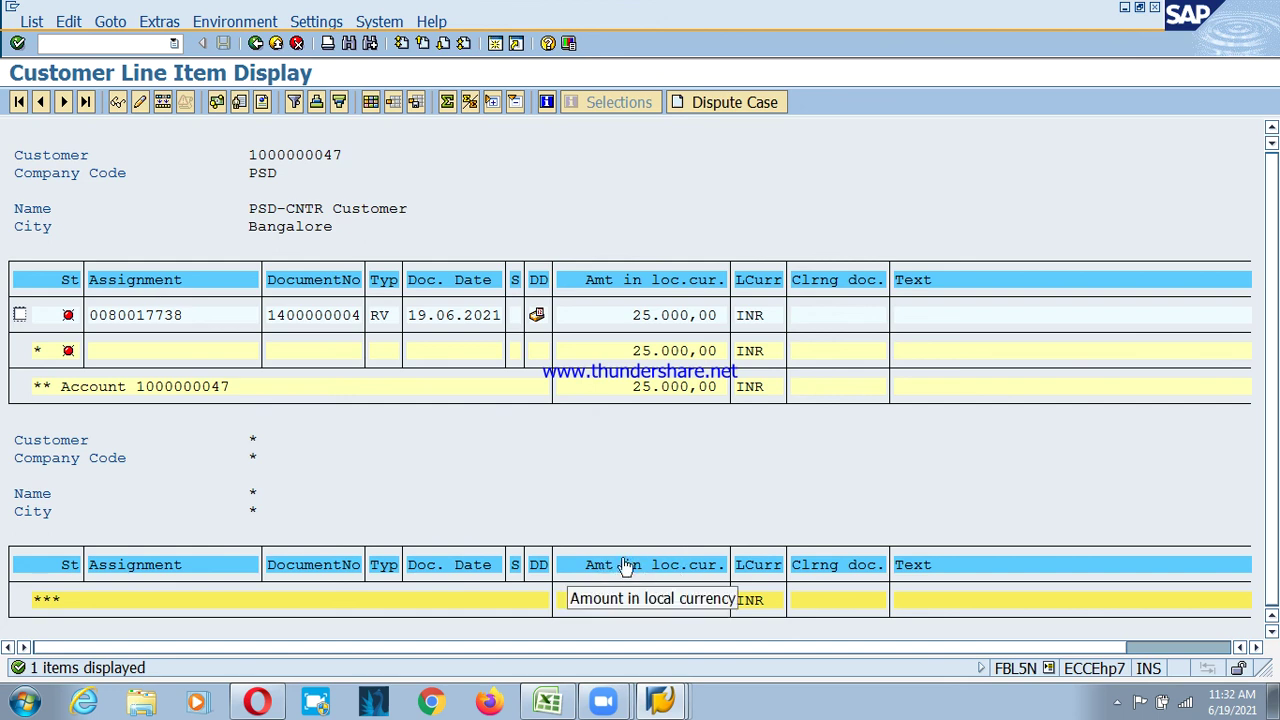
click(277, 44)
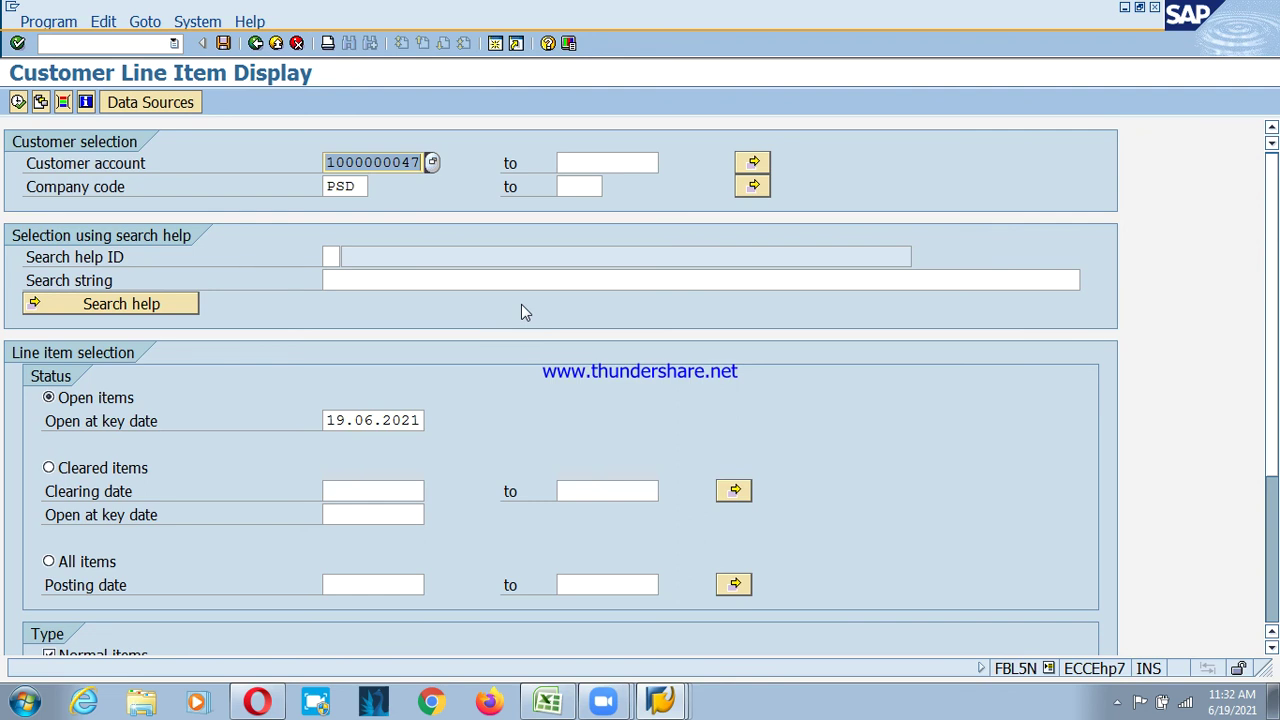
- Switch to the PSD workbook in Excel and enter the heading ASSET ACCOUNTING in cell A48 of Sheet1
click(547, 701)
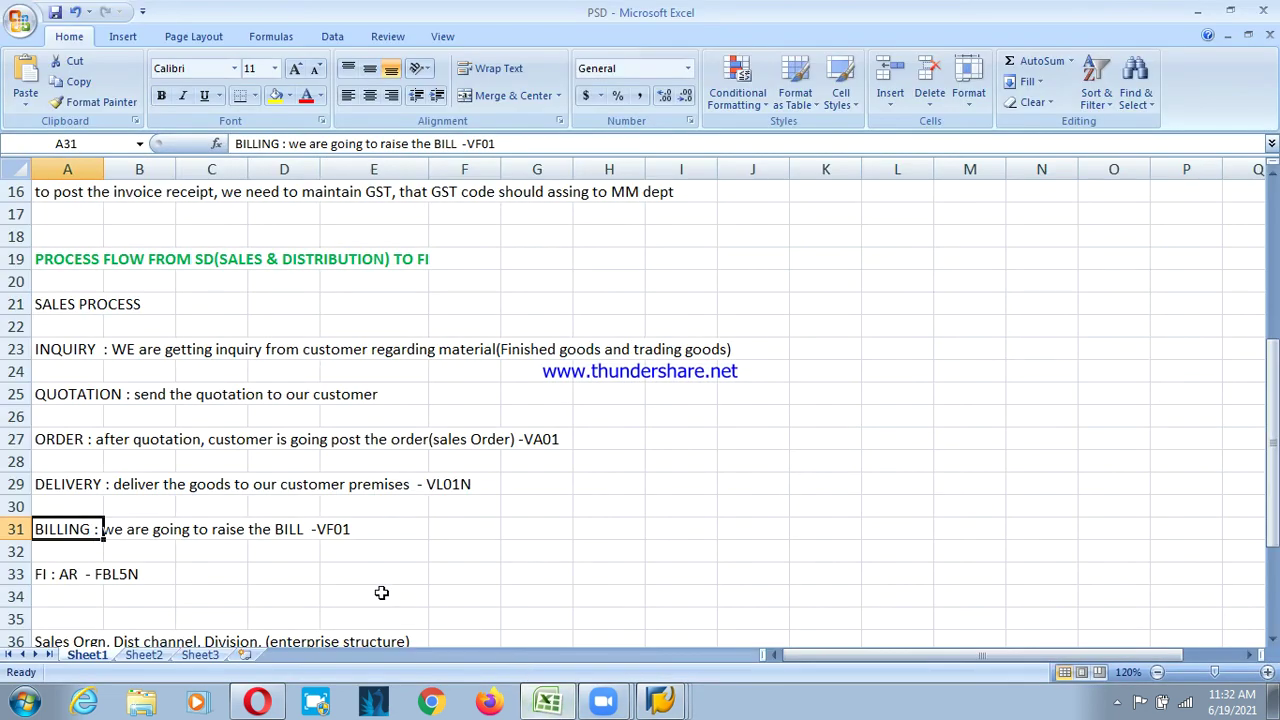
click(97, 438)
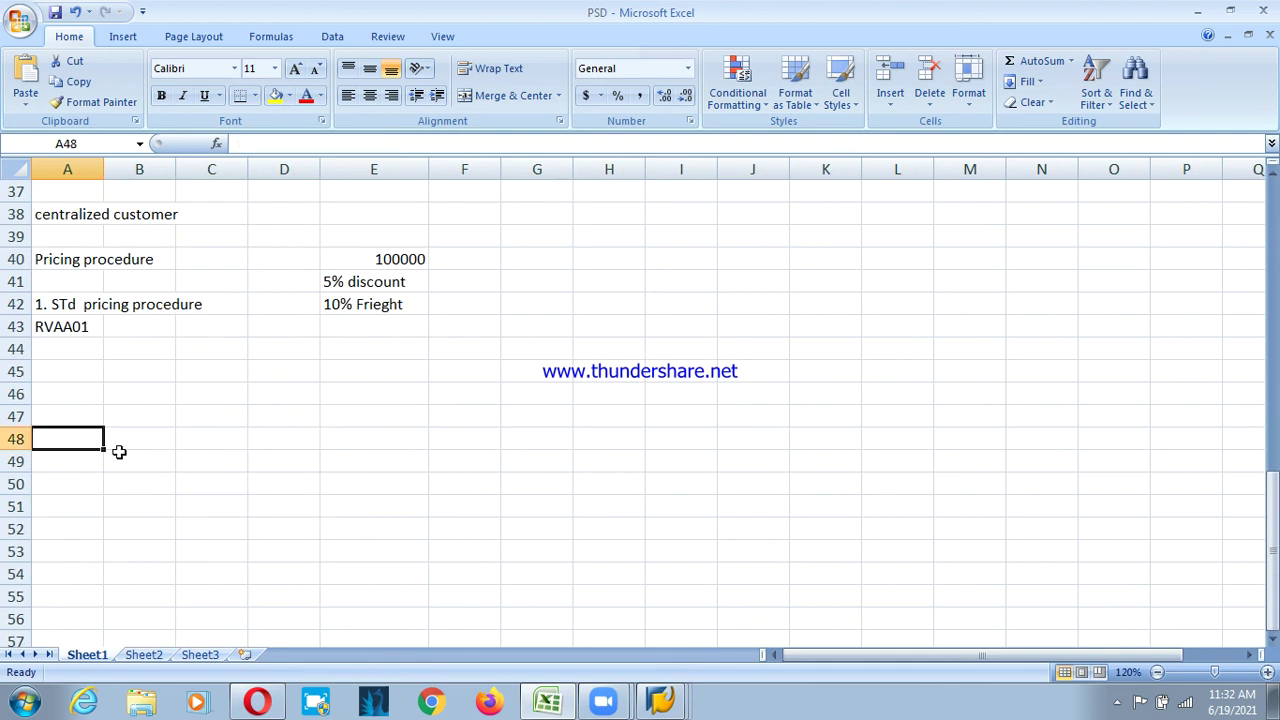
text(ASSSET\)
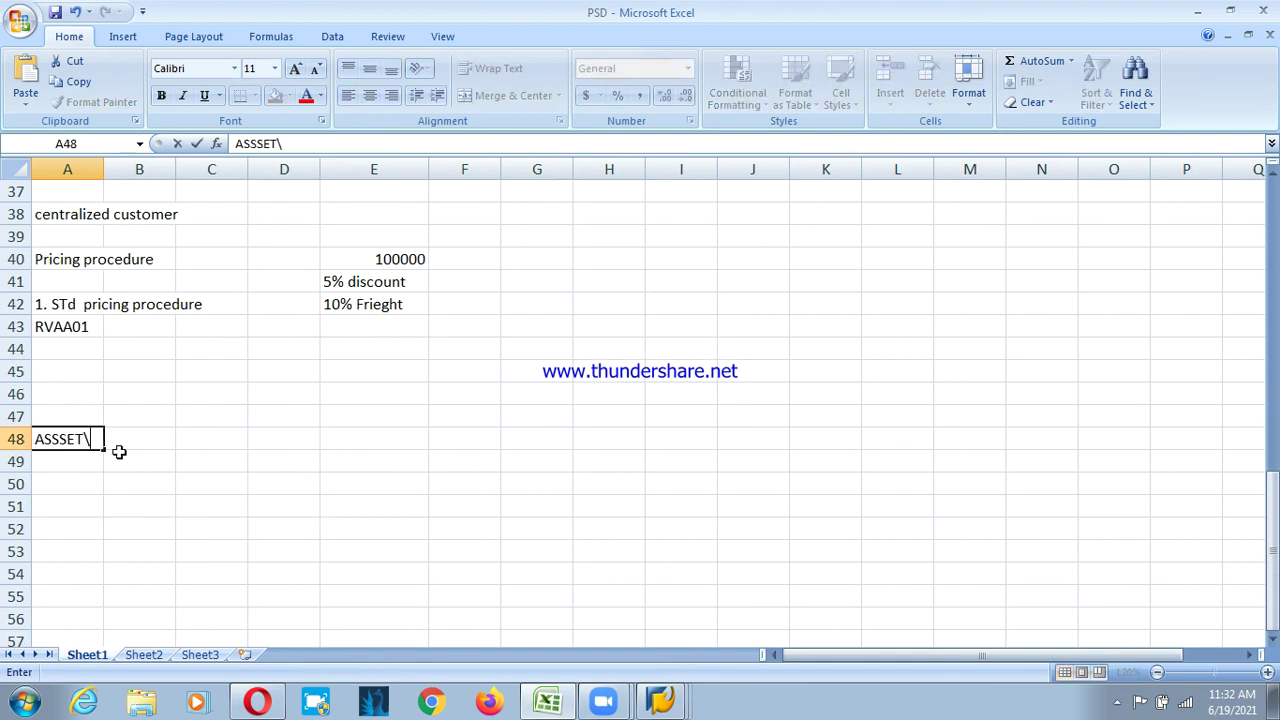
key(BackSpace)
key(BackSpace)
key(BackSpace)
key(BackSpace)
text(ET ACCOUNTING)
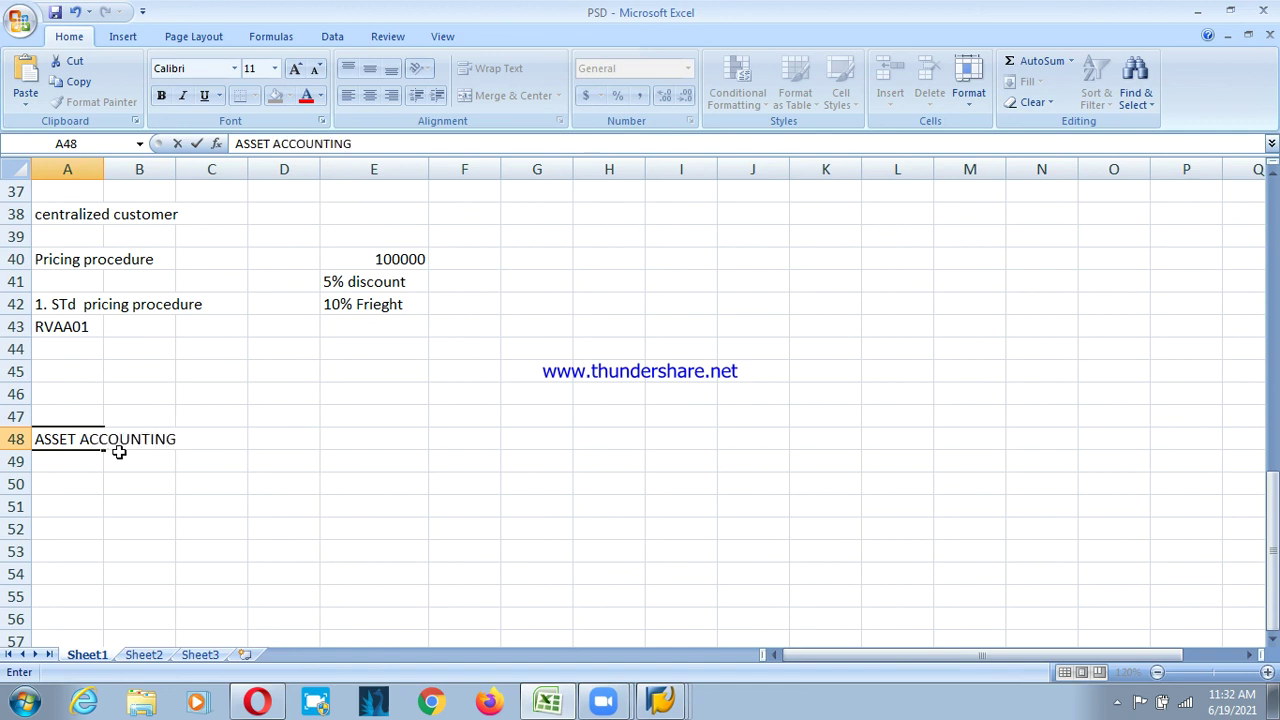
key(Return)
- Format the ASSET ACCOUNTING heading in A48 as bold with a green font colour, and save the workbook
key(Up)
key(ctrl+b)
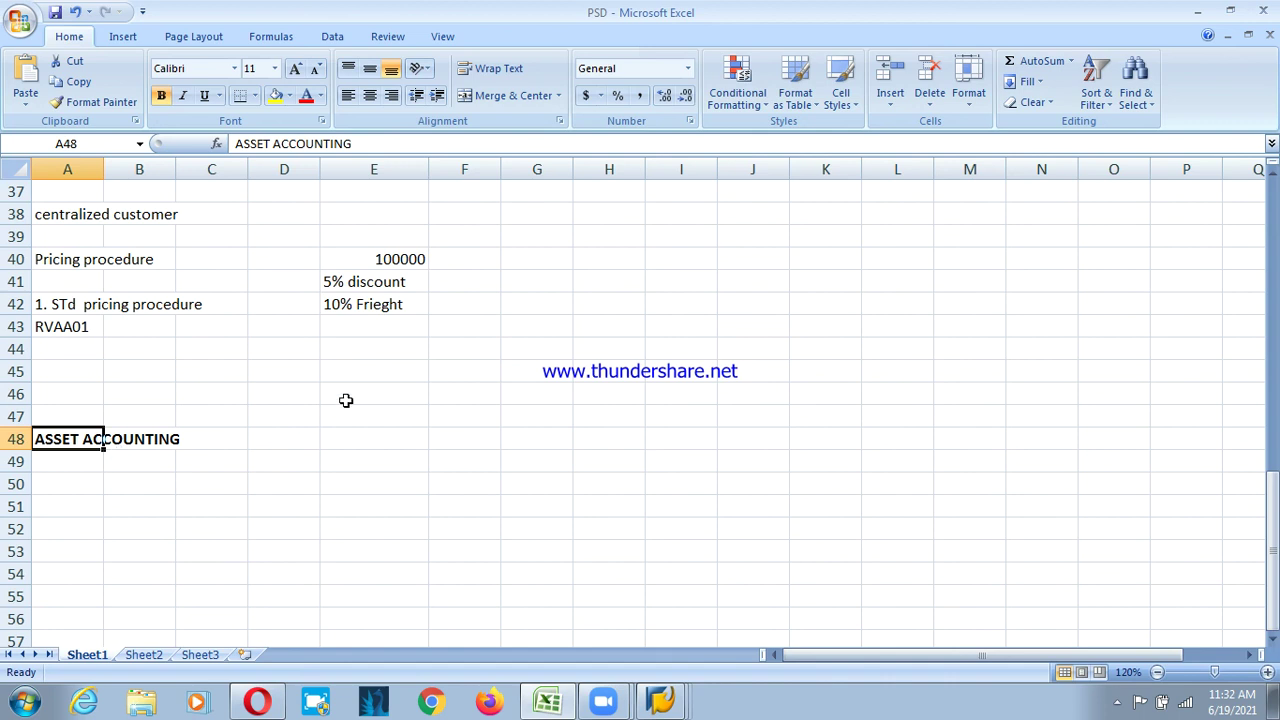
click(320, 95)
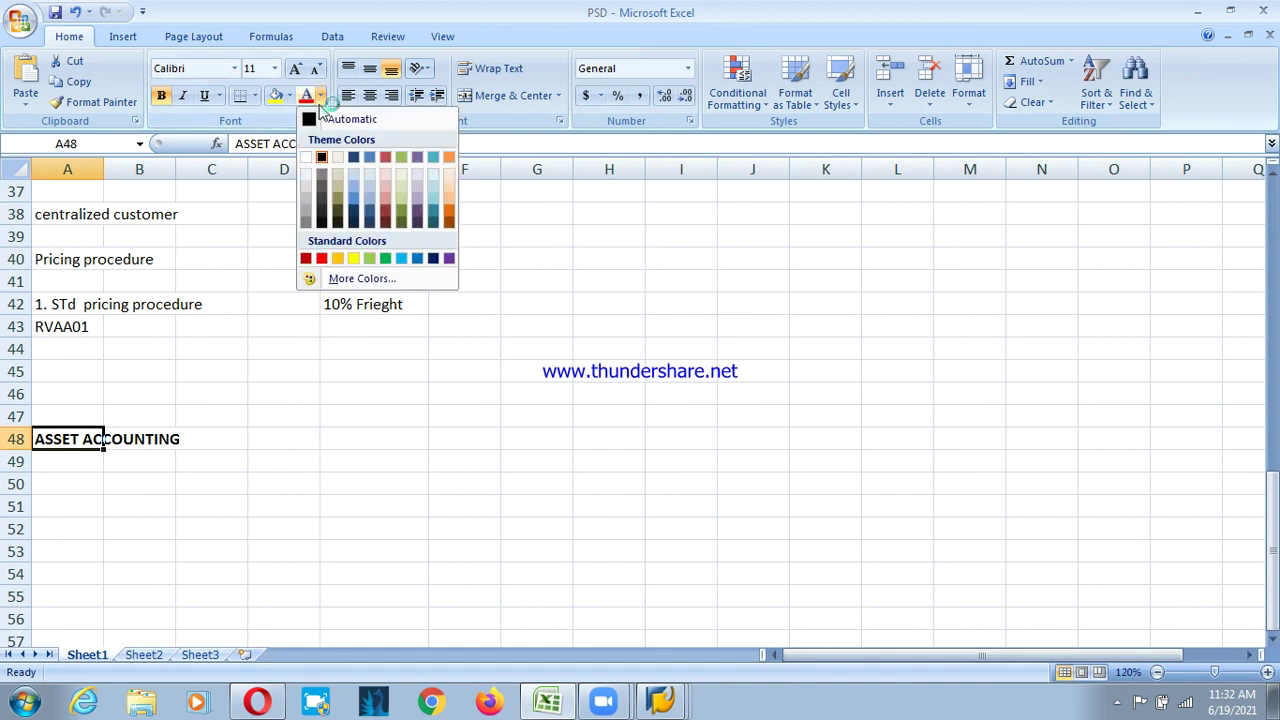
click(382, 258)
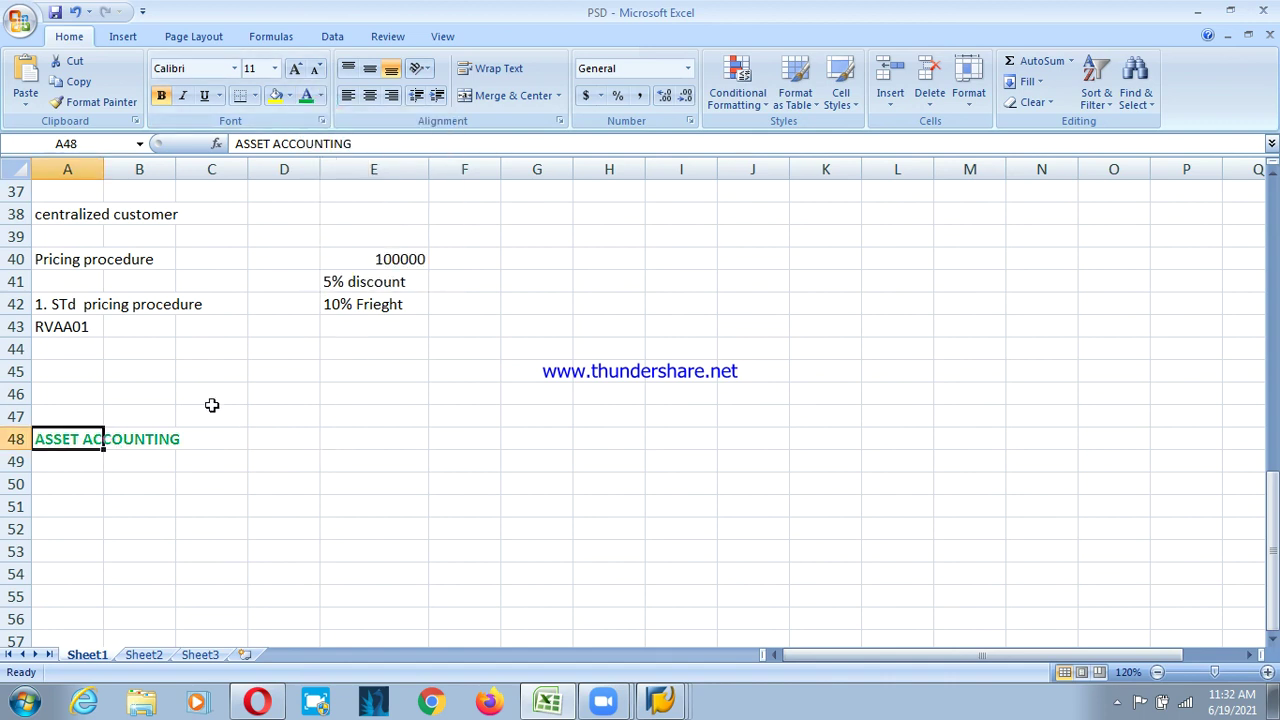
click(55, 12)
- End the Zoom screen share and meeting, and close the Zoom window
click(966, 15)
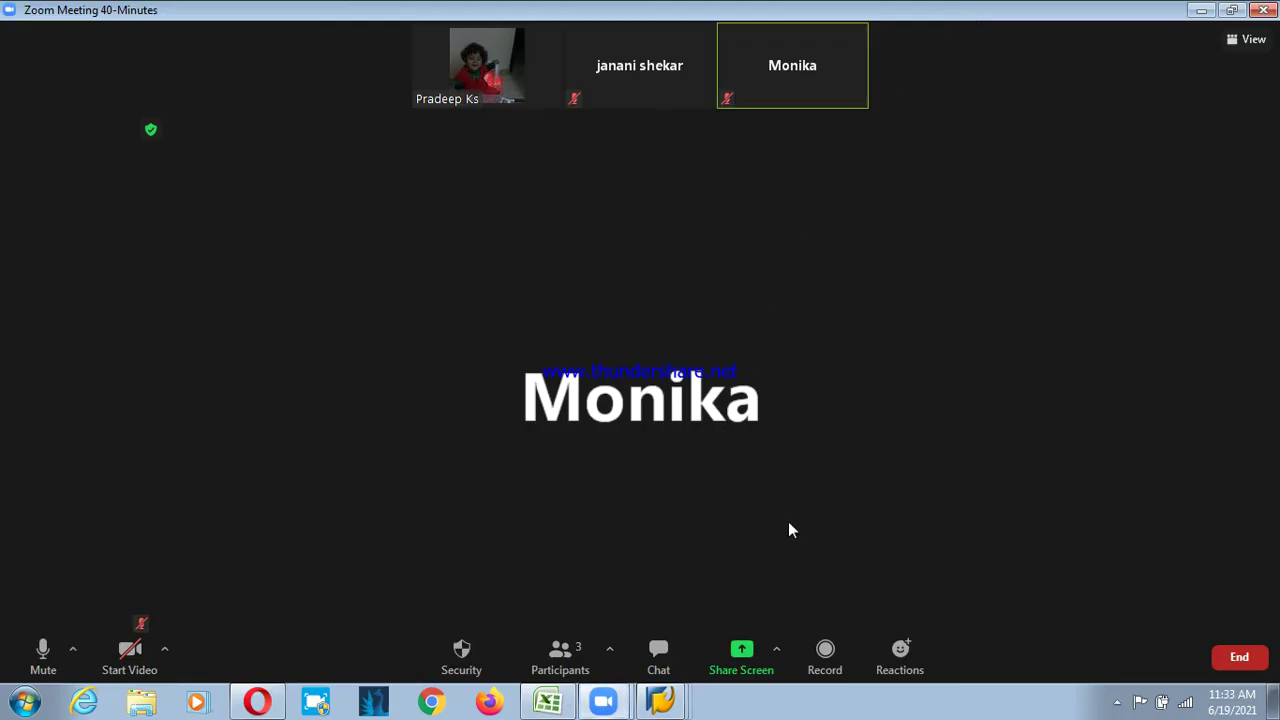
click(1251, 664)
click(1136, 572)
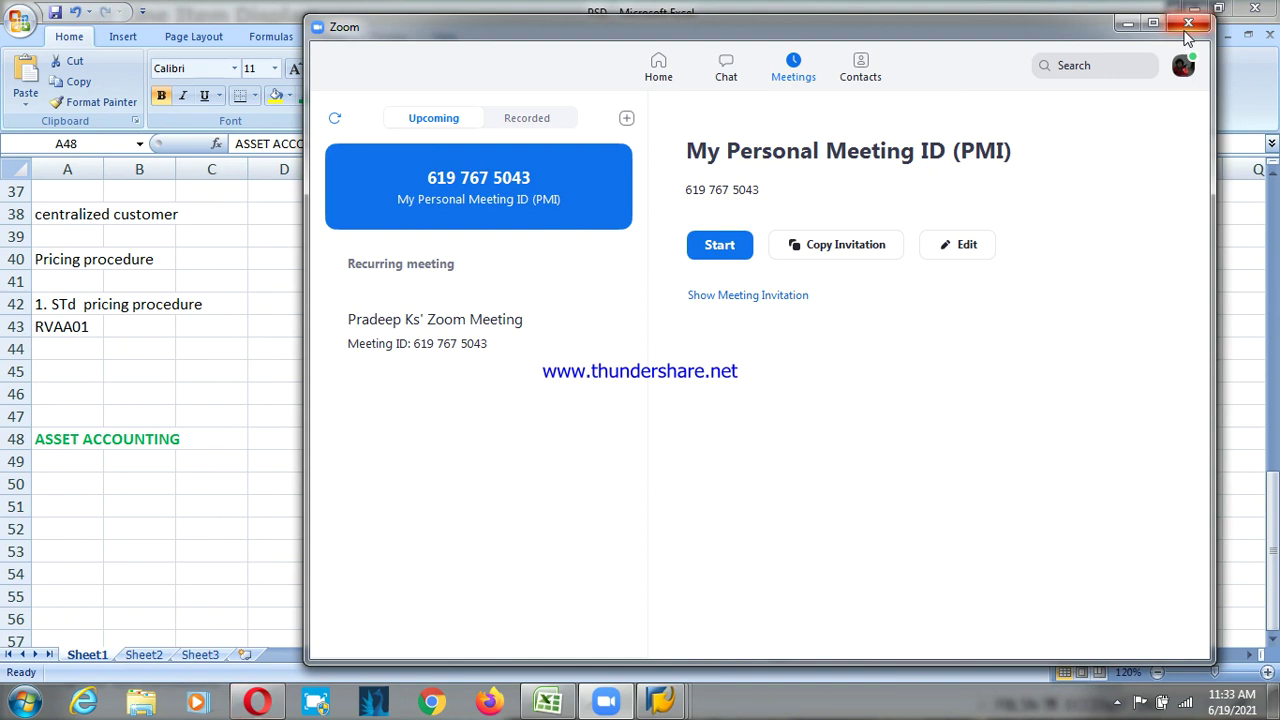
click(1186, 27)
click(1118, 703)
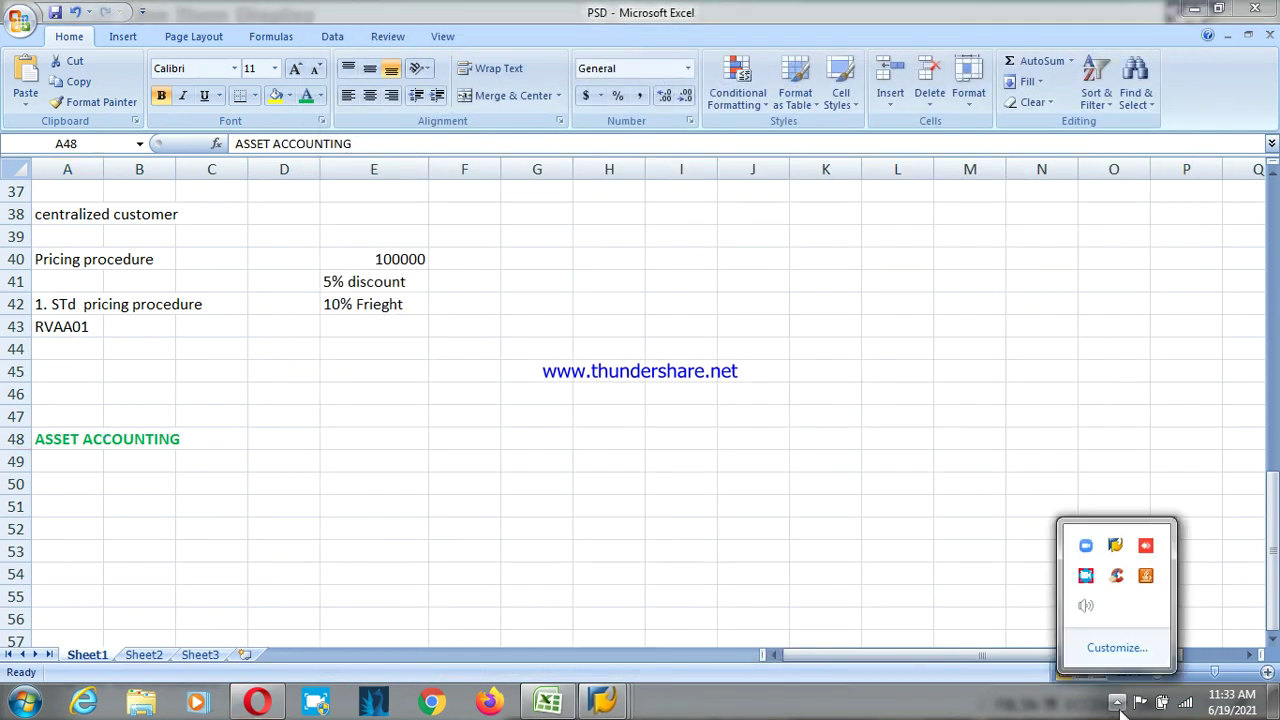
click(1086, 578)
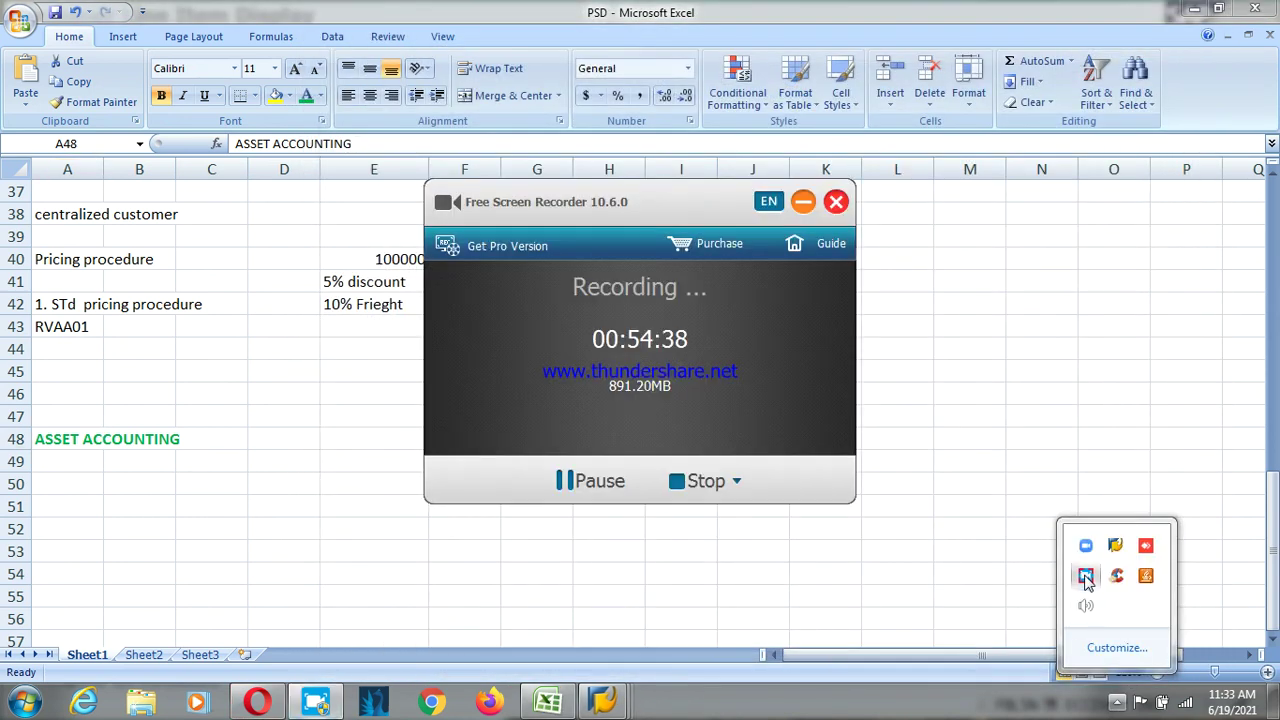